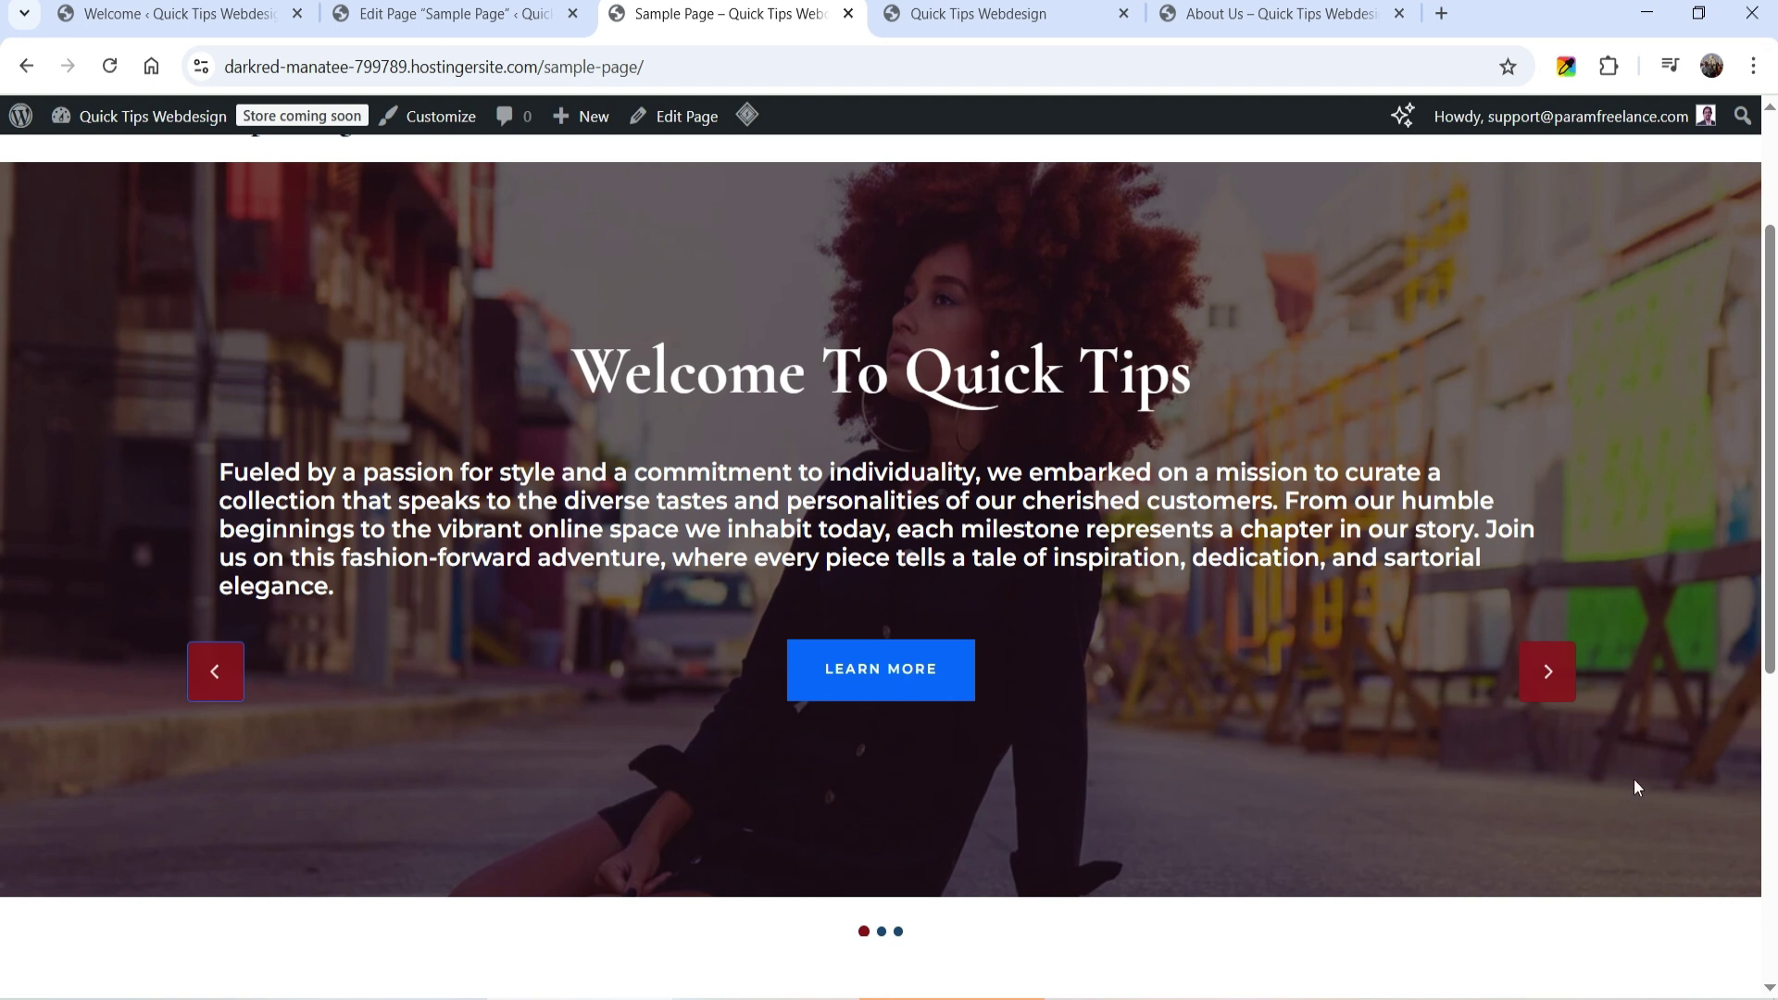
Step: Advance the live slider two slides to New Arrivals, then return to the Sample Page editor
{"action": "left_click", "coordinate": [1546, 671]}
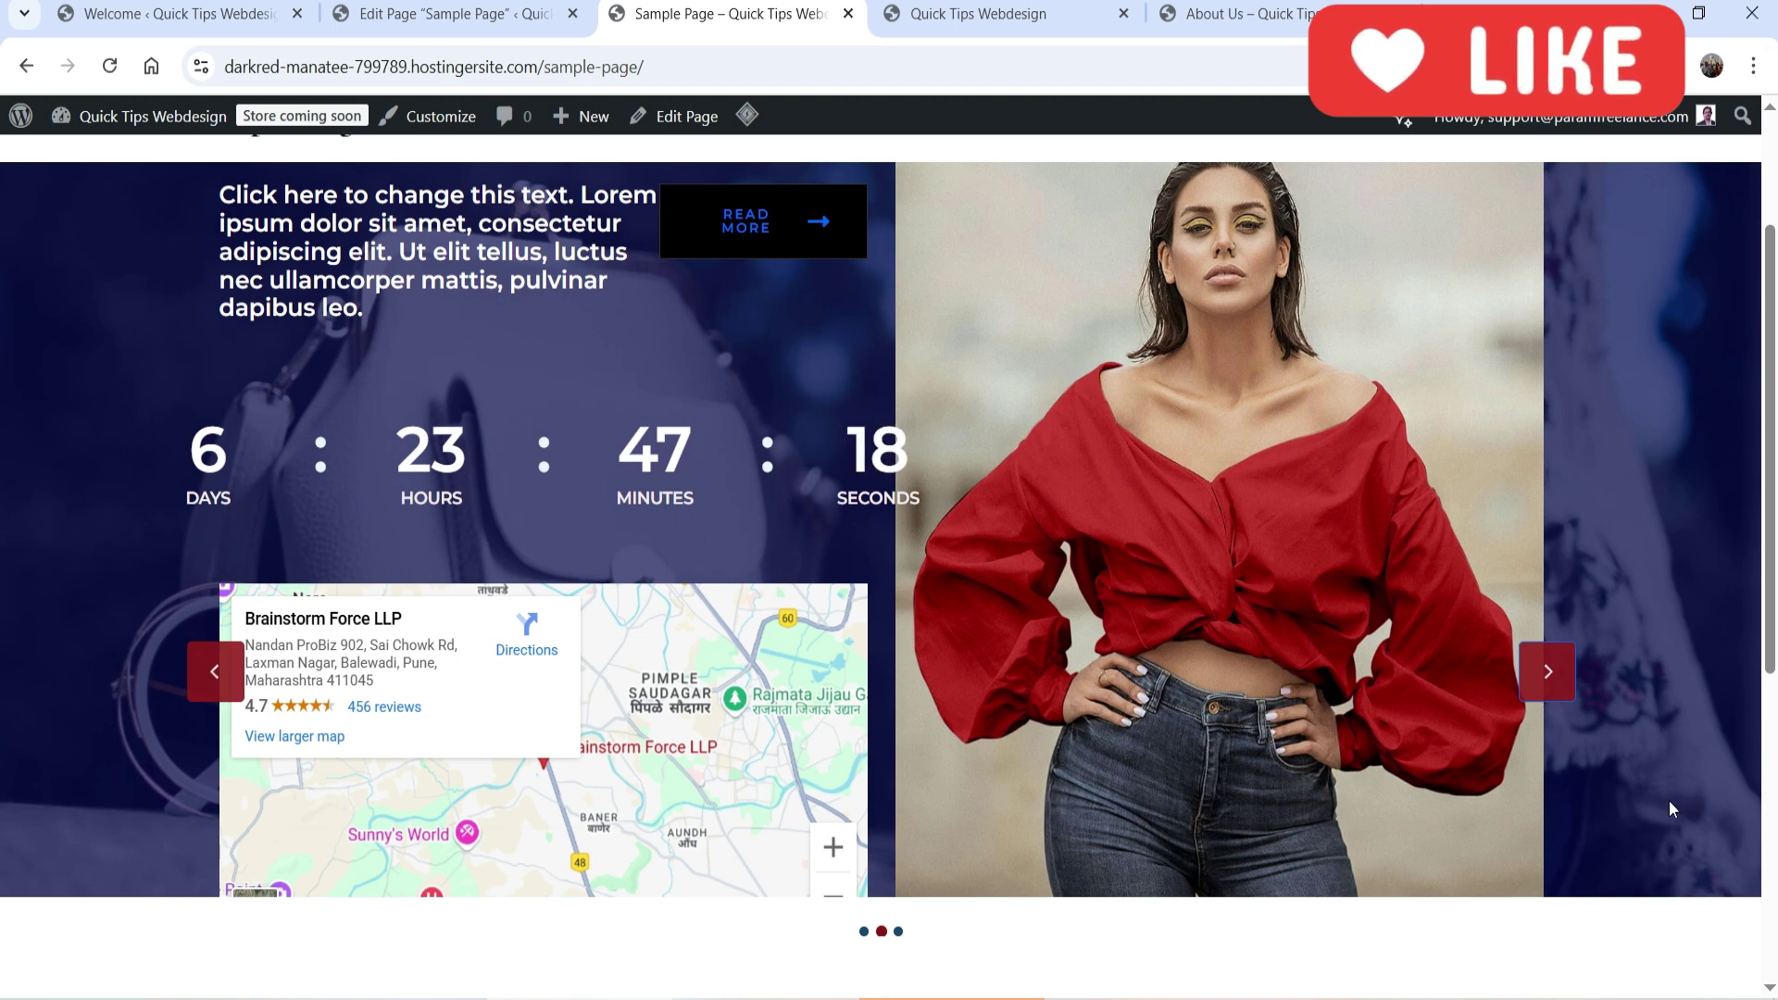
{"action": "left_click", "coordinate": [1550, 677]}
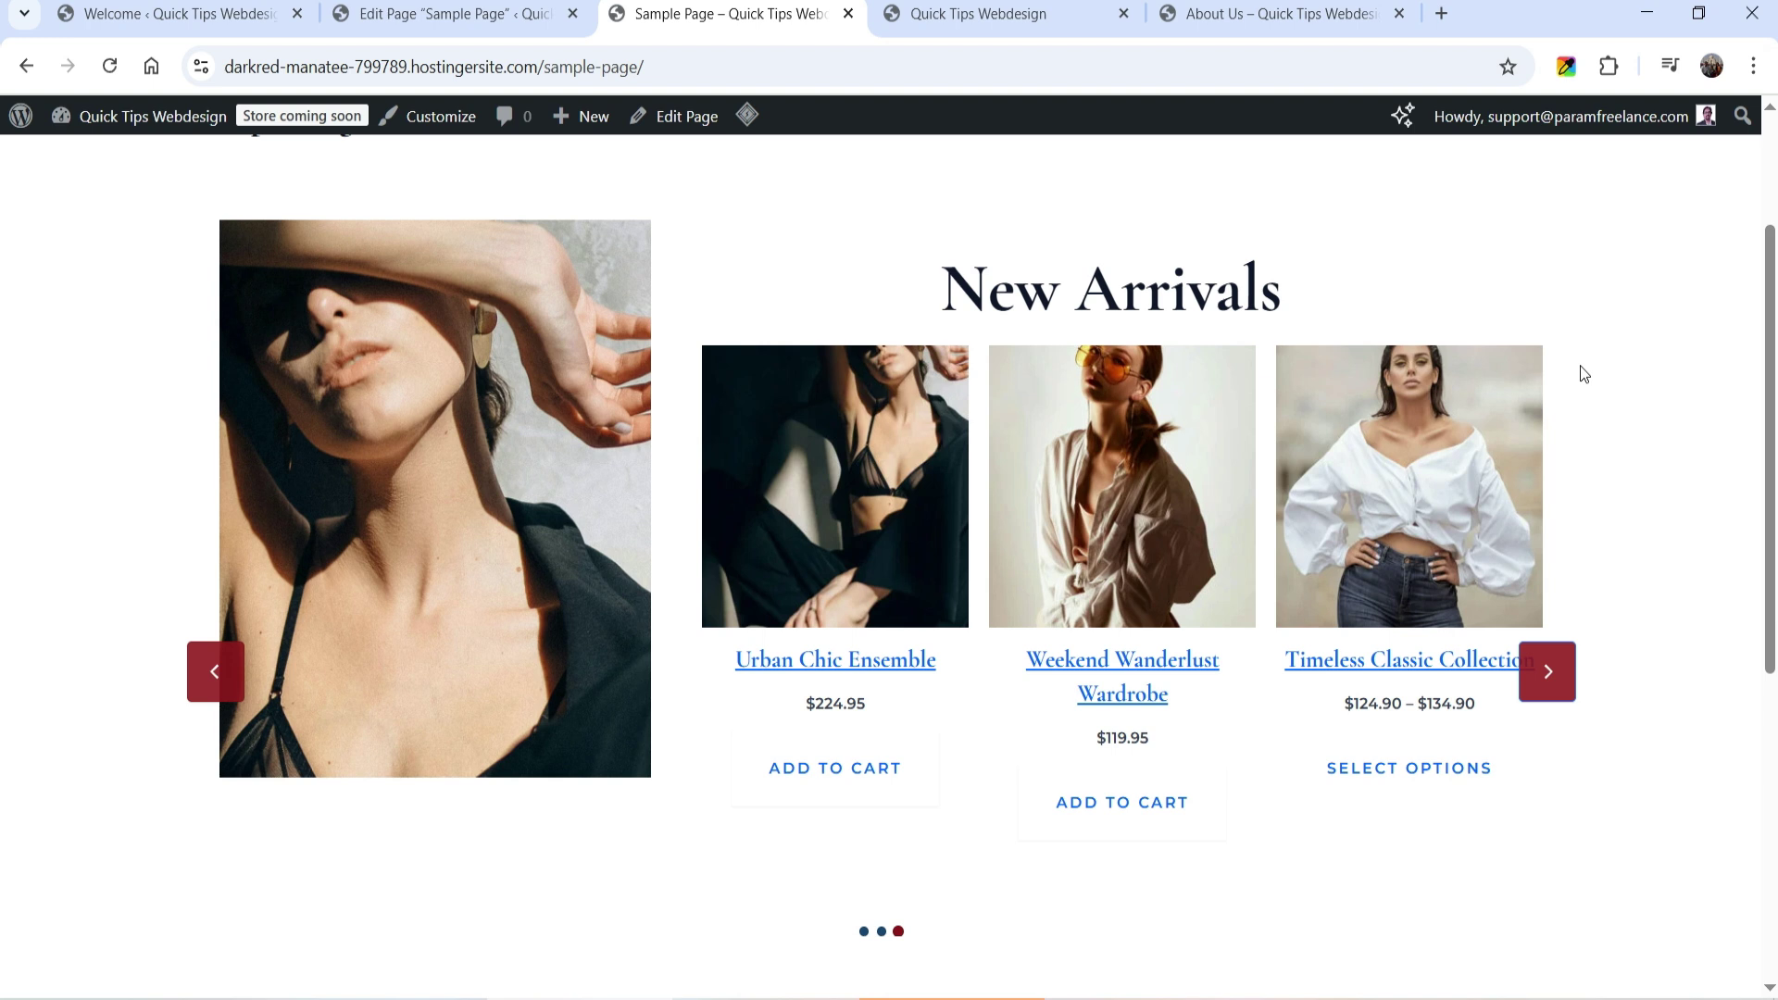
{"action": "key", "text": "ctrl+shift+Tab"}
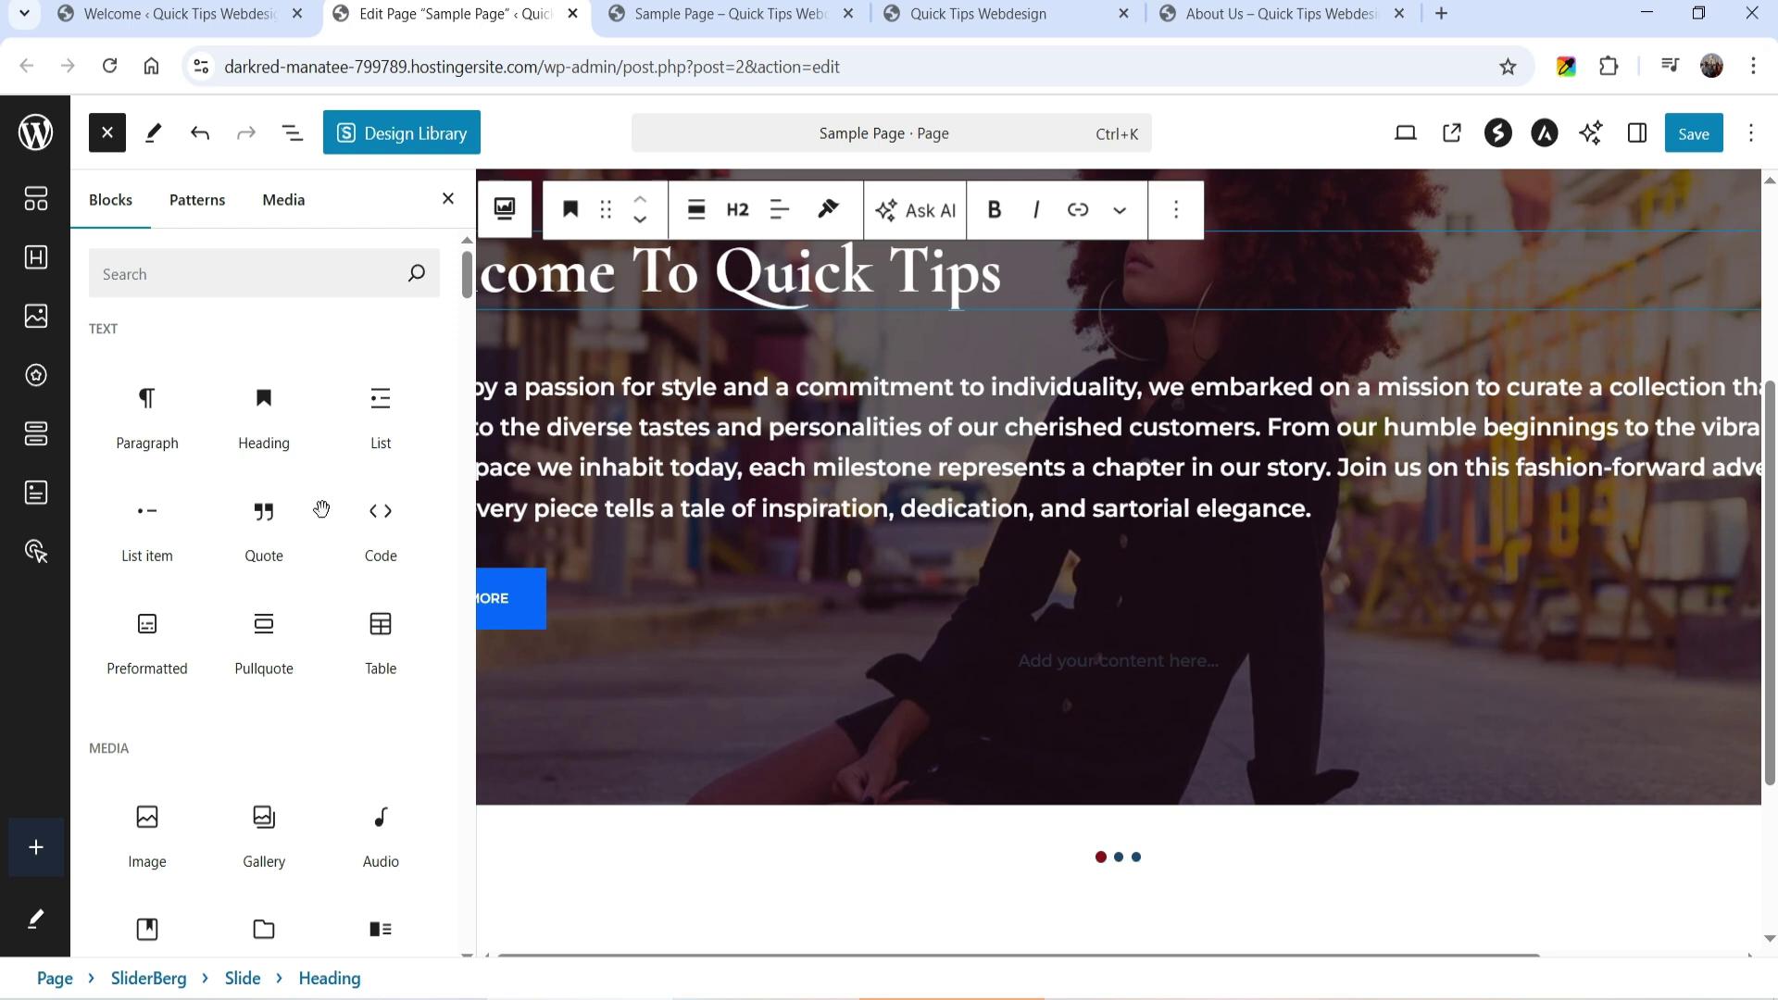
Step: Scroll the block inserter list, then switch to the site's live home page
{"action": "scroll", "coordinate": [426, 500], "scroll_direction": "down", "scroll_amount": 3}
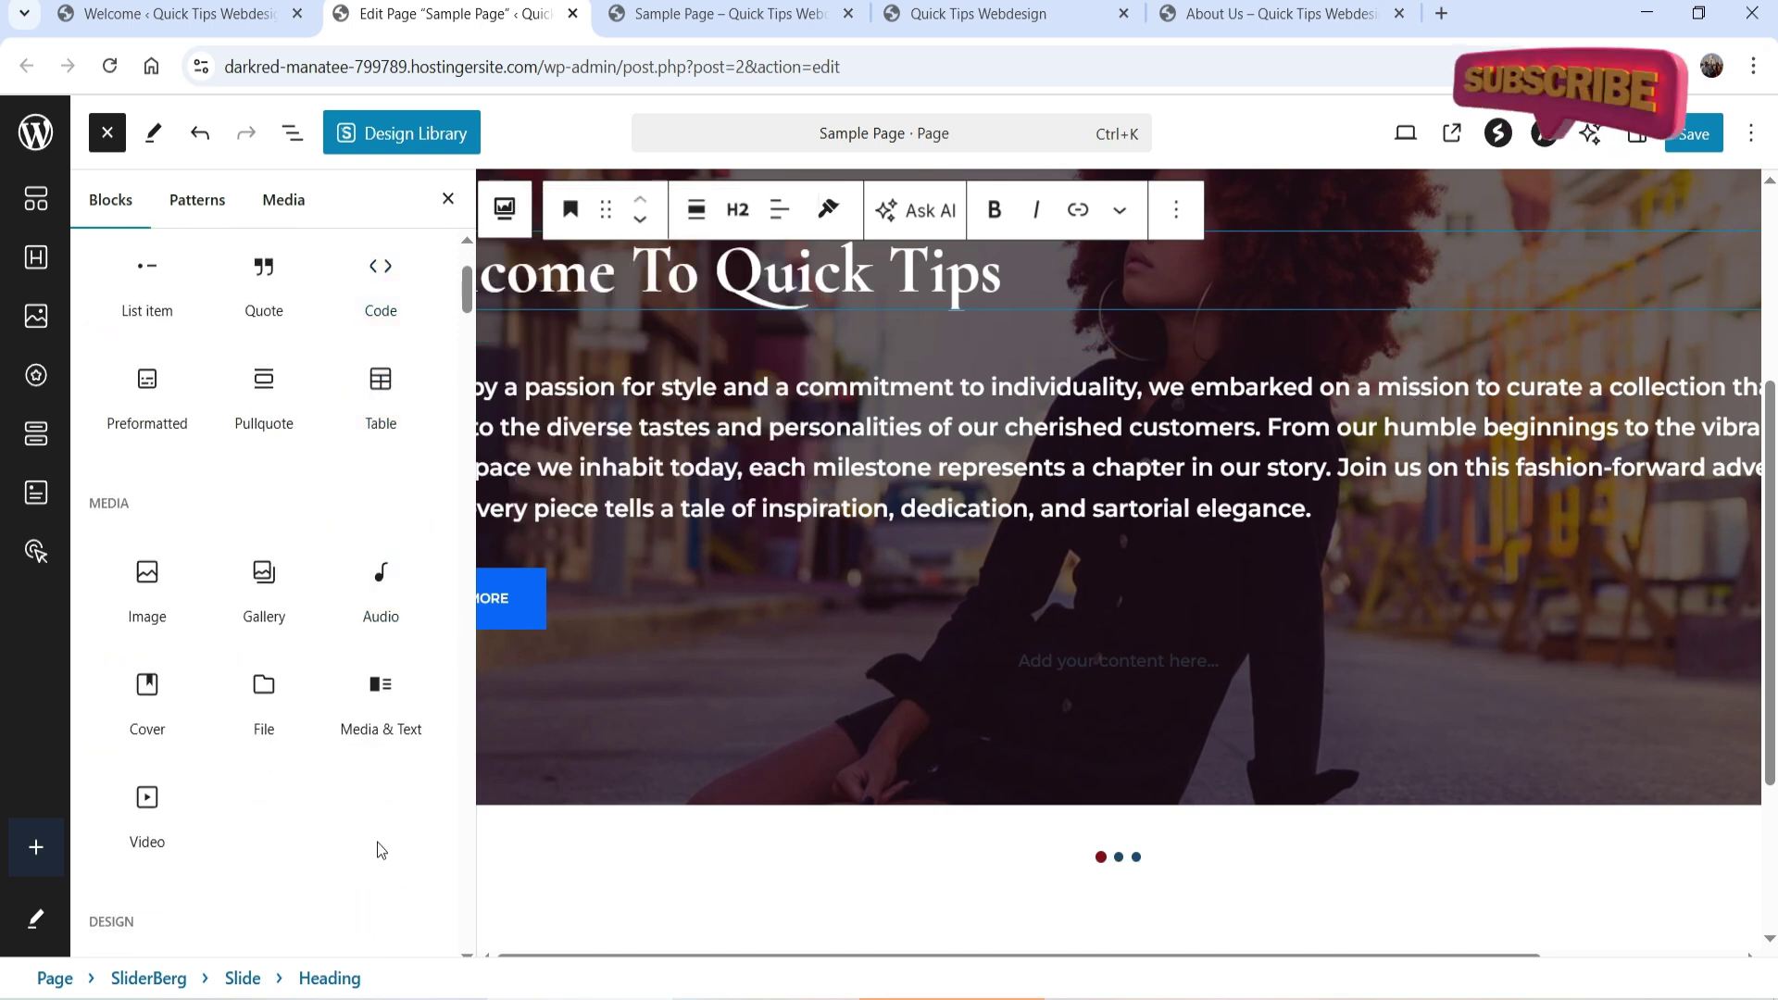
{"action": "scroll", "coordinate": [381, 808], "scroll_direction": "down", "scroll_amount": 4}
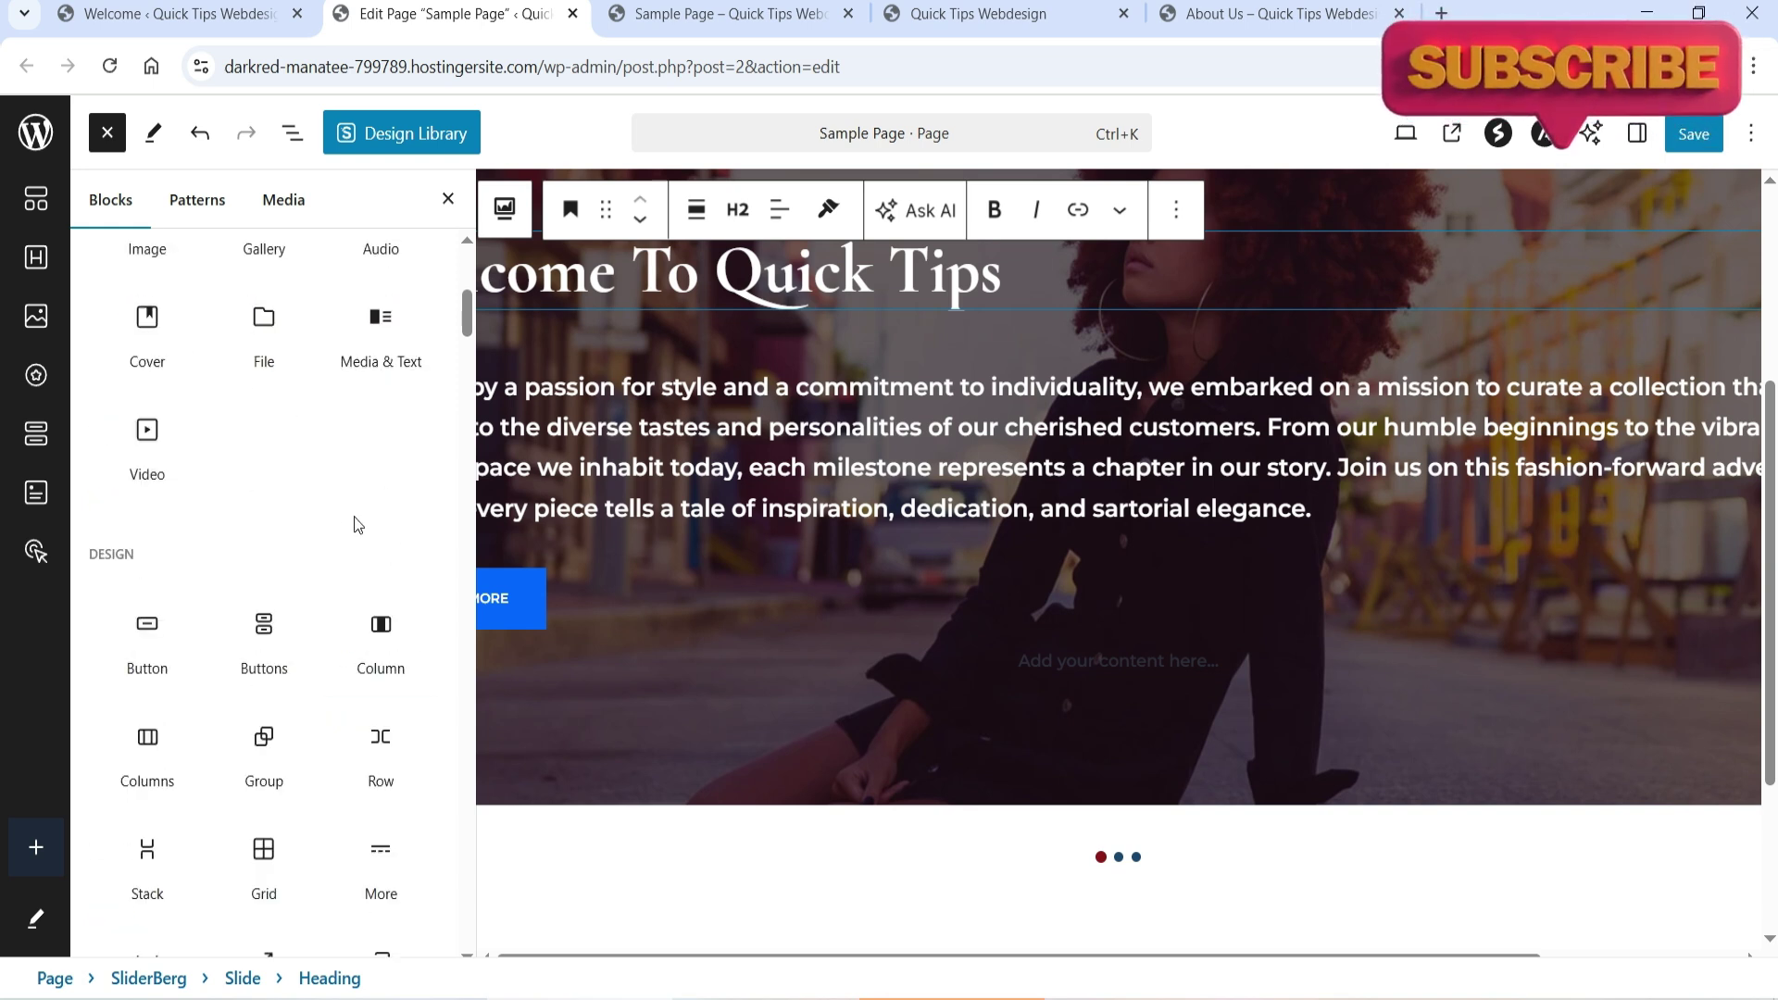
{"action": "scroll", "coordinate": [435, 500], "scroll_direction": "down", "scroll_amount": 7}
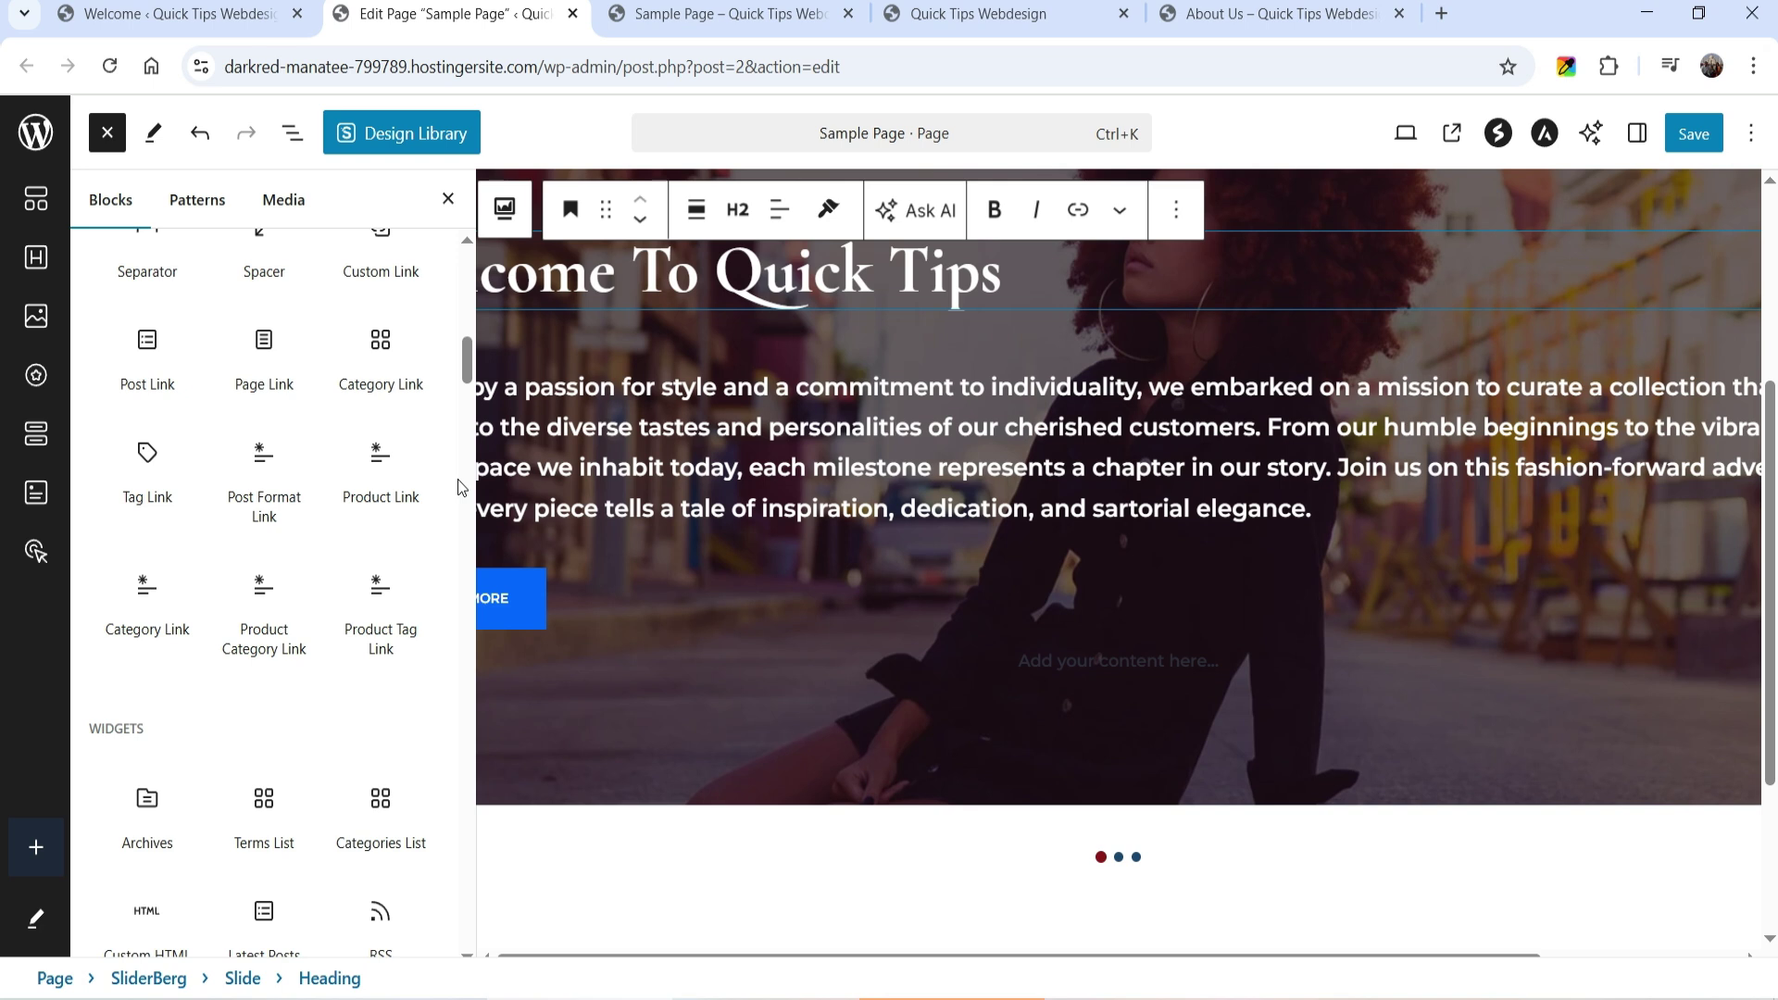
{"action": "key", "text": "ctrl+shift+Tab"}
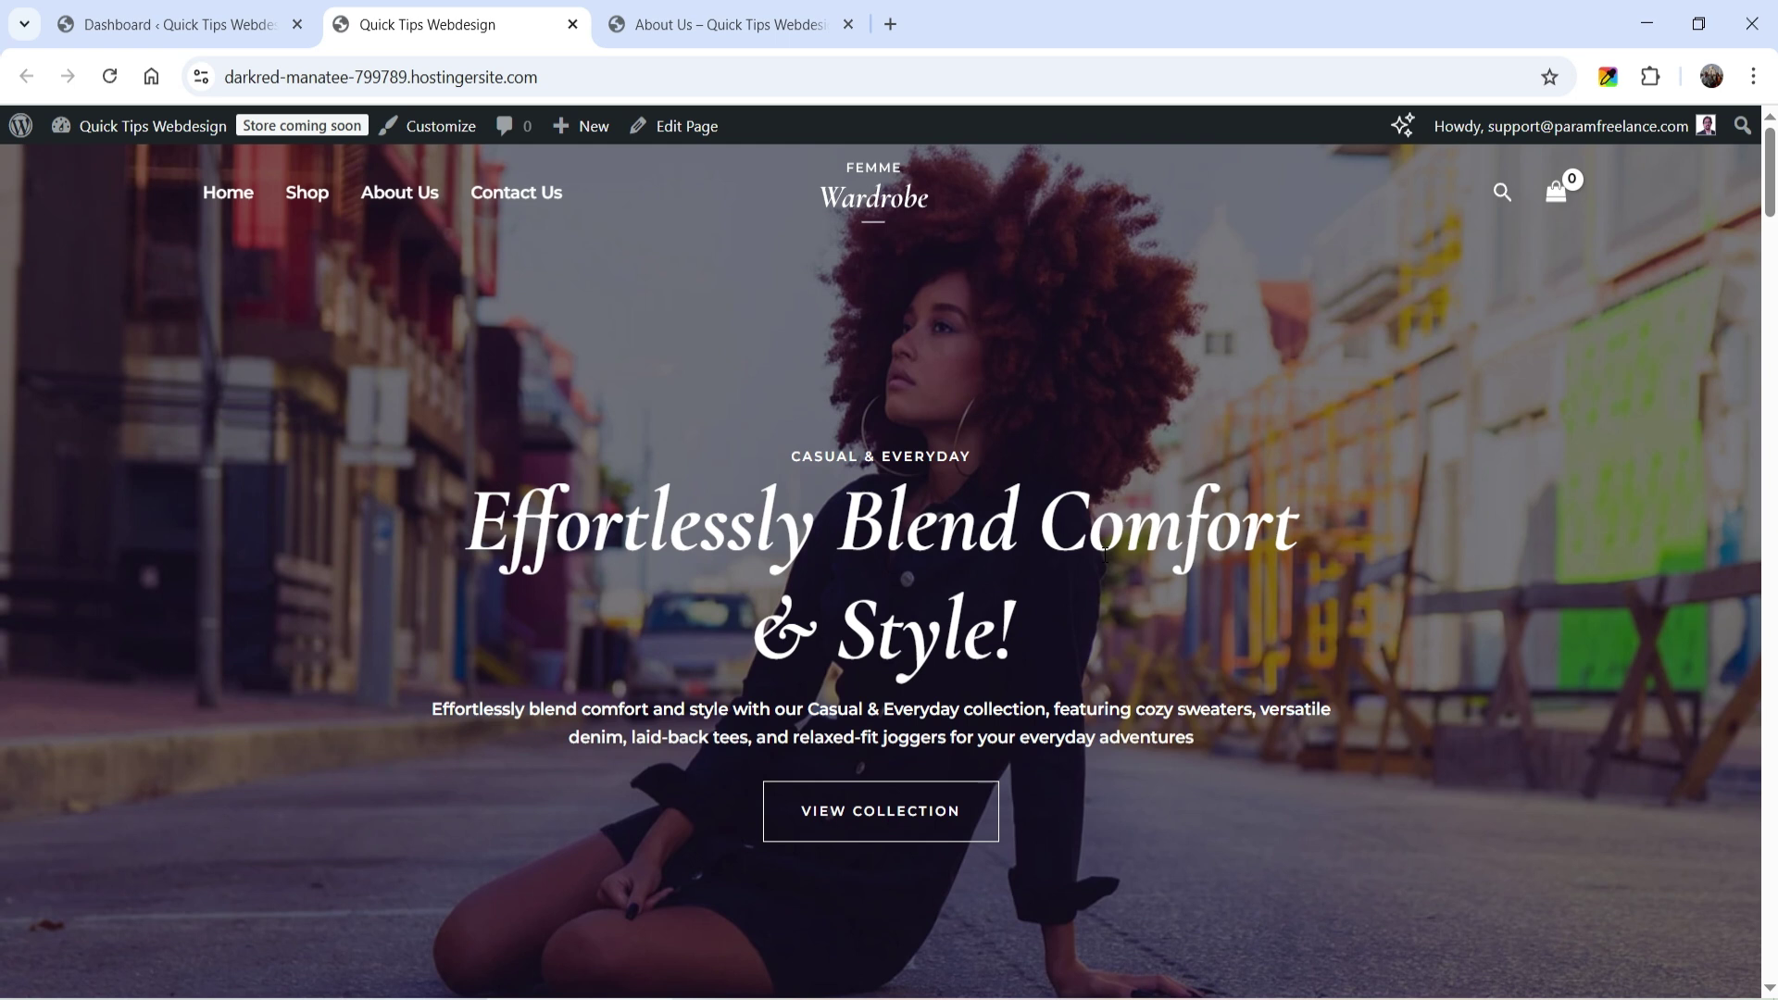
Step: Search for 'sliderberg' on the dashboard's Plugins > Add New Plugin page
{"action": "scroll", "coordinate": [1080, 516], "scroll_direction": "down", "scroll_amount": 6}
{"action": "scroll", "coordinate": [1077, 517], "scroll_direction": "up", "scroll_amount": 6}
{"action": "key", "text": "ctrl+shift+Tab"}
{"action": "mouse_move", "coordinate": [37, 852]}
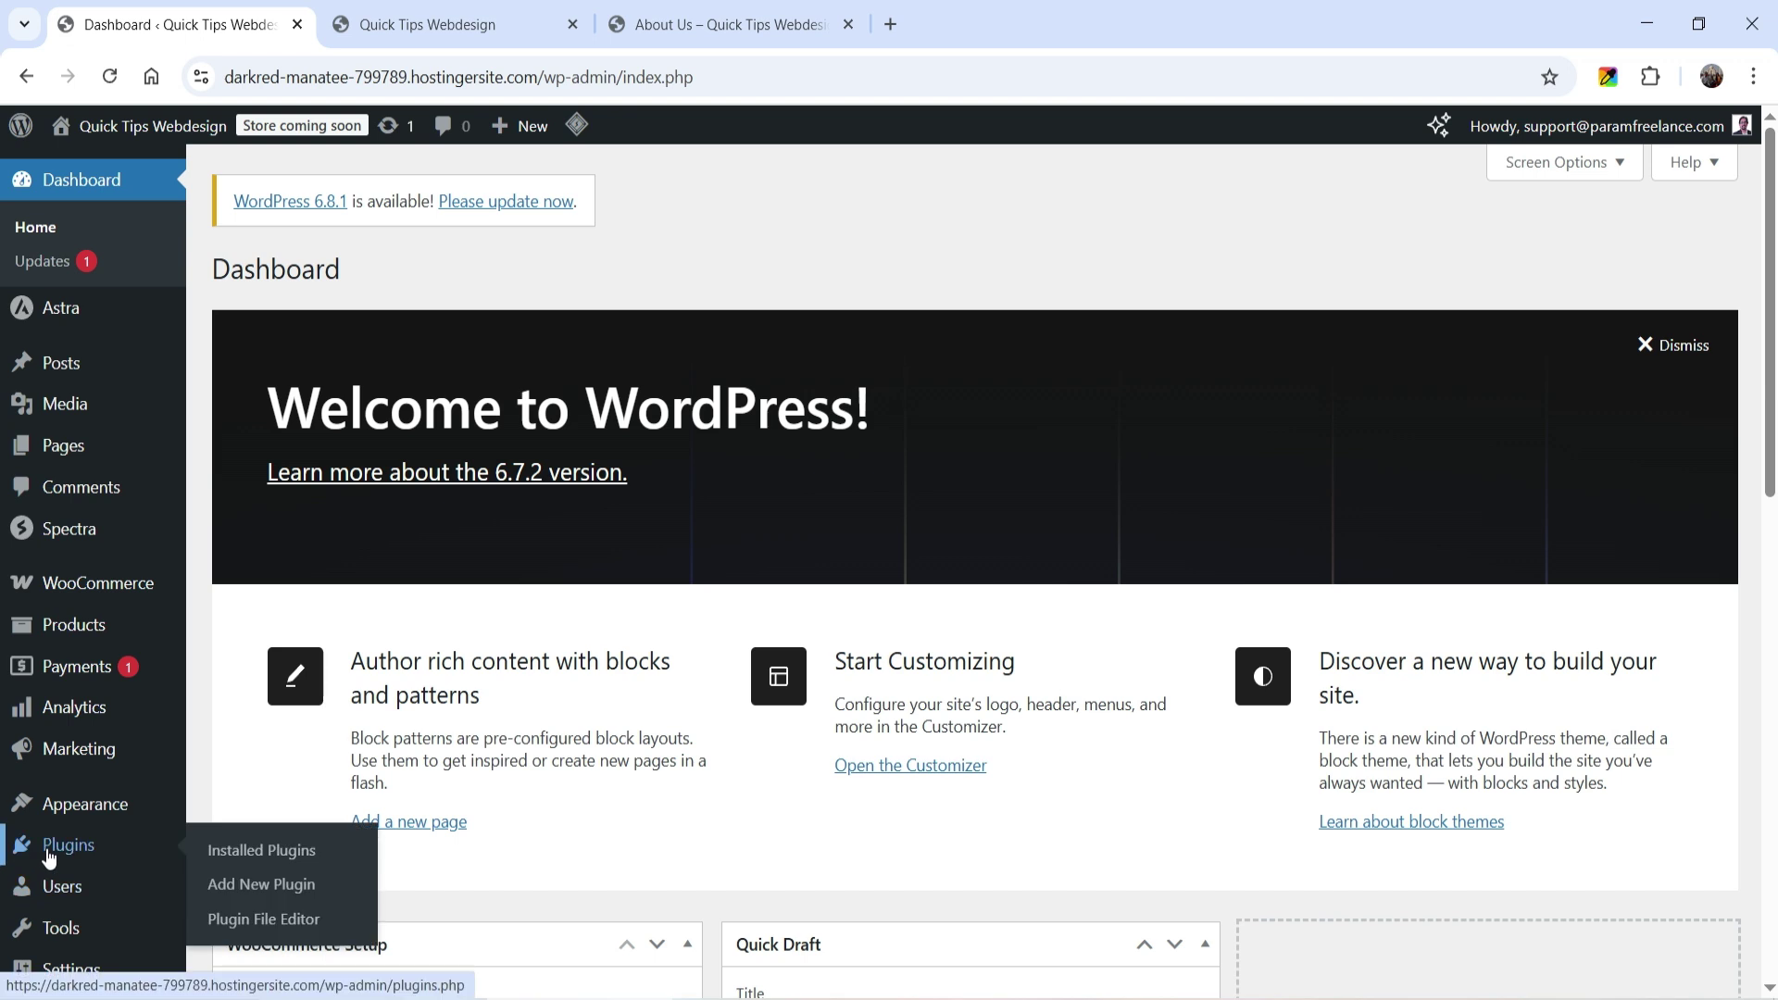
{"action": "left_click", "coordinate": [238, 894]}
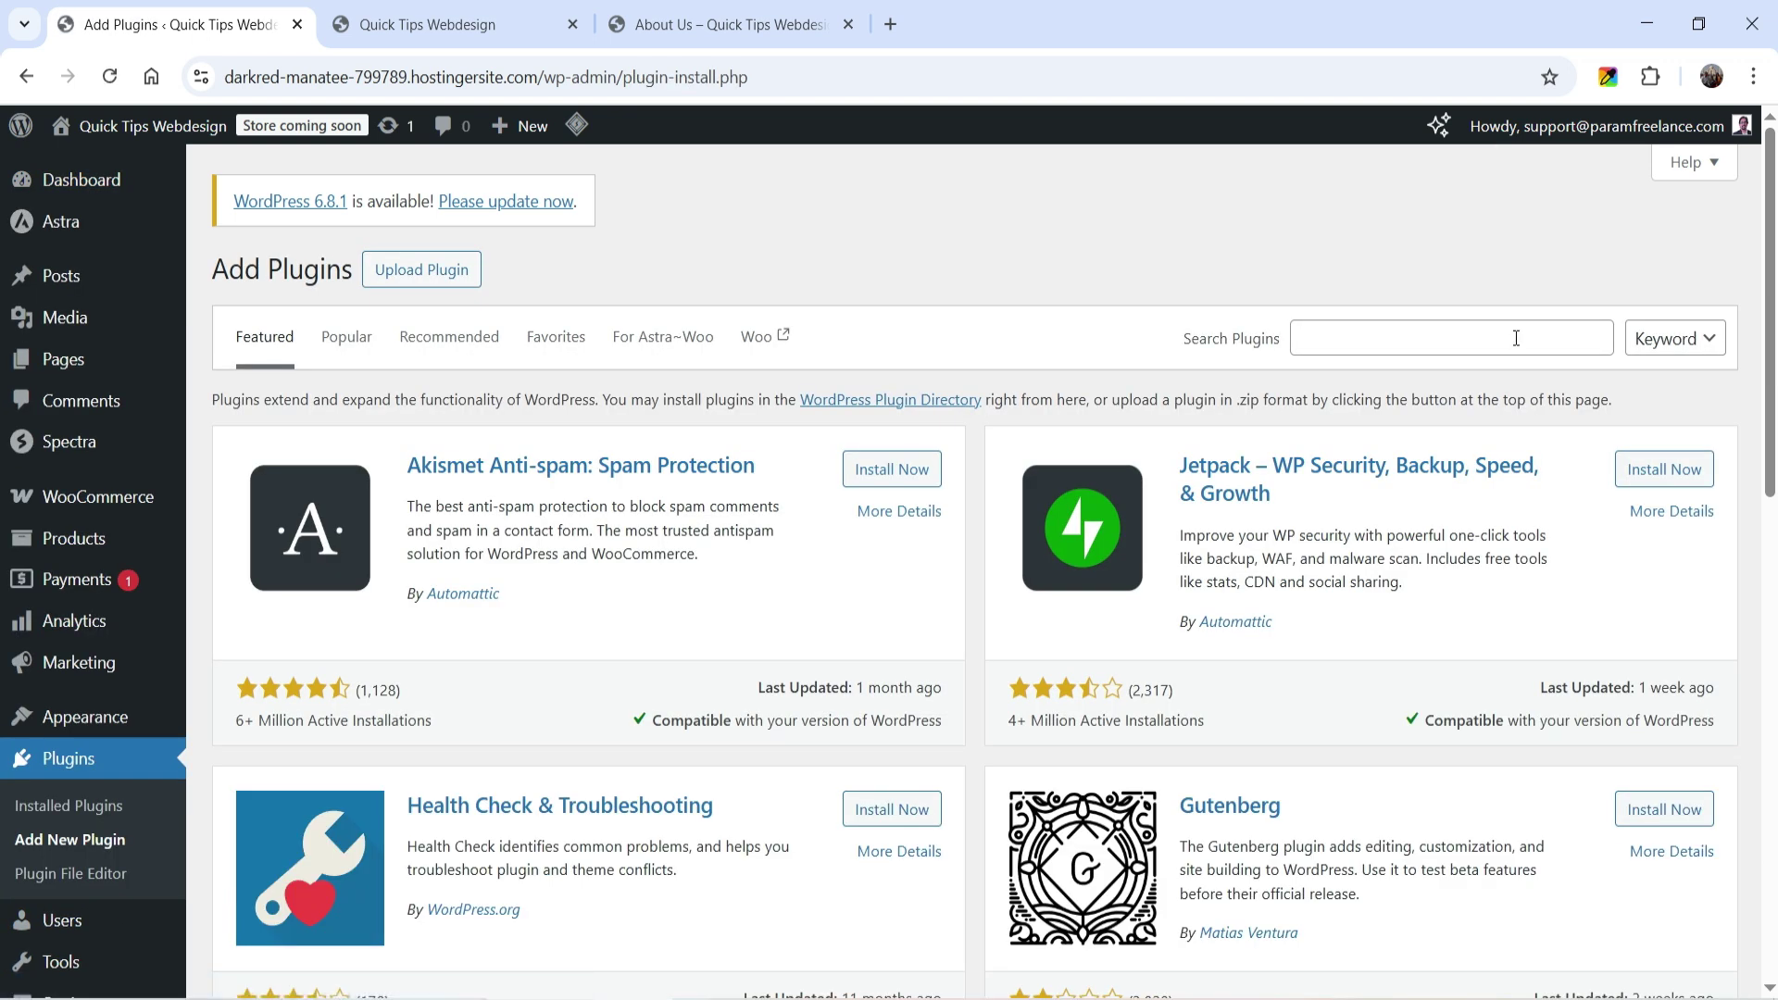
{"action": "left_click", "coordinate": [1449, 350]}
{"action": "type", "text": "slider"}
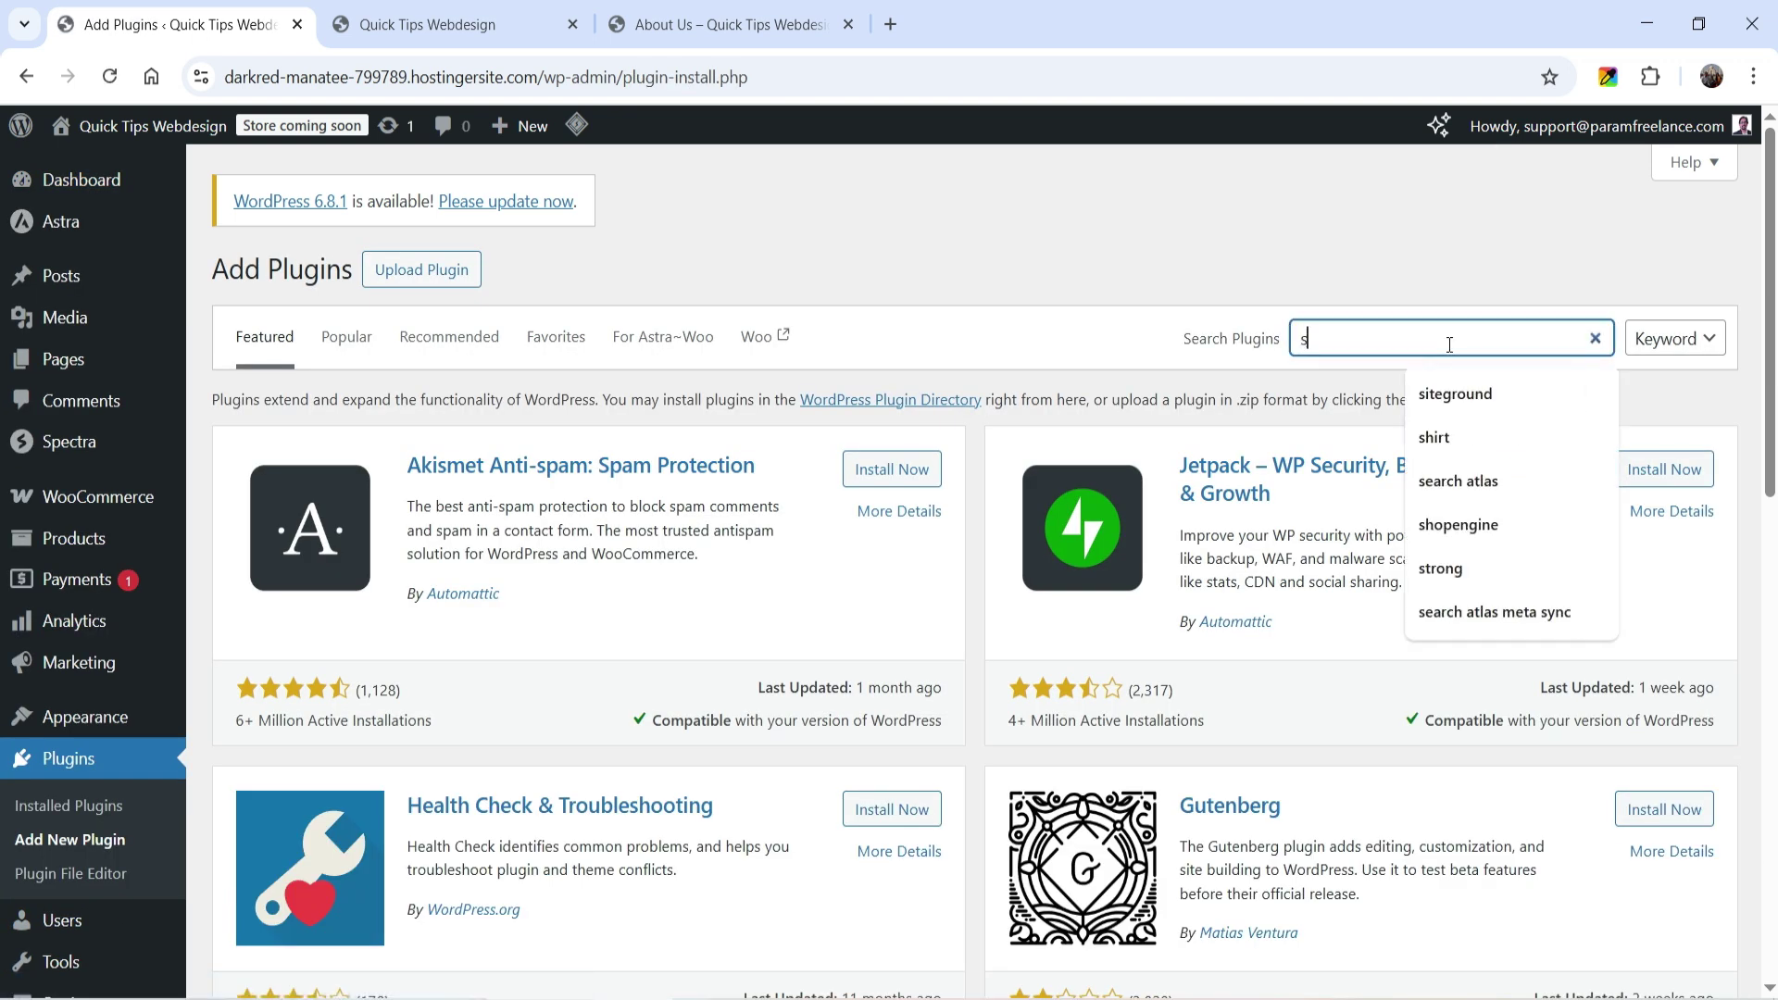
{"action": "type", "text": "berg"}
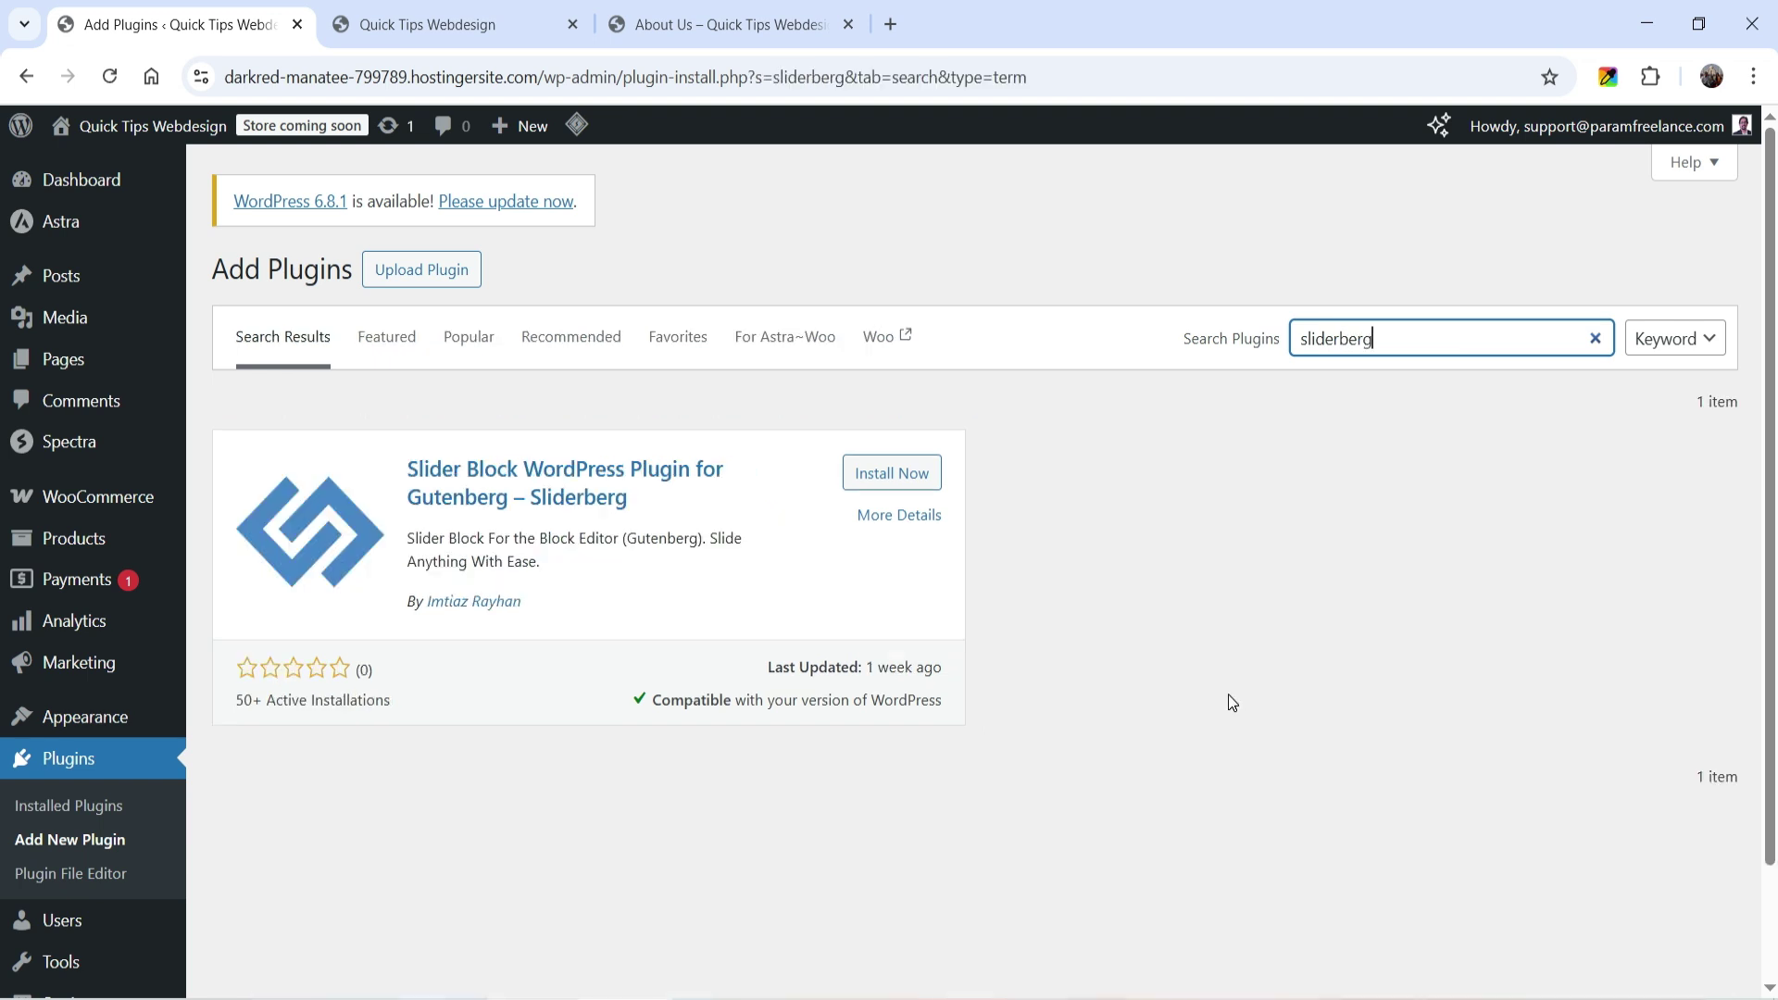
Step: Install and activate SliderBerg, skip the email opt-in, and browse its welcome page
{"action": "left_click", "coordinate": [902, 480]}
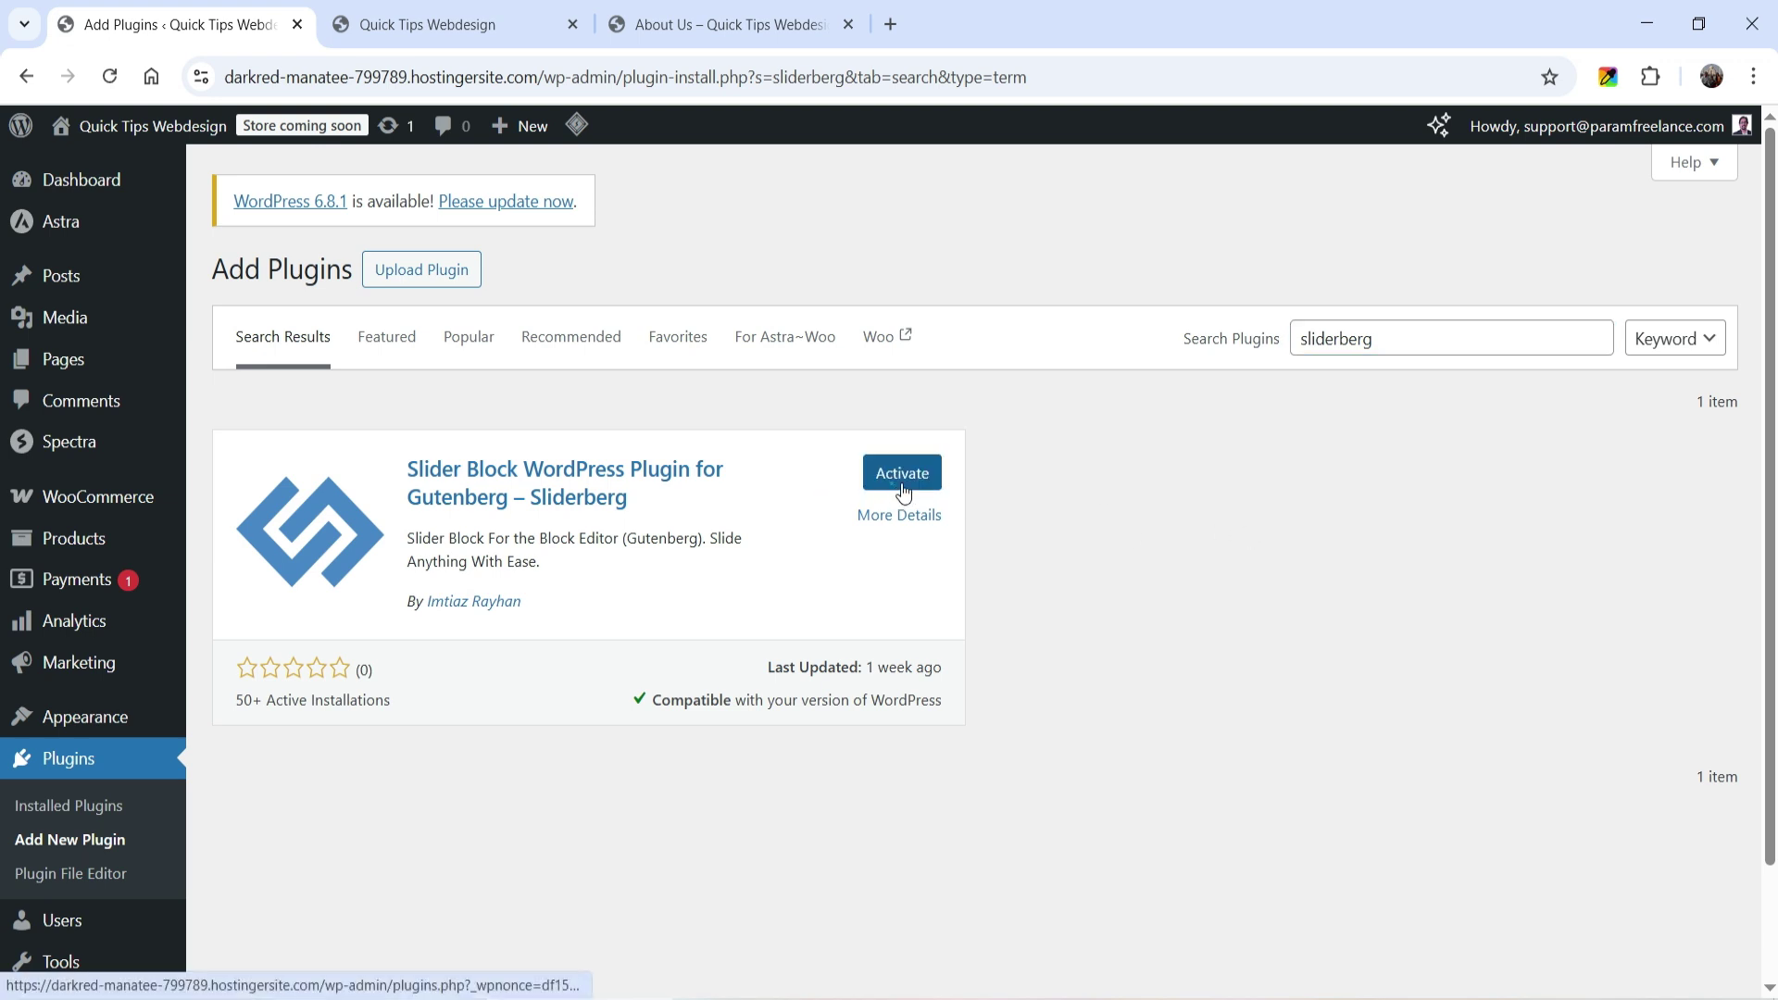
{"action": "left_click", "coordinate": [896, 481]}
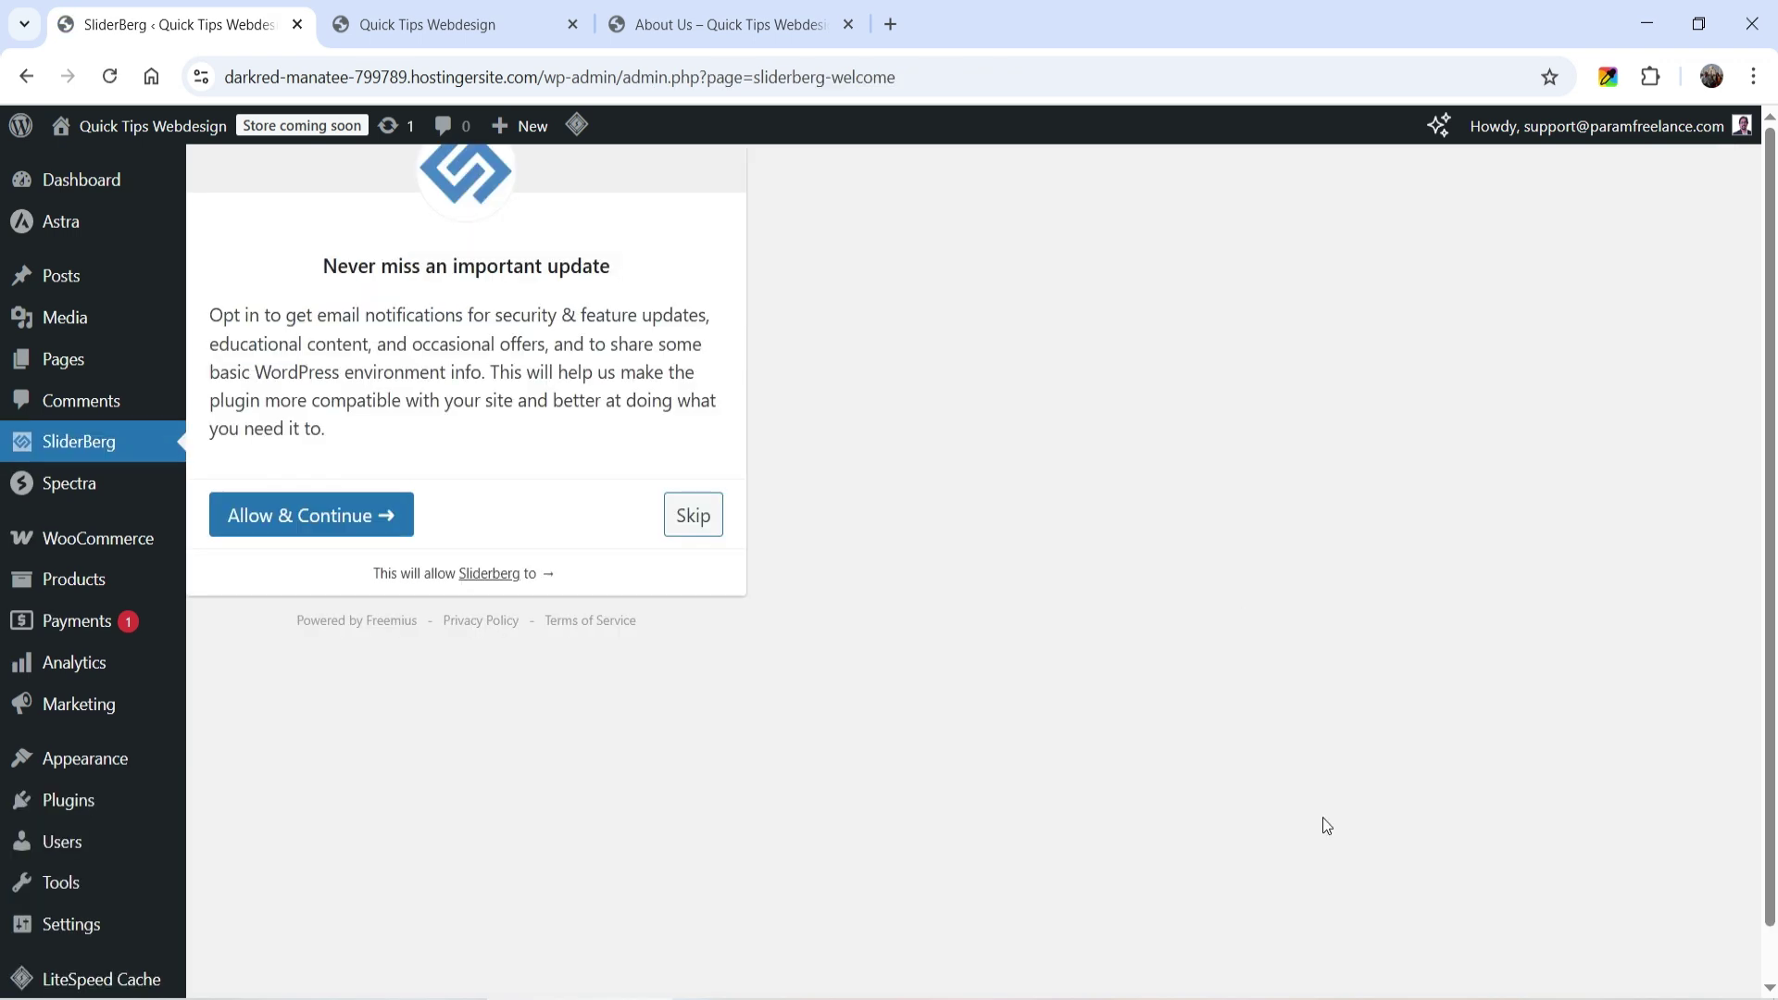
{"action": "left_click", "coordinate": [692, 515]}
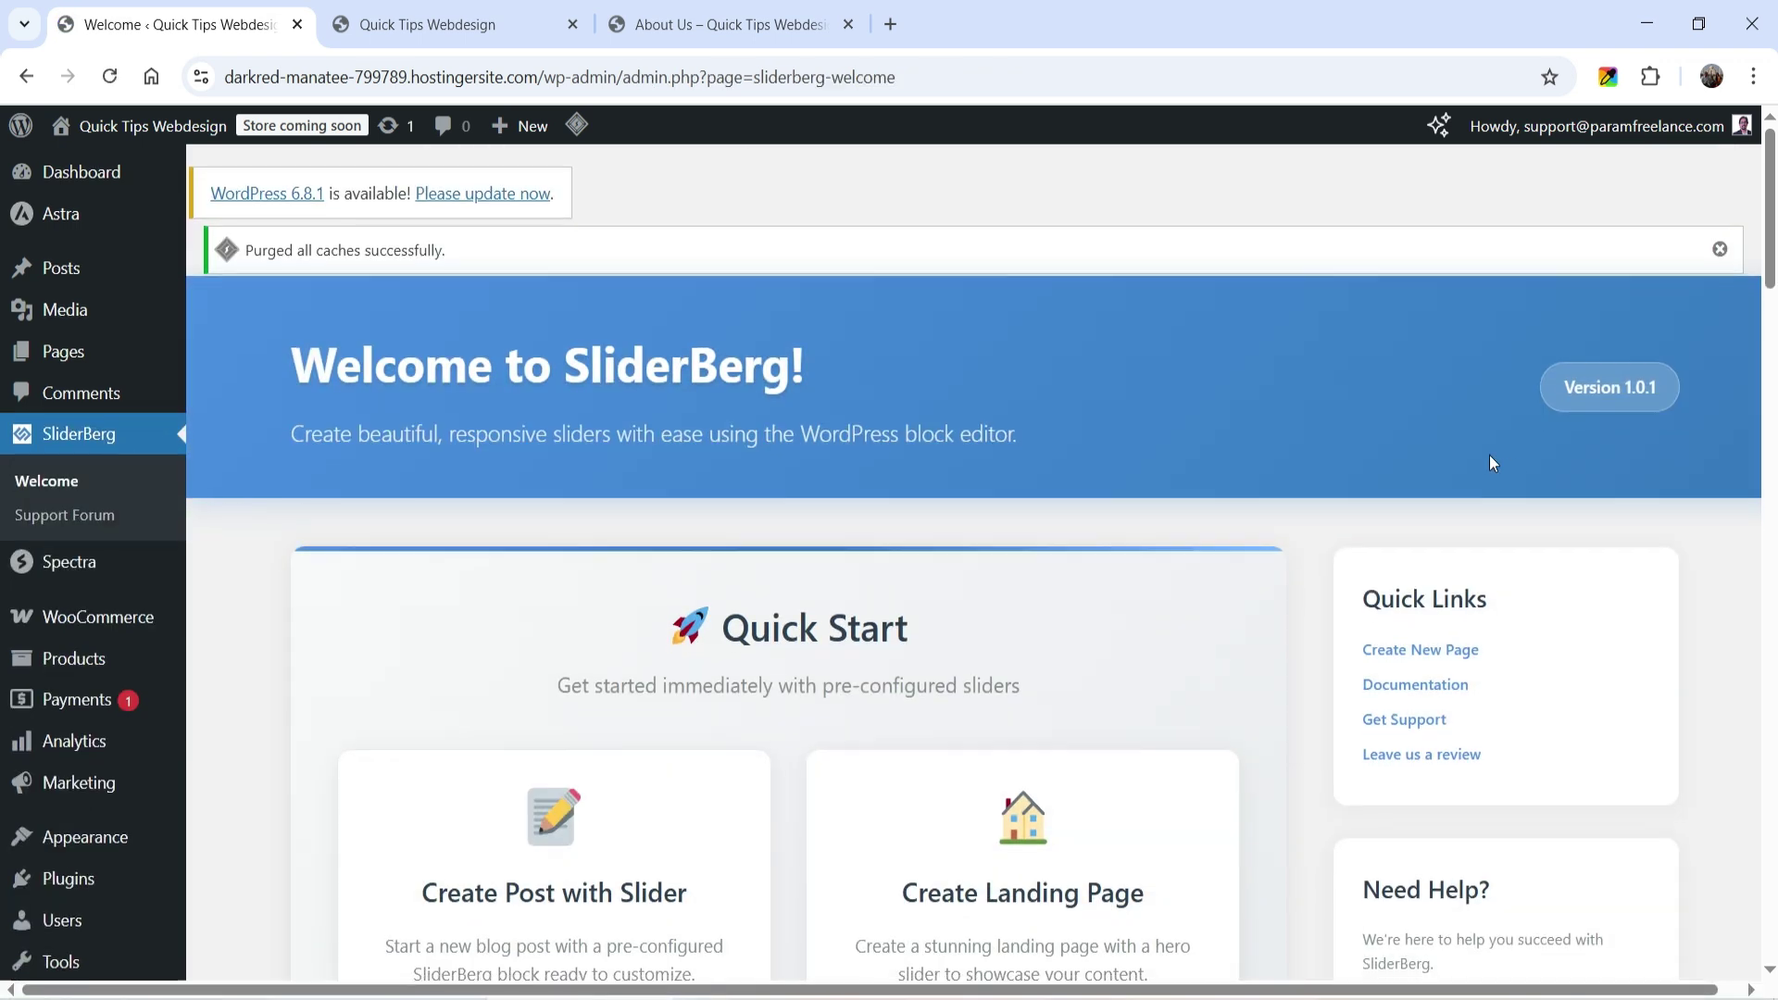
{"action": "scroll", "coordinate": [1482, 449], "scroll_direction": "down", "scroll_amount": 4}
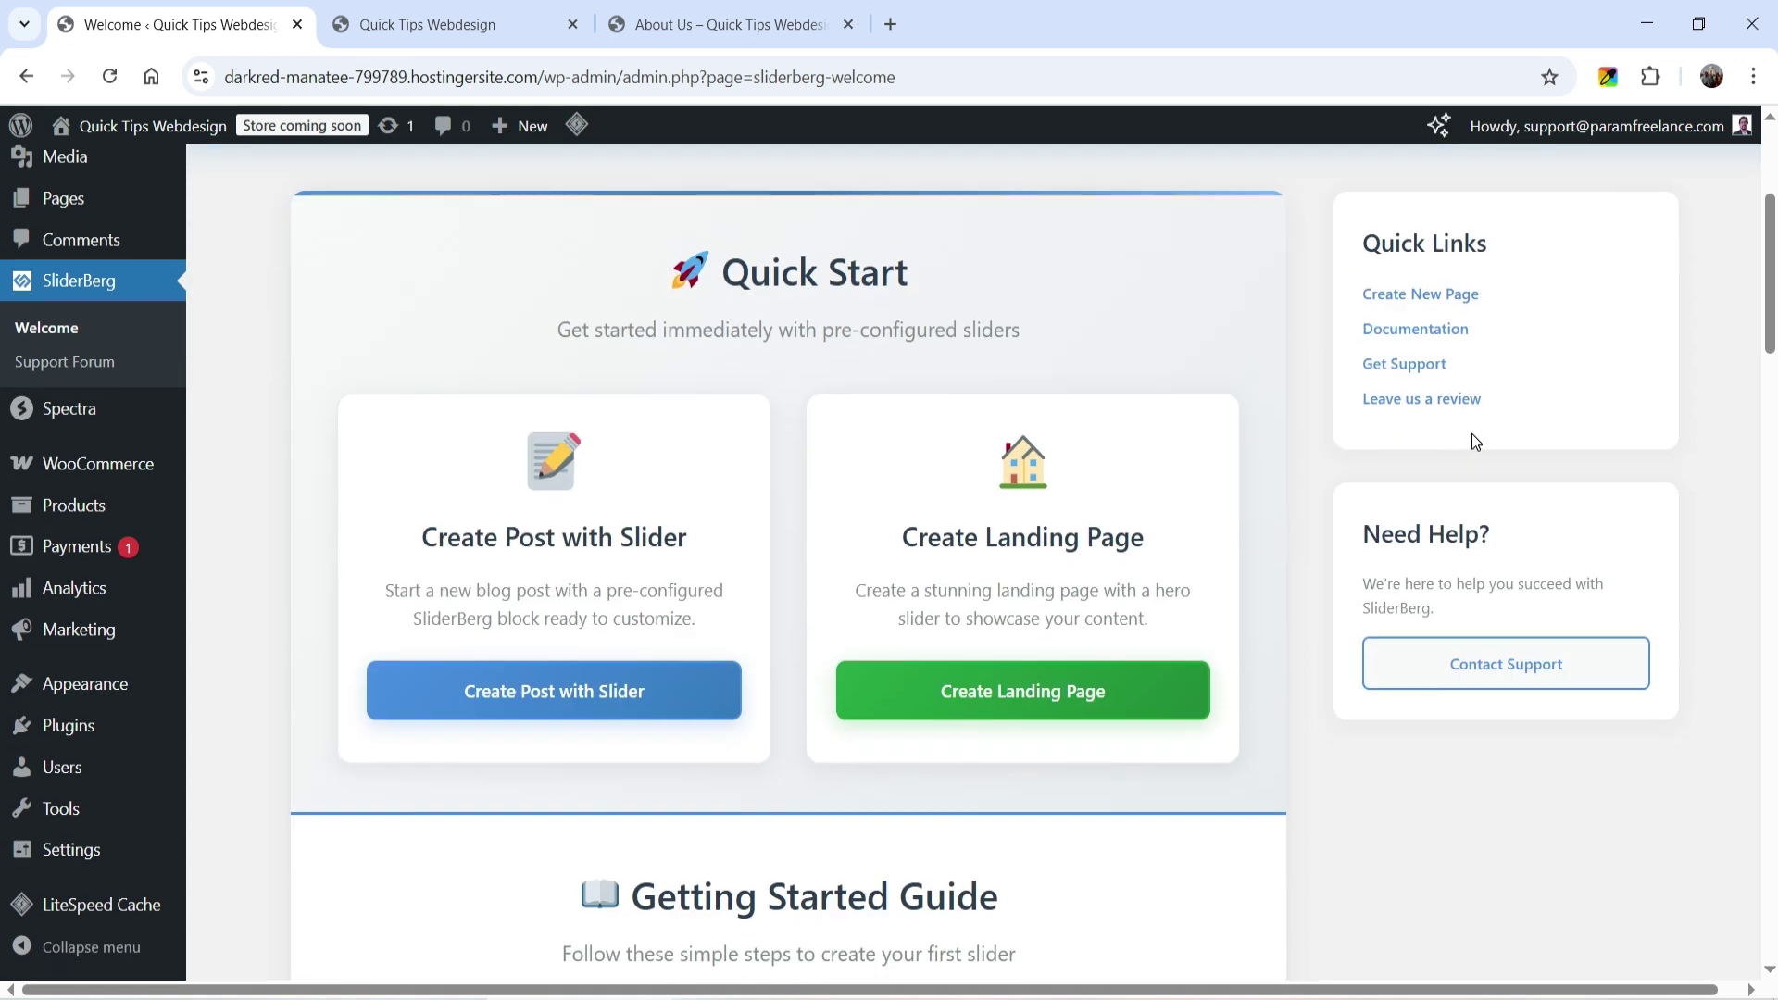
{"action": "scroll", "coordinate": [1472, 437], "scroll_direction": "down", "scroll_amount": 1}
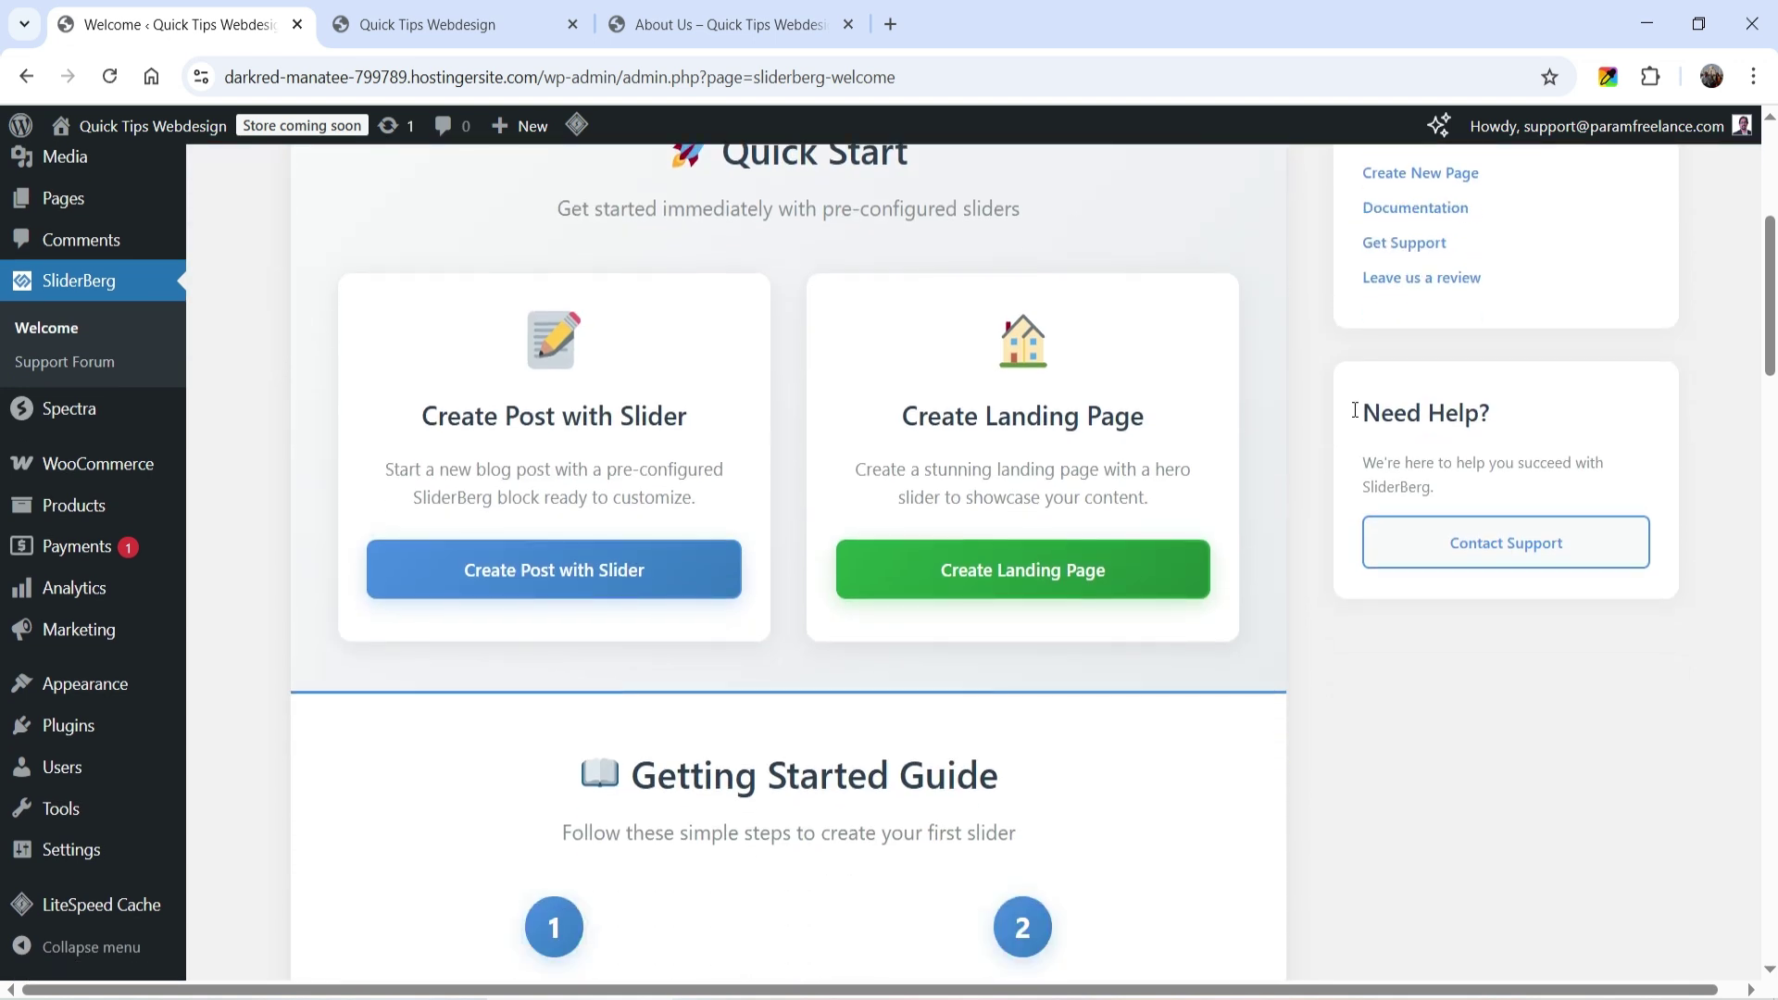
{"action": "scroll", "coordinate": [1407, 513], "scroll_direction": "down", "scroll_amount": 4}
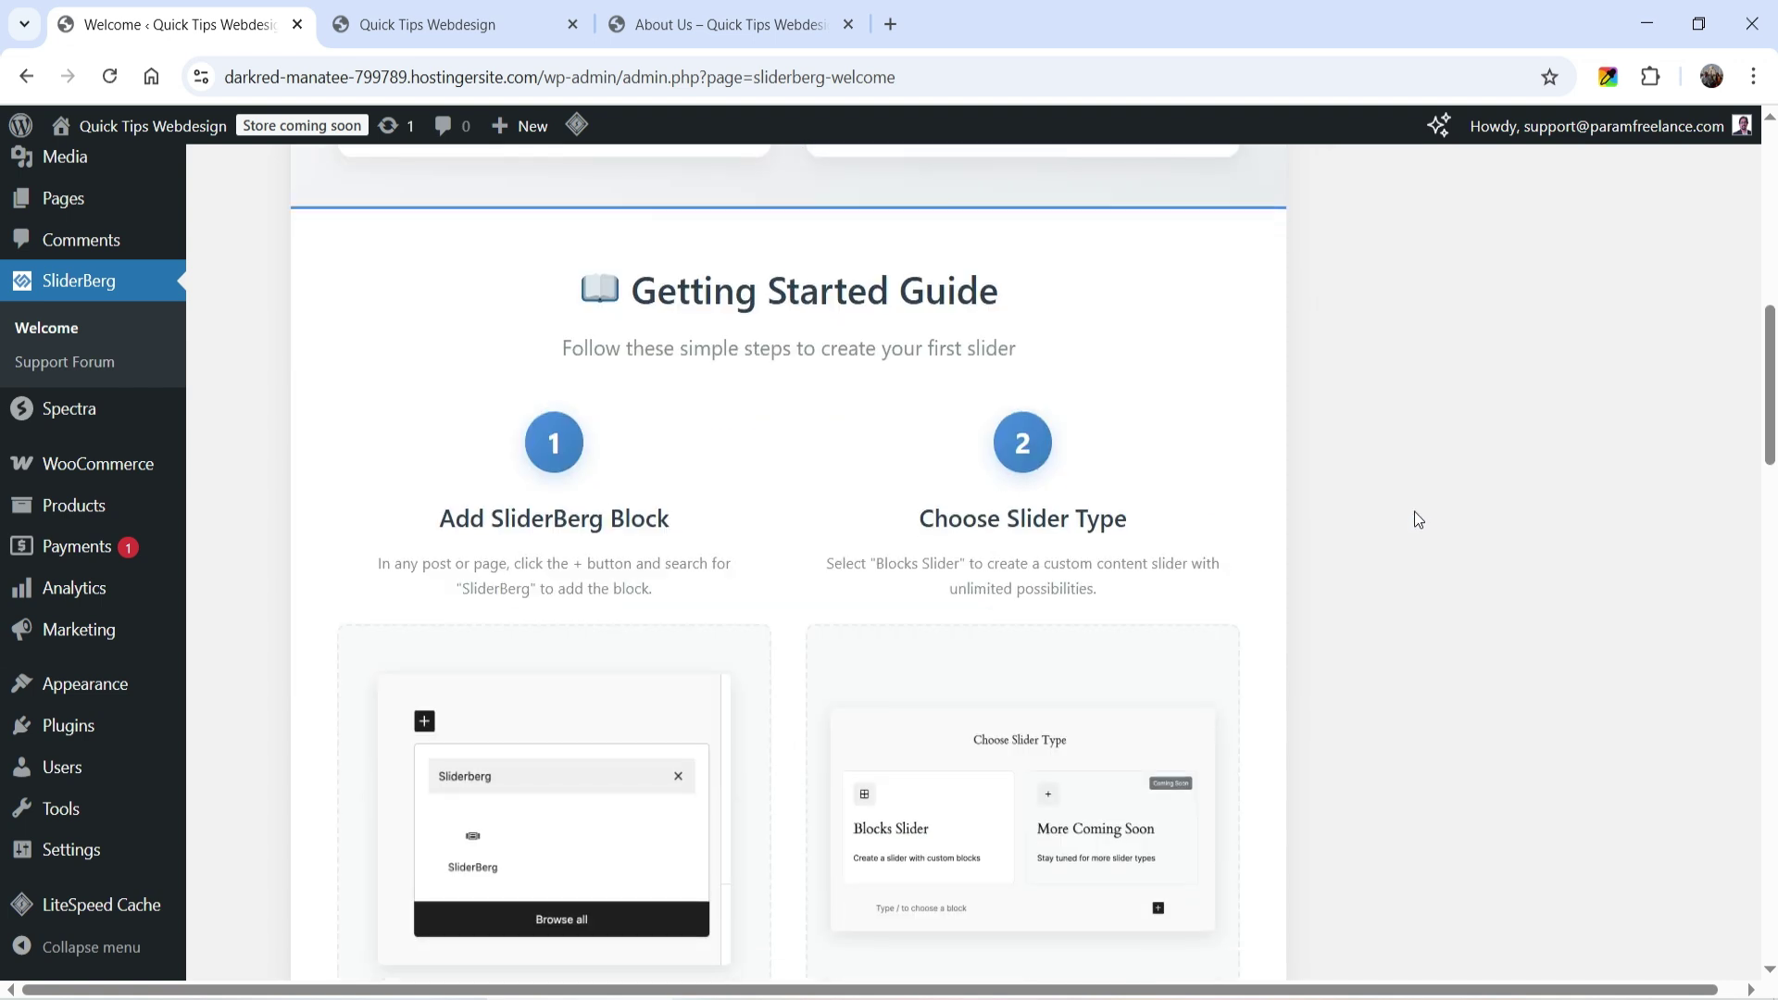
{"action": "scroll", "coordinate": [1003, 513], "scroll_direction": "up", "scroll_amount": 1}
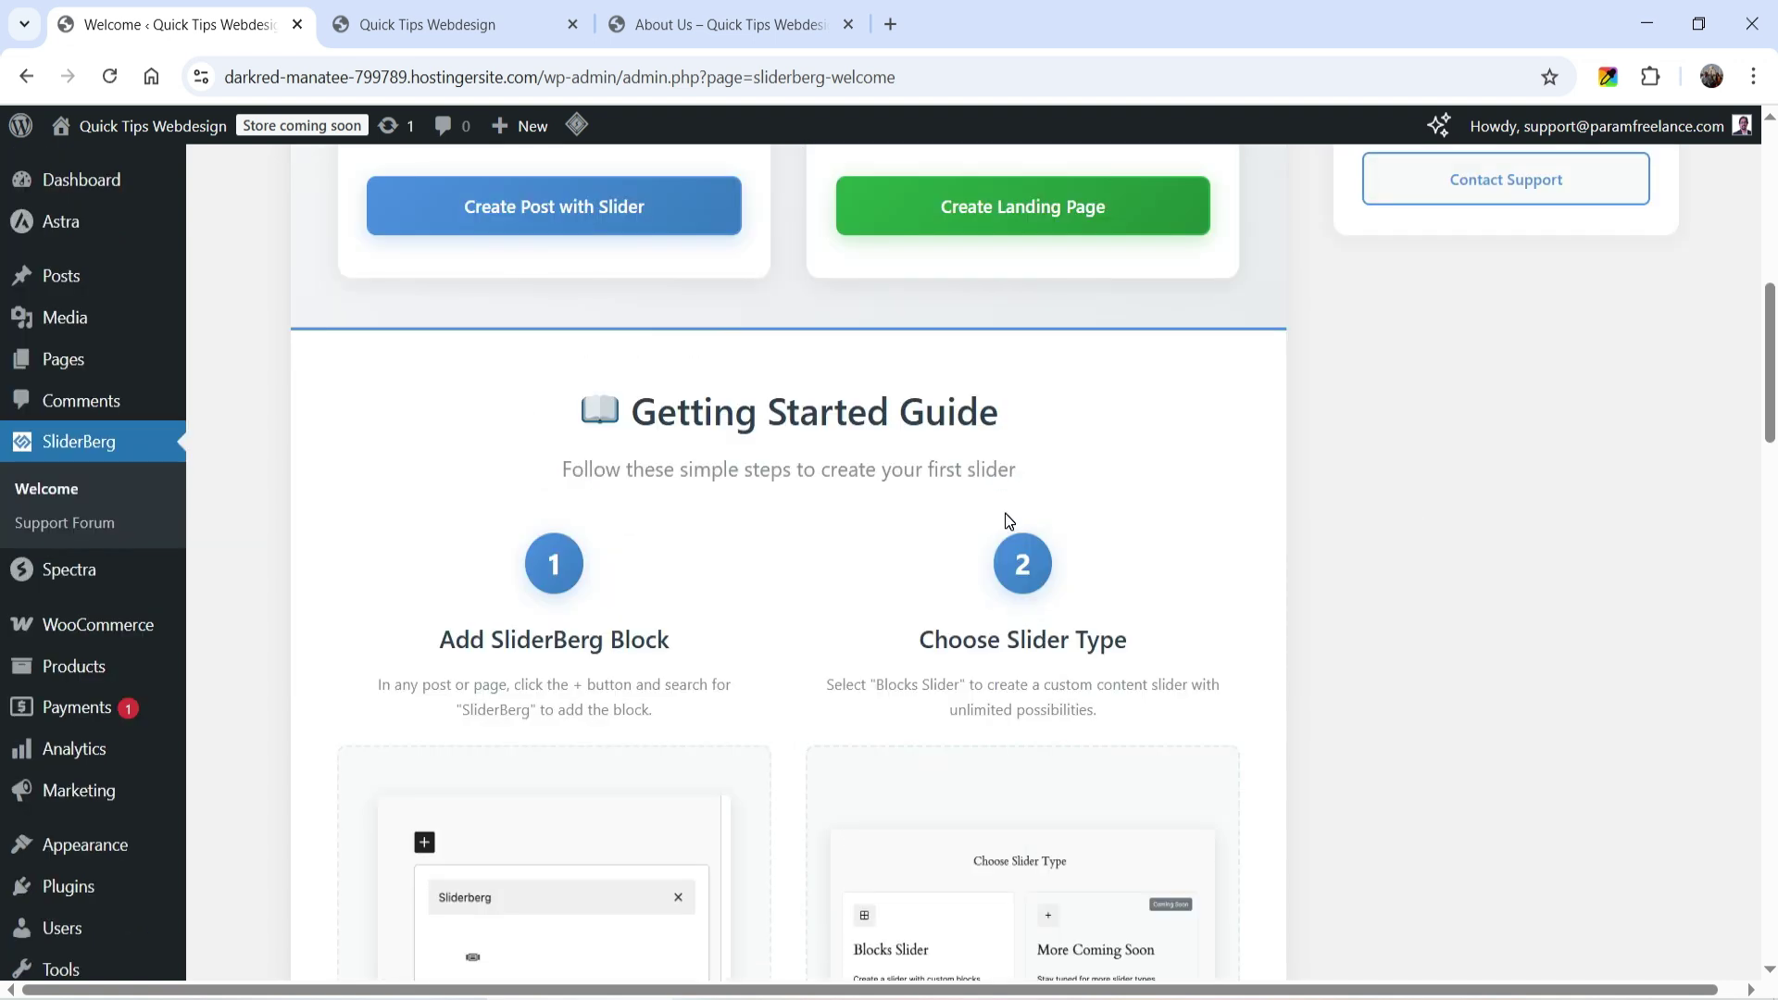
Step: Open the Sample Page editor in a new tab from the All Pages list
{"action": "left_click", "coordinate": [93, 351]}
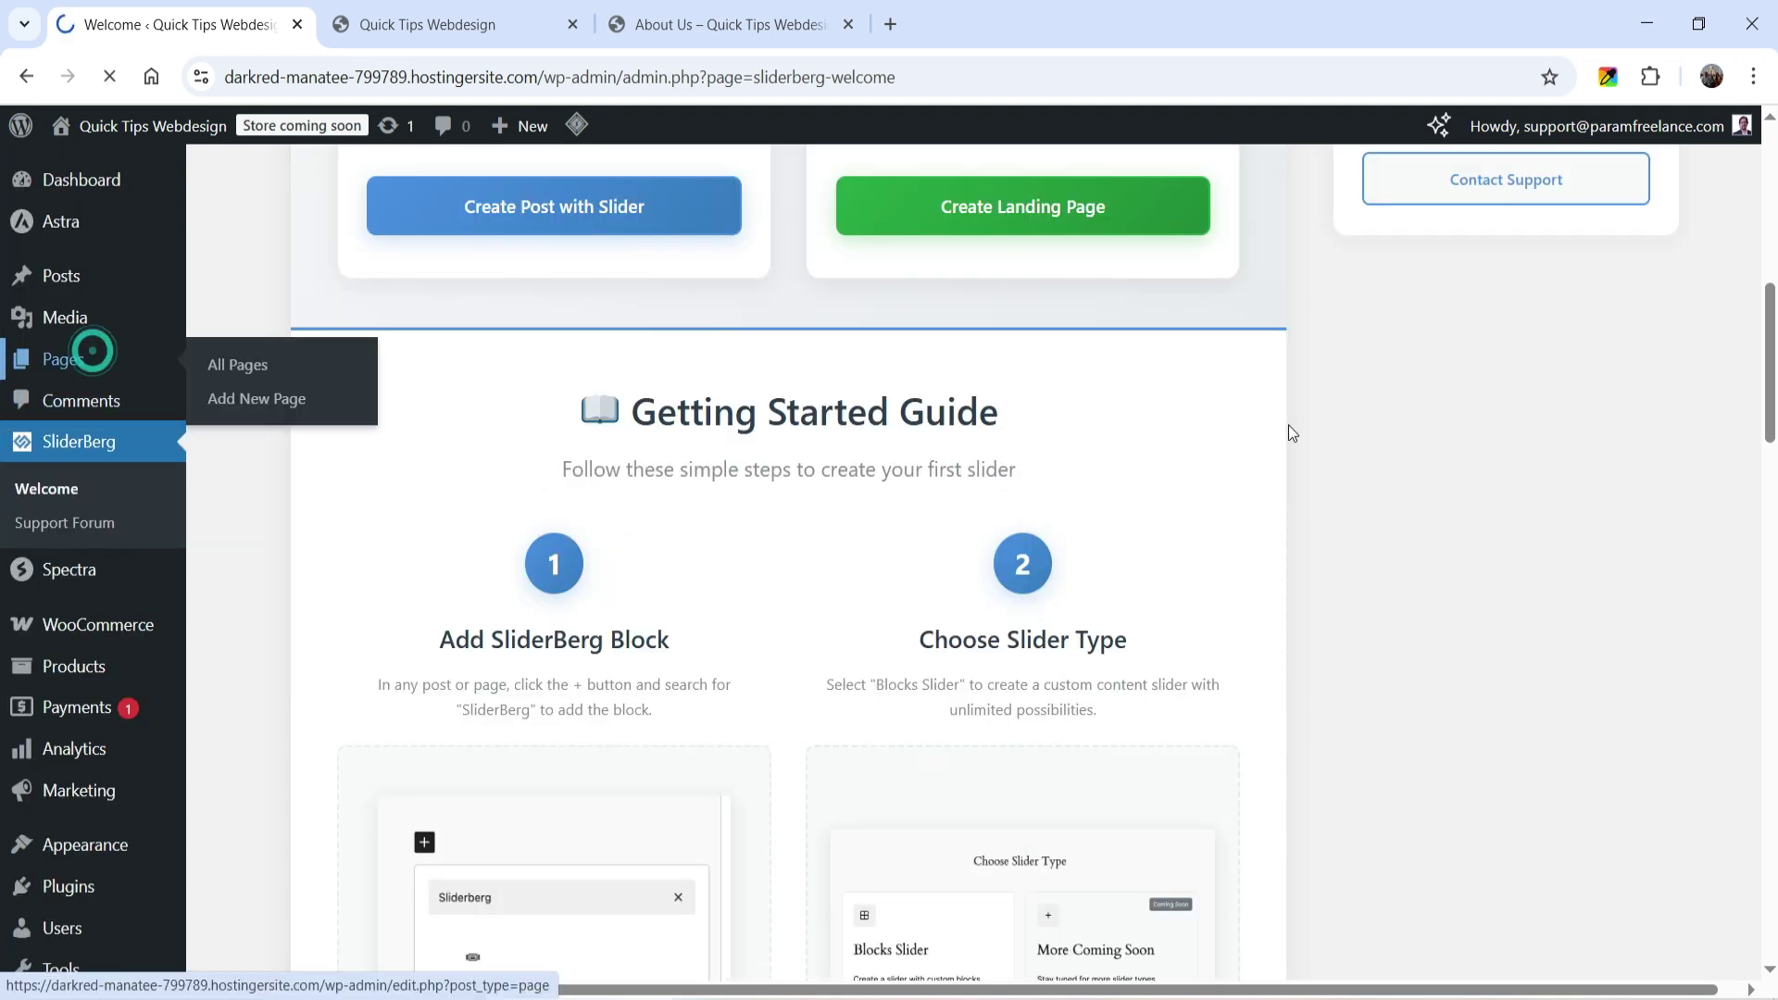
{"action": "scroll", "coordinate": [547, 471], "scroll_direction": "down", "scroll_amount": 3}
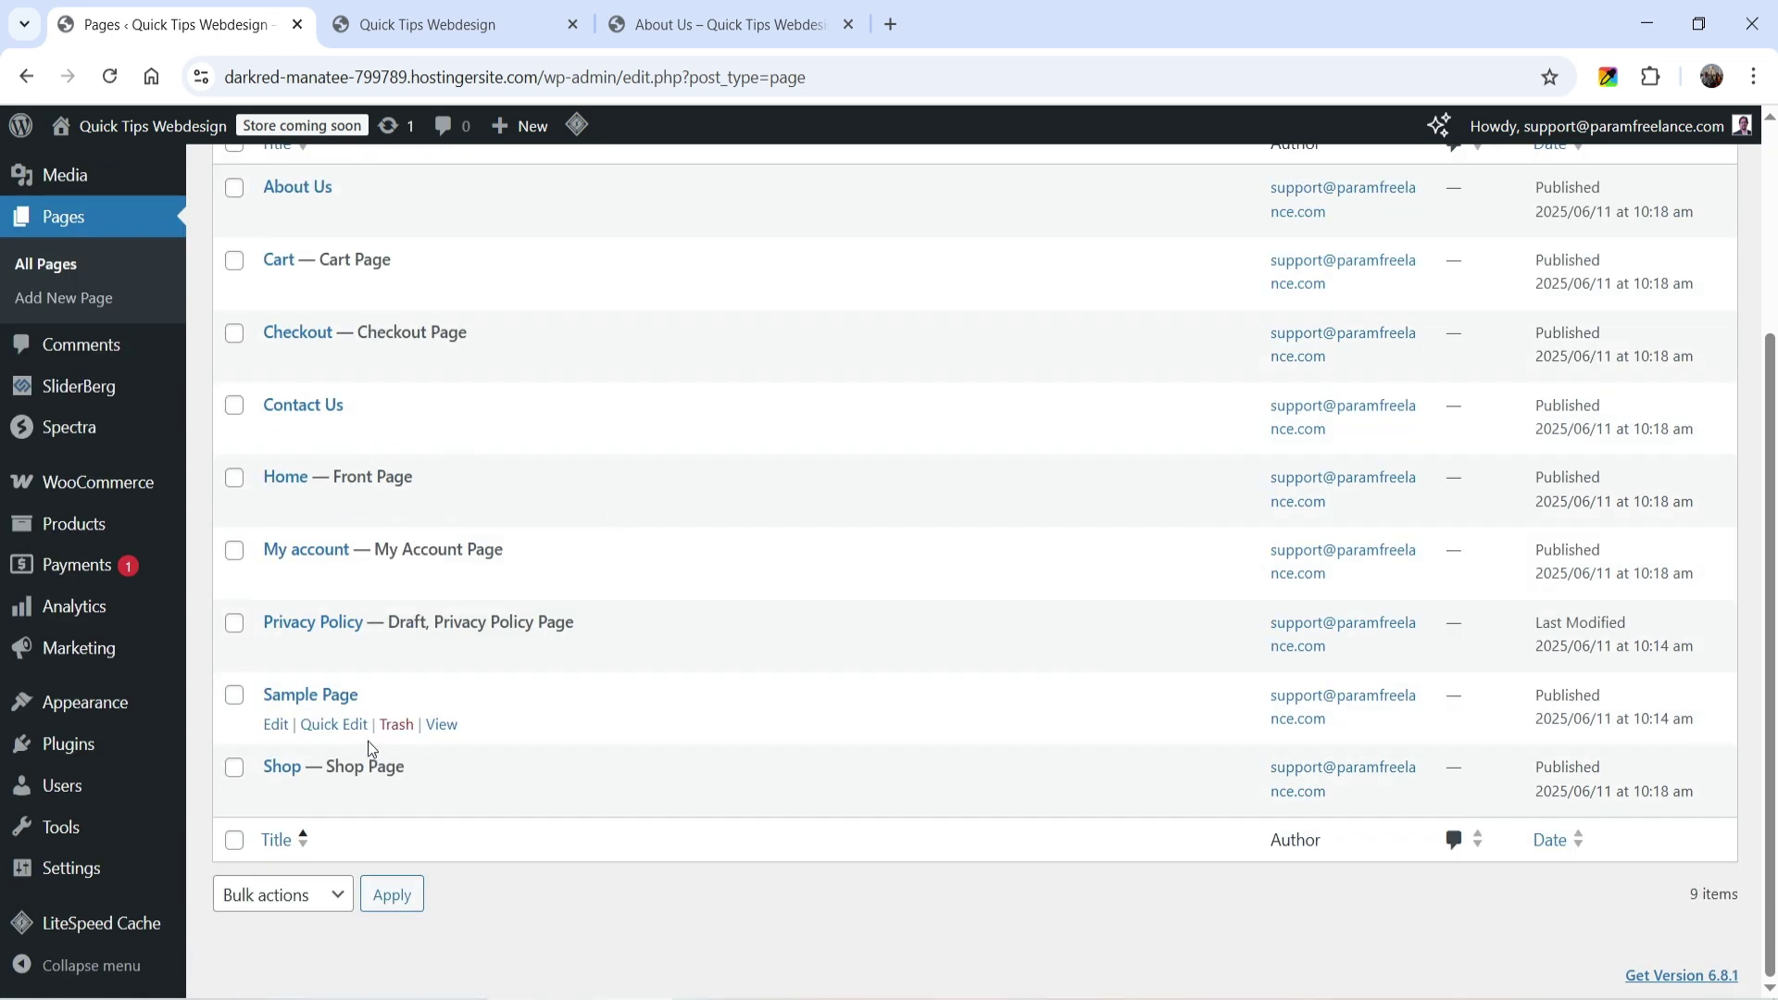
{"action": "right_click", "coordinate": [274, 726]}
{"action": "left_click", "coordinate": [387, 430]}
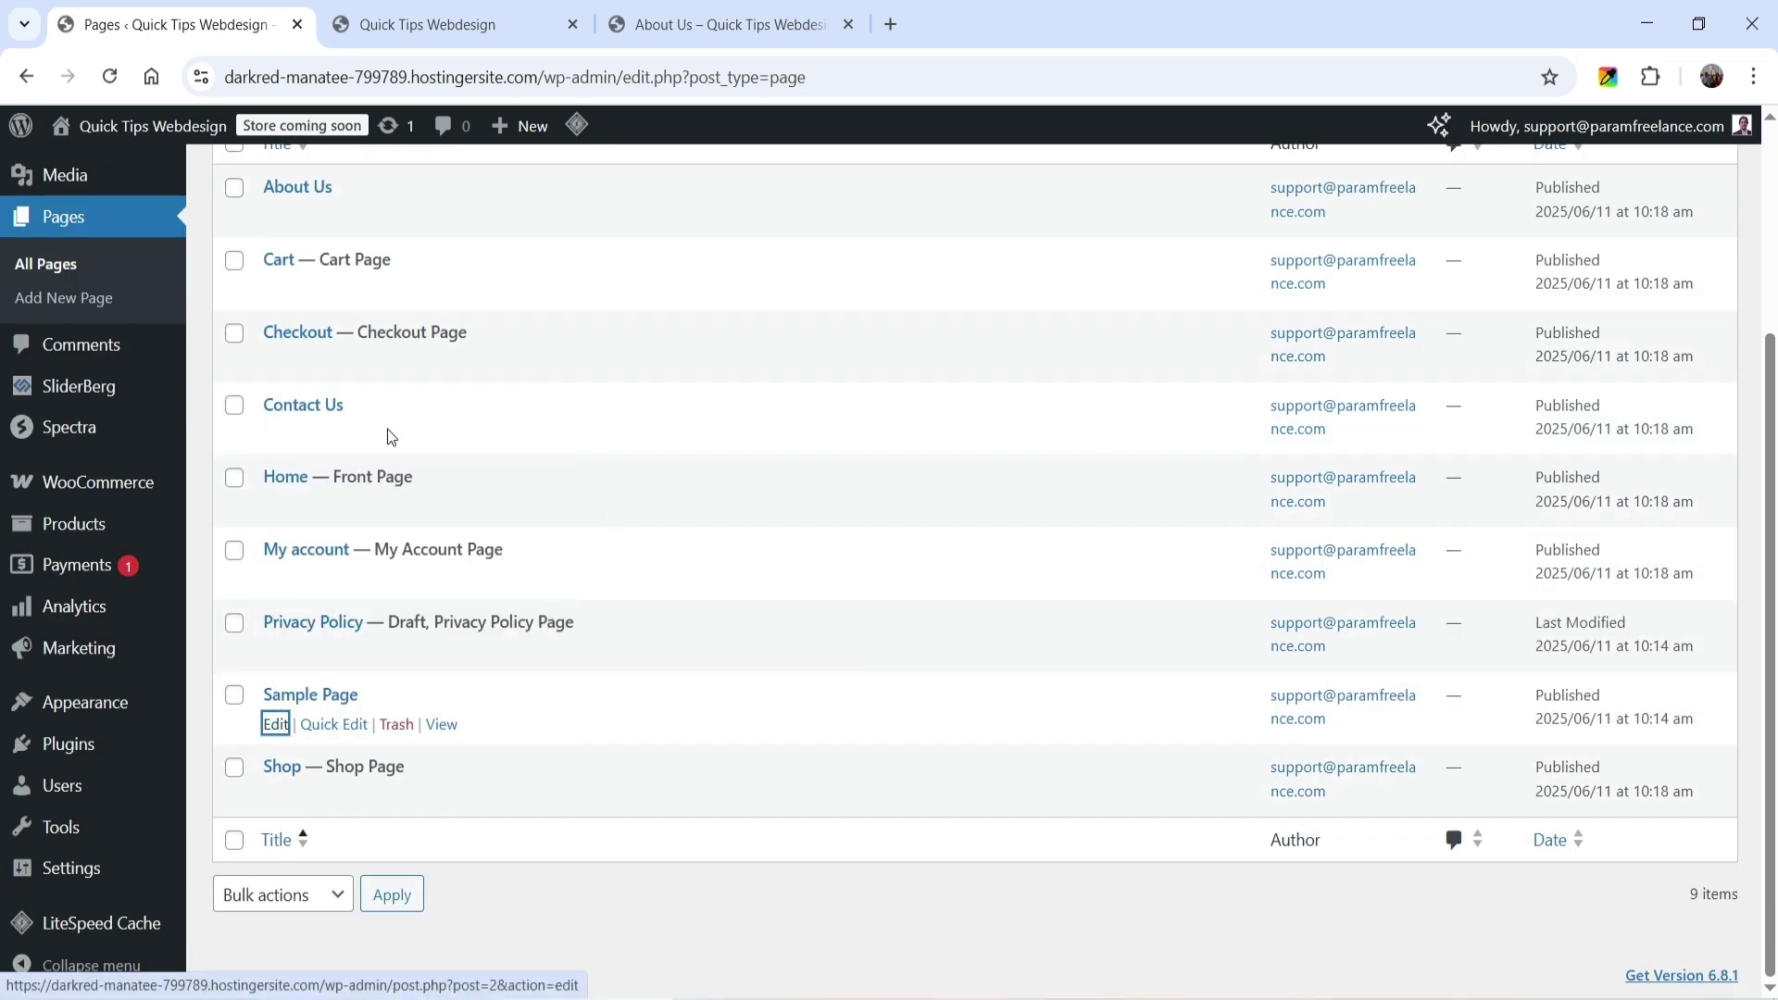
{"action": "left_click", "coordinate": [471, 28]}
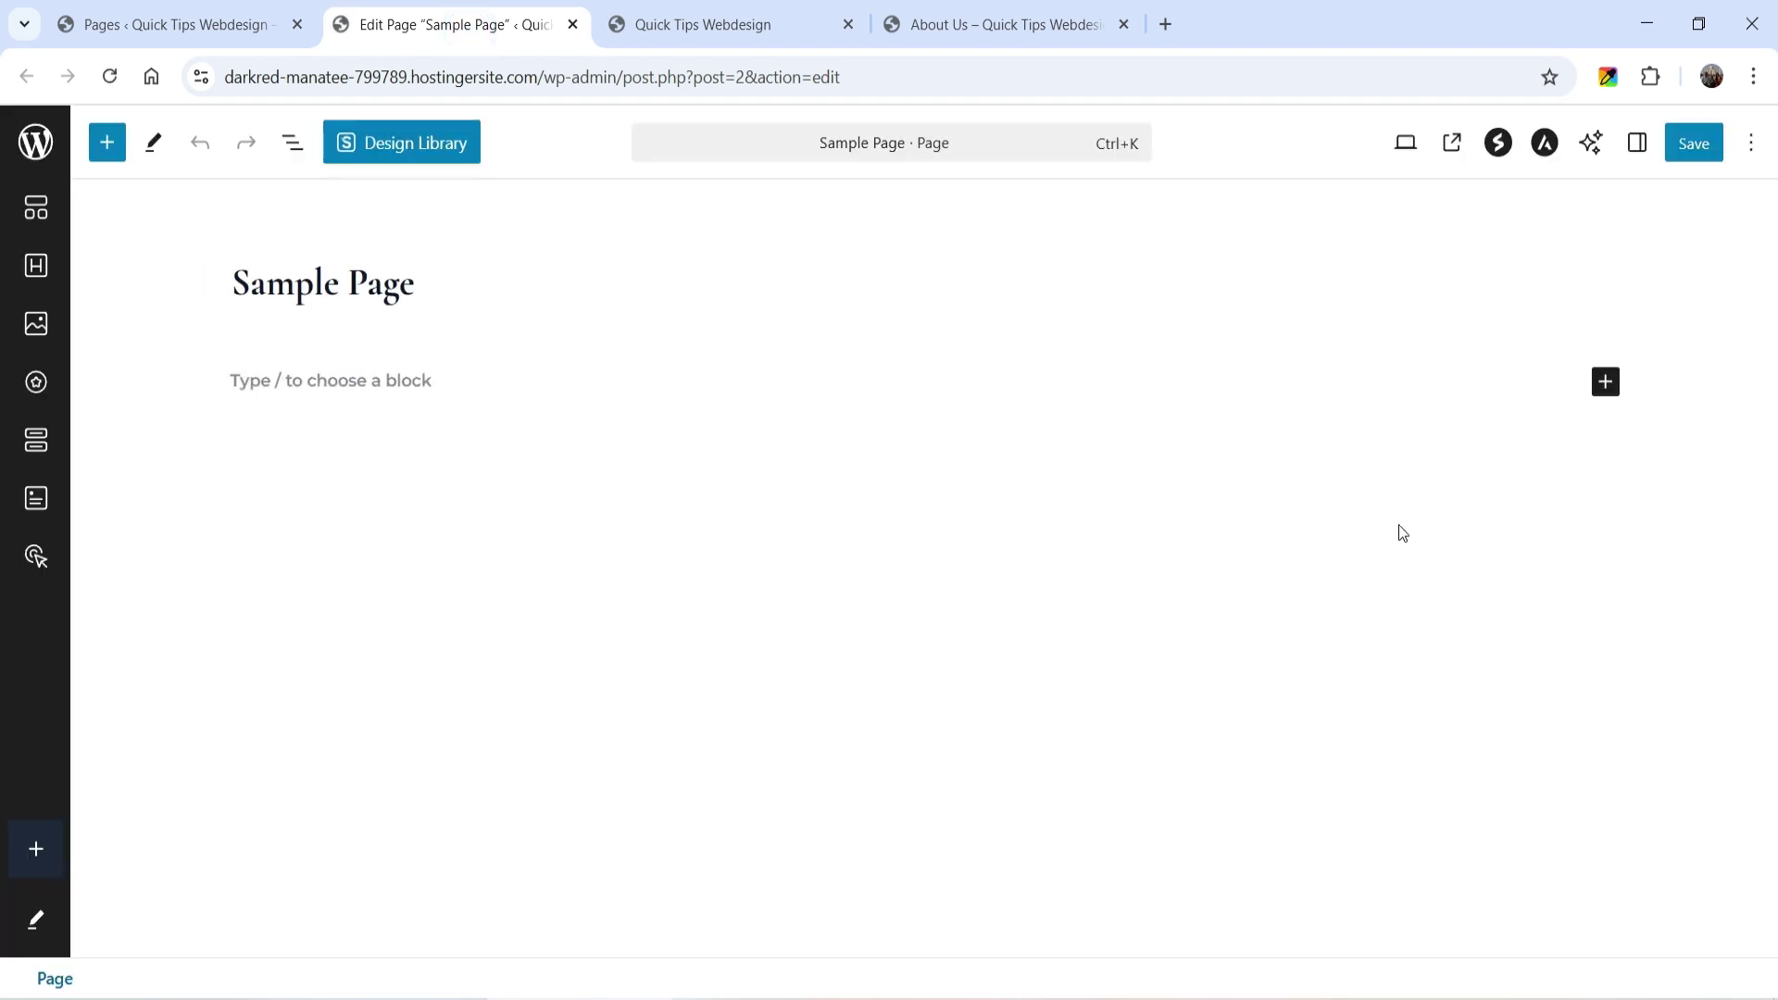
Step: Insert a SliderBerg block on the page and choose the Blocks Slider type
{"action": "left_click", "coordinate": [1608, 392]}
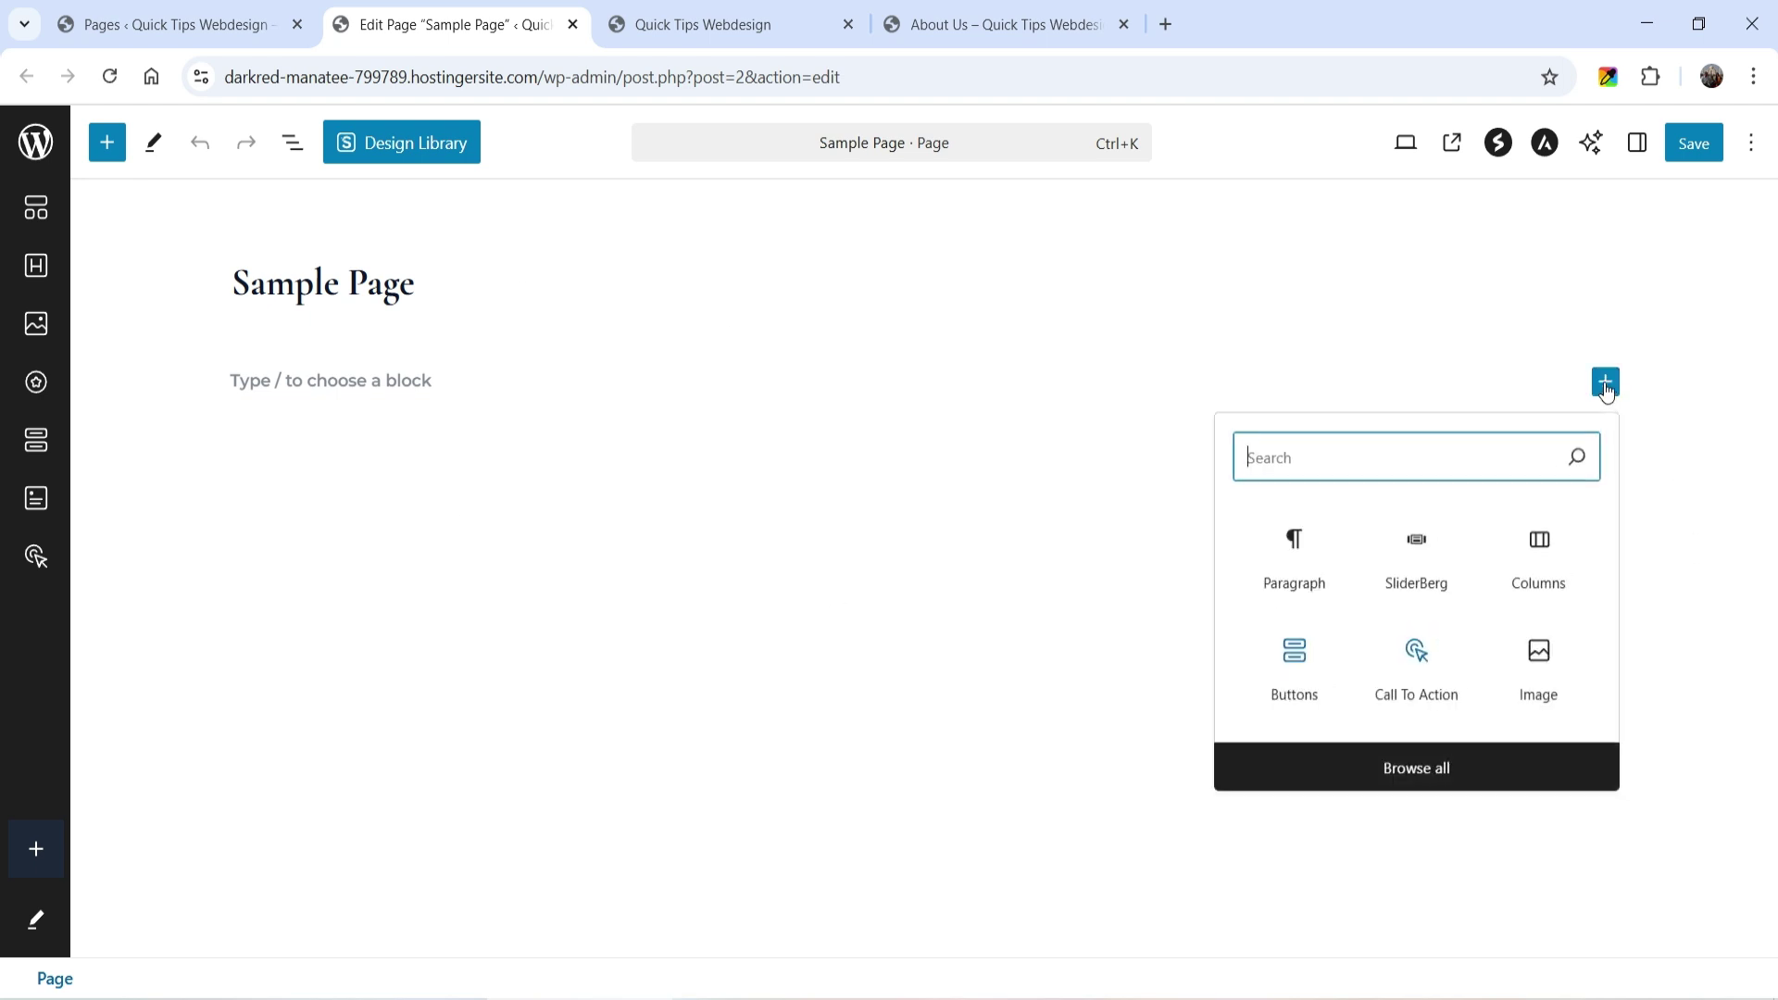
{"action": "left_click", "coordinate": [1378, 455]}
{"action": "type", "text": "sliderb"}
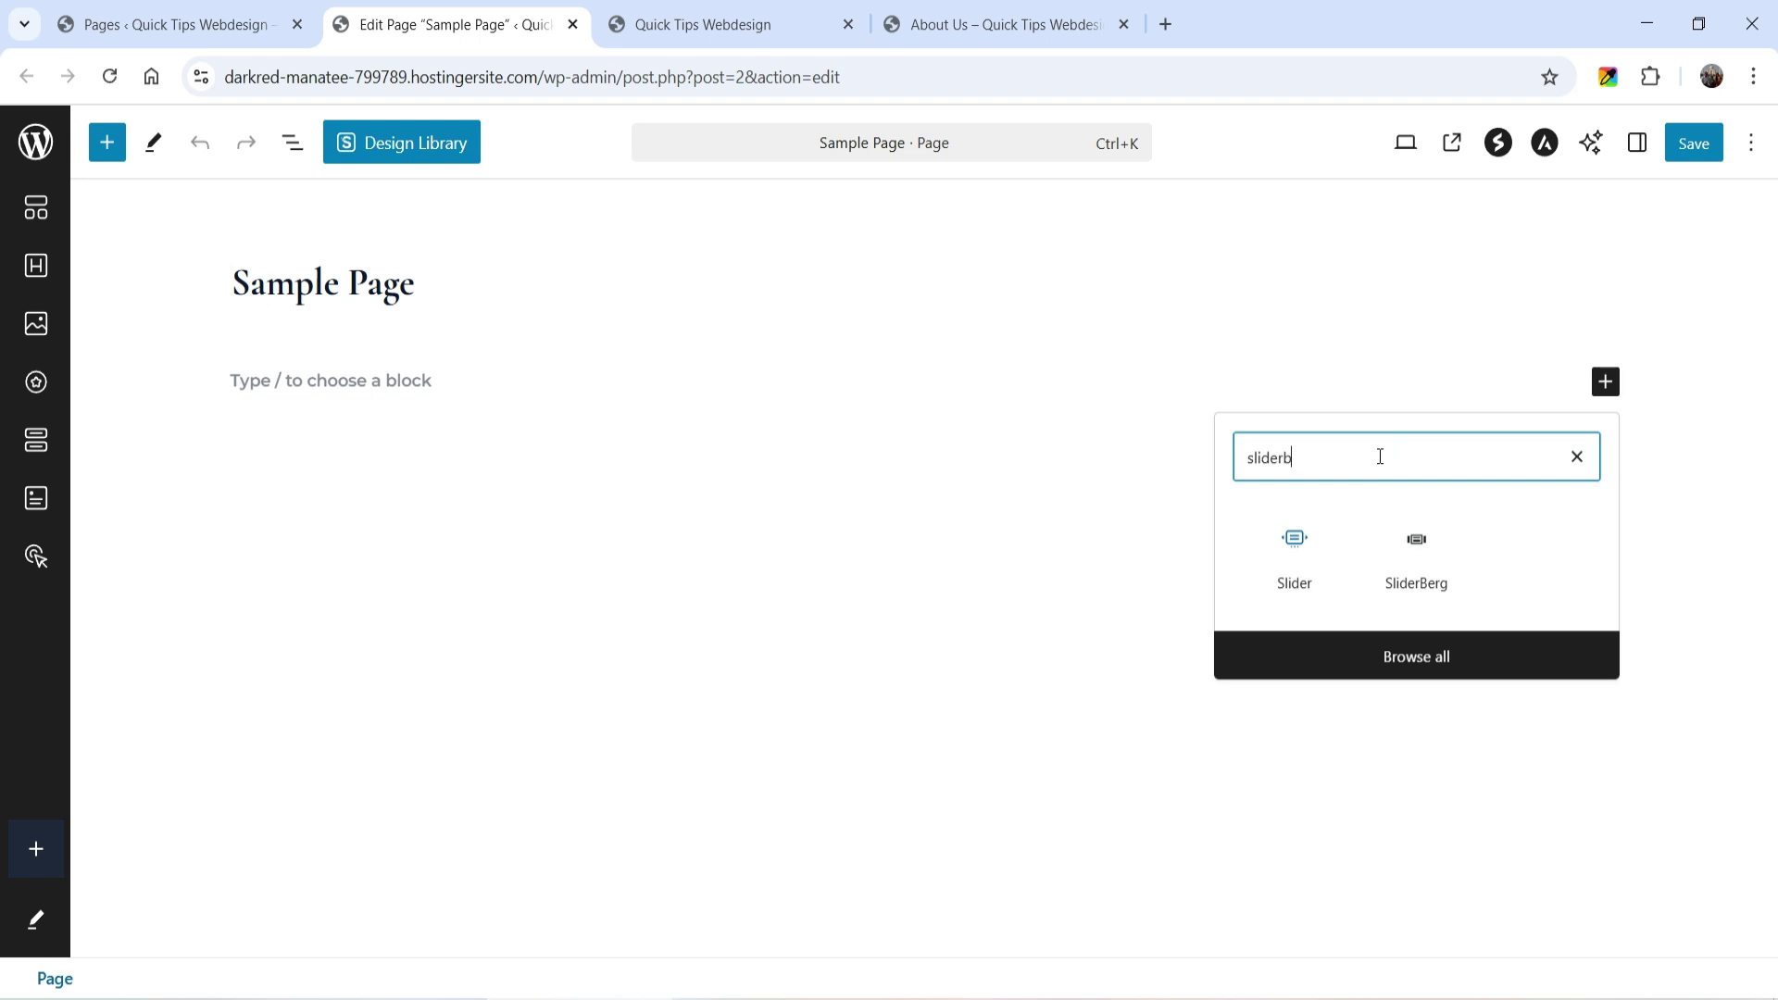
{"action": "type", "text": "erg"}
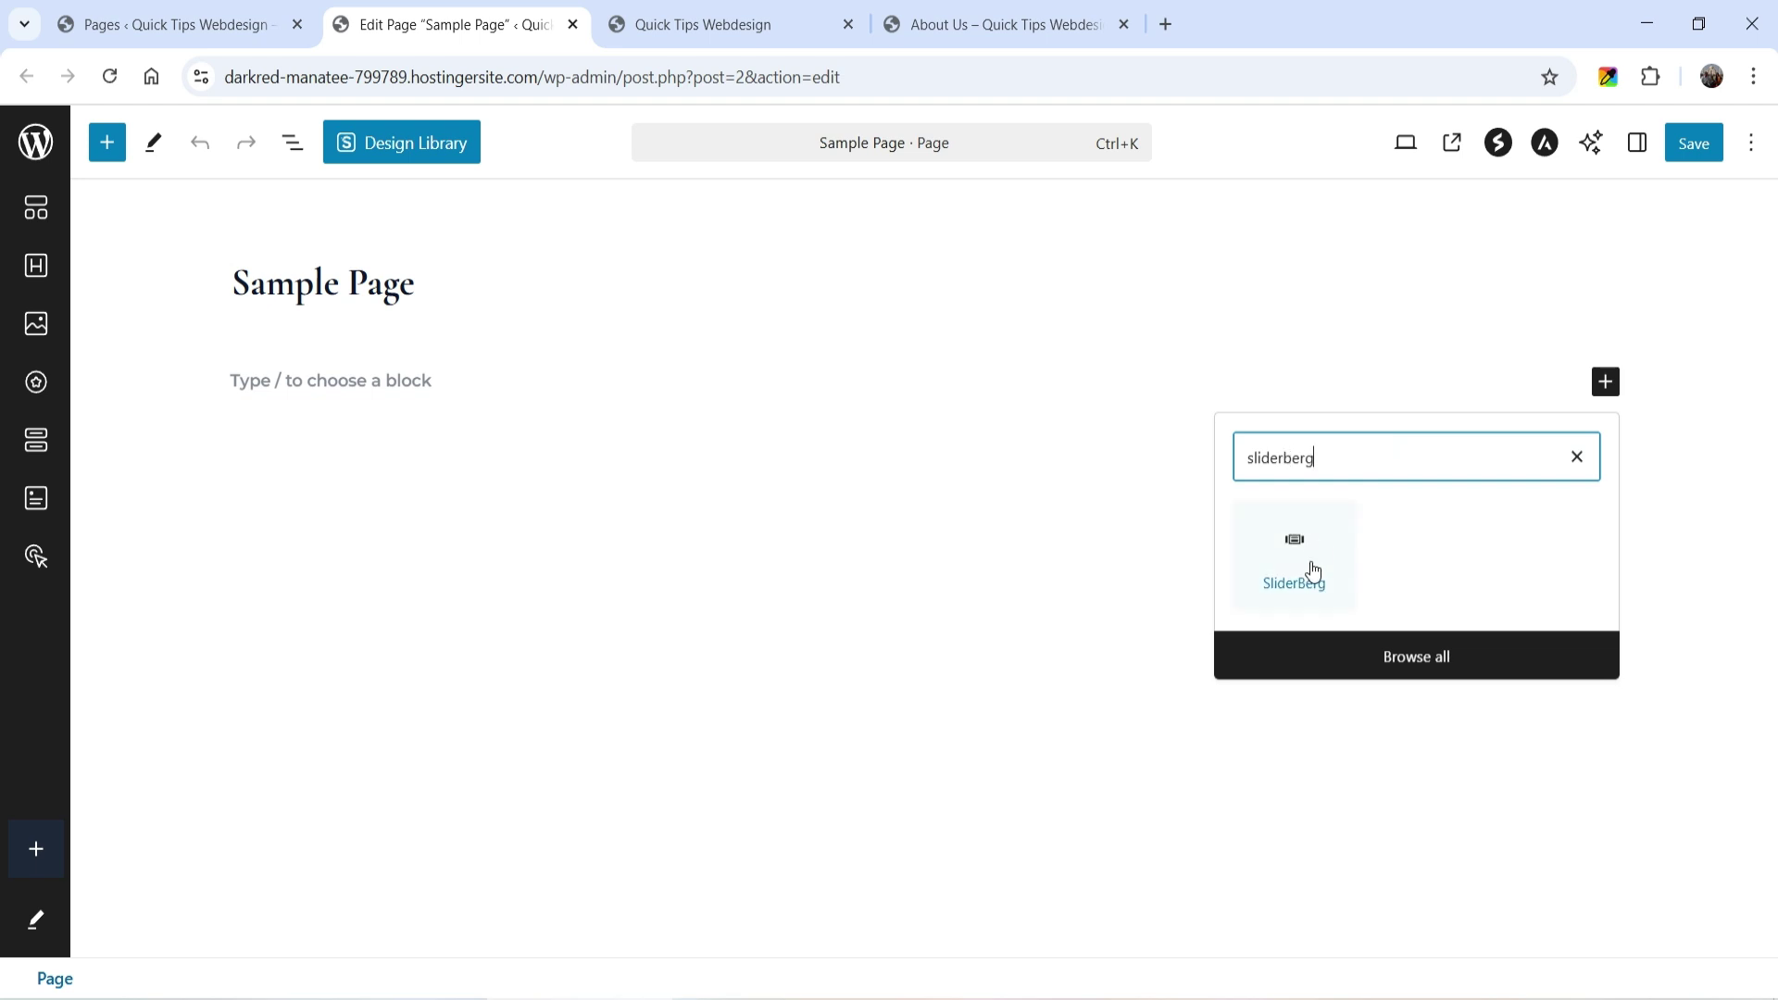
{"action": "left_click", "coordinate": [1311, 562]}
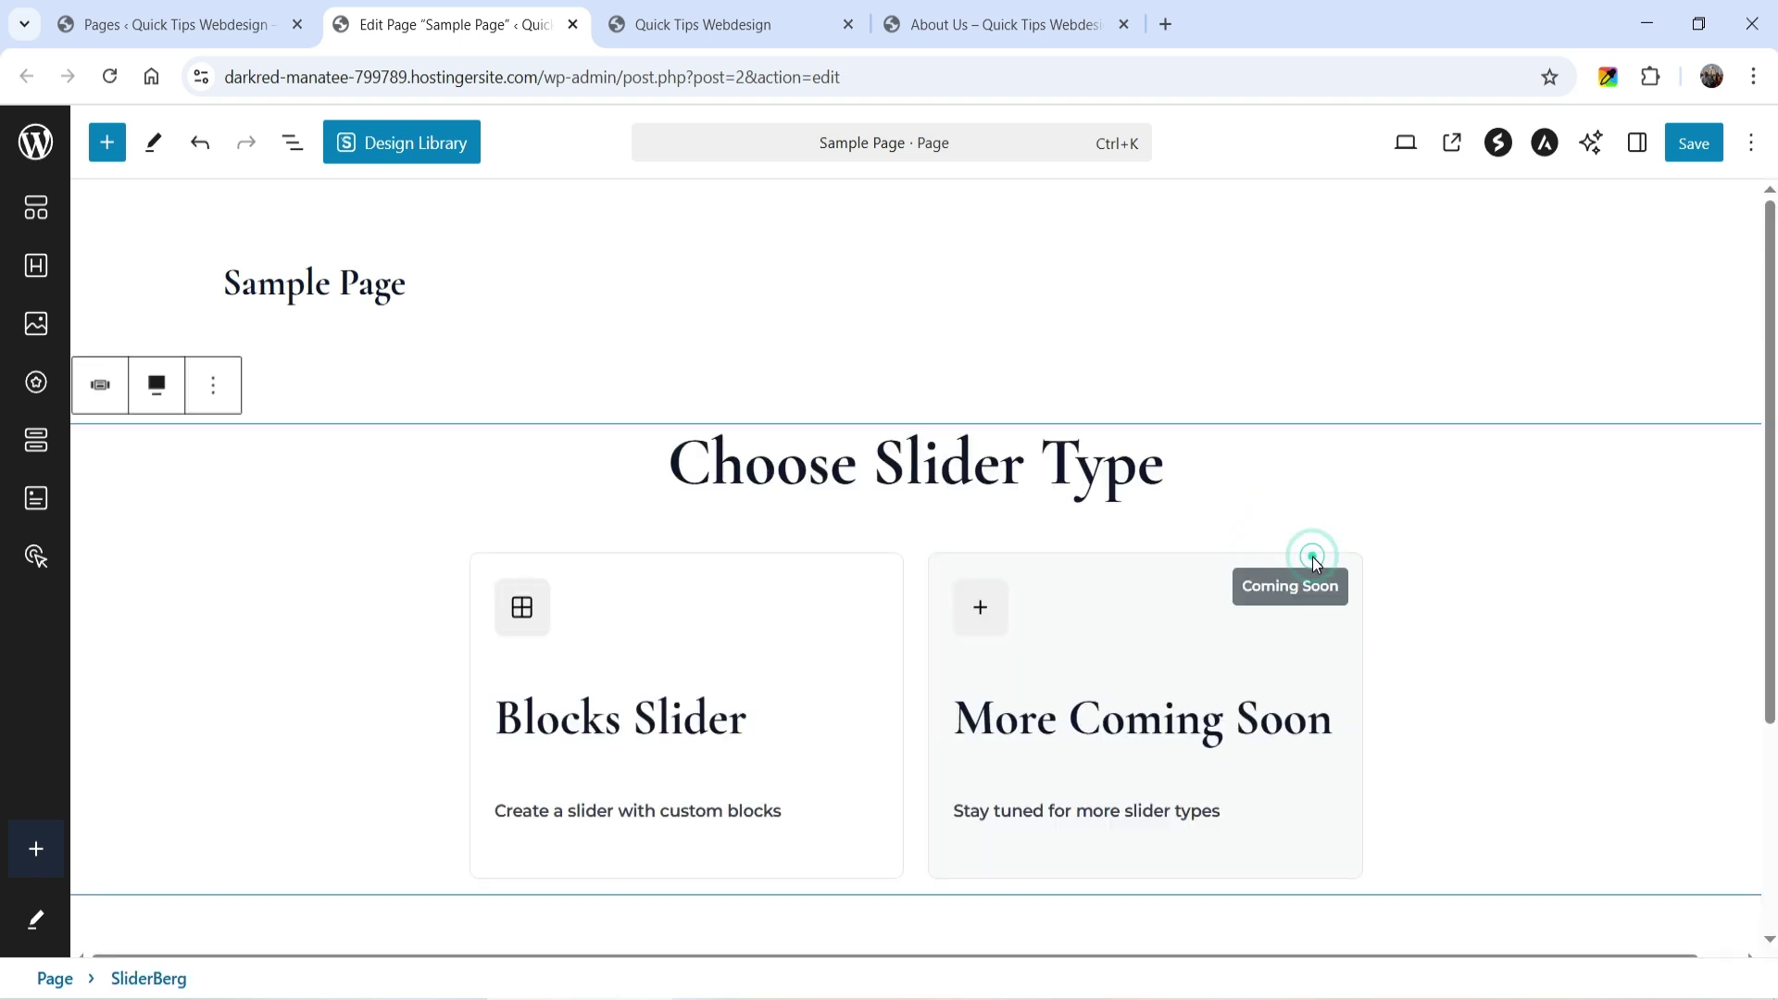
{"action": "scroll", "coordinate": [1270, 458], "scroll_direction": "down", "scroll_amount": 3}
{"action": "scroll", "coordinate": [1151, 454], "scroll_direction": "up", "scroll_amount": 3}
{"action": "left_click", "coordinate": [654, 722]}
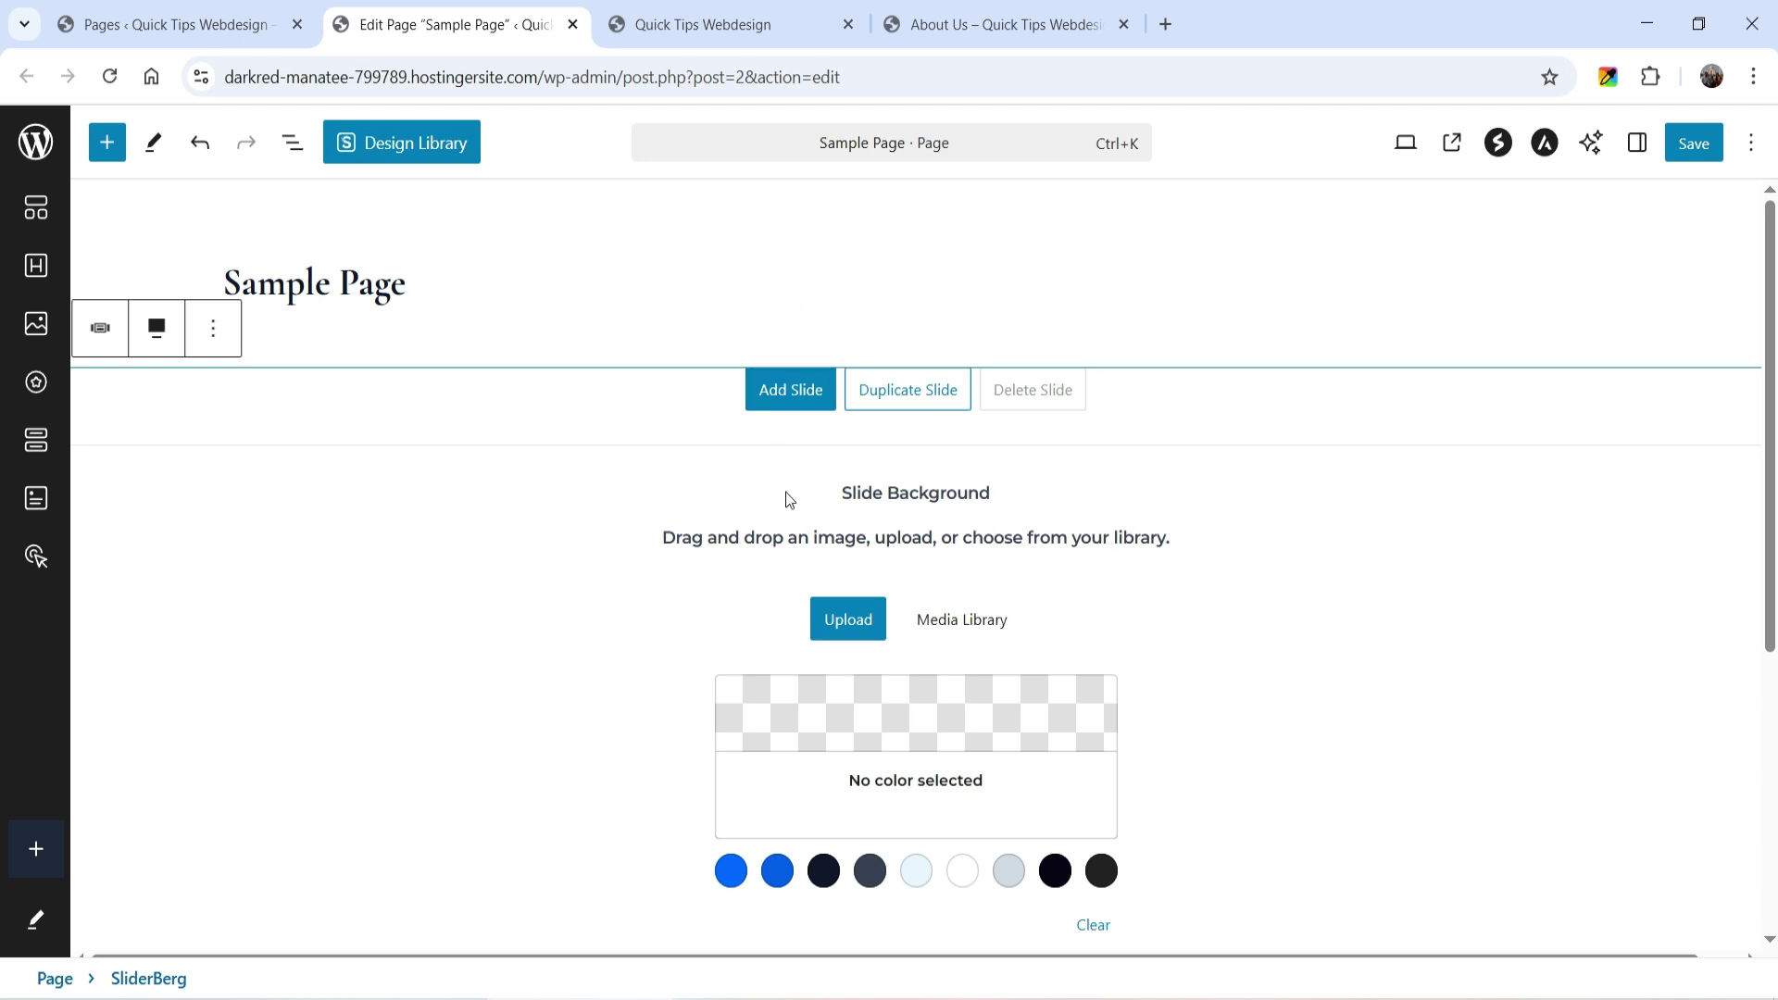
Step: Set the curly-haired woman photo as the first slide's background and open its settings
{"action": "scroll", "coordinate": [1291, 597], "scroll_direction": "down", "scroll_amount": 1}
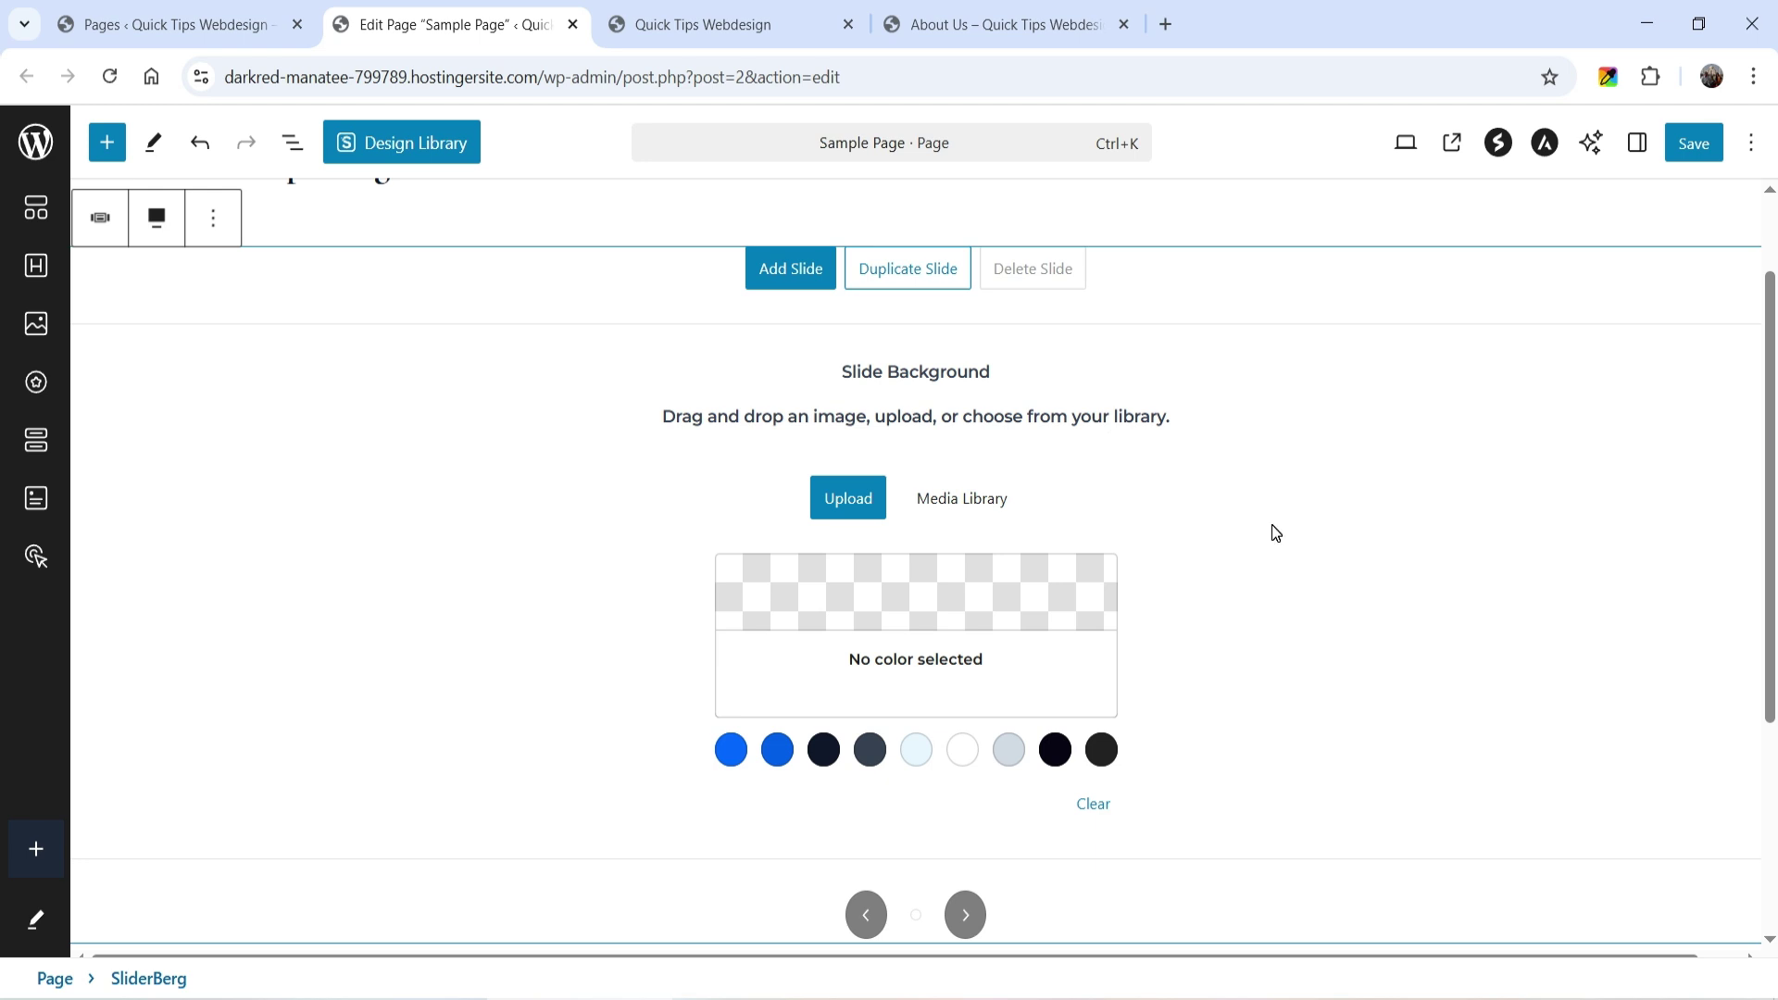
{"action": "left_click", "coordinate": [963, 499]}
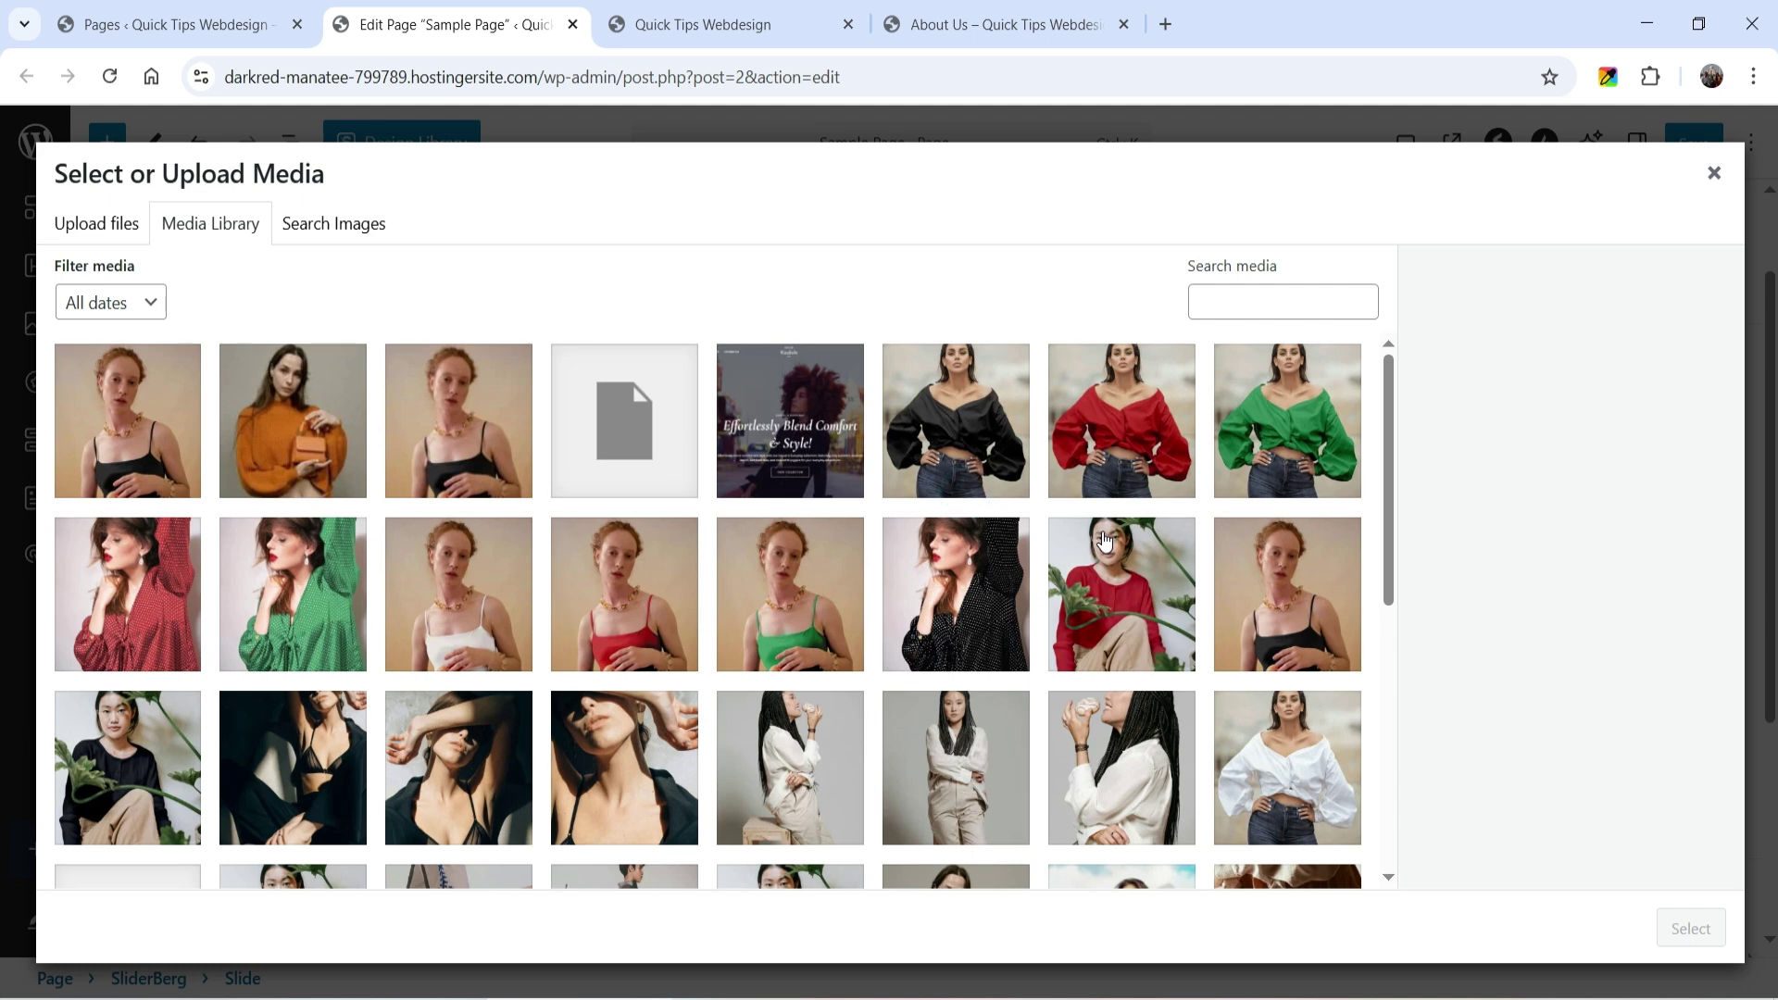
{"action": "scroll", "coordinate": [1072, 562], "scroll_direction": "down", "scroll_amount": 7}
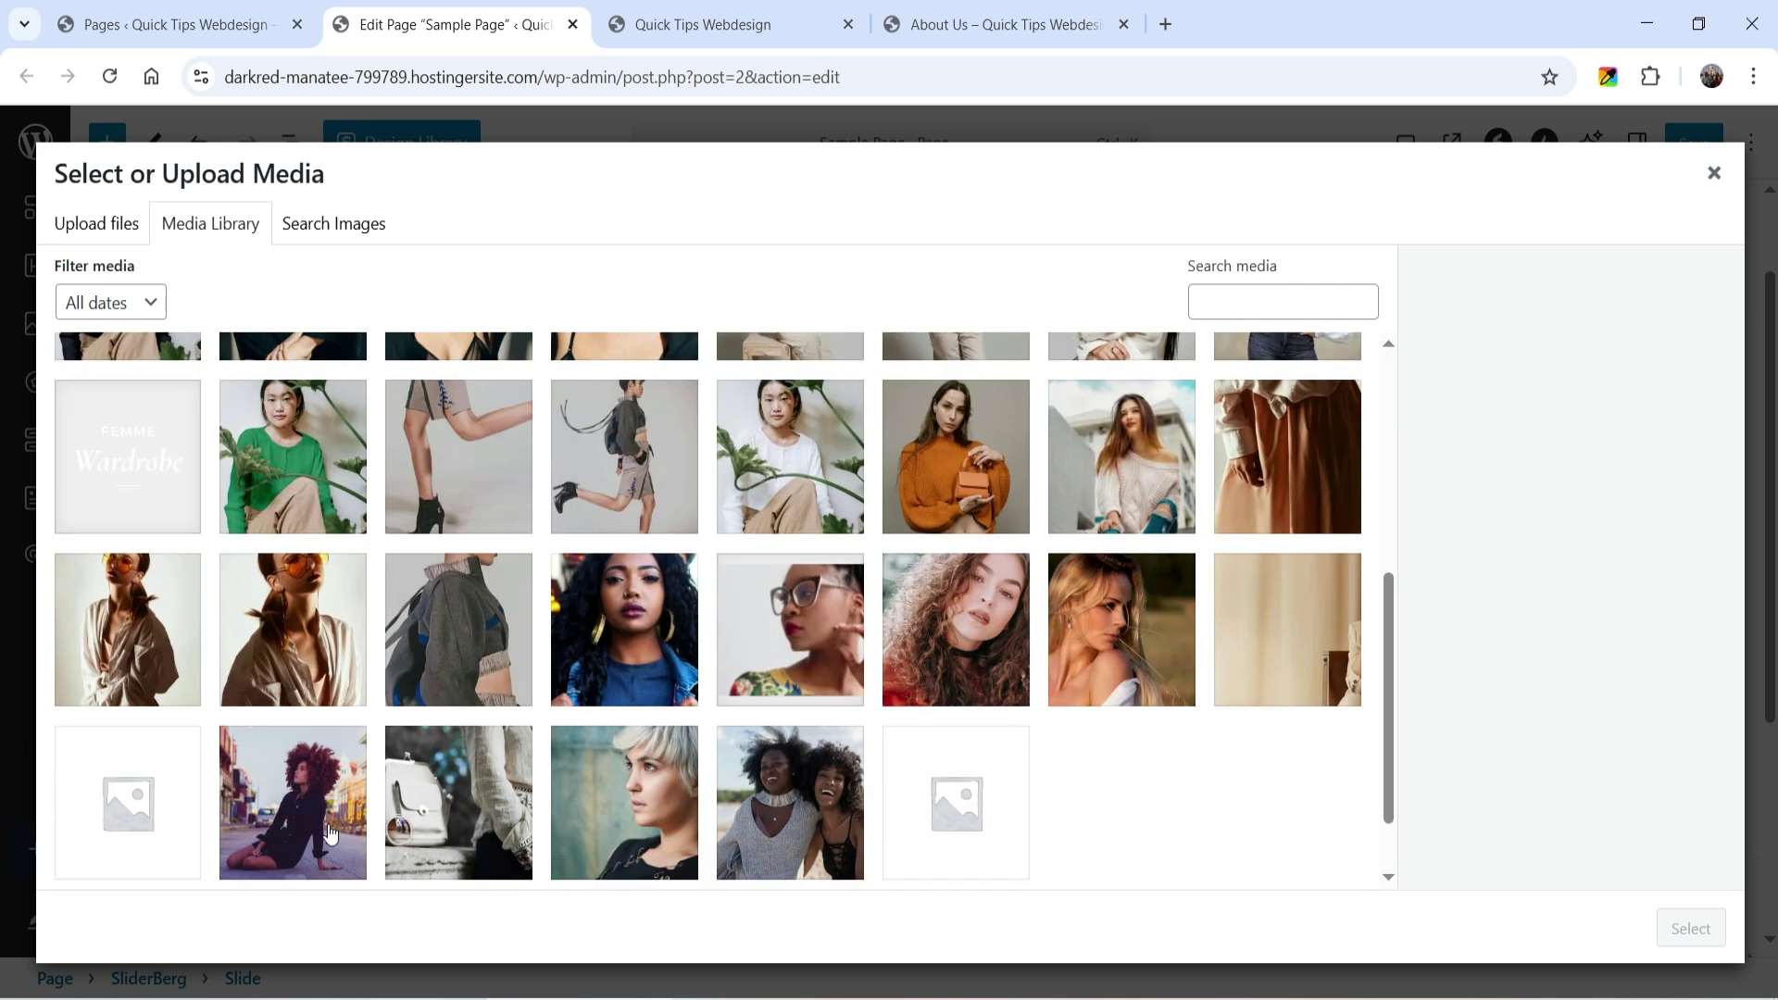
{"action": "left_click", "coordinate": [335, 815]}
{"action": "left_click", "coordinate": [1689, 928]}
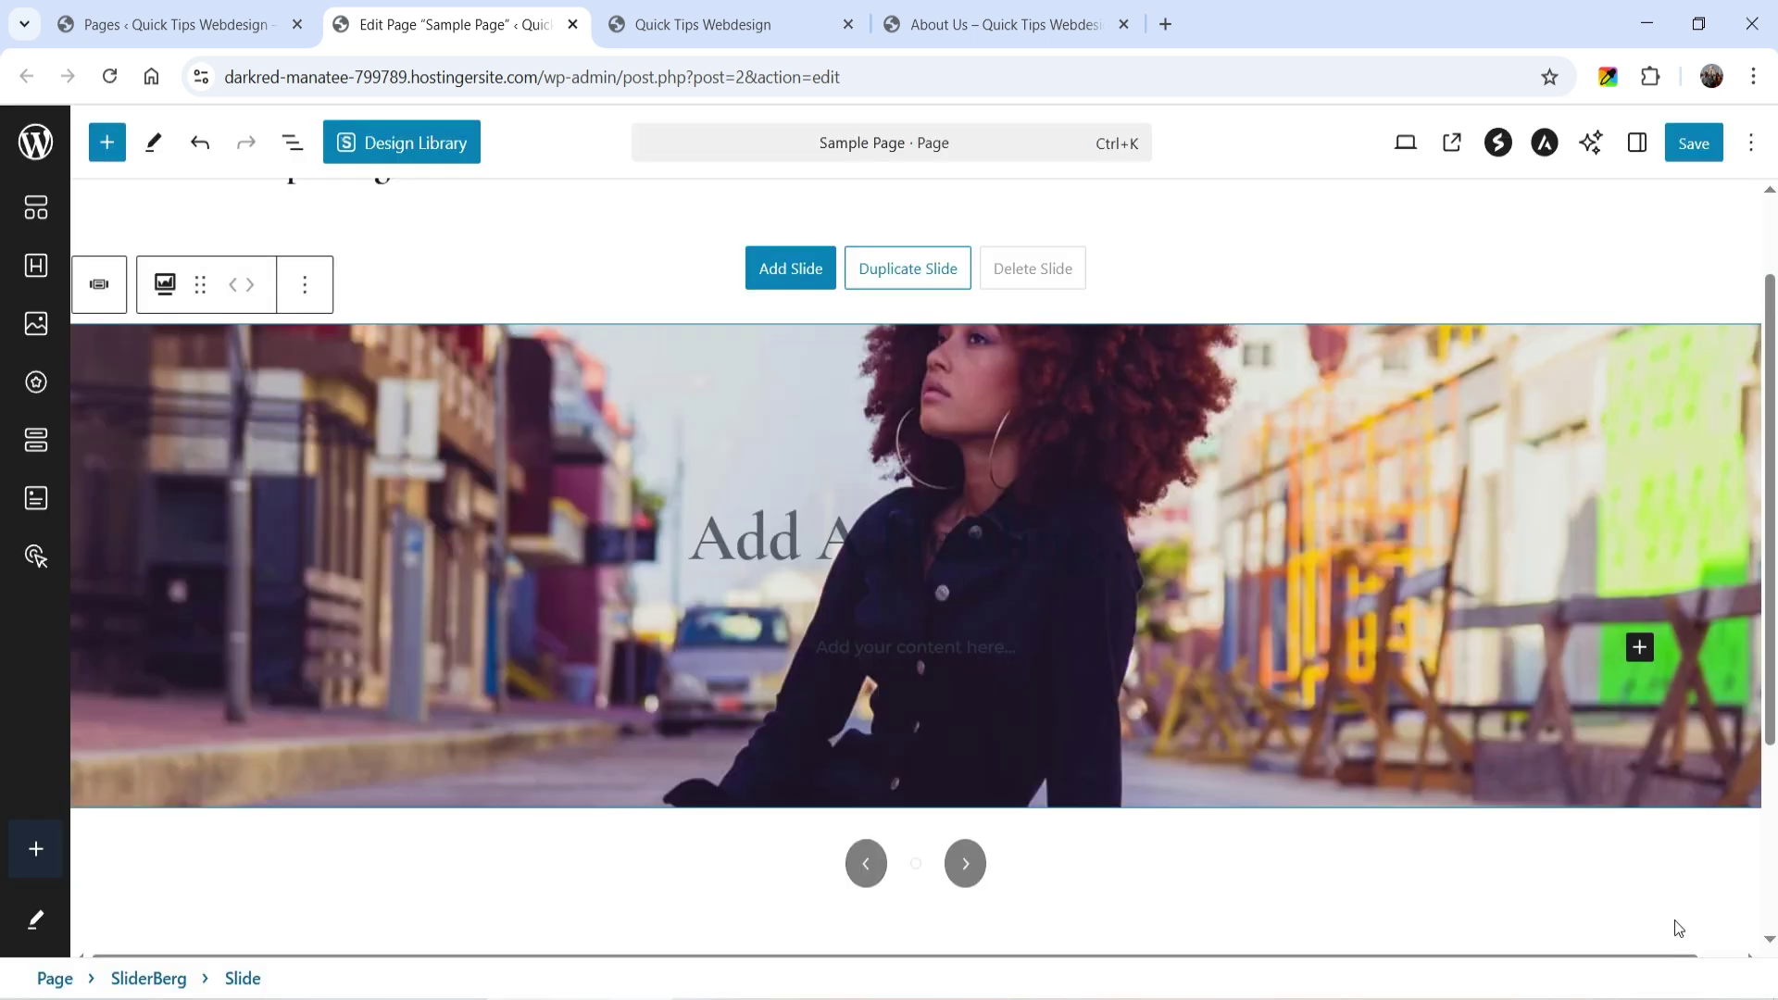
{"action": "mouse_move", "coordinate": [1087, 631]}
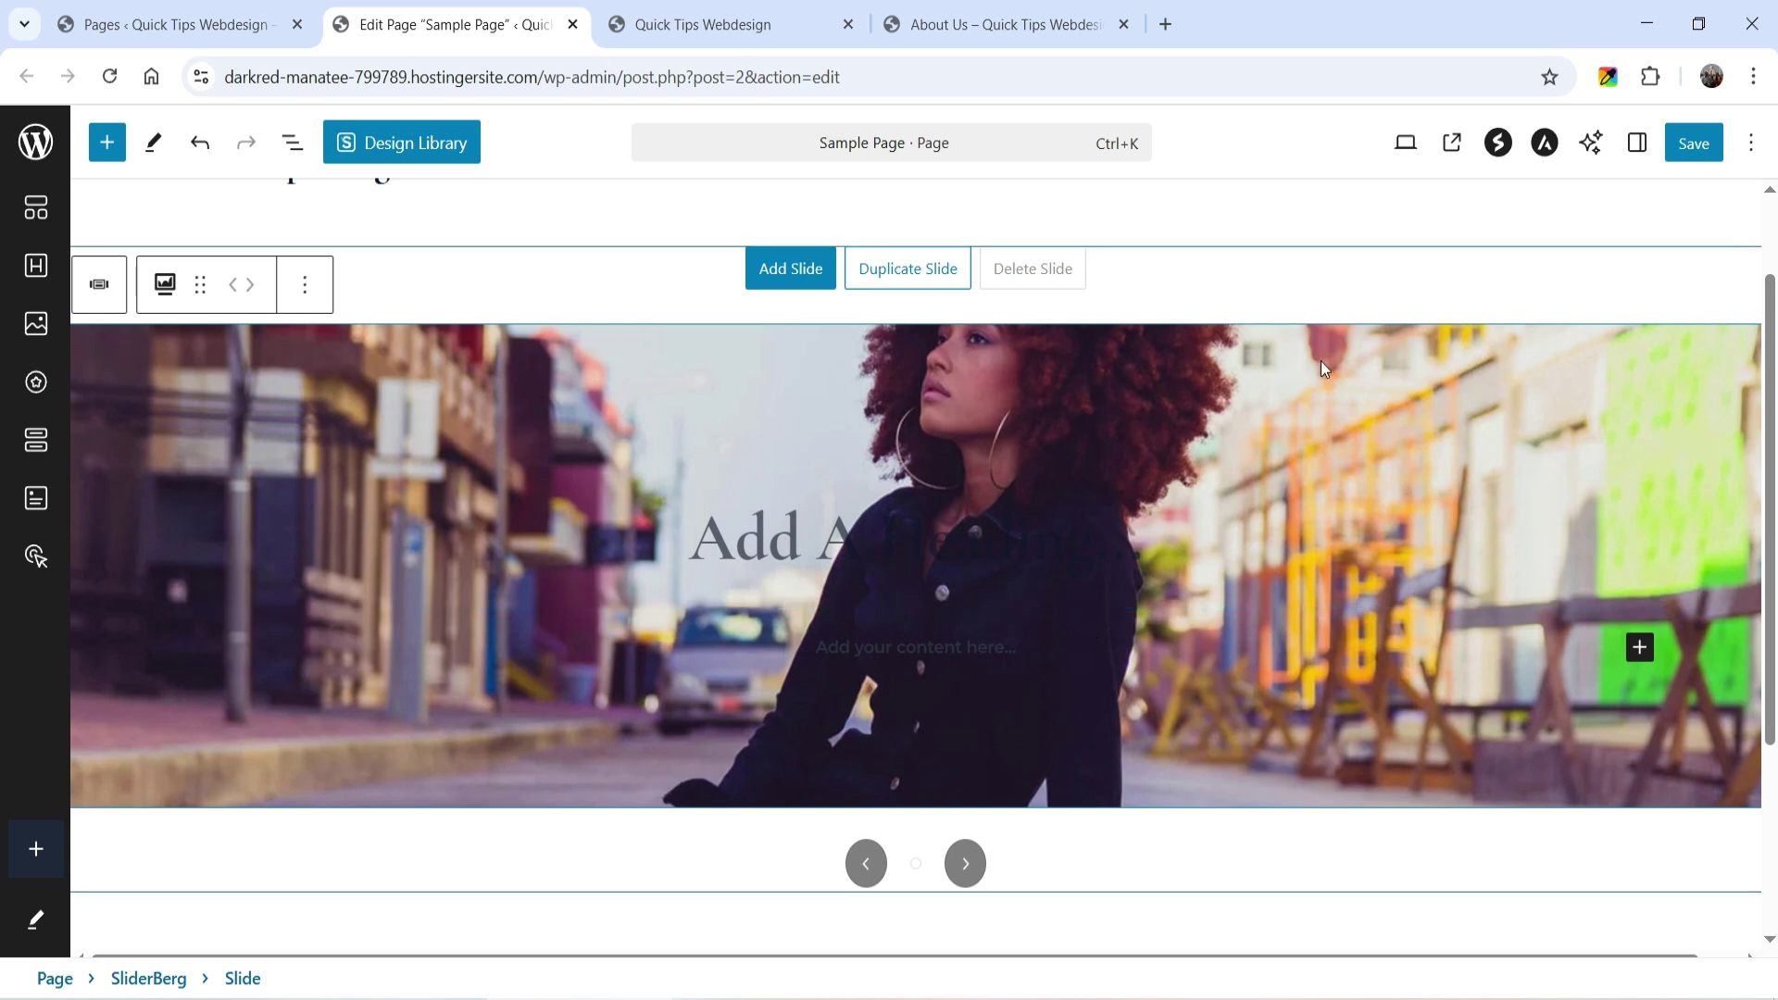
{"action": "left_click", "coordinate": [1637, 149]}
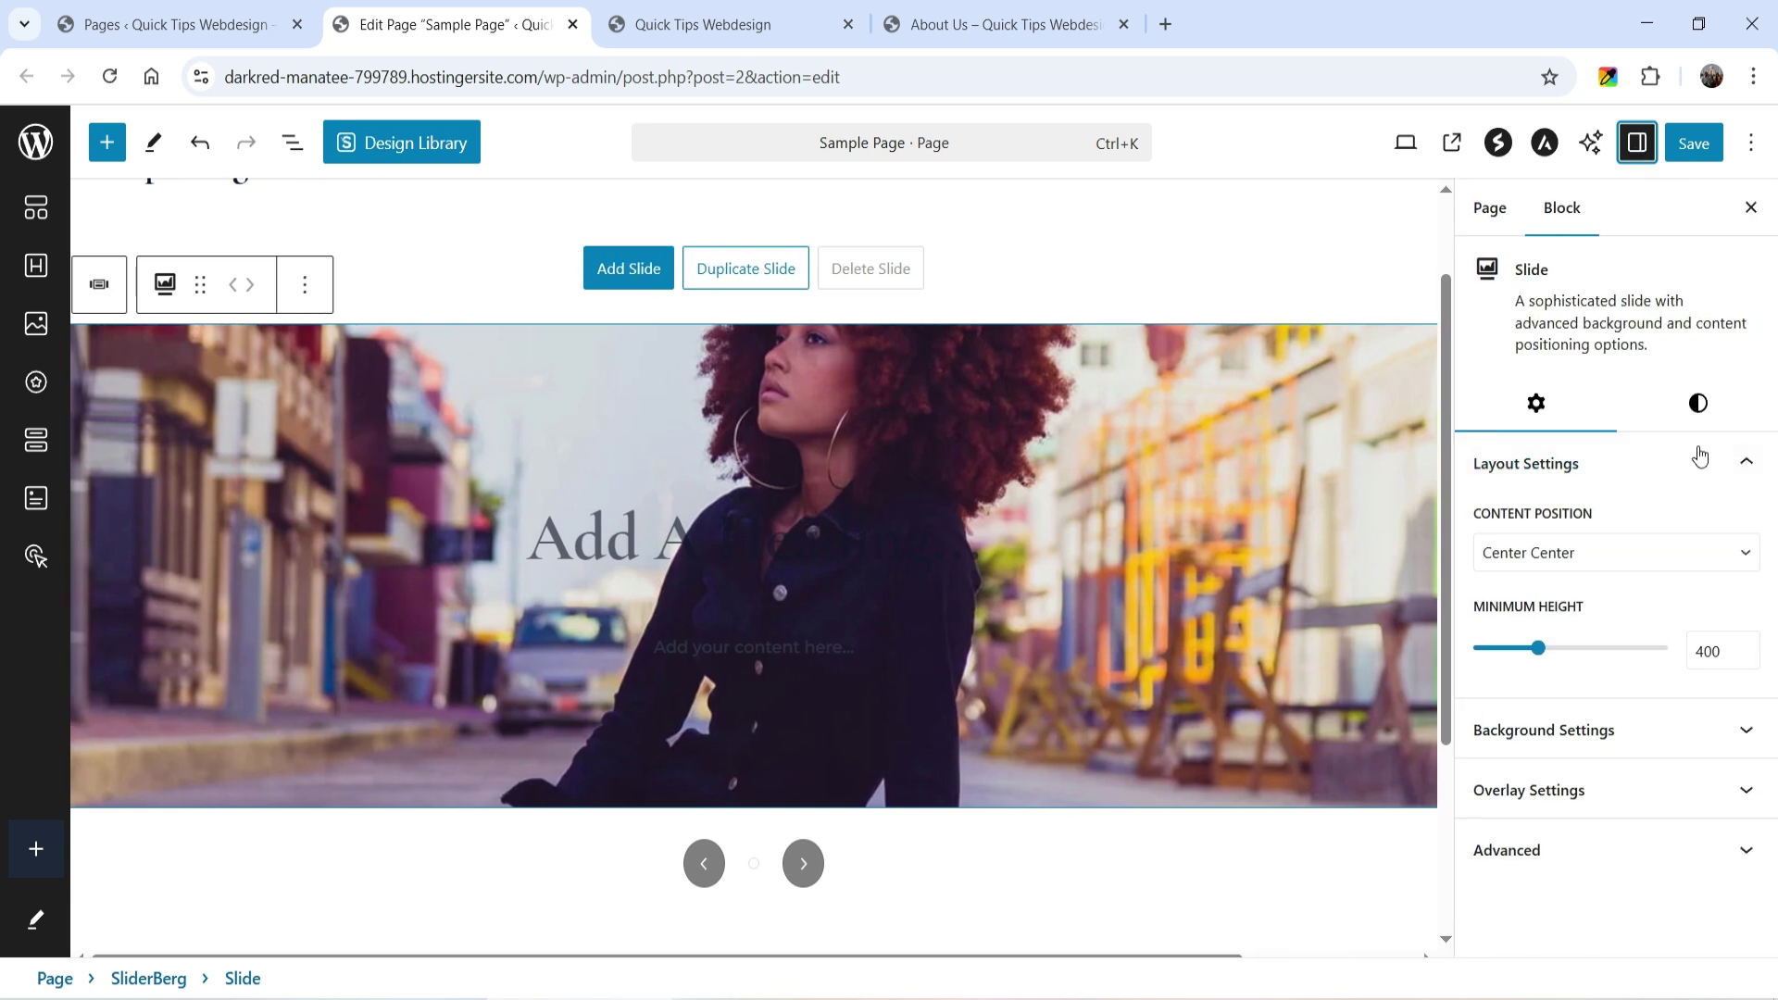
Step: Try Top Left content position, then return the slide content to Center Center
{"action": "left_click", "coordinate": [1557, 569]}
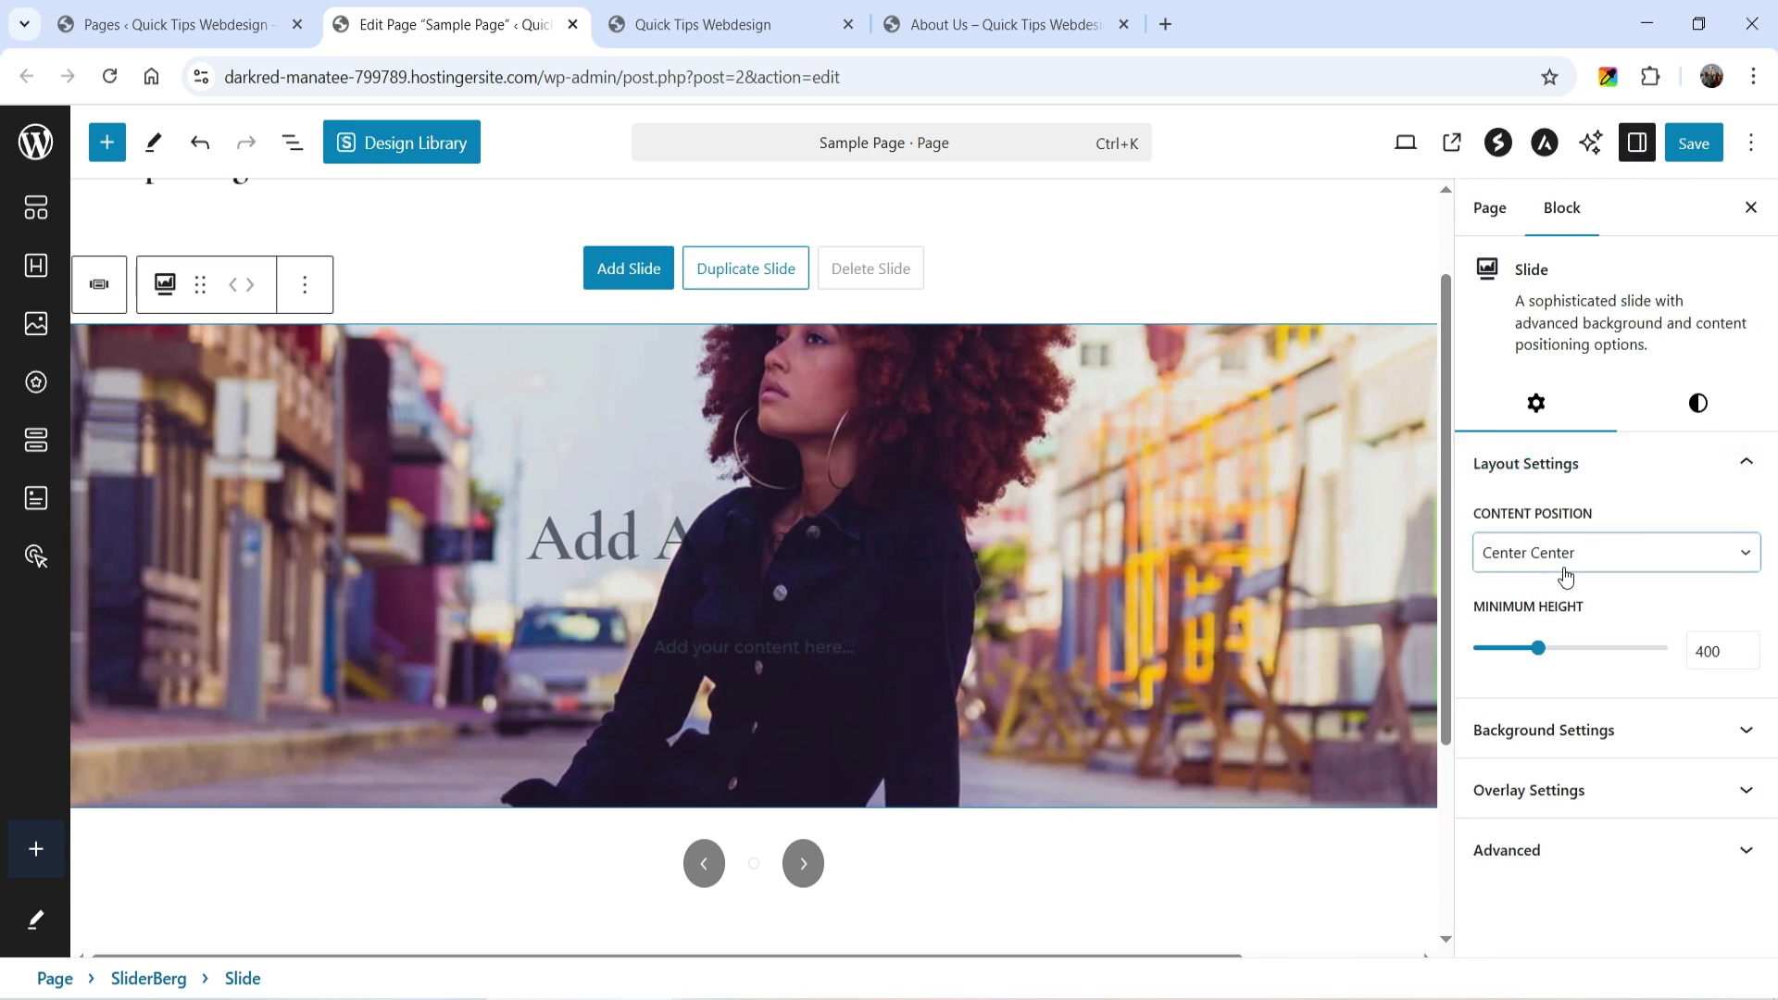
{"action": "left_click", "coordinate": [1553, 556]}
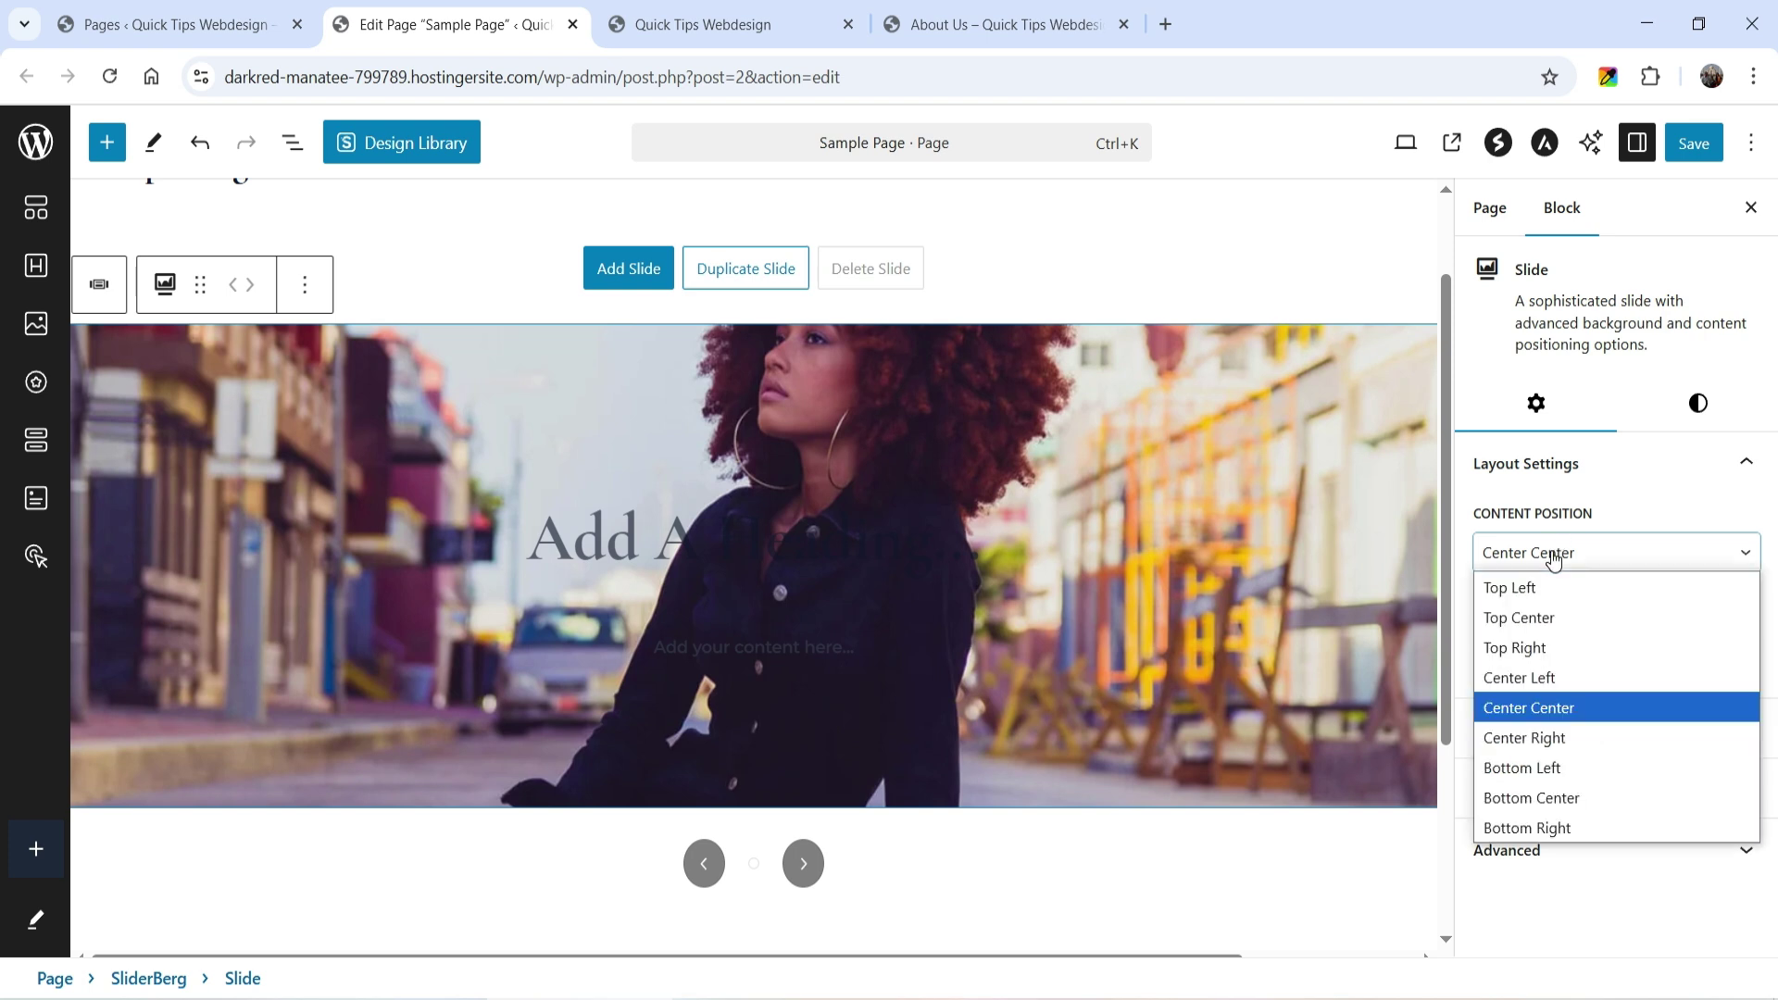
{"action": "left_click", "coordinate": [1568, 603]}
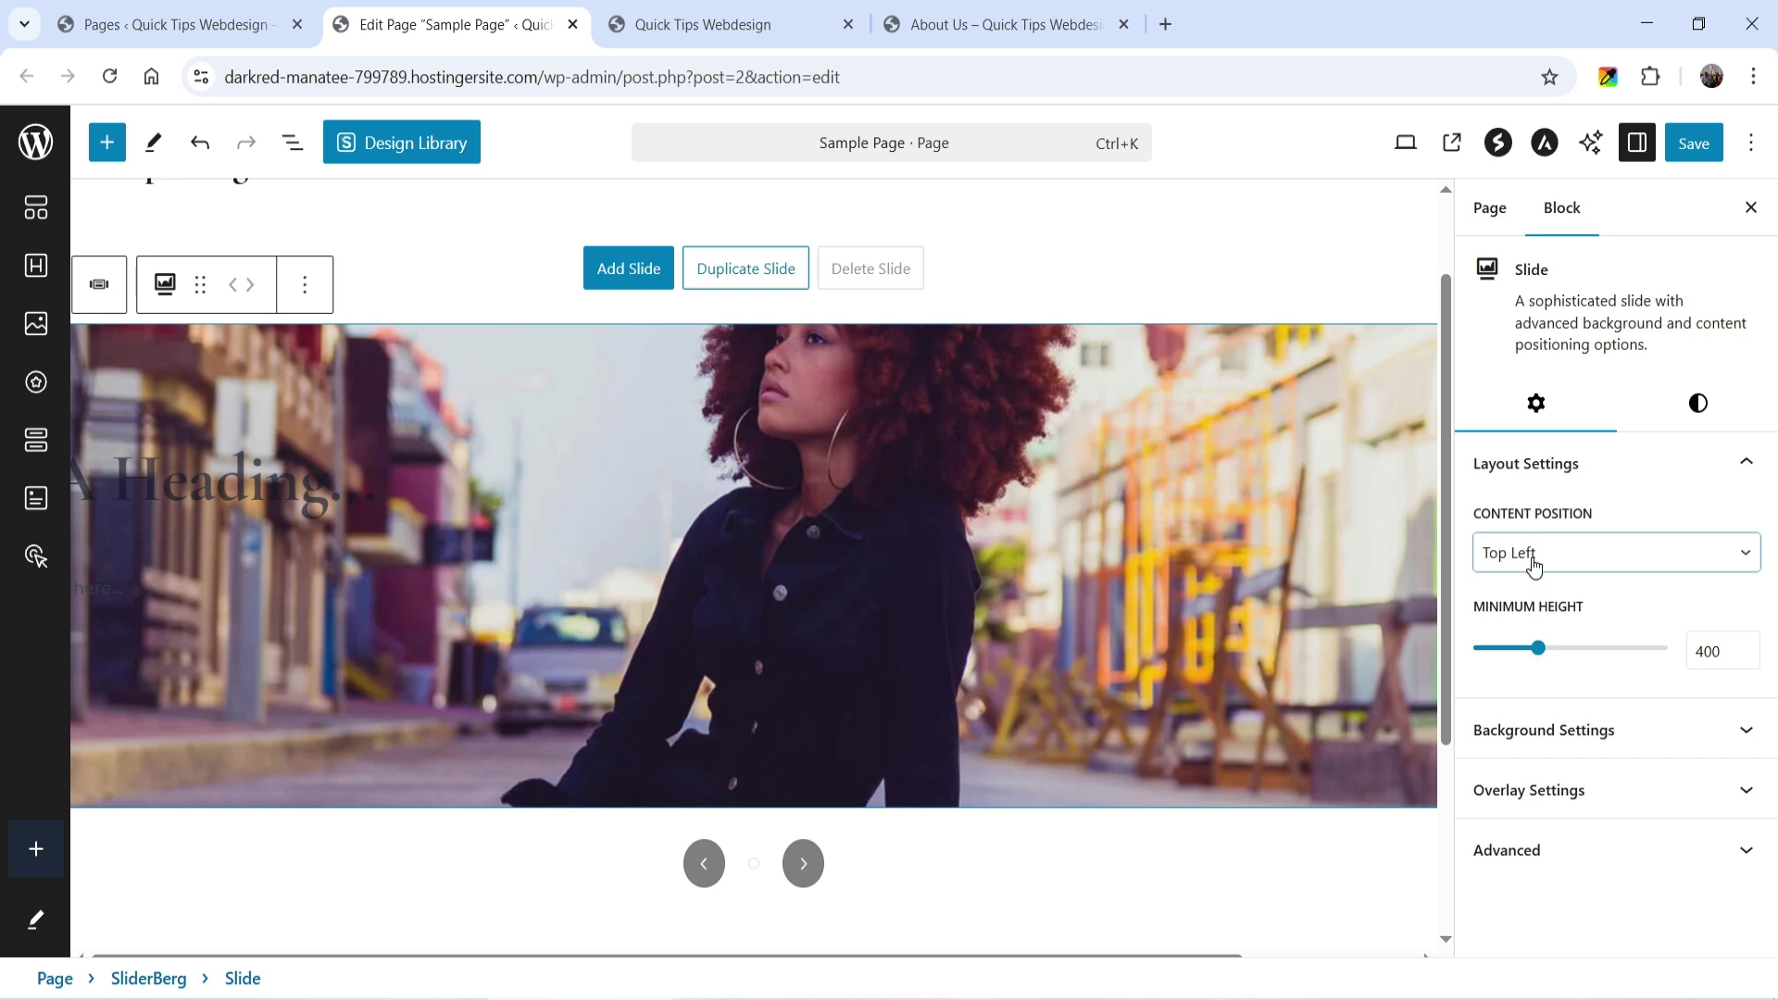
{"action": "left_click", "coordinate": [1669, 557]}
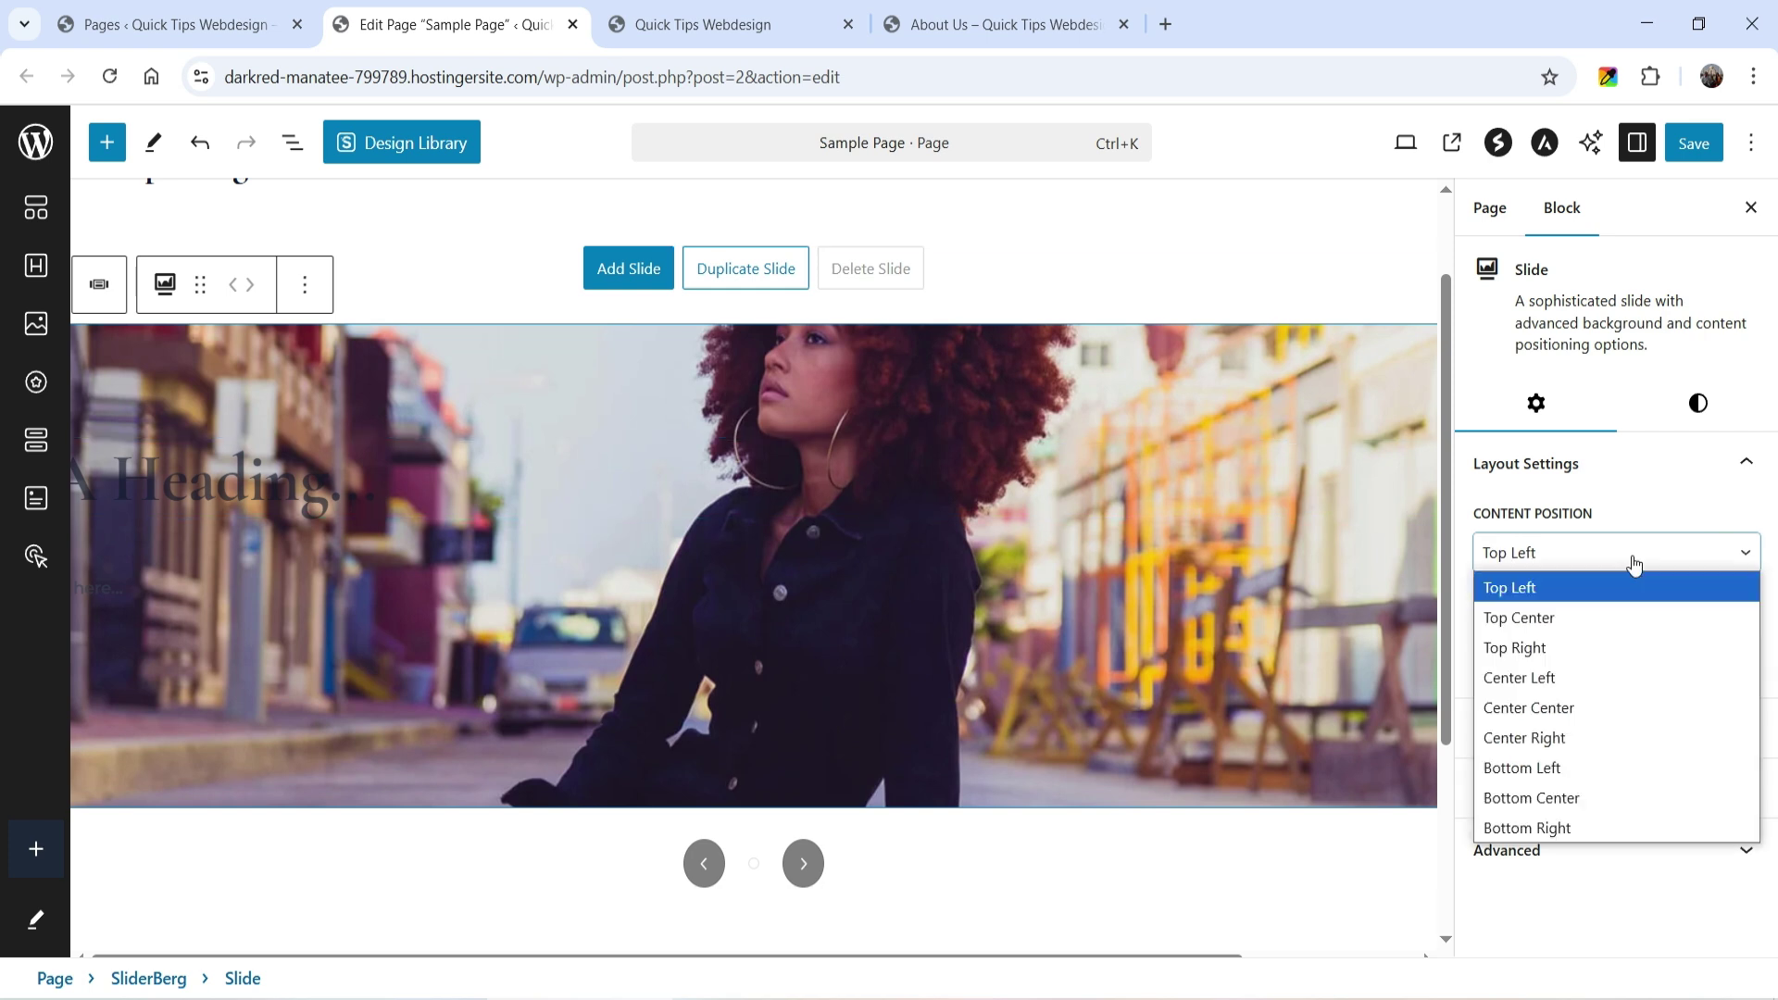
{"action": "left_click", "coordinate": [1607, 710]}
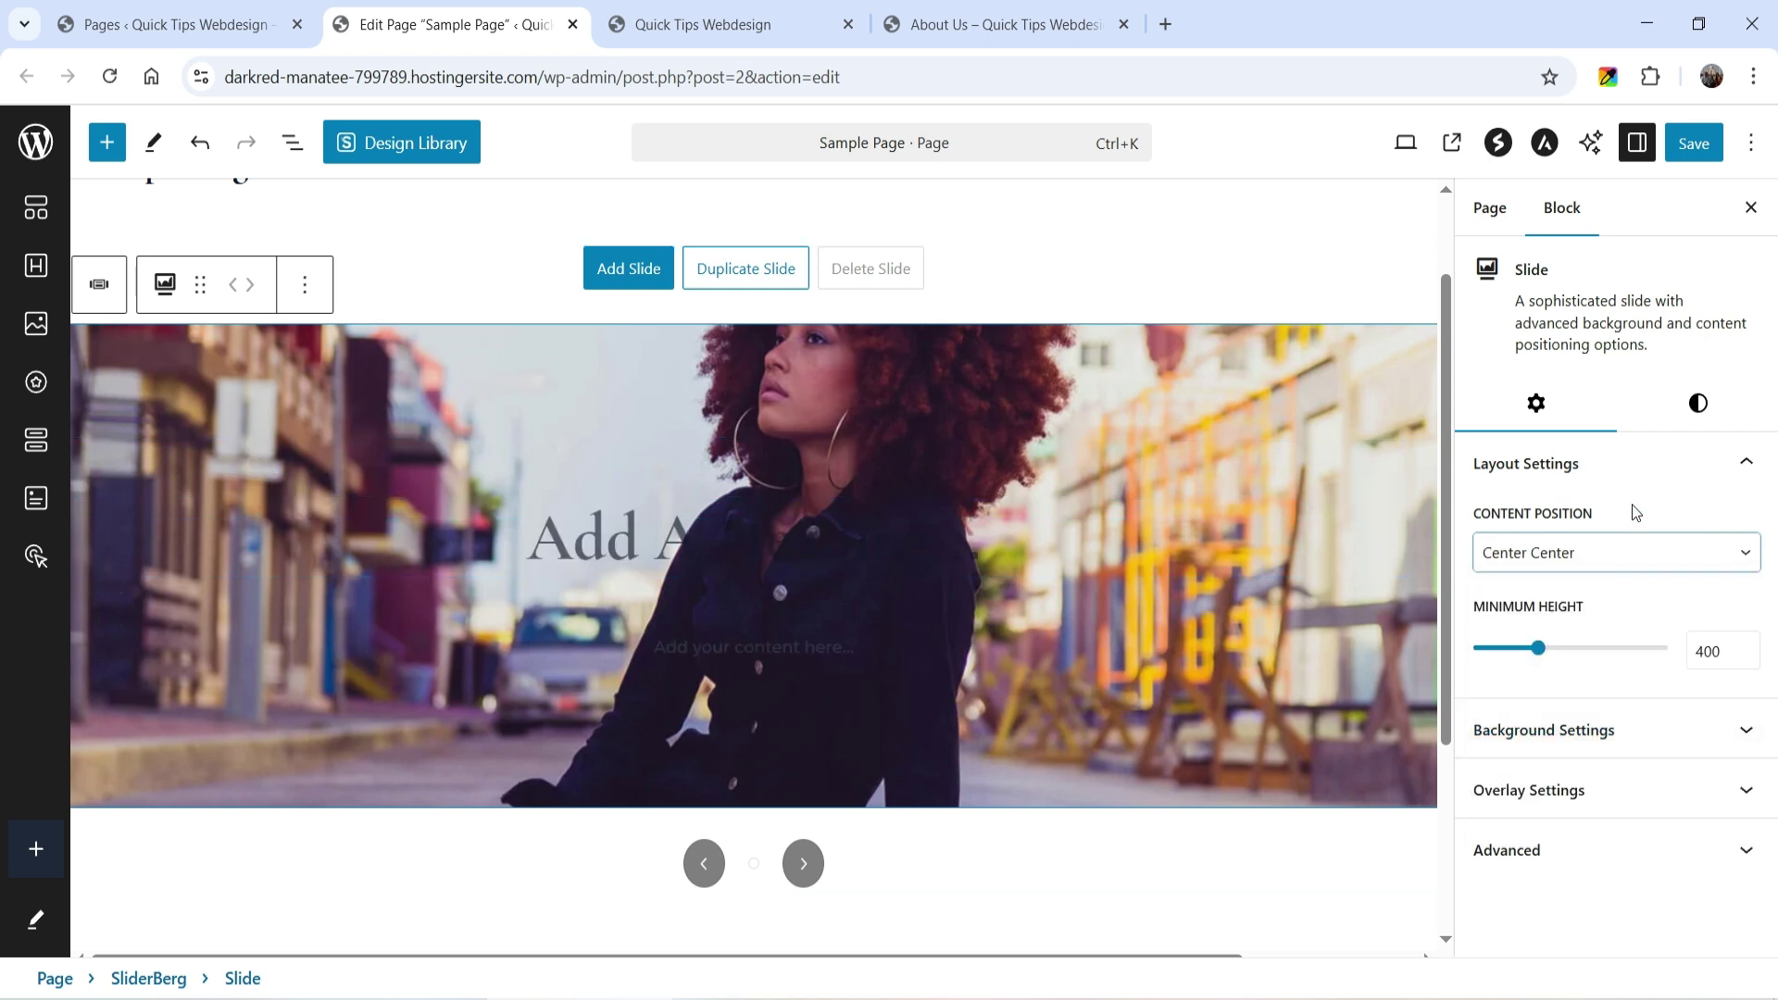
{"action": "left_click", "coordinate": [1583, 730]}
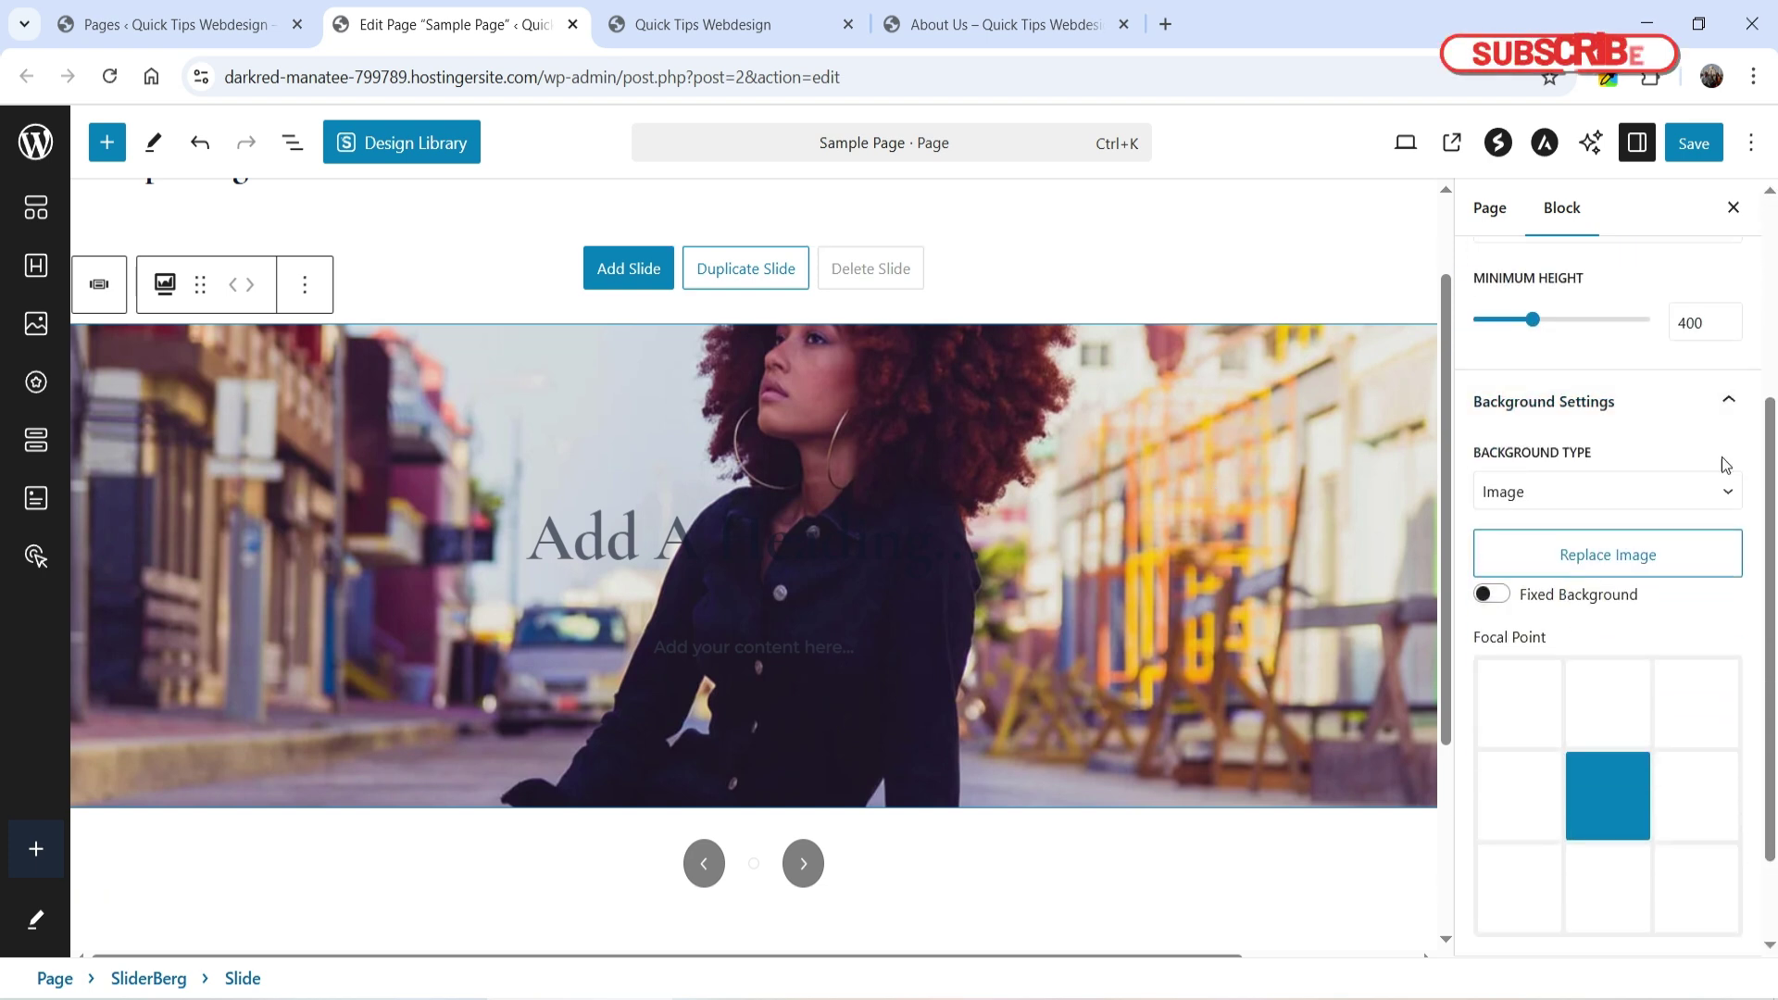
{"action": "scroll", "coordinate": [1718, 460], "scroll_direction": "up", "scroll_amount": 1}
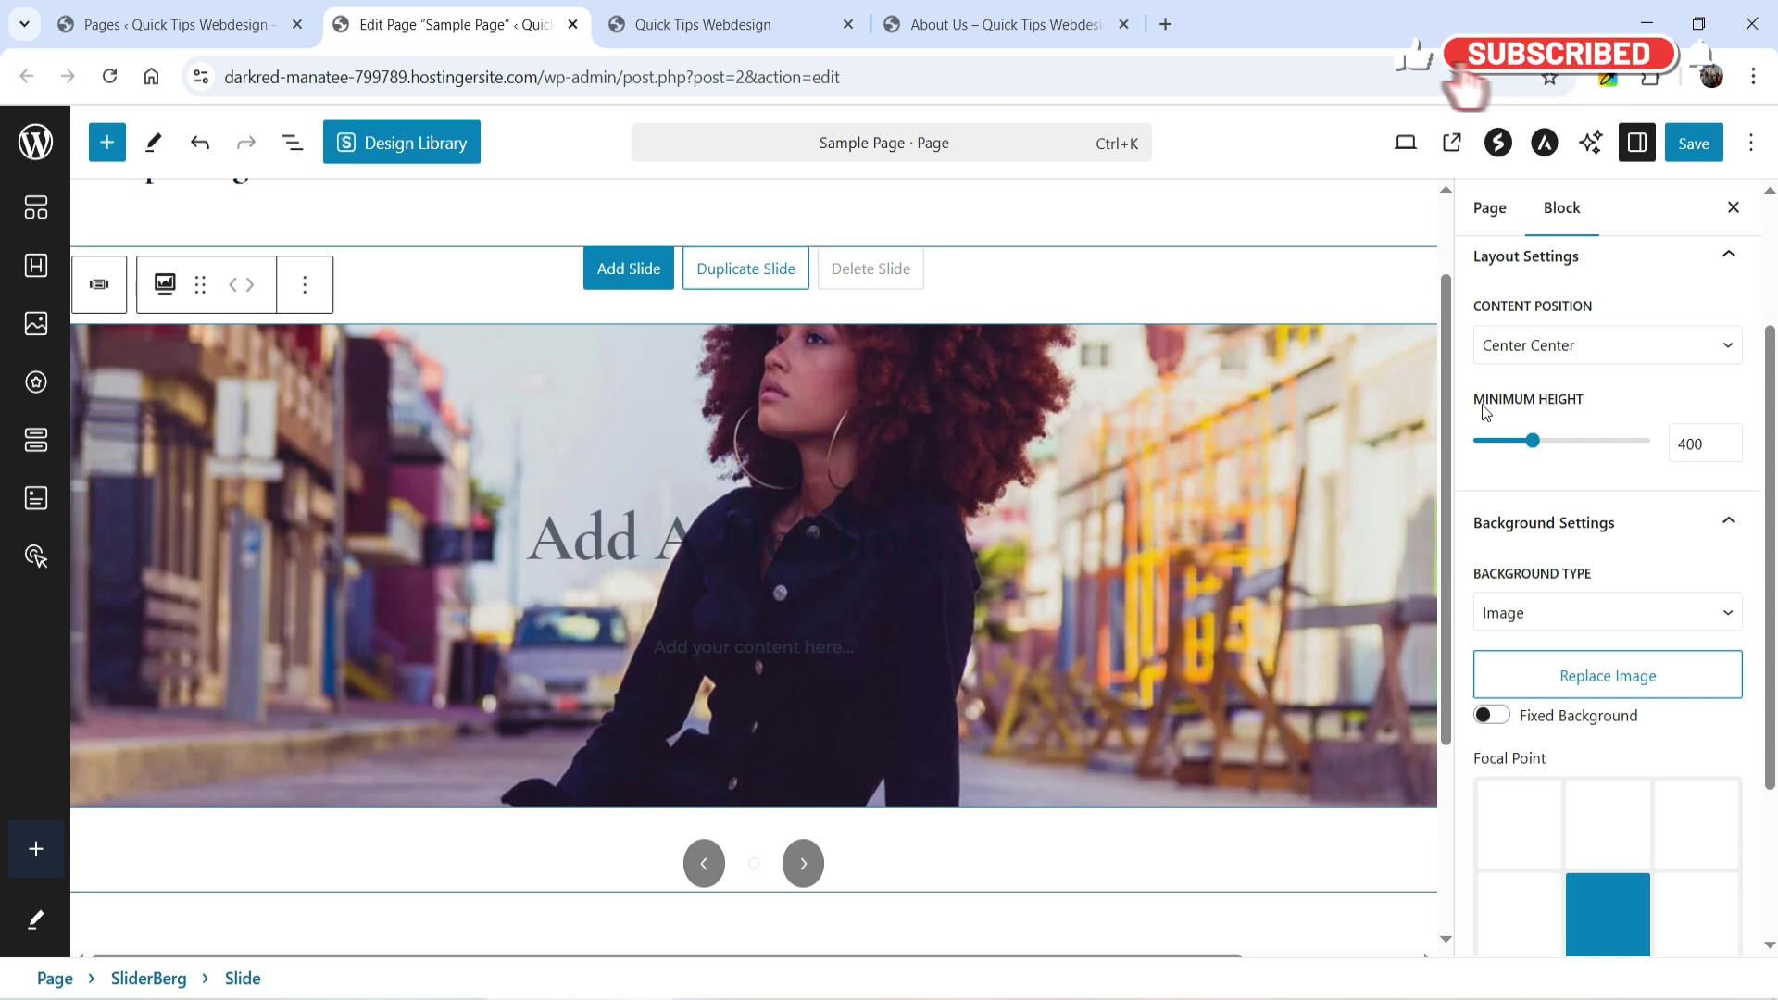
Step: Set the slide's minimum height to 600
{"action": "left_click", "coordinate": [1690, 443]}
{"action": "key", "text": "BackSpace"}
{"action": "type", "text": "6"}
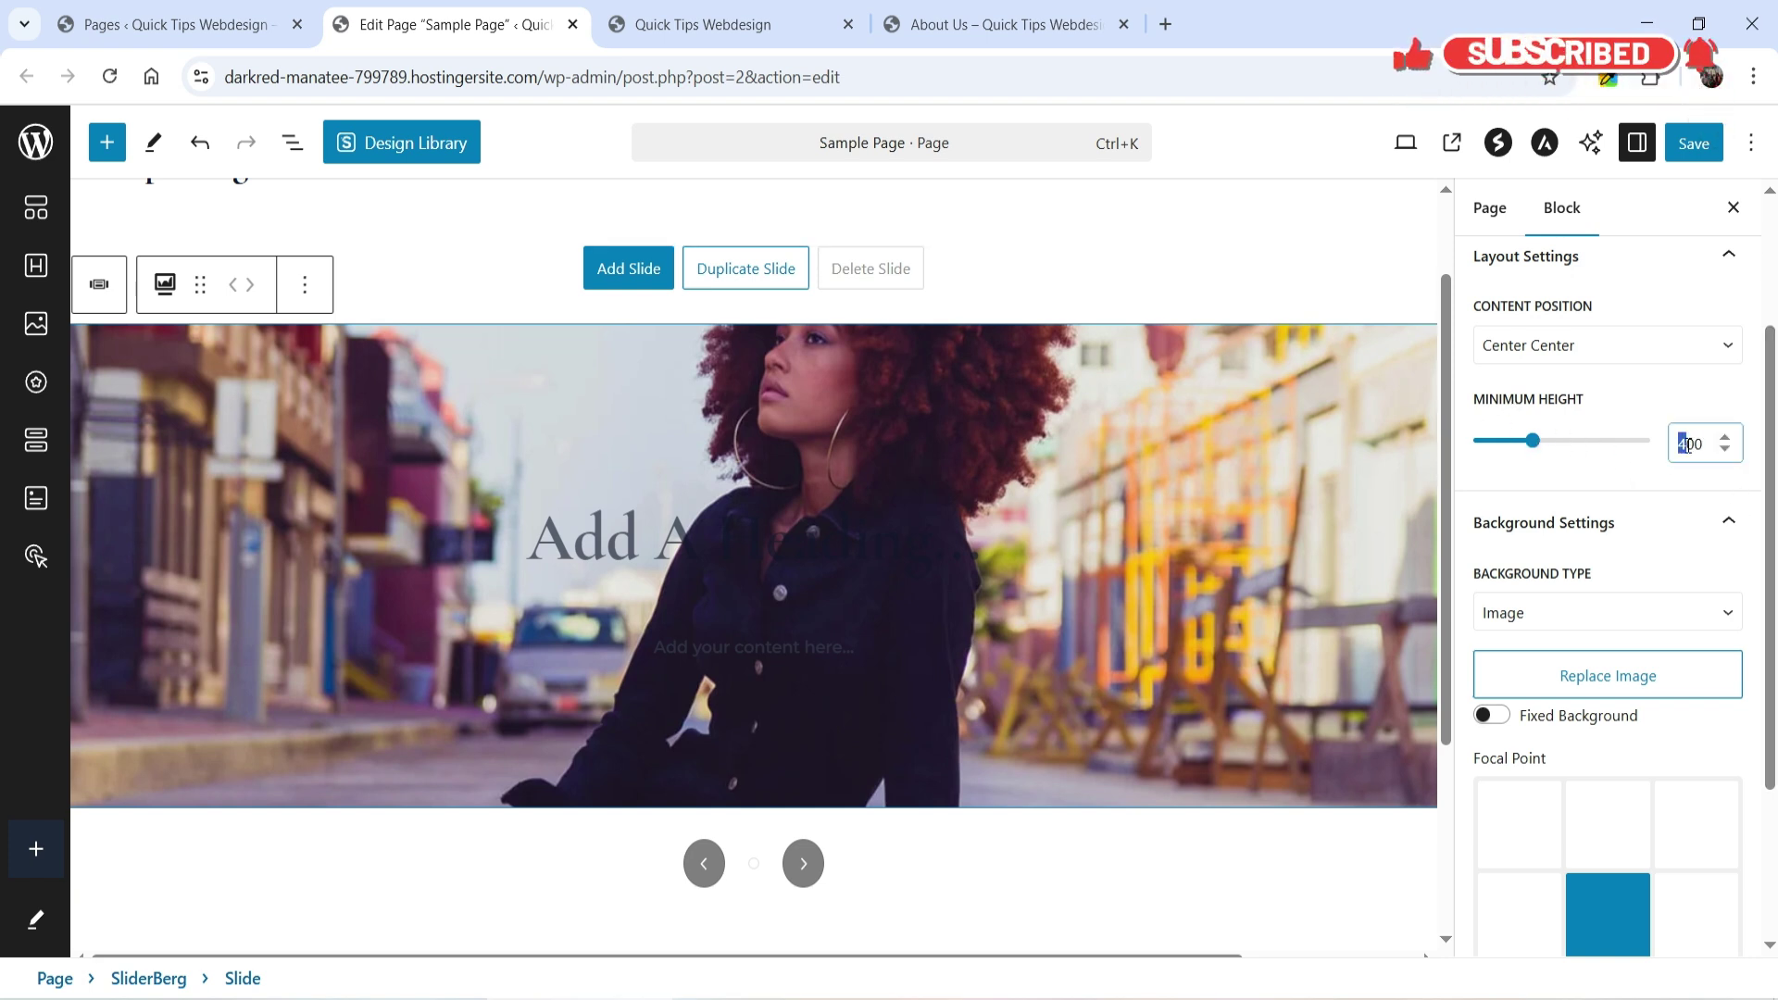
{"action": "scroll", "coordinate": [799, 547], "scroll_direction": "up", "scroll_amount": 1}
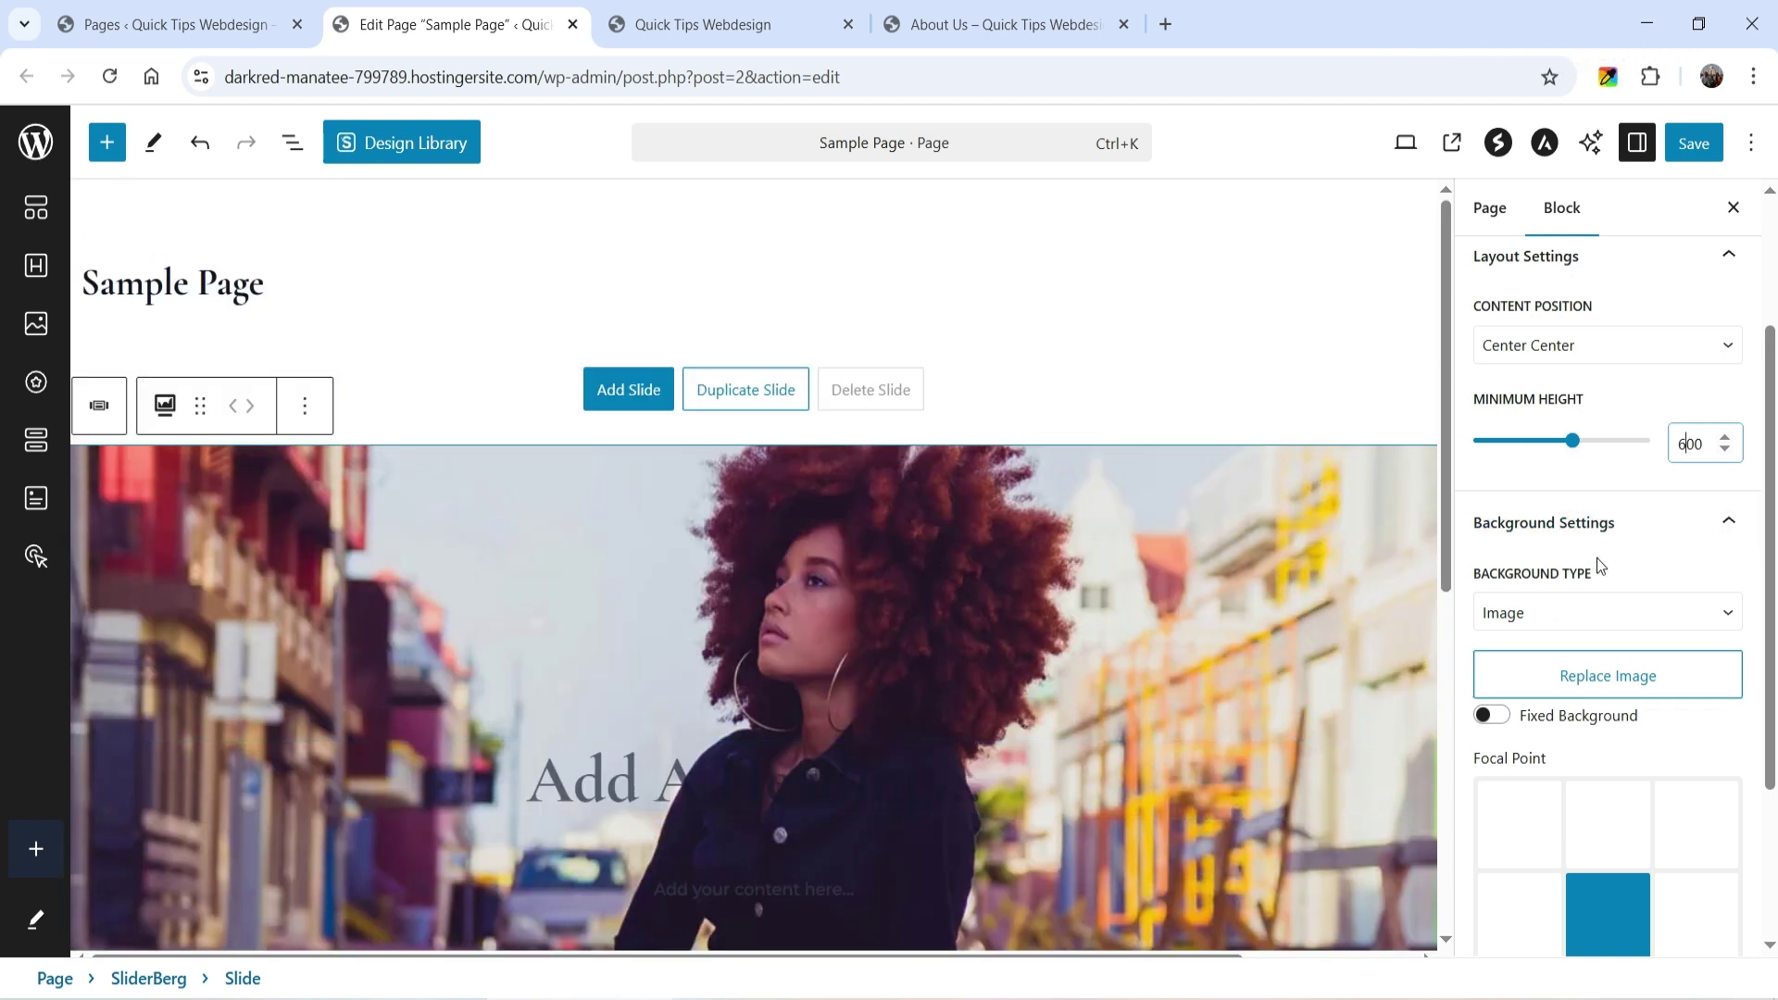
{"action": "scroll", "coordinate": [1667, 518], "scroll_direction": "down", "scroll_amount": 2}
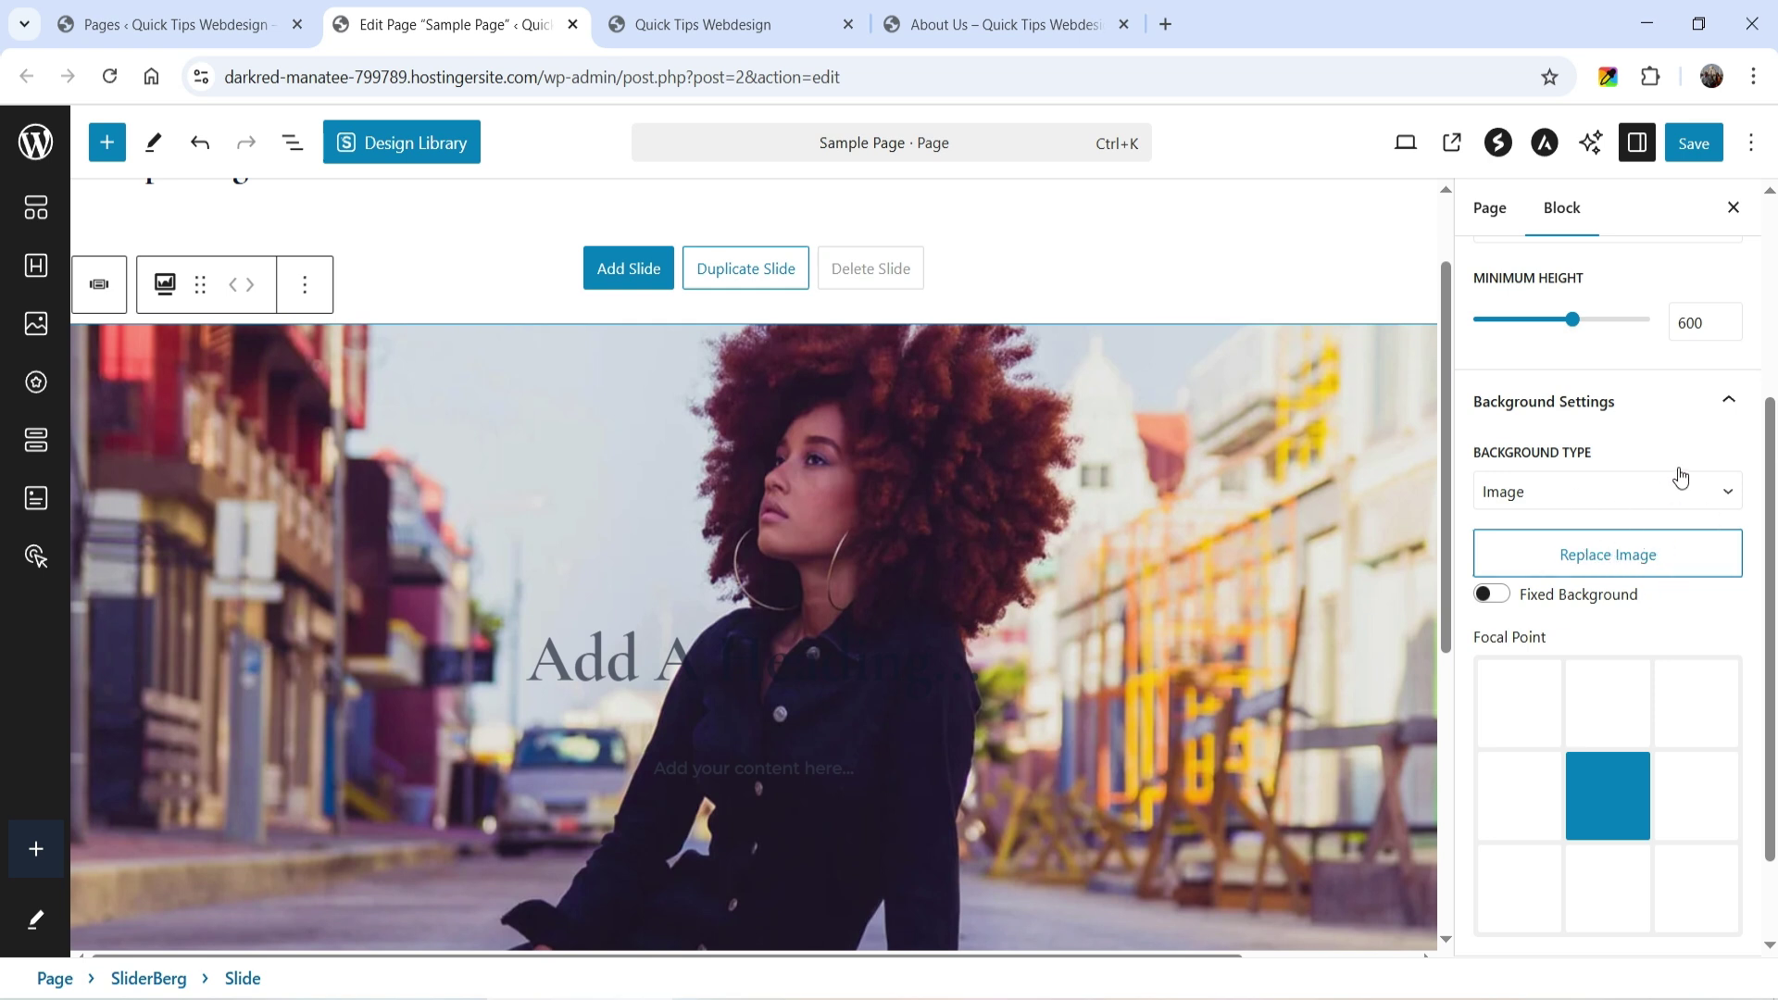
{"action": "scroll", "coordinate": [1675, 478], "scroll_direction": "down", "scroll_amount": 1}
Step: Test top centre, top right and bottom right focal points, leaving it centred
{"action": "left_click", "coordinate": [1603, 591]}
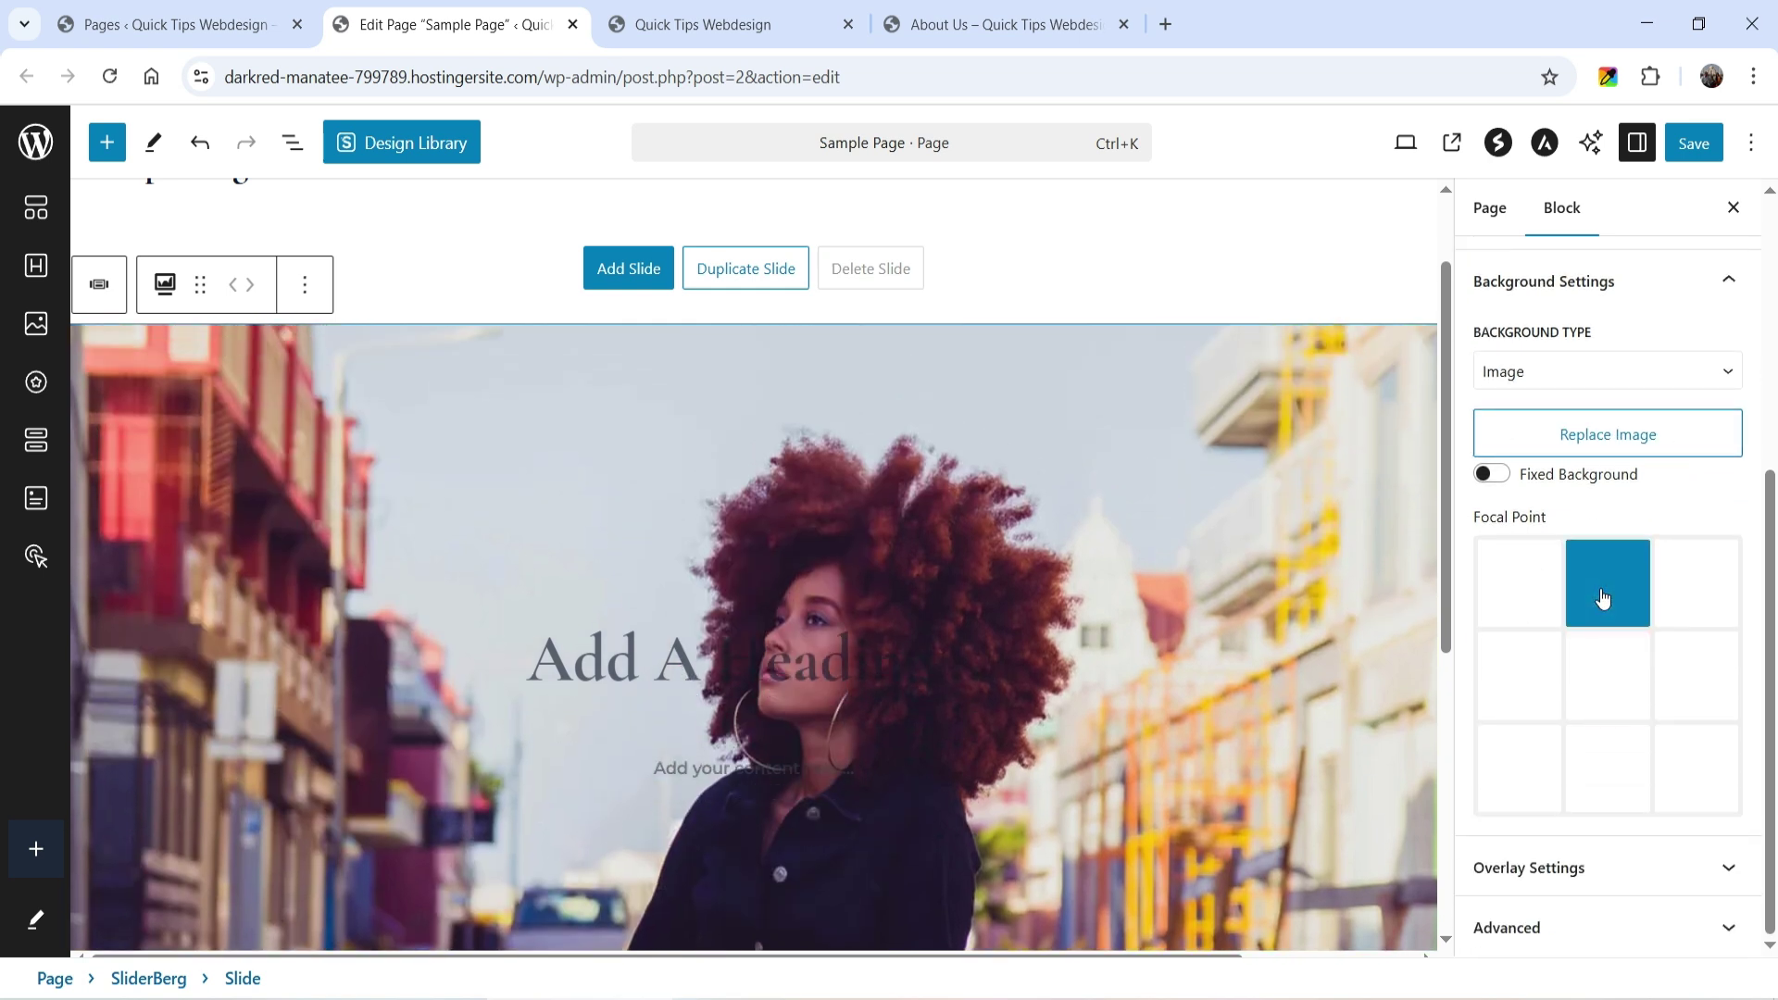
{"action": "left_click", "coordinate": [1606, 685]}
{"action": "left_click", "coordinate": [1714, 584]}
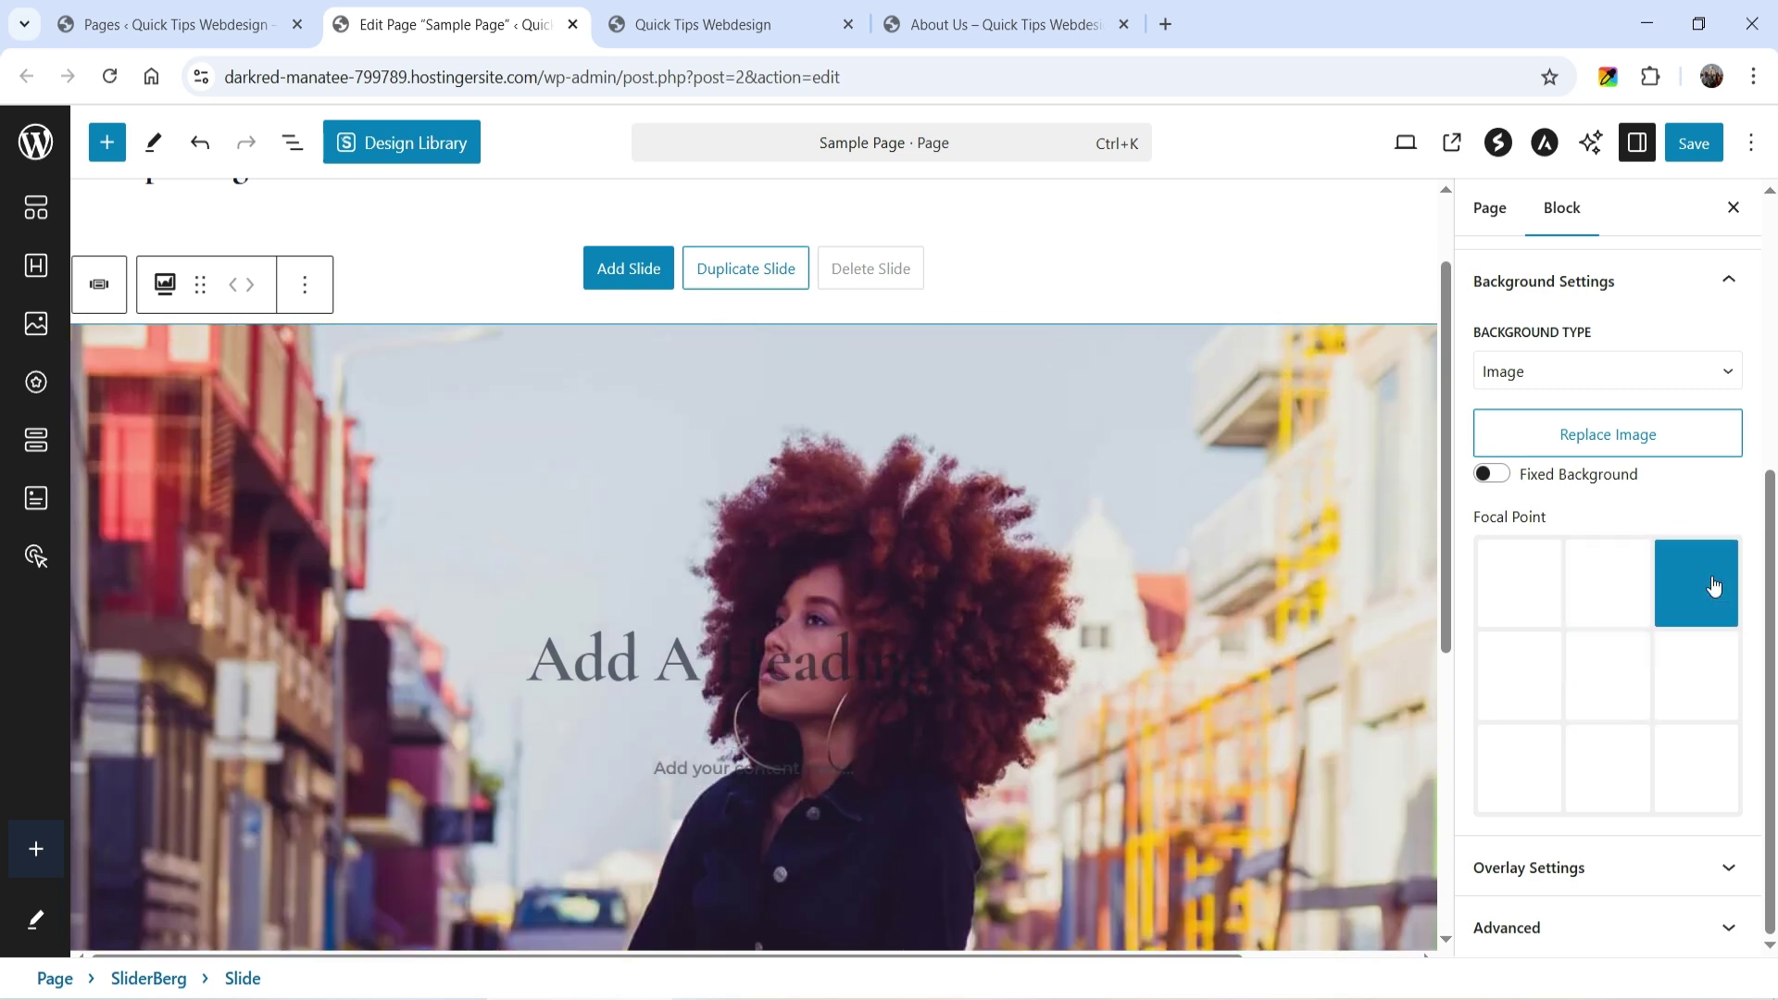
{"action": "left_click", "coordinate": [1607, 662]}
{"action": "left_click", "coordinate": [1680, 792]}
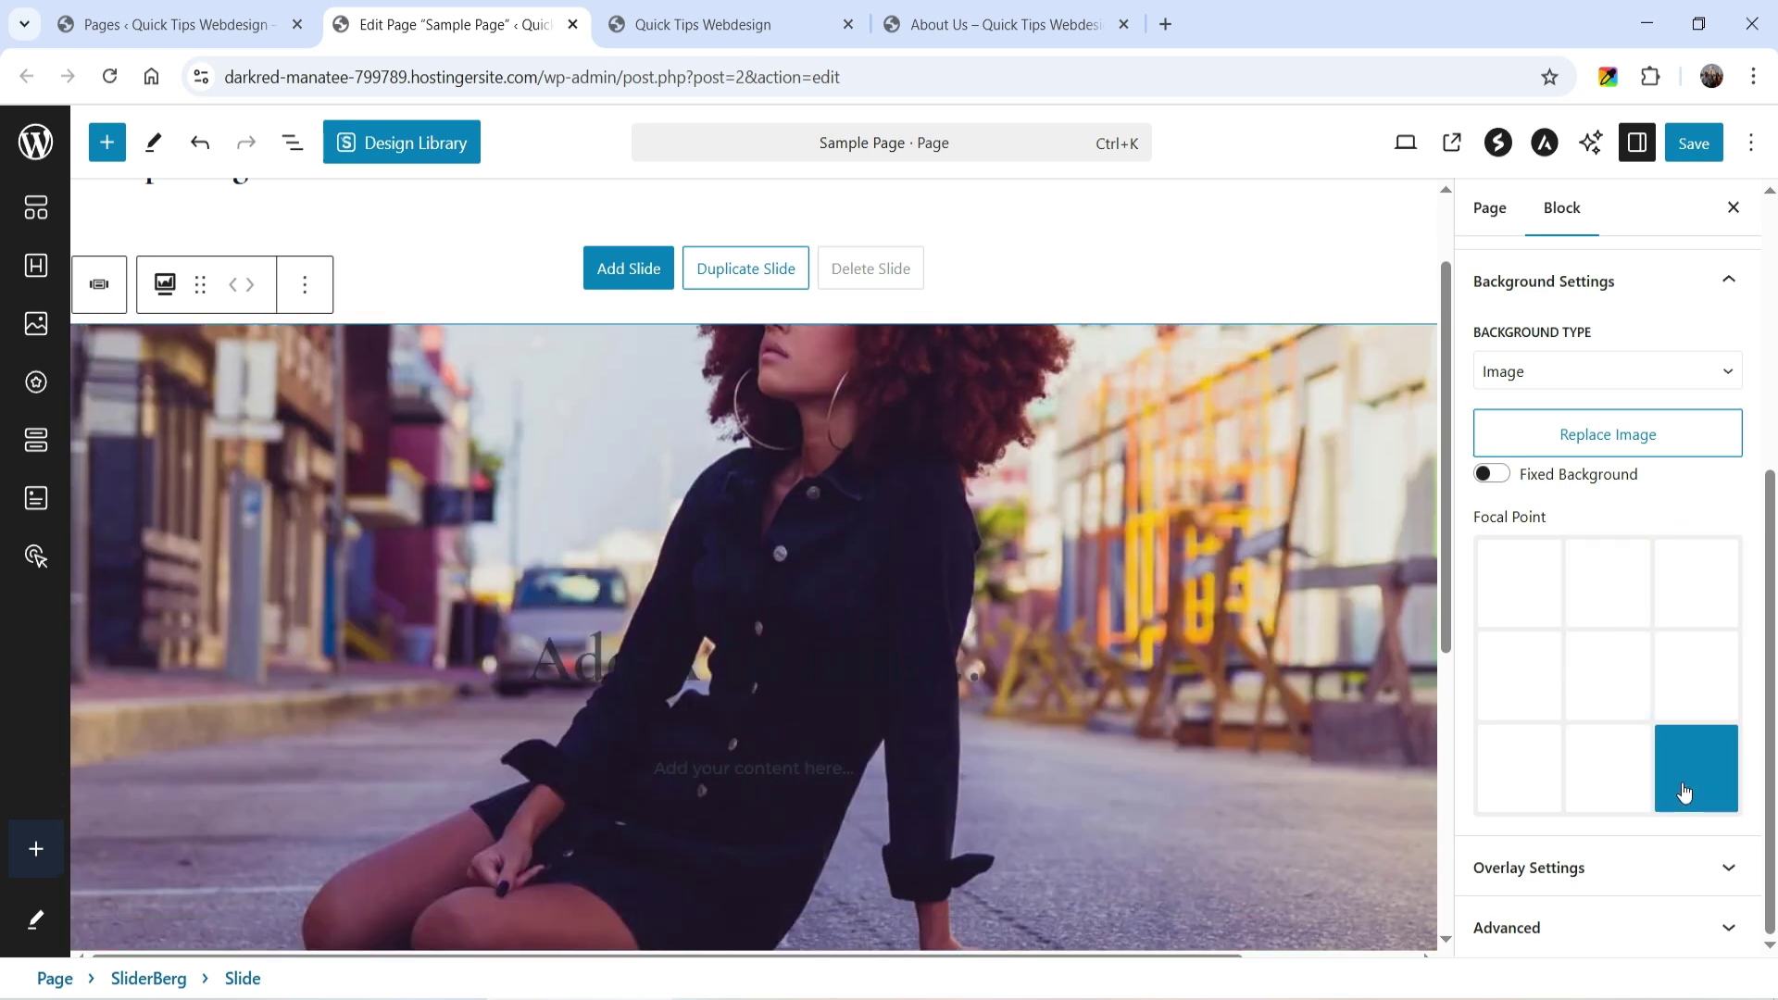
{"action": "left_click", "coordinate": [1619, 690]}
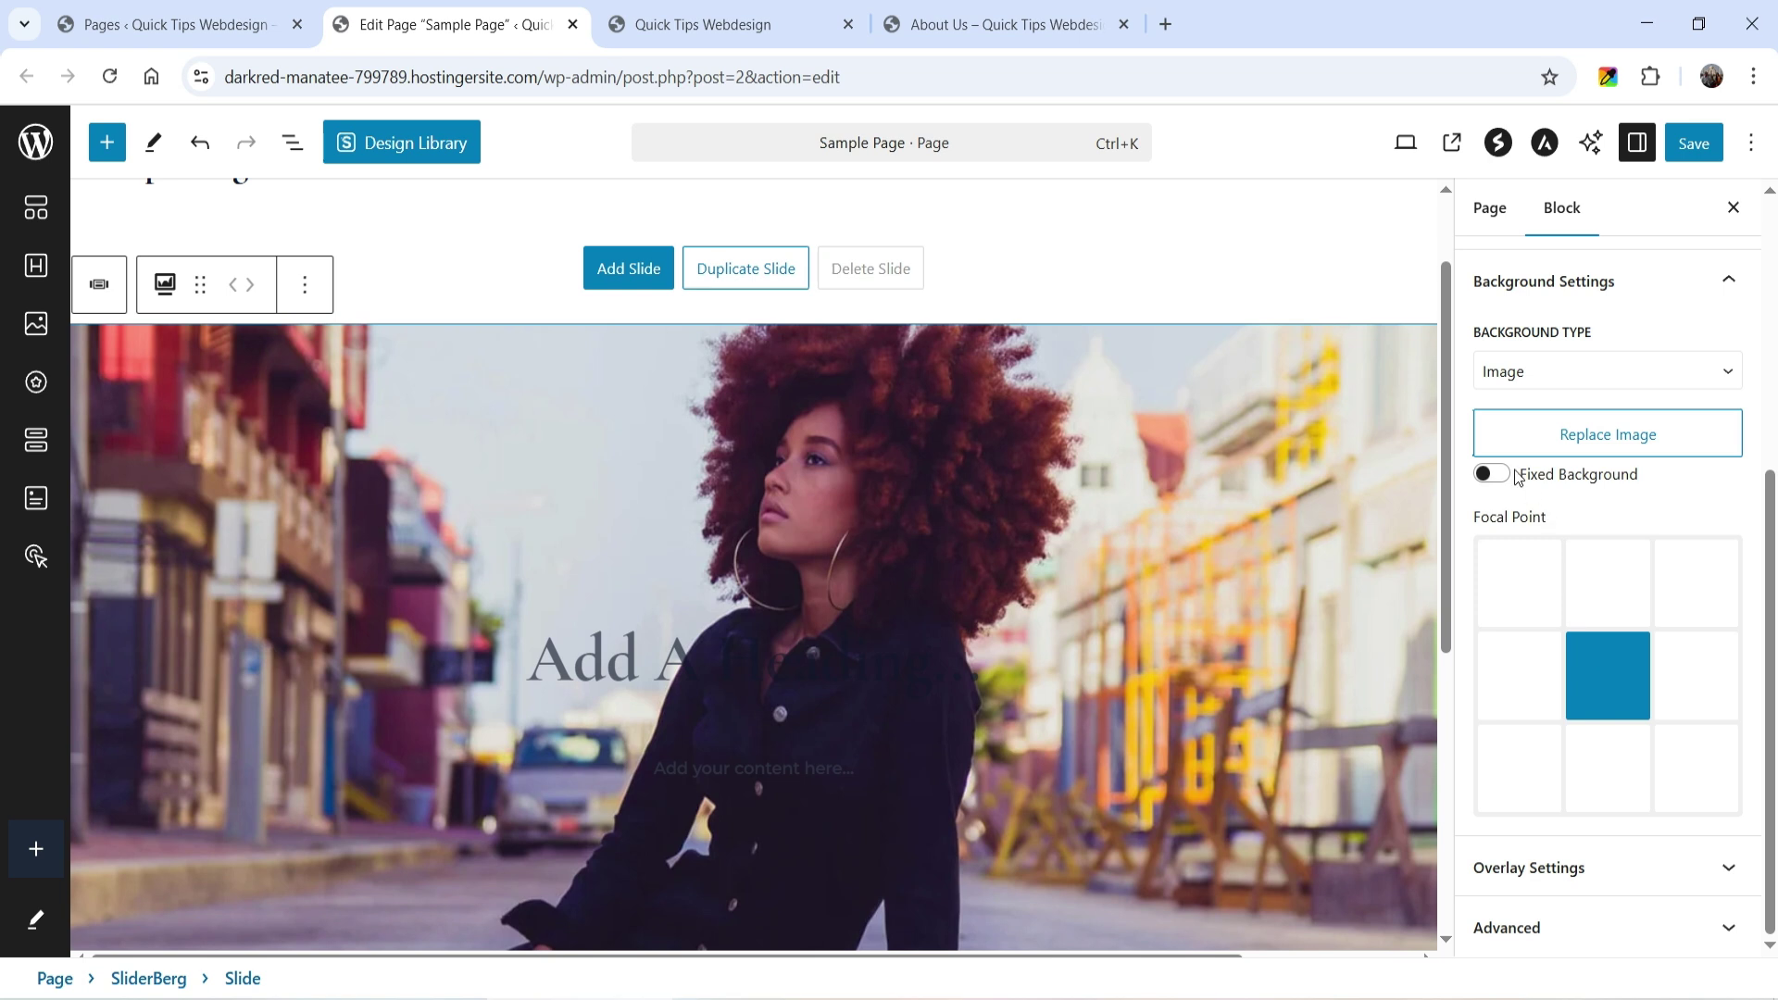
Step: Turn Fixed Background on to preview it, then switch it back off
{"action": "left_click", "coordinate": [1492, 475]}
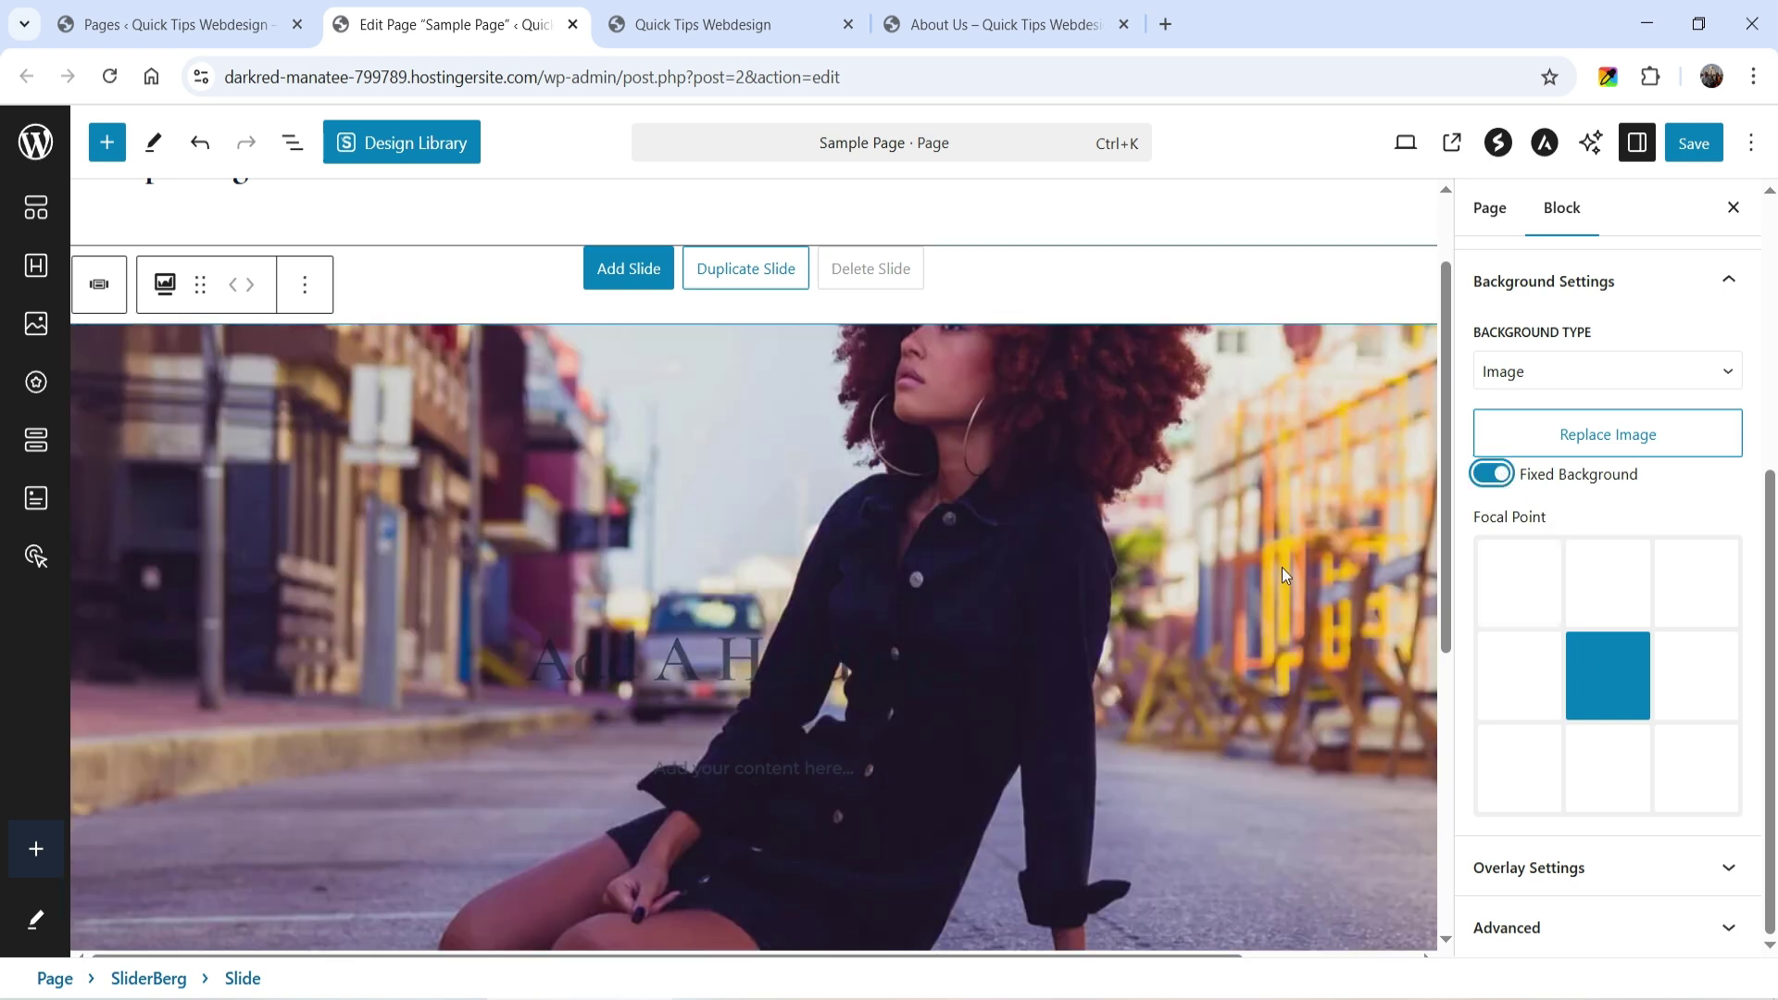
{"action": "scroll", "coordinate": [1275, 555], "scroll_direction": "up", "scroll_amount": 2}
{"action": "scroll", "coordinate": [1270, 549], "scroll_direction": "down", "scroll_amount": 2}
{"action": "scroll", "coordinate": [1270, 548], "scroll_direction": "up", "scroll_amount": 2}
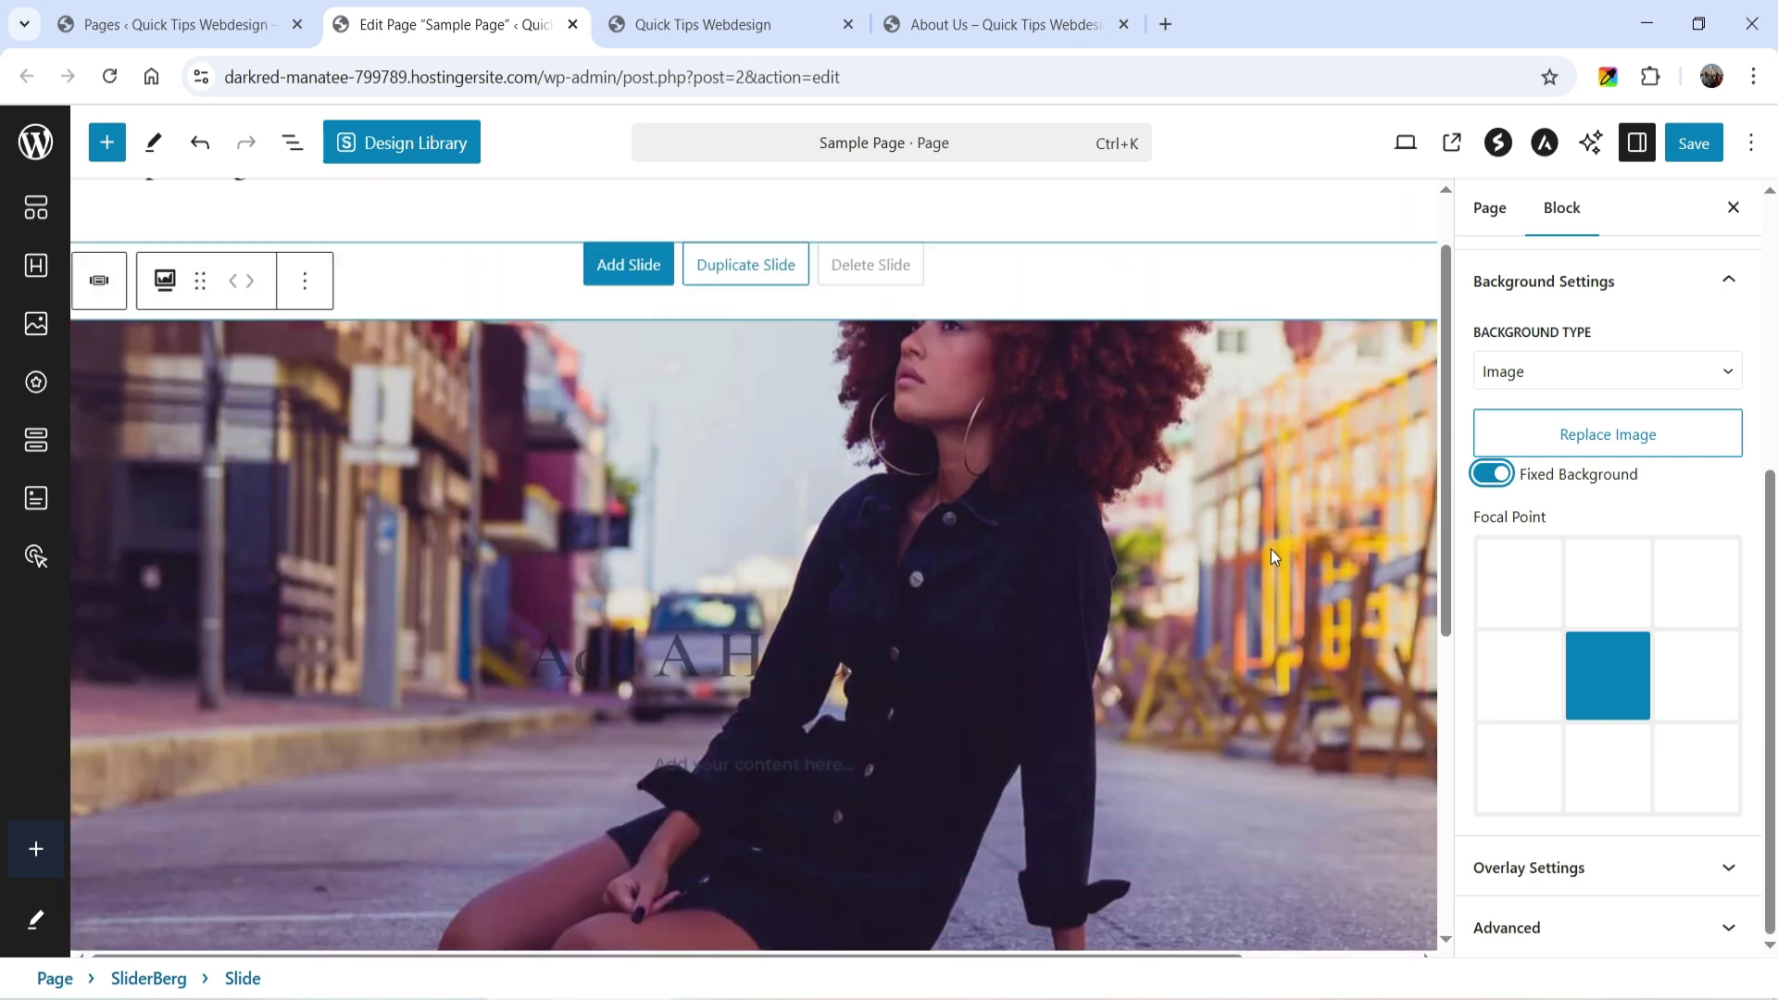
{"action": "scroll", "coordinate": [1259, 556], "scroll_direction": "down", "scroll_amount": 3}
{"action": "scroll", "coordinate": [1250, 559], "scroll_direction": "up", "scroll_amount": 1}
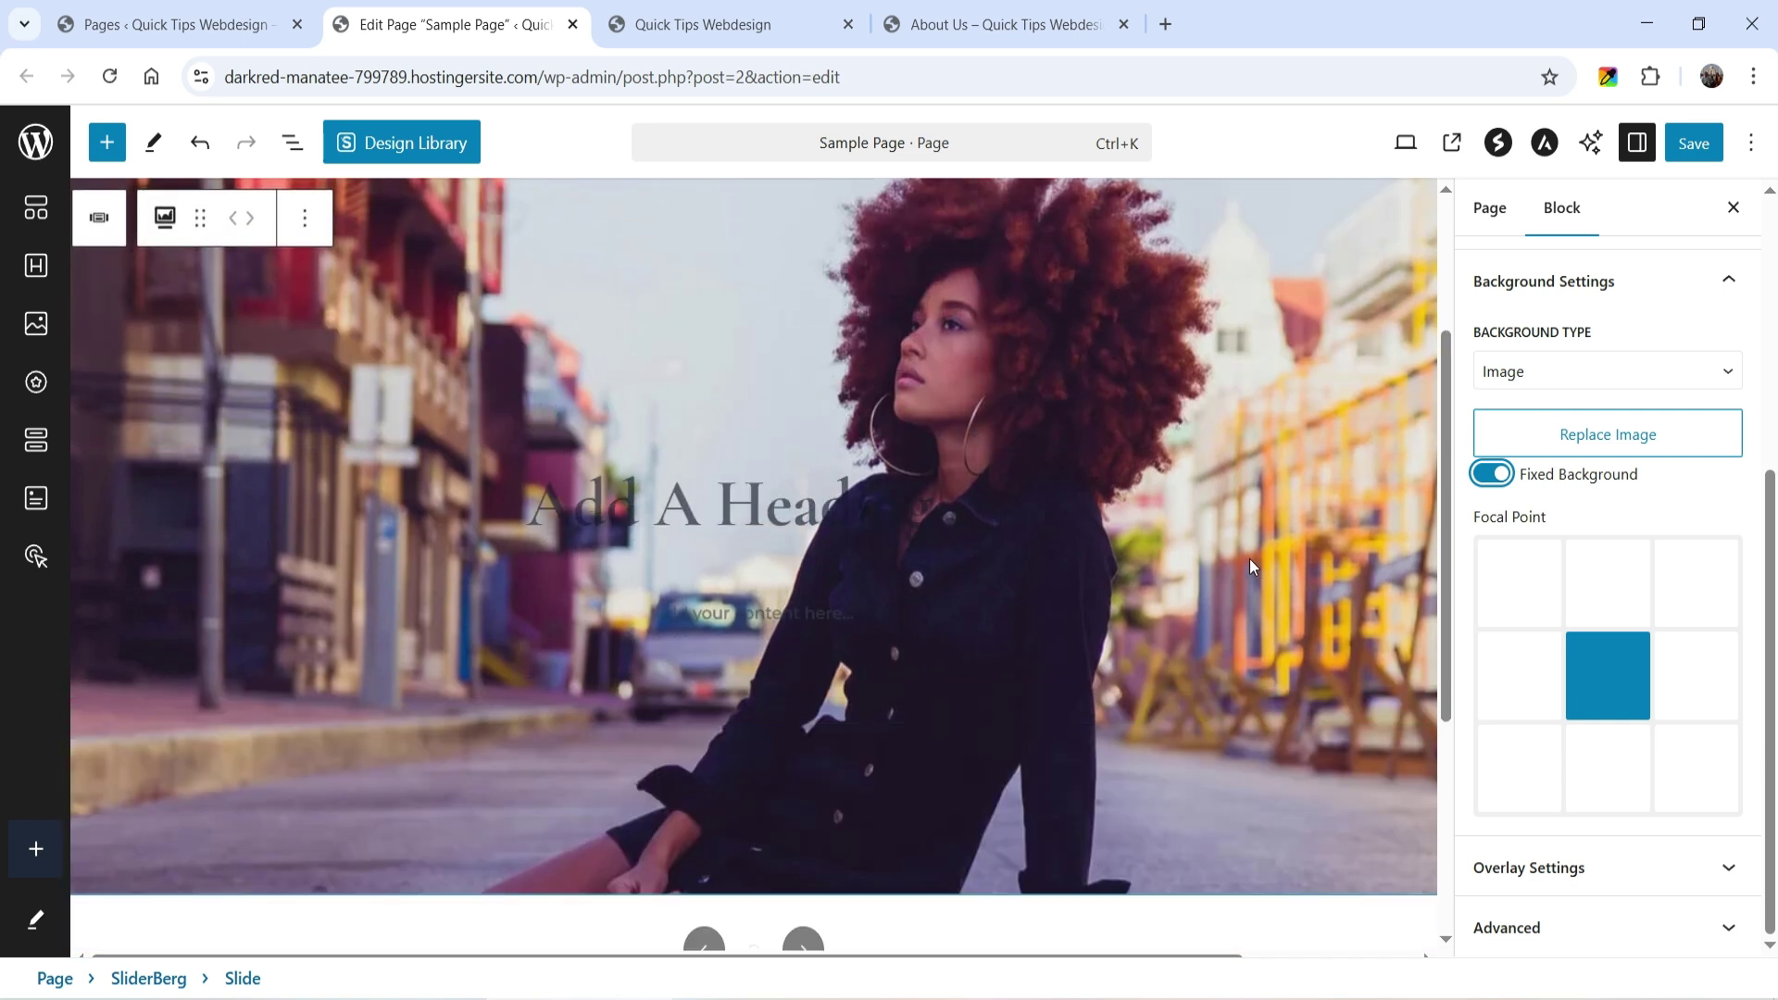
{"action": "left_click", "coordinate": [1571, 477]}
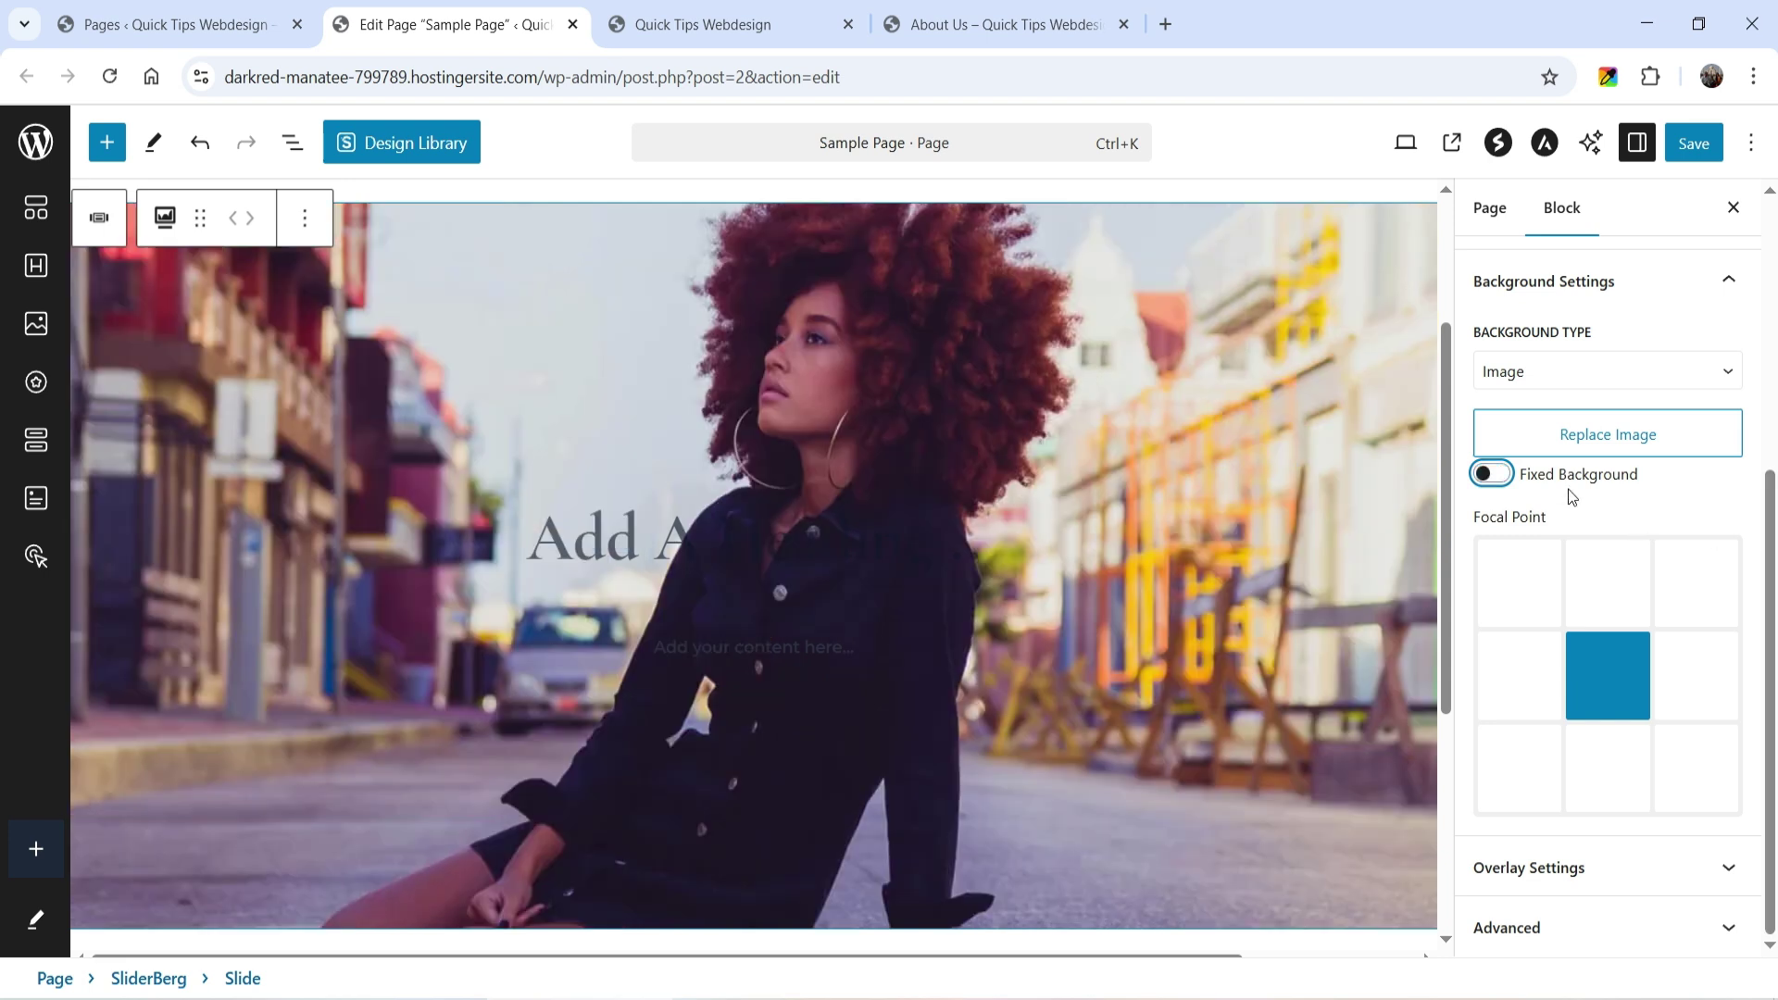
{"action": "scroll", "coordinate": [1033, 513], "scroll_direction": "down", "scroll_amount": 3}
{"action": "scroll", "coordinate": [1033, 513], "scroll_direction": "up", "scroll_amount": 3}
Step: Set the slide overlay to a near-black red #190909 at 0.6 opacity
{"action": "left_click", "coordinate": [1615, 868]}
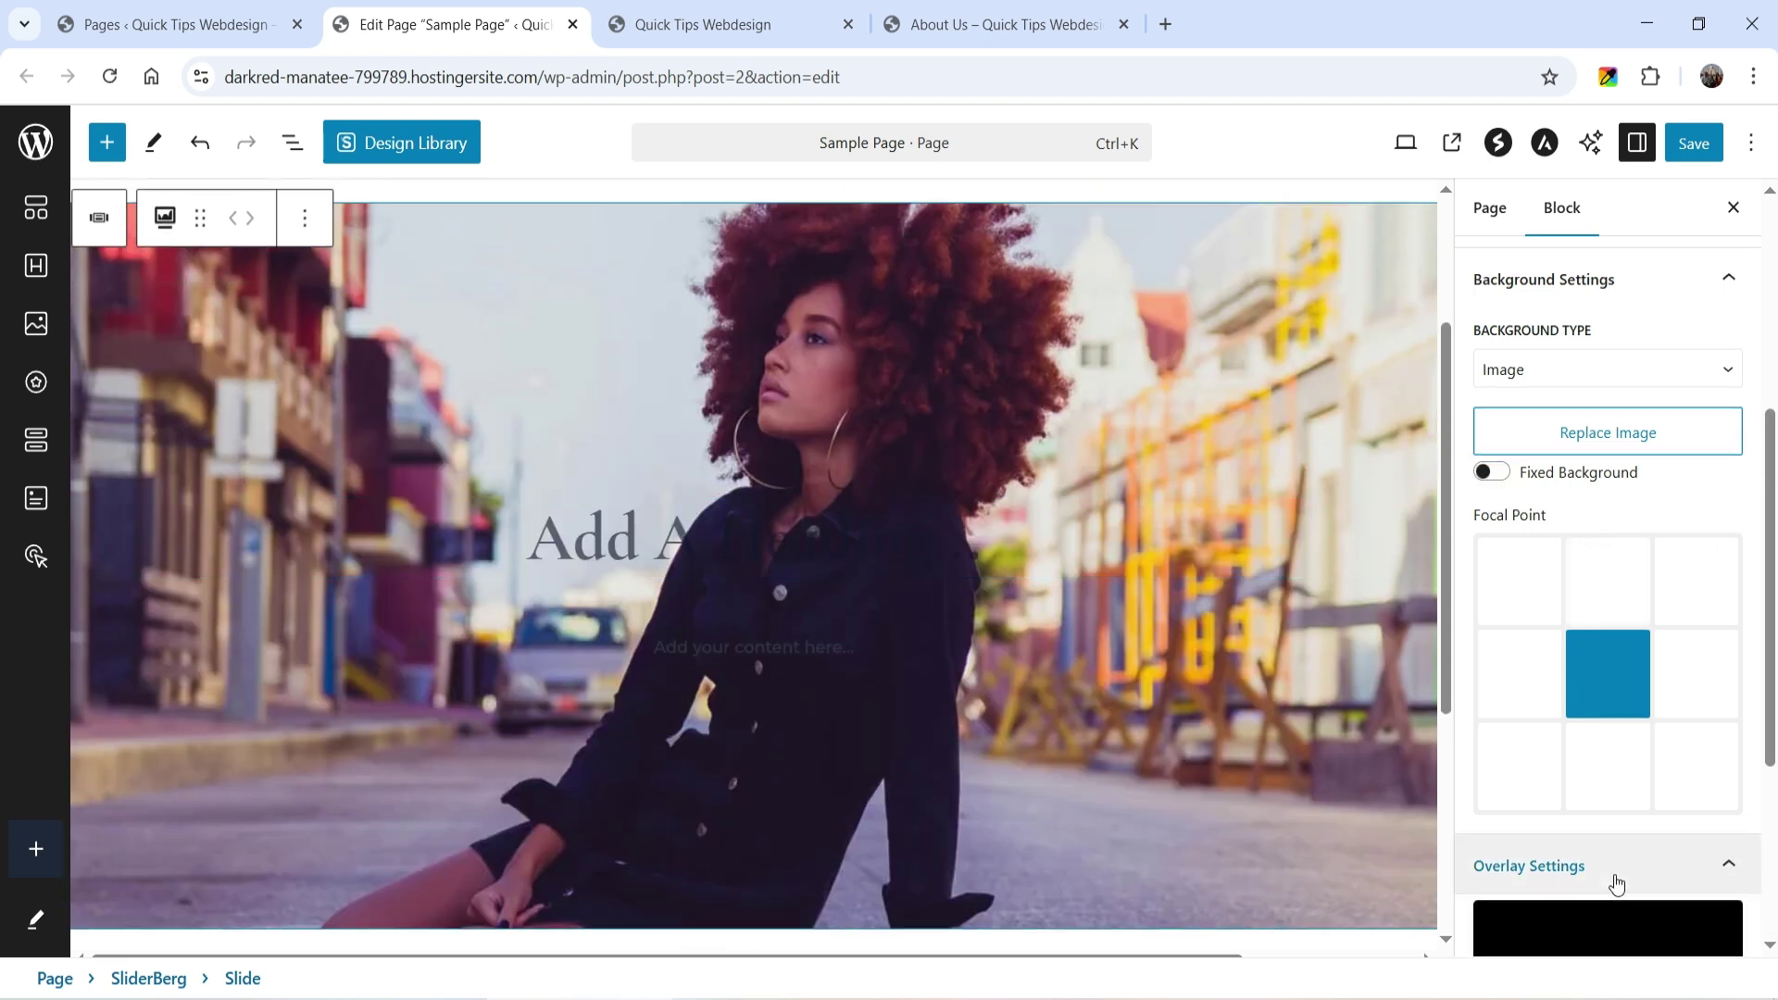
{"action": "left_click", "coordinate": [1646, 658]}
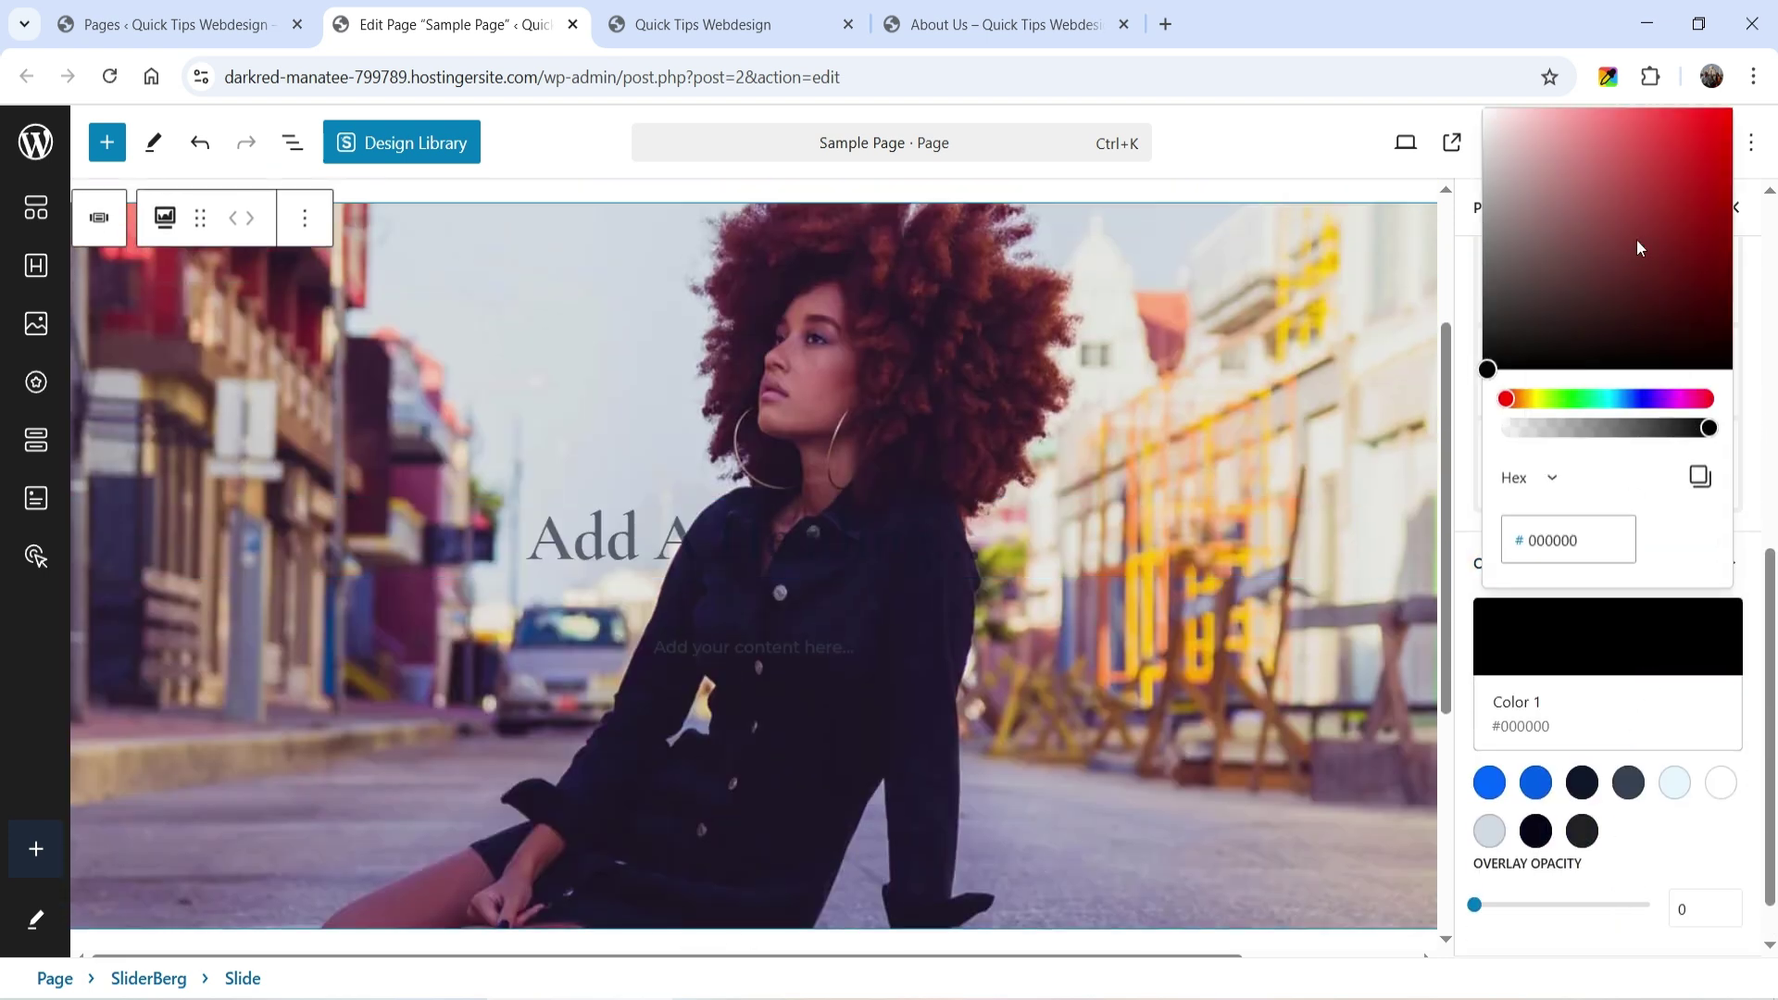
{"action": "left_click_drag", "start_coordinate": [1636, 242], "coordinate": [1707, 322]}
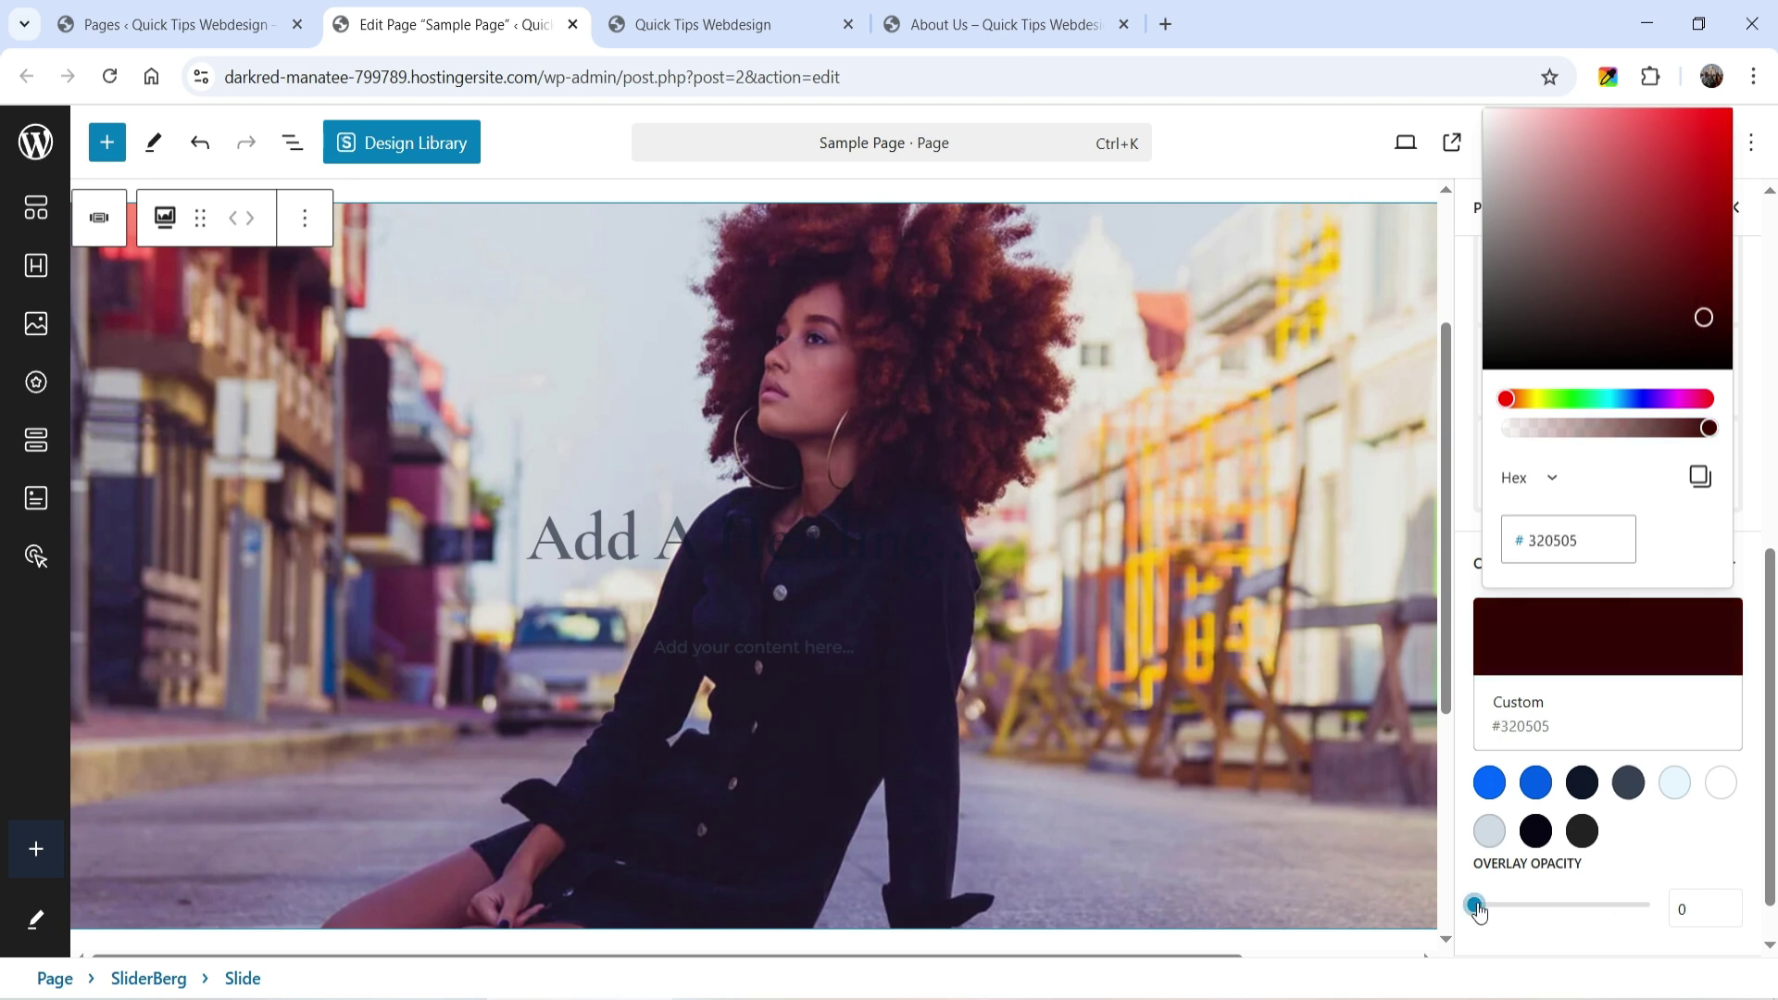
{"action": "left_click_drag", "start_coordinate": [1479, 908], "coordinate": [1583, 916]}
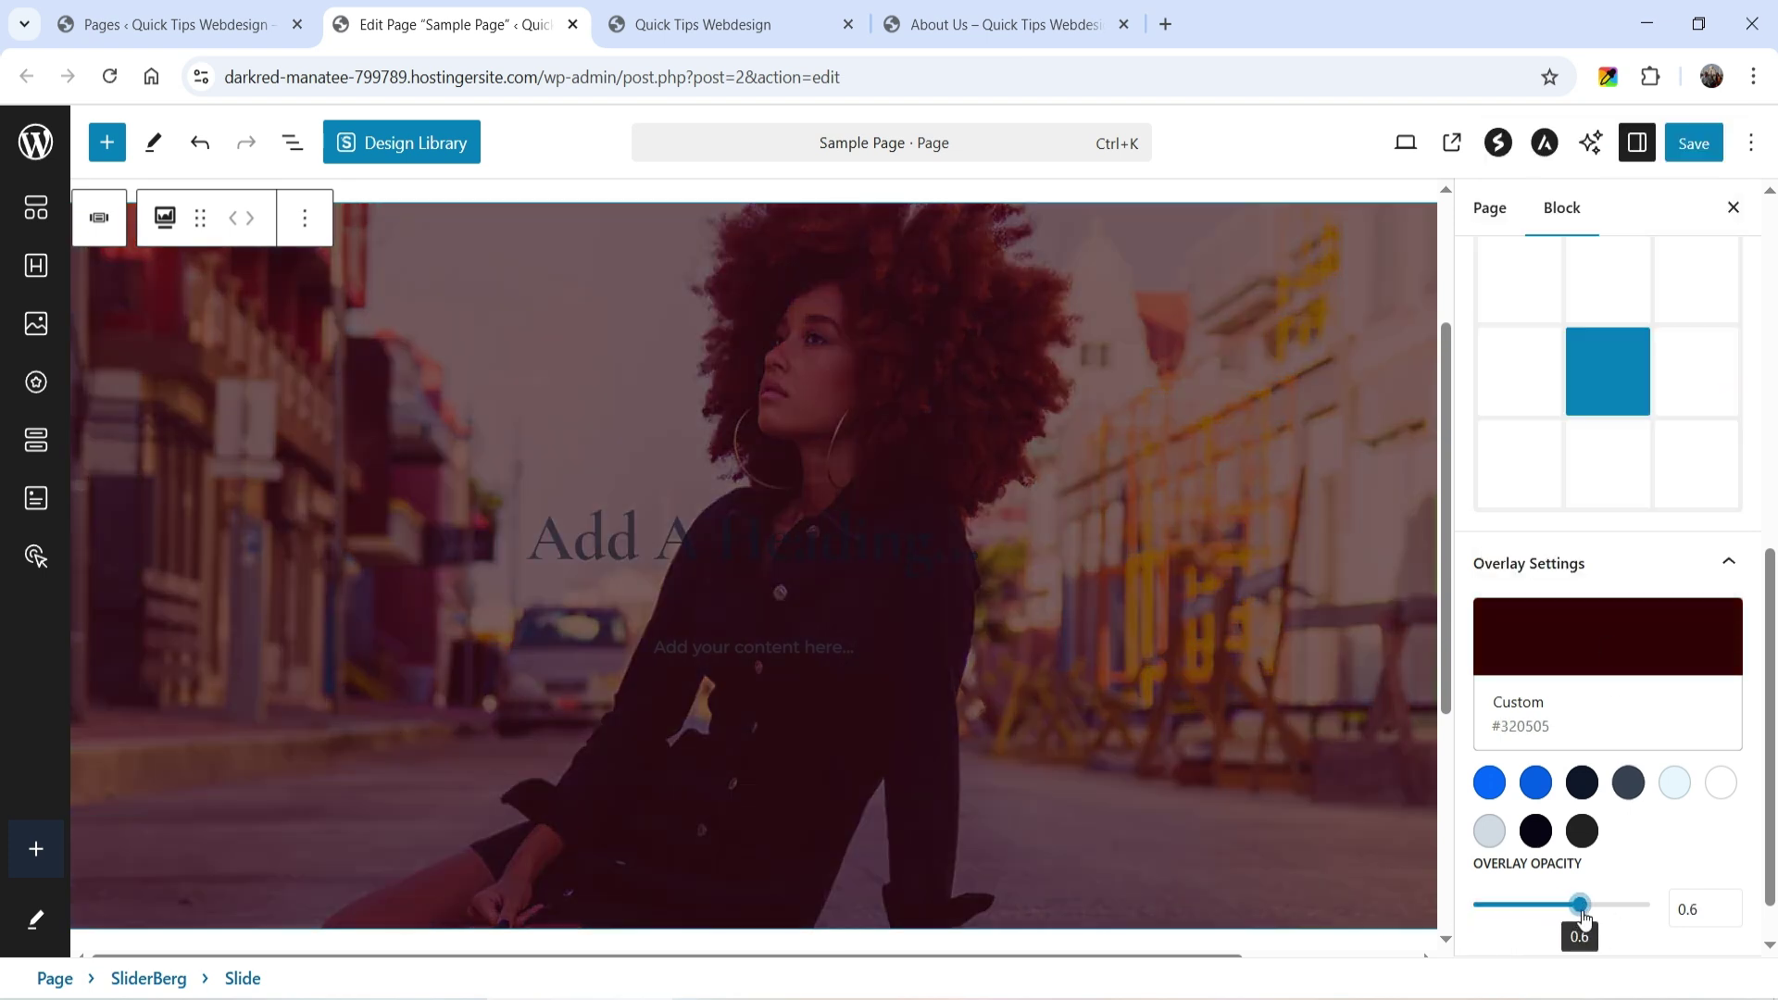
{"action": "left_click", "coordinate": [1623, 611]}
{"action": "left_click_drag", "start_coordinate": [1699, 329], "coordinate": [1642, 352]}
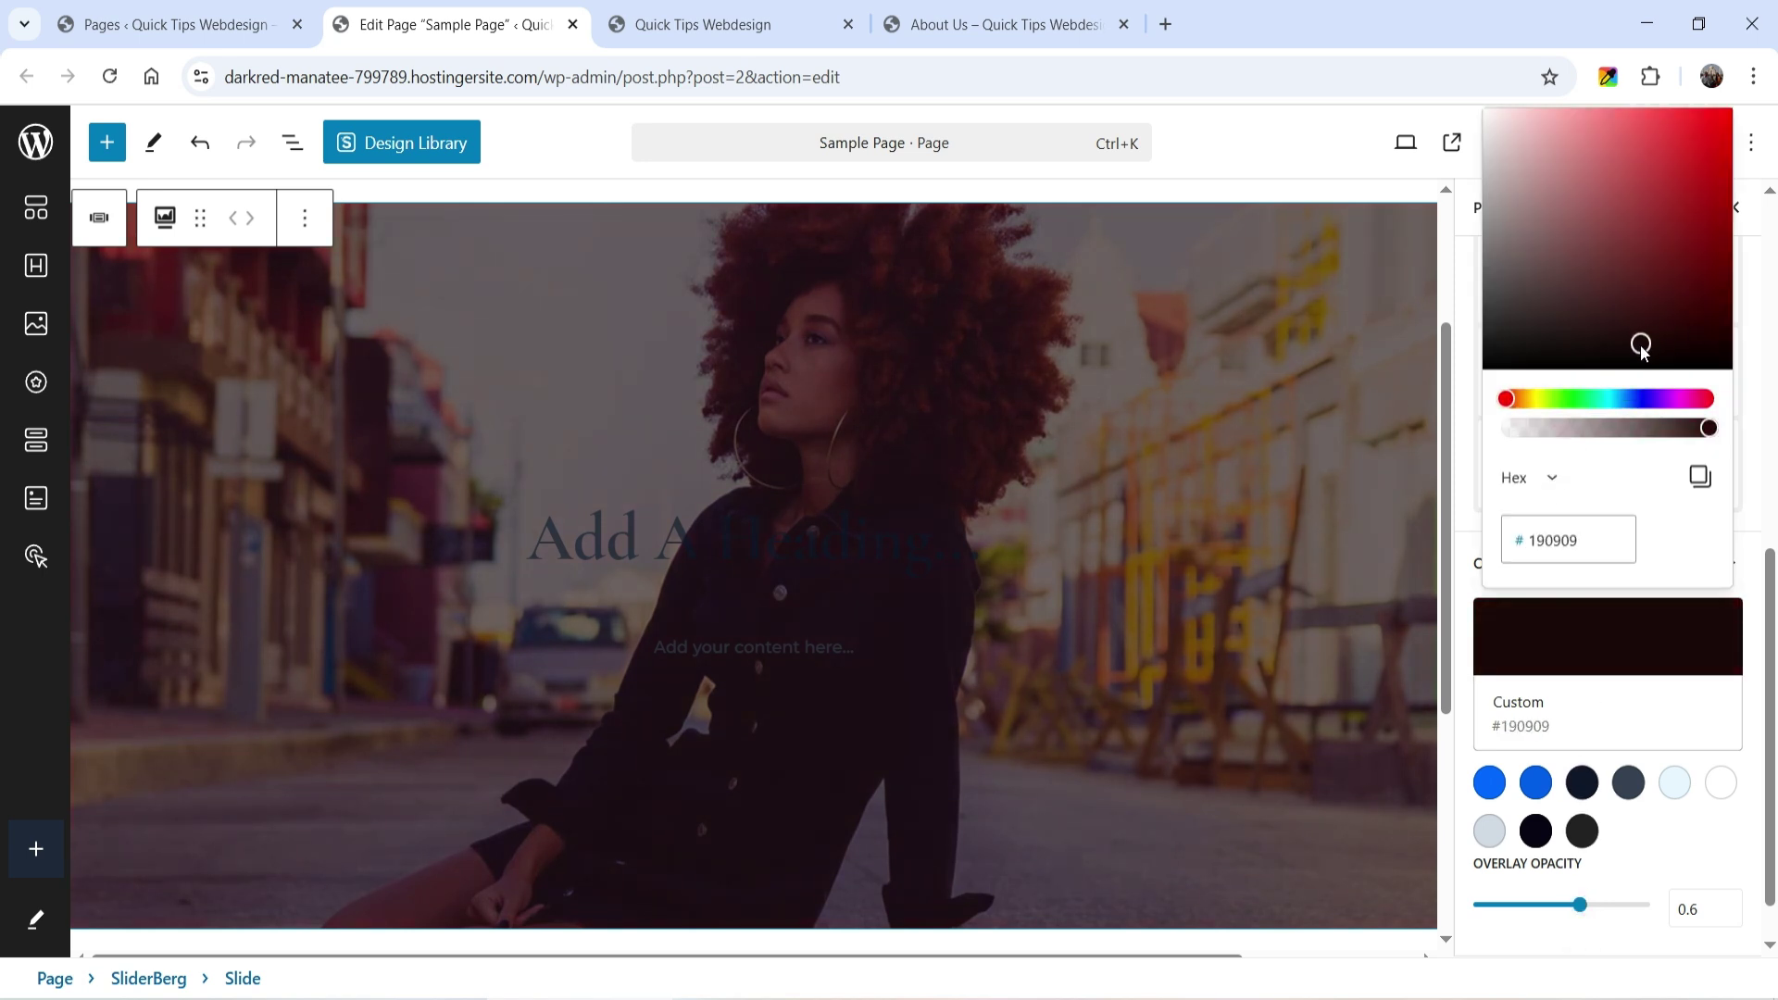
{"action": "left_click", "coordinate": [1713, 860]}
{"action": "scroll", "coordinate": [1619, 928], "scroll_direction": "down", "scroll_amount": 1}
{"action": "scroll", "coordinate": [1651, 658], "scroll_direction": "up", "scroll_amount": 5}
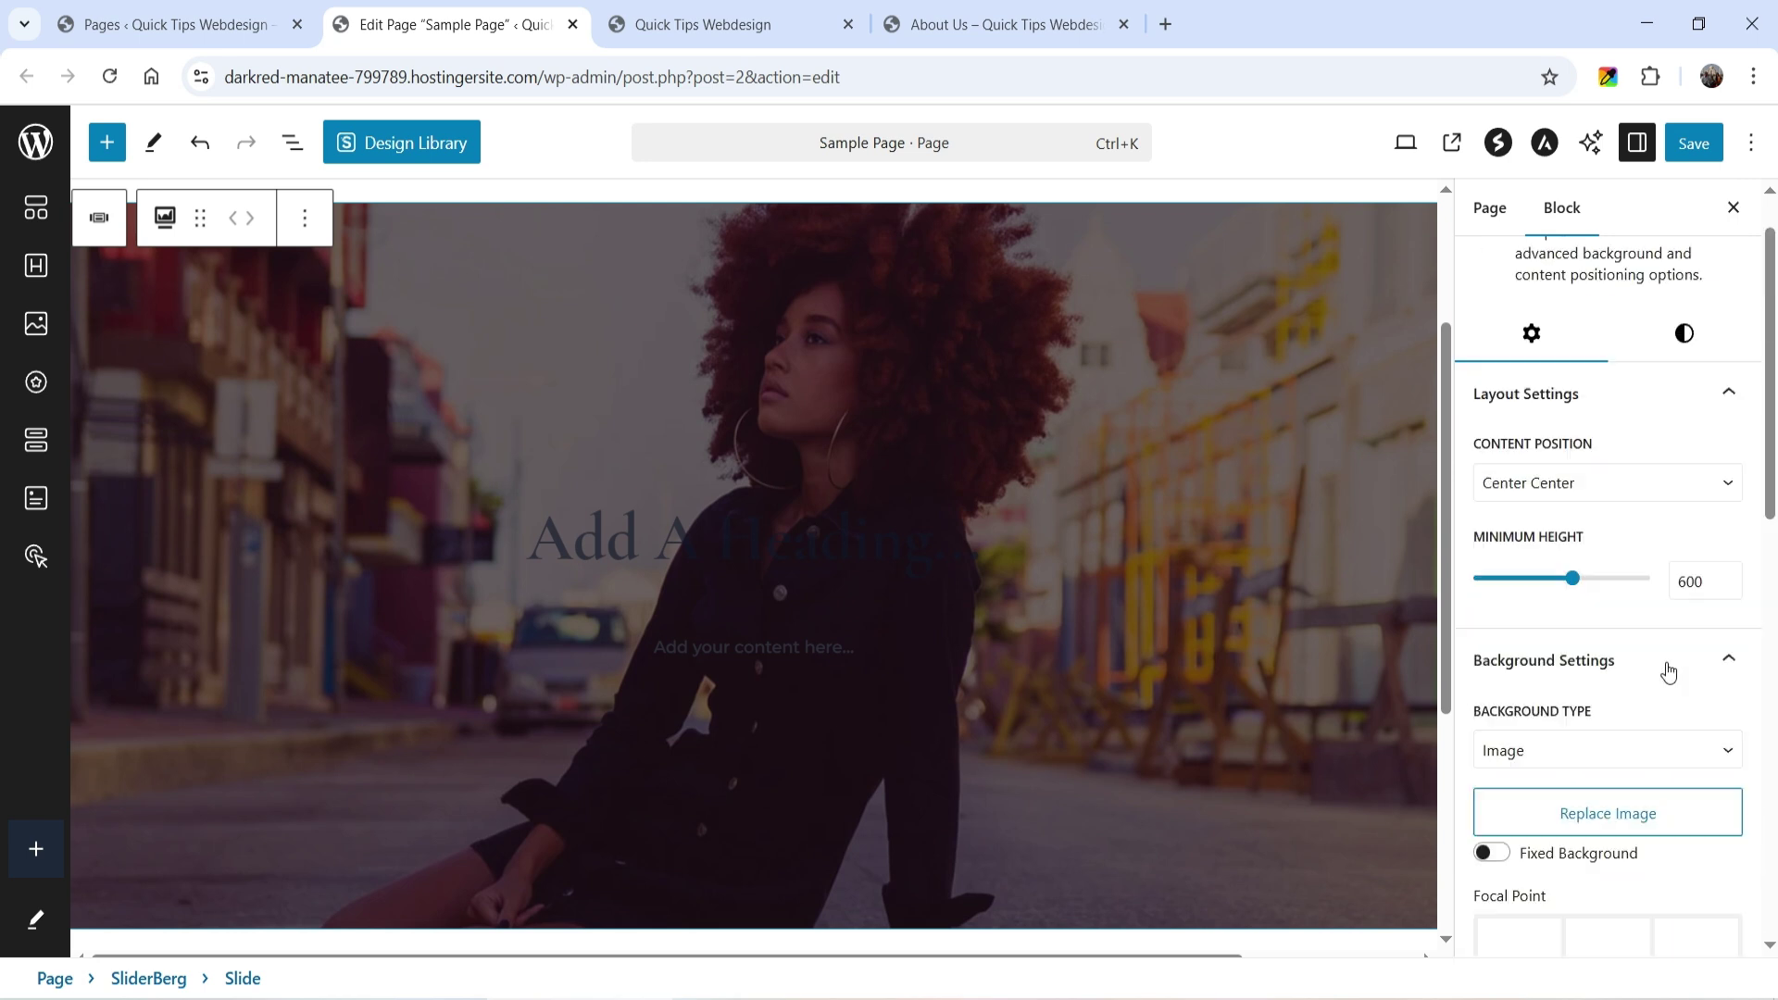
{"action": "scroll", "coordinate": [1669, 671], "scroll_direction": "up", "scroll_amount": 1}
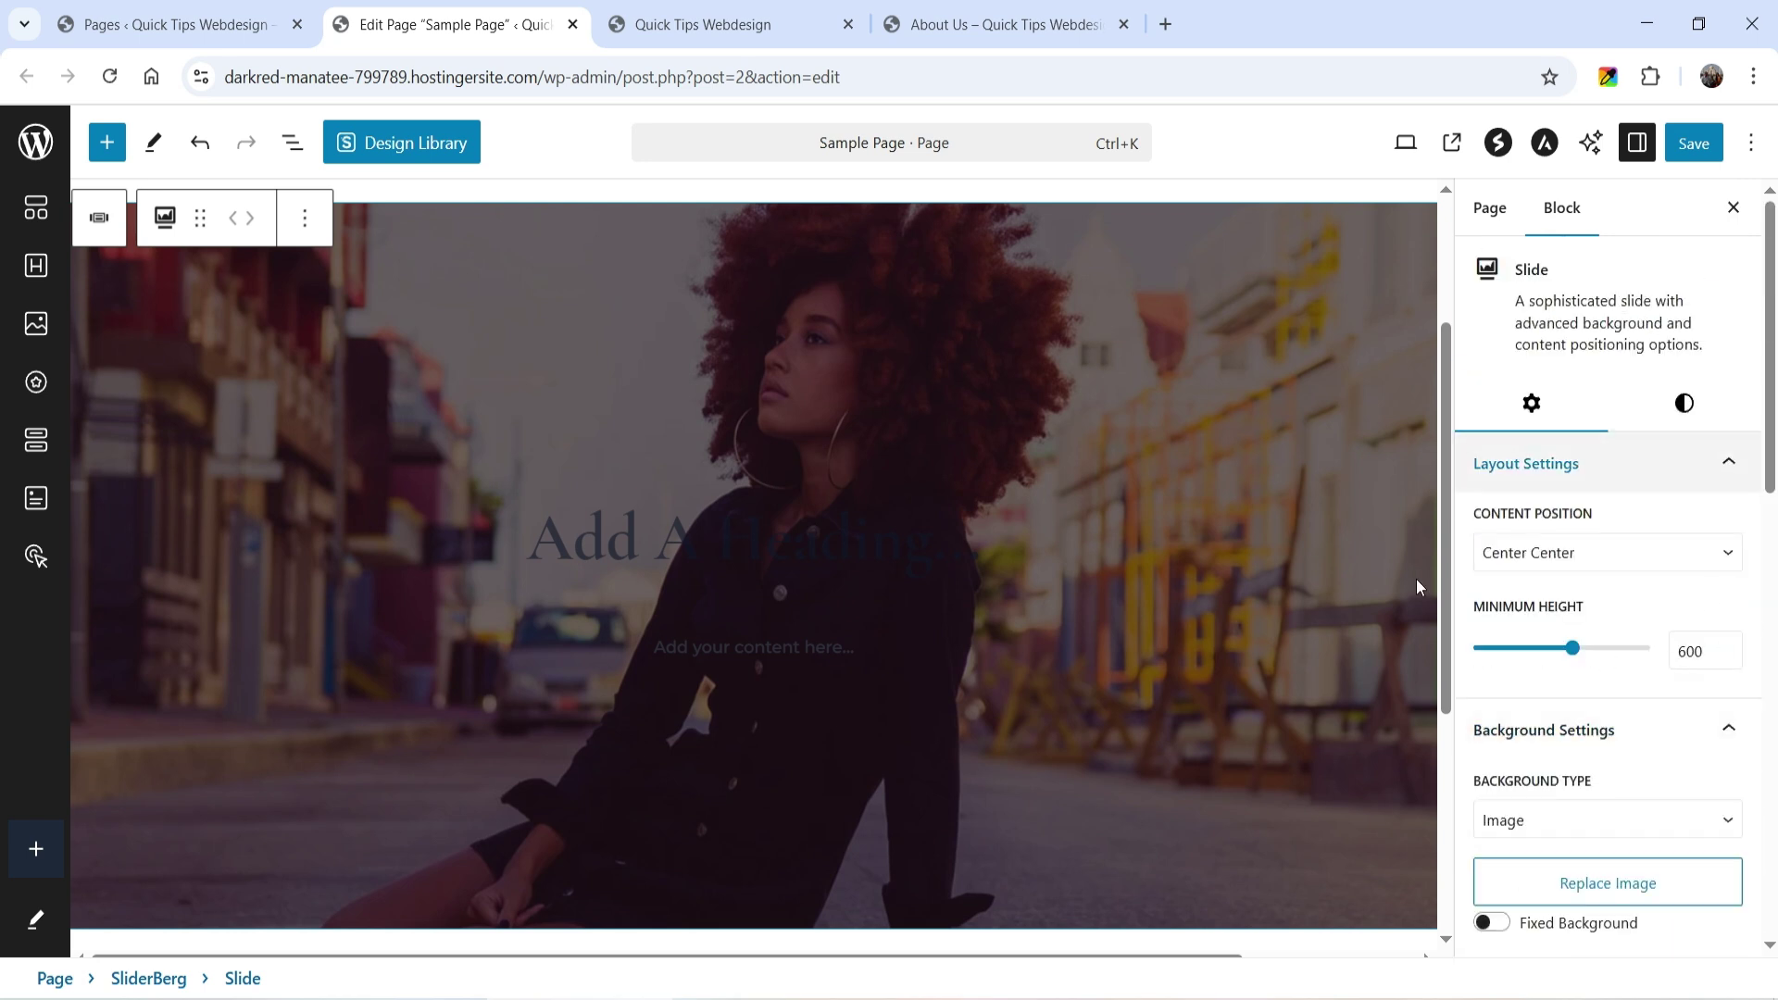
{"action": "left_click", "coordinate": [1727, 464]}
{"action": "left_click", "coordinate": [637, 505]}
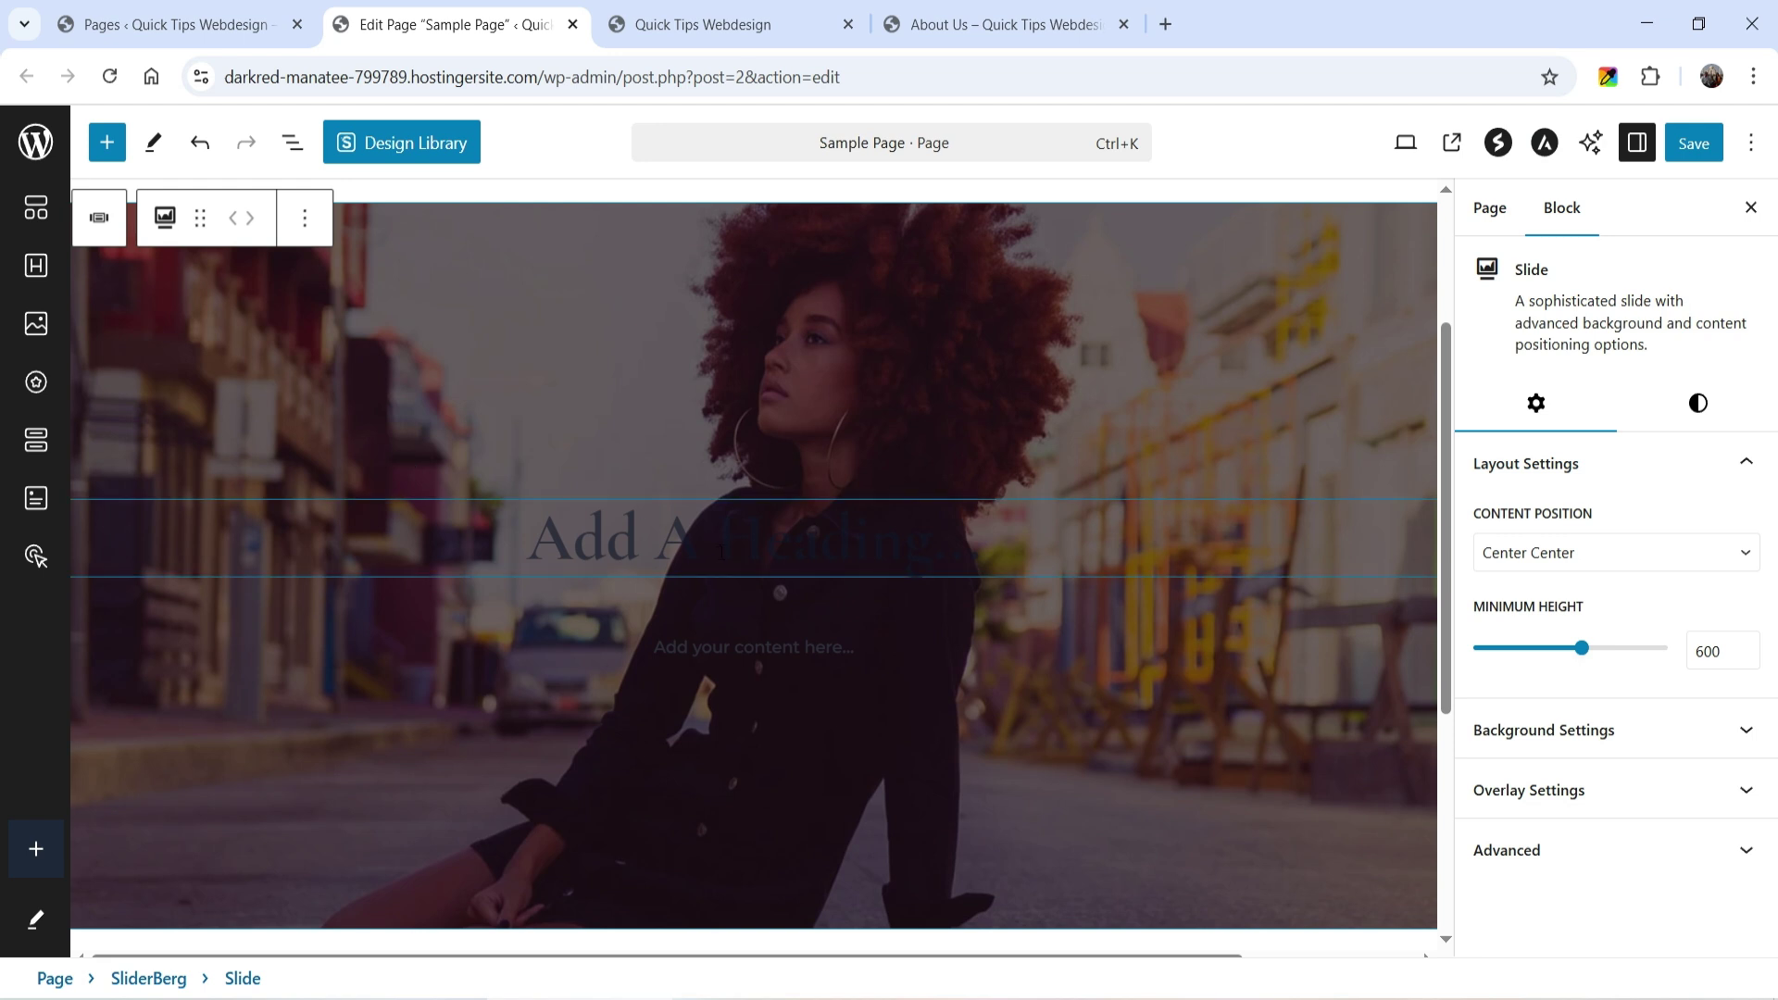
{"action": "left_click", "coordinate": [648, 537]}
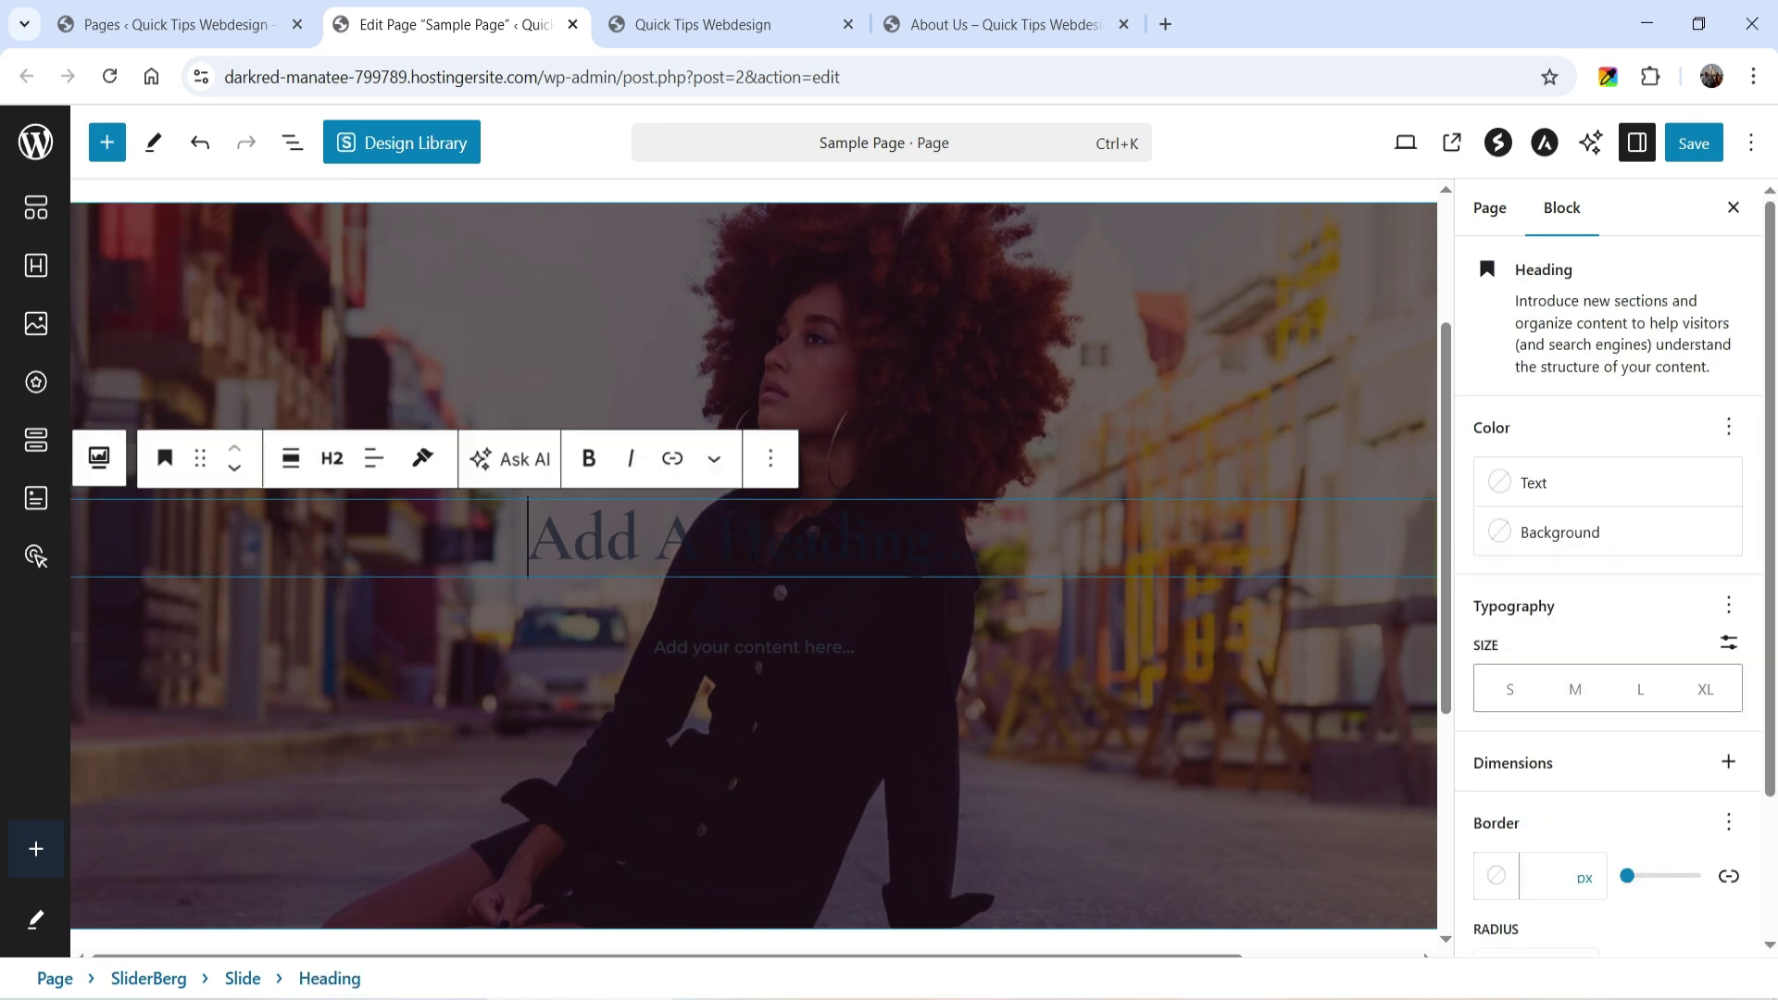
Step: Type the heading 'Wecome To Quick Tips' and make its text white
{"action": "type", "text": "Wecome To Quick Tips"}
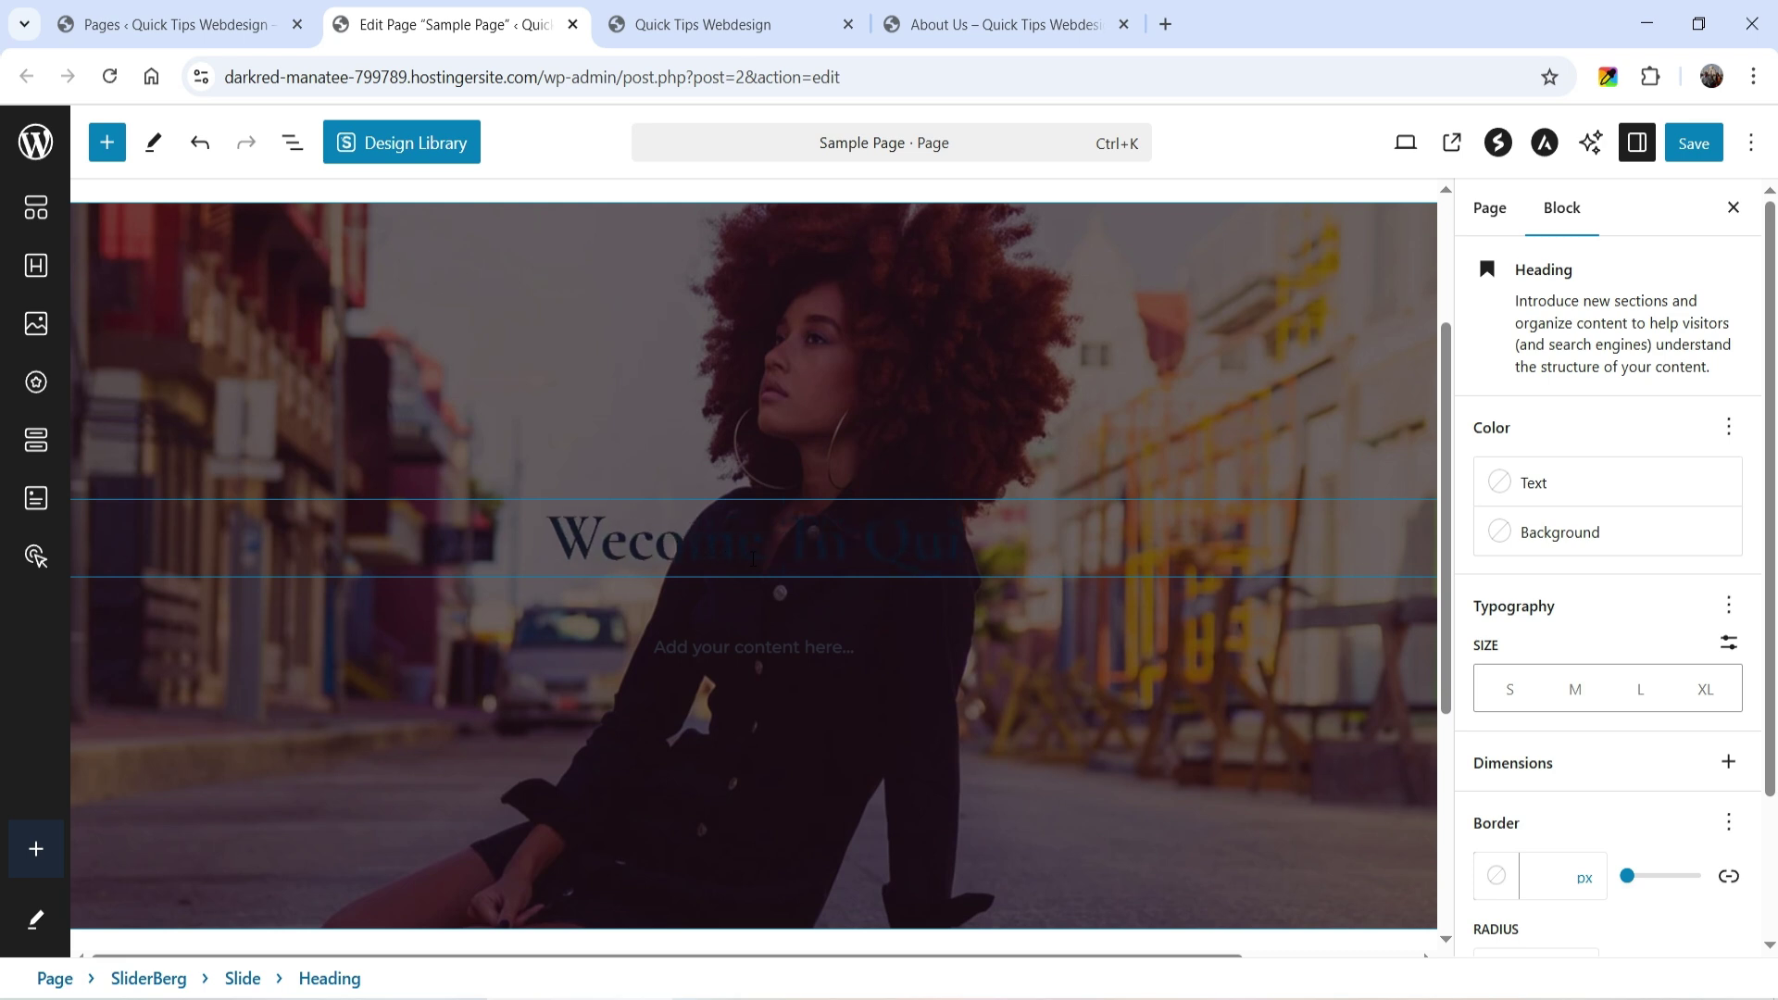
{"action": "left_click", "coordinate": [1508, 483]}
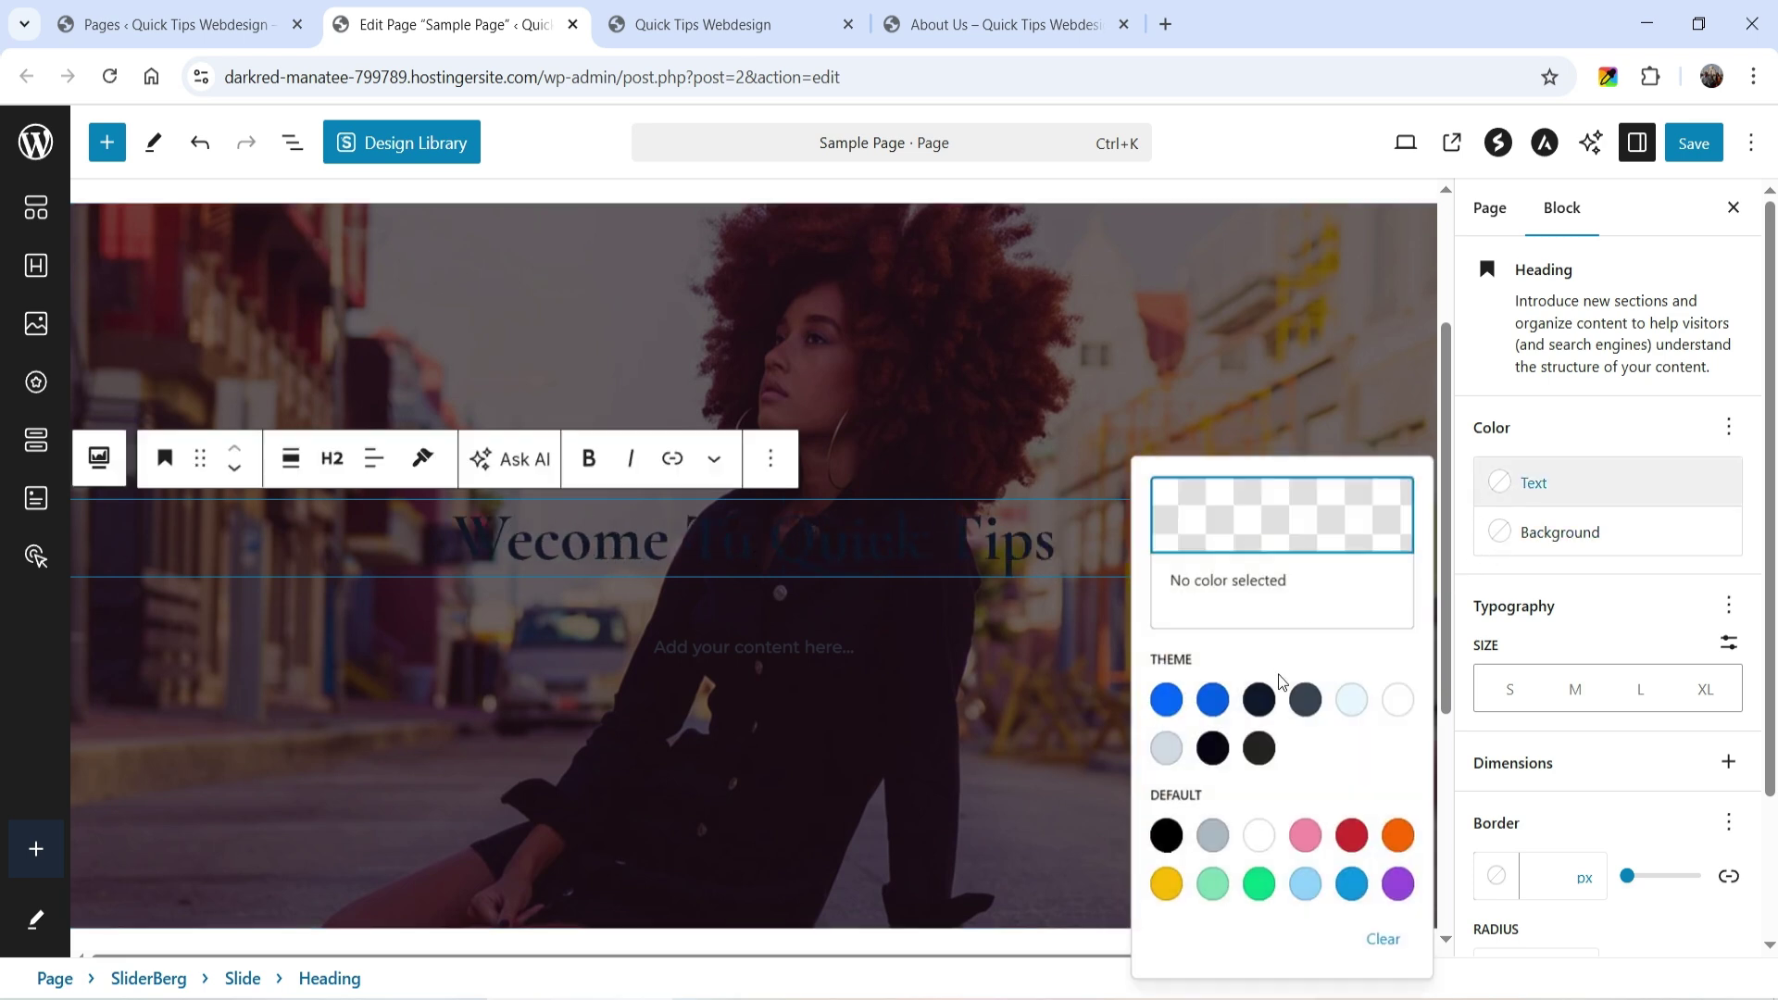
{"action": "left_click", "coordinate": [1398, 701]}
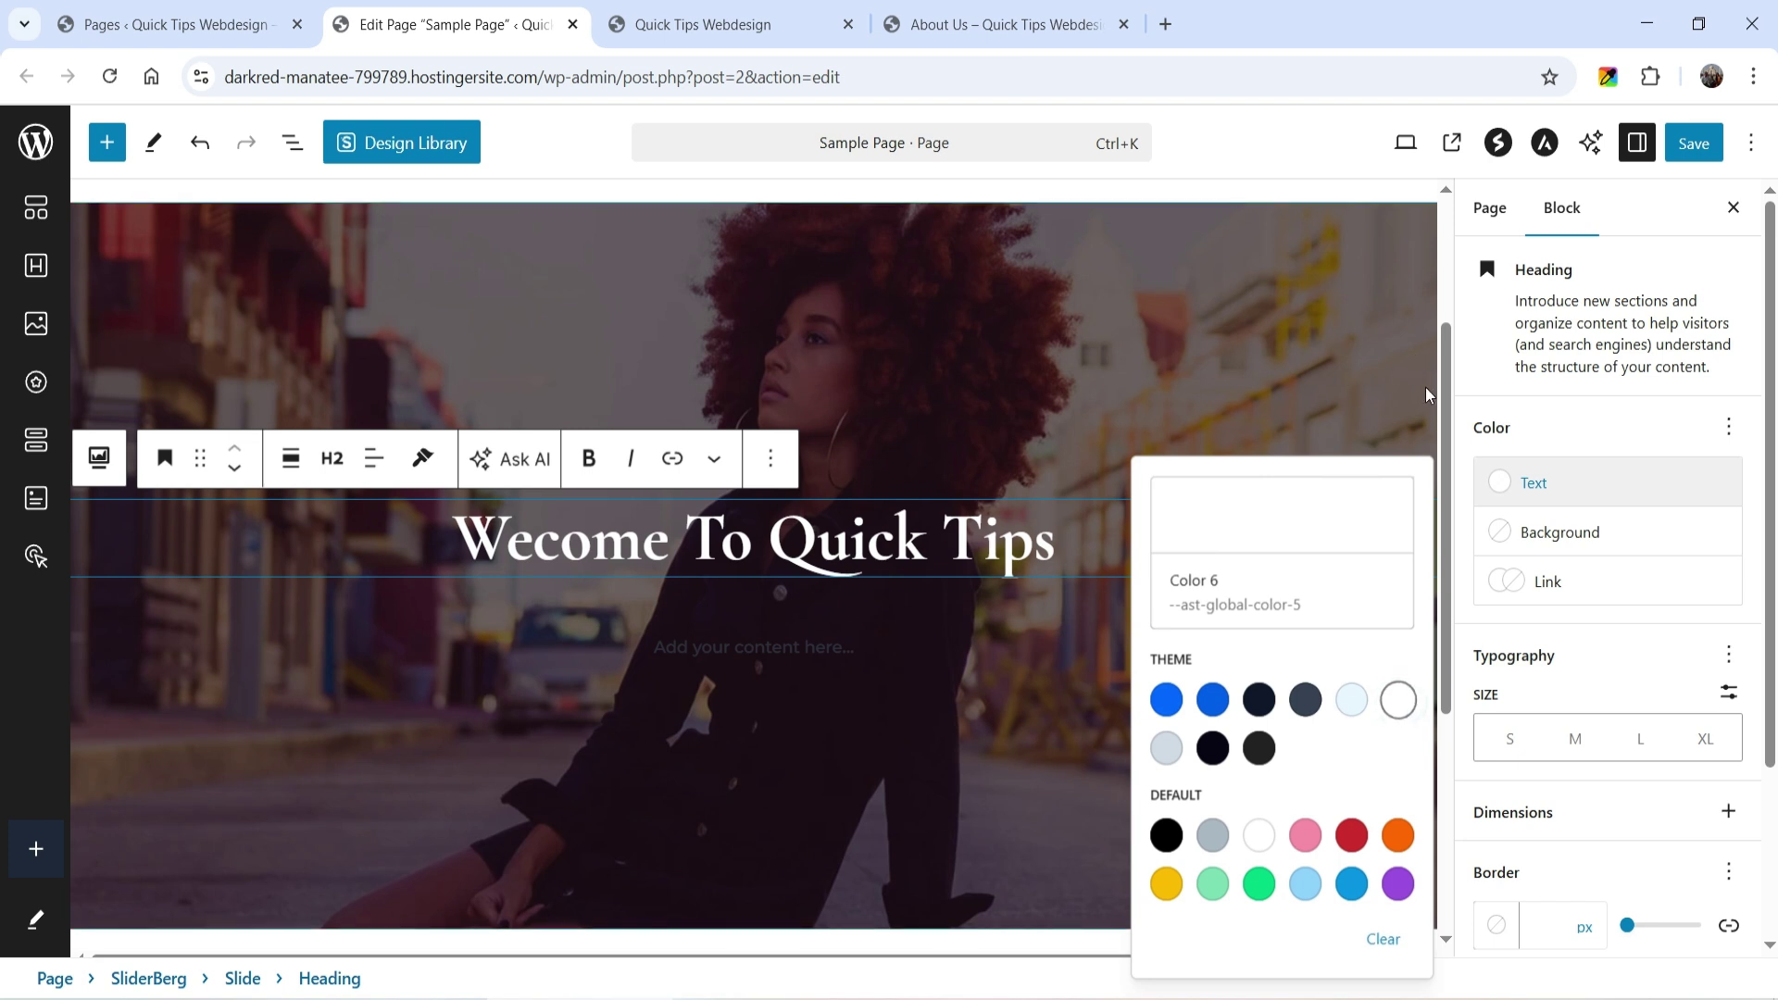
Step: Paste the description into the paragraph and style it white at medium (M) size
{"action": "left_click", "coordinate": [630, 652]}
{"action": "key", "text": "ctrl+v"}
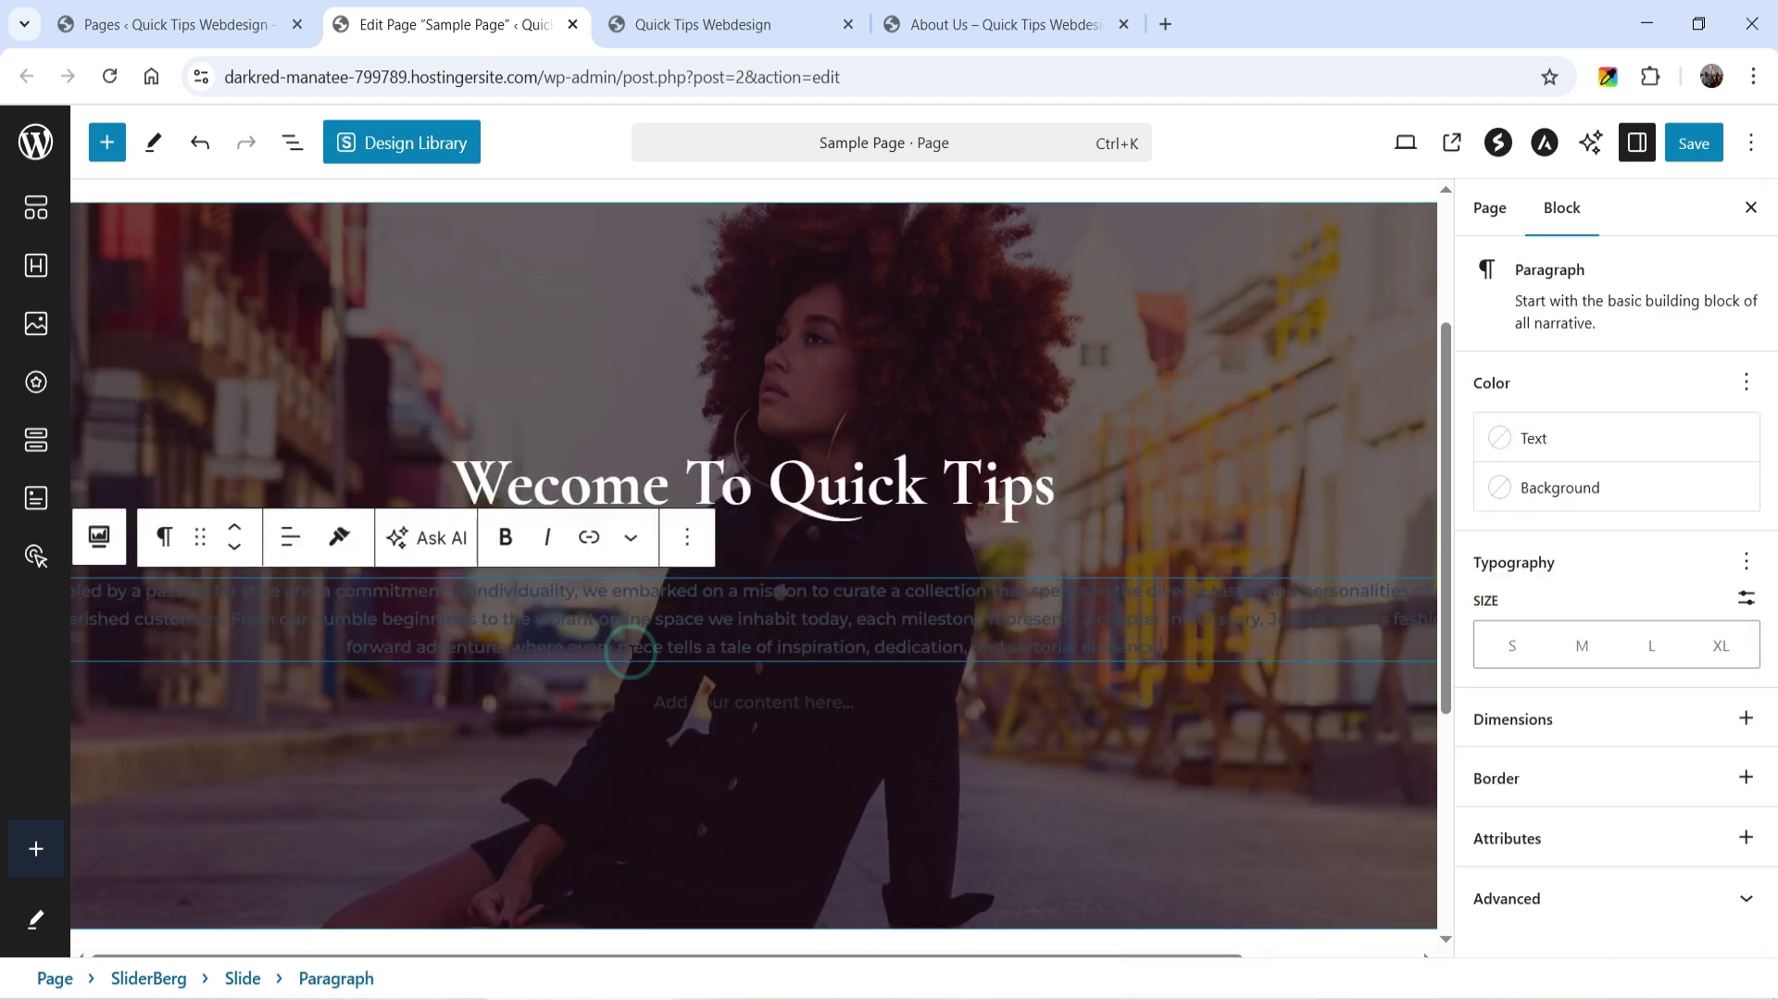
{"action": "left_click", "coordinate": [1503, 446]}
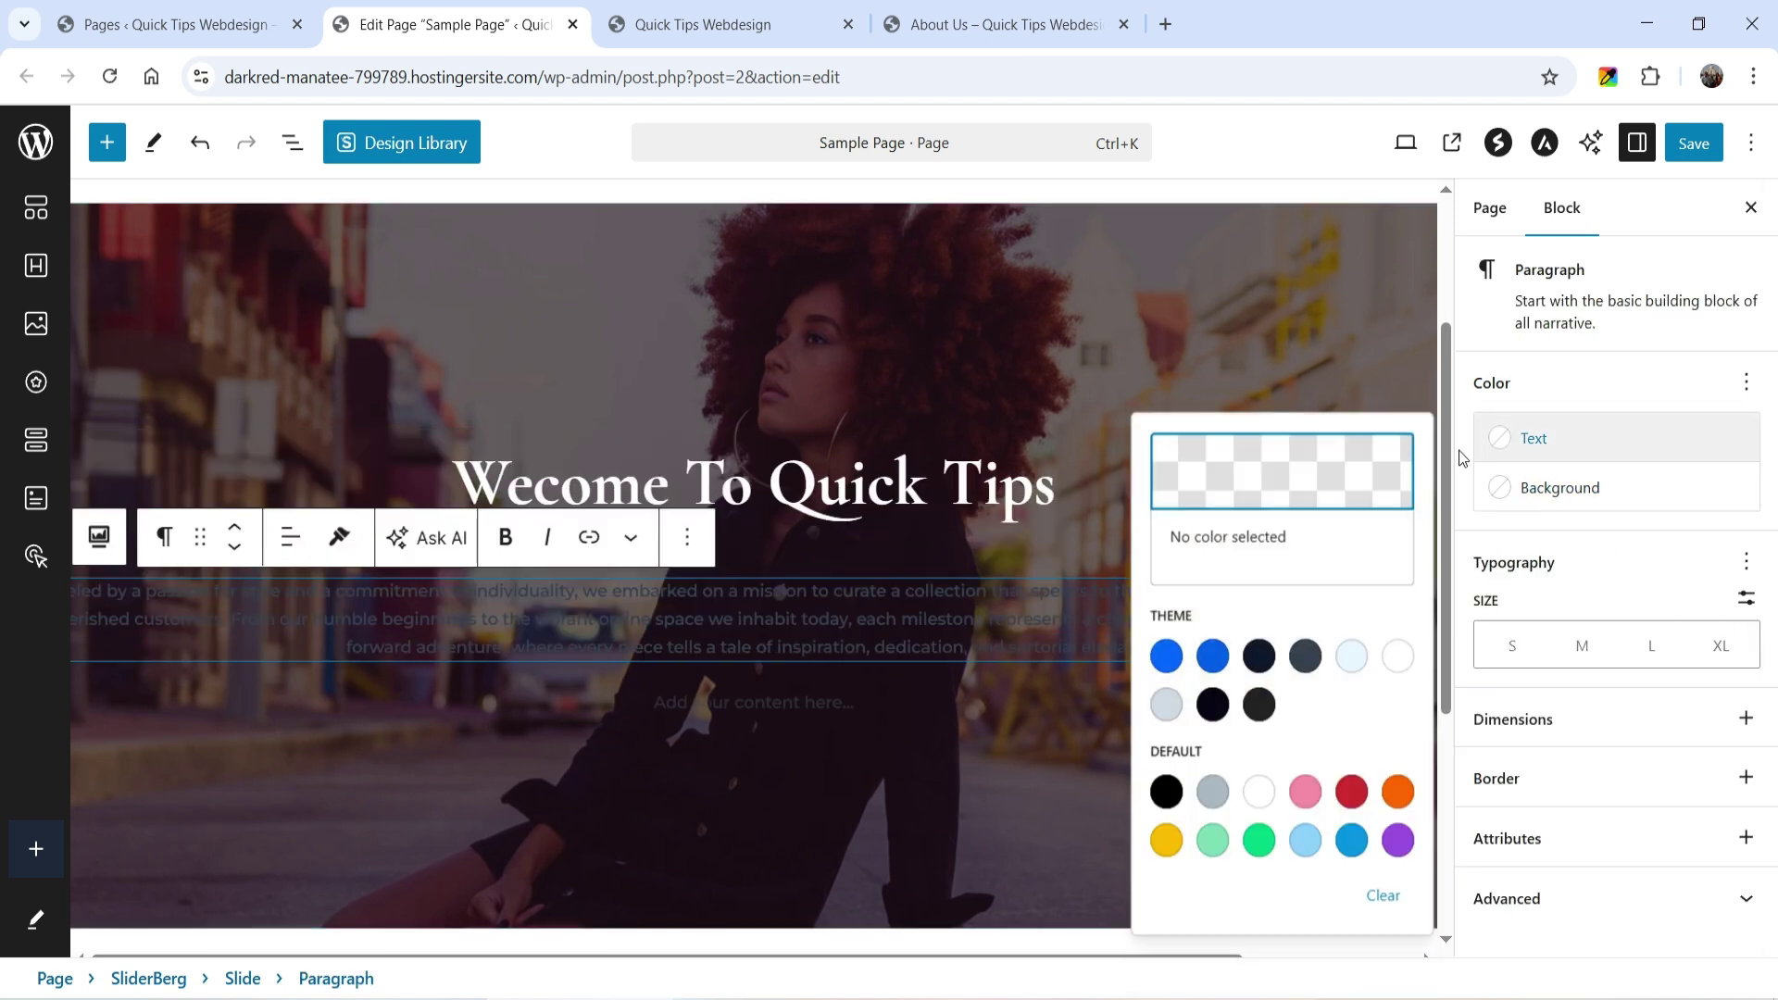
{"action": "left_click", "coordinate": [1166, 839]}
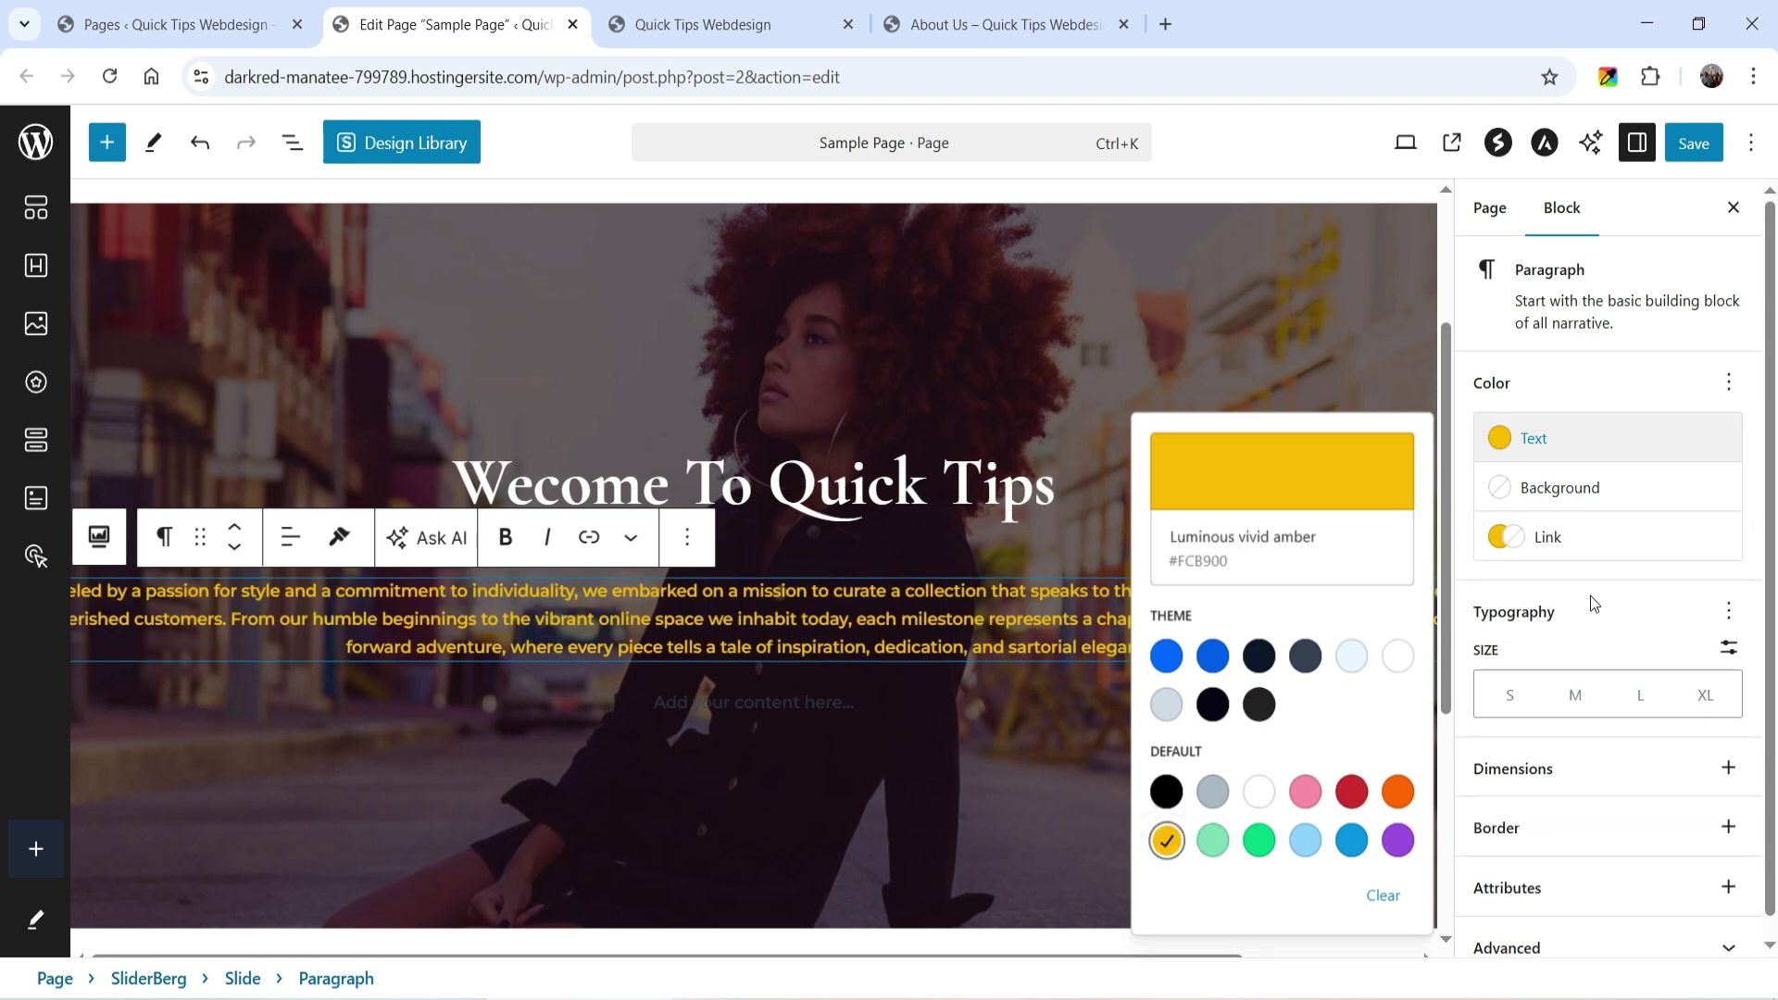
{"action": "left_click", "coordinate": [1573, 696]}
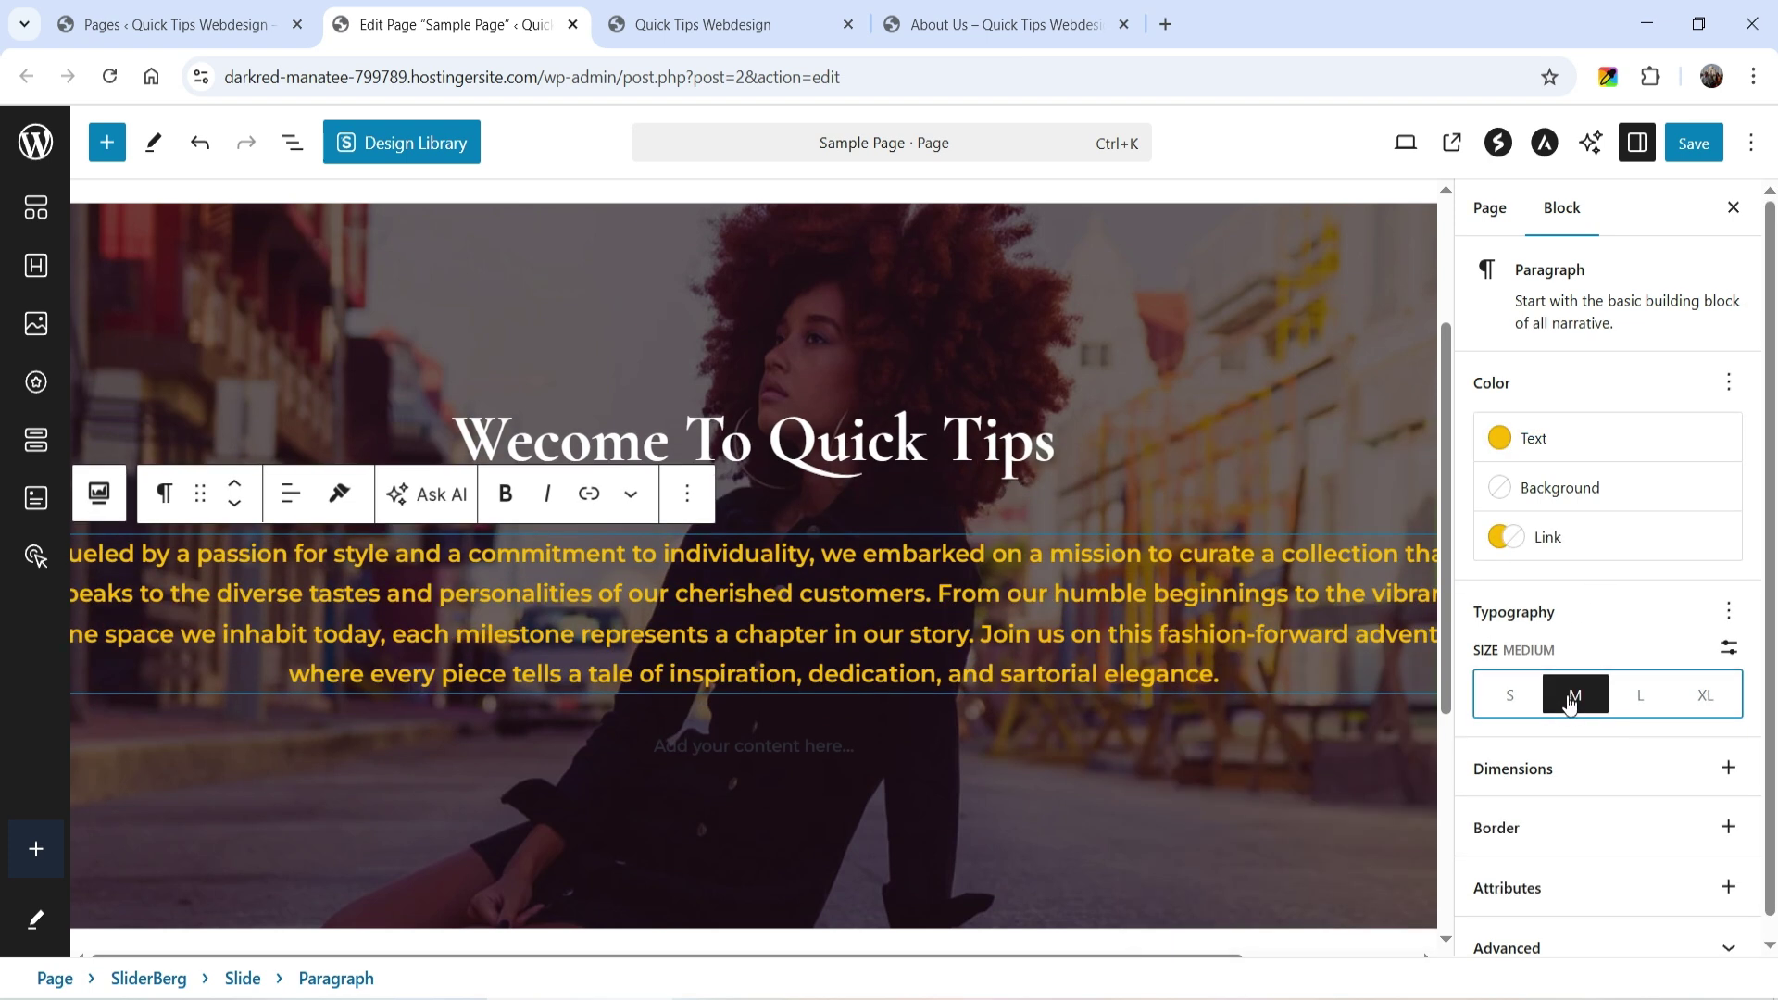
{"action": "left_click", "coordinate": [1519, 438]}
{"action": "left_click", "coordinate": [1396, 658]}
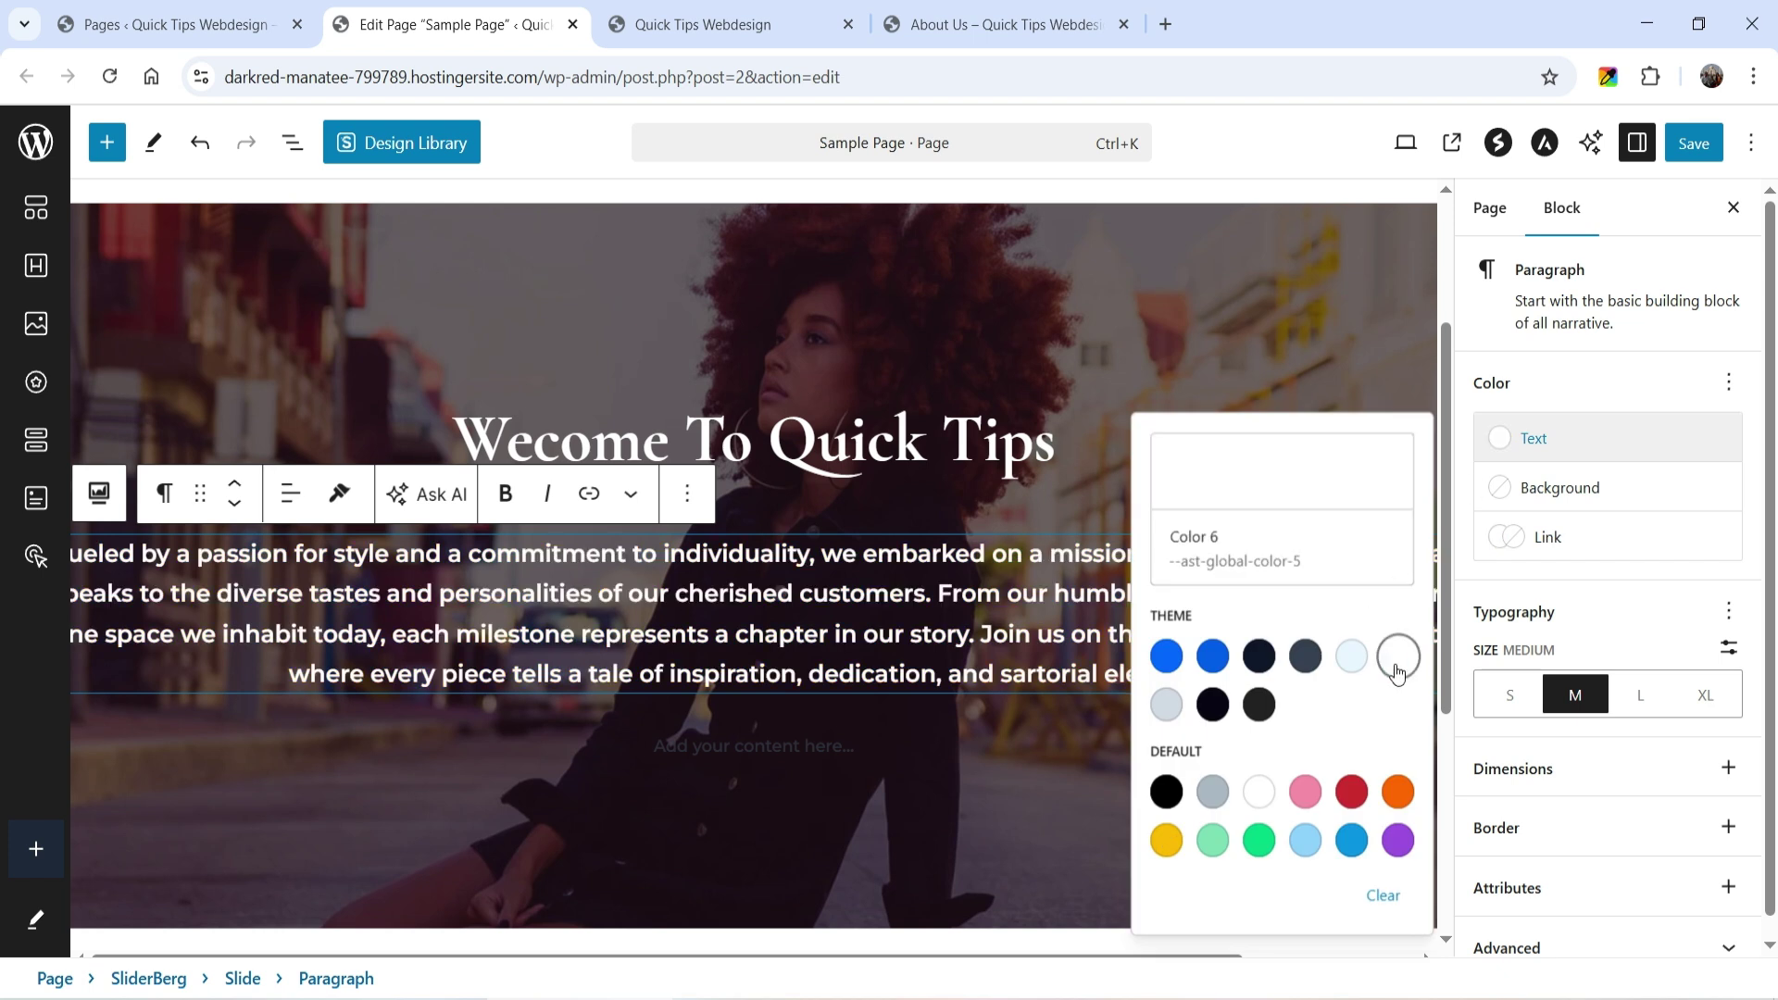
{"action": "left_click", "coordinate": [1728, 768]}
{"action": "left_click", "coordinate": [1639, 623]}
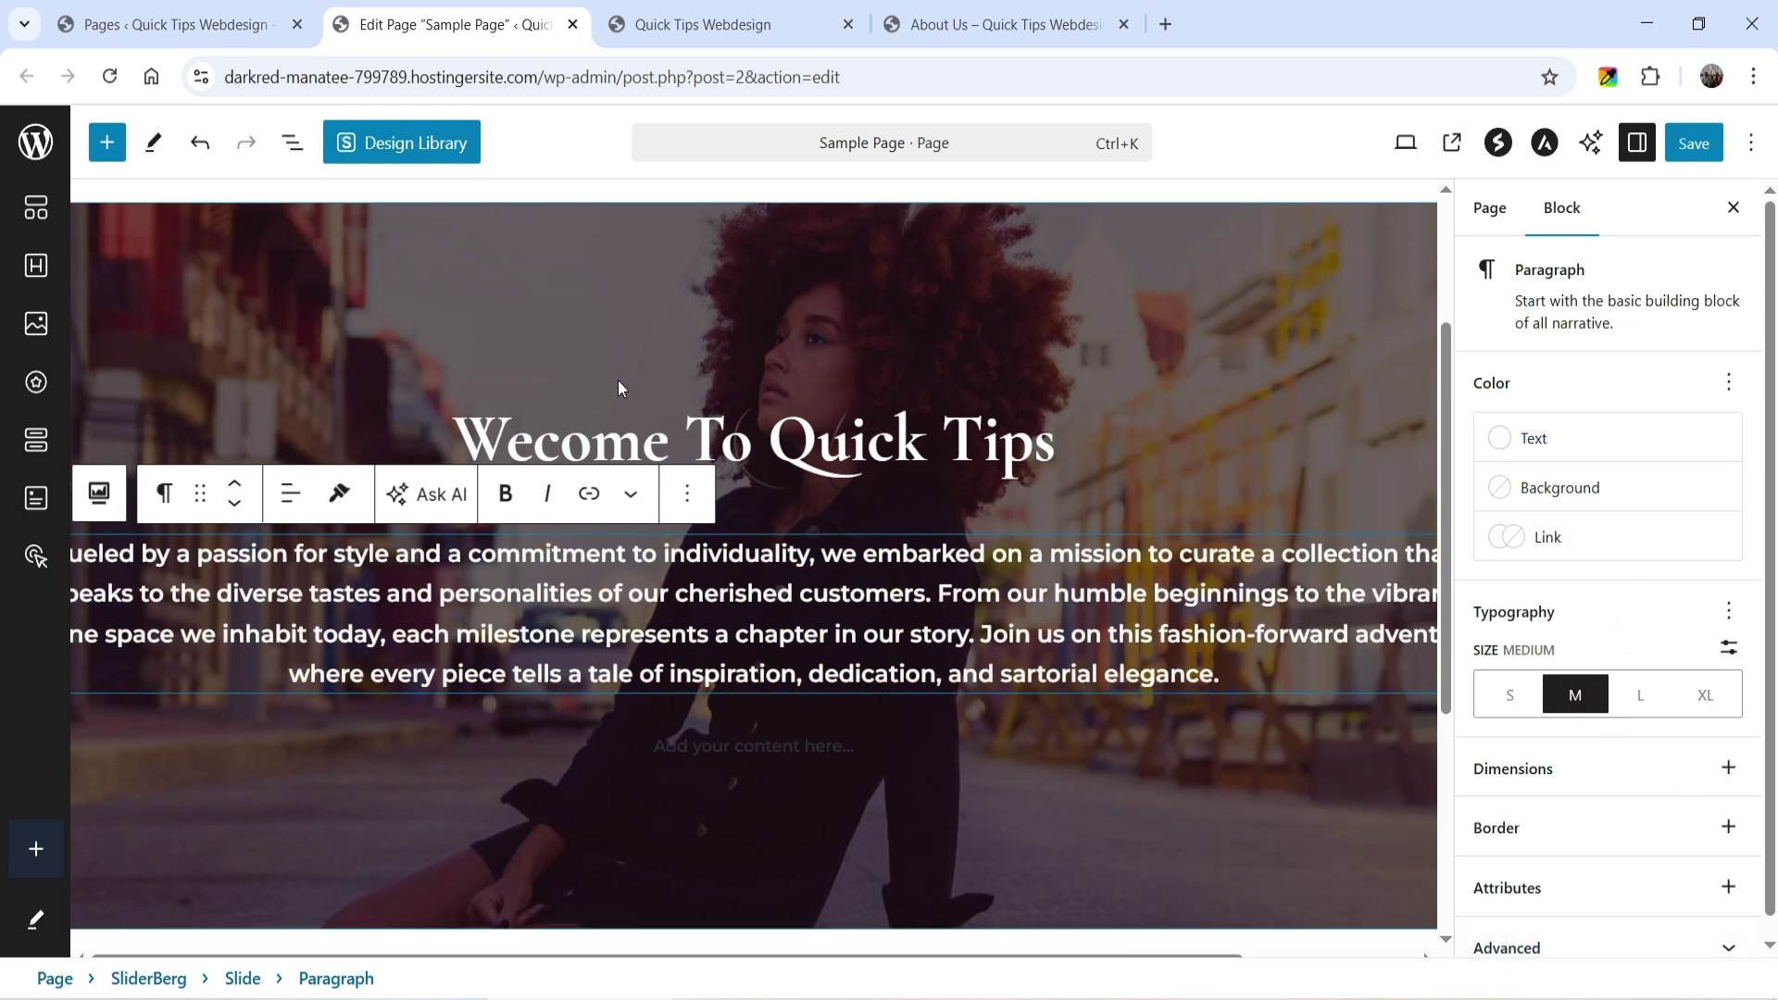
{"action": "left_click", "coordinate": [1732, 209]}
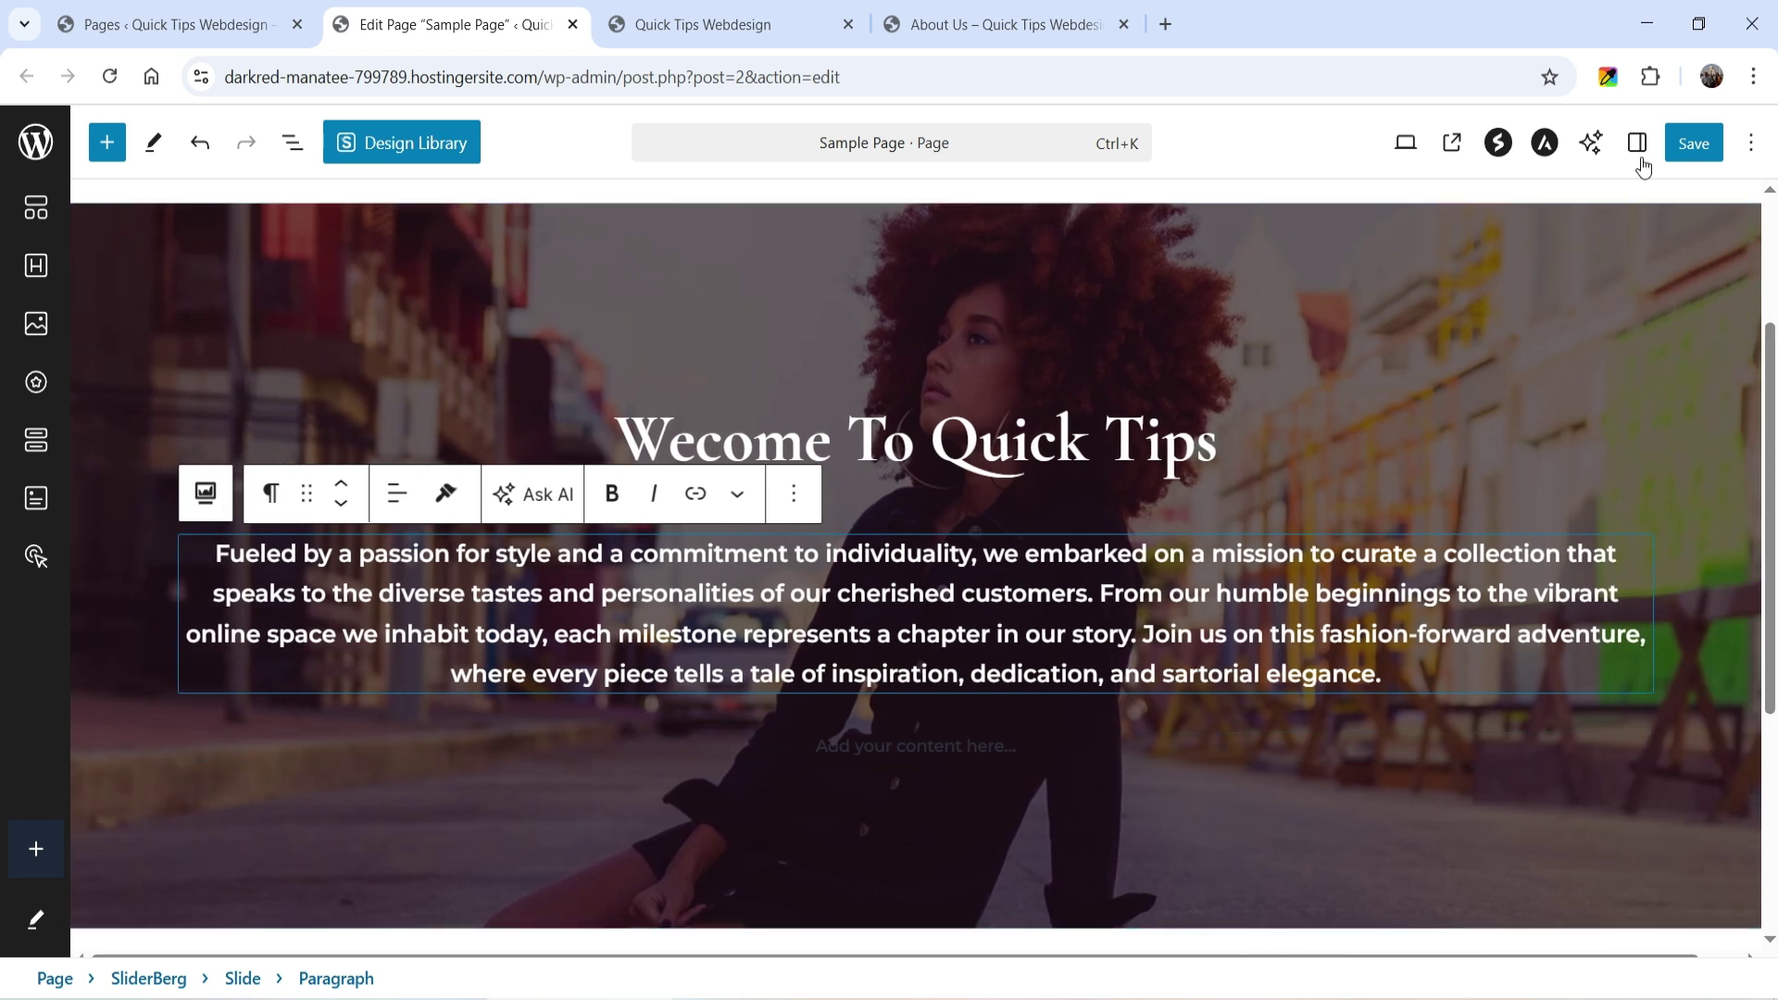
{"action": "left_click", "coordinate": [1638, 143]}
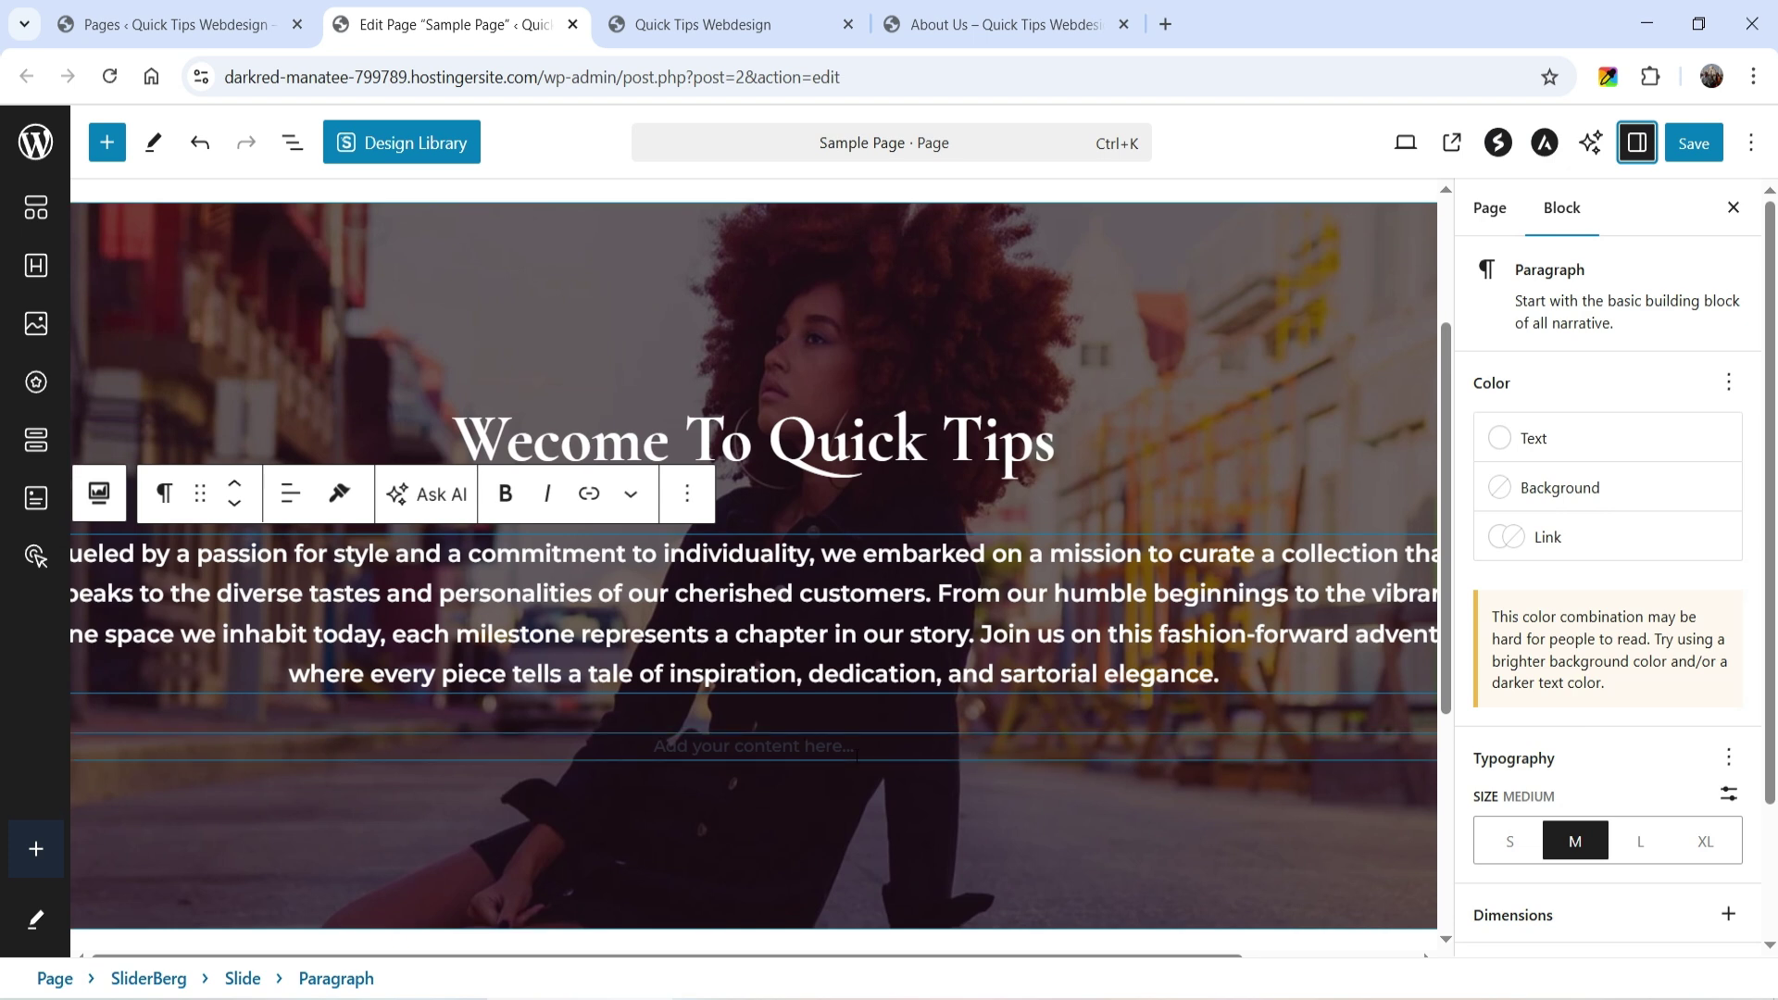
{"action": "left_click", "coordinate": [854, 756]}
Step: Place a Button block under the slide's paragraph
{"action": "left_click", "coordinate": [107, 143]}
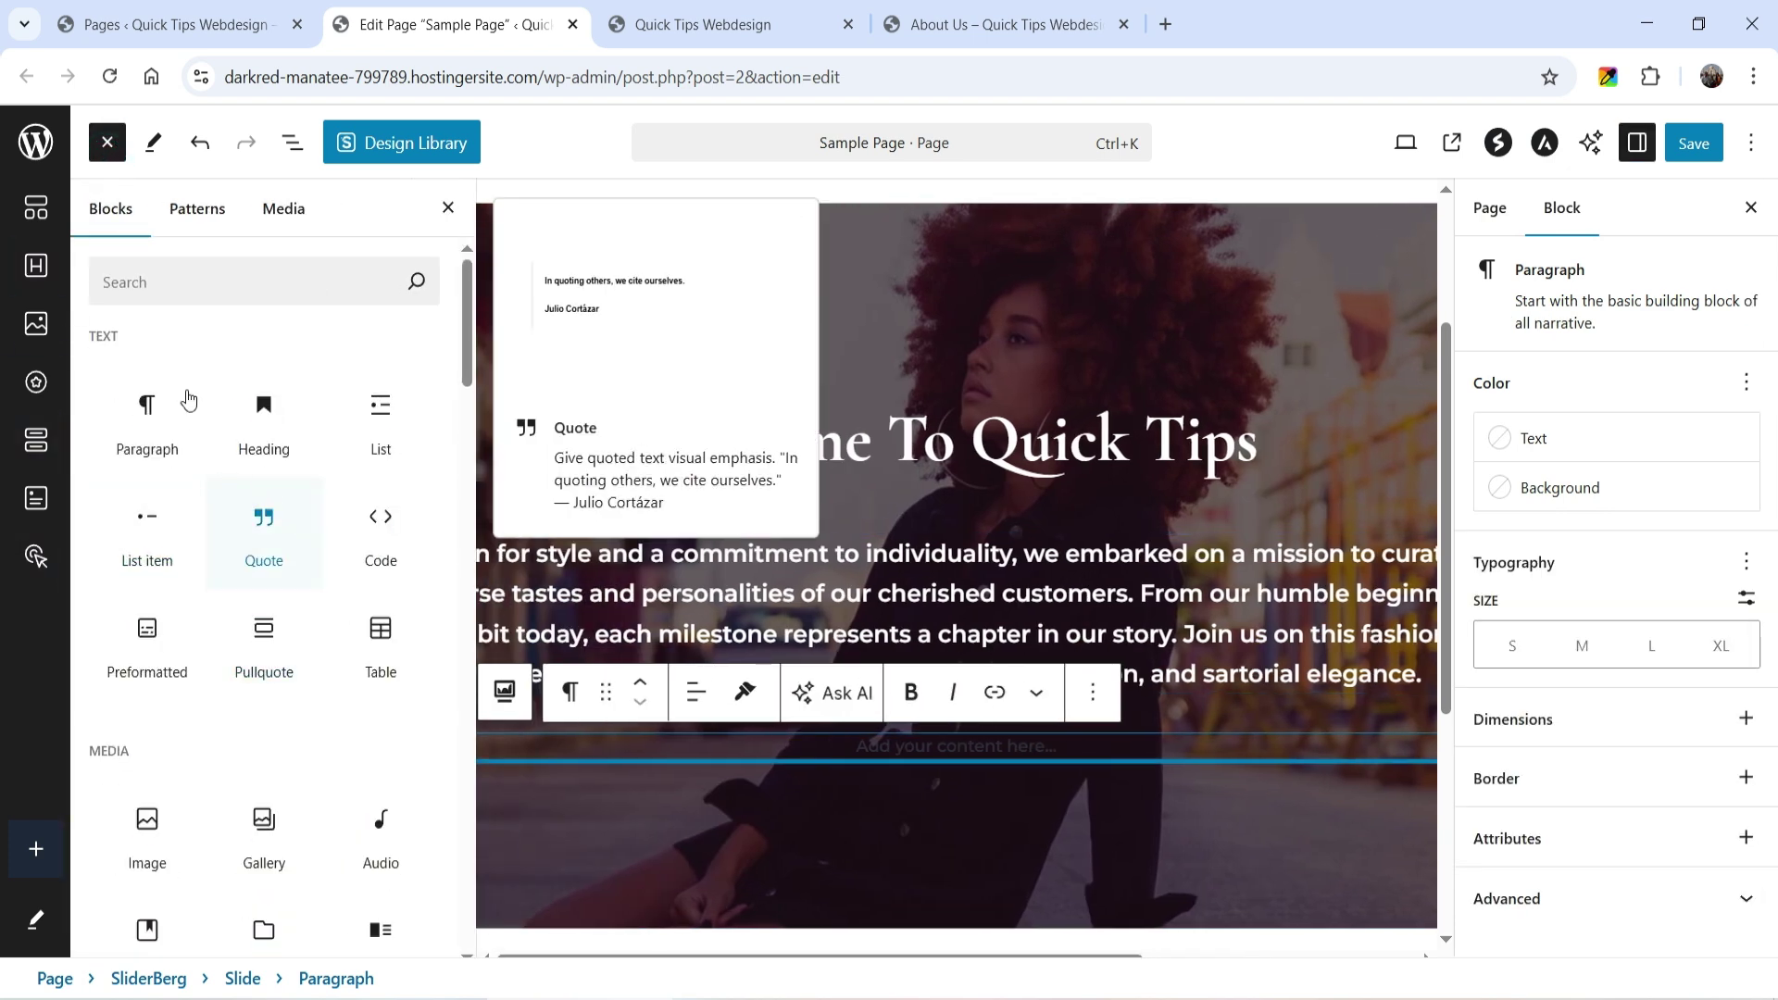
{"action": "left_click", "coordinate": [153, 279]}
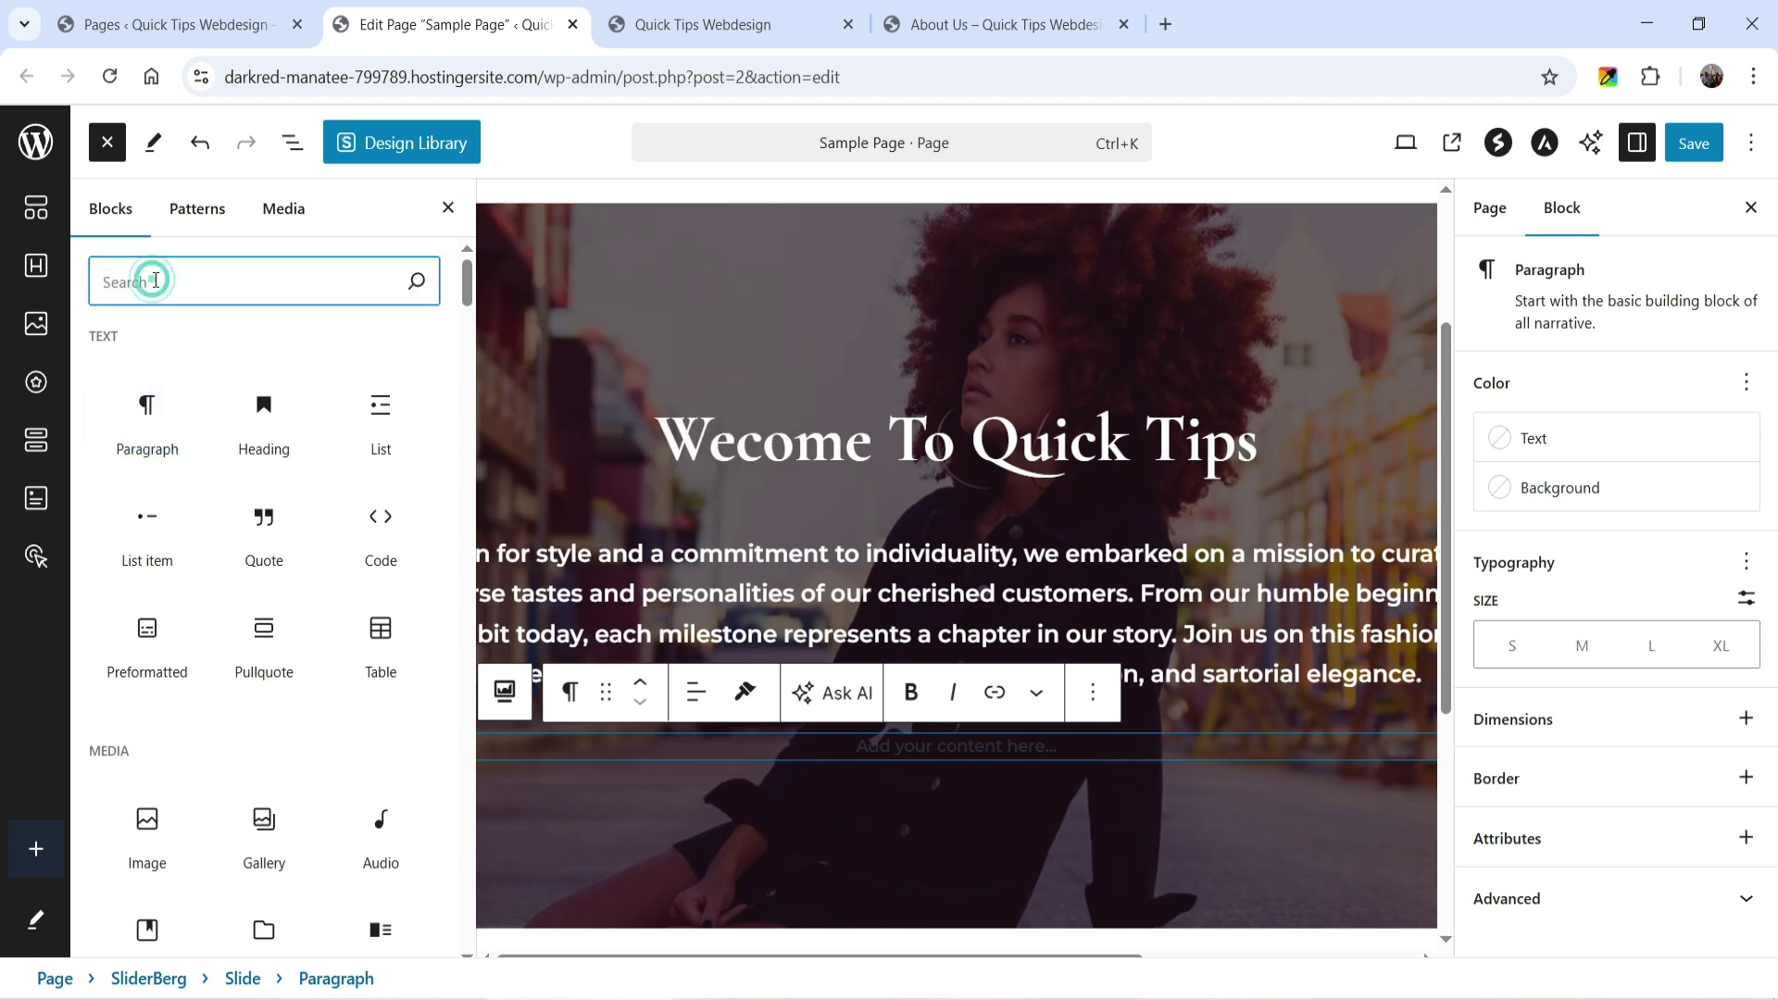
{"action": "type", "text": "butt"}
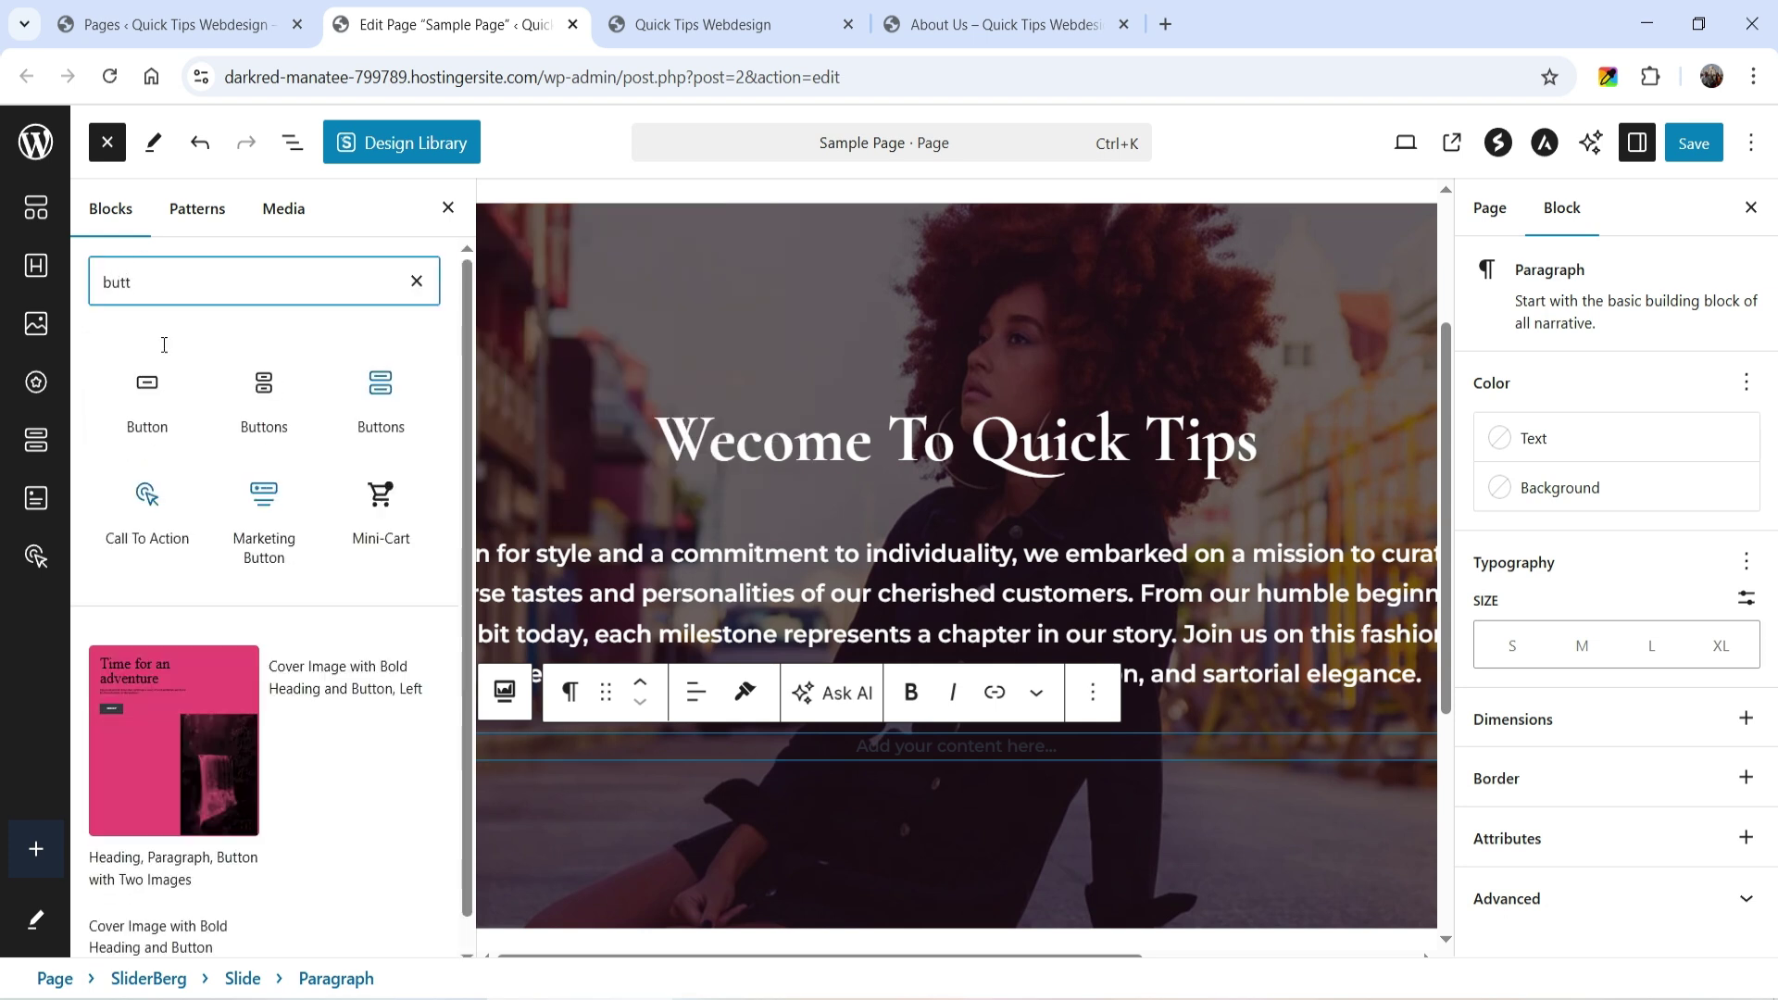
{"action": "left_click_drag", "start_coordinate": [146, 399], "coordinate": [902, 726]}
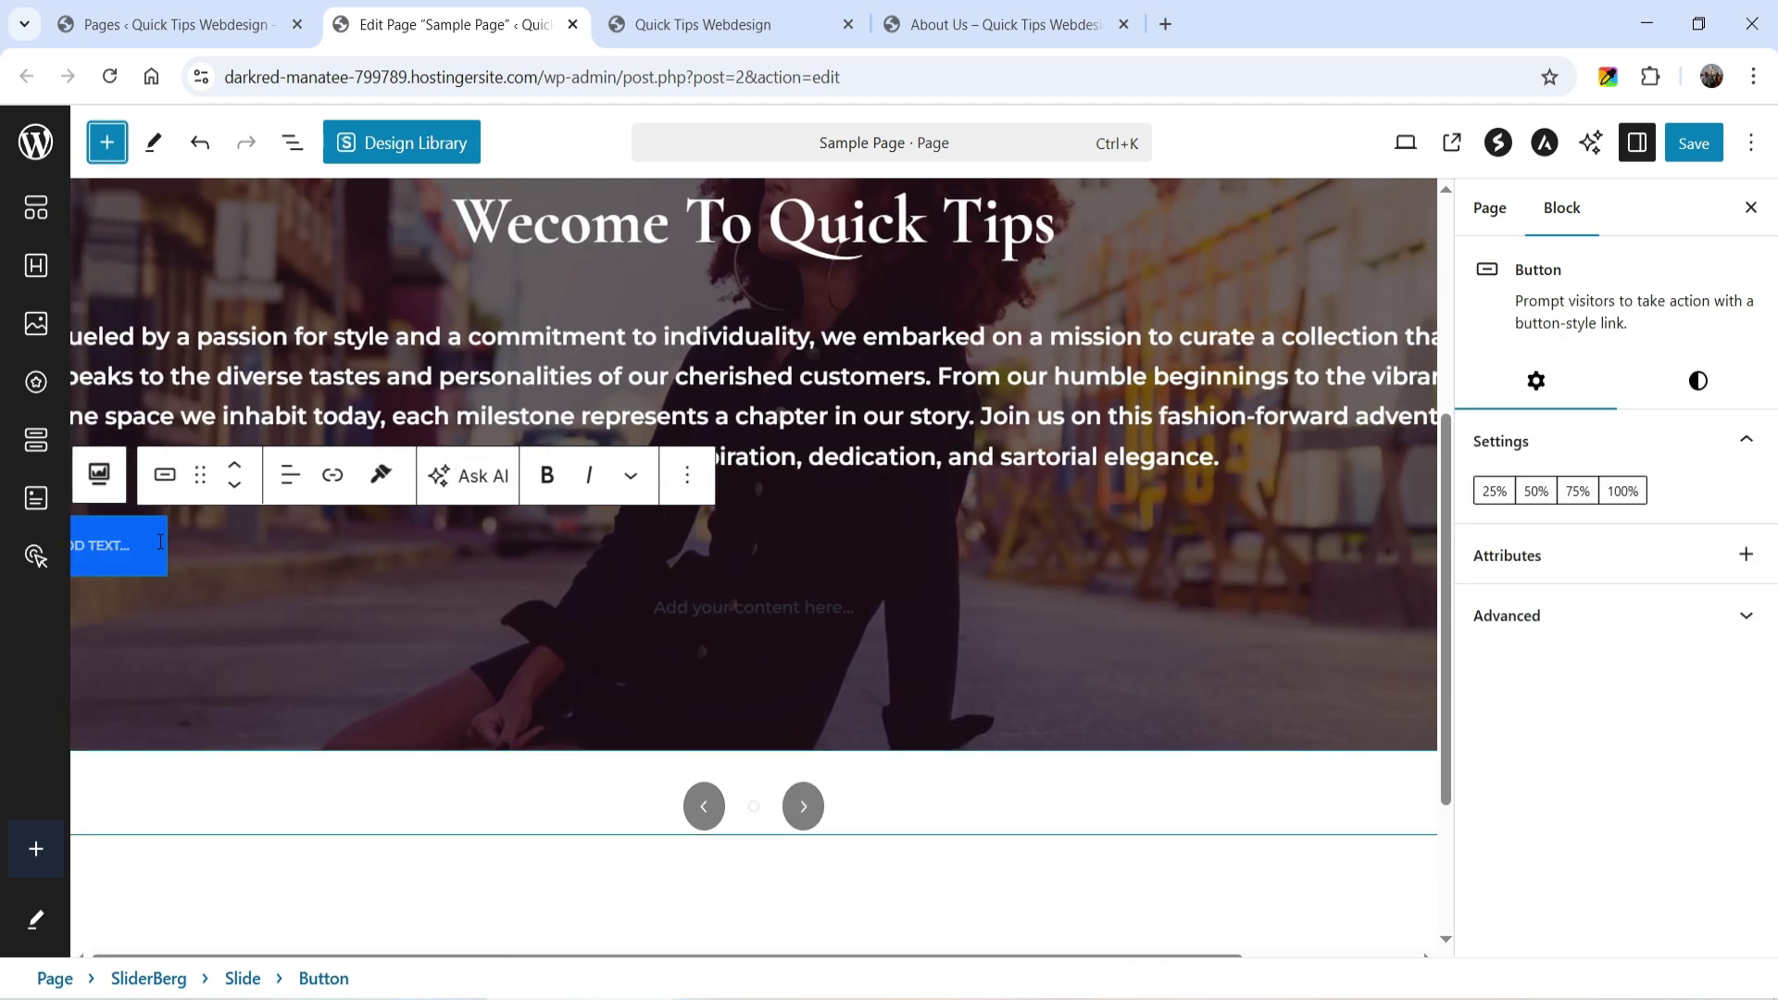
Step: Give the button a blue background, white text and the label 'Learn More'
{"action": "left_click", "coordinate": [1687, 389]}
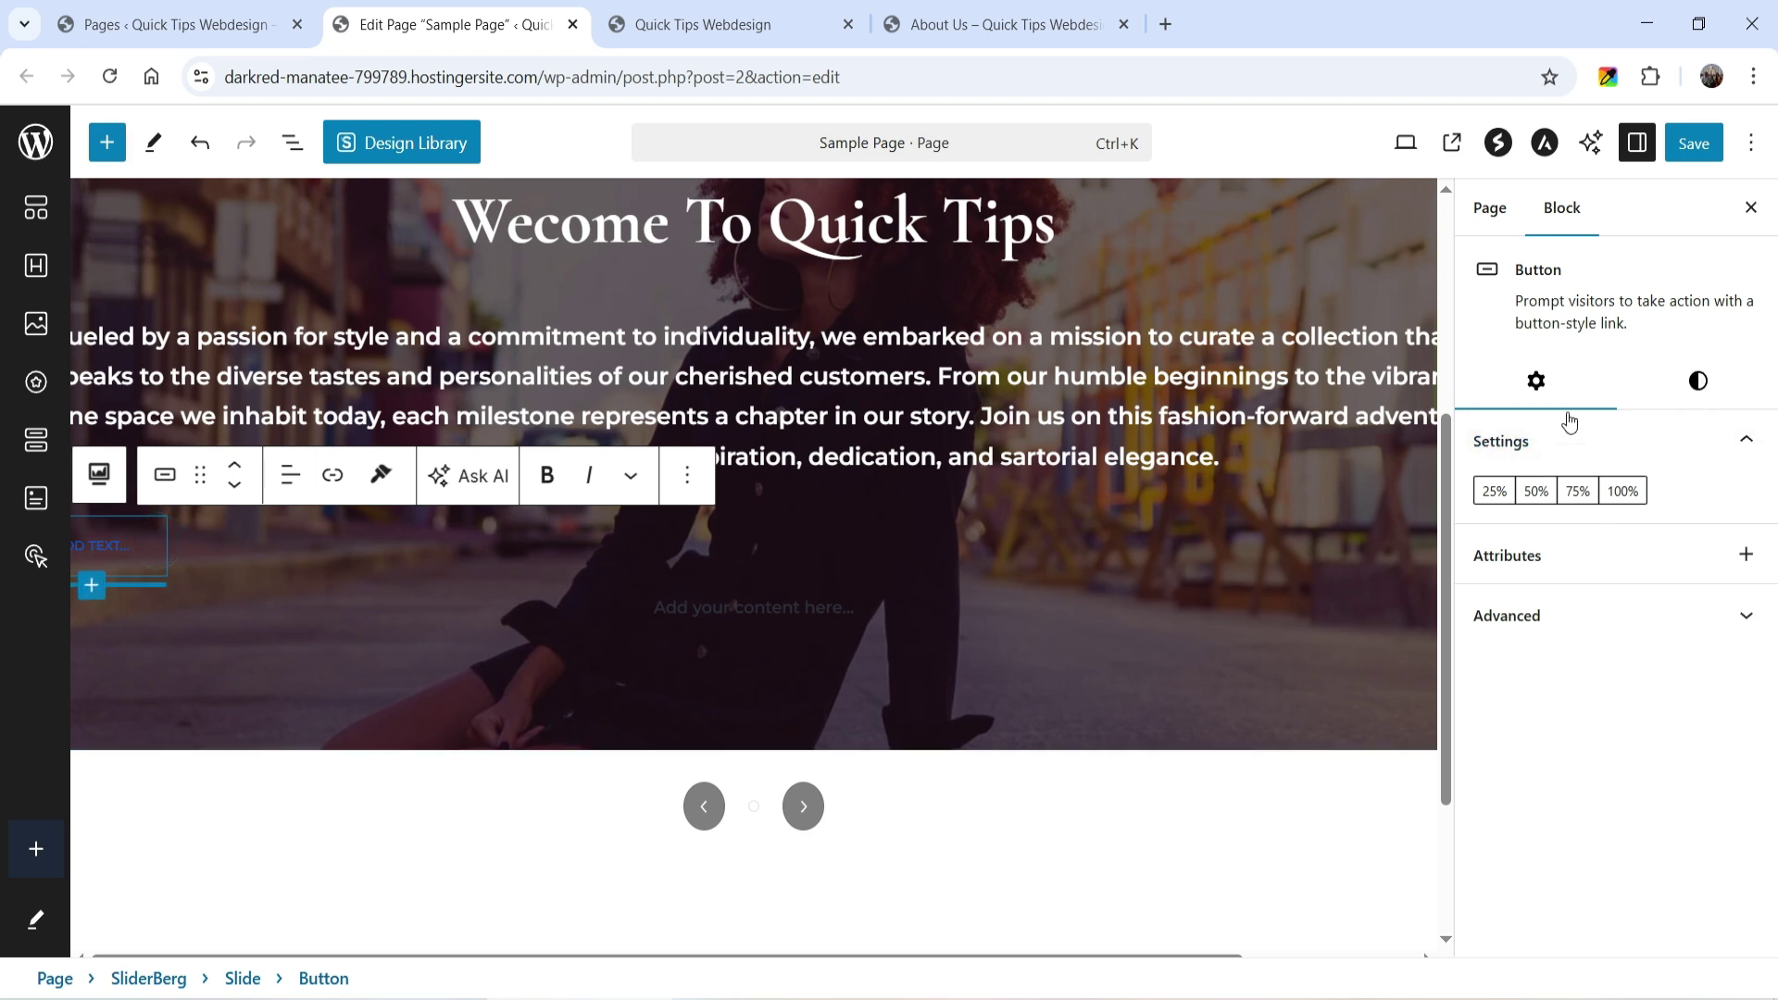
{"action": "left_click", "coordinate": [1530, 676]}
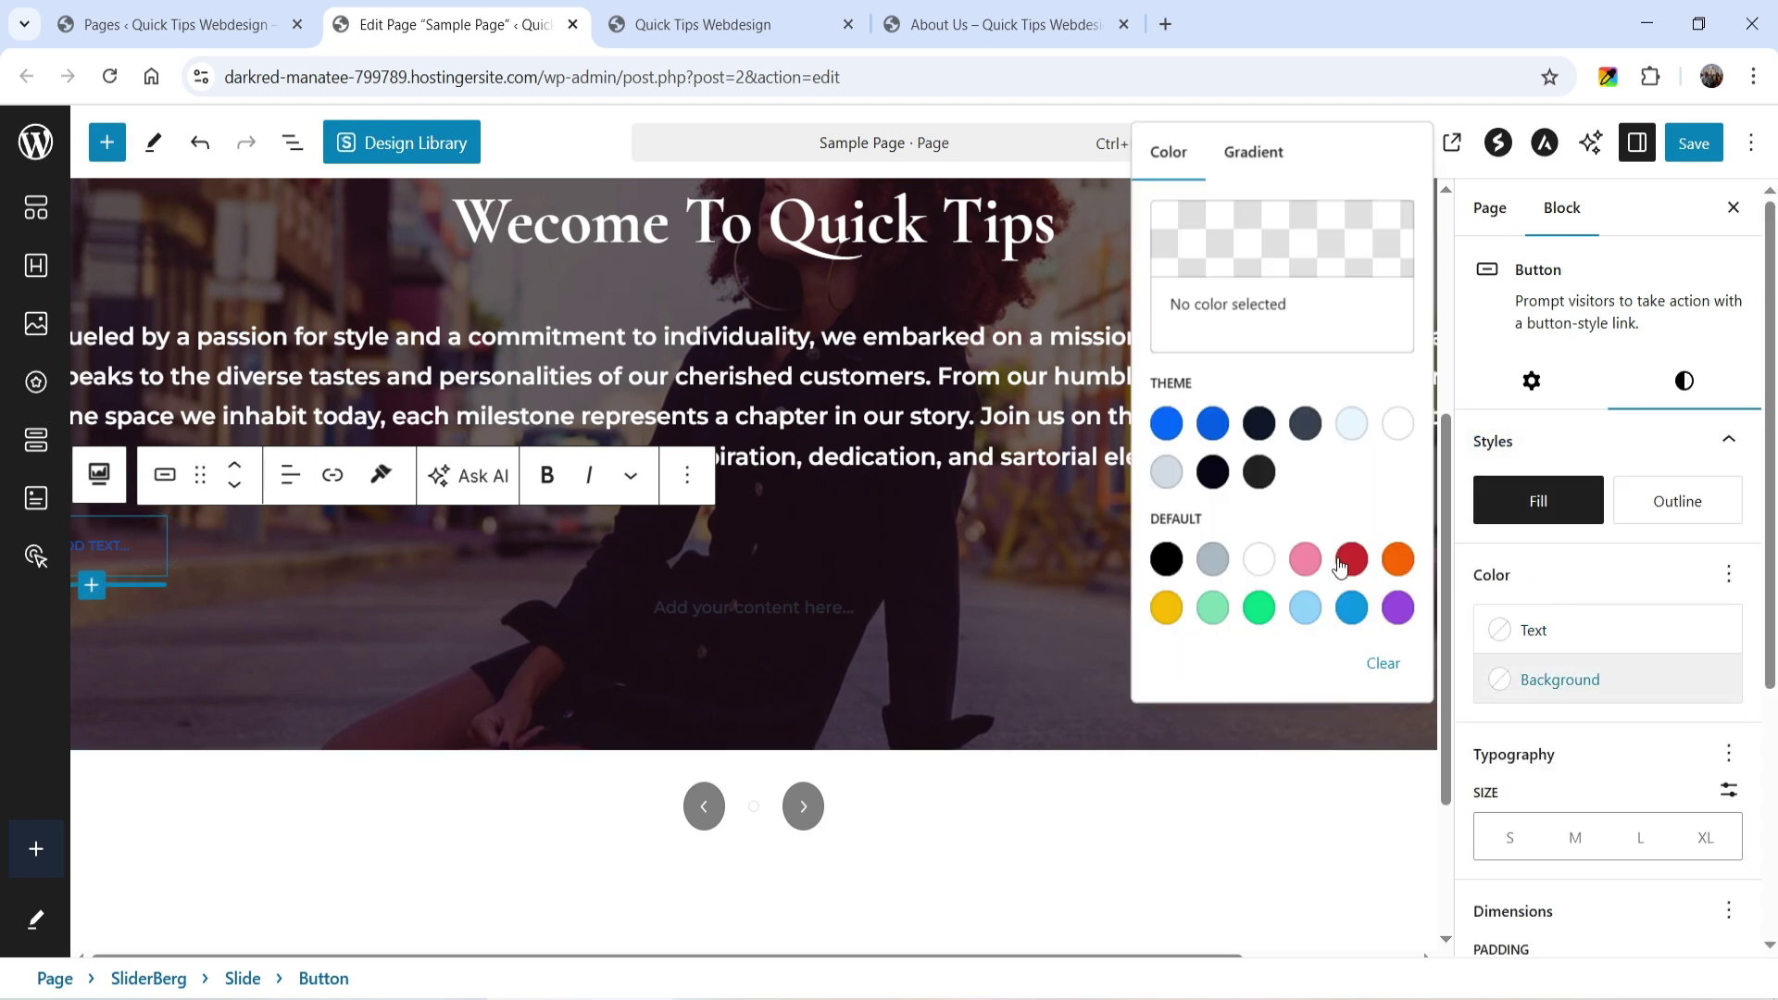
{"action": "left_click", "coordinate": [1170, 426]}
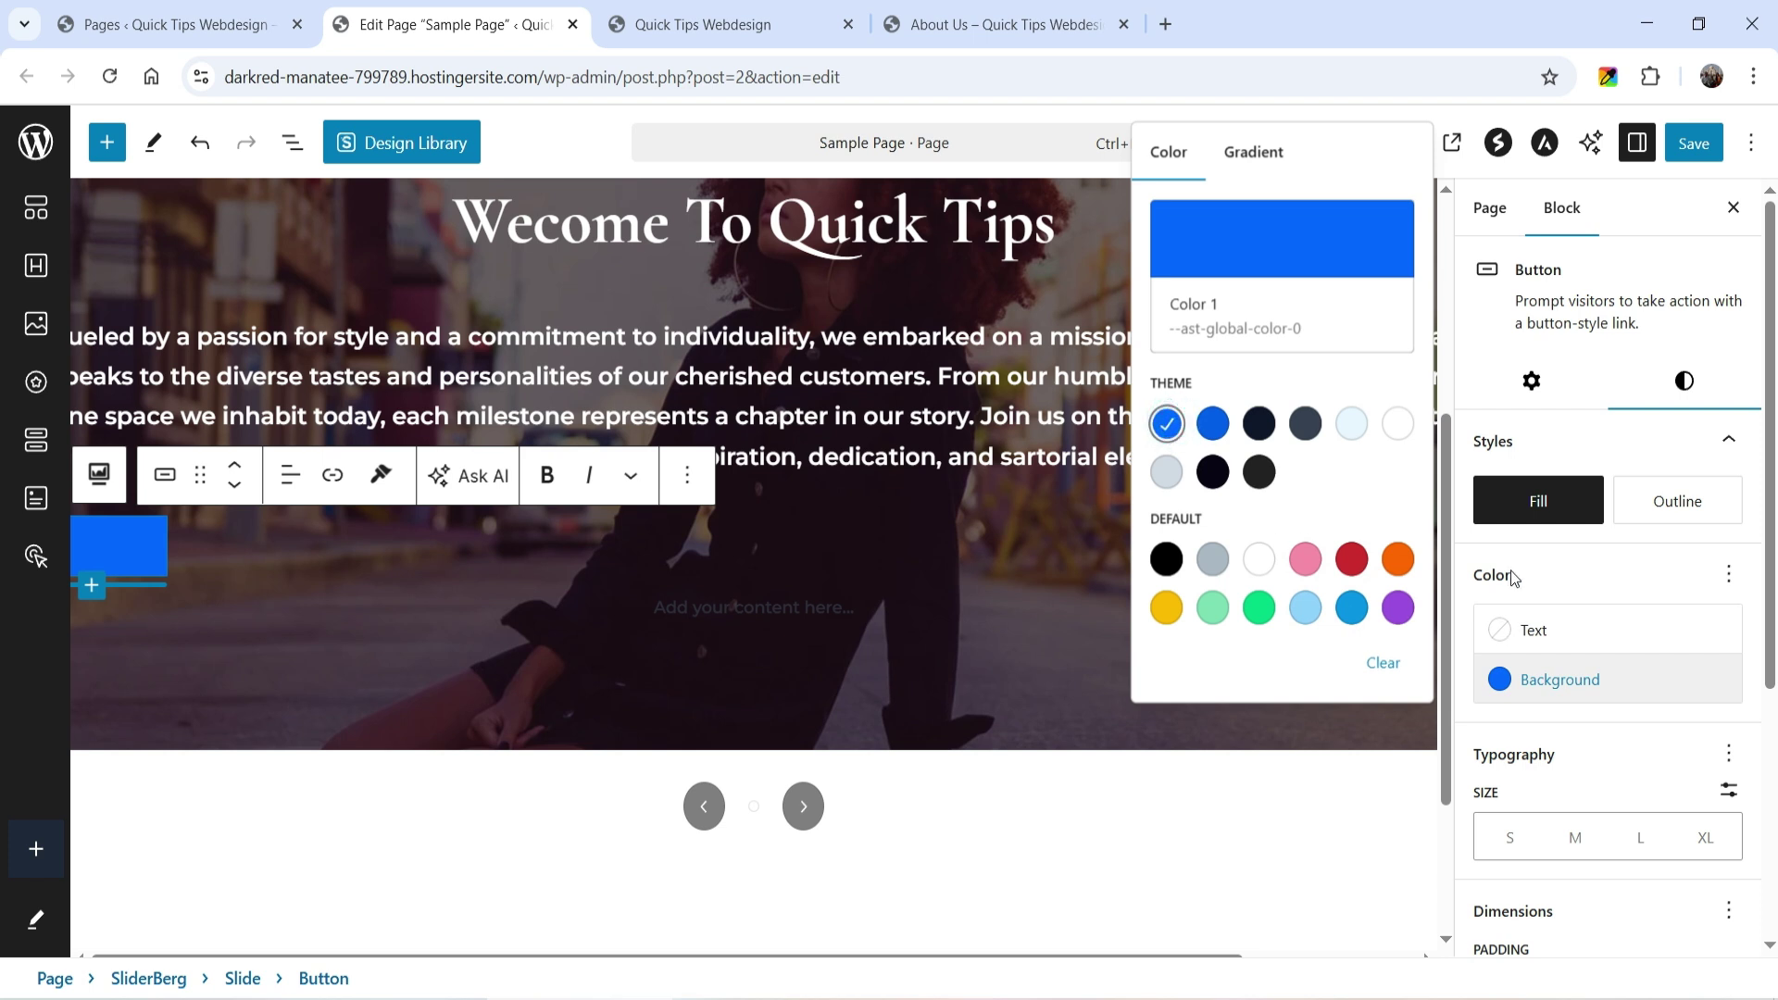
{"action": "left_click", "coordinate": [1510, 630]}
{"action": "left_click", "coordinate": [1259, 510]}
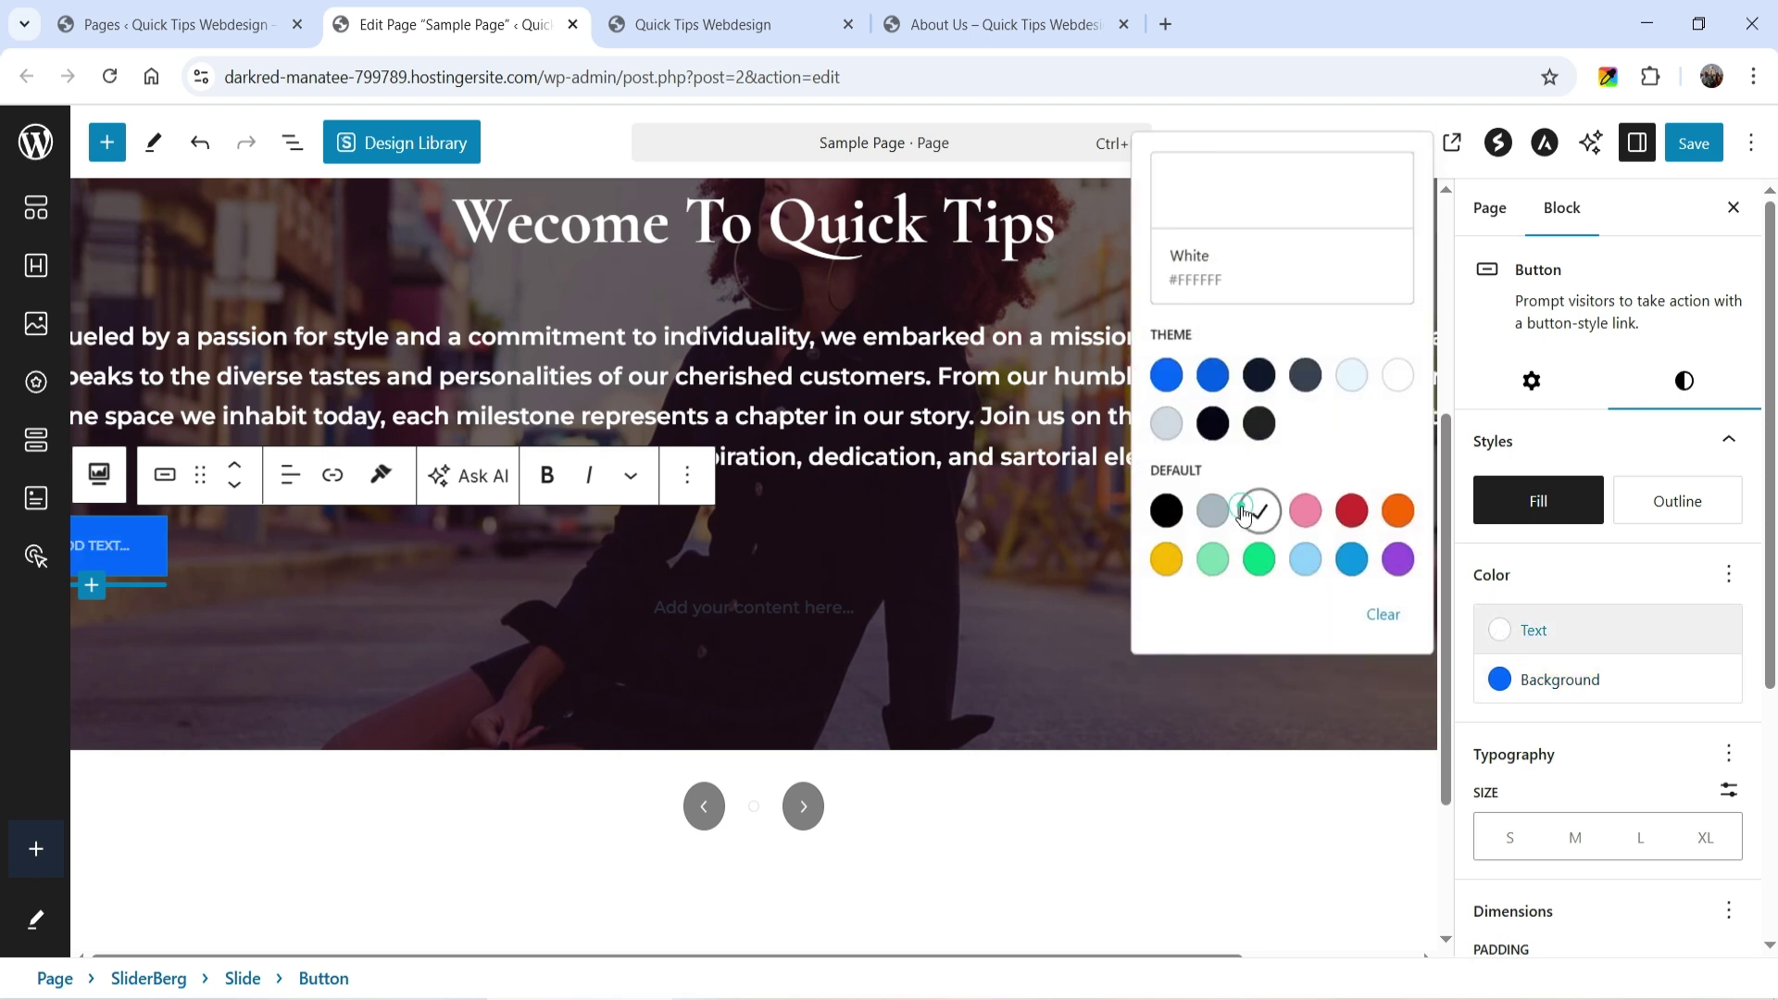
{"action": "left_click", "coordinate": [143, 533]}
{"action": "left_click", "coordinate": [290, 475]}
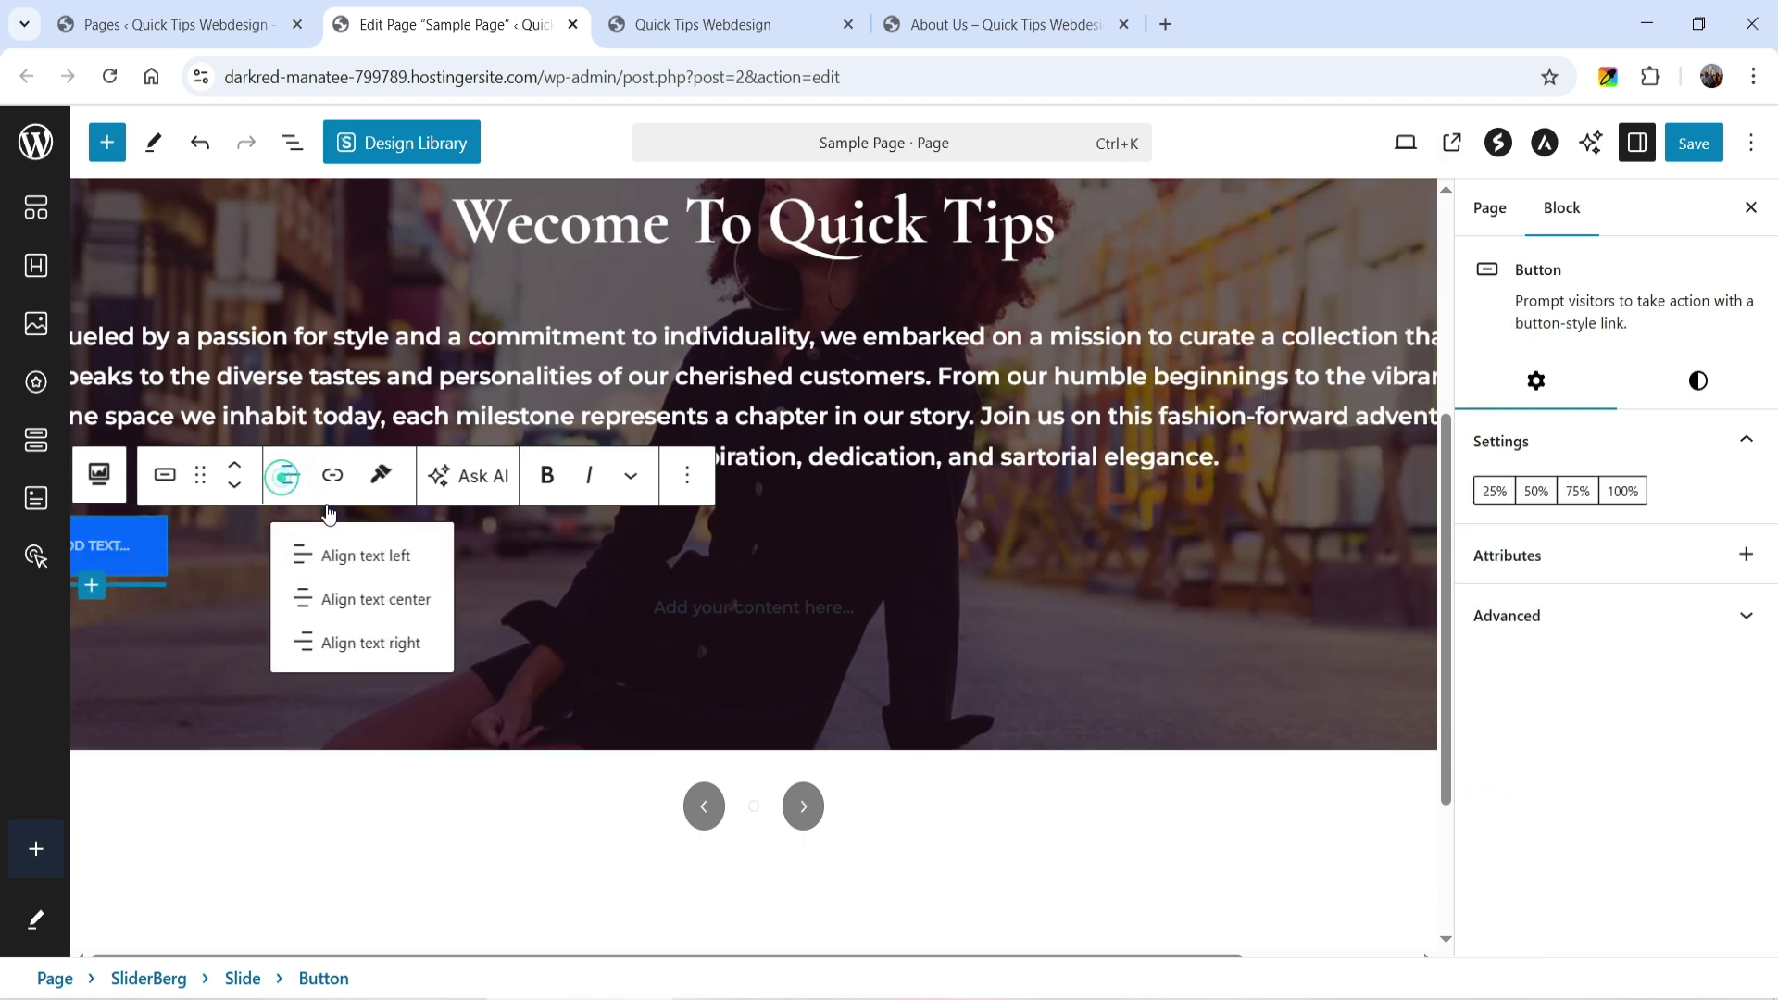
{"action": "left_click", "coordinate": [1637, 142]}
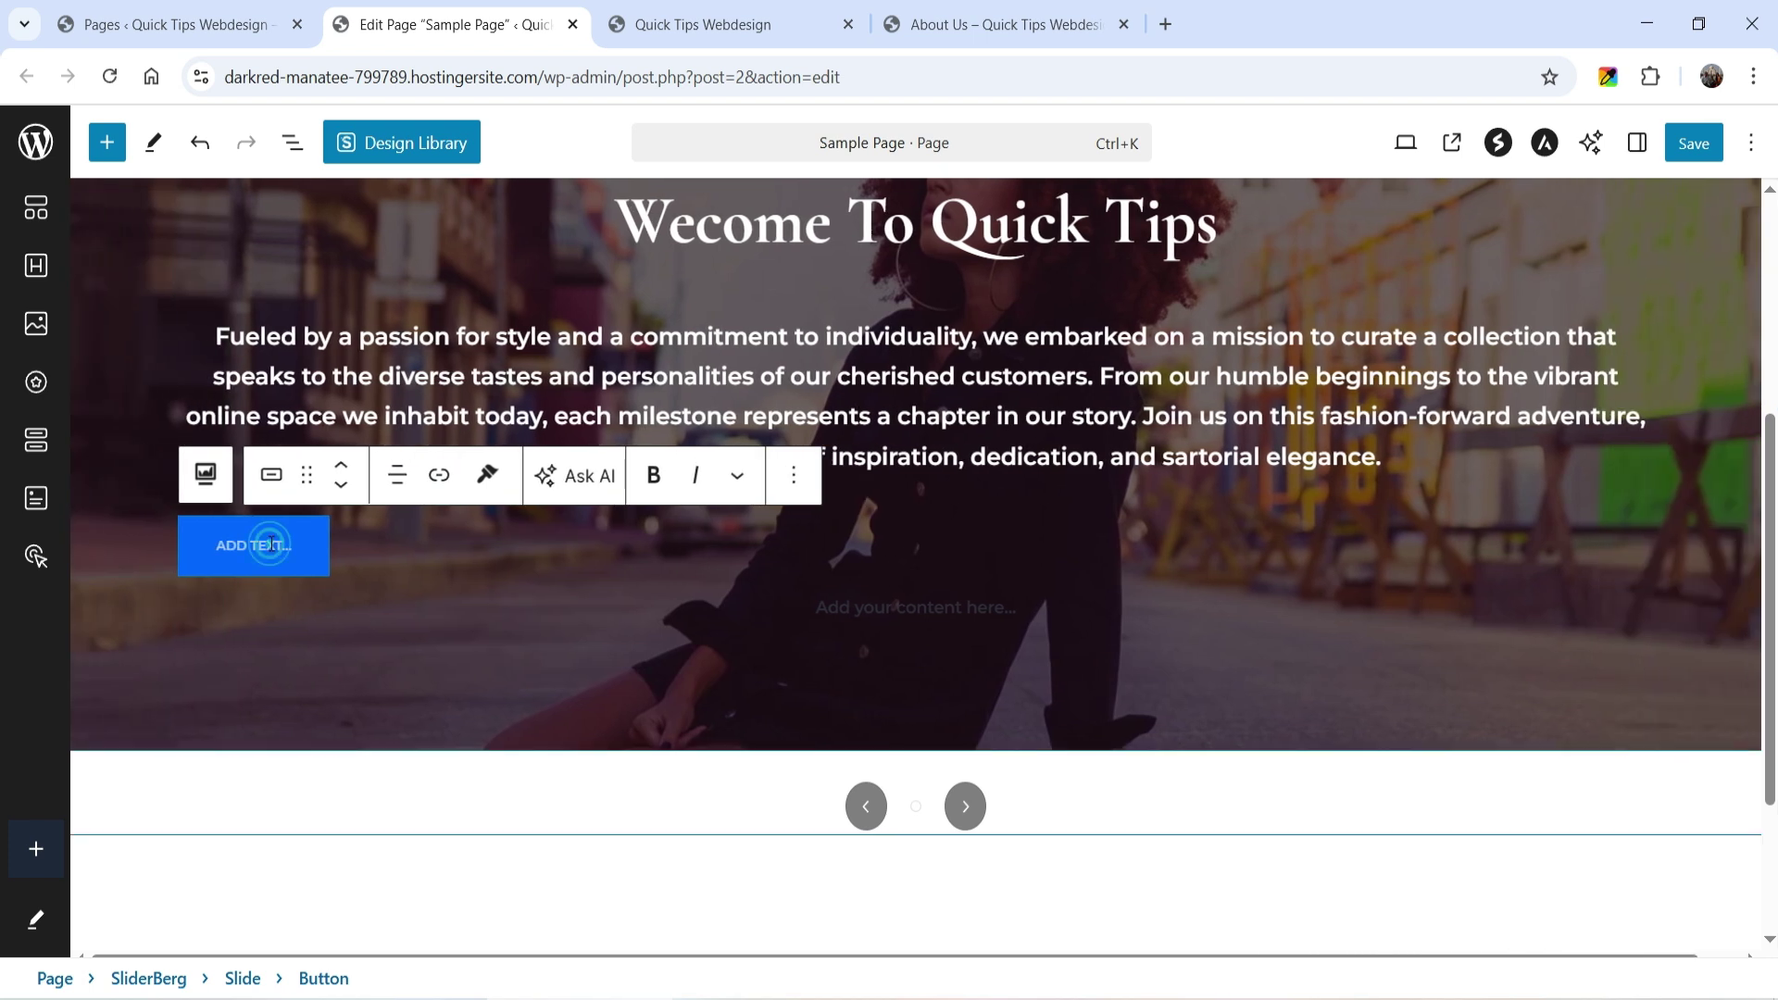
{"action": "type", "text": "Le"}
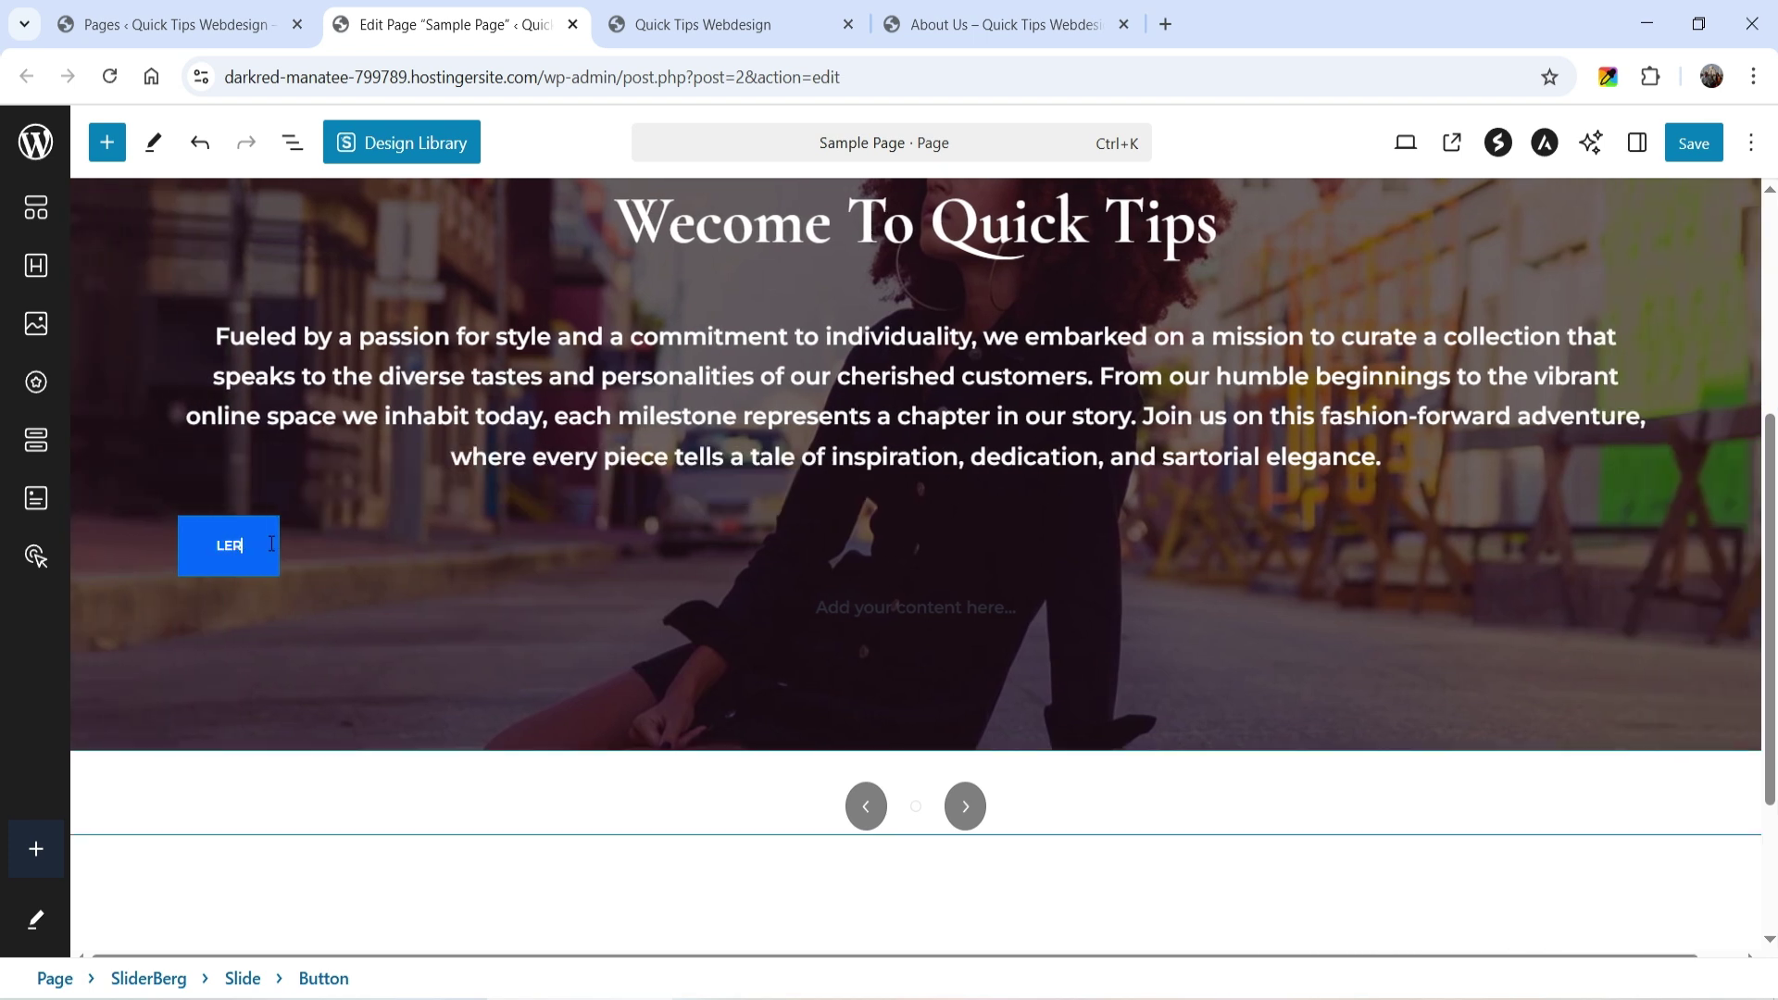
{"action": "type", "text": "arn M"}
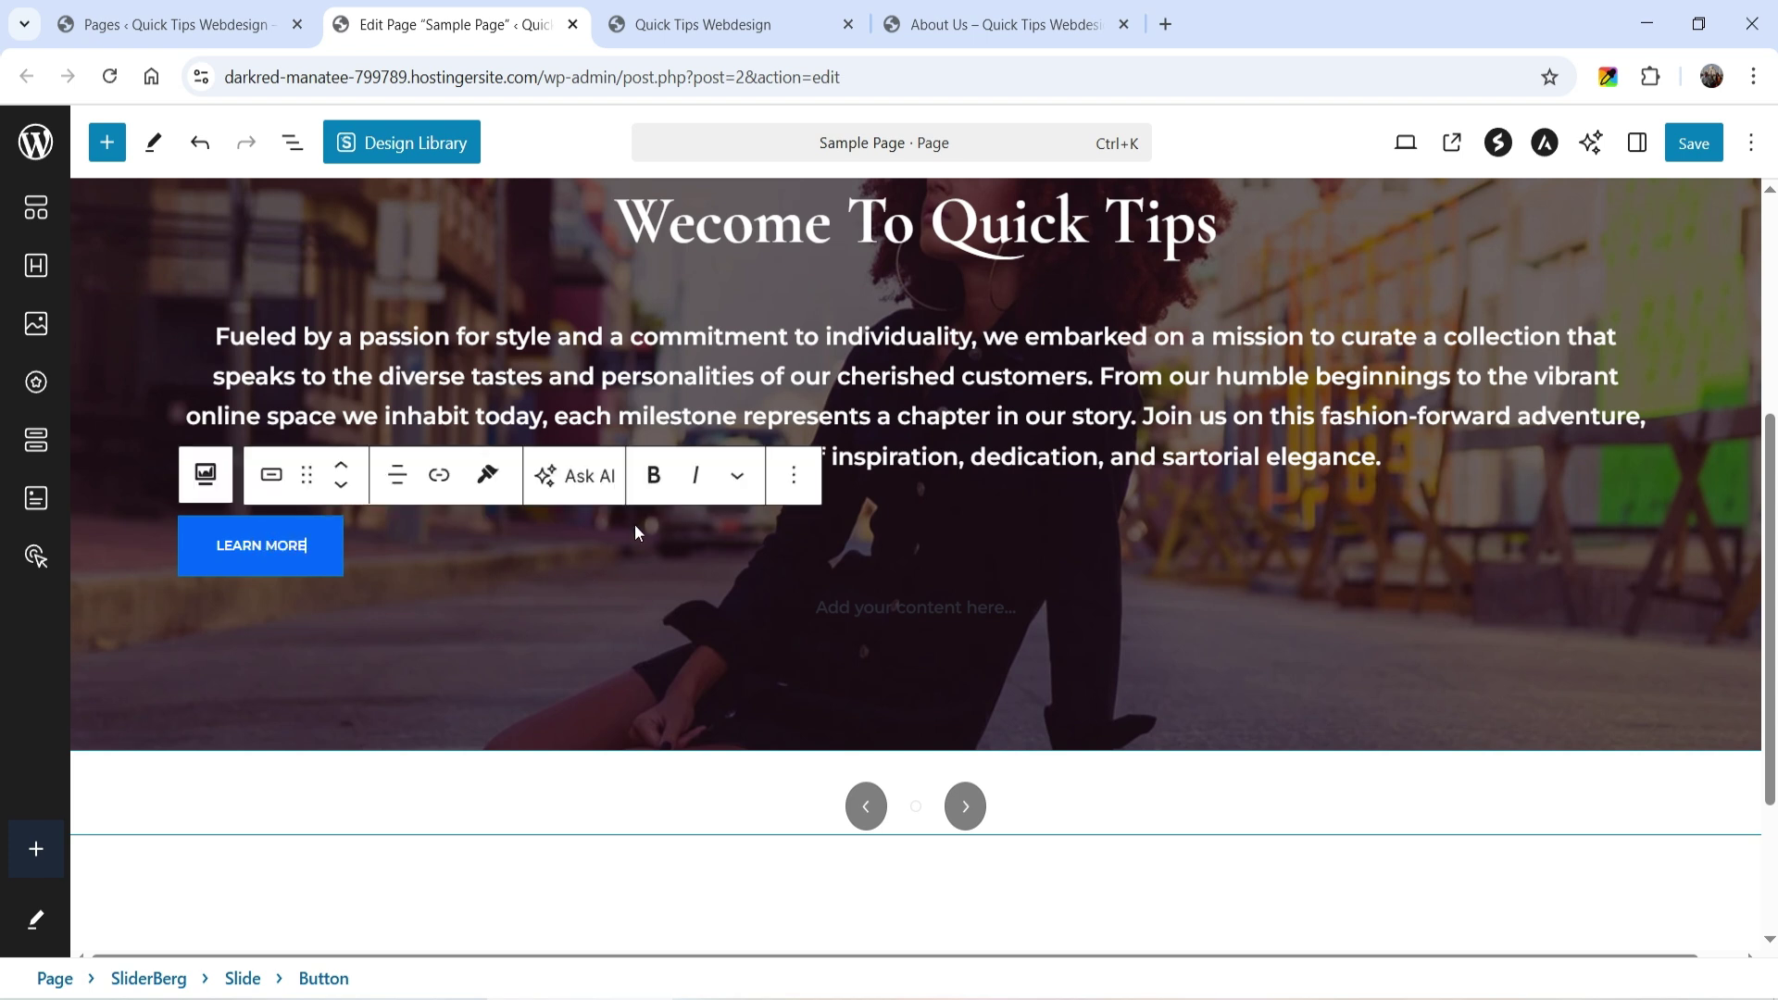
Step: Left-align the description paragraph and the heading
{"action": "left_click", "coordinate": [794, 380]}
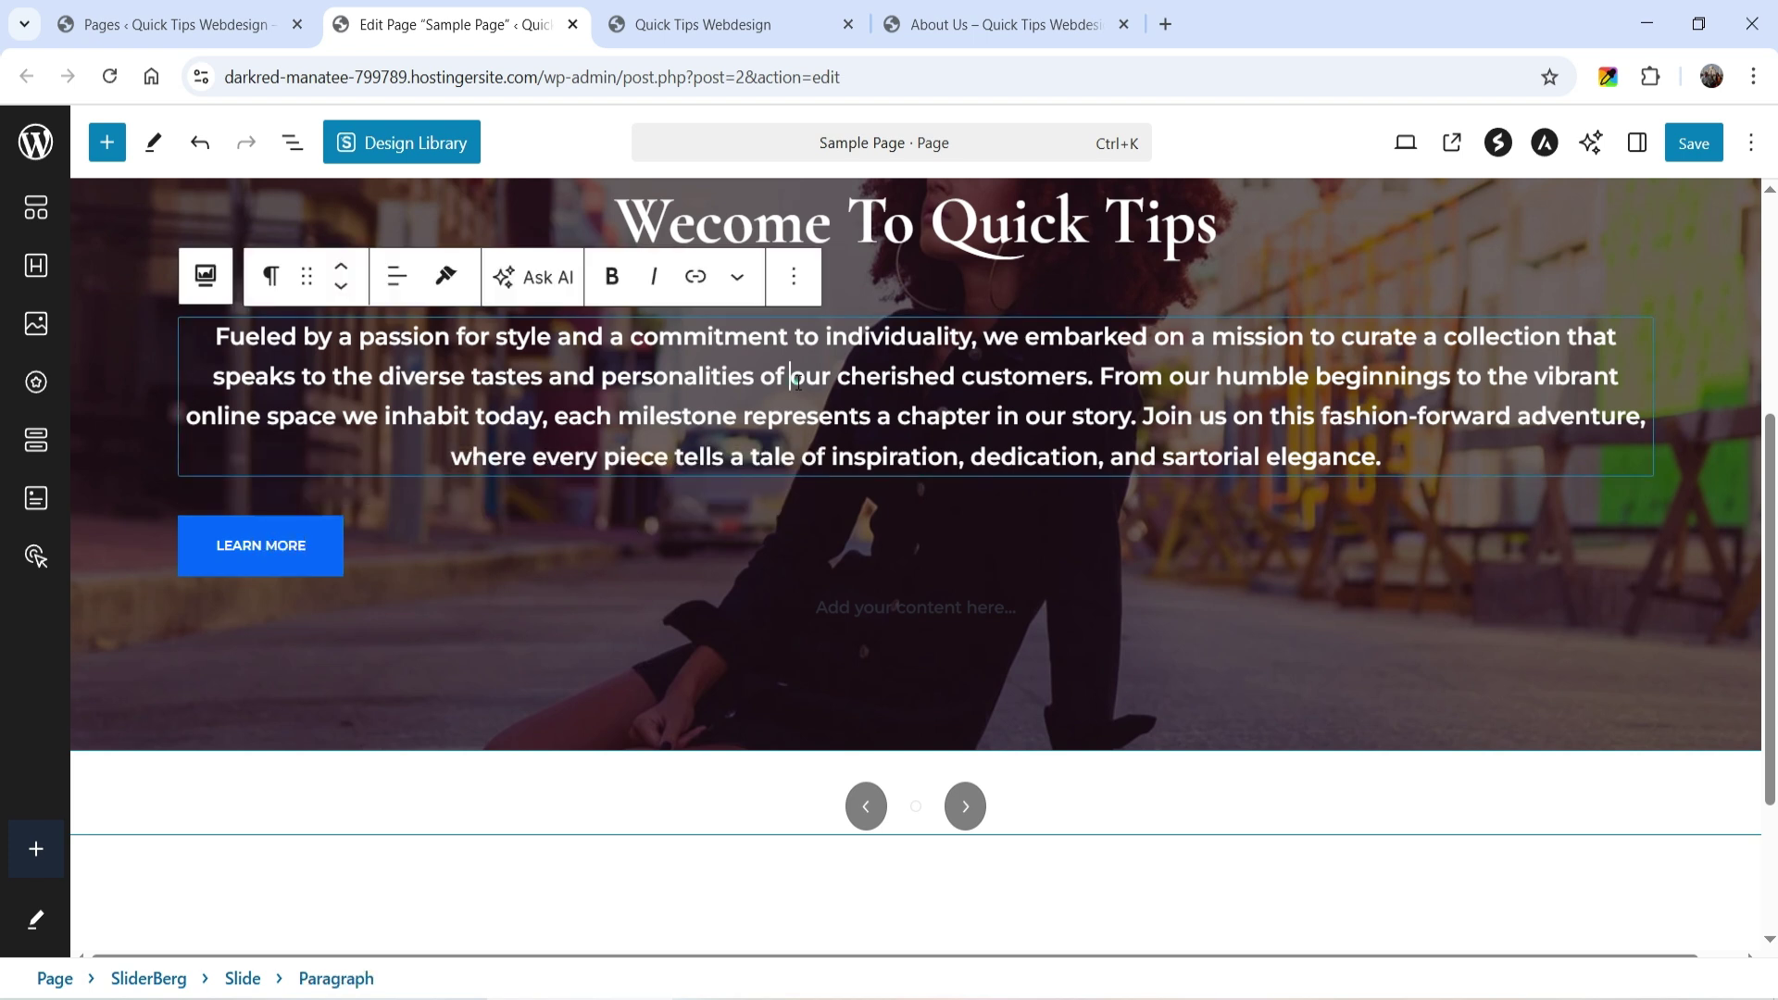
{"action": "left_click", "coordinate": [396, 276]}
{"action": "left_click", "coordinate": [440, 363]}
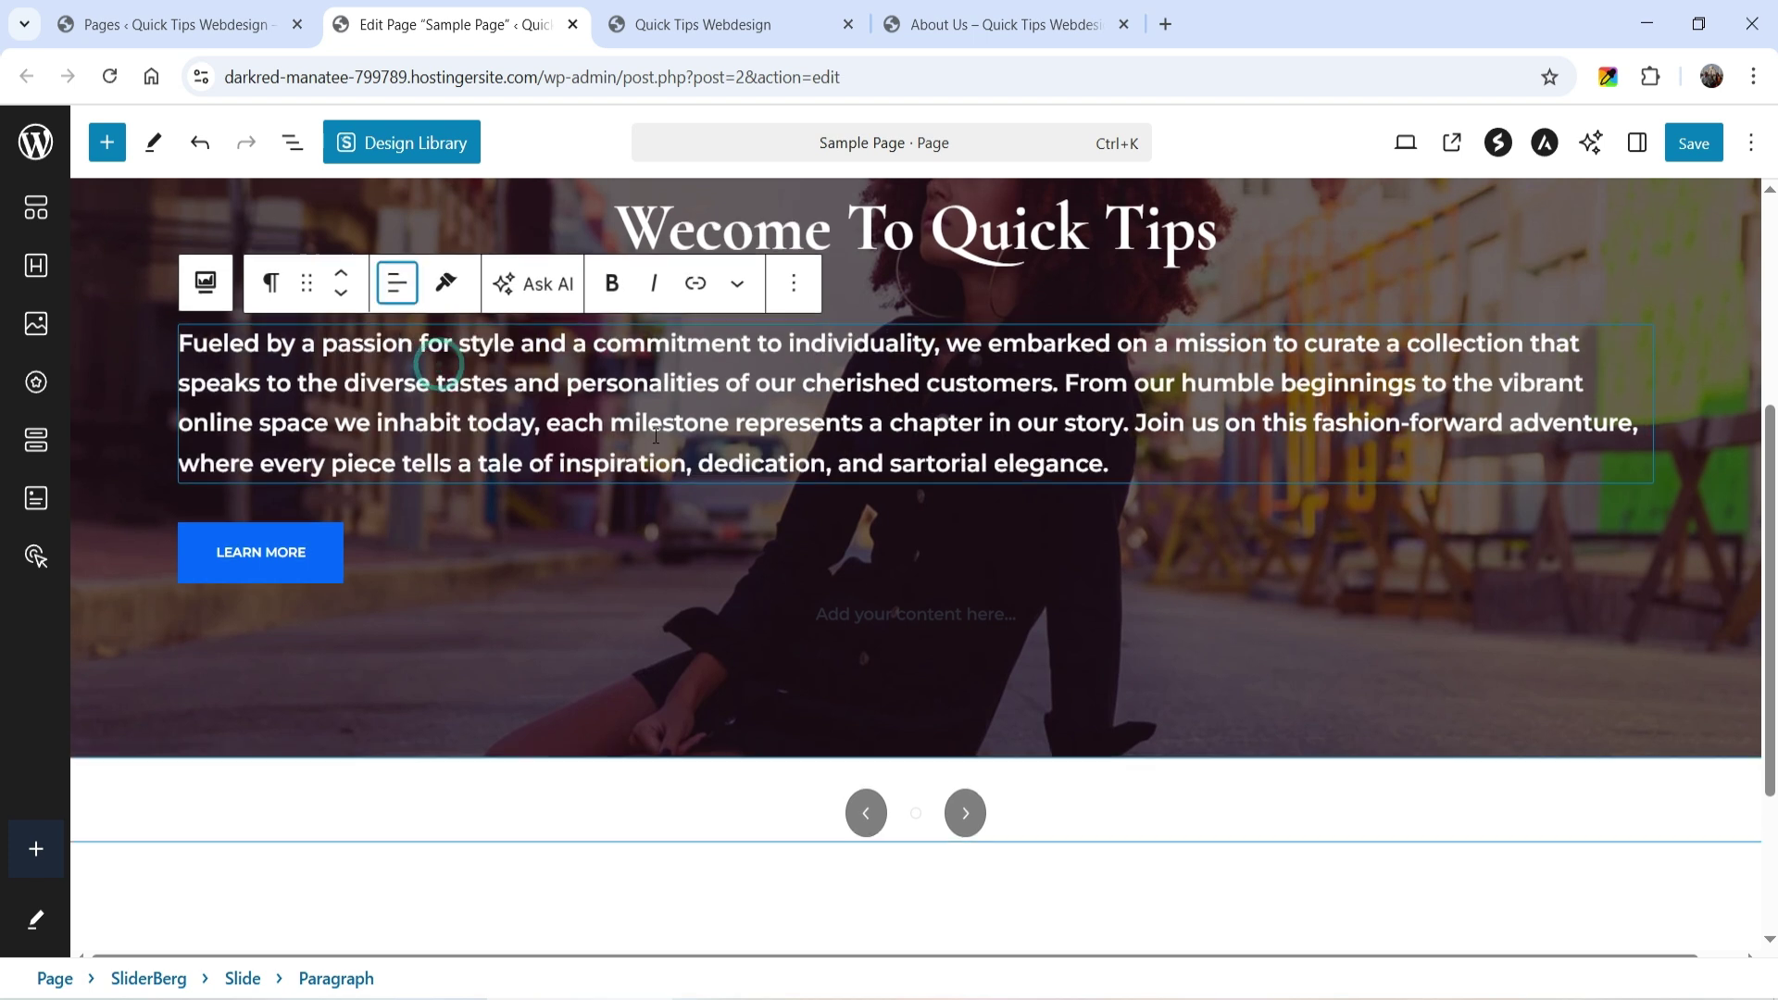
{"action": "scroll", "coordinate": [940, 525], "scroll_direction": "up", "scroll_amount": 3}
{"action": "left_click", "coordinate": [959, 488]}
{"action": "left_click", "coordinate": [463, 392]}
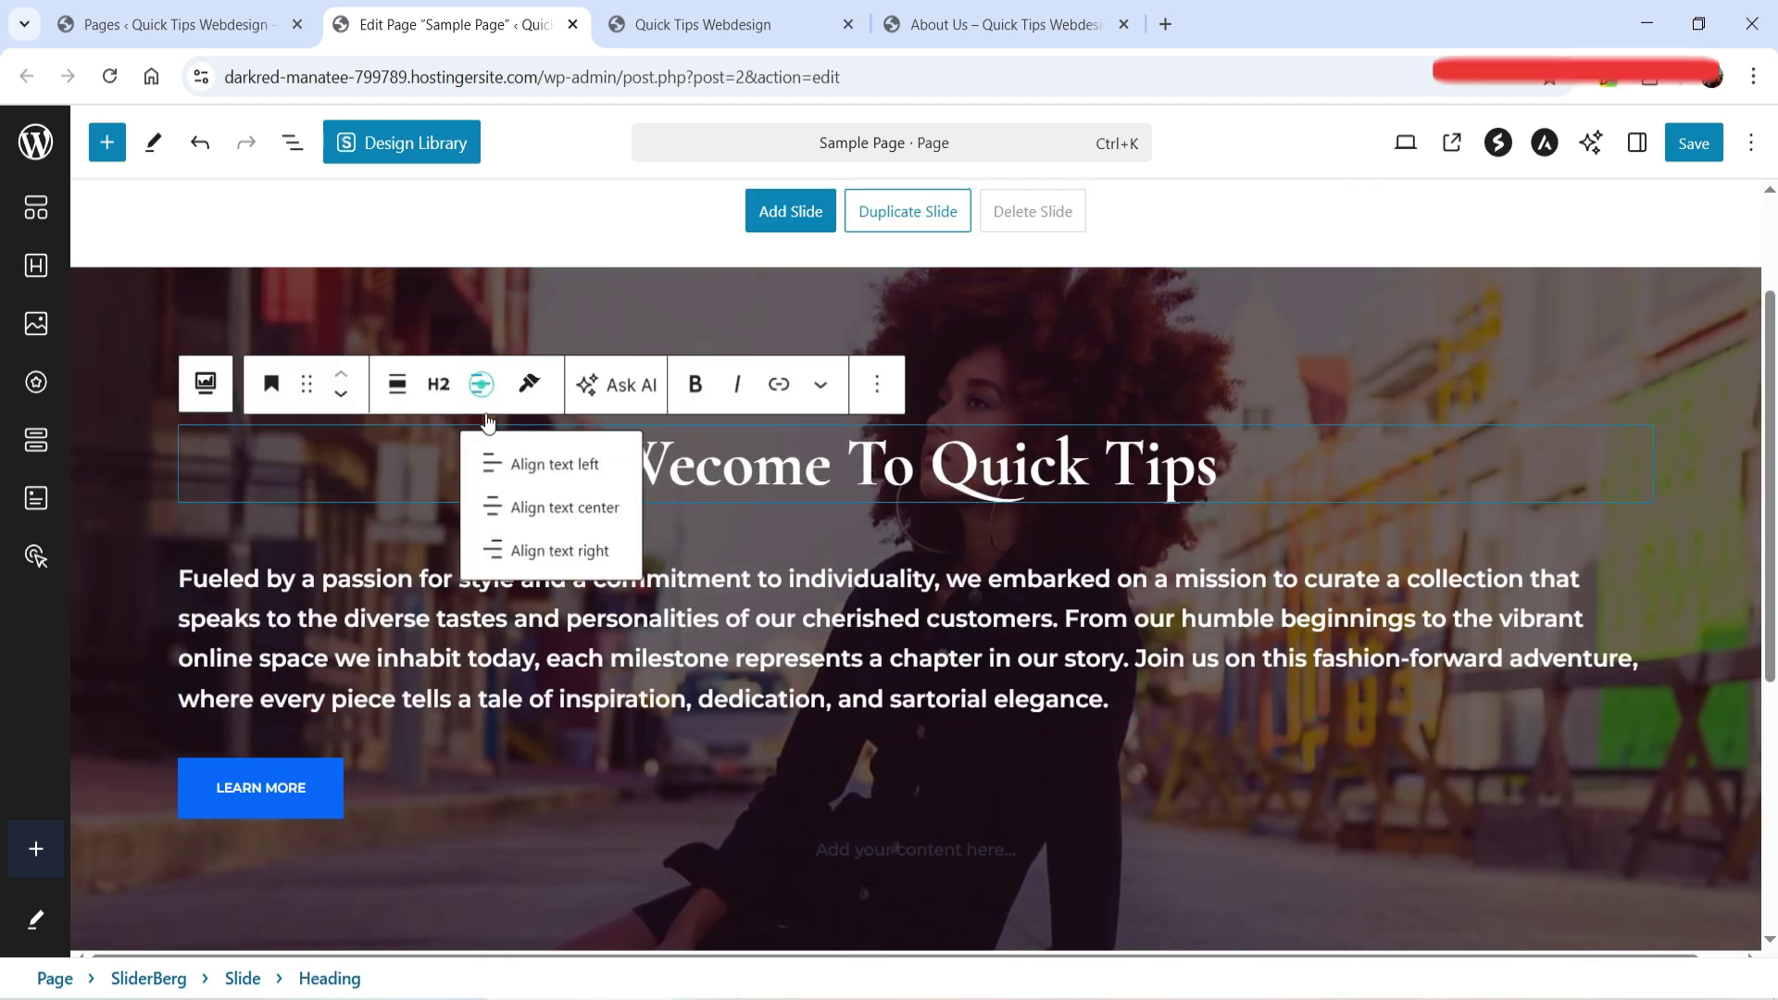
{"action": "left_click", "coordinate": [504, 464]}
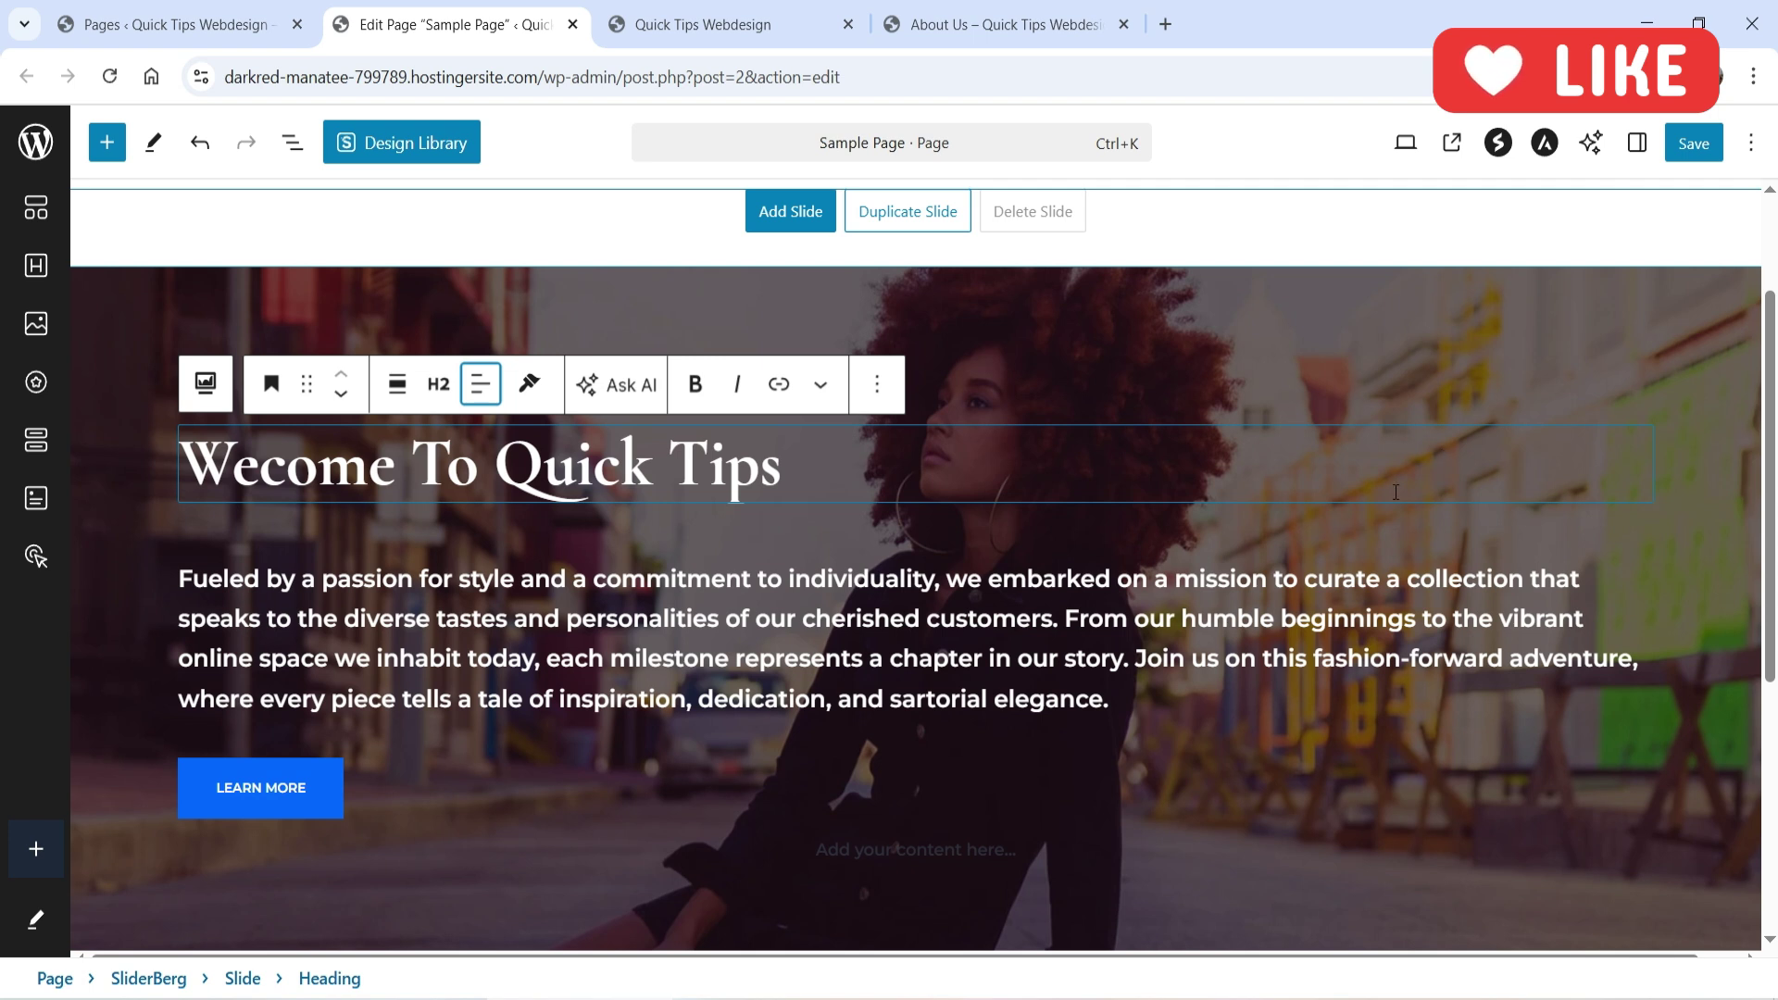
Step: Add a new slide with the bg-002 handbag photo as its background
{"action": "left_click", "coordinate": [786, 213]}
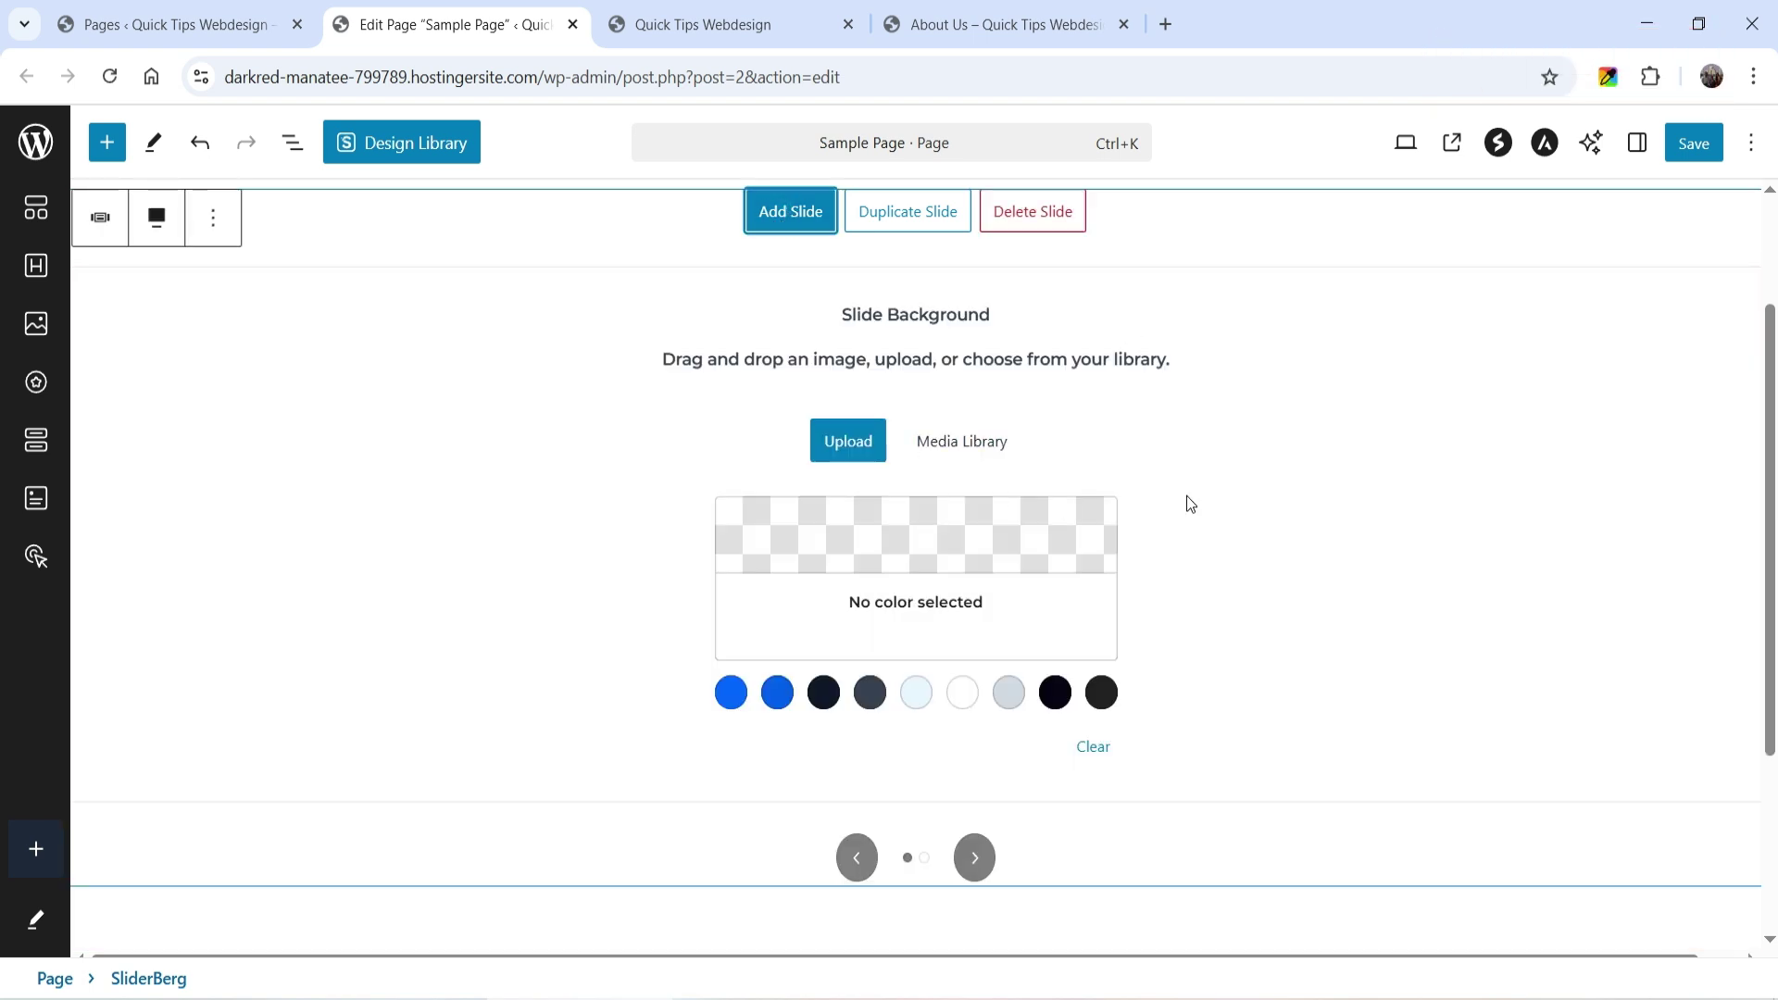
{"action": "left_click", "coordinate": [936, 442]}
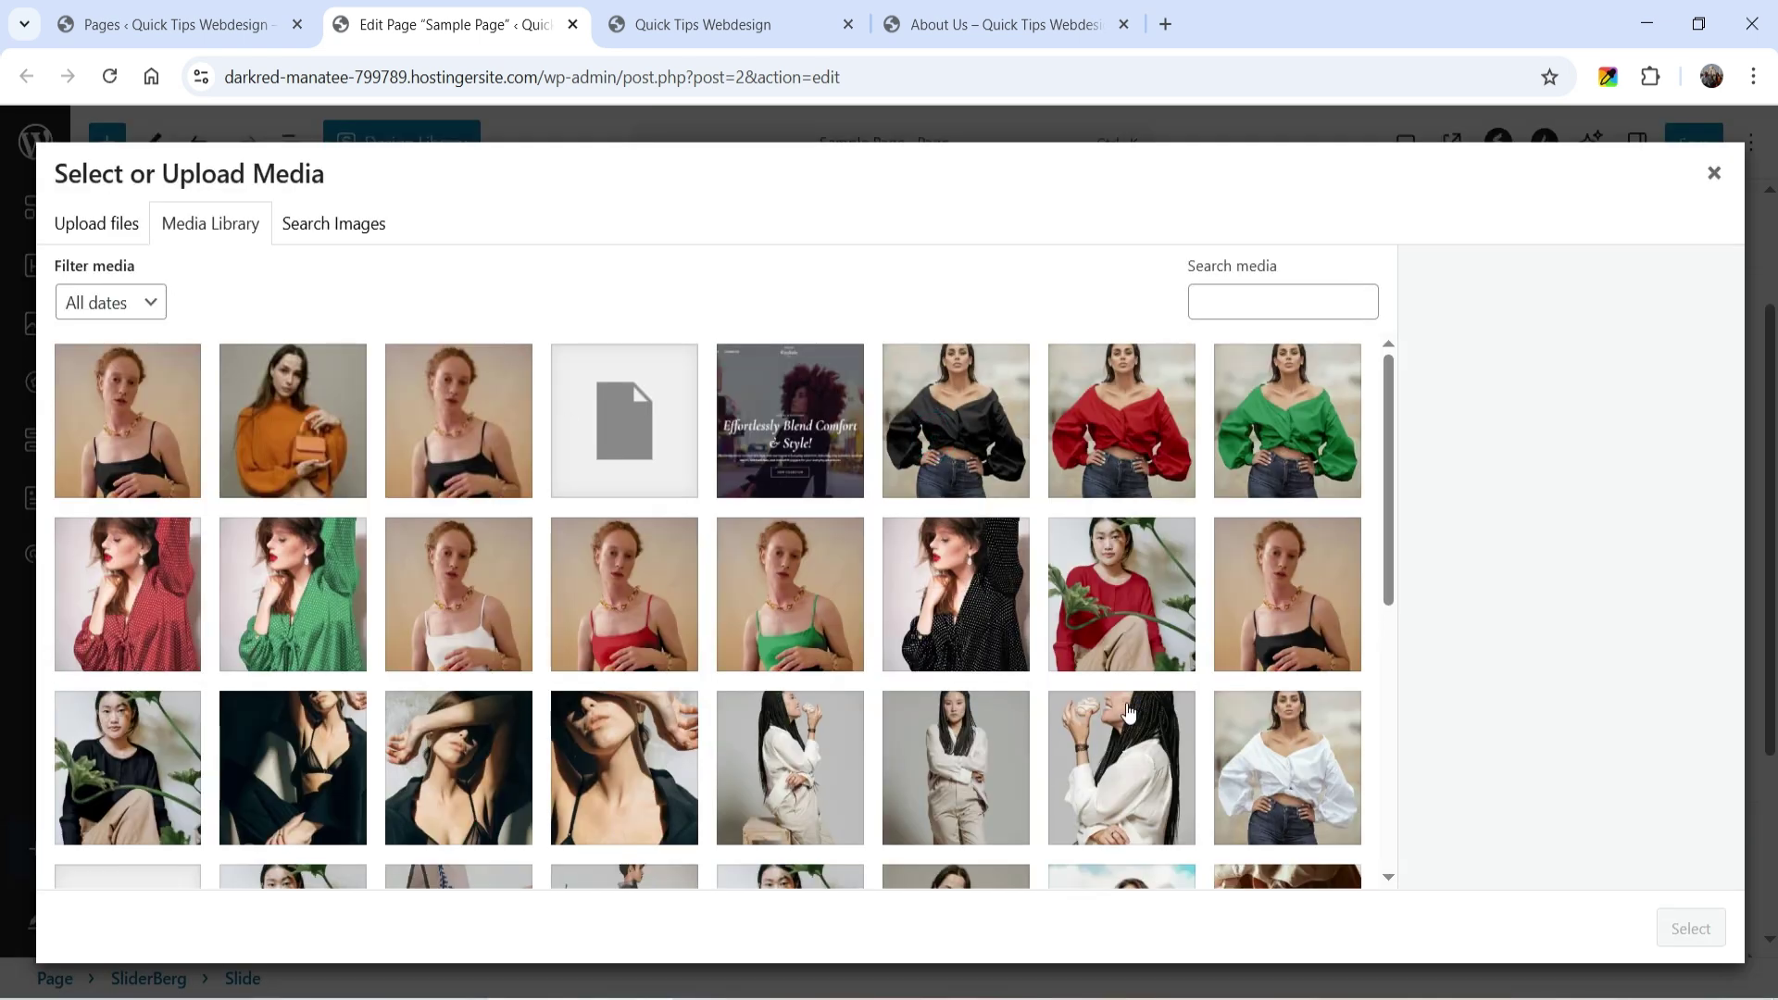
{"action": "scroll", "coordinate": [1127, 711], "scroll_direction": "down", "scroll_amount": 10}
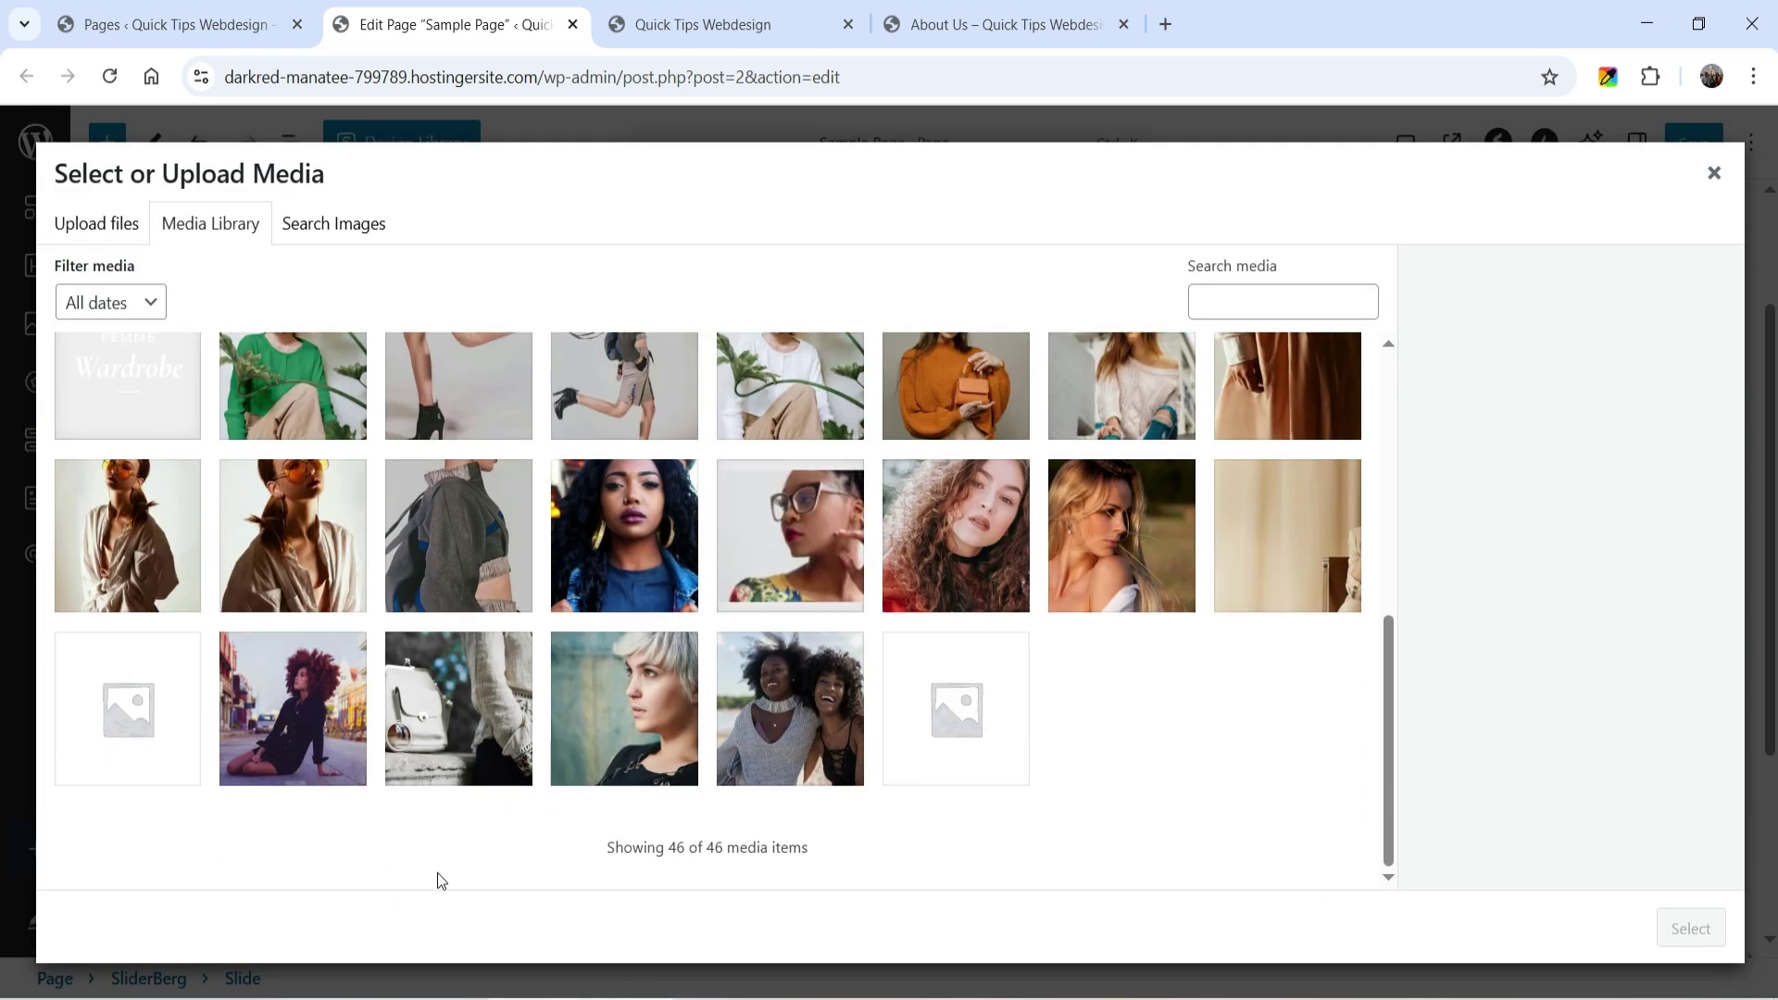
{"action": "left_click", "coordinate": [483, 741]}
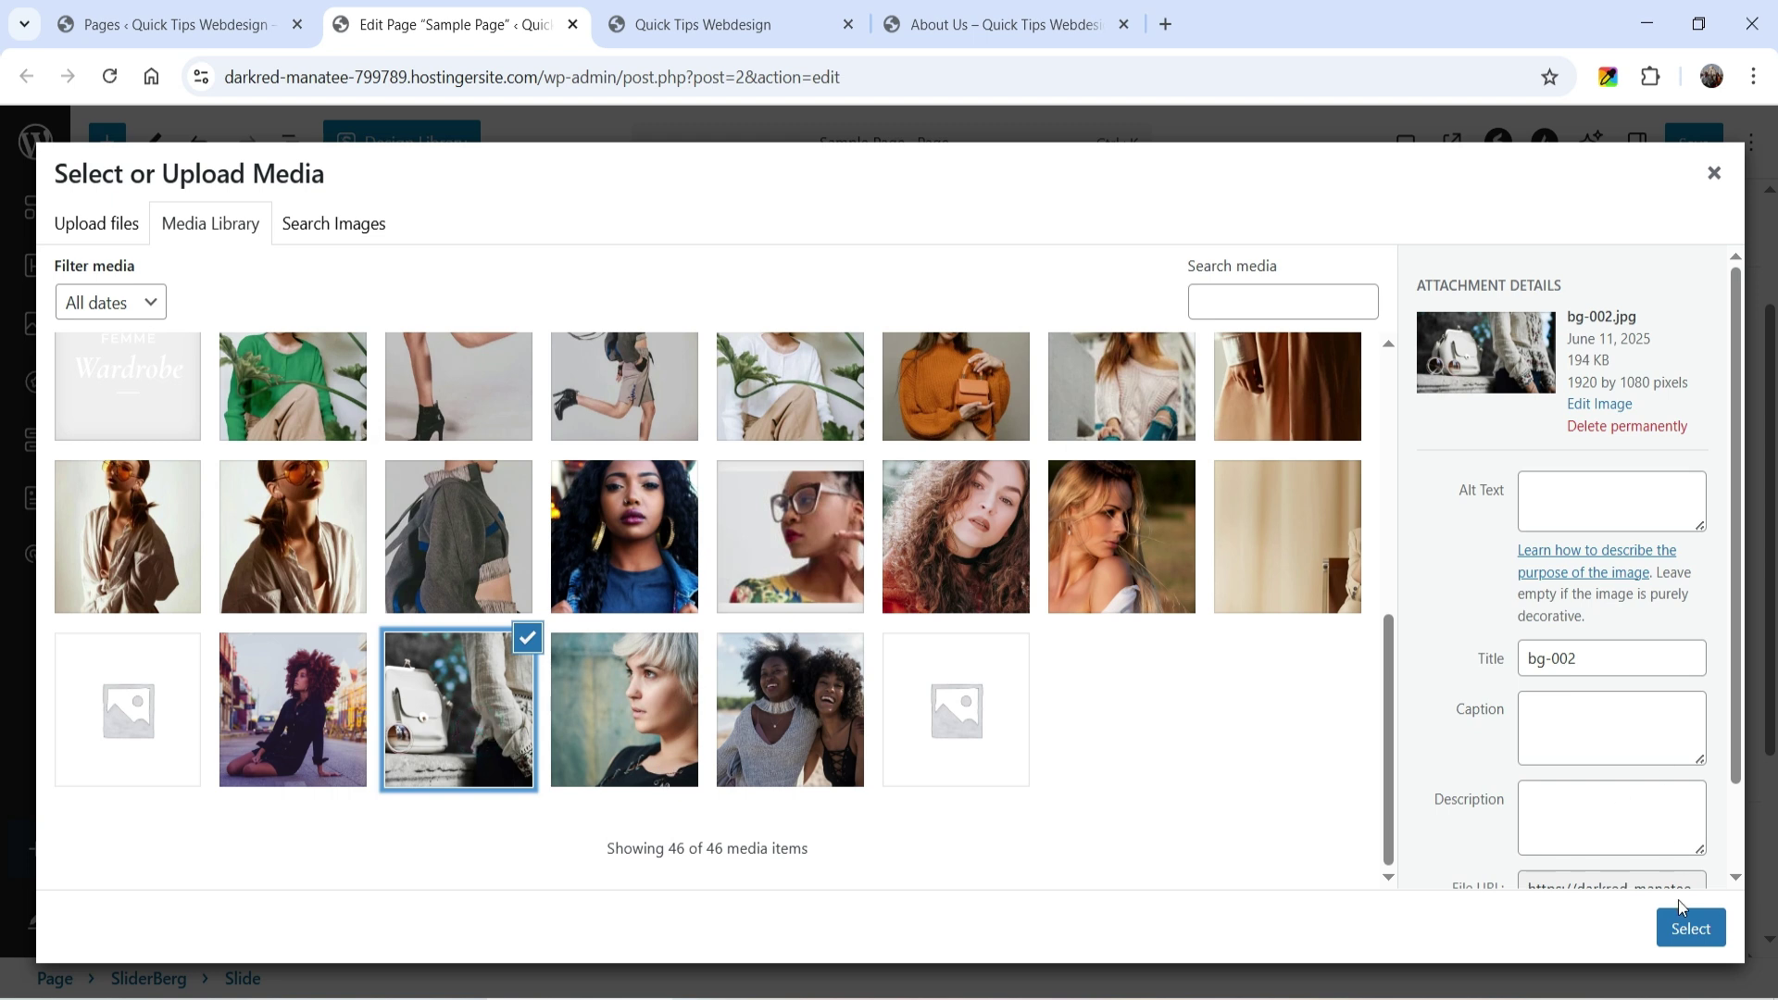
{"action": "left_click", "coordinate": [1687, 928]}
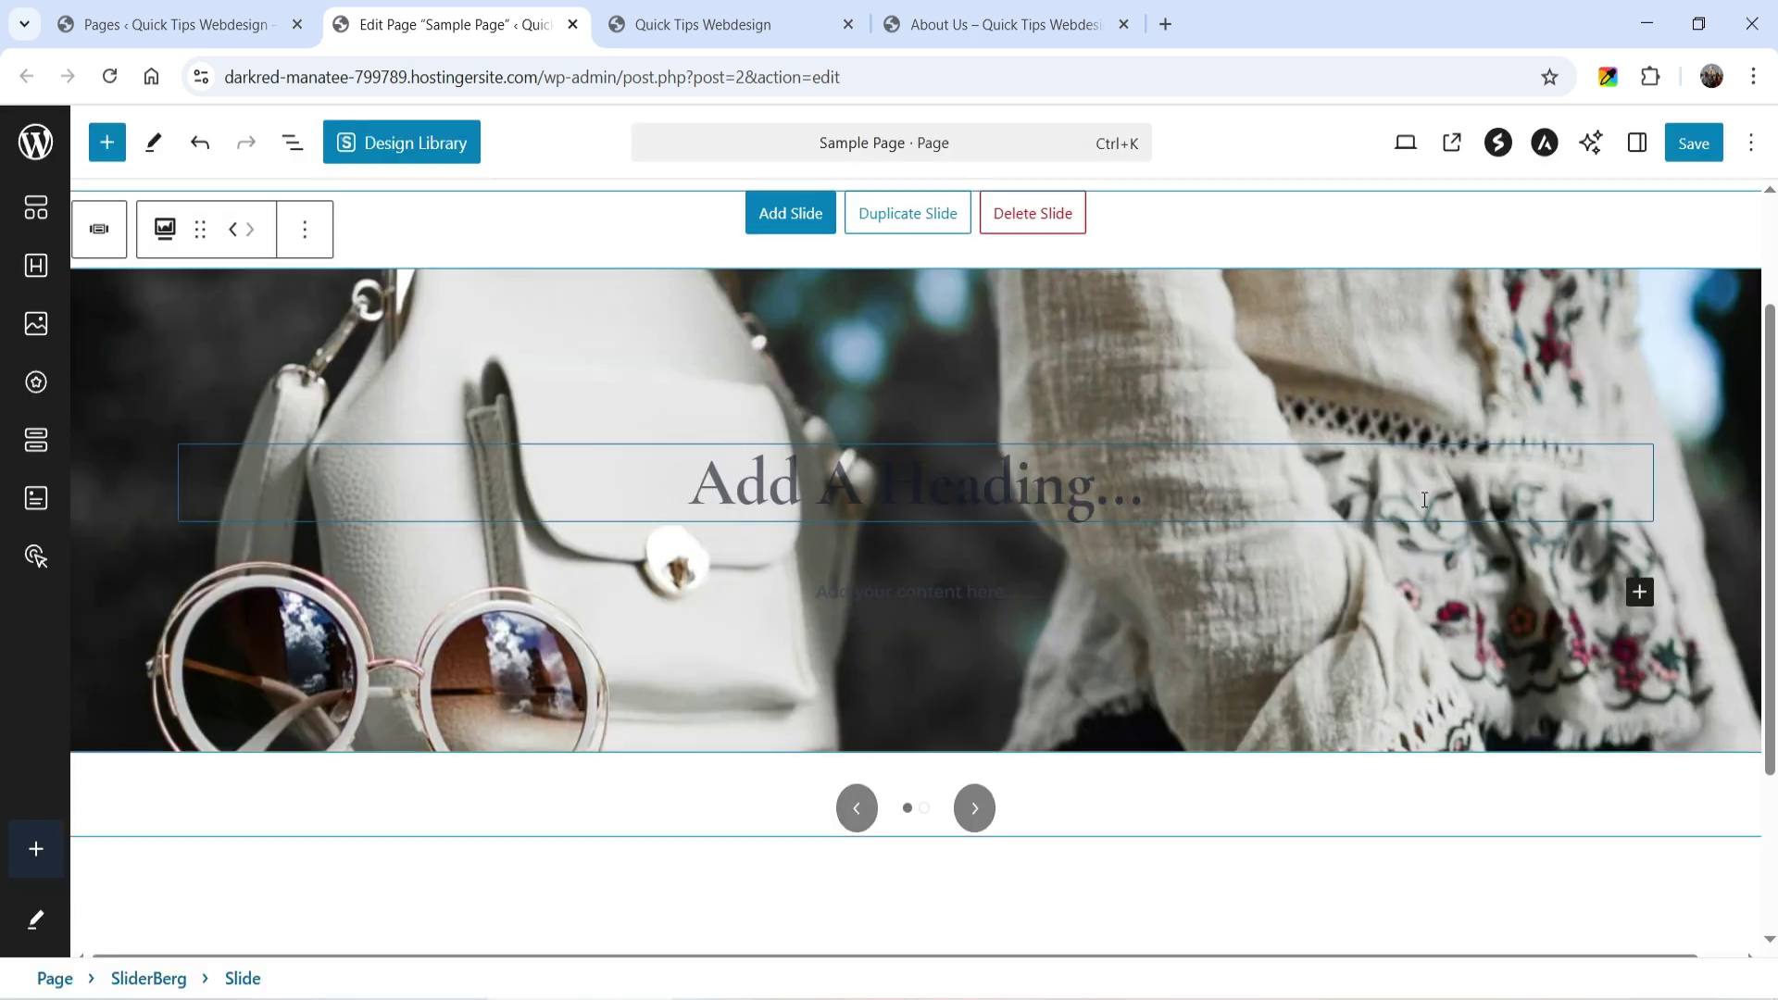
{"action": "scroll", "coordinate": [1513, 303], "scroll_direction": "up", "scroll_amount": 2}
Step: Set the slide's minimum height to 600 and a dark purple #2C0C4D overlay at 0.7 opacity
{"action": "left_click", "coordinate": [1635, 144]}
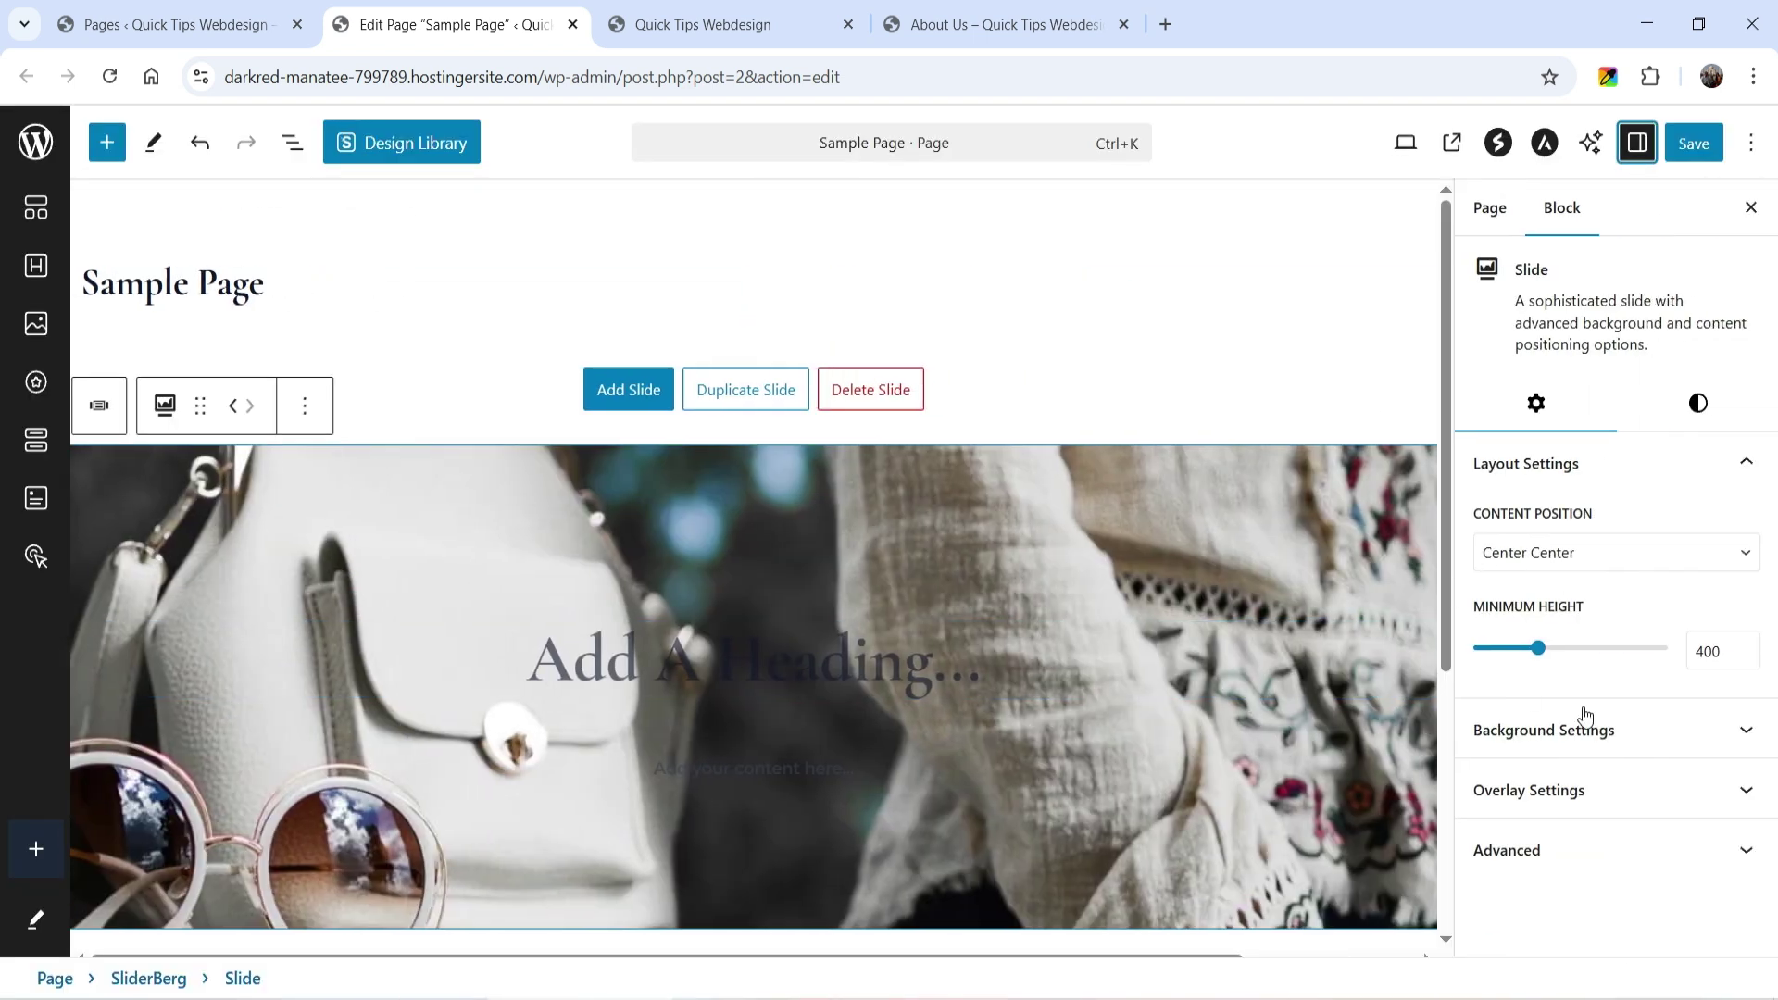
{"action": "left_click_drag", "start_coordinate": [1712, 652], "coordinate": [1681, 658]}
{"action": "type", "text": "60"}
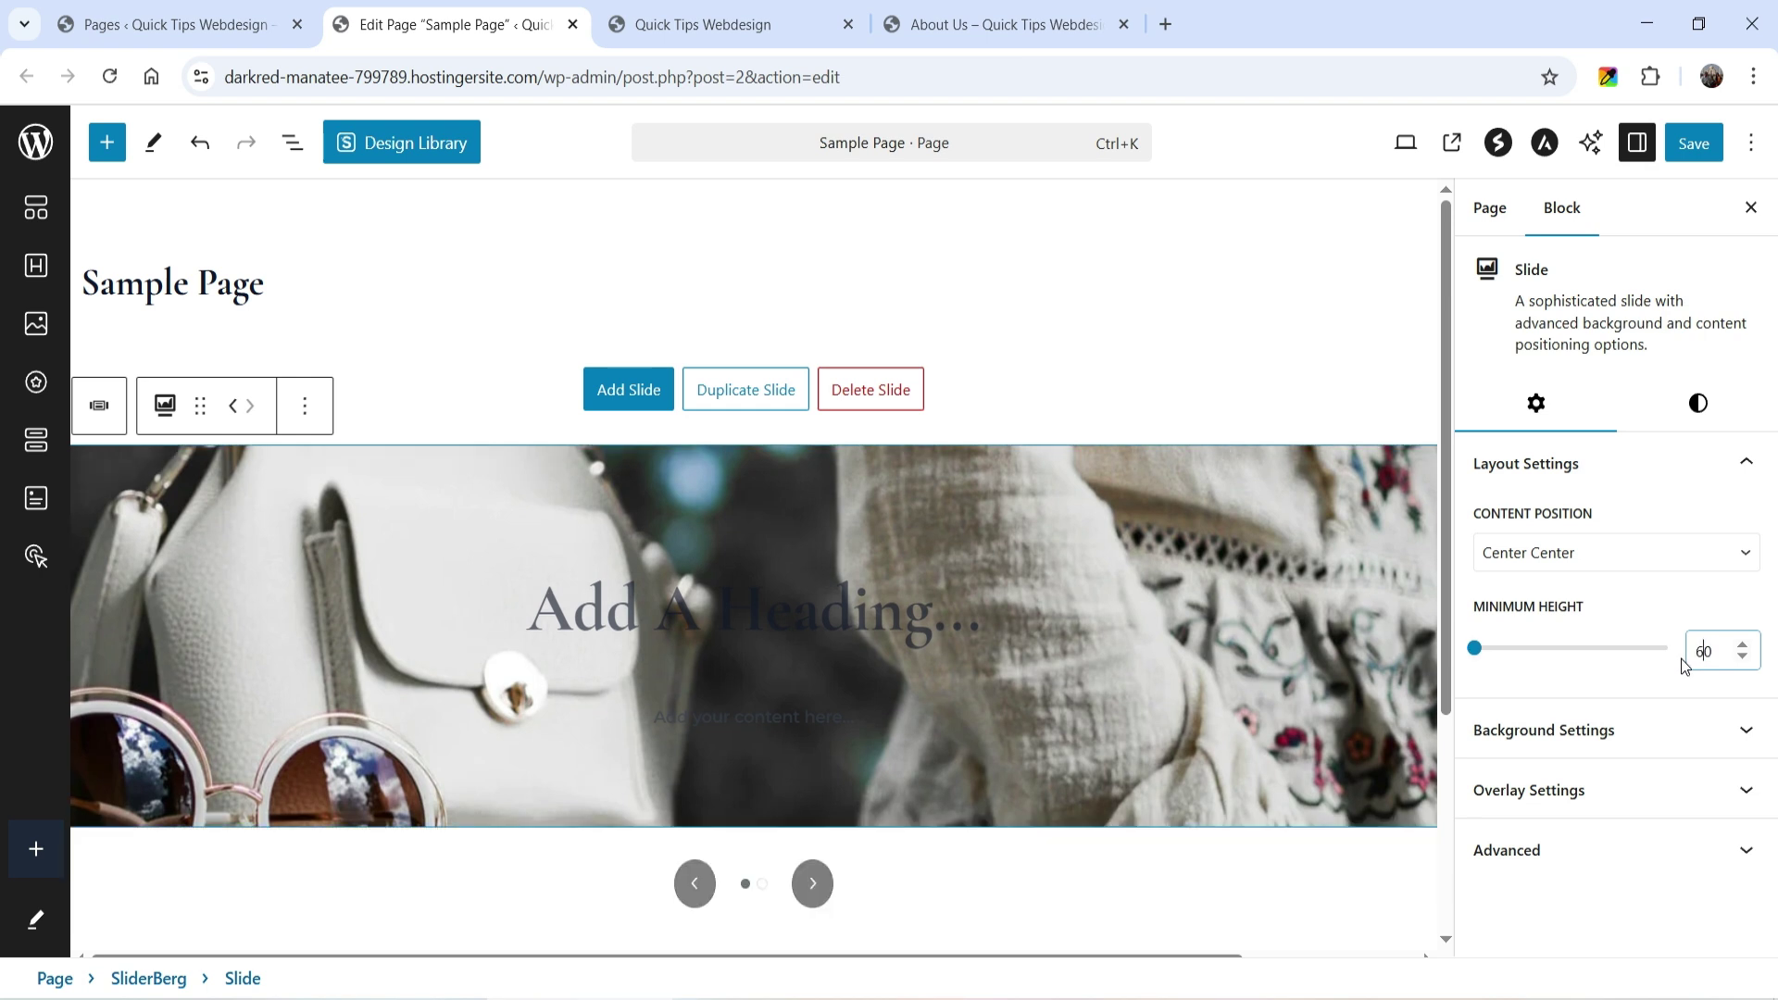
{"action": "left_click", "coordinate": [1565, 733]}
{"action": "left_click", "coordinate": [1578, 867]}
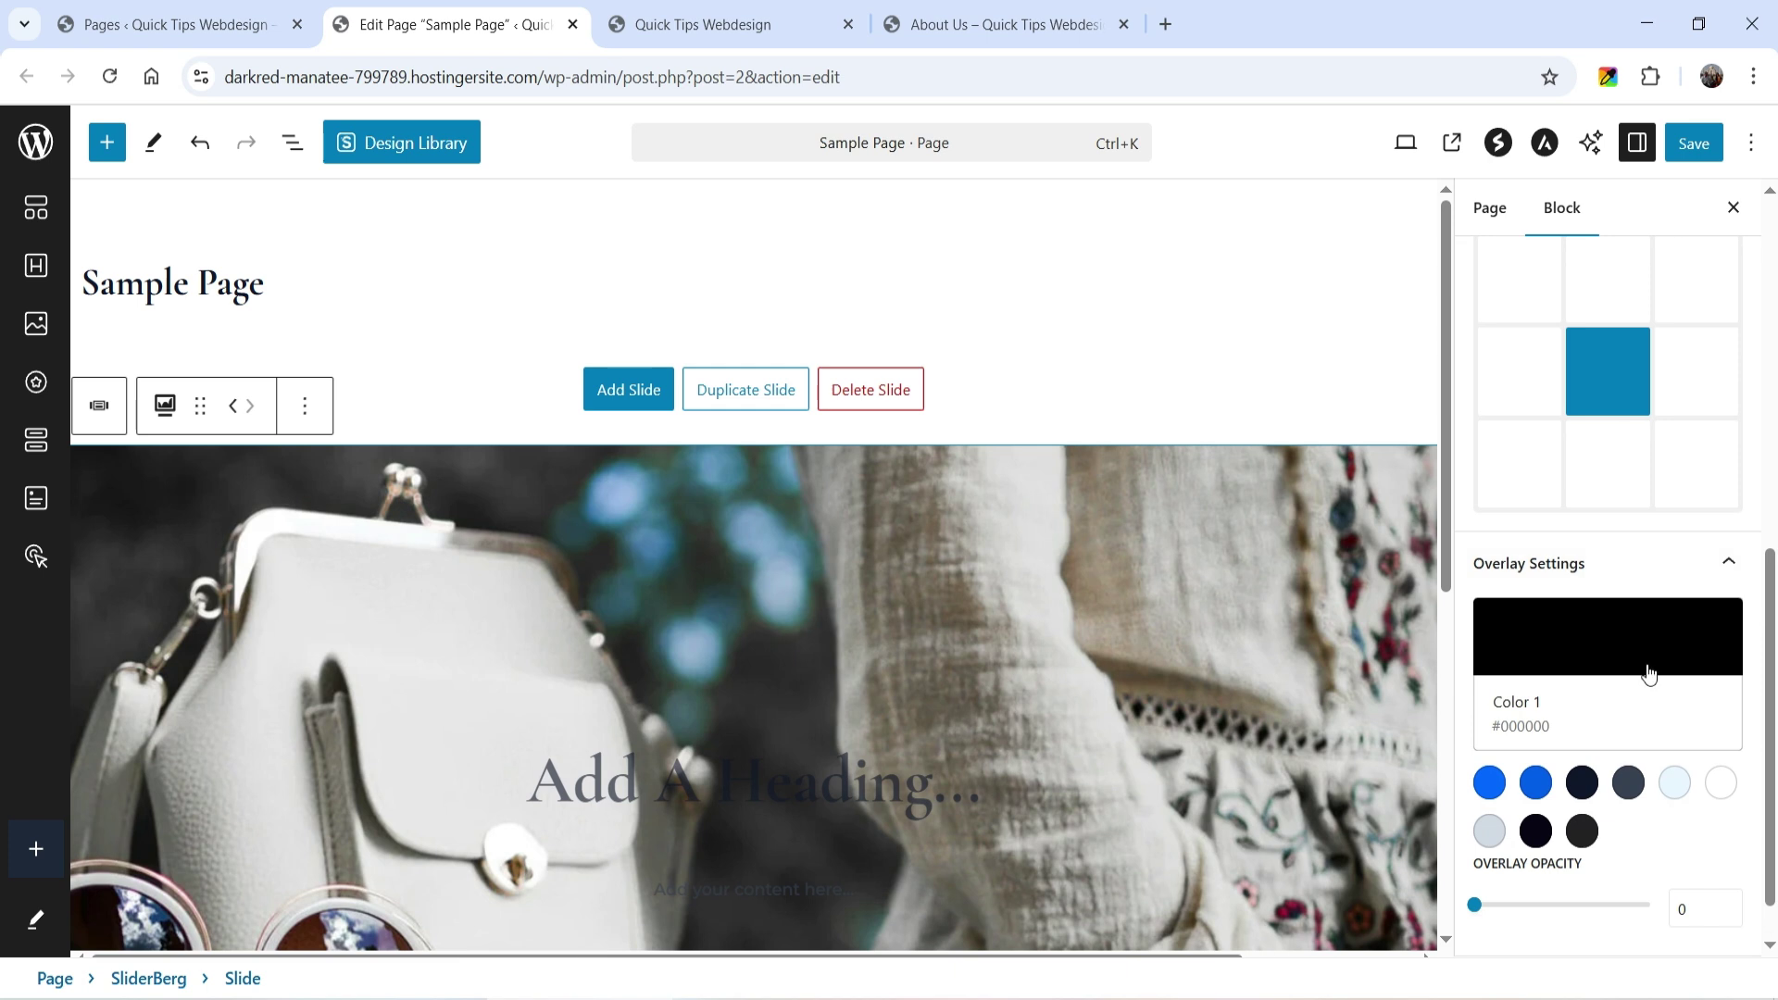
{"action": "left_click", "coordinate": [1655, 648]}
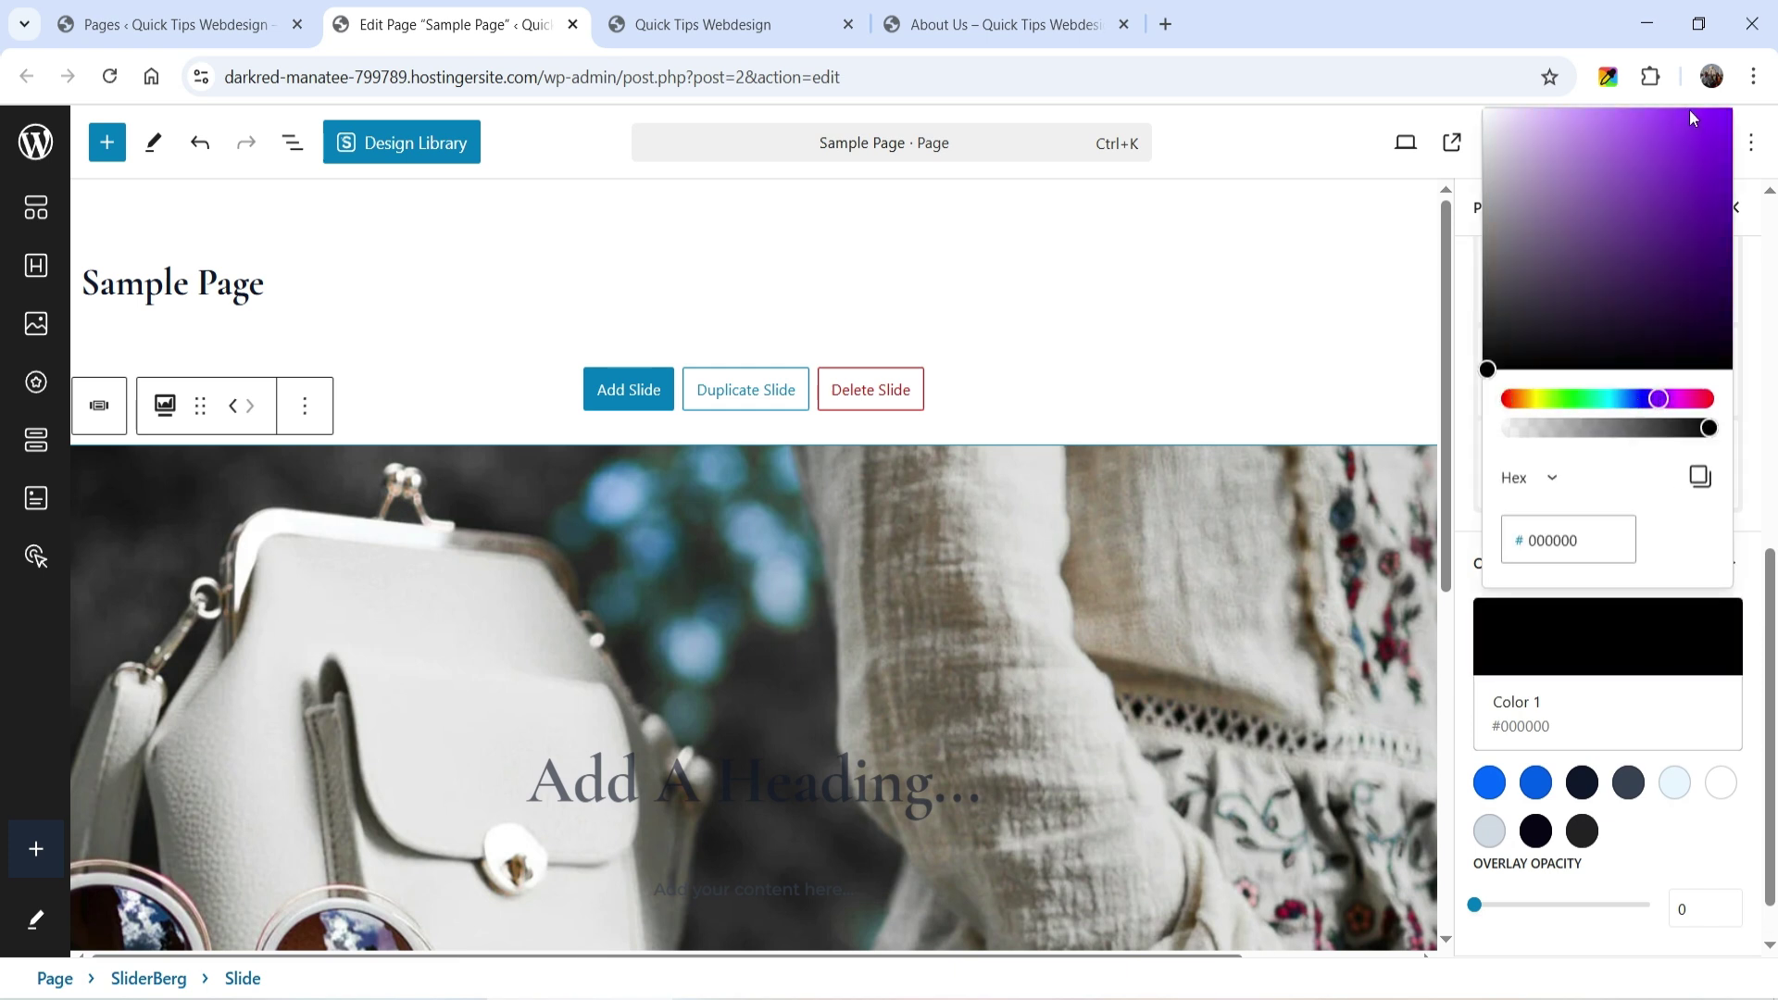
{"action": "left_click_drag", "start_coordinate": [1692, 117], "coordinate": [1687, 295]}
{"action": "left_click", "coordinate": [1596, 905]}
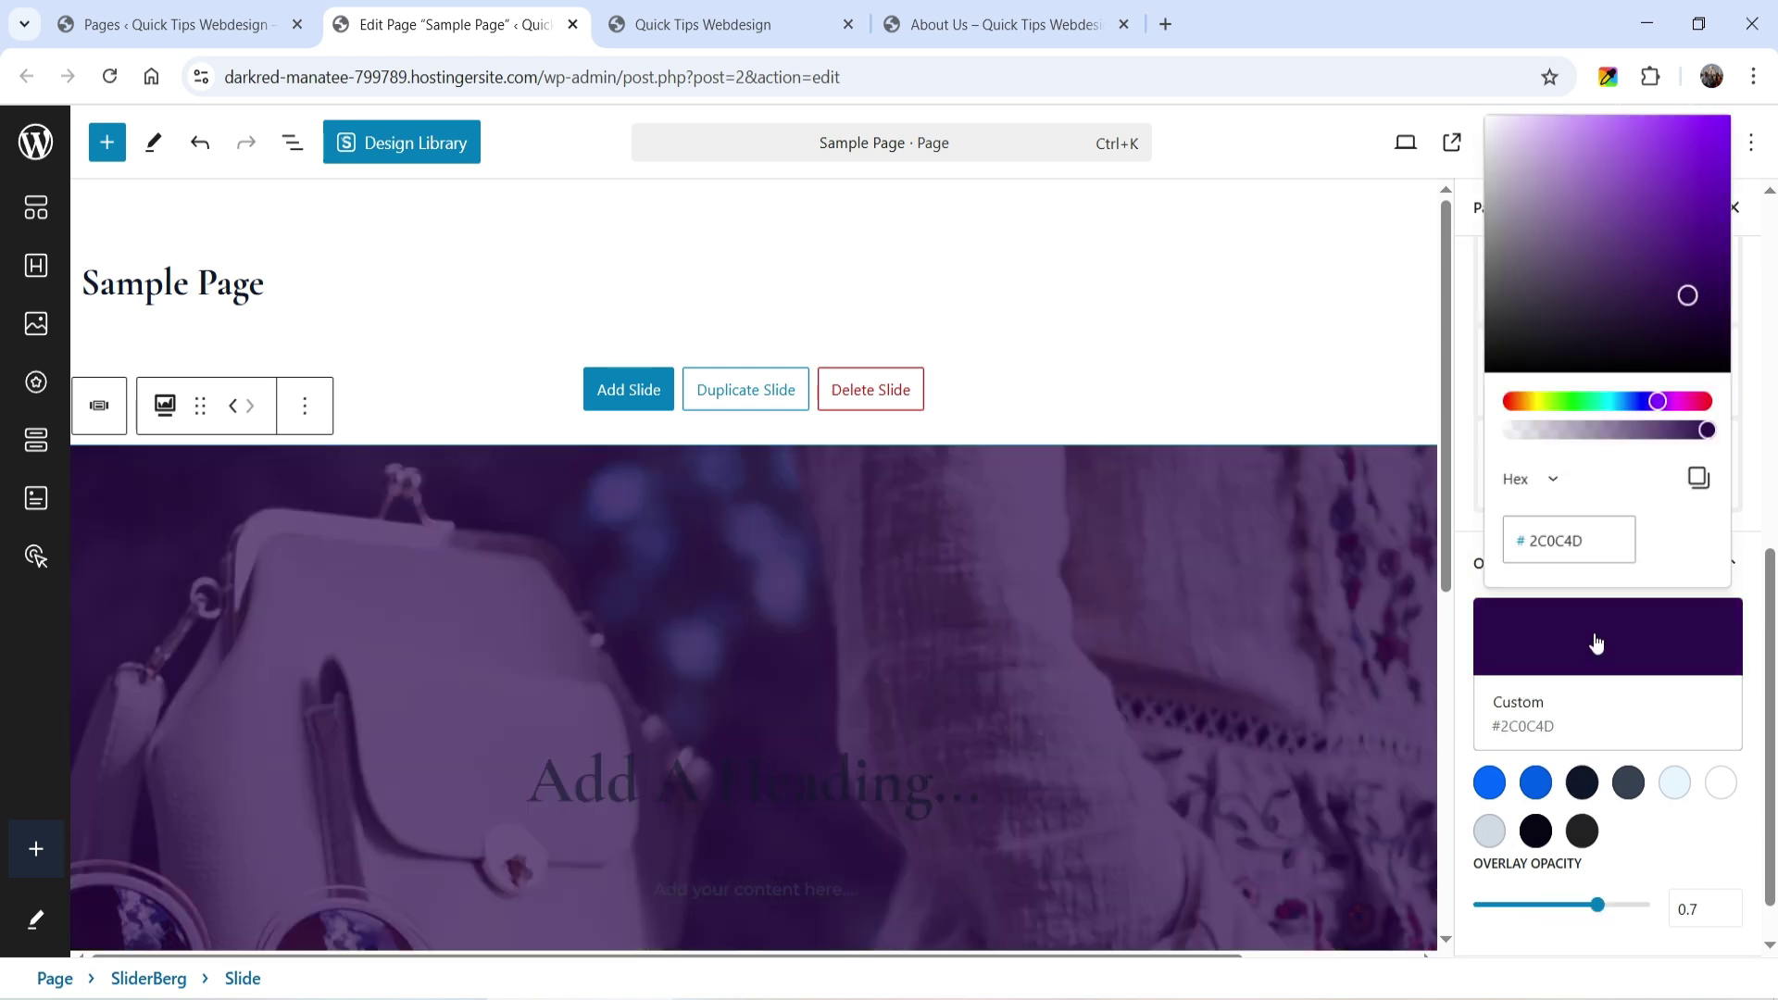
{"action": "left_click_drag", "start_coordinate": [1657, 400], "coordinate": [1639, 401]}
{"action": "left_click_drag", "start_coordinate": [1687, 295], "coordinate": [1711, 283]}
Step: Delete the slide's placeholder heading and paragraph blocks
{"action": "left_click", "coordinate": [766, 793]}
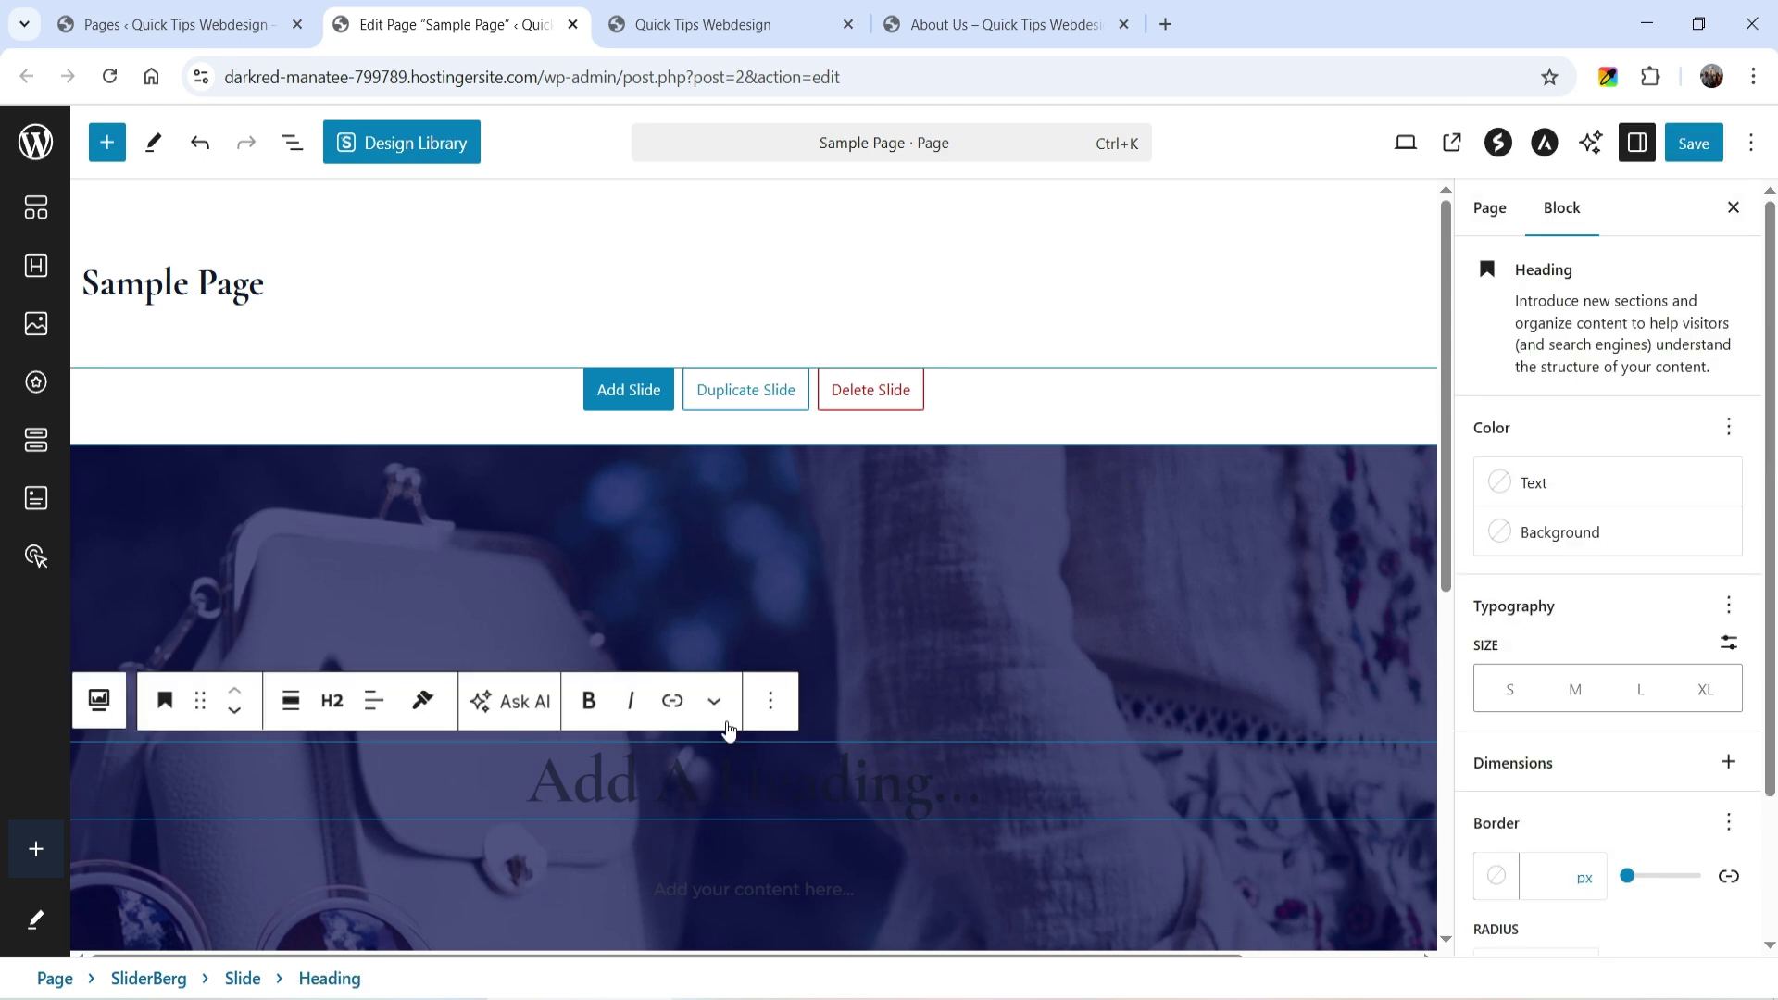
{"action": "left_click", "coordinate": [771, 701]}
{"action": "scroll", "coordinate": [926, 546], "scroll_direction": "down", "scroll_amount": 2}
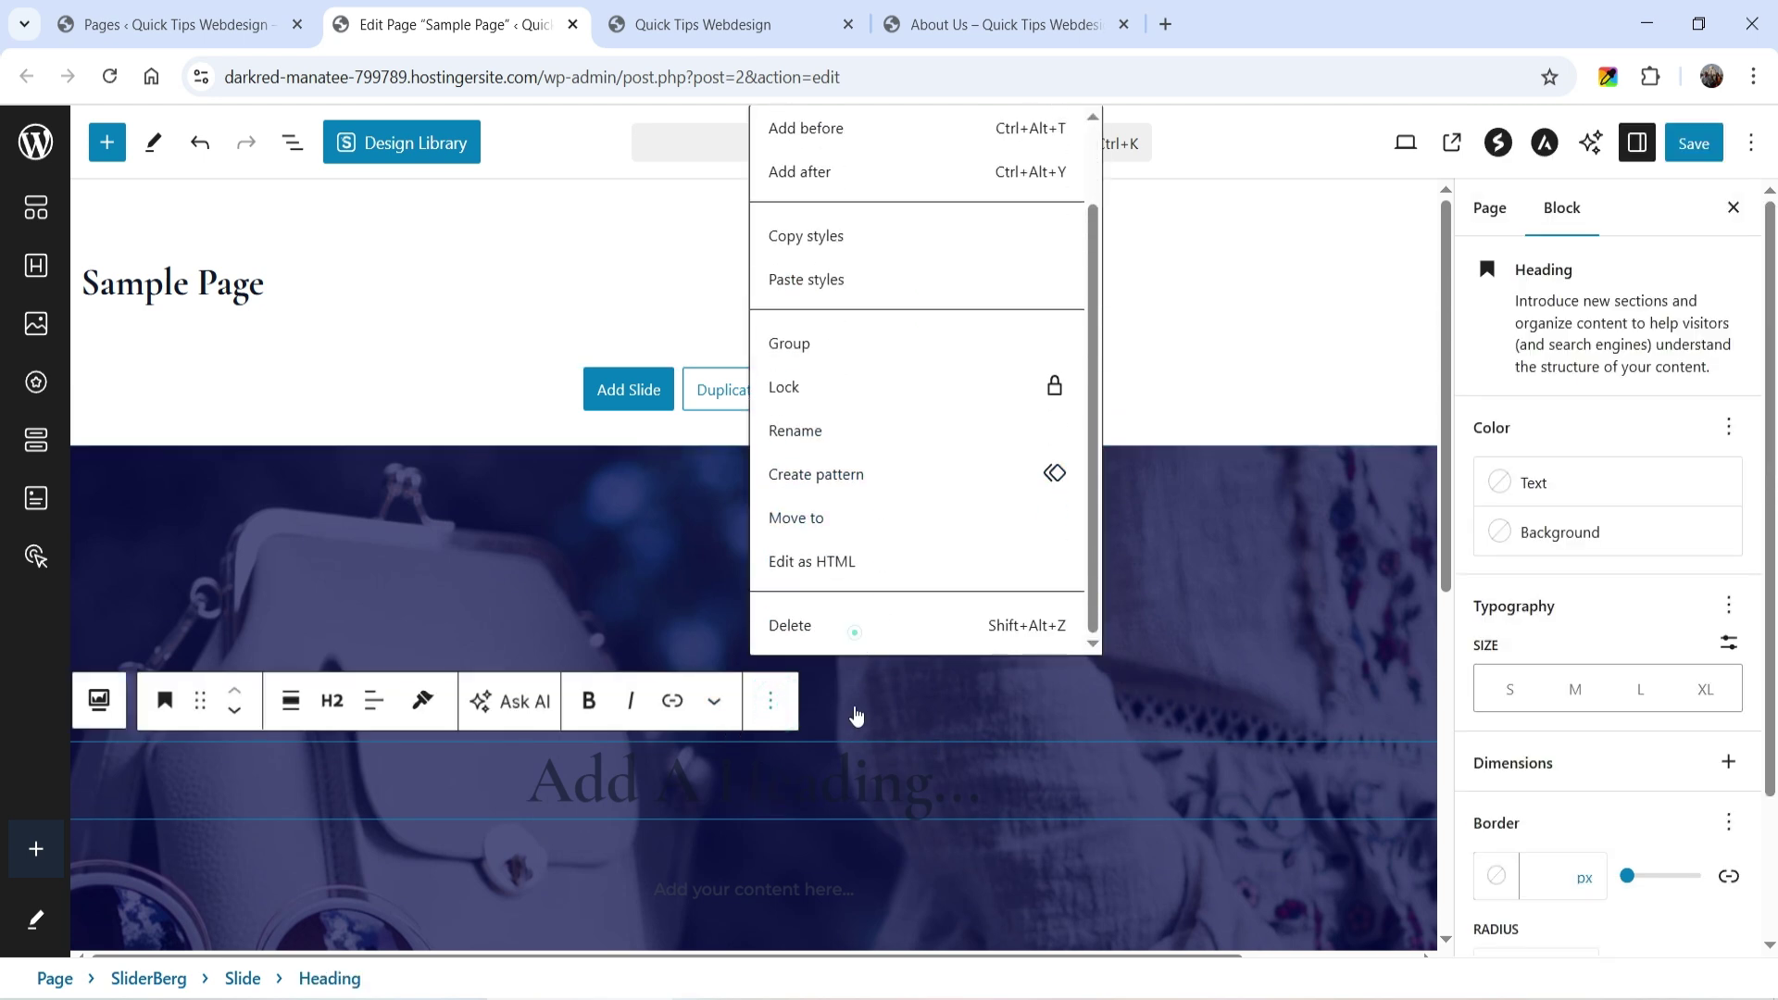
{"action": "left_click", "coordinate": [853, 627]}
{"action": "left_click", "coordinate": [797, 581]}
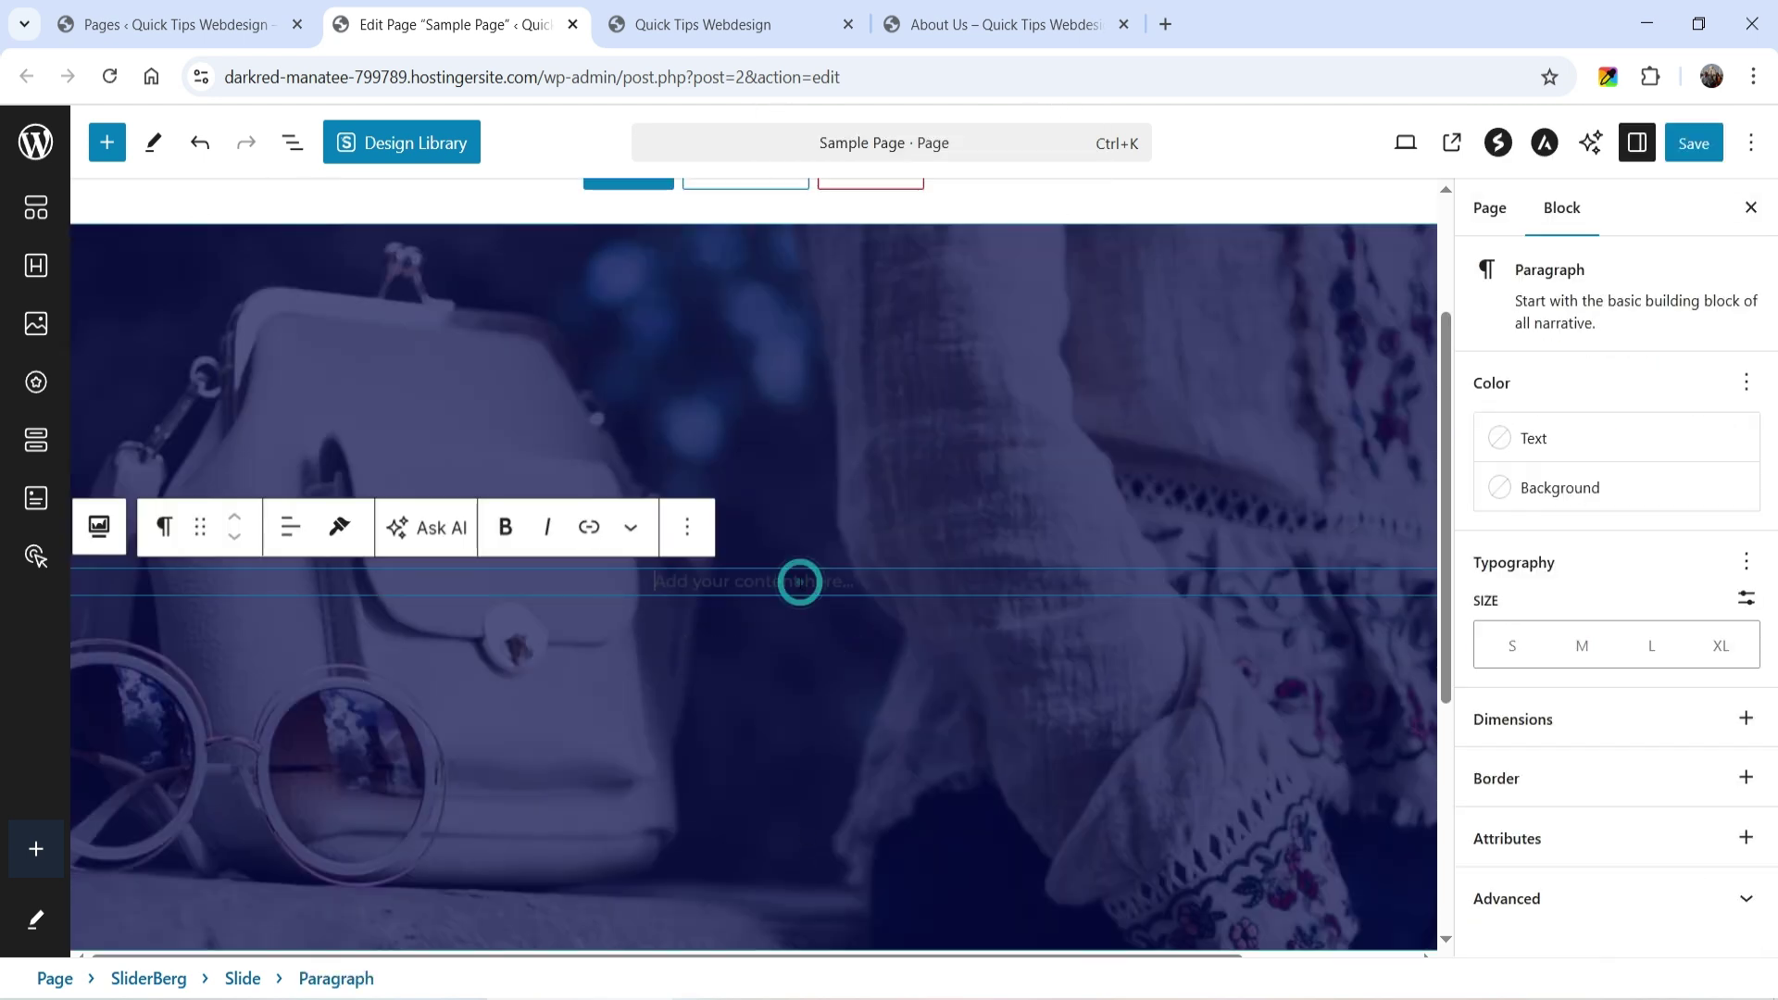
{"action": "left_click", "coordinate": [687, 526]}
{"action": "scroll", "coordinate": [794, 912], "scroll_direction": "down", "scroll_amount": 2}
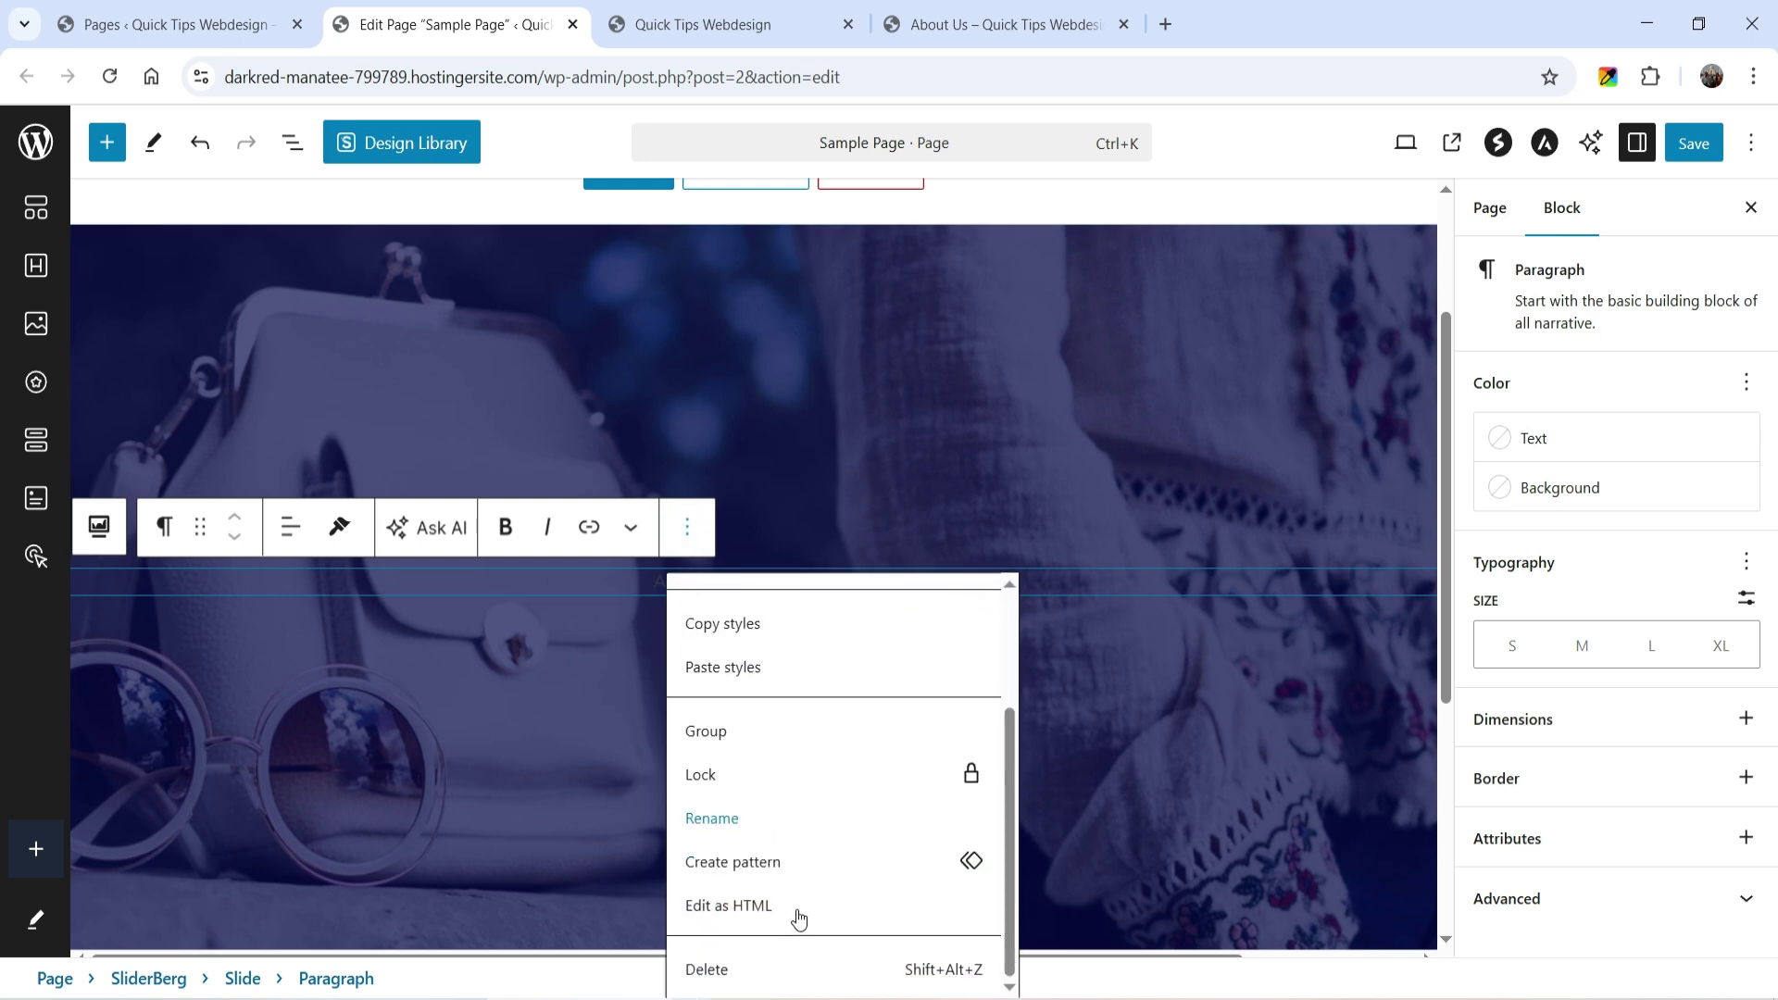
{"action": "left_click", "coordinate": [781, 969]}
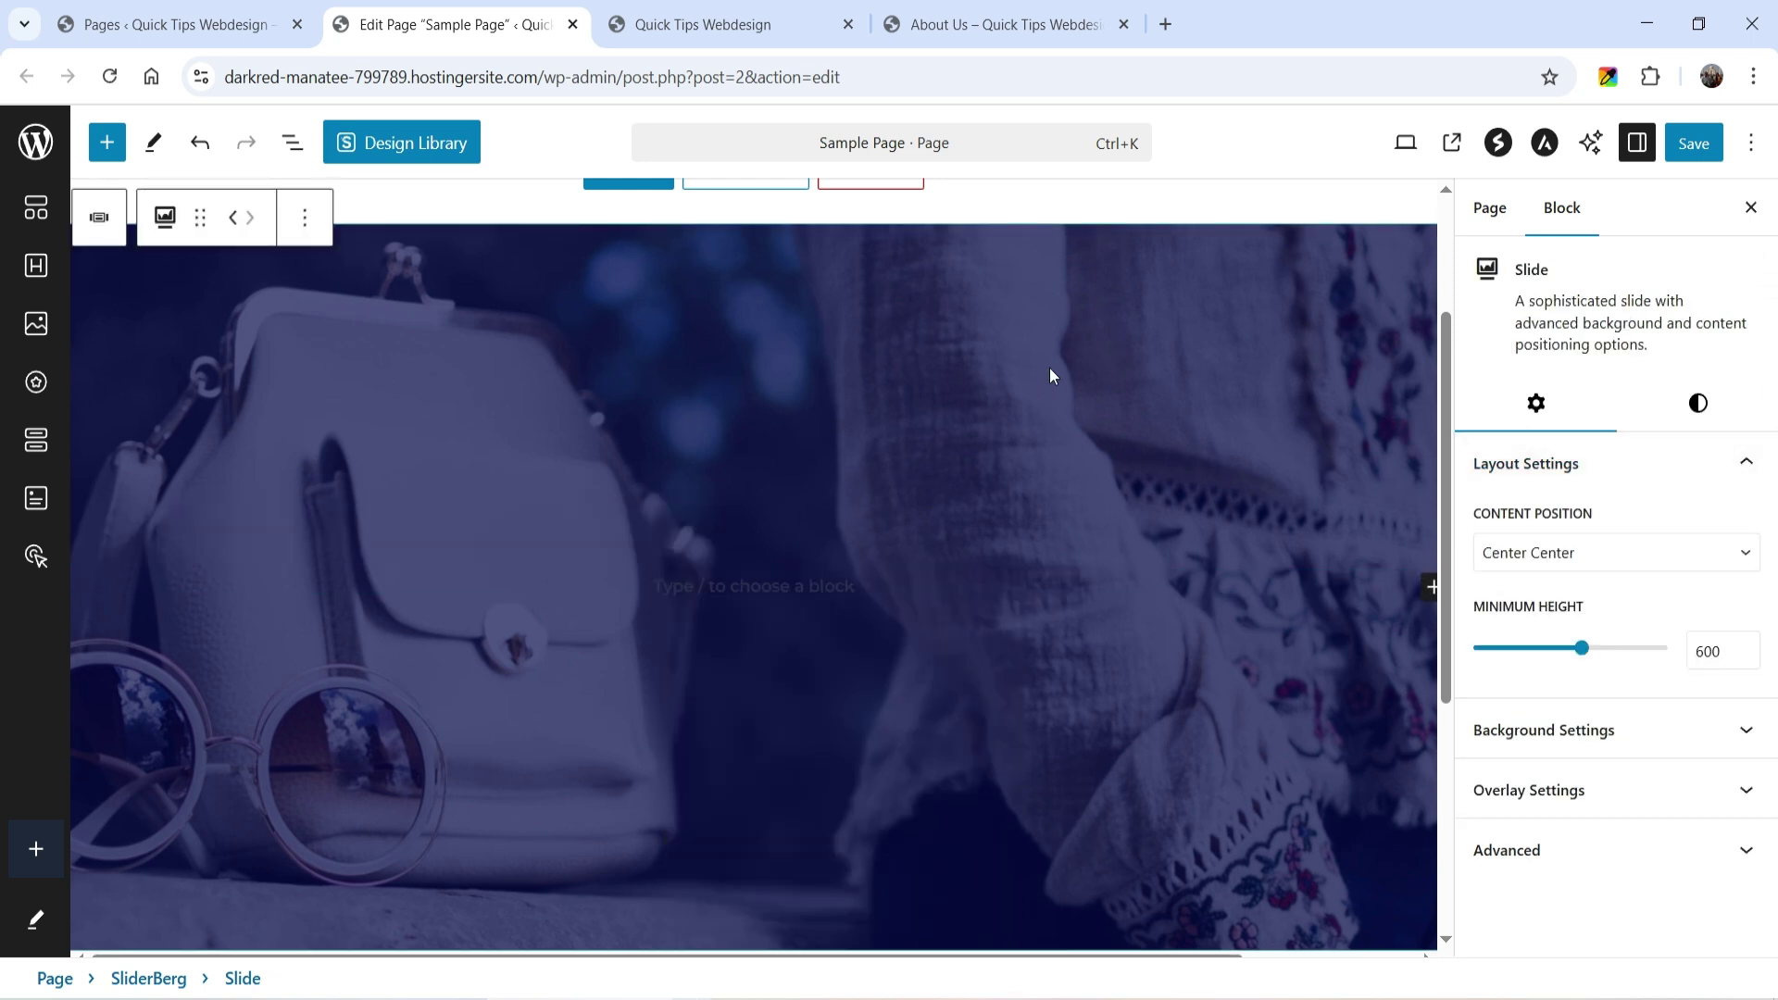
Step: Insert a 50/50 Columns block and add a Call To Action to the left column
{"action": "left_click", "coordinate": [1431, 588]}
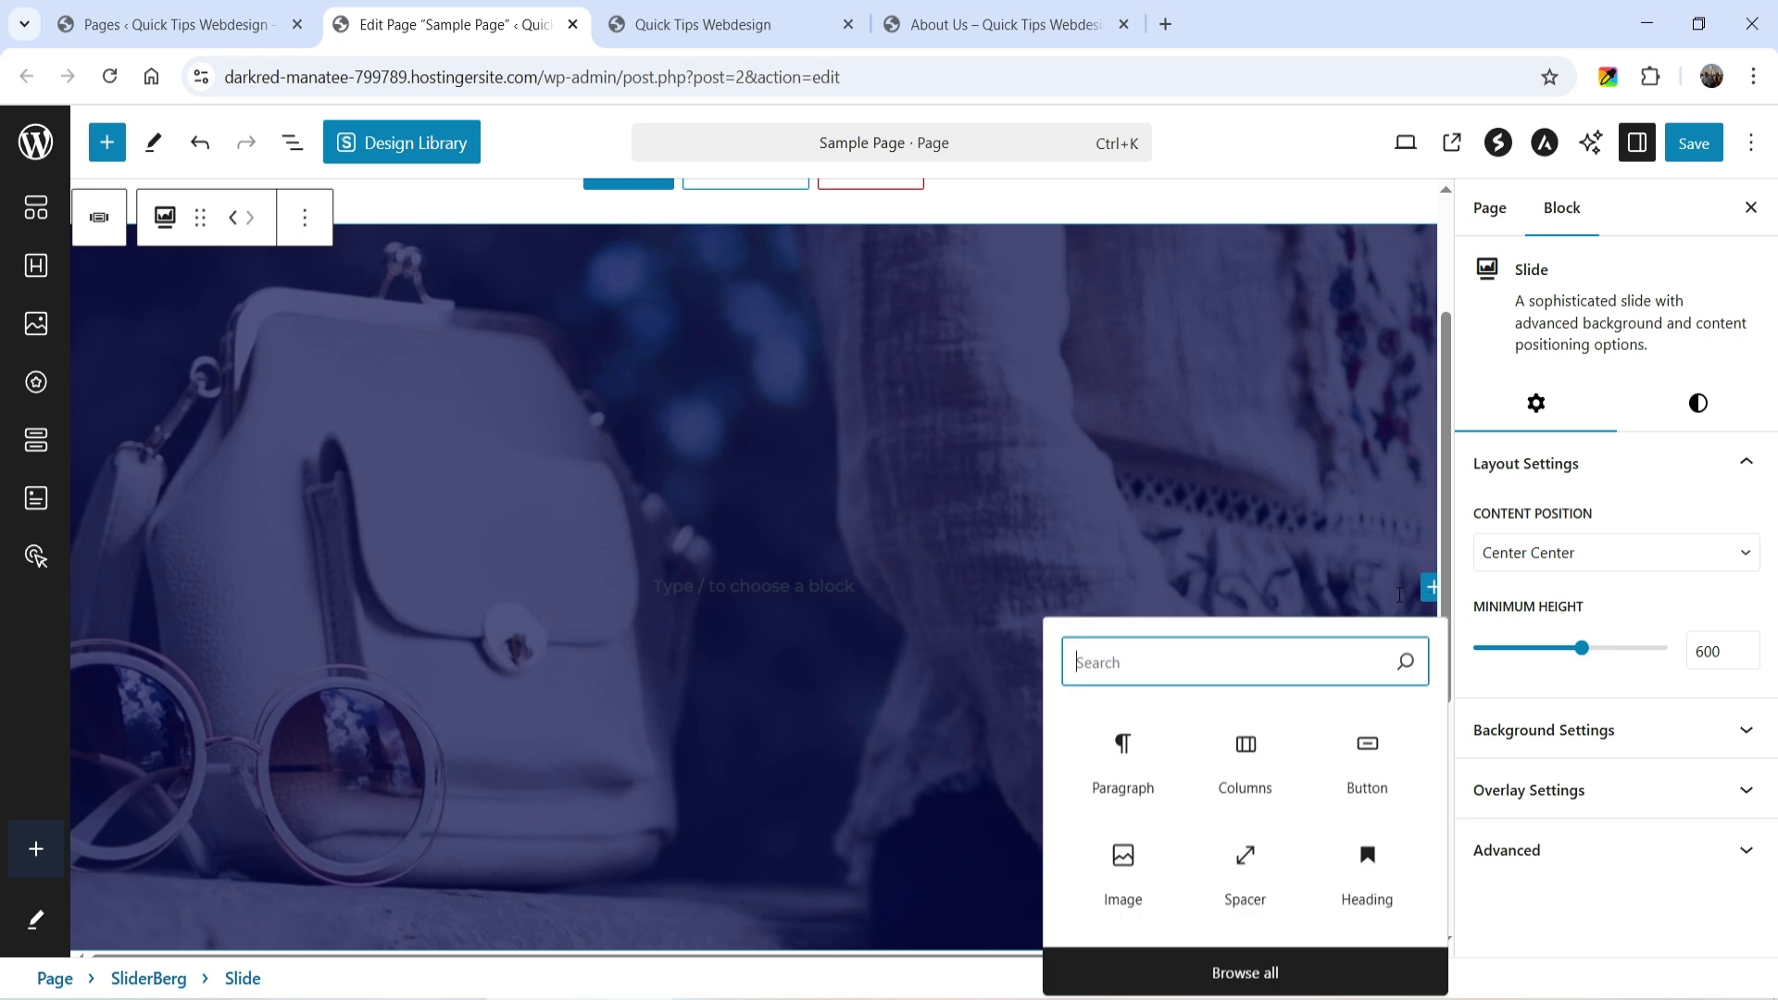
{"action": "left_click", "coordinate": [1225, 760]}
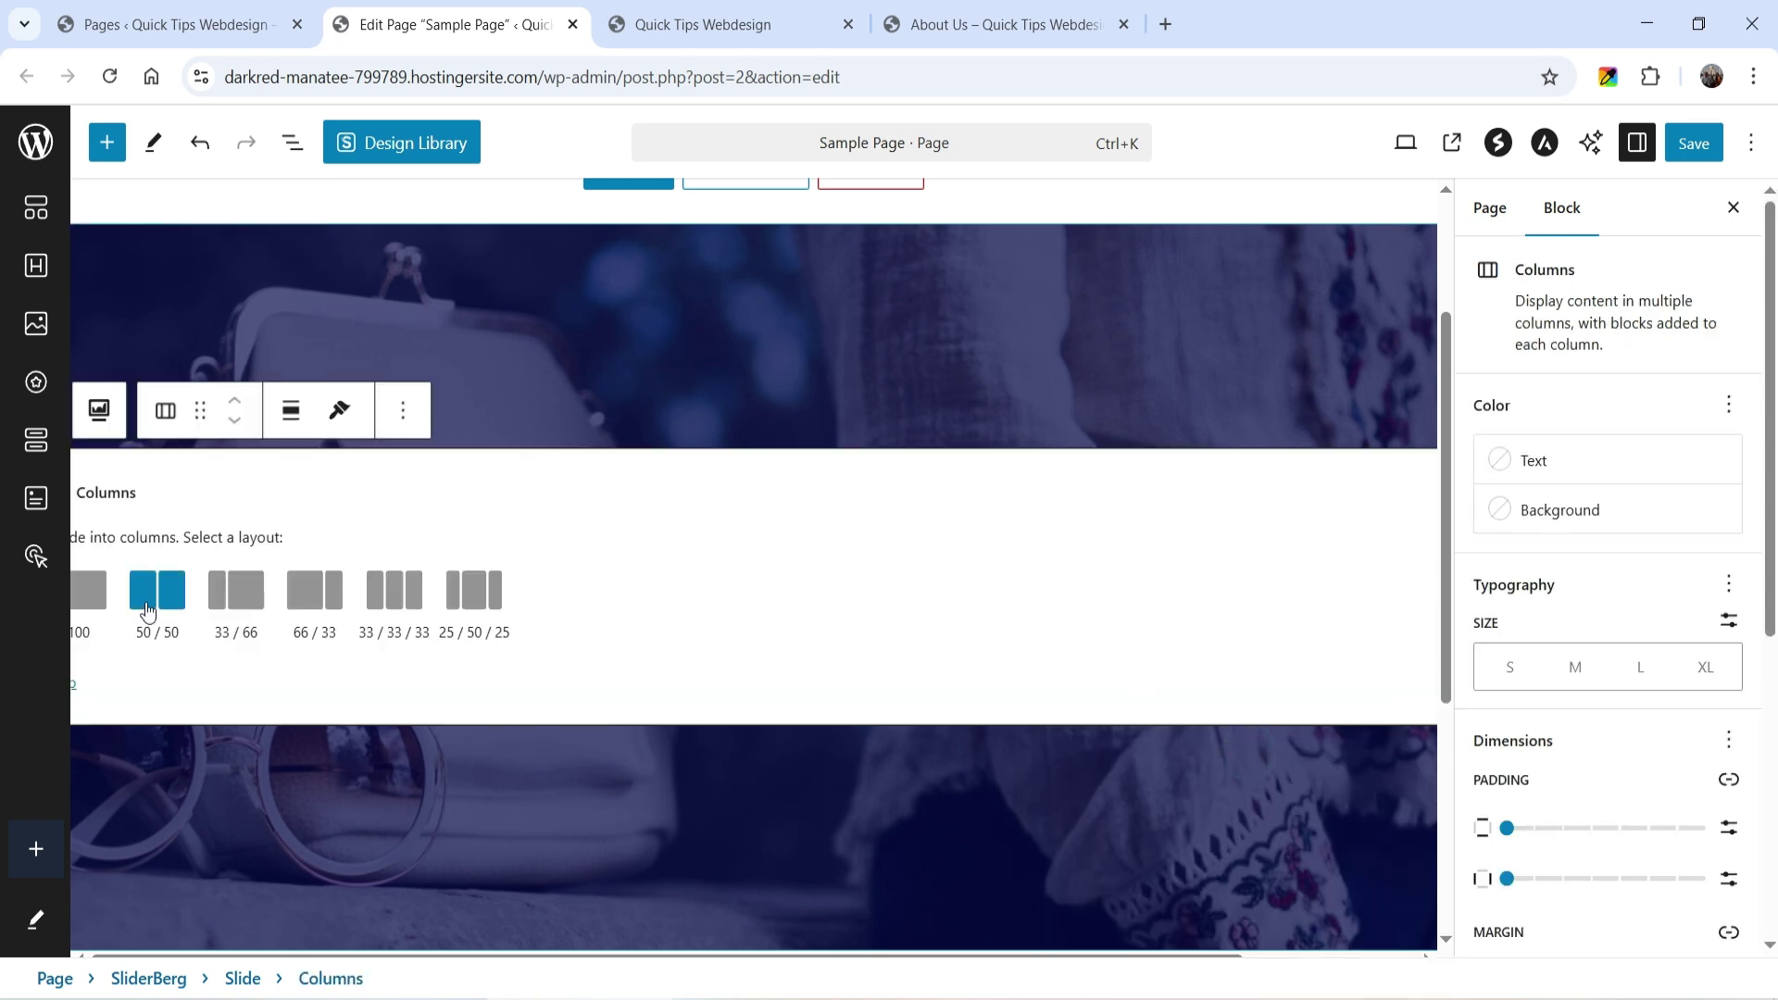
{"action": "left_click", "coordinate": [148, 607]}
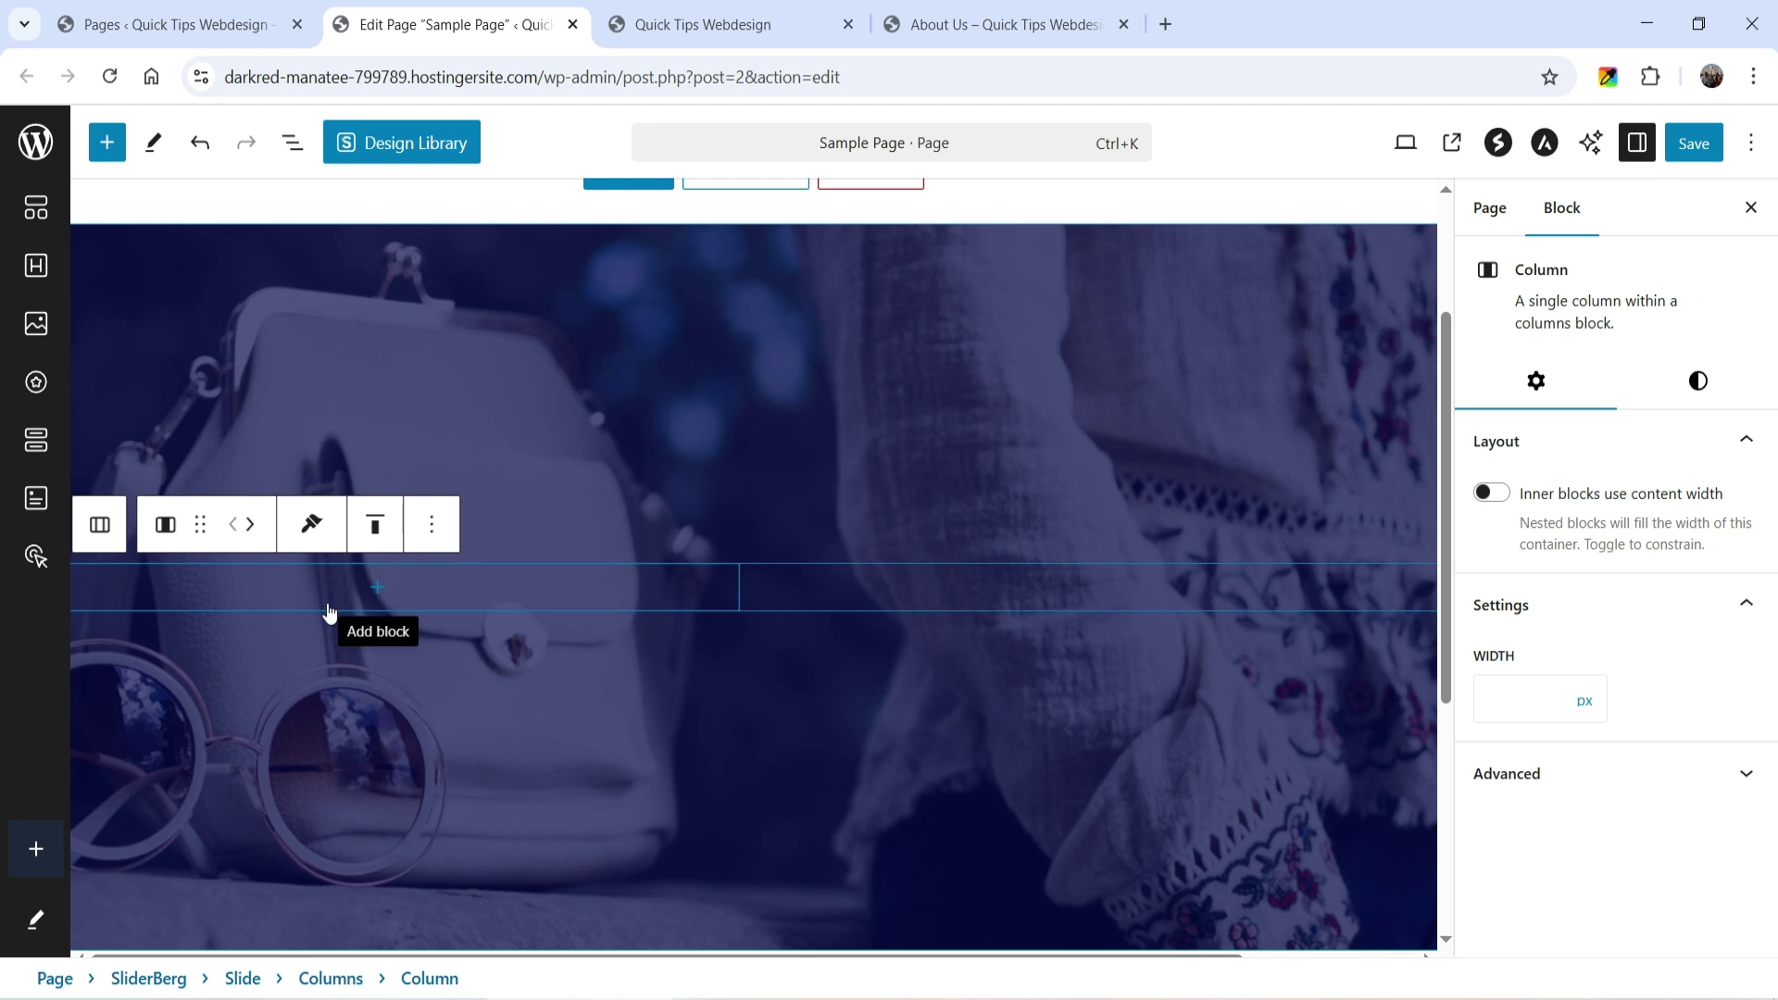
{"action": "left_click", "coordinate": [376, 590]}
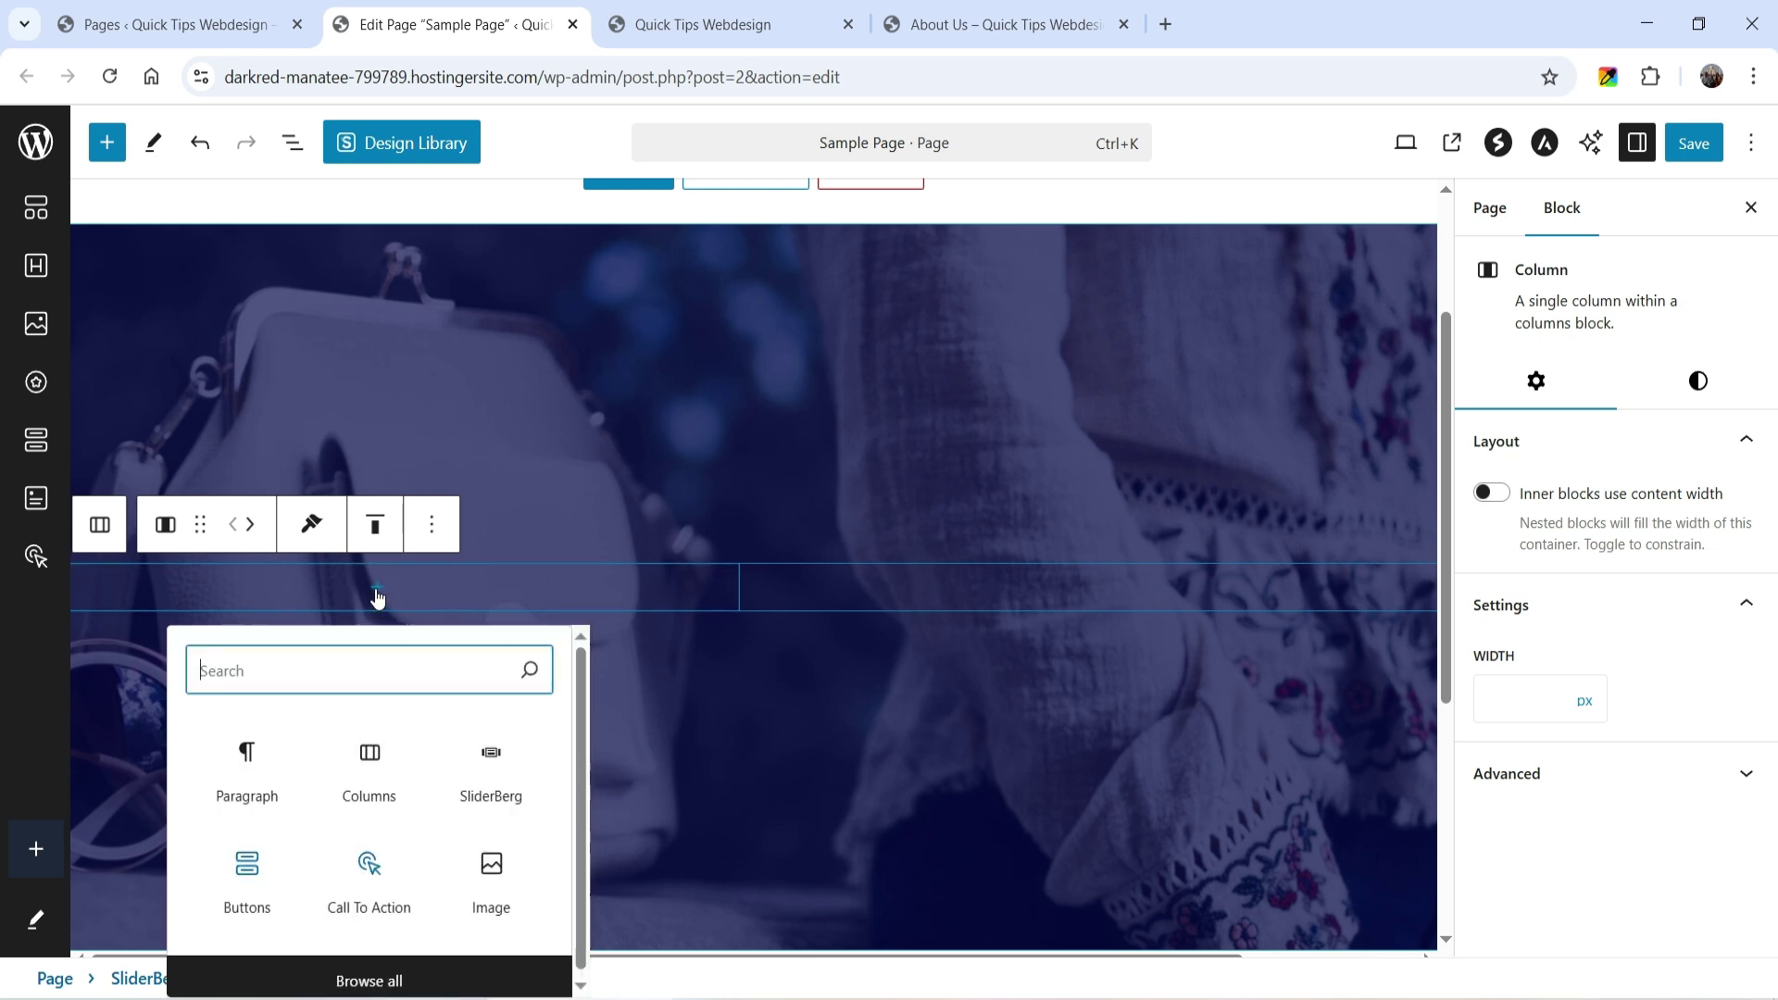
{"action": "left_click", "coordinate": [374, 875]}
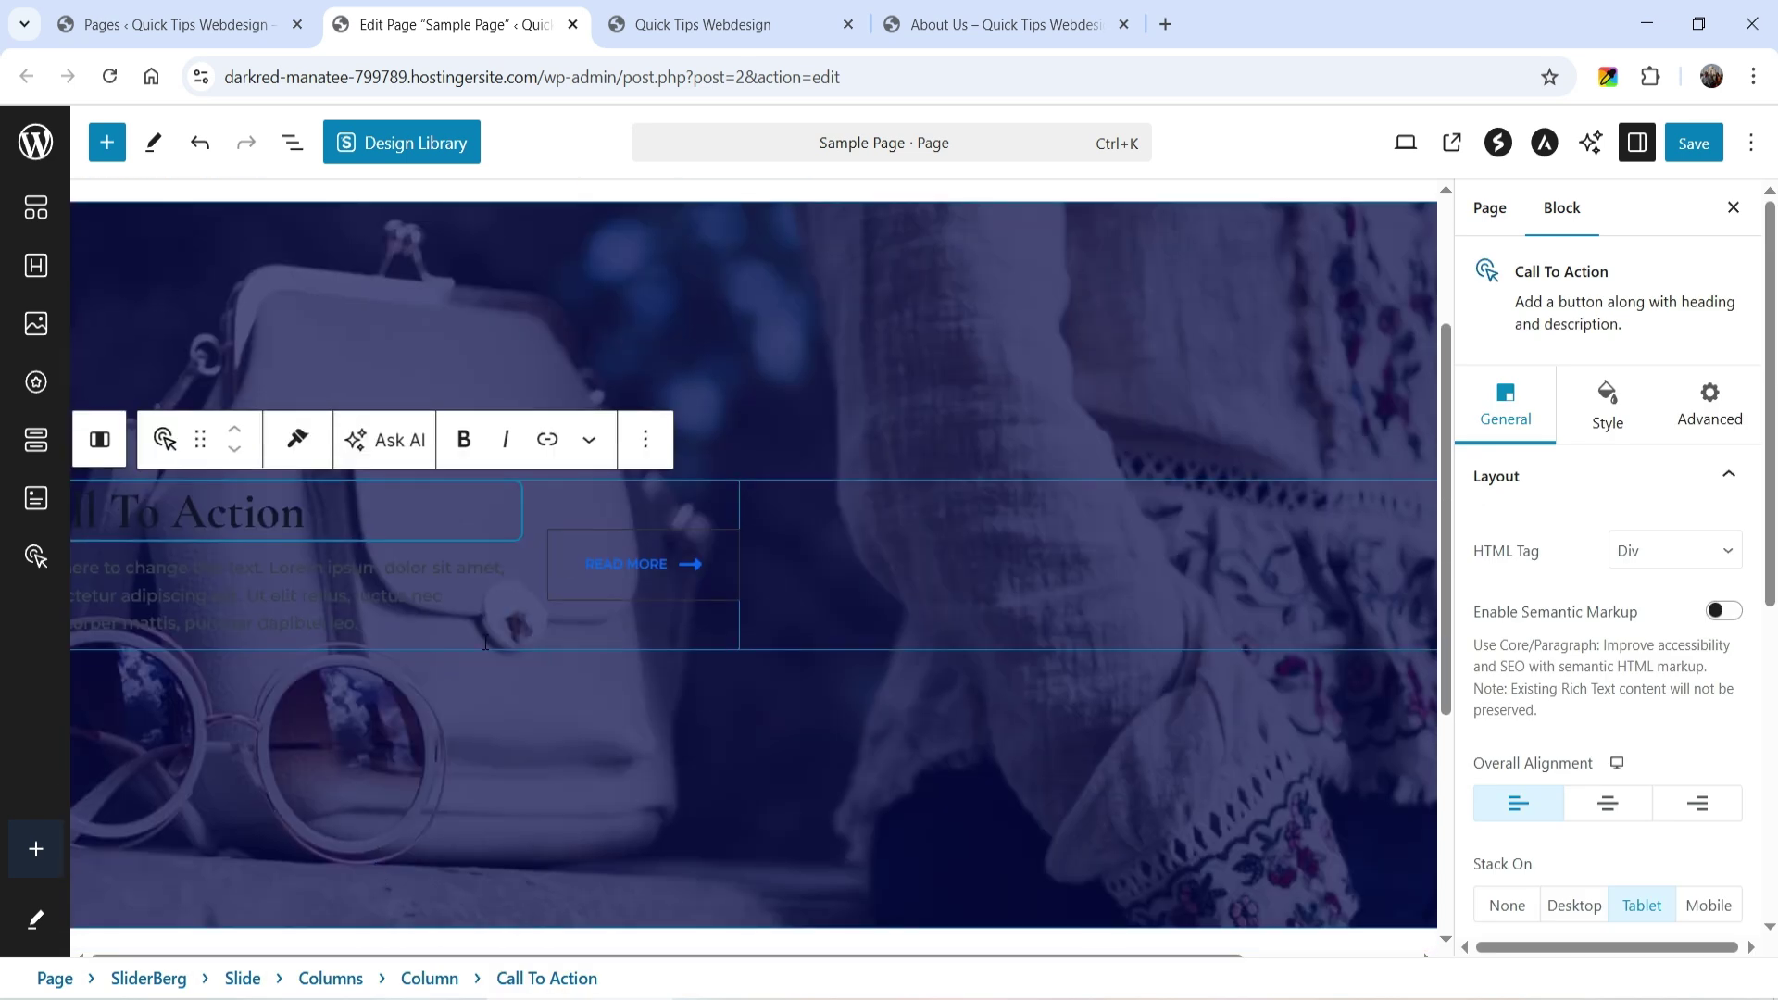
Step: Add an Image block in the right column with the img-08-a-red photo from the Media Library
{"action": "left_click", "coordinate": [1118, 568]}
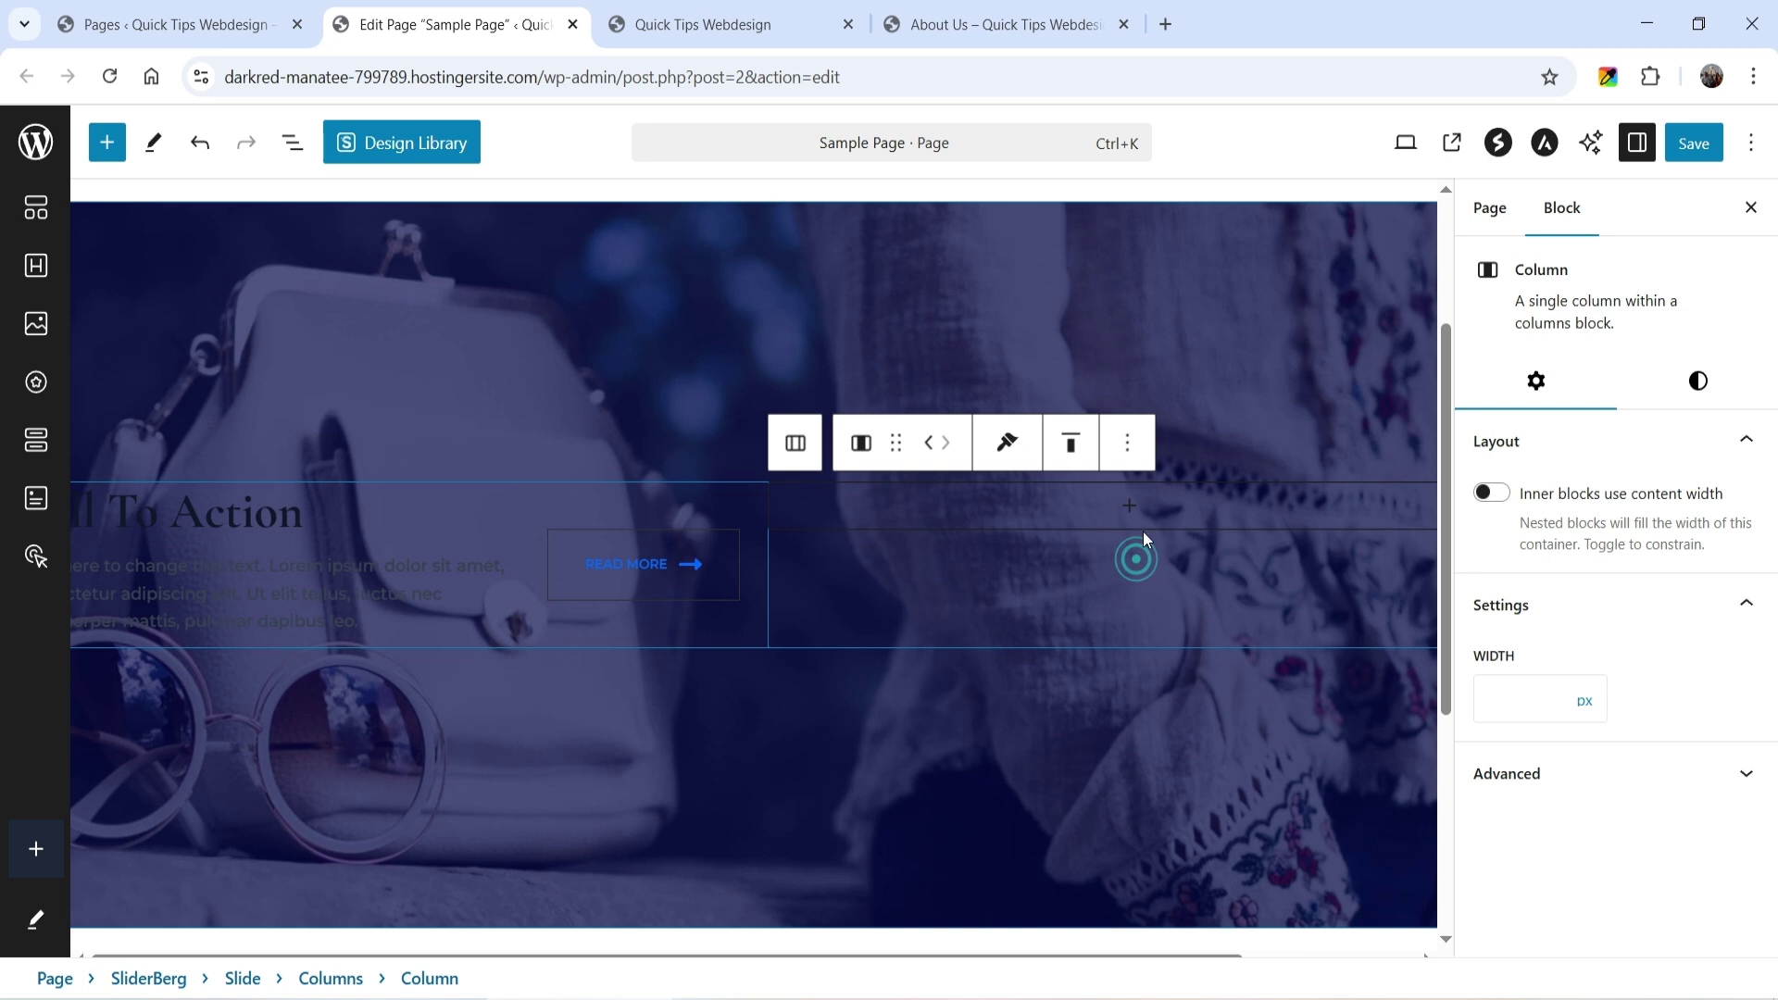
{"action": "left_click", "coordinate": [1131, 508]}
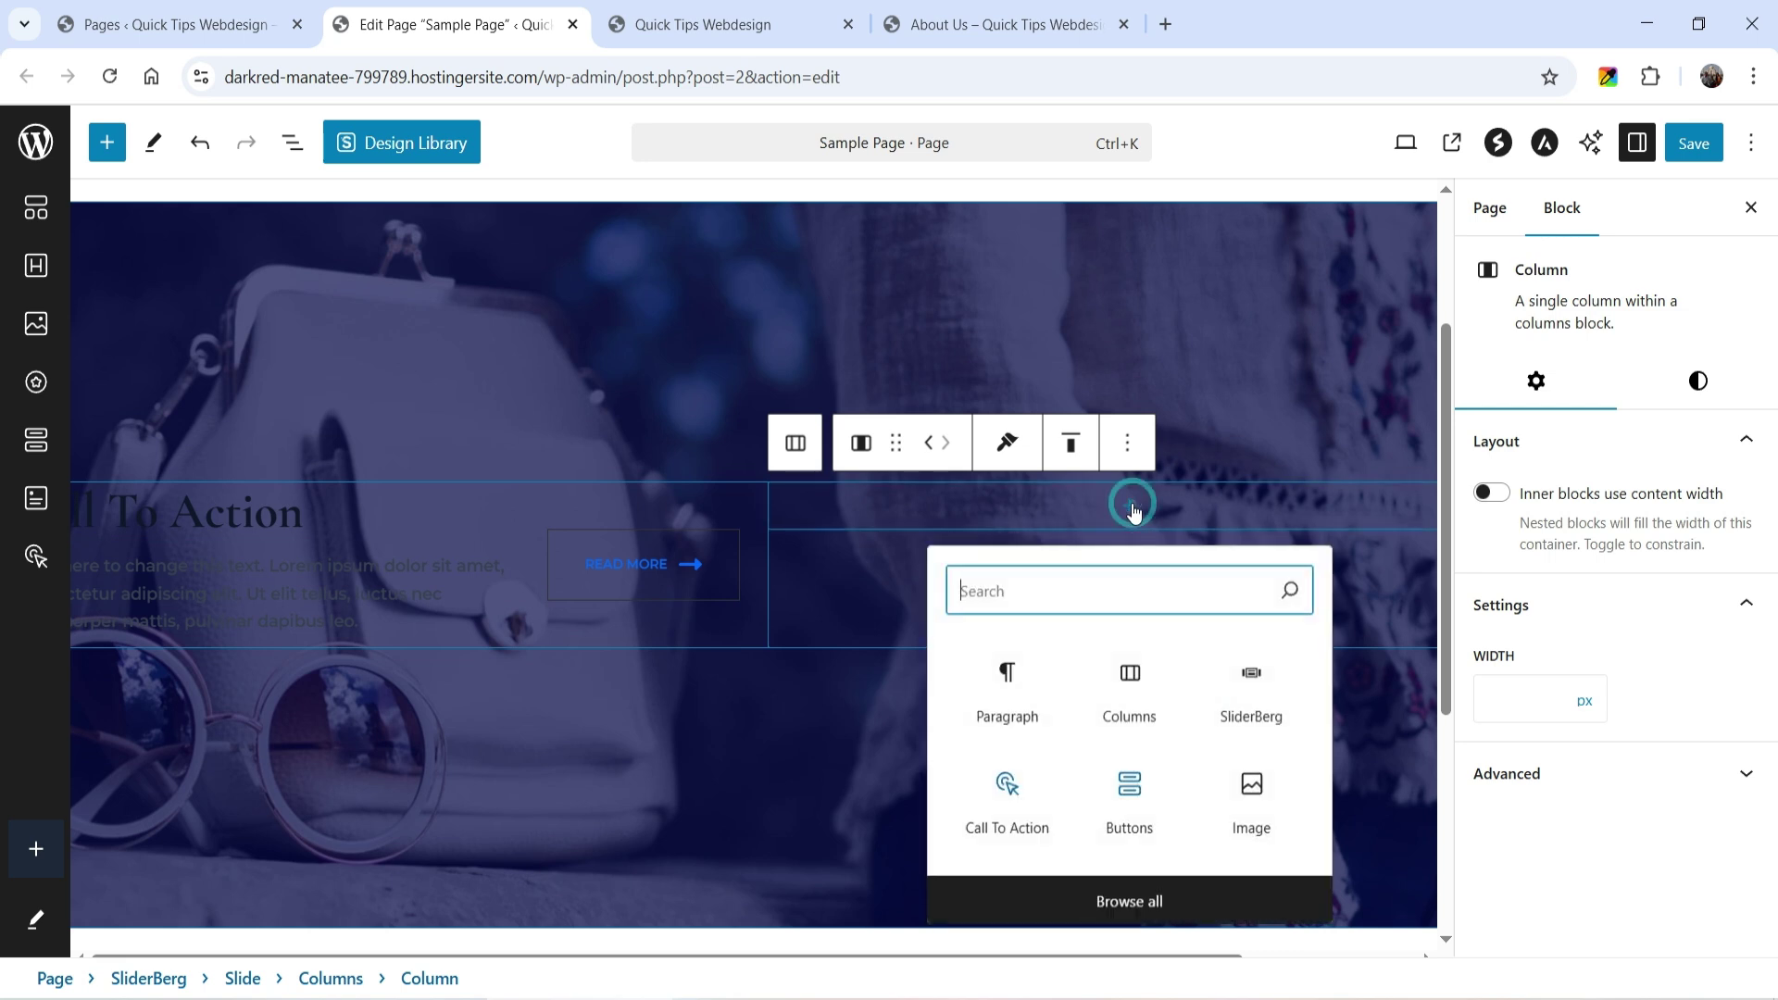
{"action": "left_click", "coordinate": [1255, 792]}
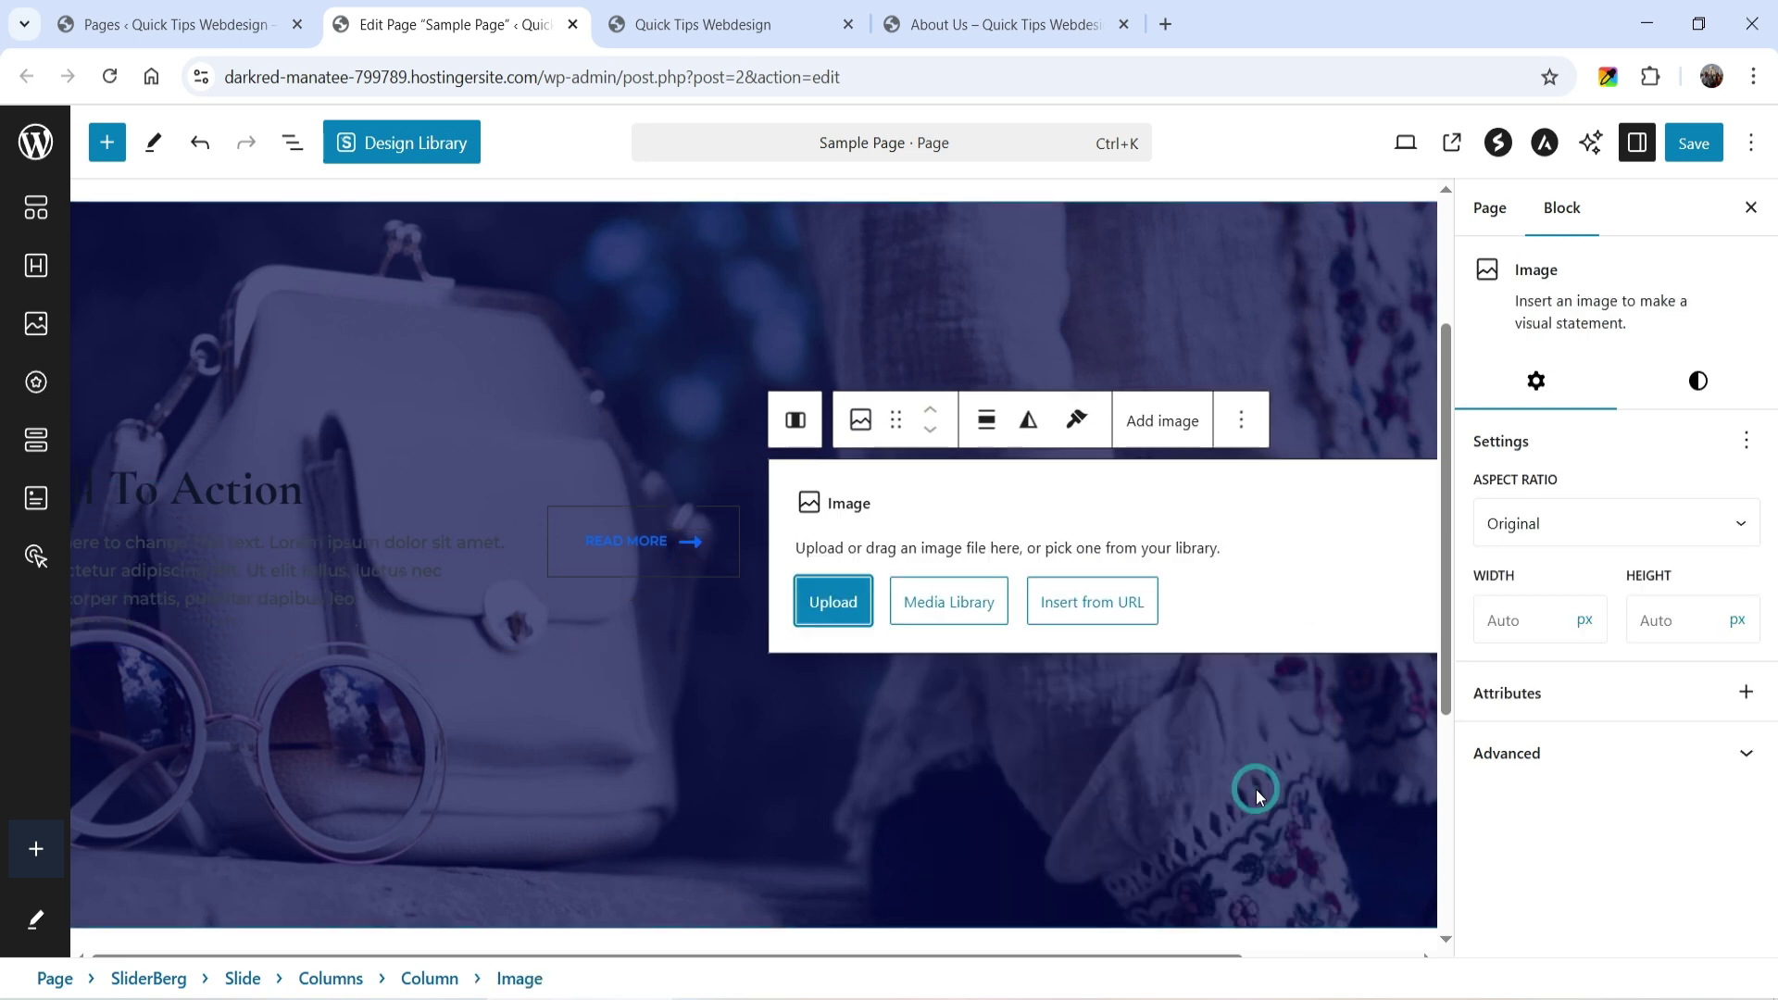
{"action": "left_click", "coordinate": [968, 613]}
{"action": "left_click", "coordinate": [1110, 424]}
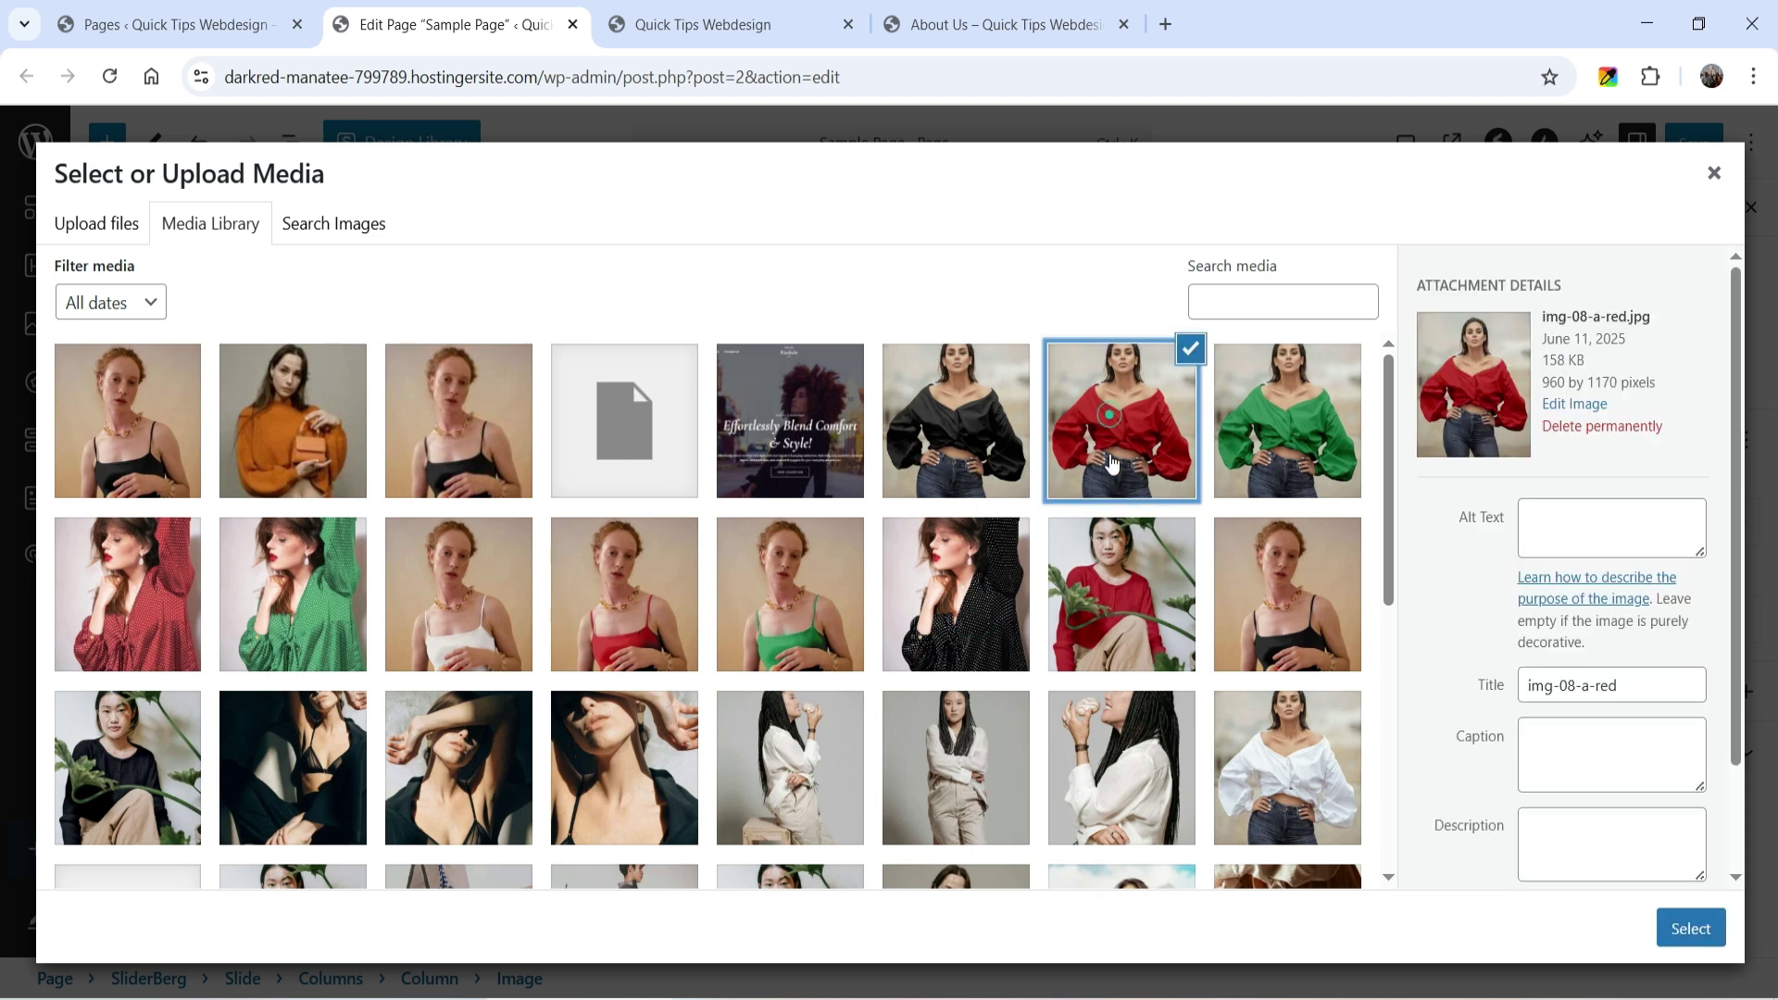
{"action": "left_click", "coordinate": [1691, 929]}
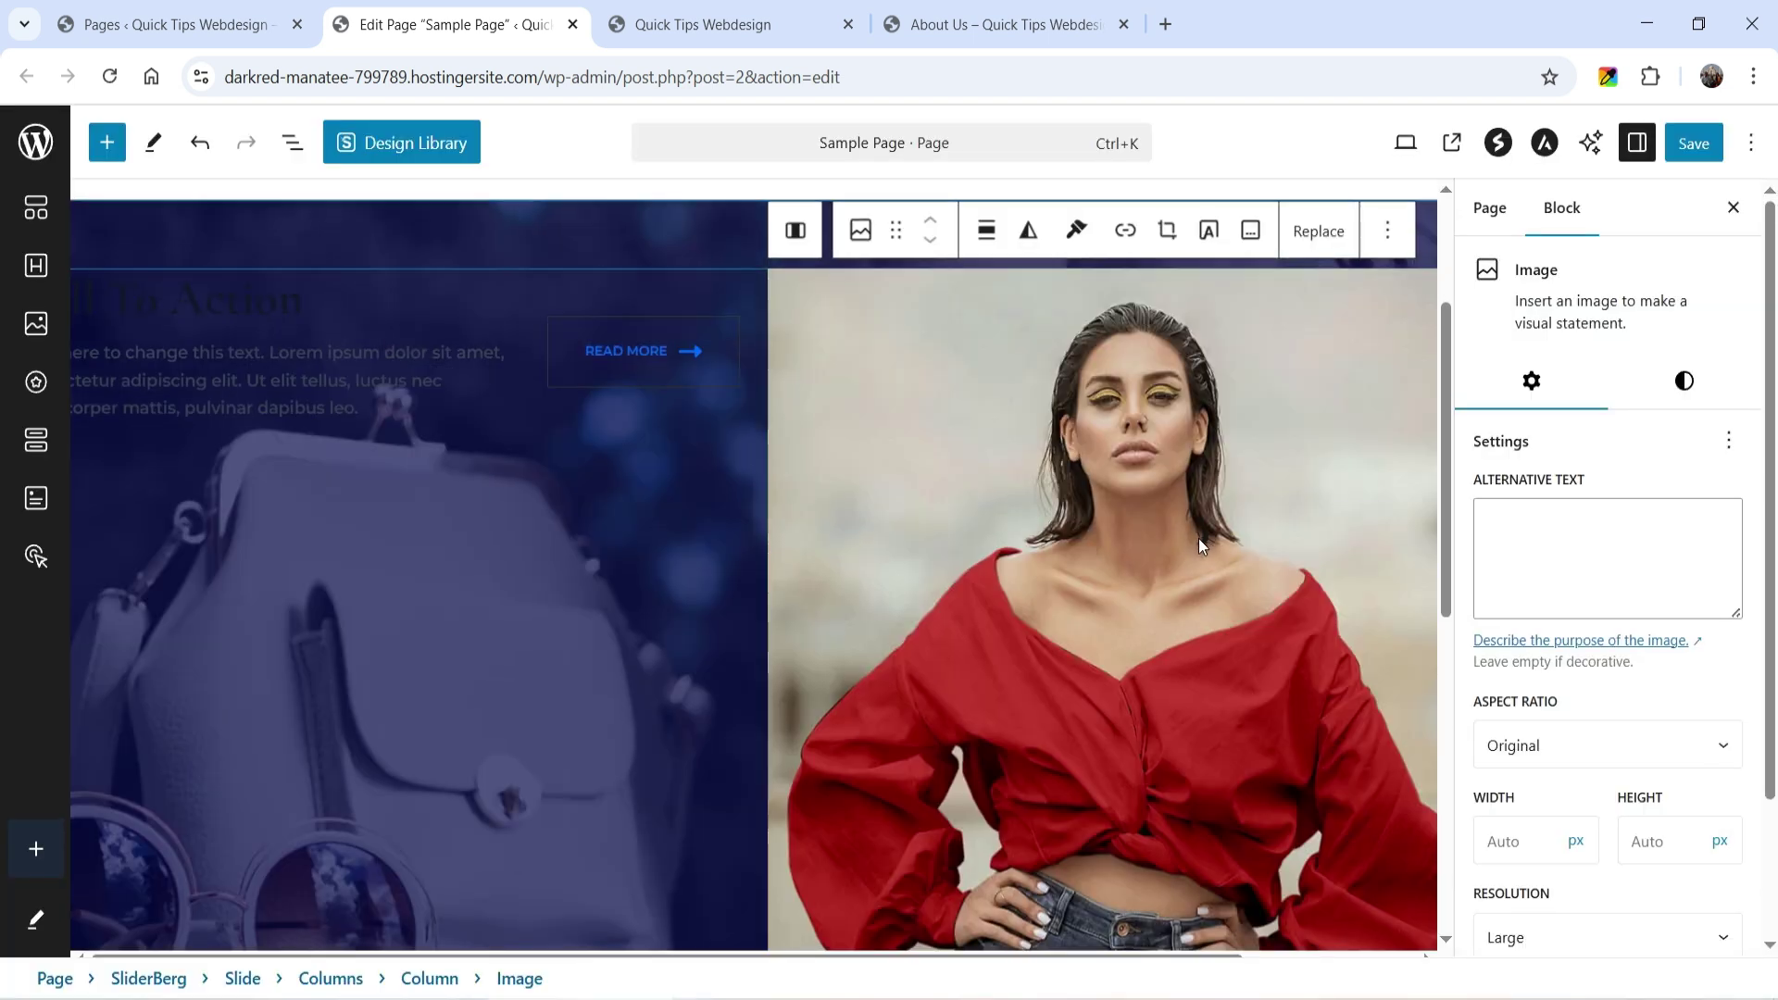
Step: Make the Call To Action heading and description text white
{"action": "scroll", "coordinate": [1606, 553], "scroll_direction": "down", "scroll_amount": 3}
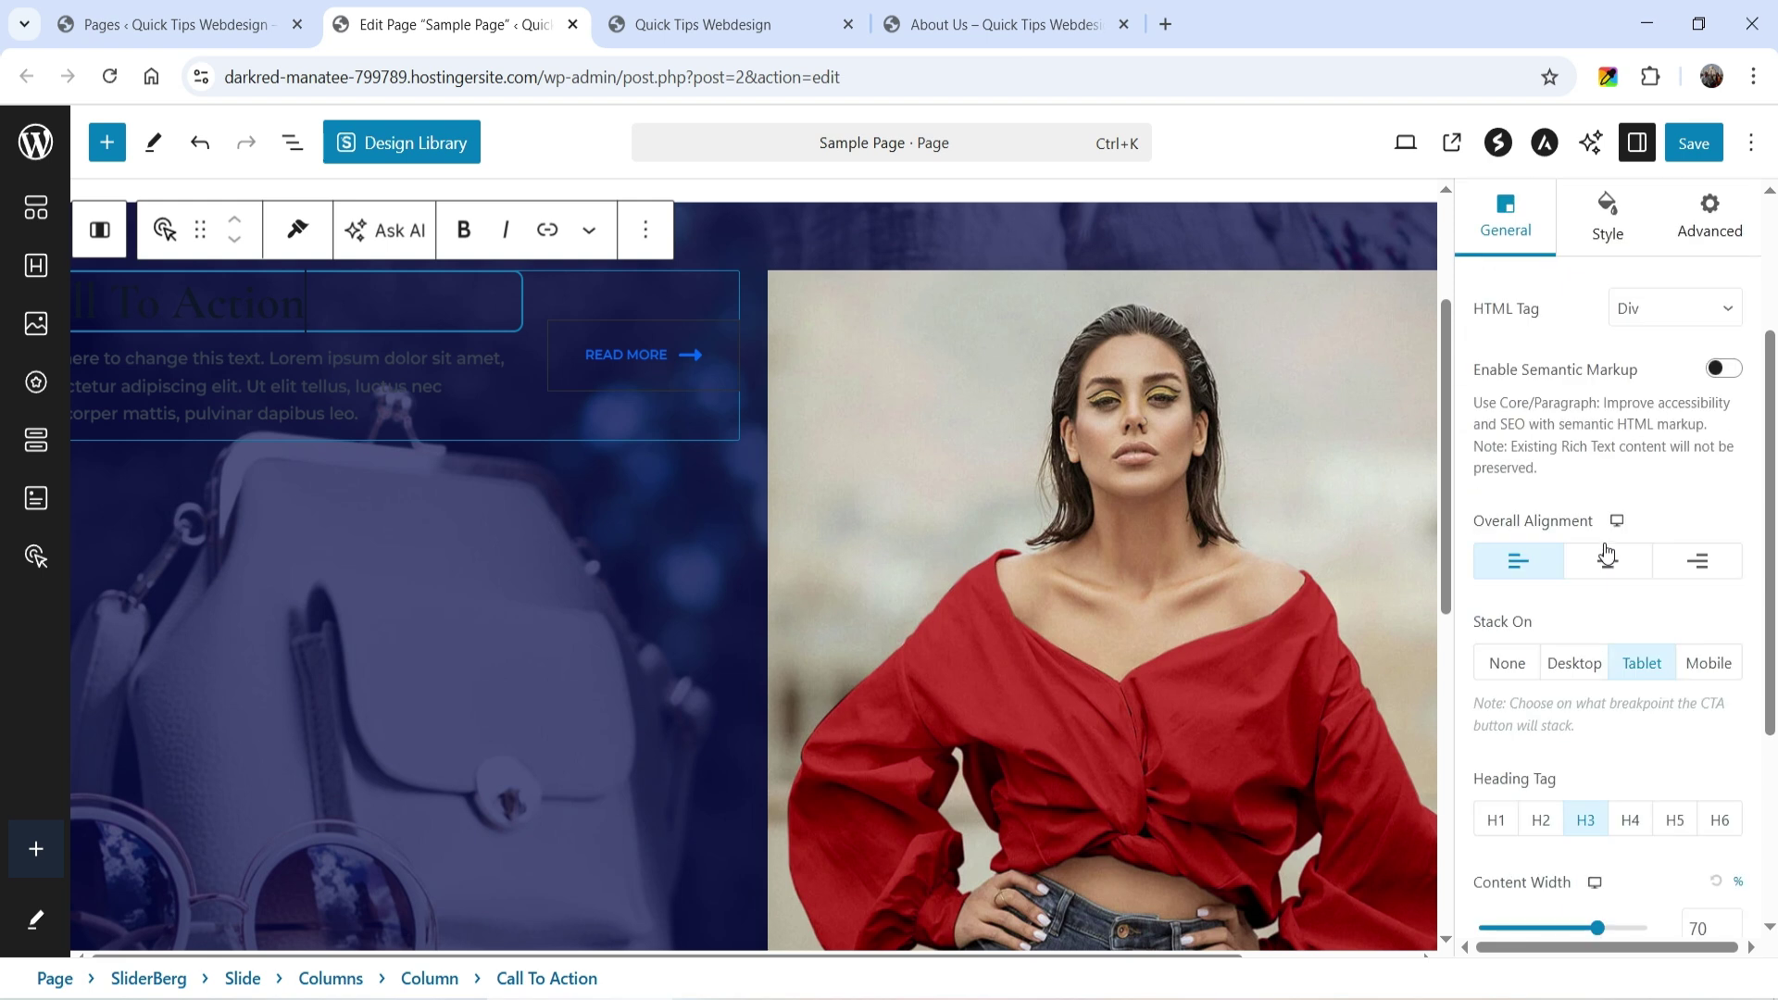
{"action": "scroll", "coordinate": [1594, 377], "scroll_direction": "up", "scroll_amount": 3}
{"action": "left_click", "coordinate": [1627, 313]}
{"action": "left_click", "coordinate": [1741, 540]}
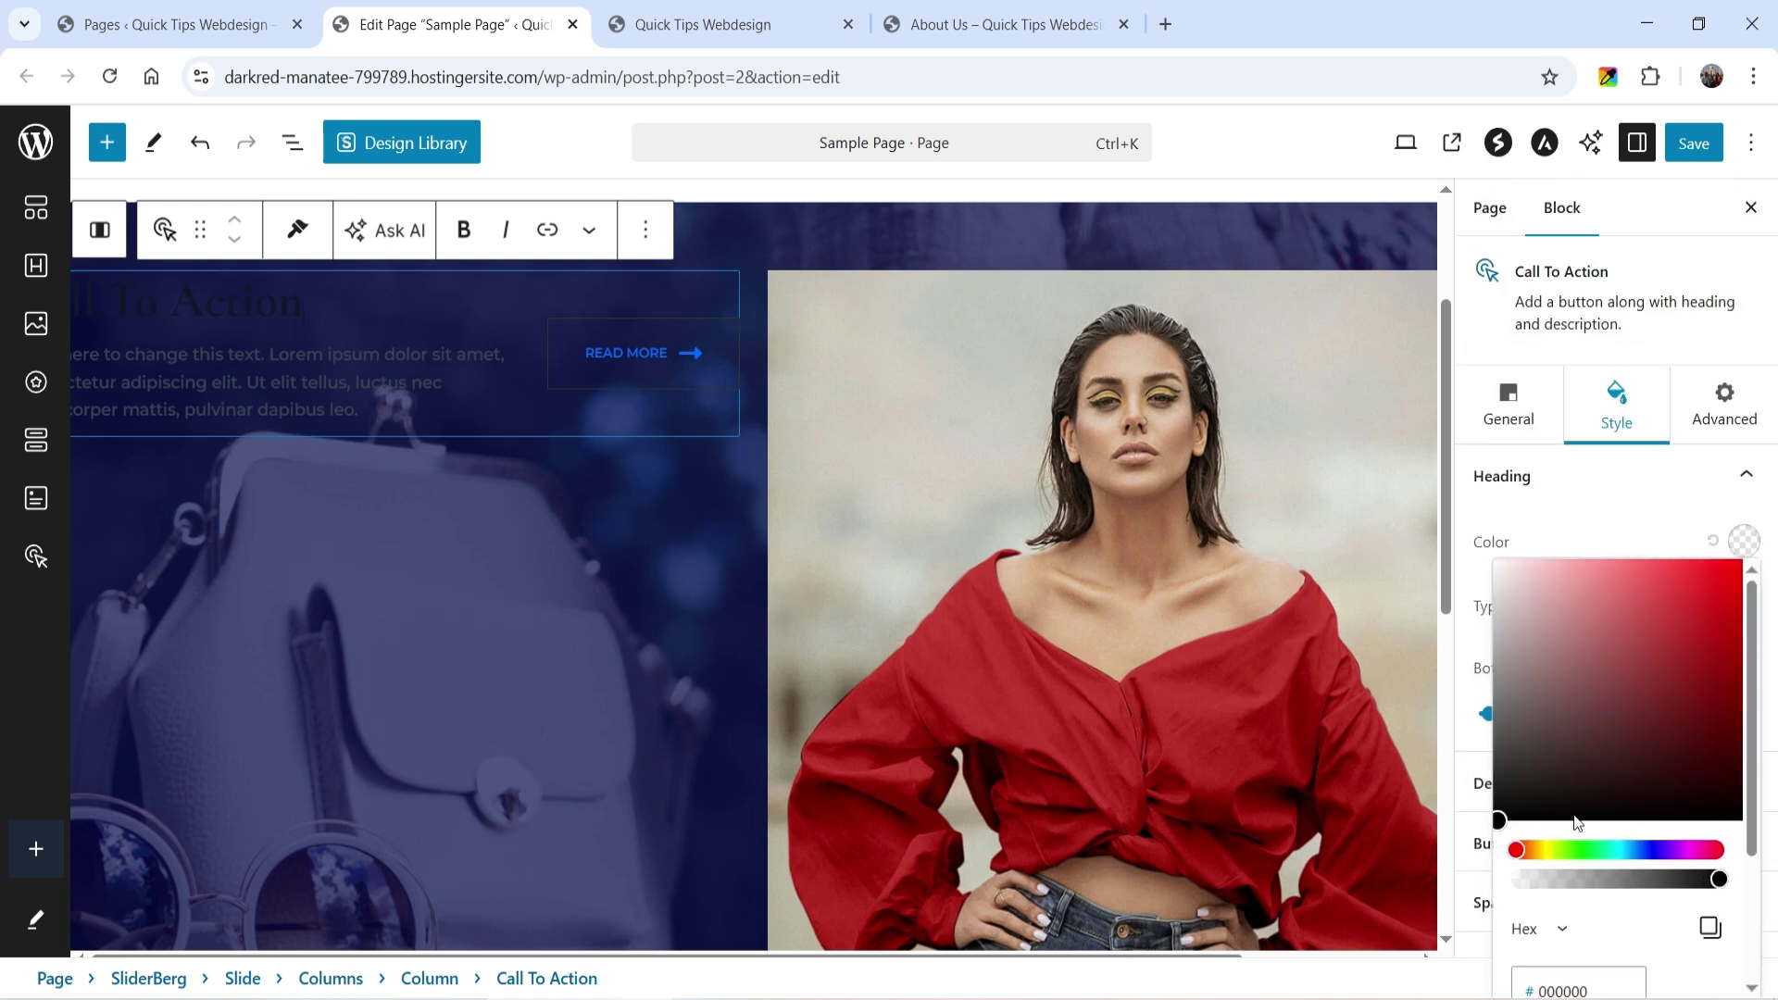
{"action": "left_click_drag", "start_coordinate": [1554, 683], "coordinate": [1488, 544]}
{"action": "left_click", "coordinate": [1599, 492]}
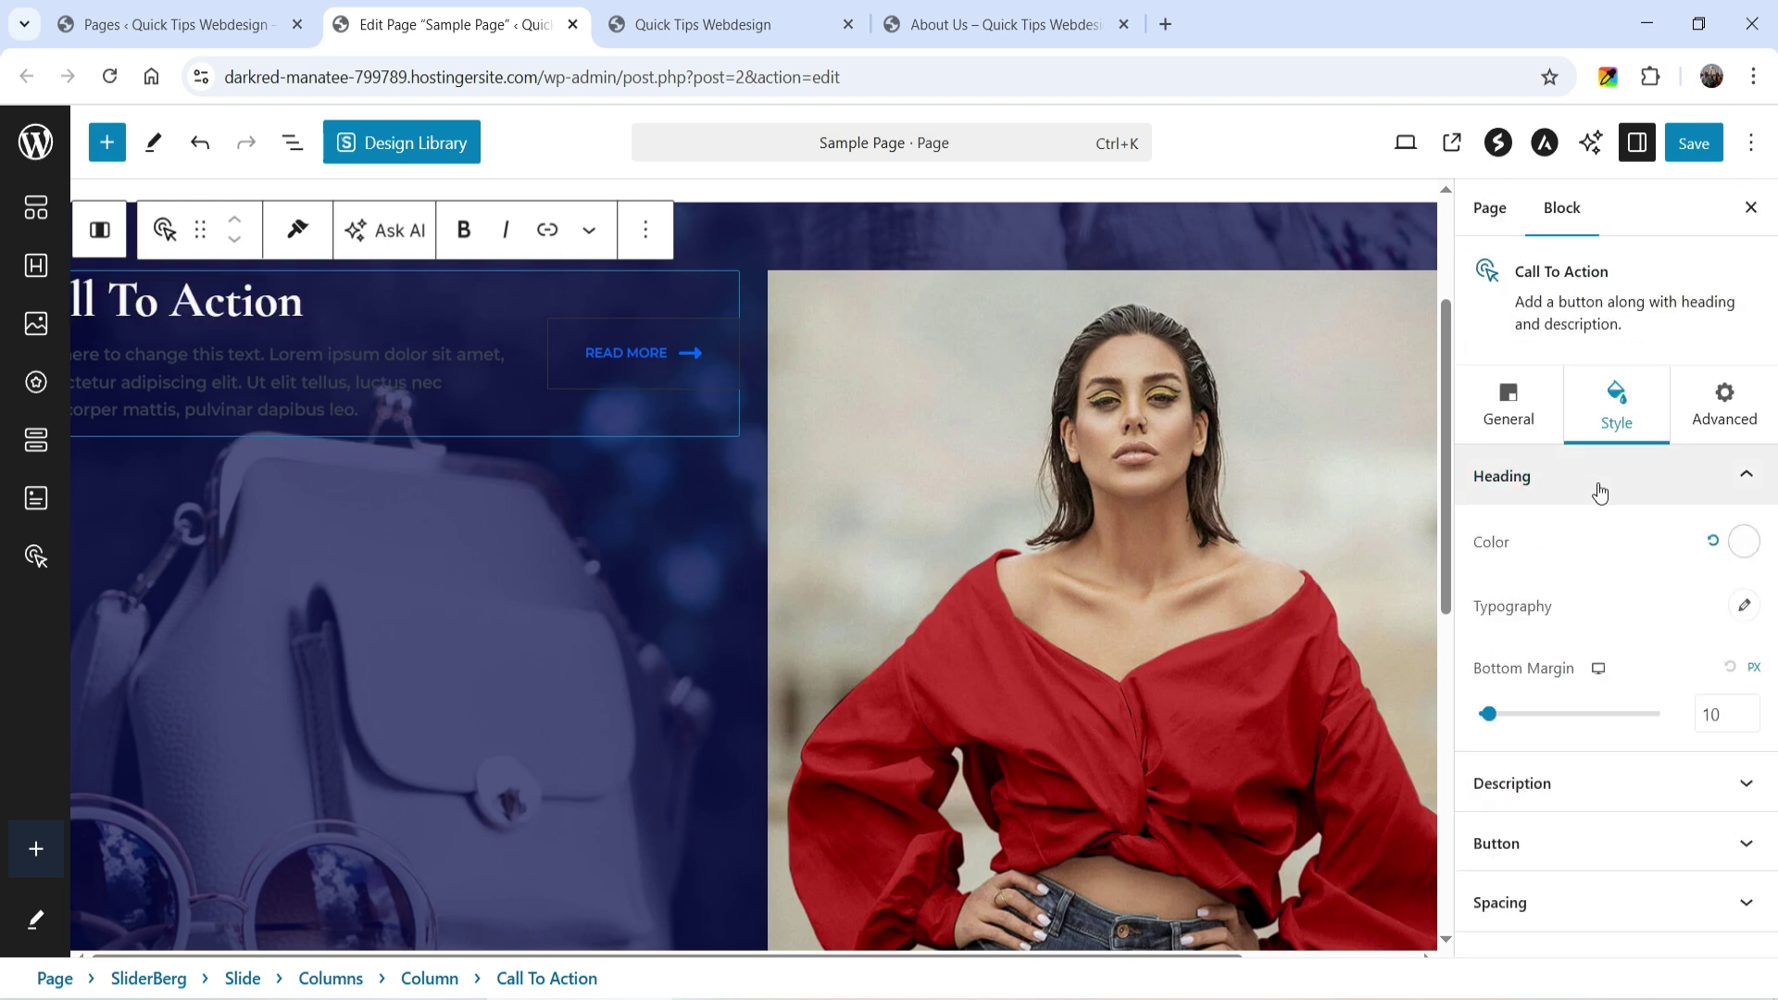
{"action": "left_click", "coordinate": [1601, 494]}
{"action": "left_click", "coordinate": [1623, 541]}
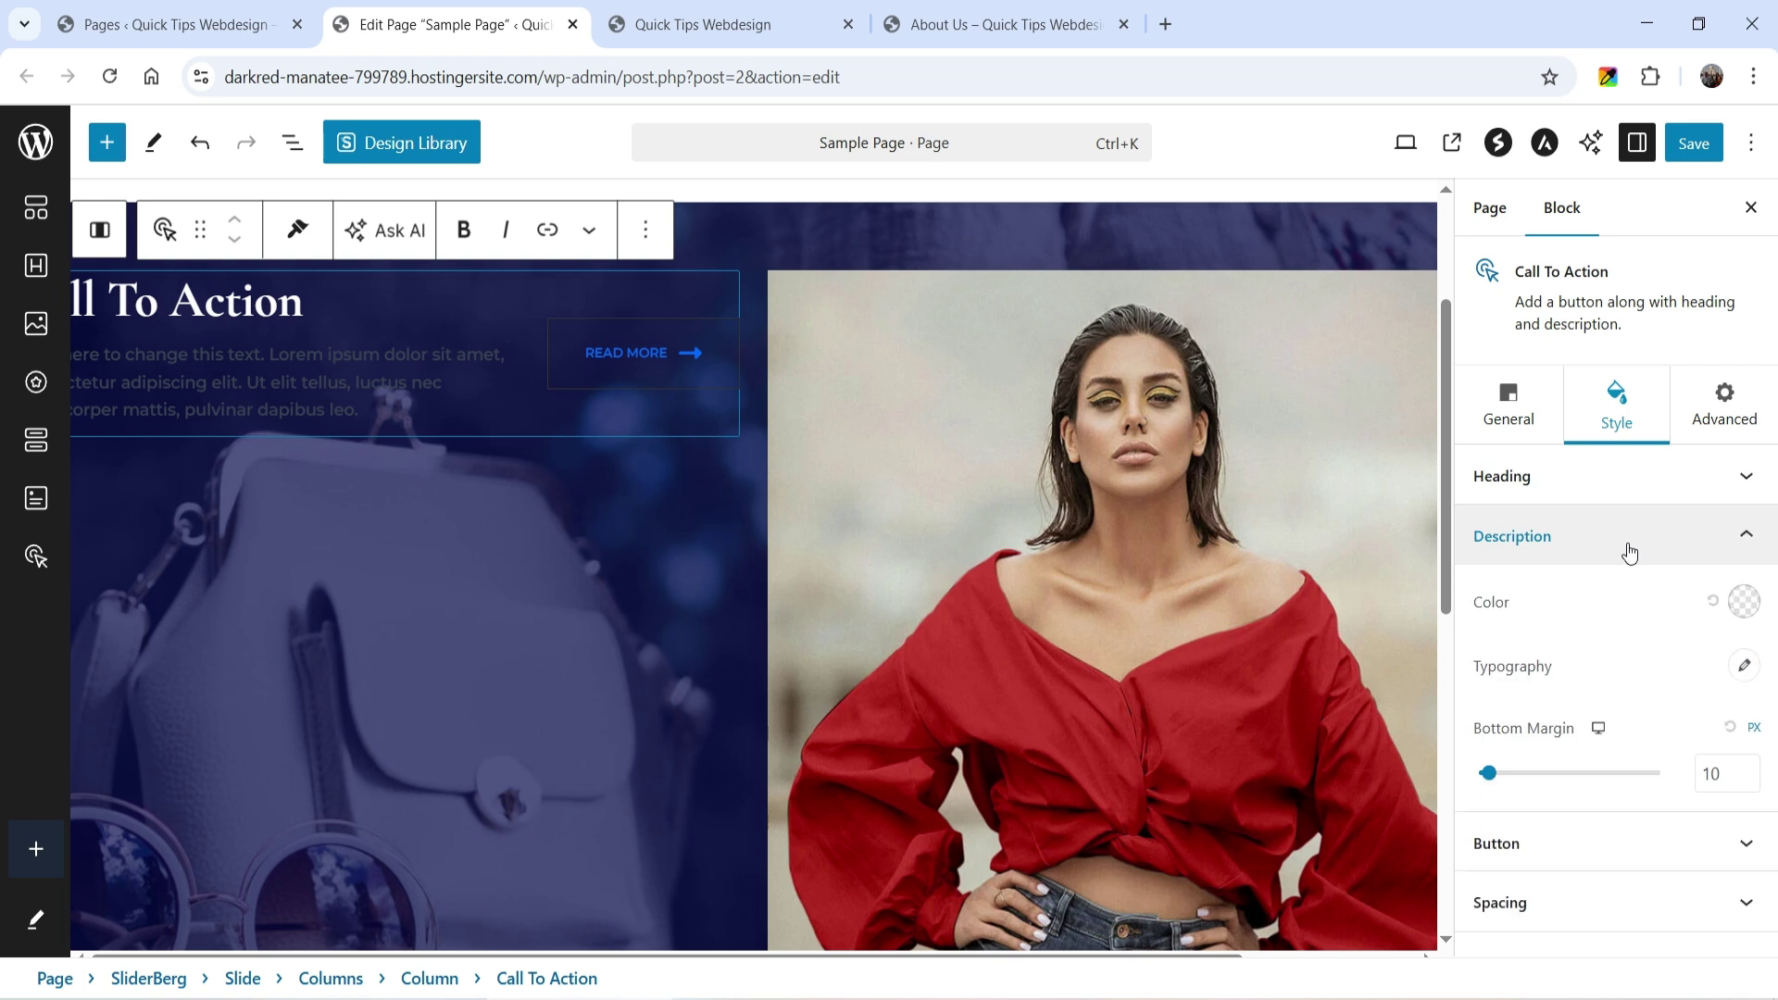
{"action": "left_click", "coordinate": [1737, 607]}
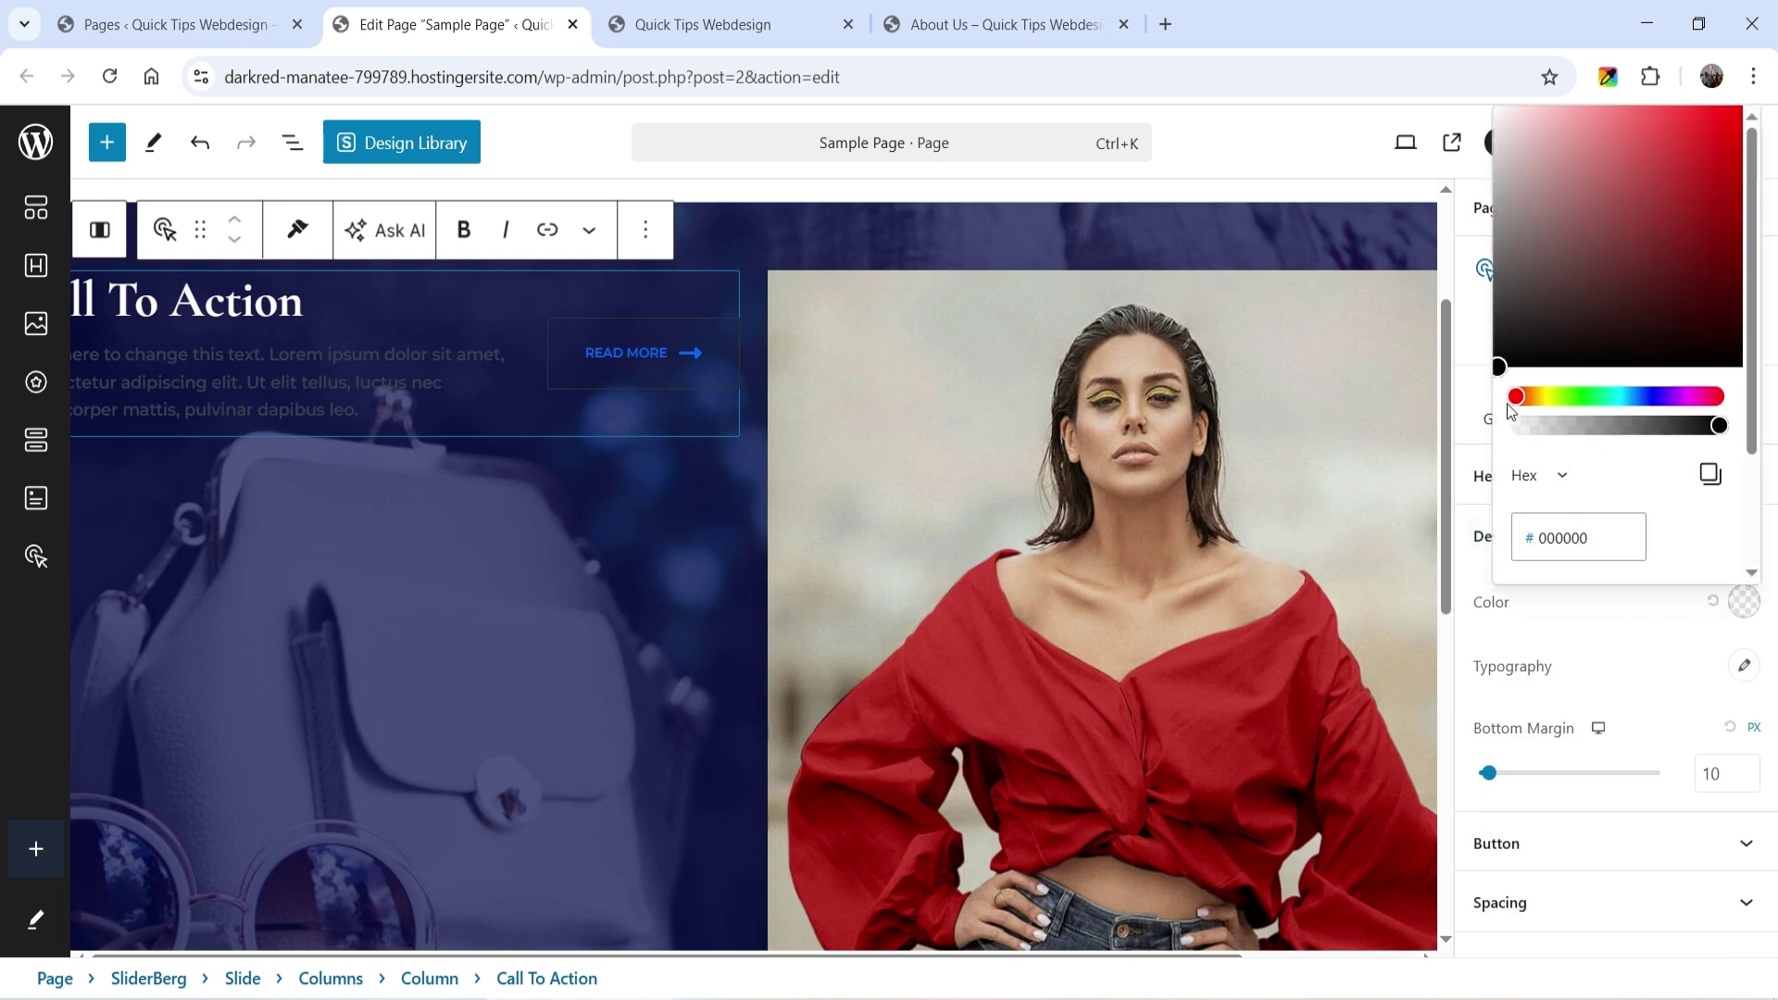
{"action": "left_click_drag", "start_coordinate": [1509, 405], "coordinate": [1498, 113]}
{"action": "left_click", "coordinate": [1685, 722]}
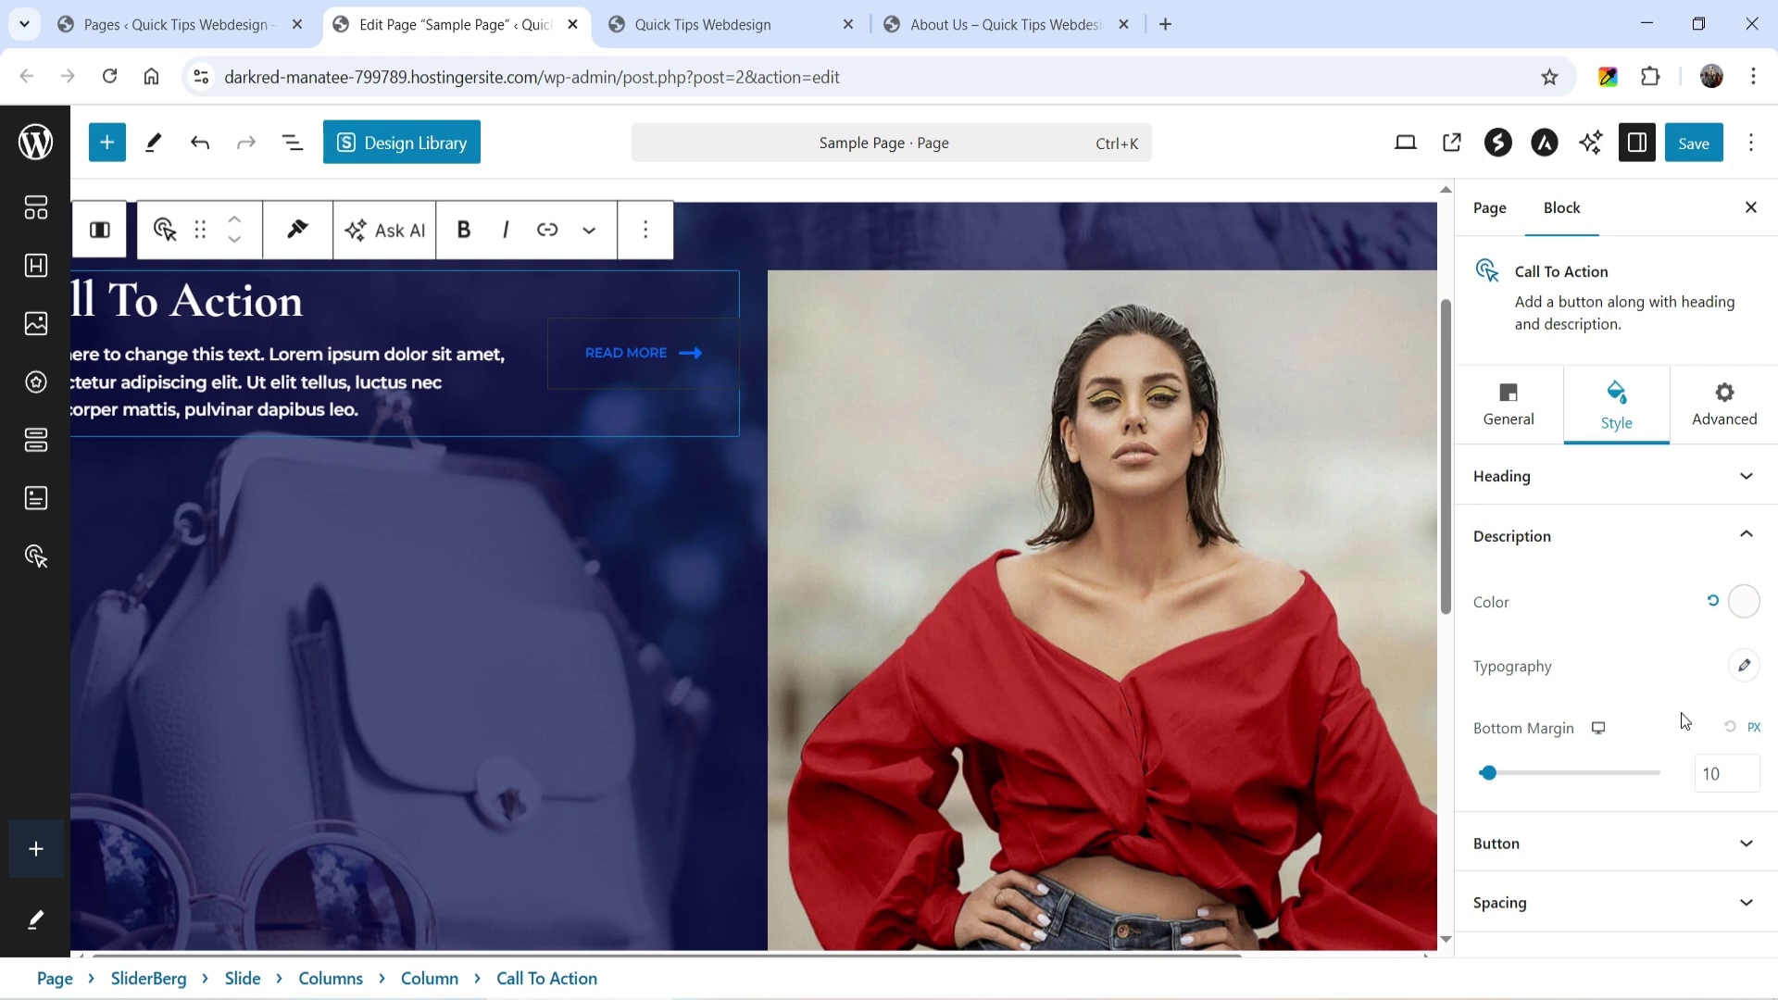
Step: Enlarge the description font size and give the READ MORE button a black background
{"action": "left_click", "coordinate": [1743, 667]}
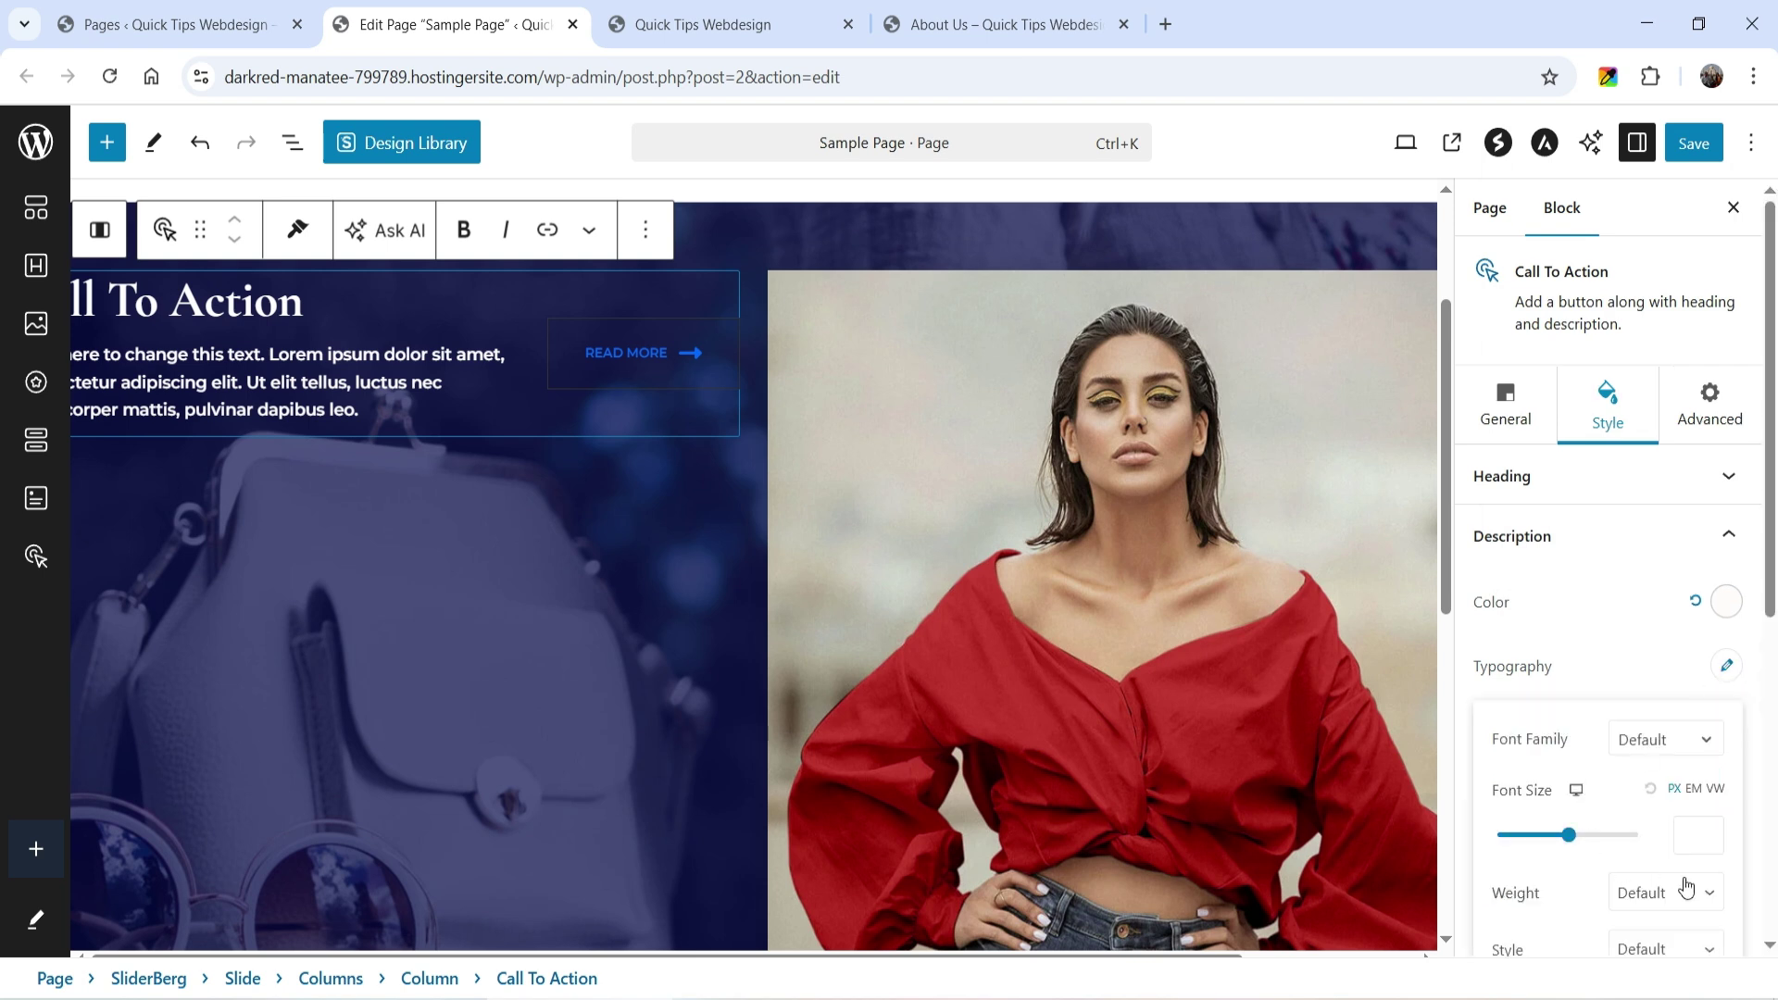
{"action": "left_click", "coordinate": [1700, 834]}
{"action": "left_click", "coordinate": [1528, 476]}
{"action": "left_click", "coordinate": [1564, 597]}
{"action": "scroll", "coordinate": [1569, 621], "scroll_direction": "down", "scroll_amount": 4}
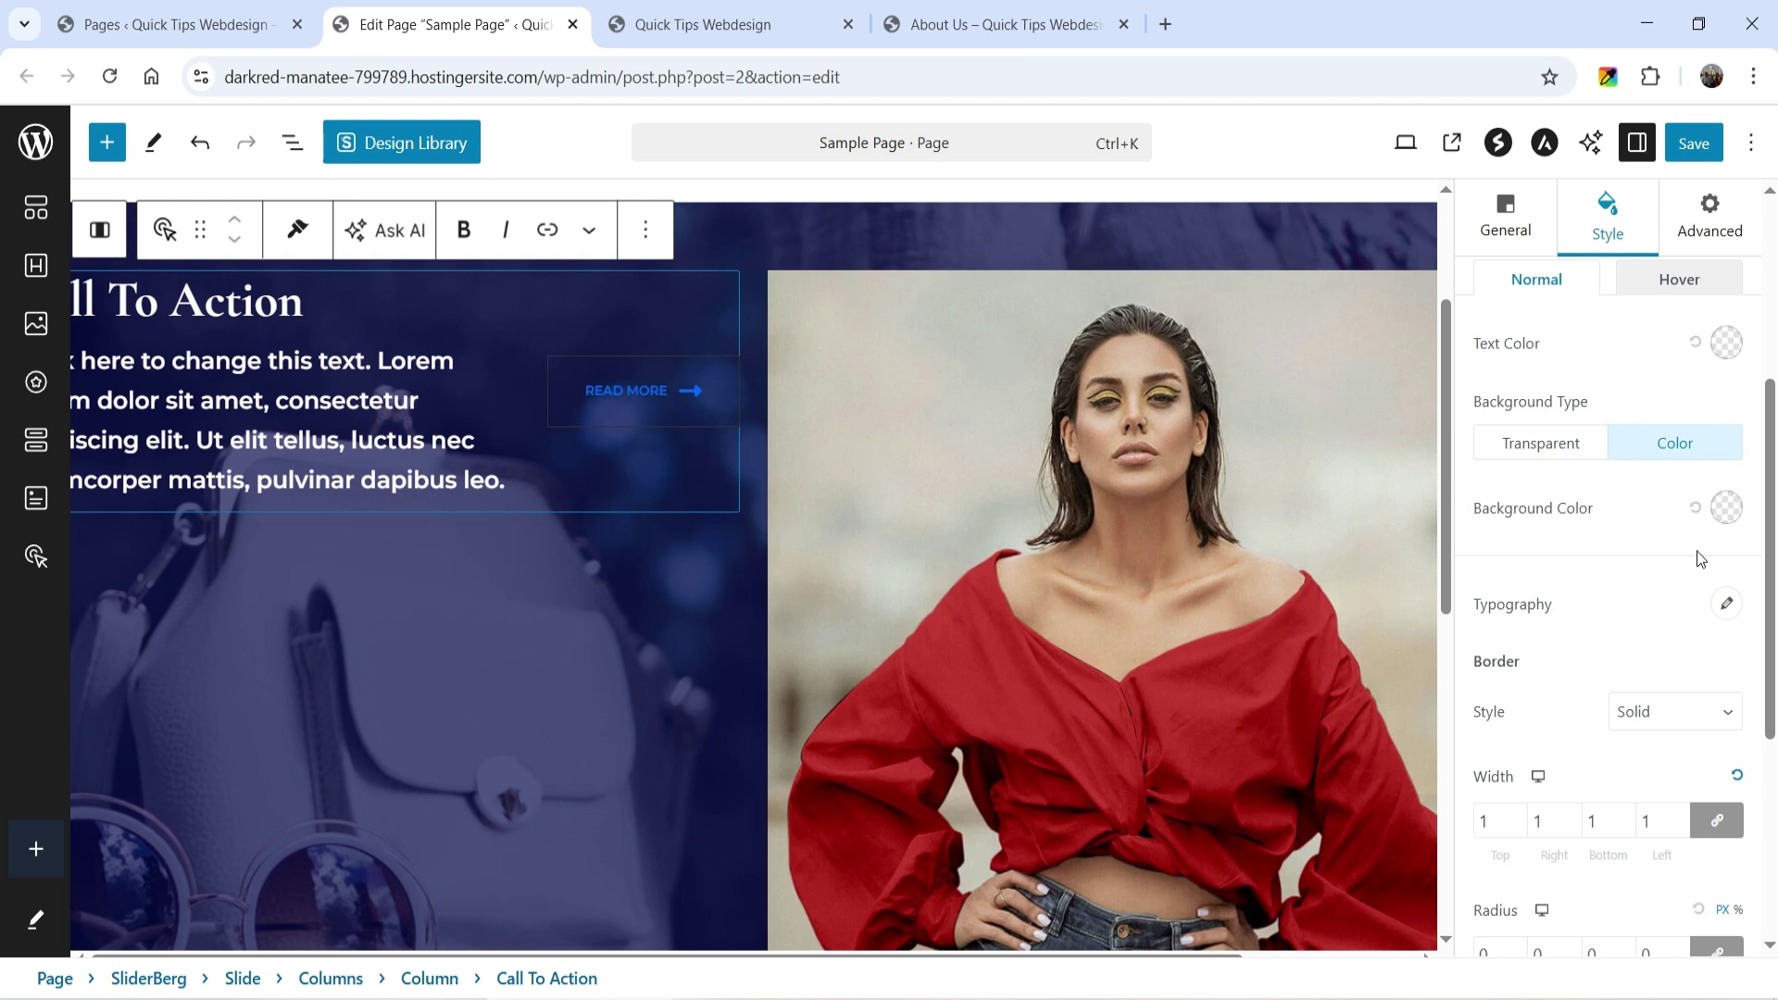
{"action": "left_click", "coordinate": [1726, 508]}
{"action": "left_click_drag", "start_coordinate": [1600, 833], "coordinate": [1731, 838]}
{"action": "left_click", "coordinate": [1637, 142]}
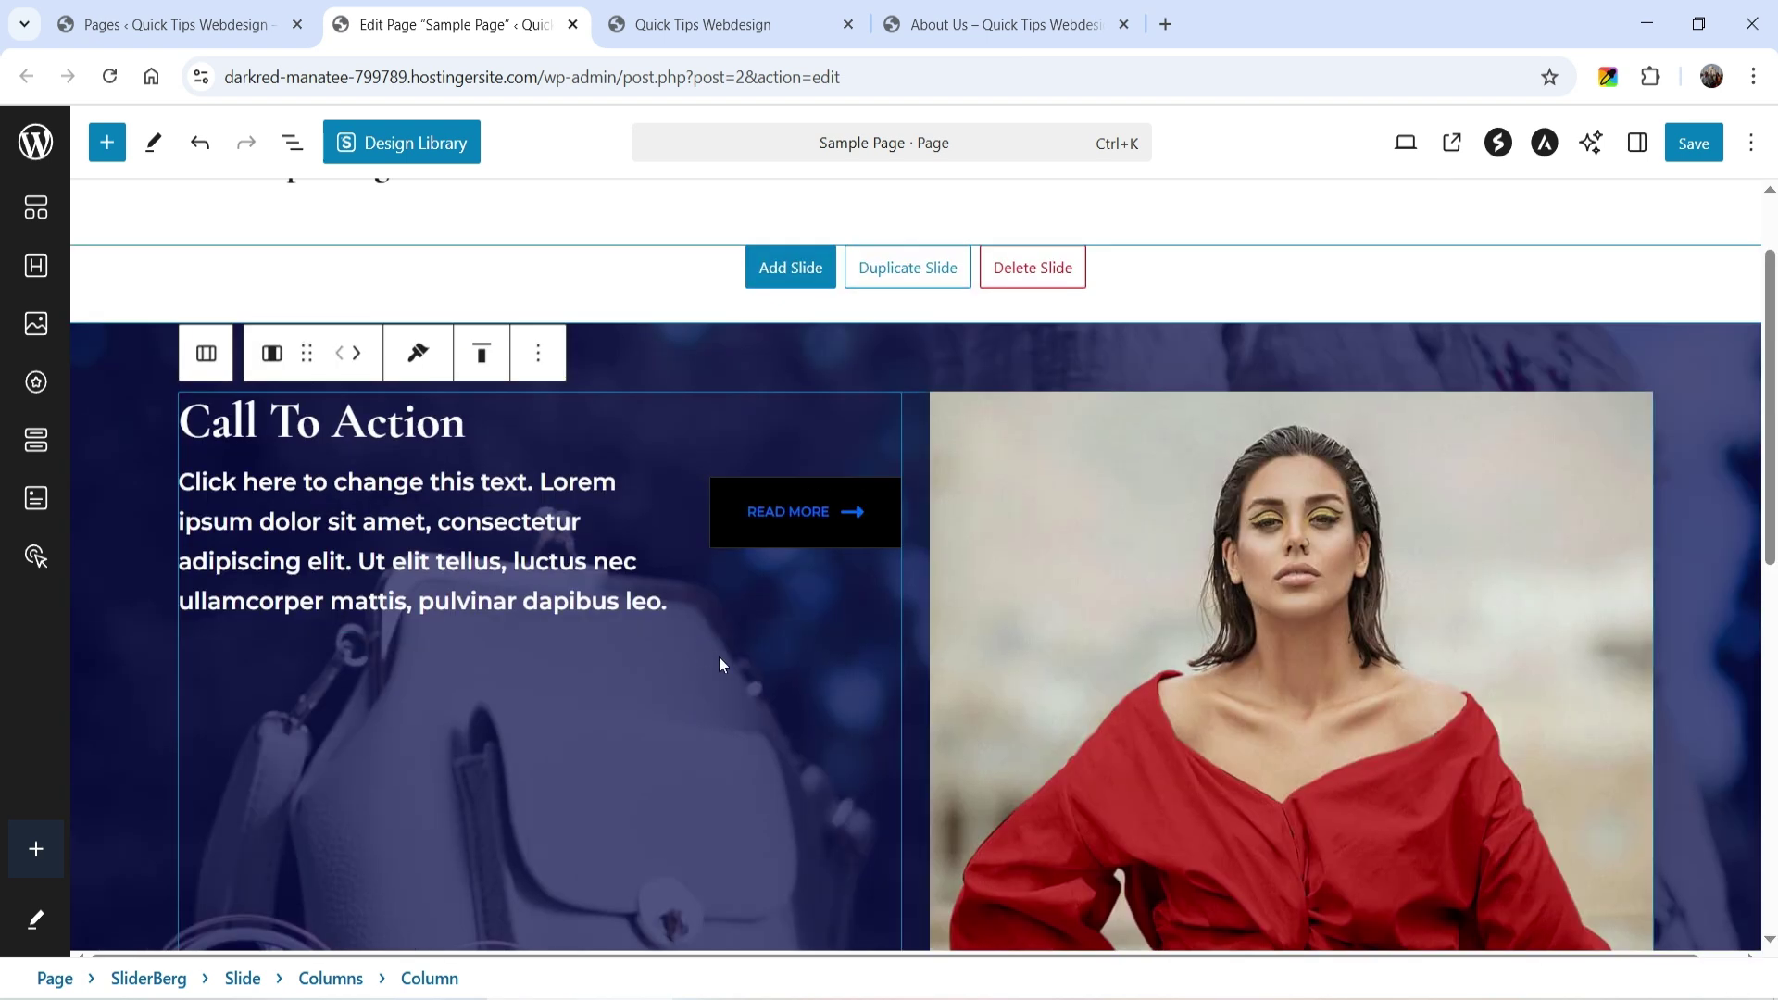
{"action": "left_click", "coordinate": [703, 600]}
Step: Insert a Spectra Countdown block into the Call To Action column
{"action": "left_click", "coordinate": [704, 691]}
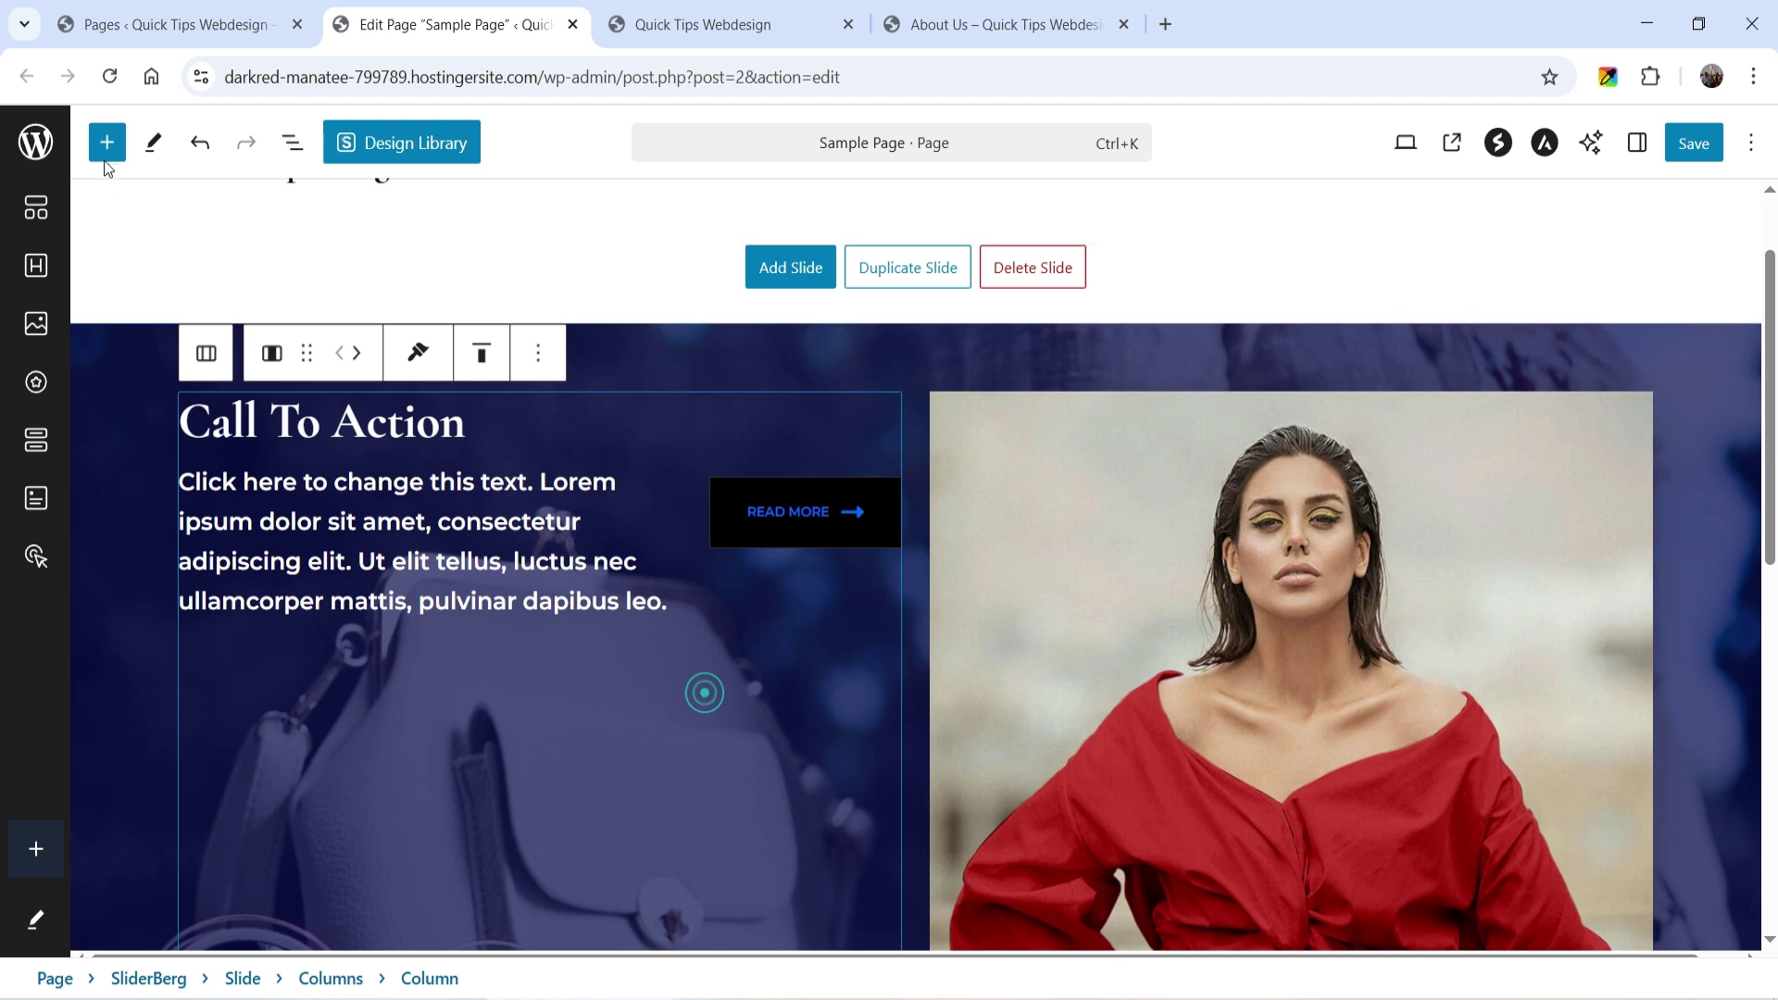
{"action": "left_click", "coordinate": [106, 142]}
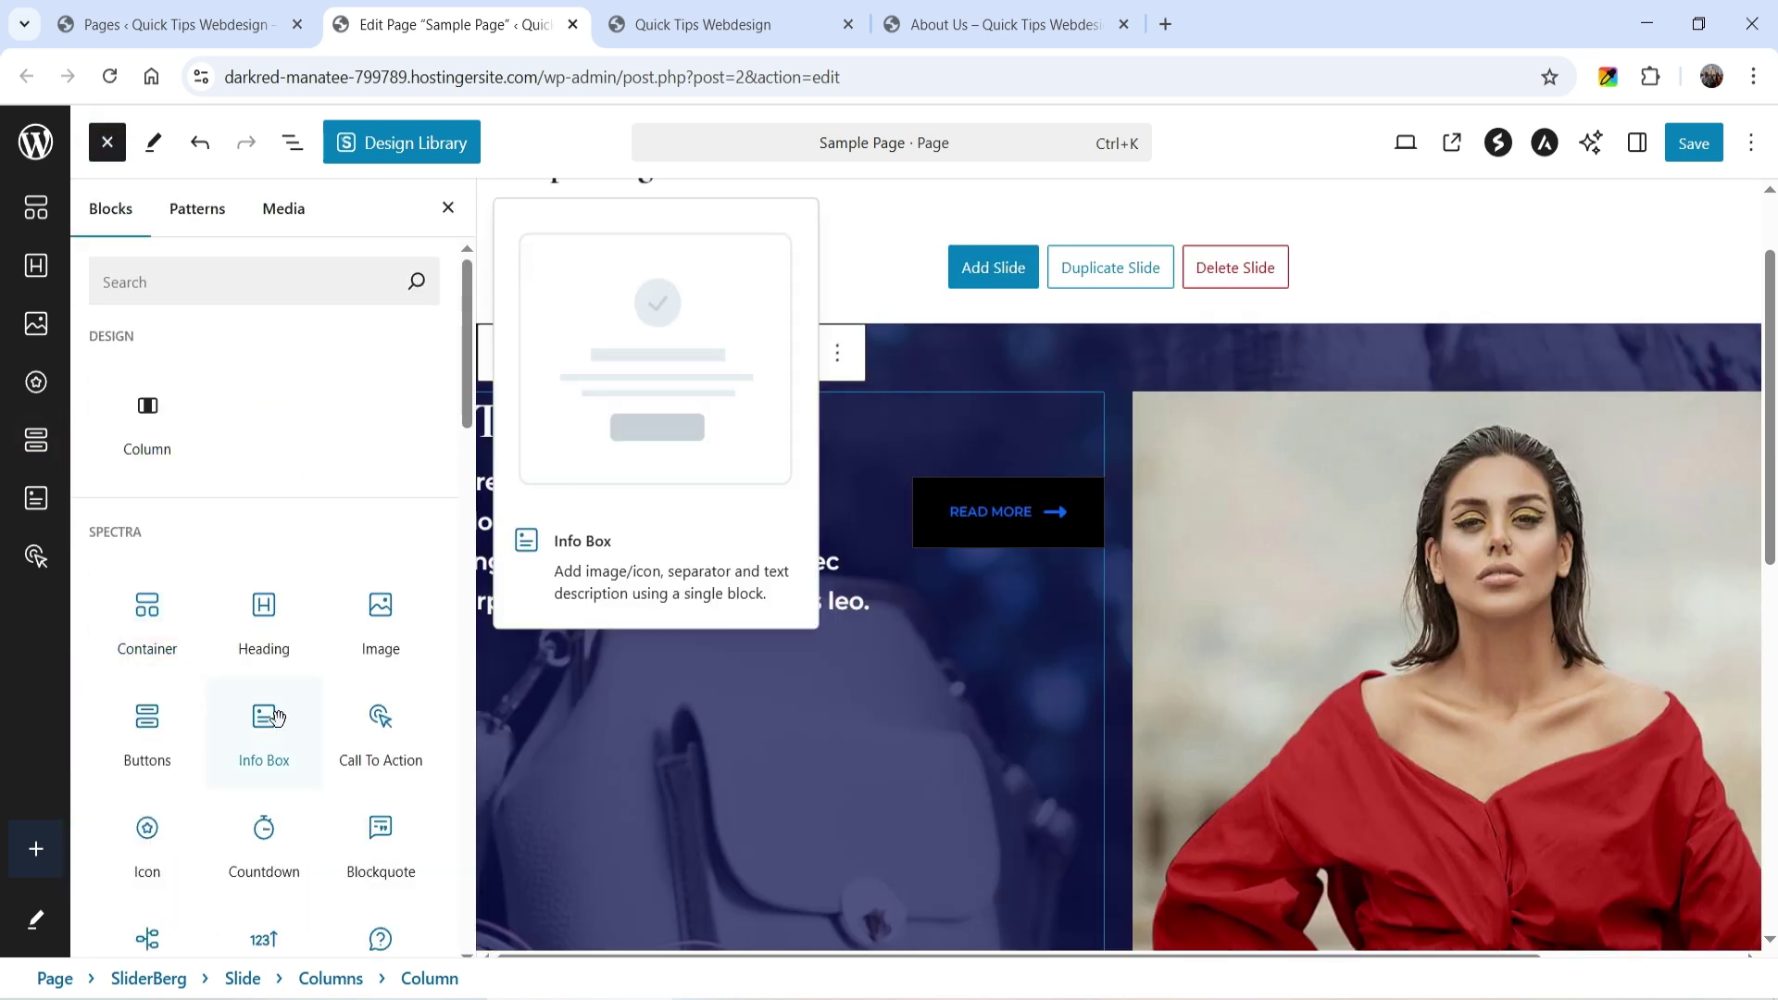
{"action": "mouse_move", "coordinate": [294, 669]}
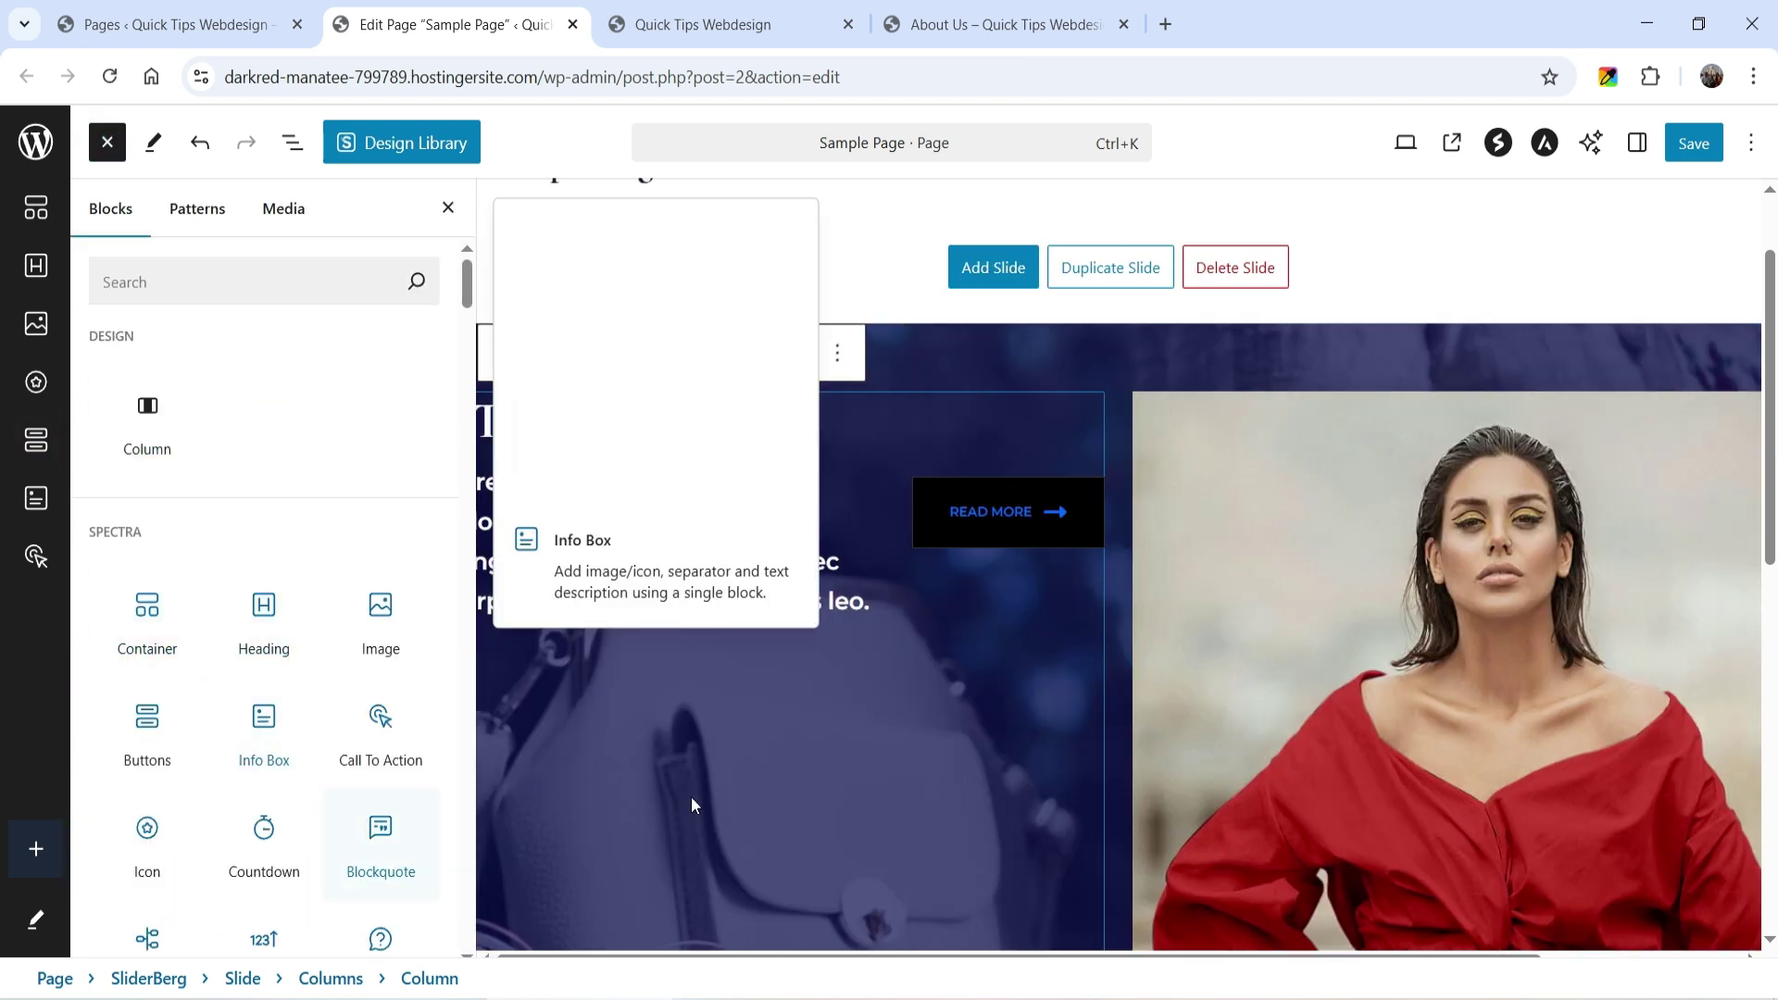
{"action": "scroll", "coordinate": [195, 759], "scroll_direction": "down", "scroll_amount": 2}
{"action": "scroll", "coordinate": [182, 738], "scroll_direction": "down", "scroll_amount": 1}
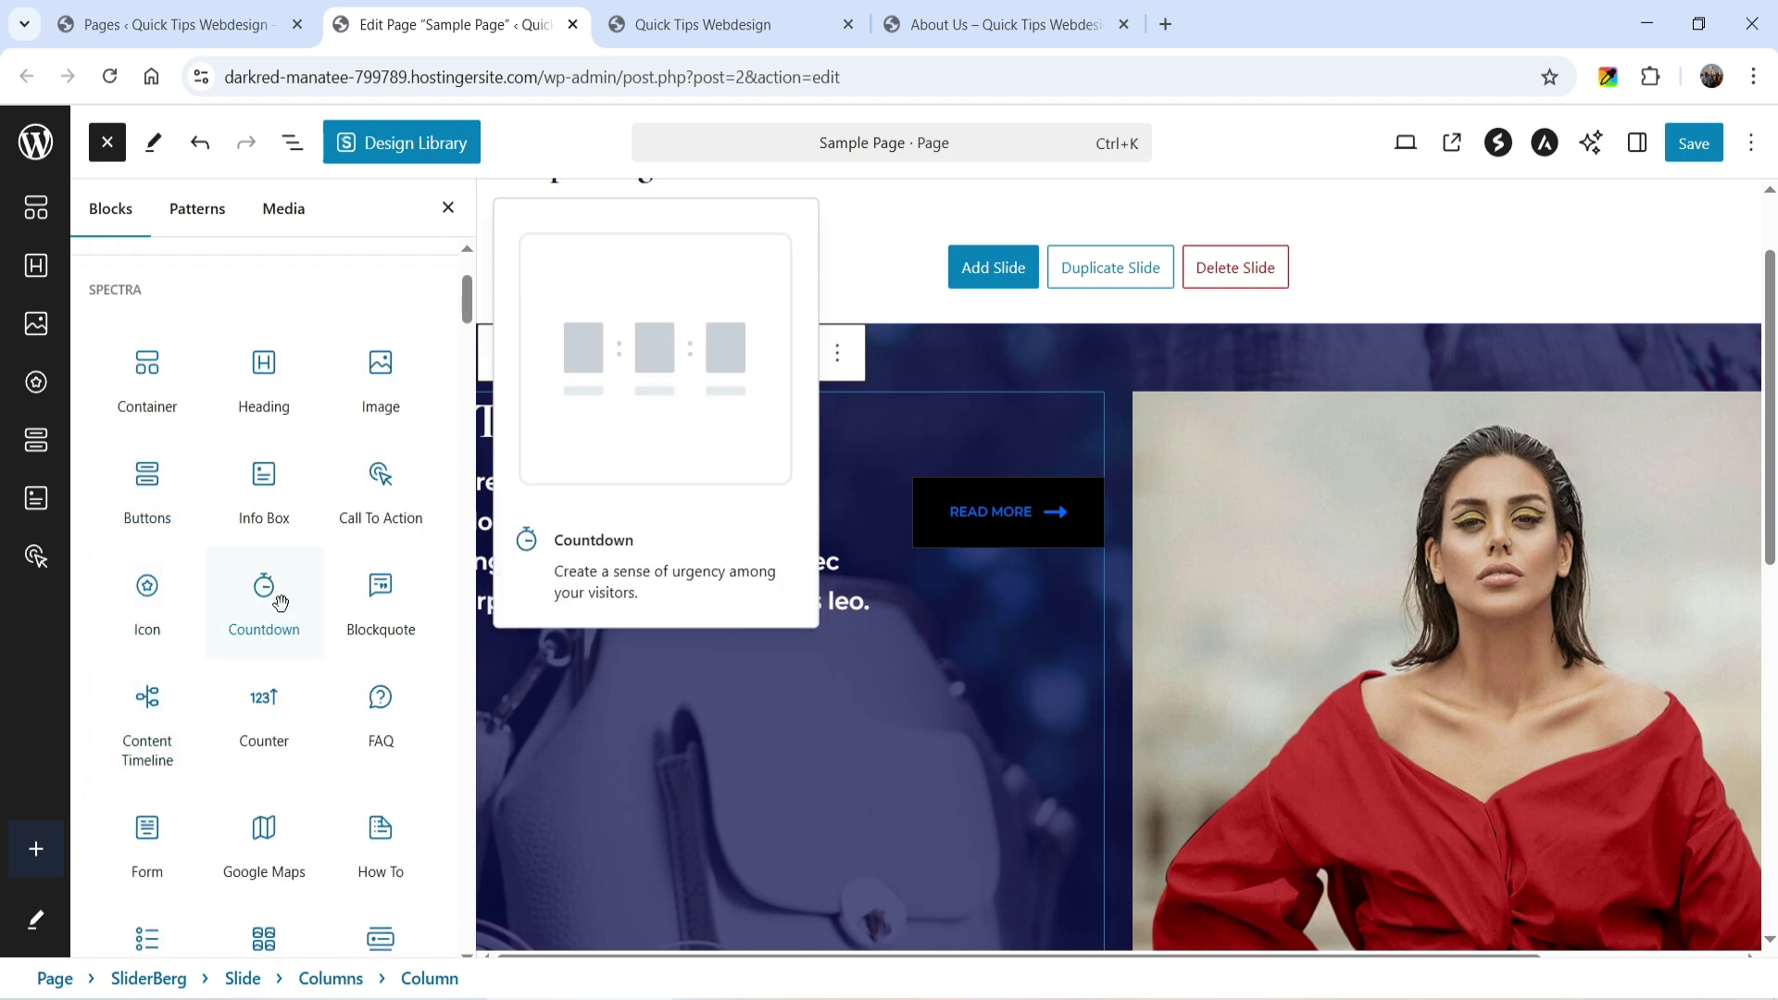
{"action": "left_click", "coordinate": [276, 607]}
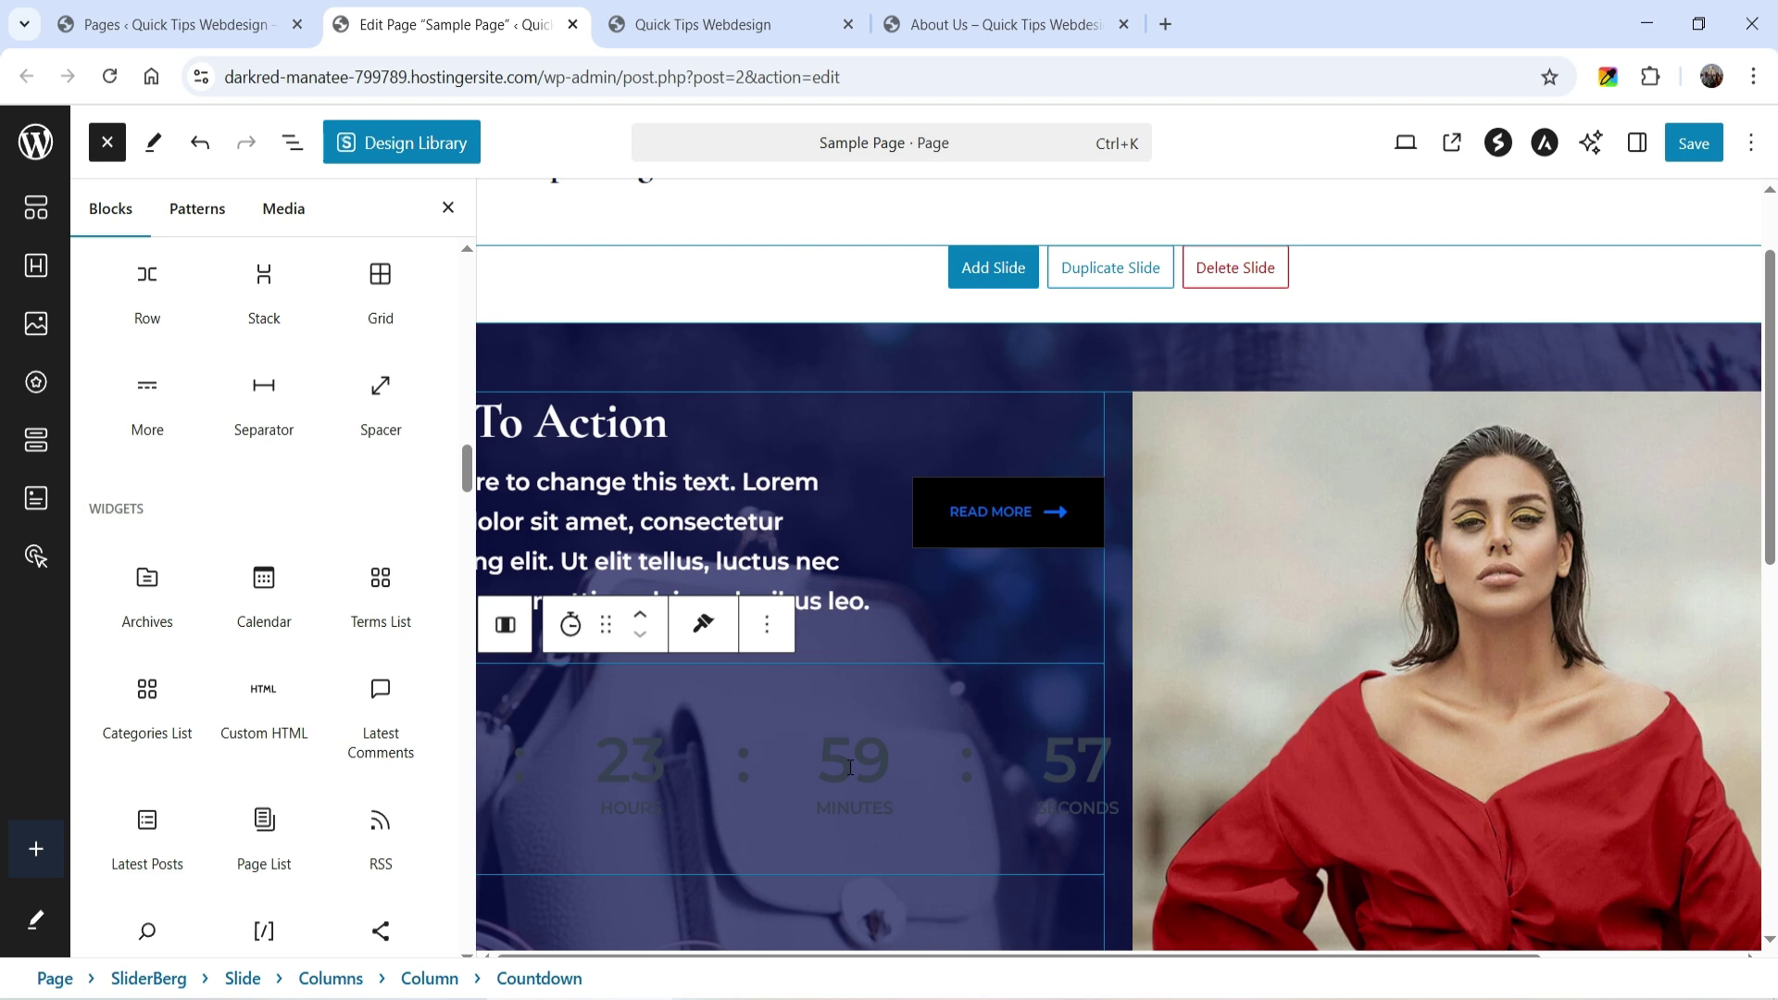
{"action": "left_click", "coordinate": [1637, 142]}
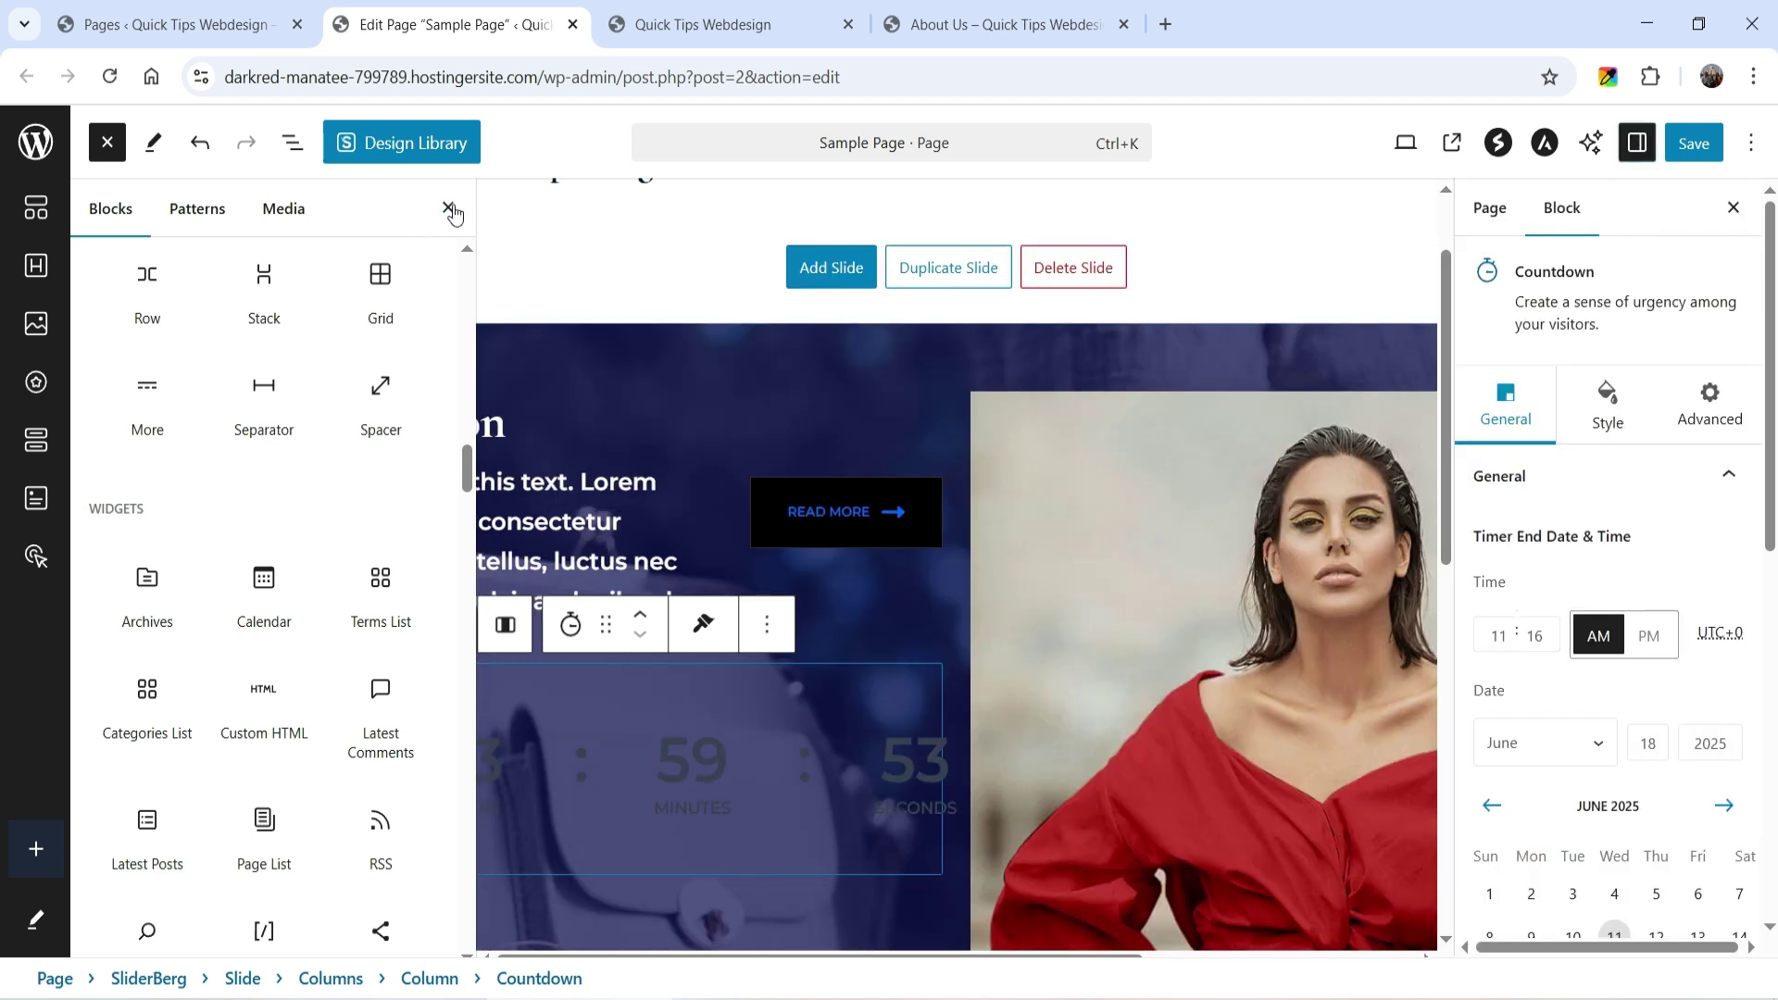
{"action": "left_click", "coordinate": [450, 209]}
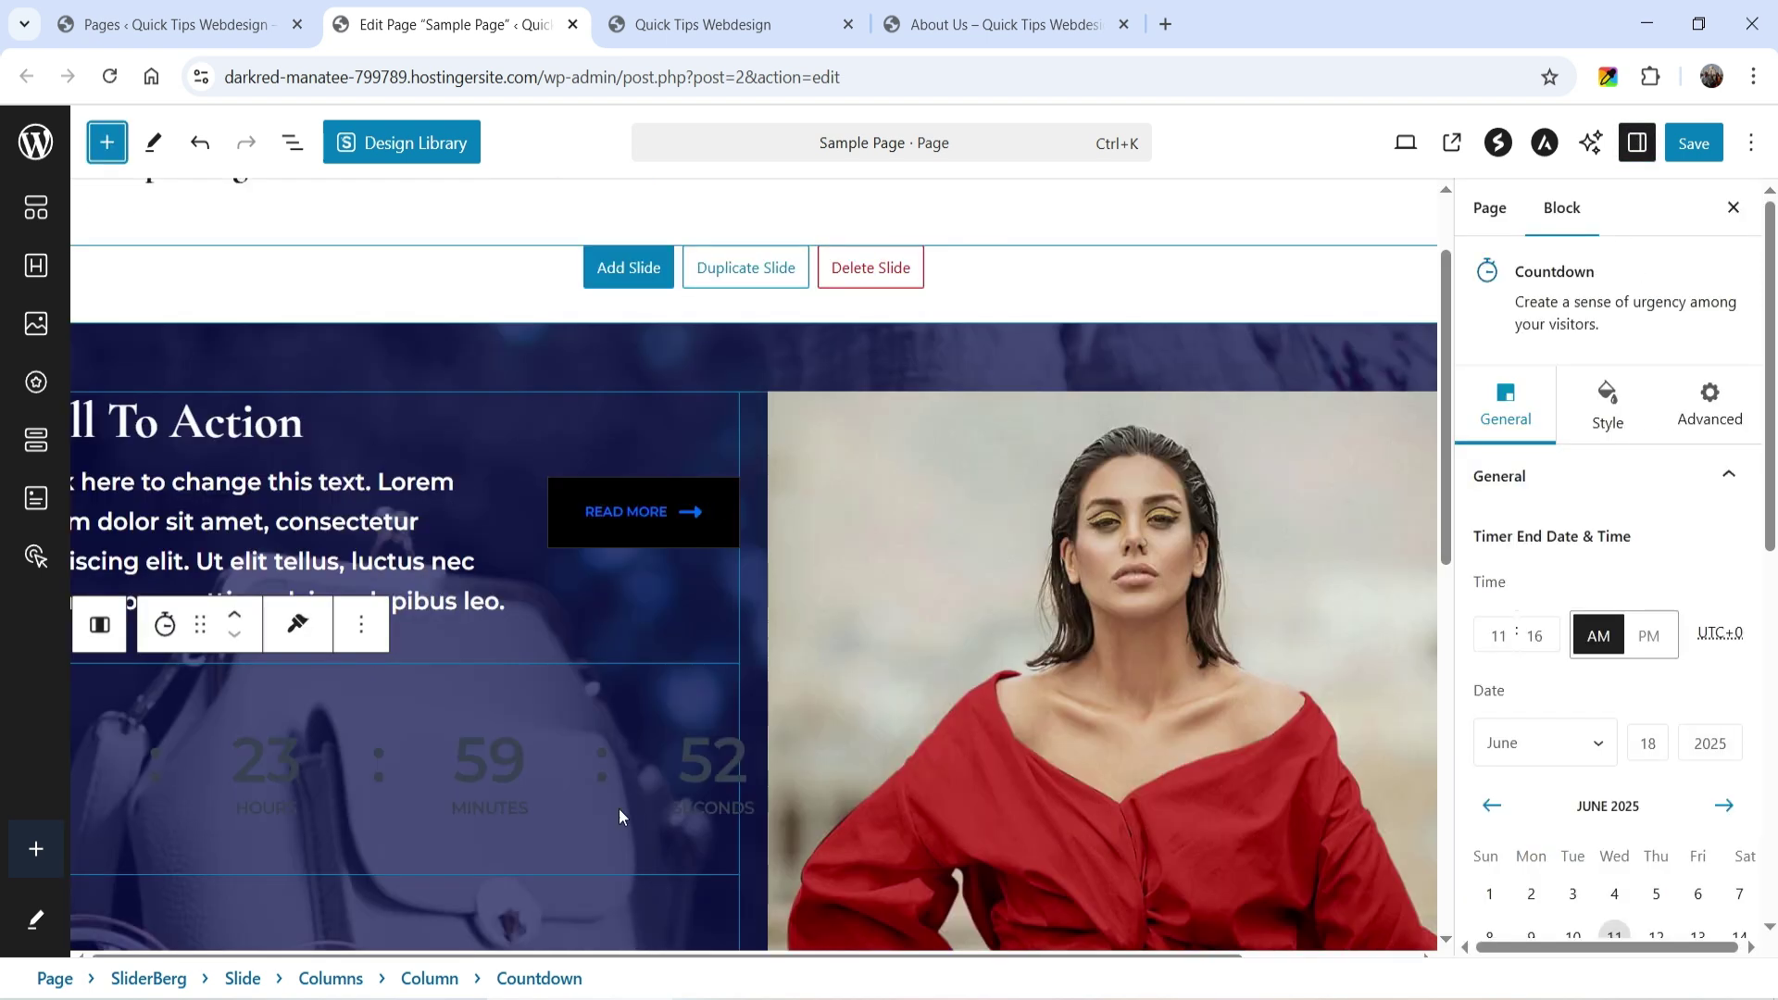
Step: Set the countdown's separator and digit colours to white
{"action": "left_click", "coordinate": [607, 744]}
{"action": "left_click", "coordinate": [1607, 407]}
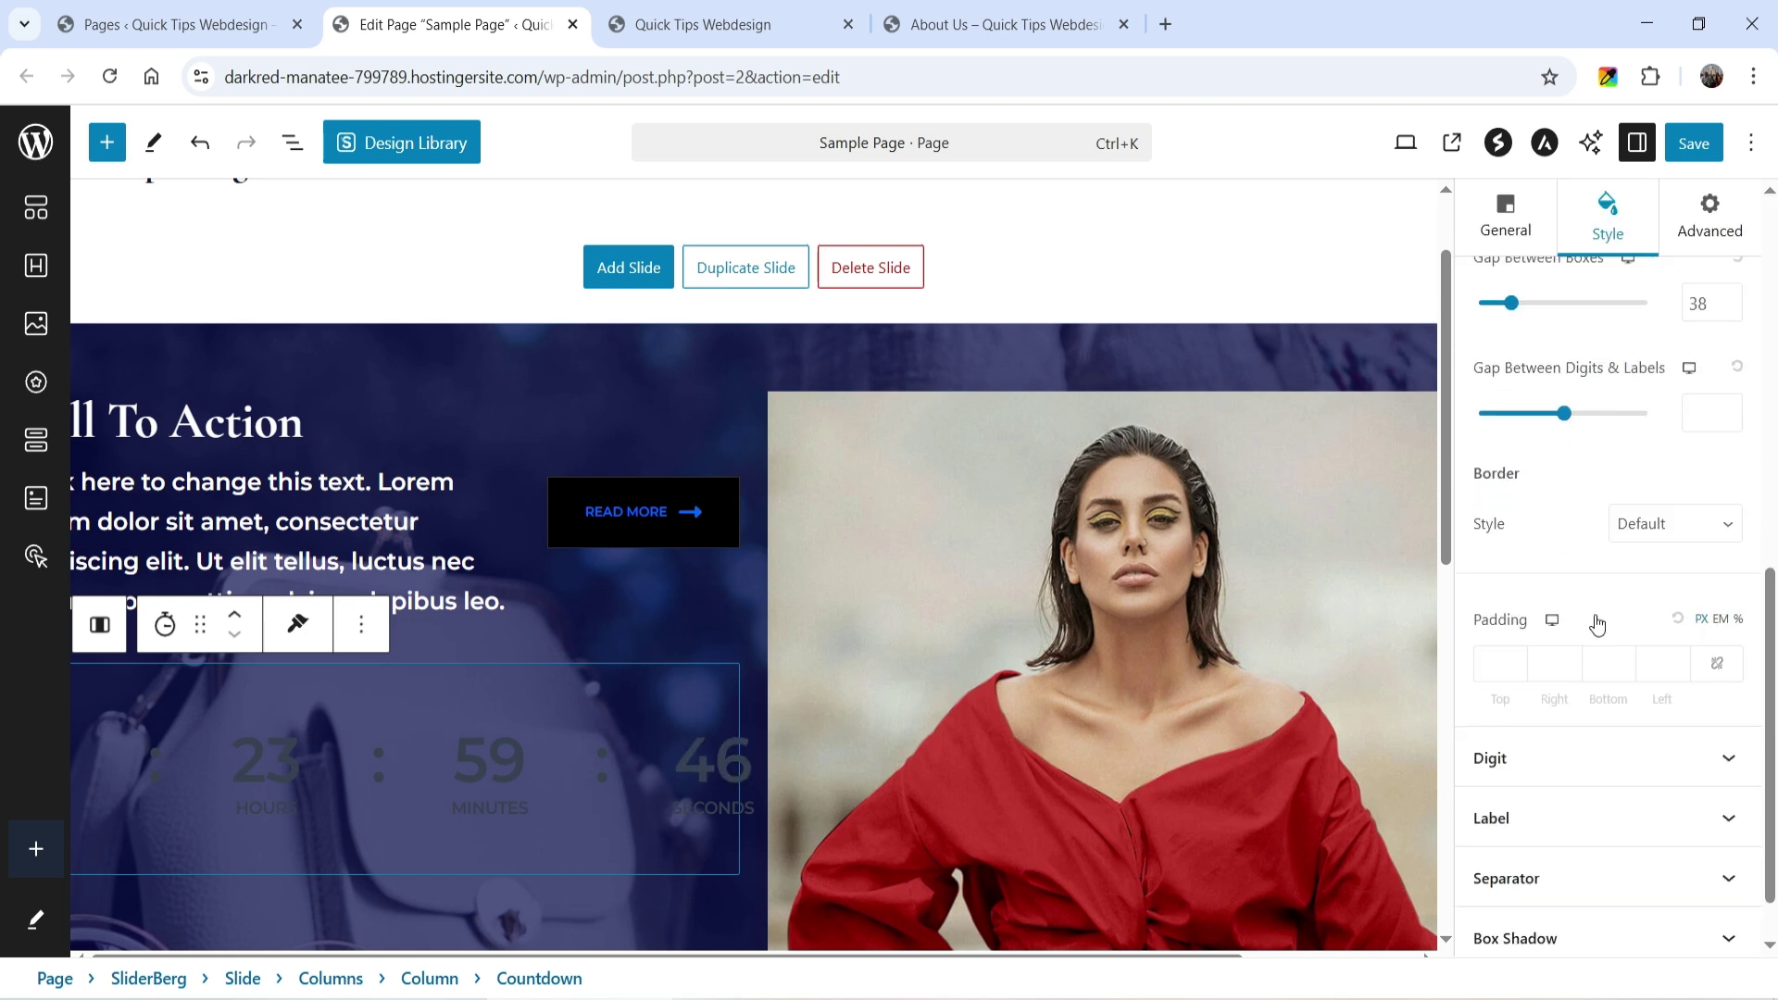
{"action": "left_click", "coordinate": [1726, 634]}
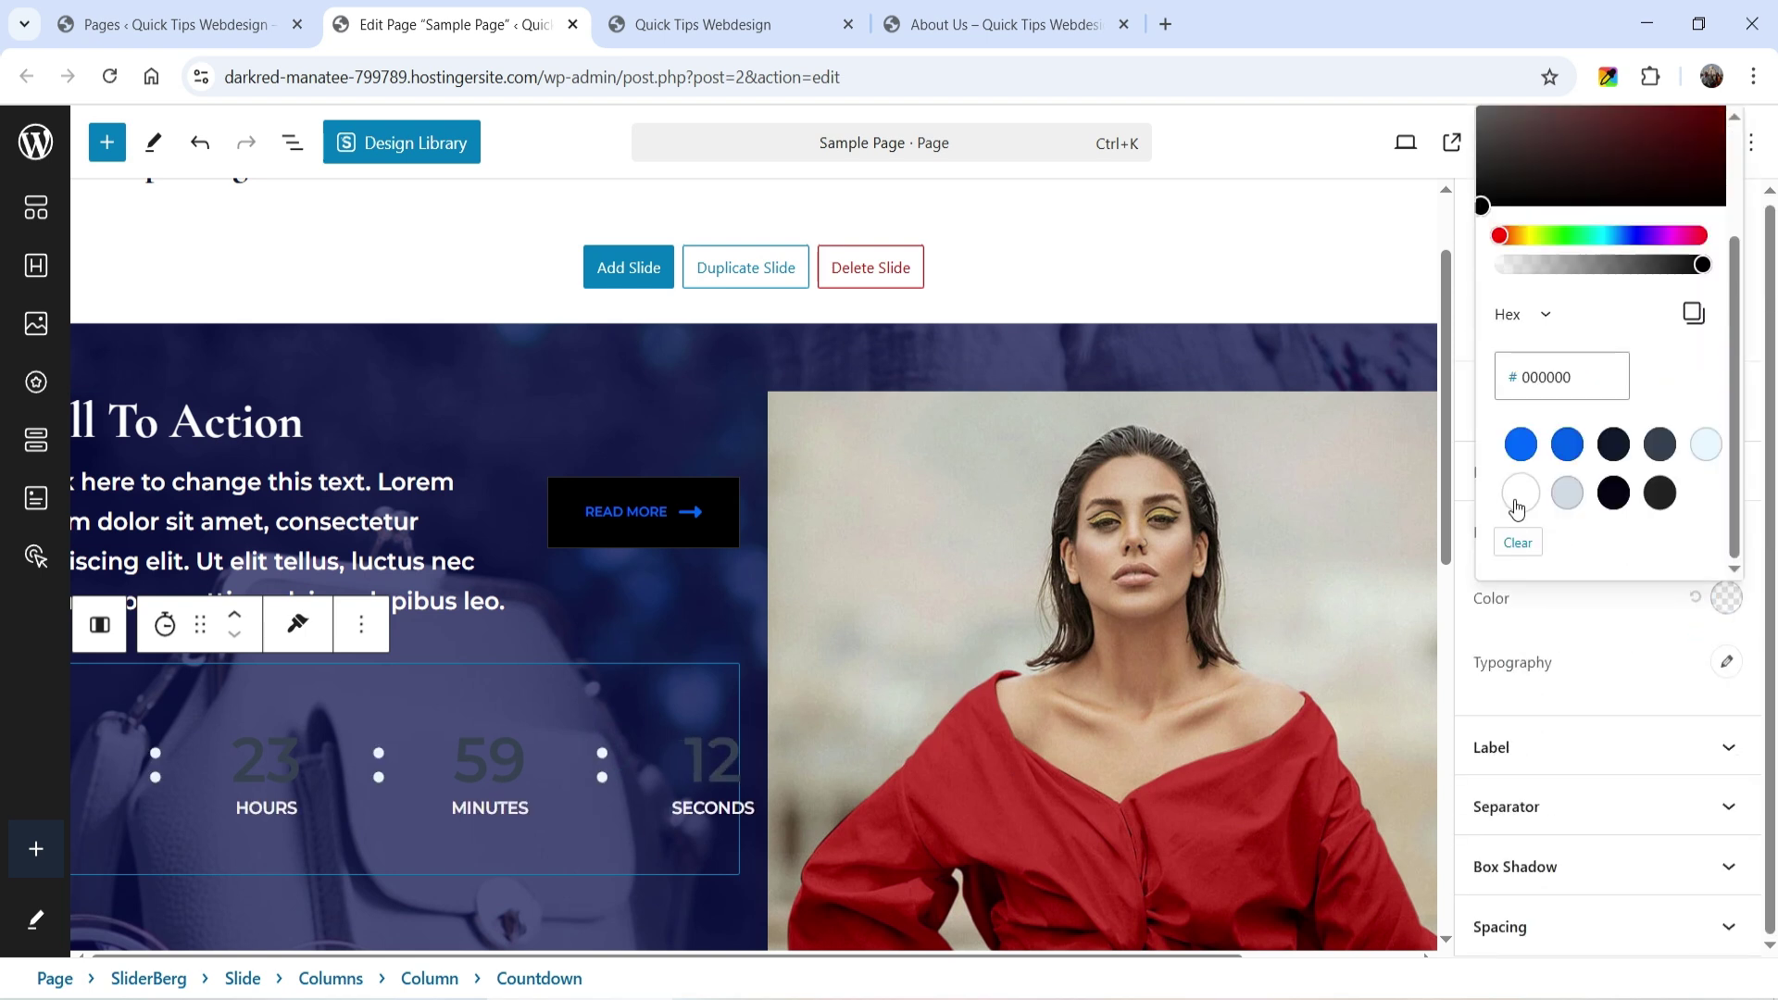
{"action": "left_click", "coordinate": [387, 830]}
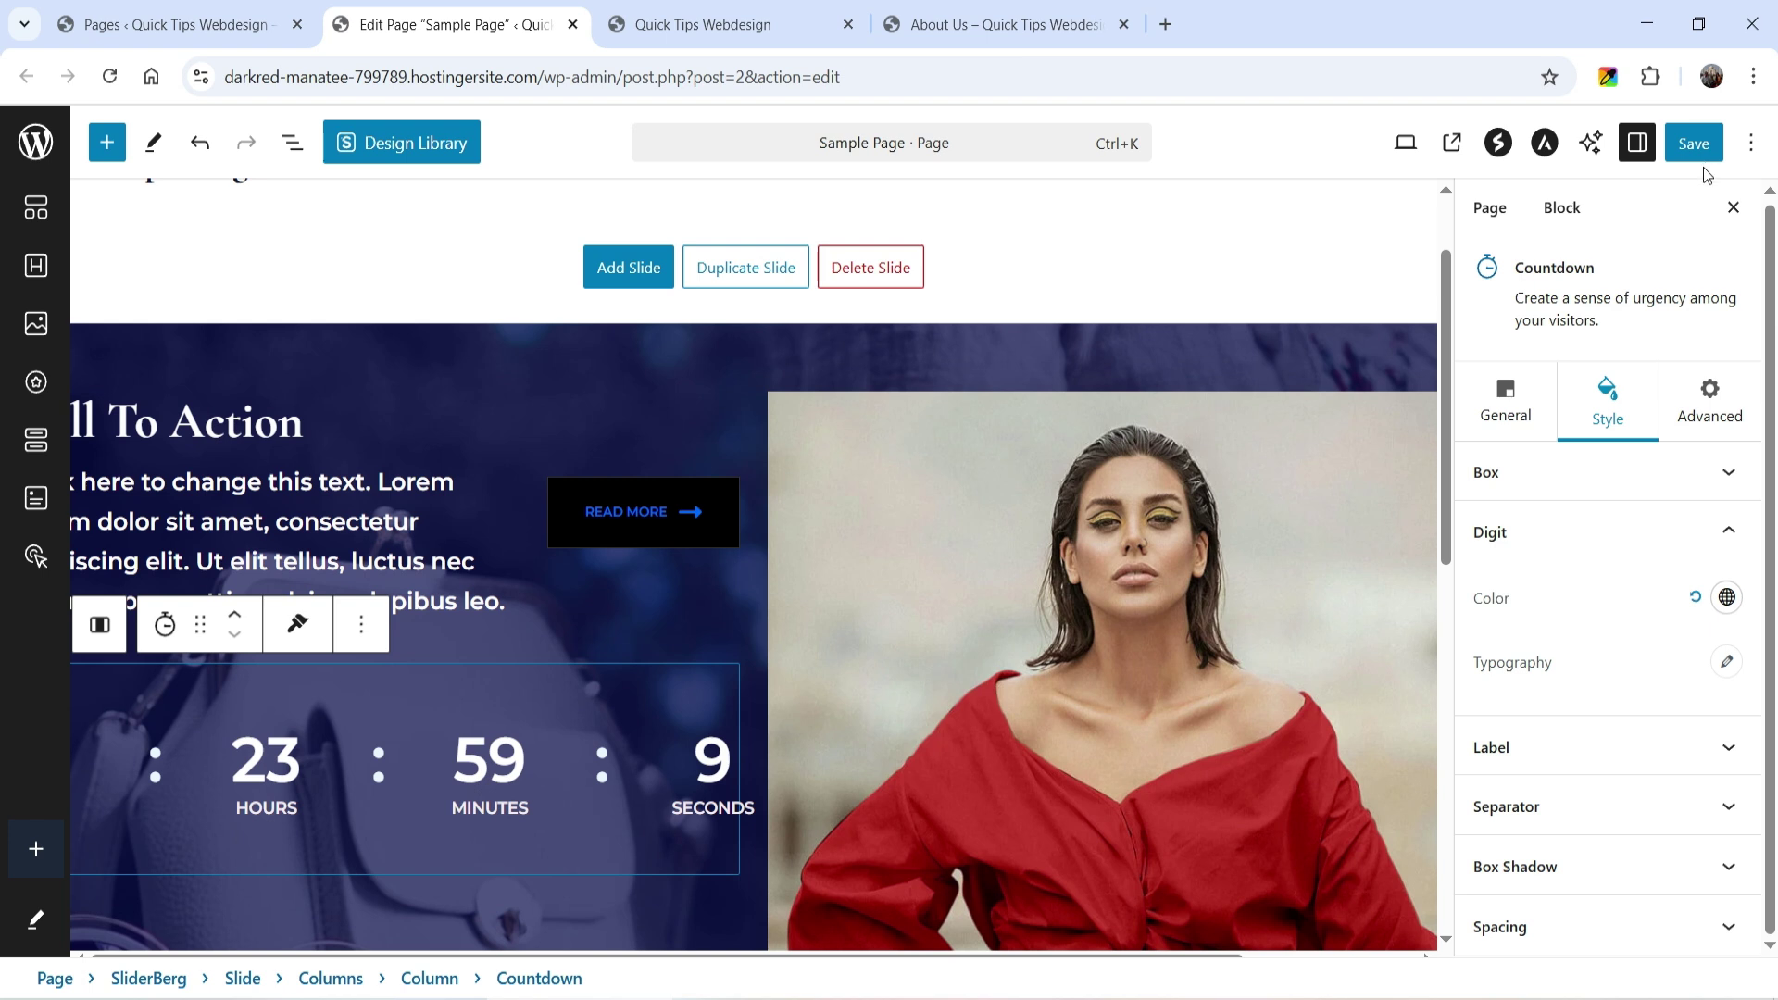
{"action": "left_click", "coordinate": [1733, 208]}
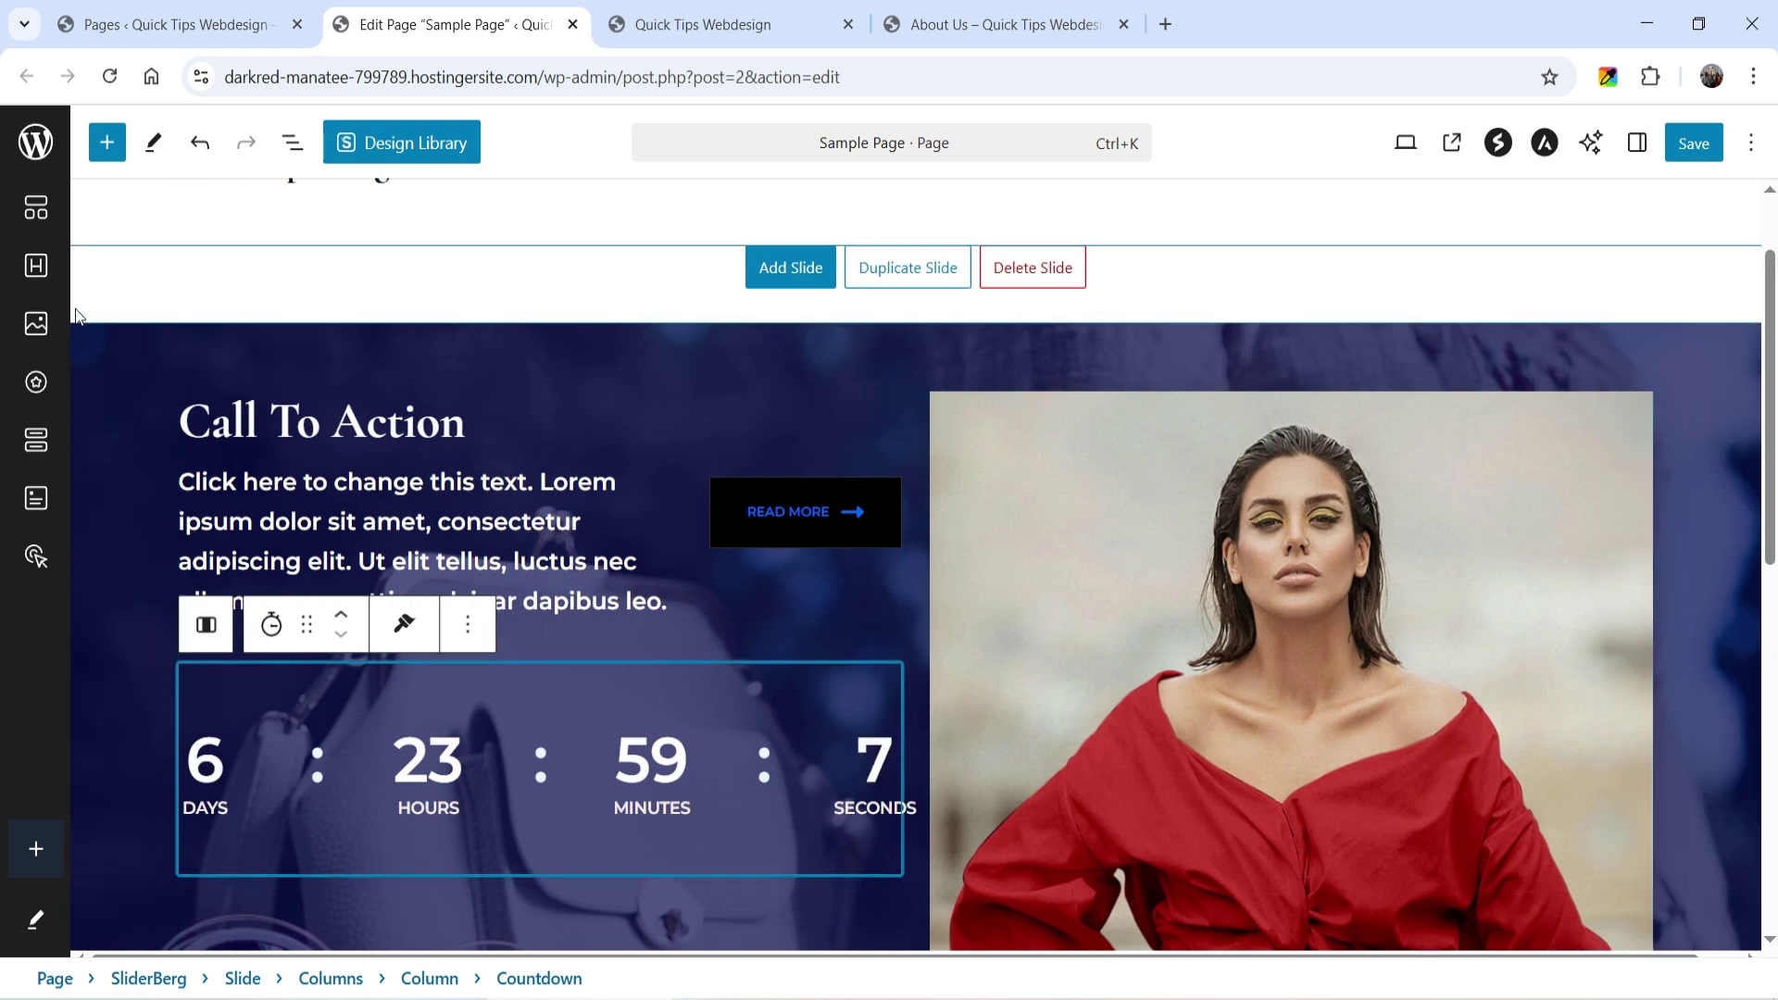
{"action": "left_click", "coordinate": [107, 142]}
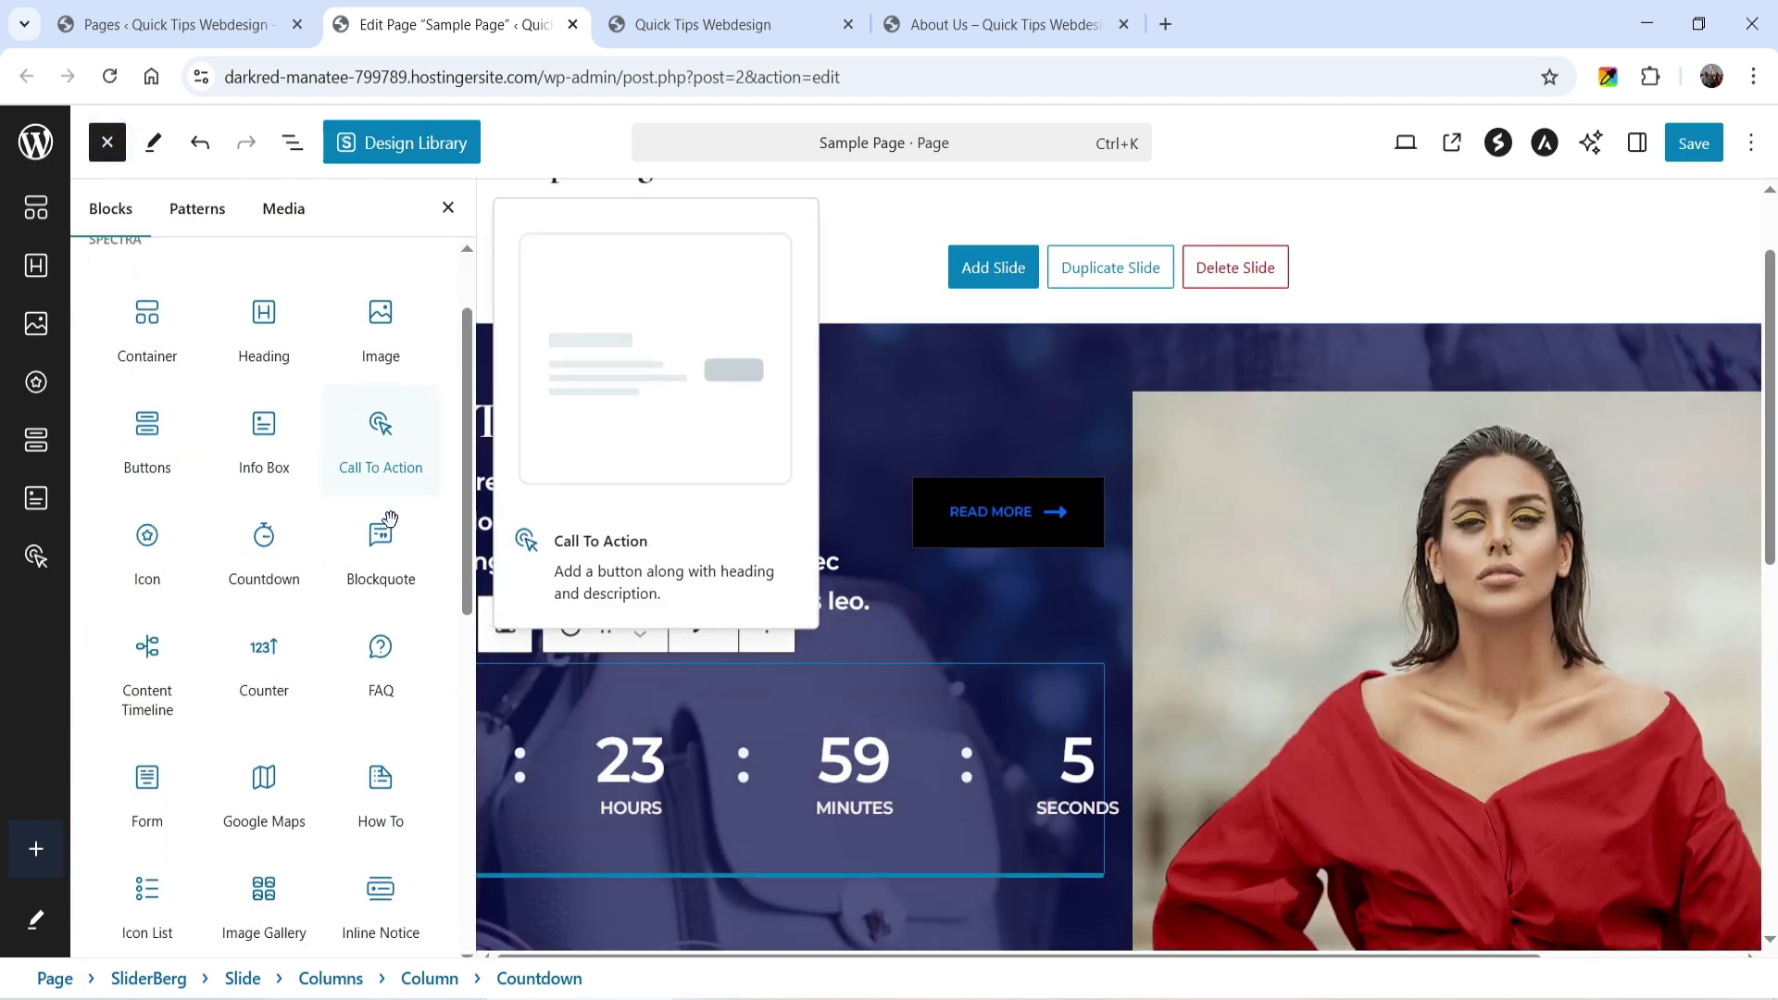
Step: Drag a Google Maps block below the countdown, then add a third slide
{"action": "scroll", "coordinate": [257, 536], "scroll_direction": "down", "scroll_amount": 1}
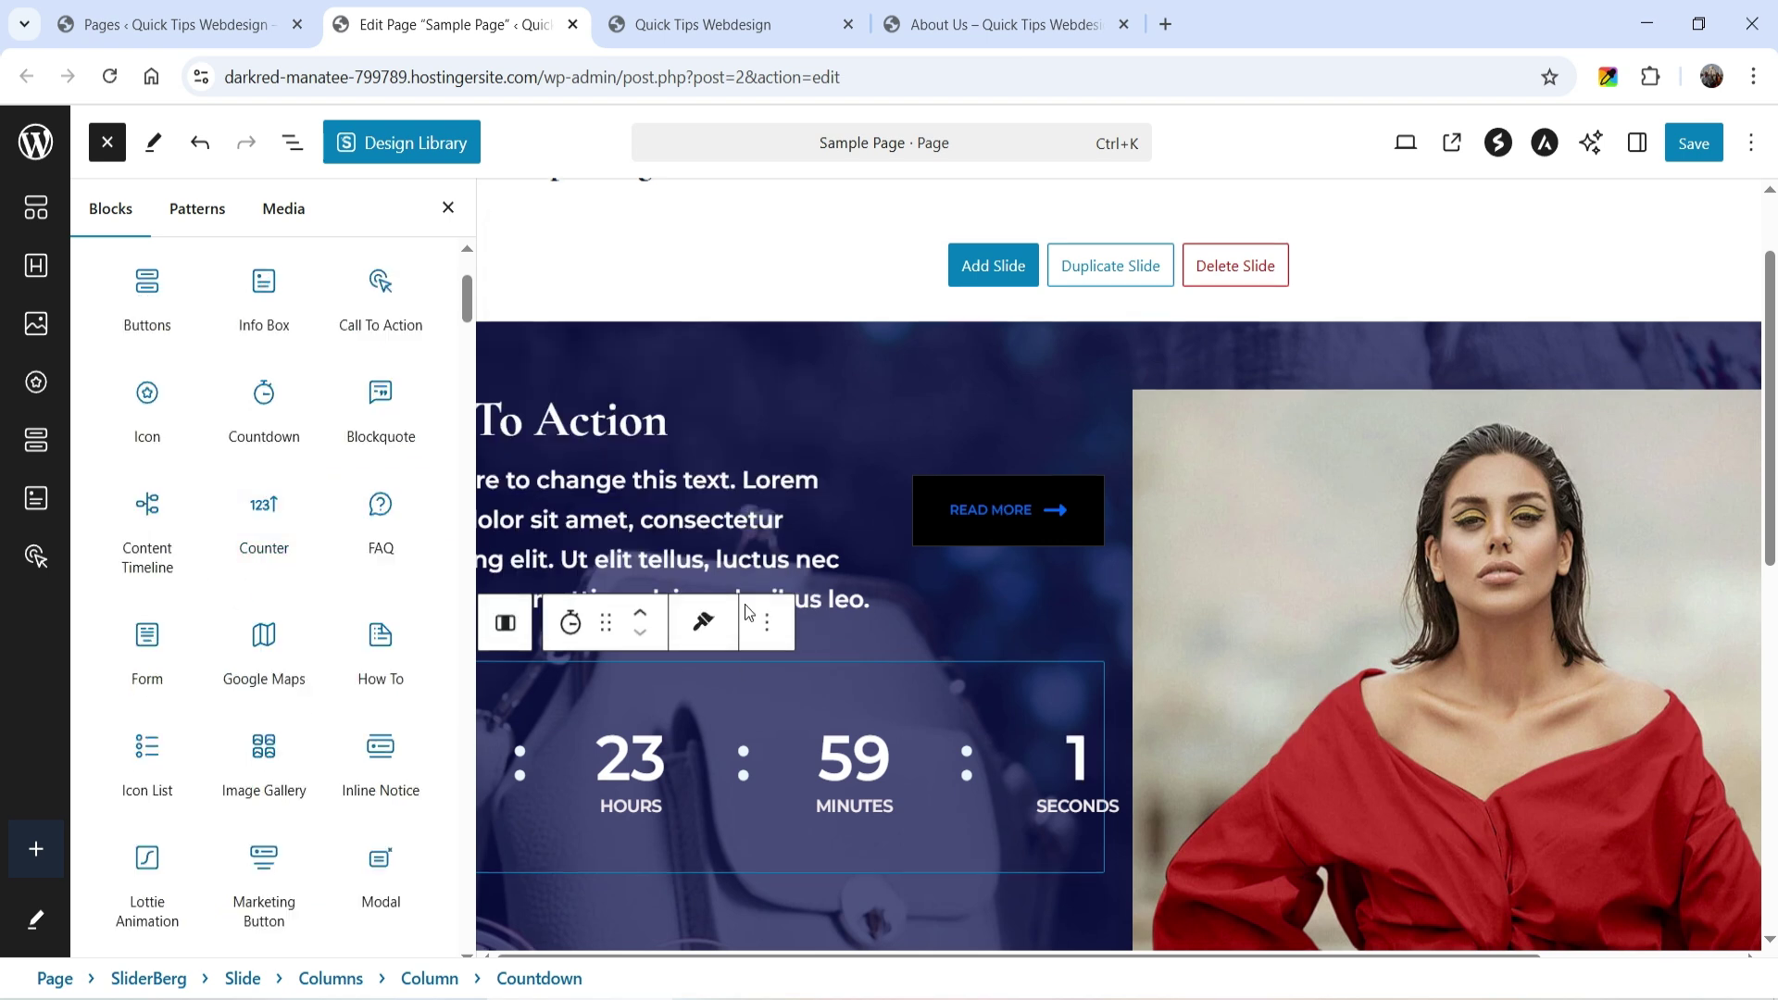
{"action": "scroll", "coordinate": [745, 606], "scroll_direction": "down", "scroll_amount": 3}
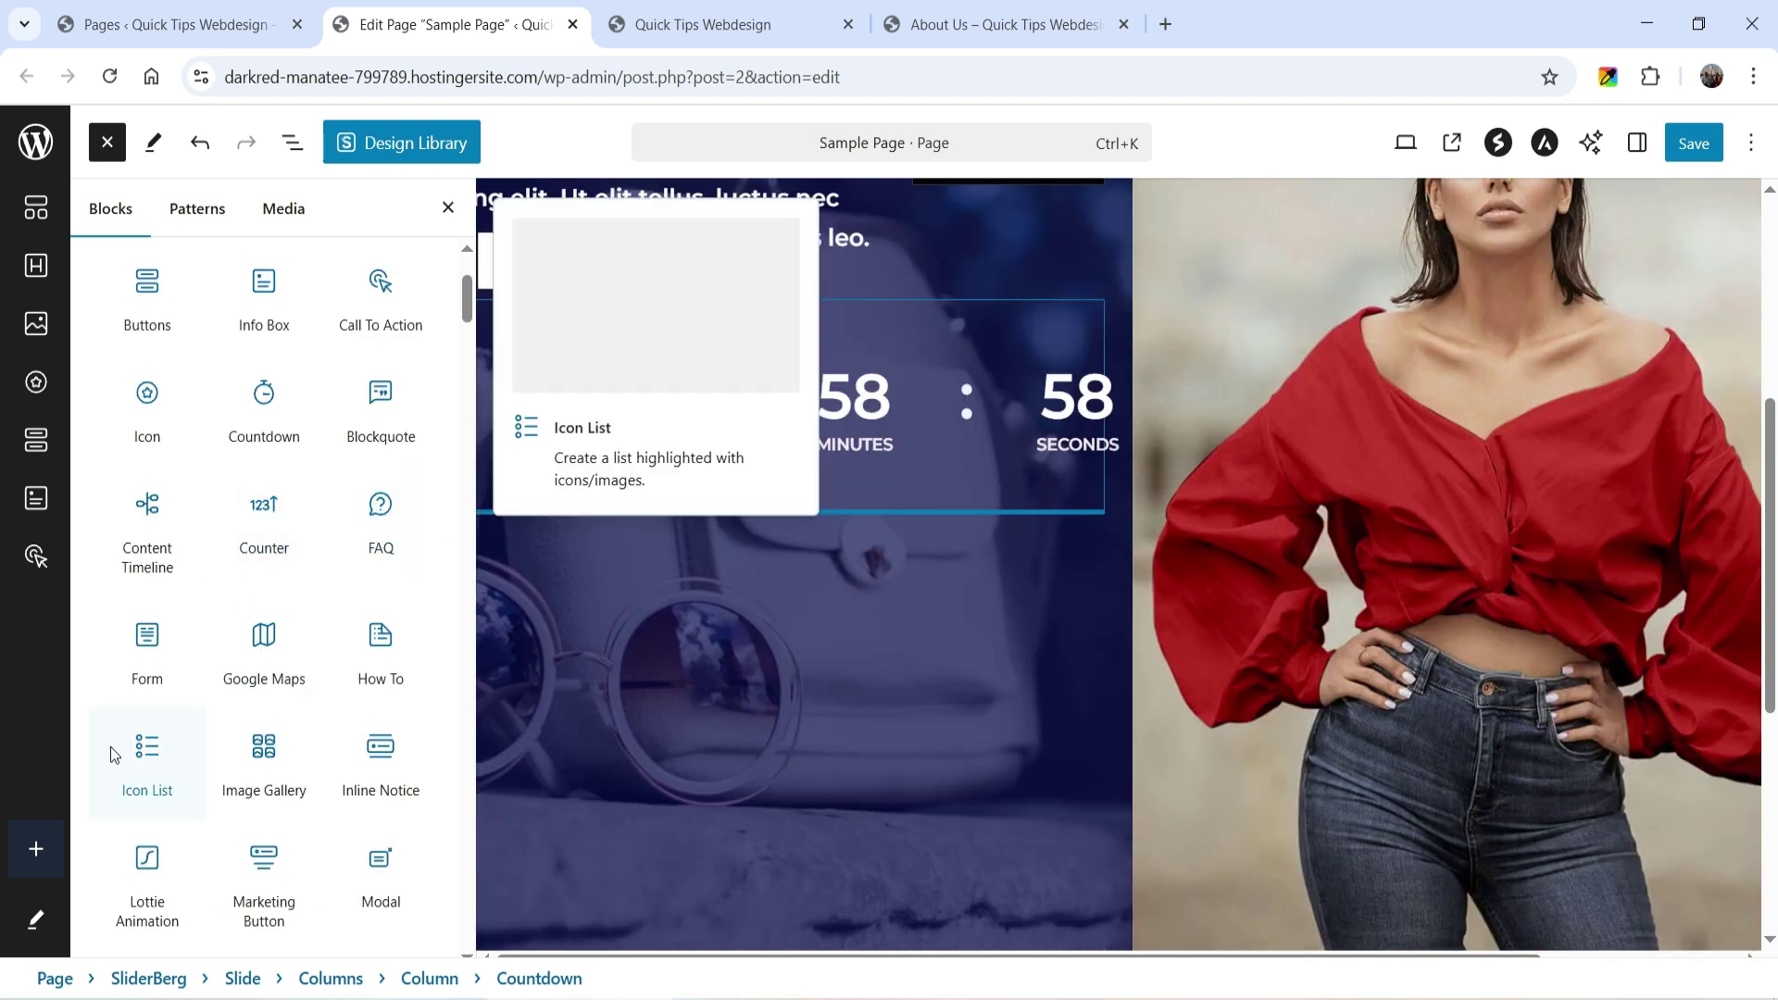
{"action": "scroll", "coordinate": [112, 746], "scroll_direction": "up", "scroll_amount": 1}
{"action": "left_click_drag", "start_coordinate": [261, 764], "coordinate": [793, 535]}
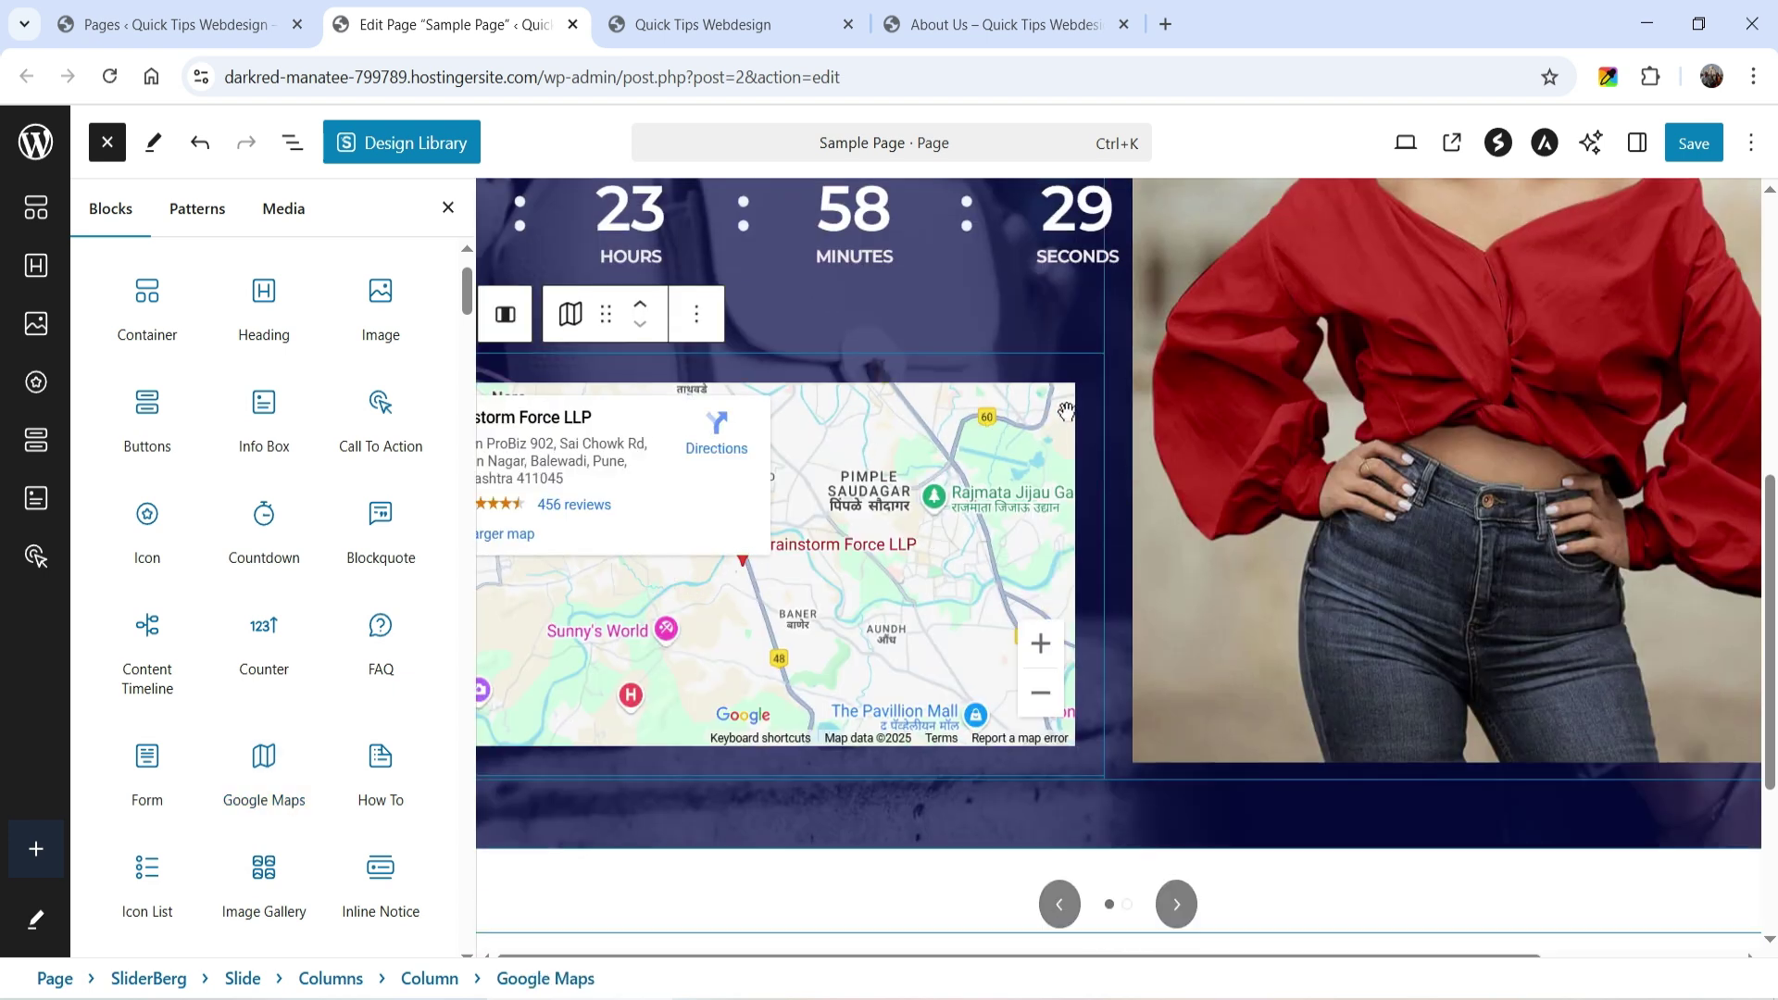
{"action": "left_click", "coordinate": [448, 207]}
{"action": "scroll", "coordinate": [1498, 640], "scroll_direction": "up", "scroll_amount": 3}
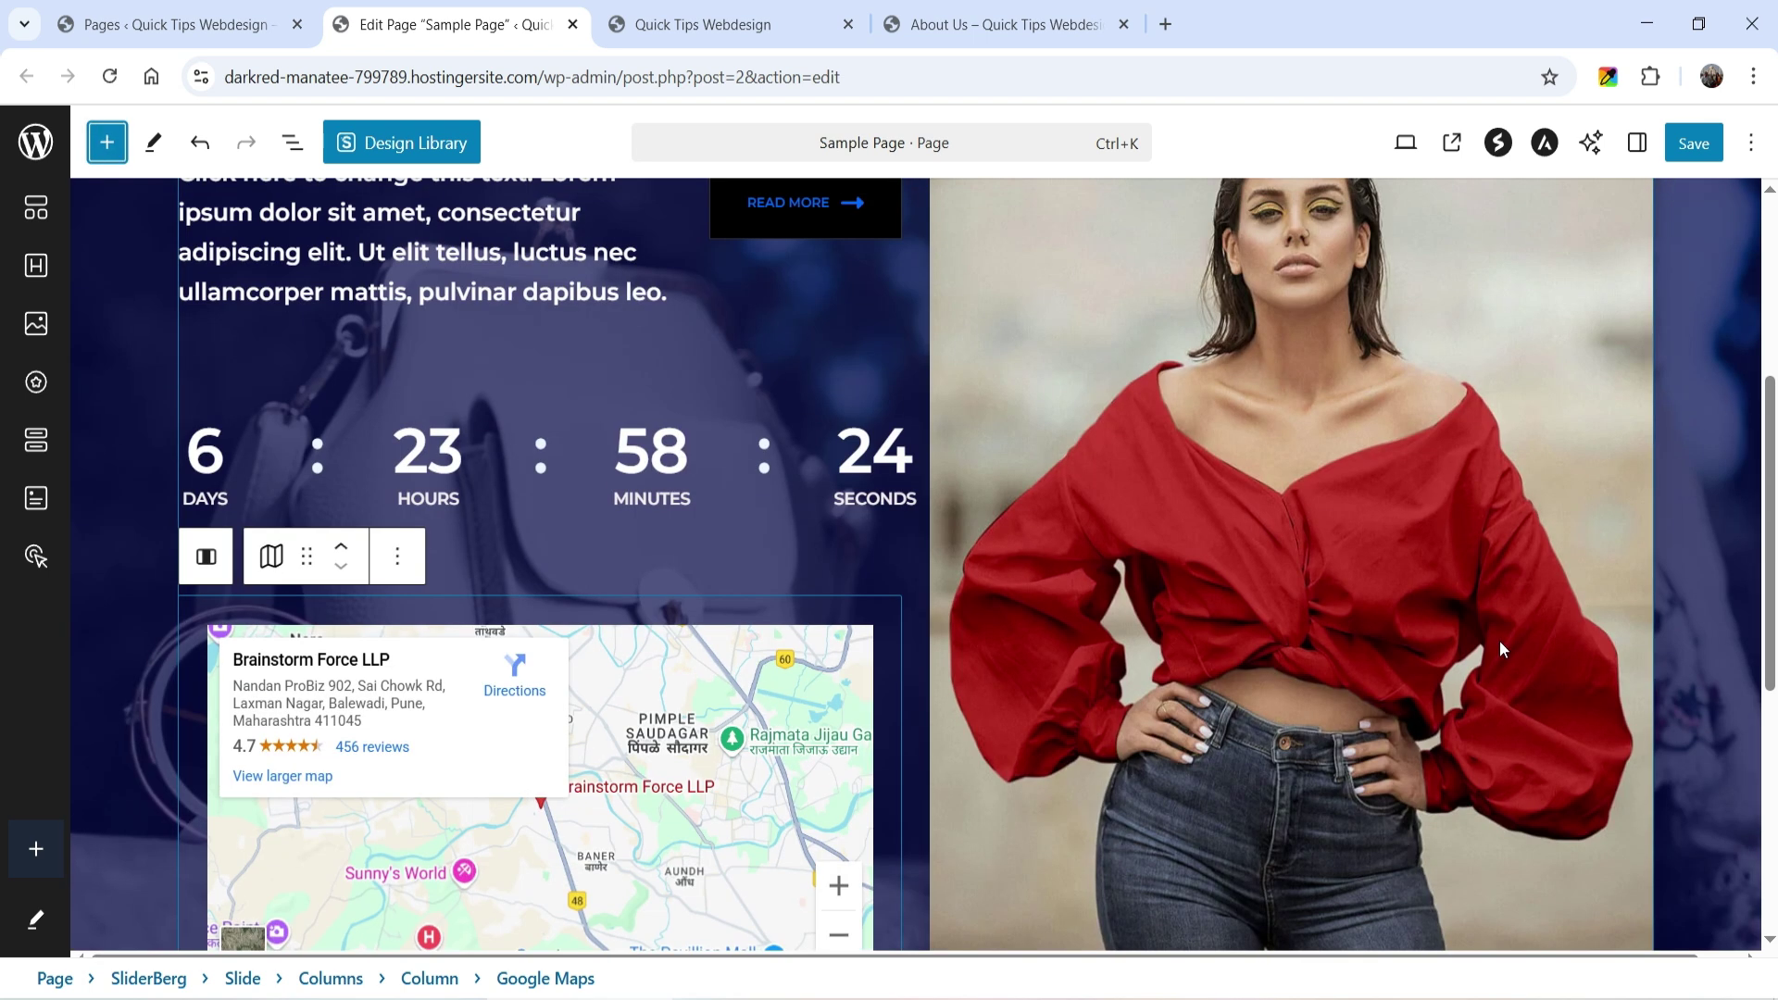
{"action": "scroll", "coordinate": [1498, 640], "scroll_direction": "up", "scroll_amount": 3}
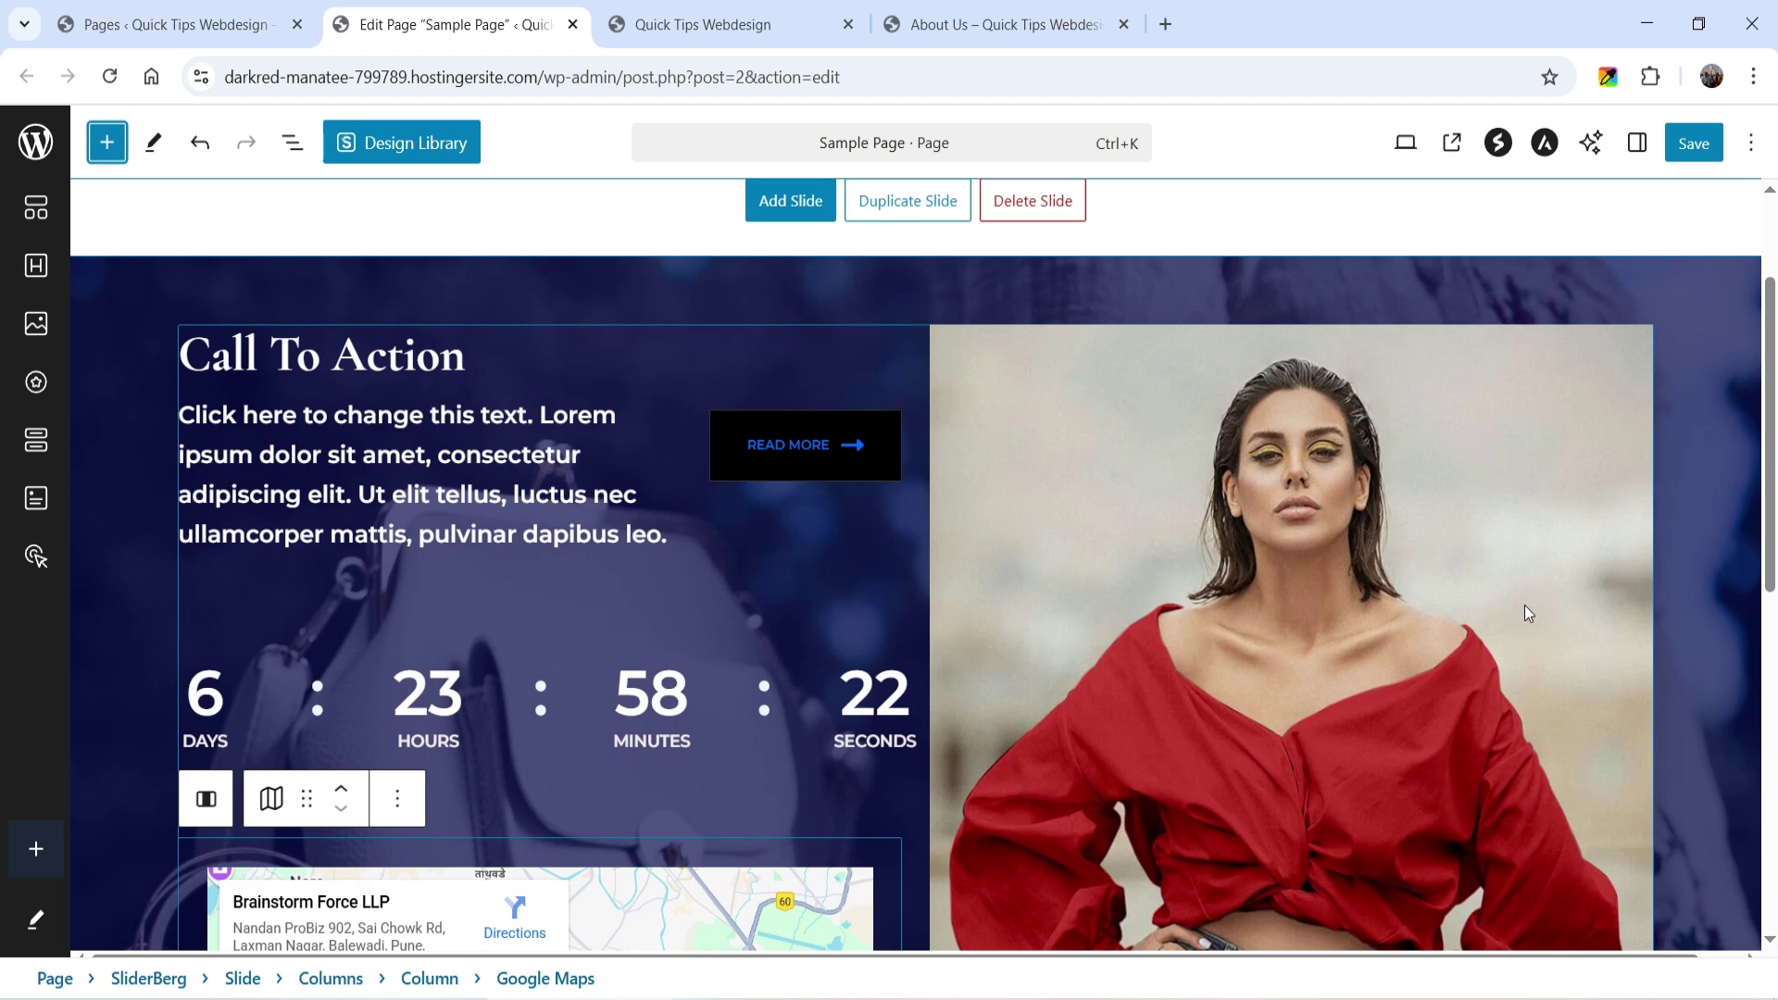
{"action": "left_click", "coordinate": [792, 205]}
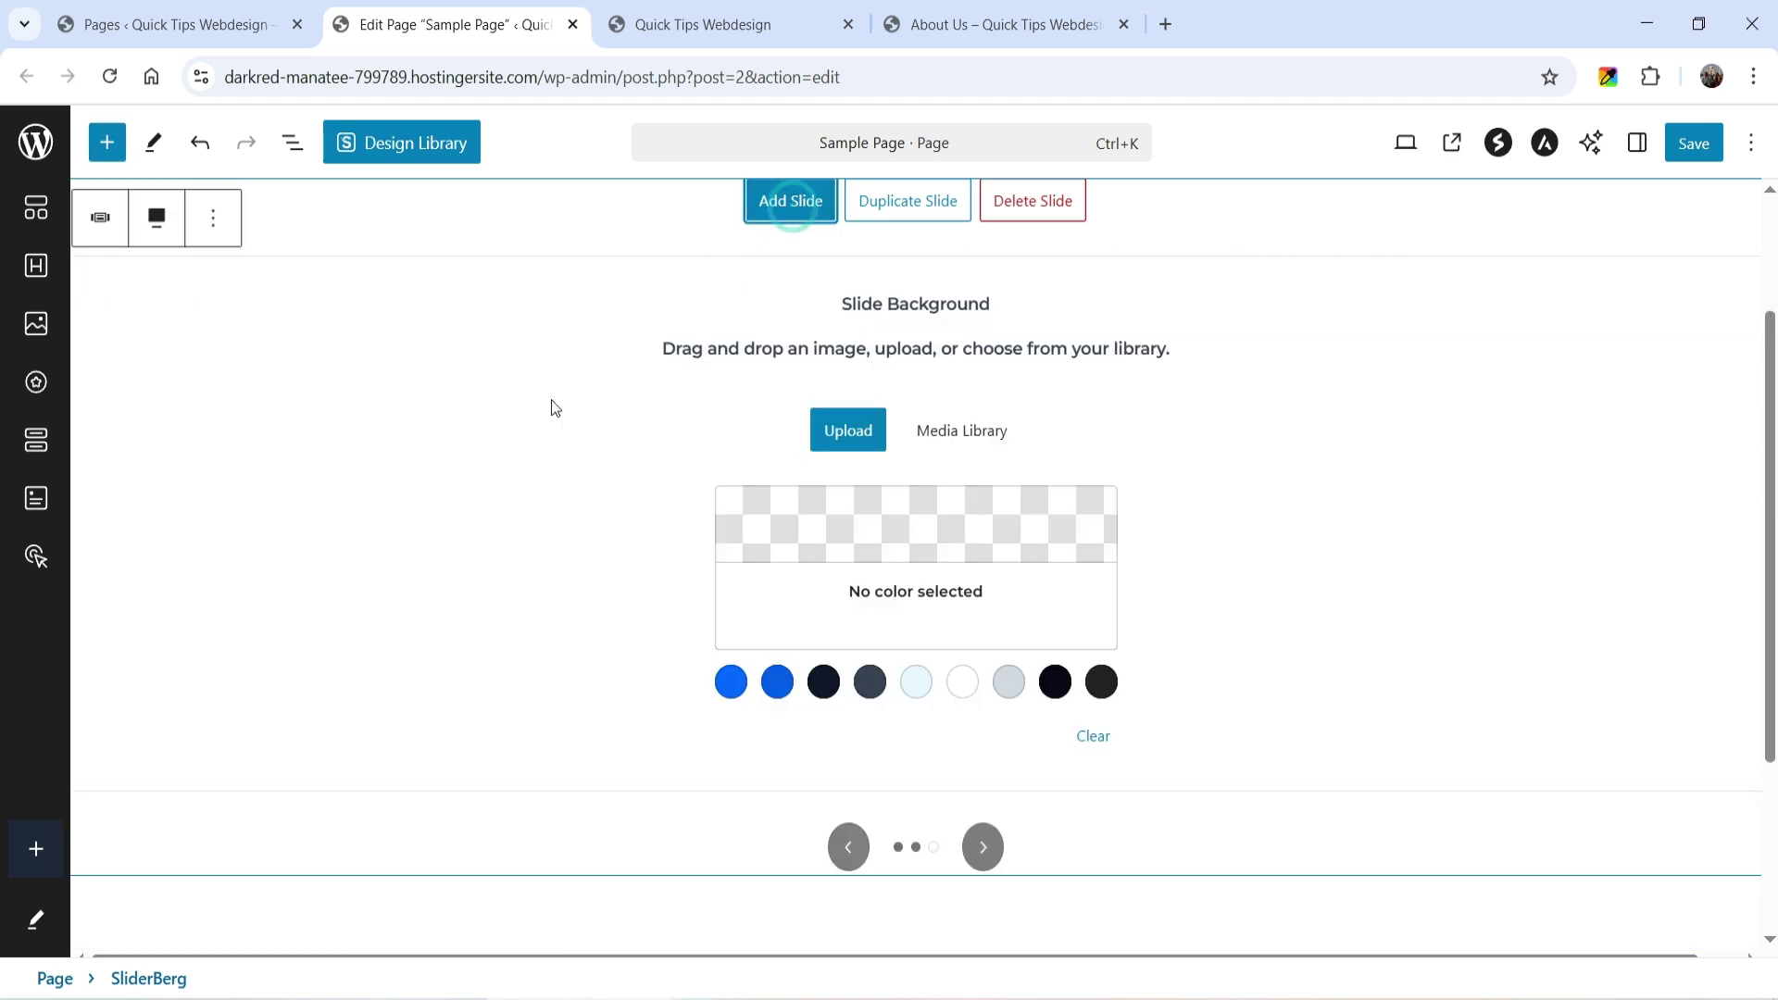
Step: Give the new slide a dark background and a minimum height of 600
{"action": "left_click", "coordinate": [822, 682]}
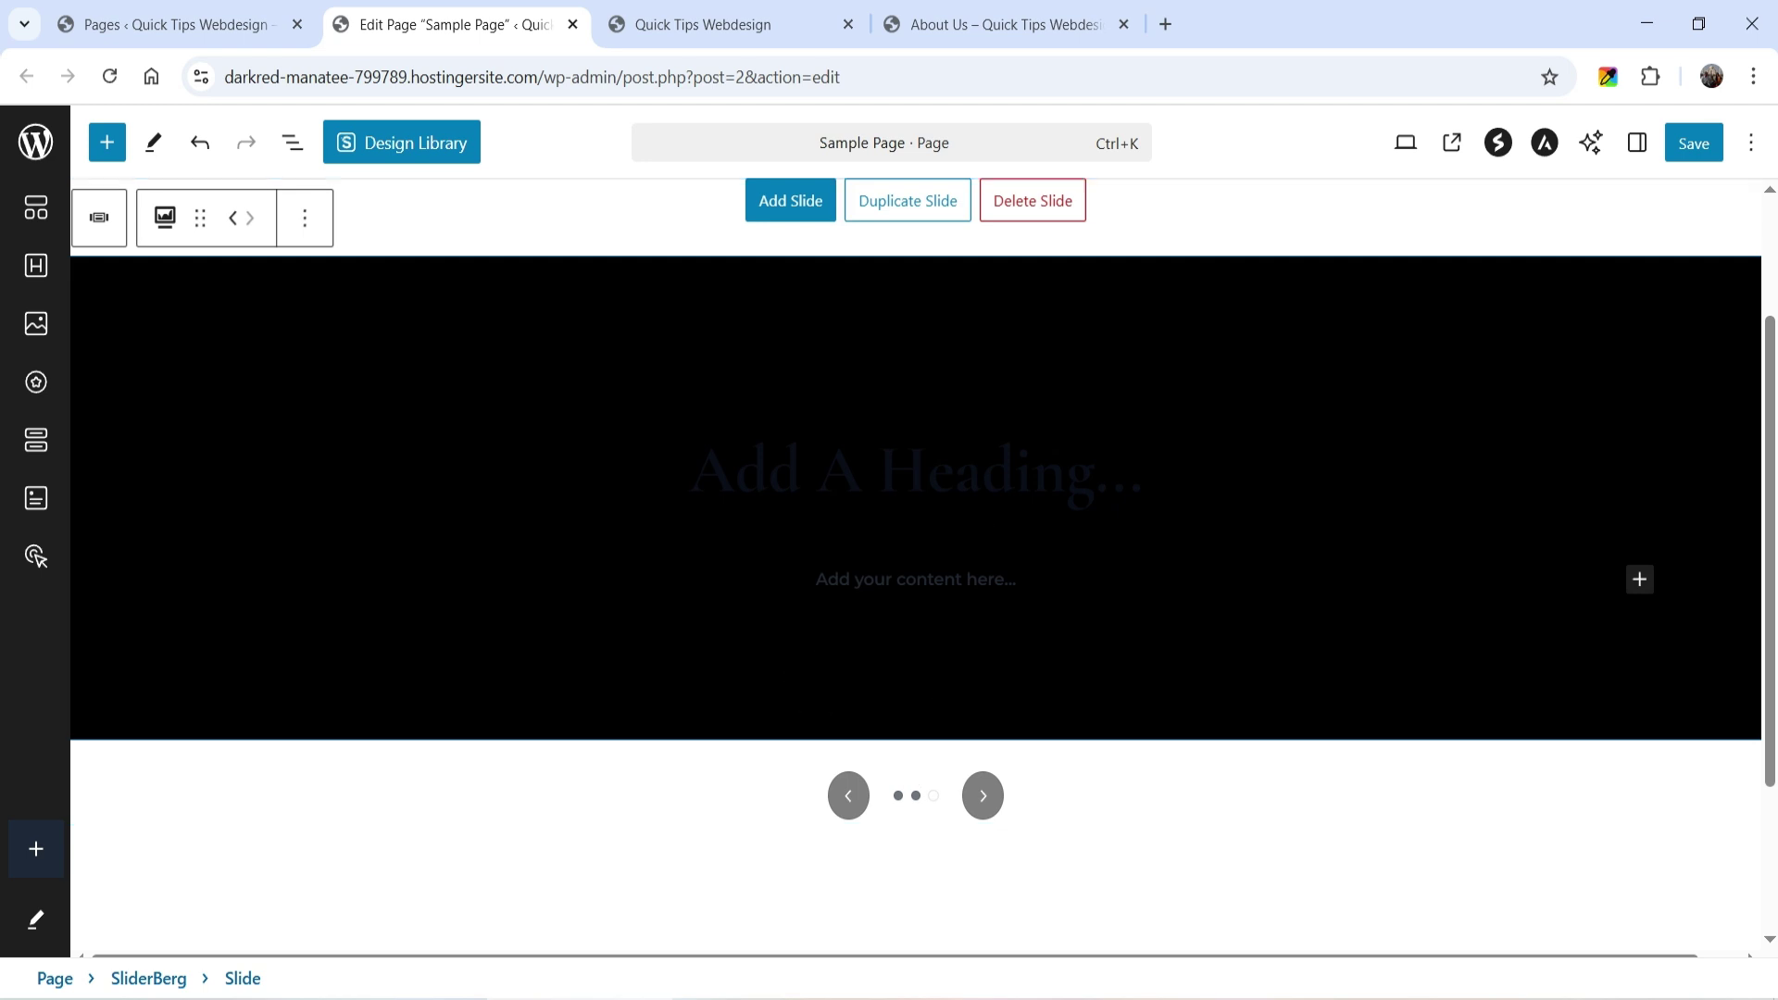
{"action": "scroll", "coordinate": [1373, 436], "scroll_direction": "up", "scroll_amount": 2}
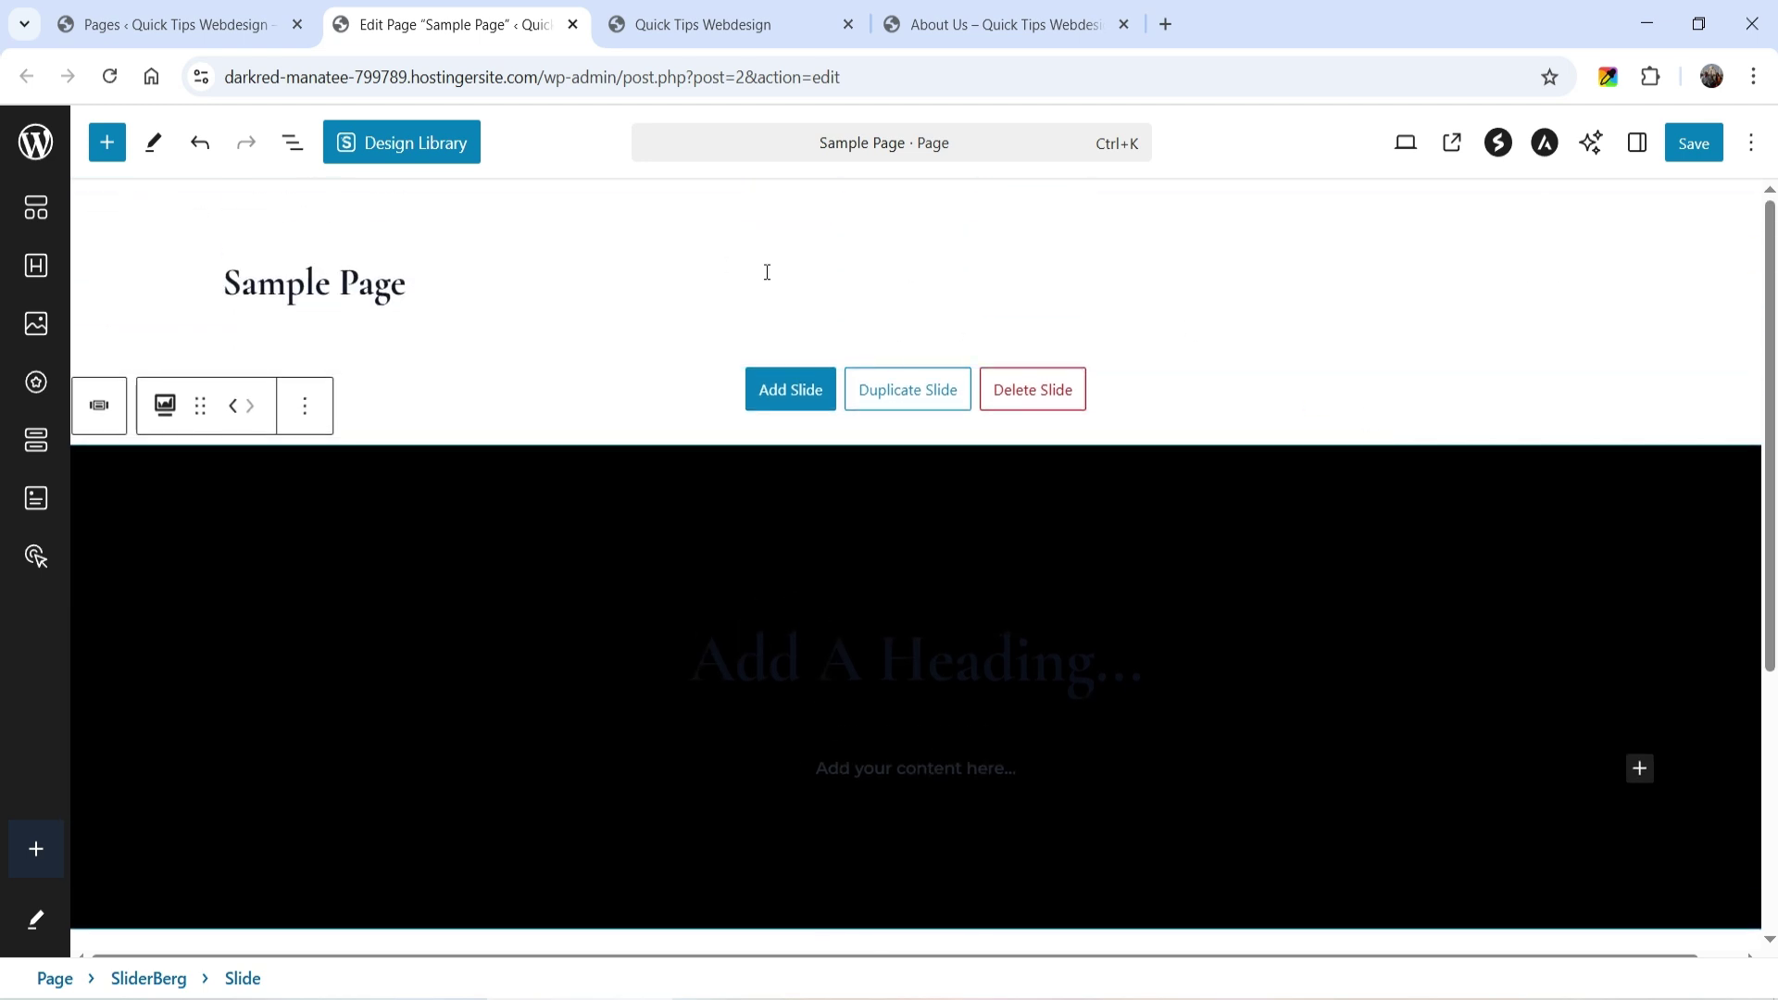
{"action": "left_click", "coordinate": [1635, 145]}
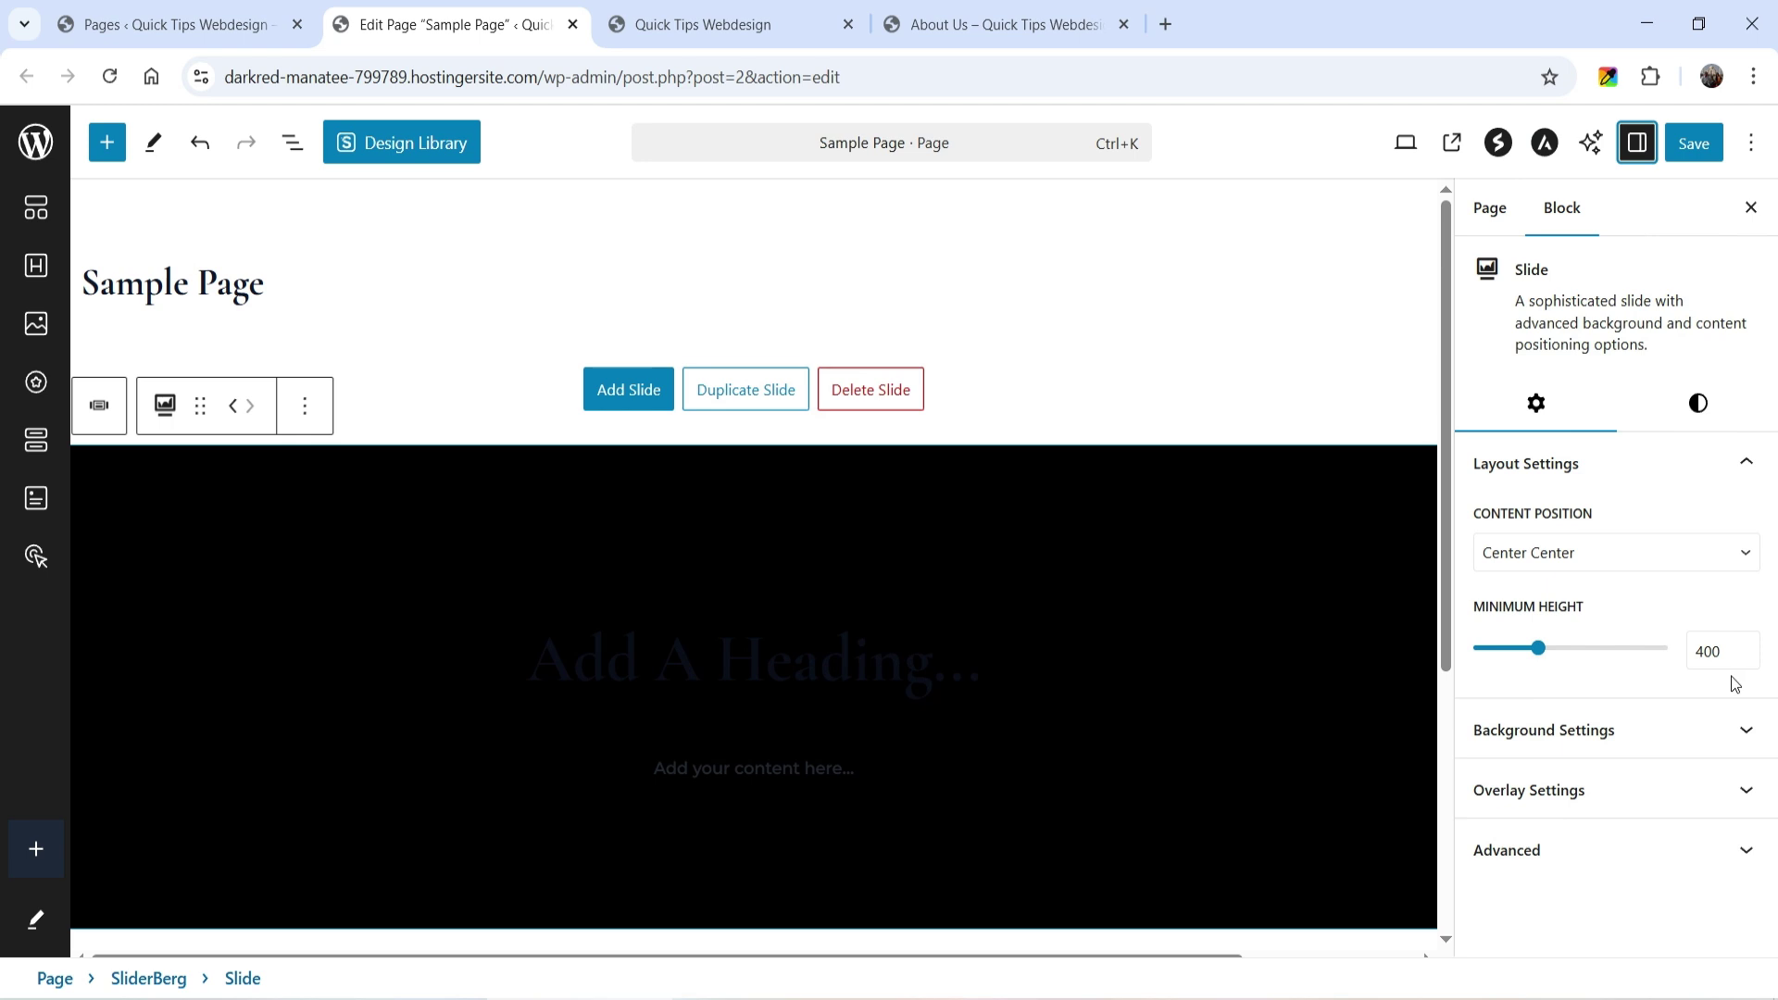
{"action": "double_click", "coordinate": [1707, 652]}
{"action": "type", "text": "600"}
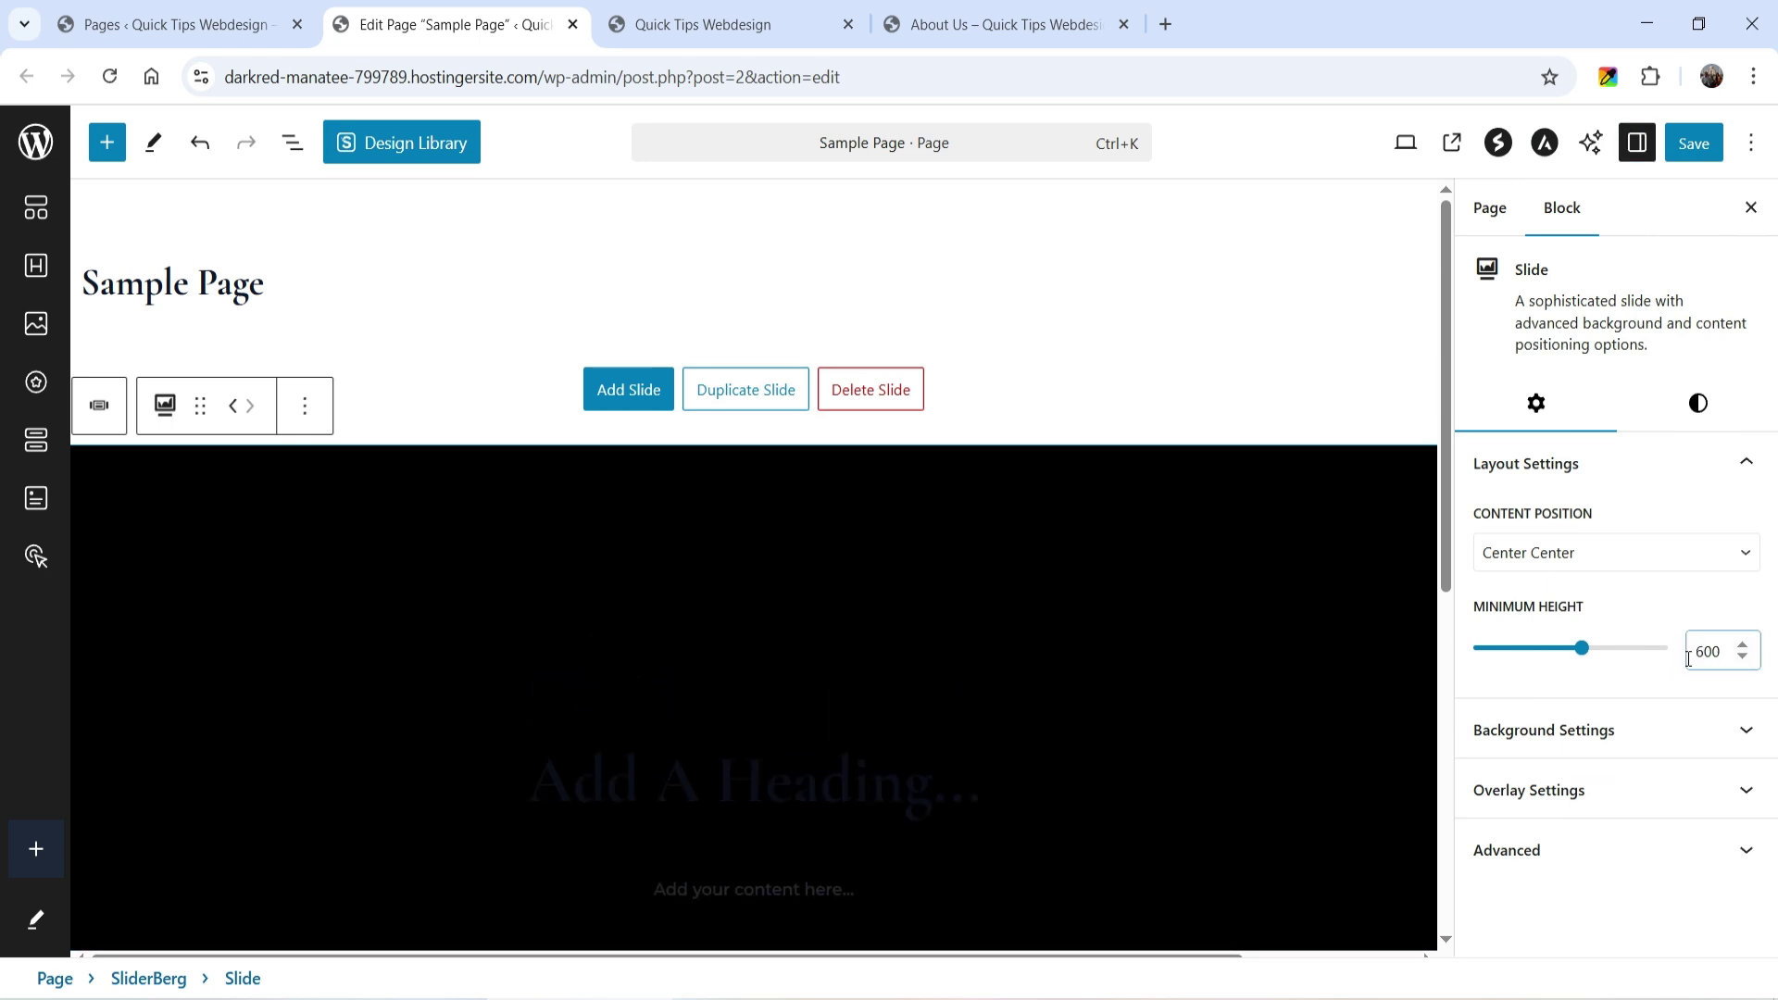
{"action": "left_click", "coordinate": [1699, 407]}
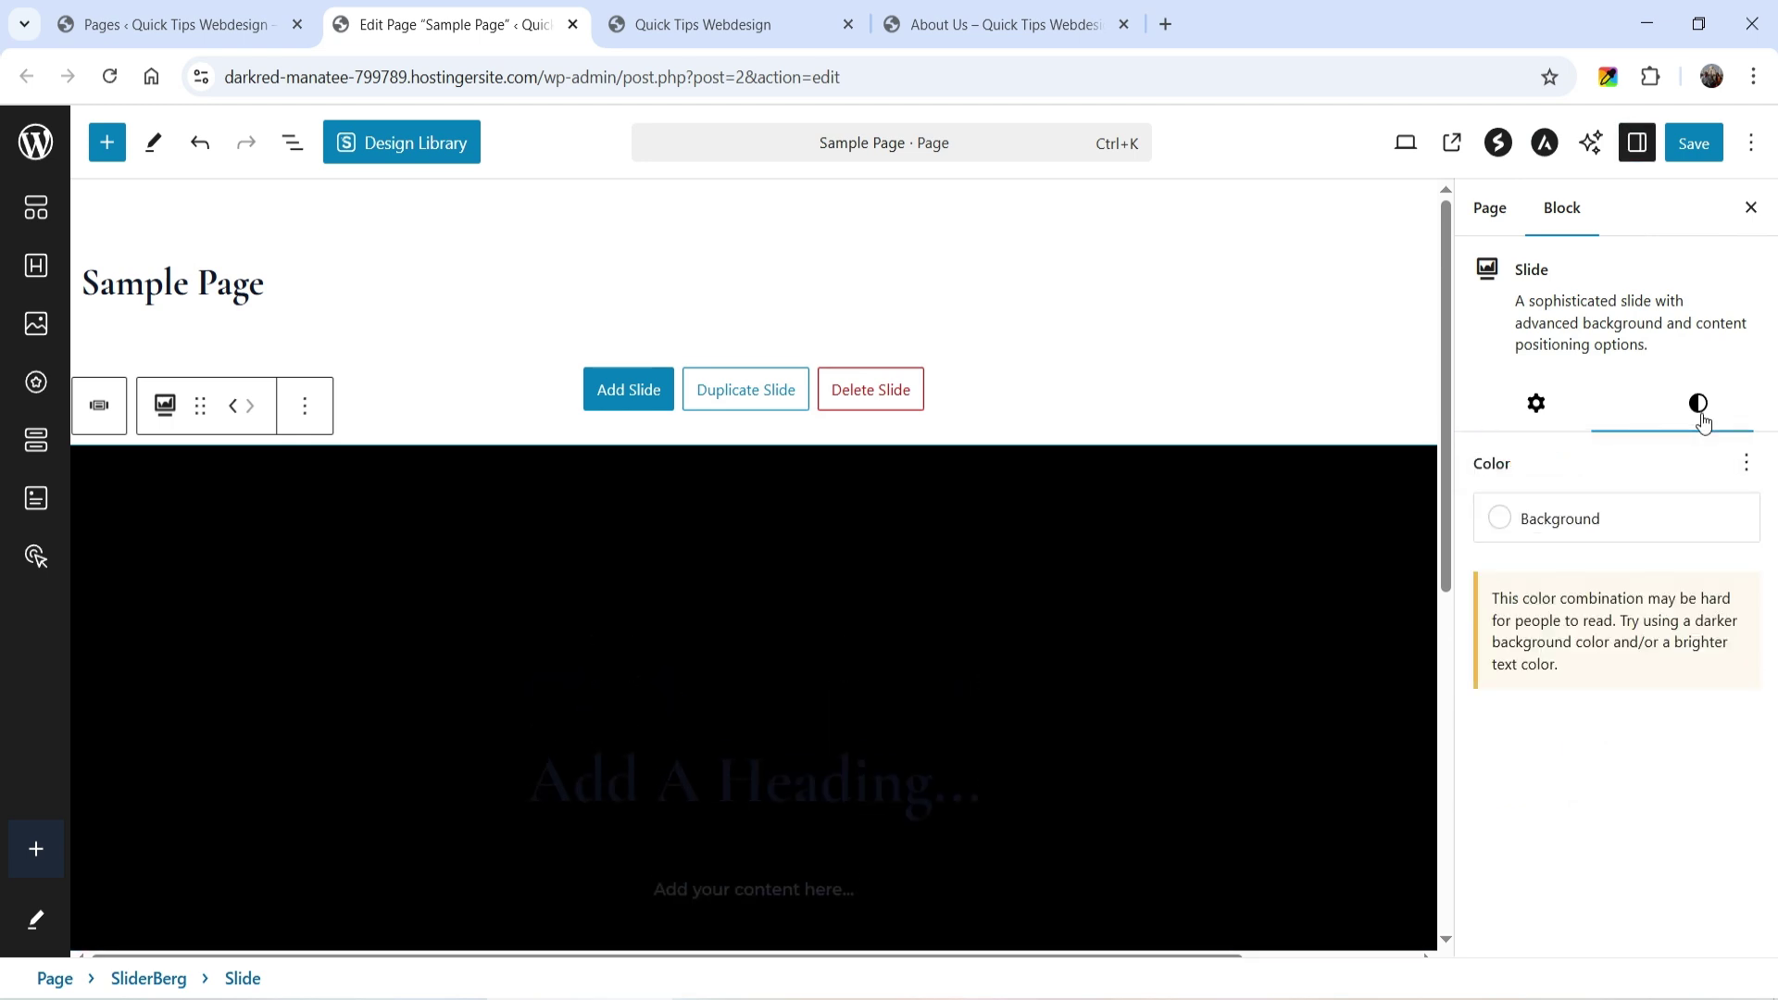
{"action": "left_click", "coordinate": [1518, 519]}
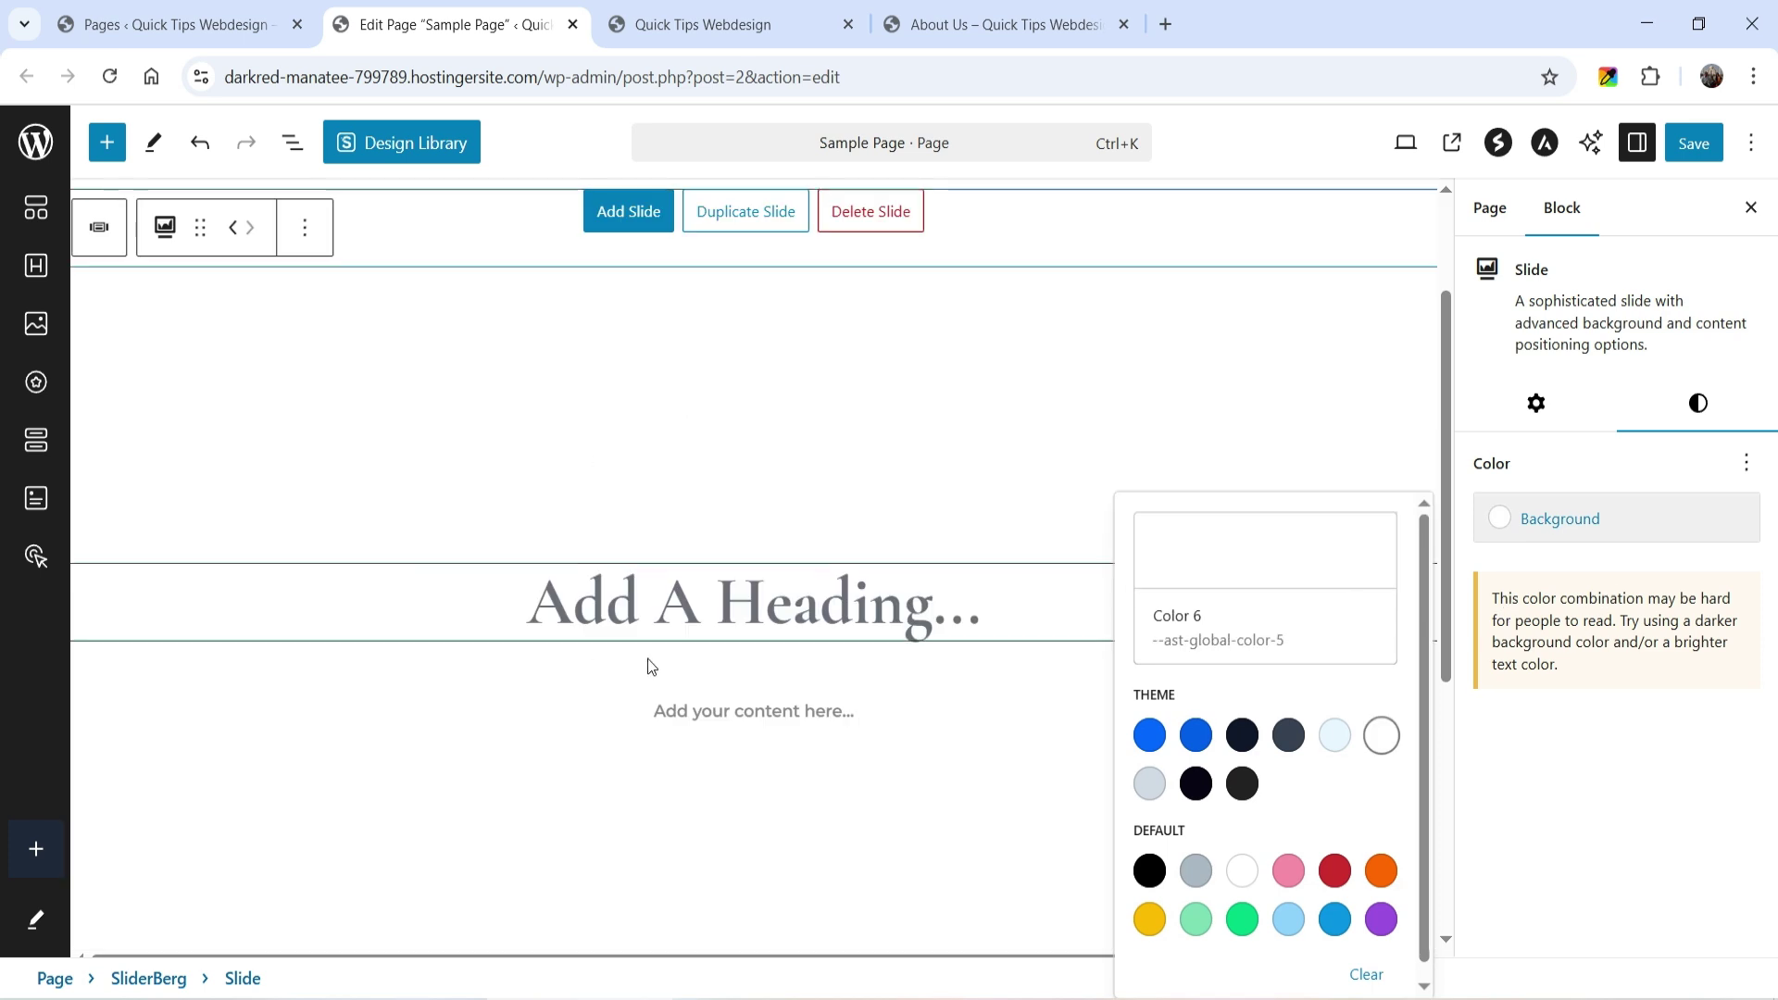
Step: Delete the placeholder heading from the new slide
{"action": "left_click", "coordinate": [675, 614]}
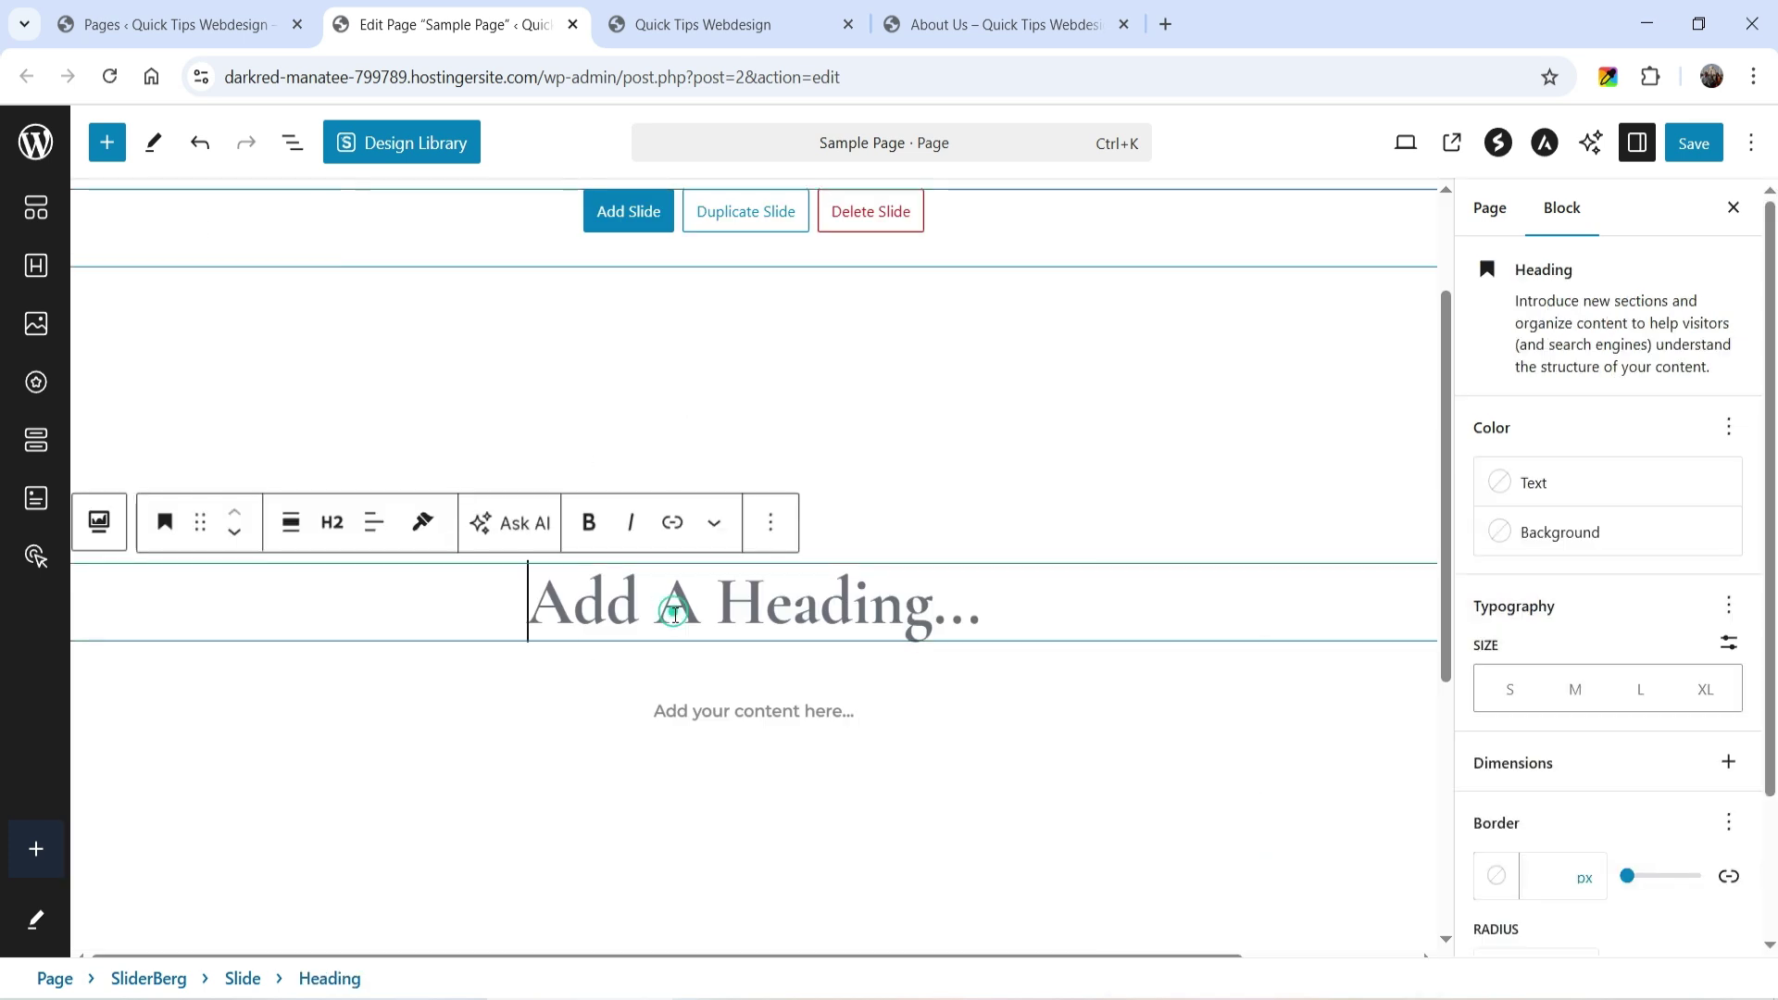
{"action": "left_click", "coordinate": [770, 522]}
{"action": "scroll", "coordinate": [860, 955], "scroll_direction": "down", "scroll_amount": 2}
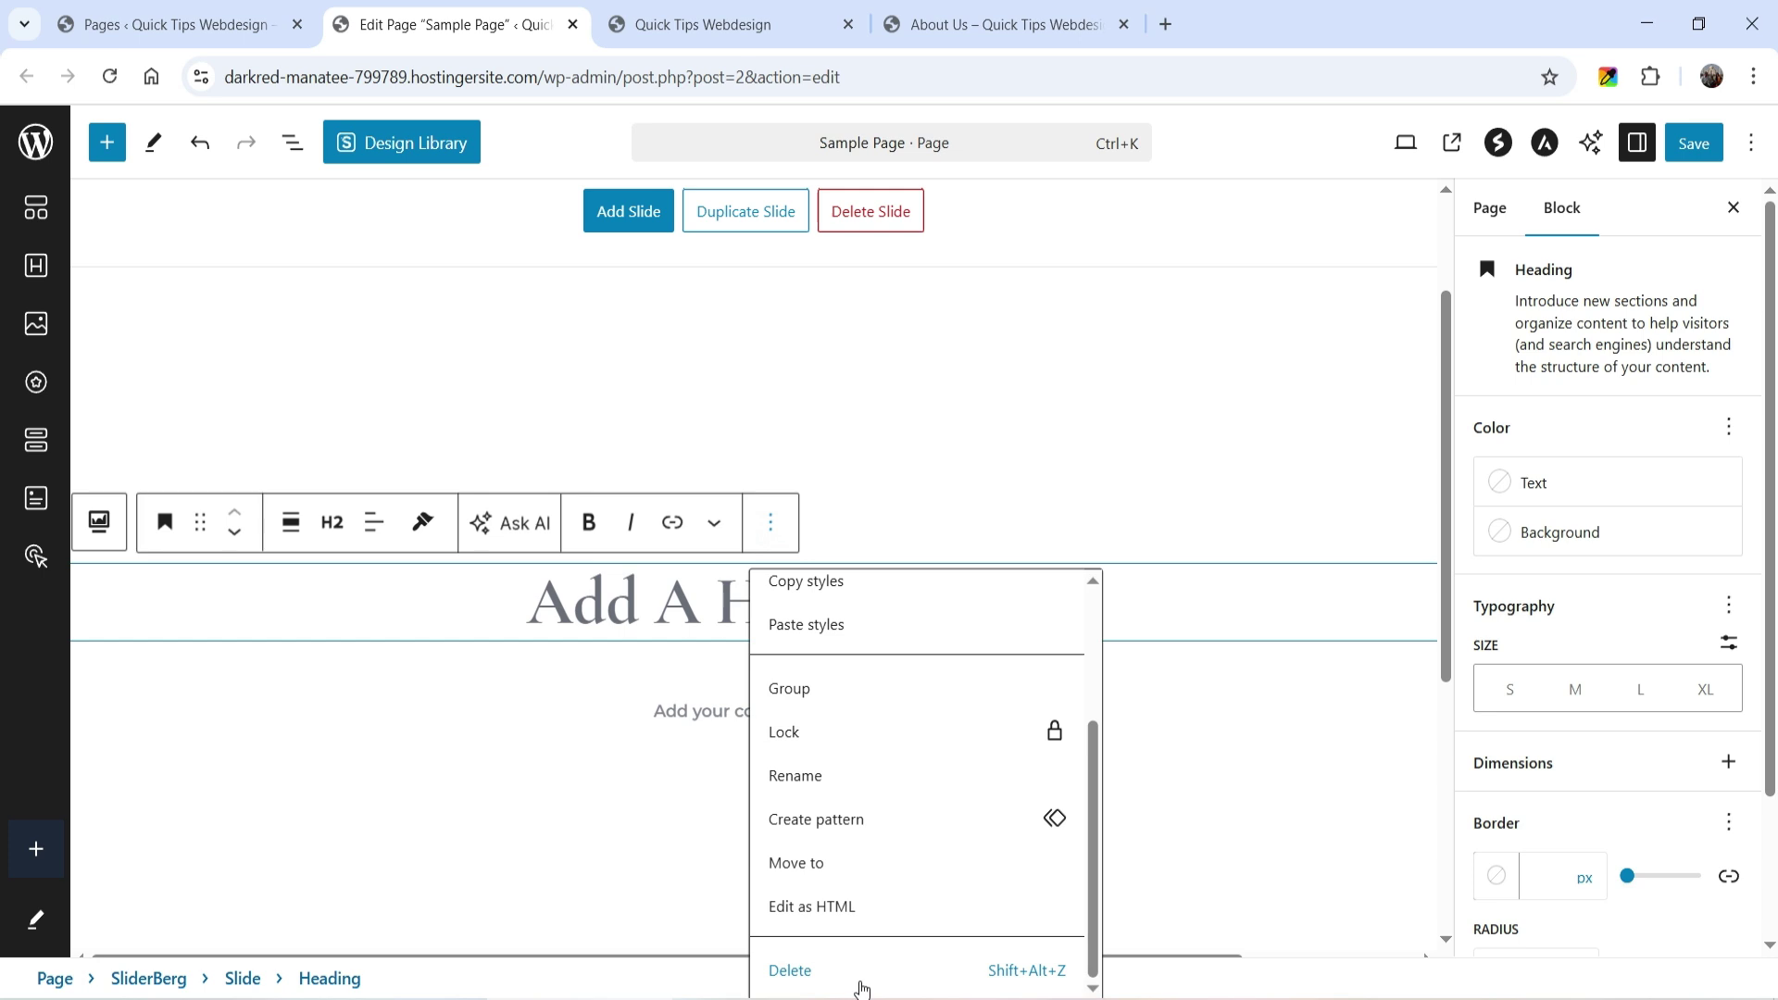
{"action": "left_click", "coordinate": [790, 969]}
Step: Delete the remaining paragraph block with Shift+Alt+Z
{"action": "right_click", "coordinate": [761, 582]}
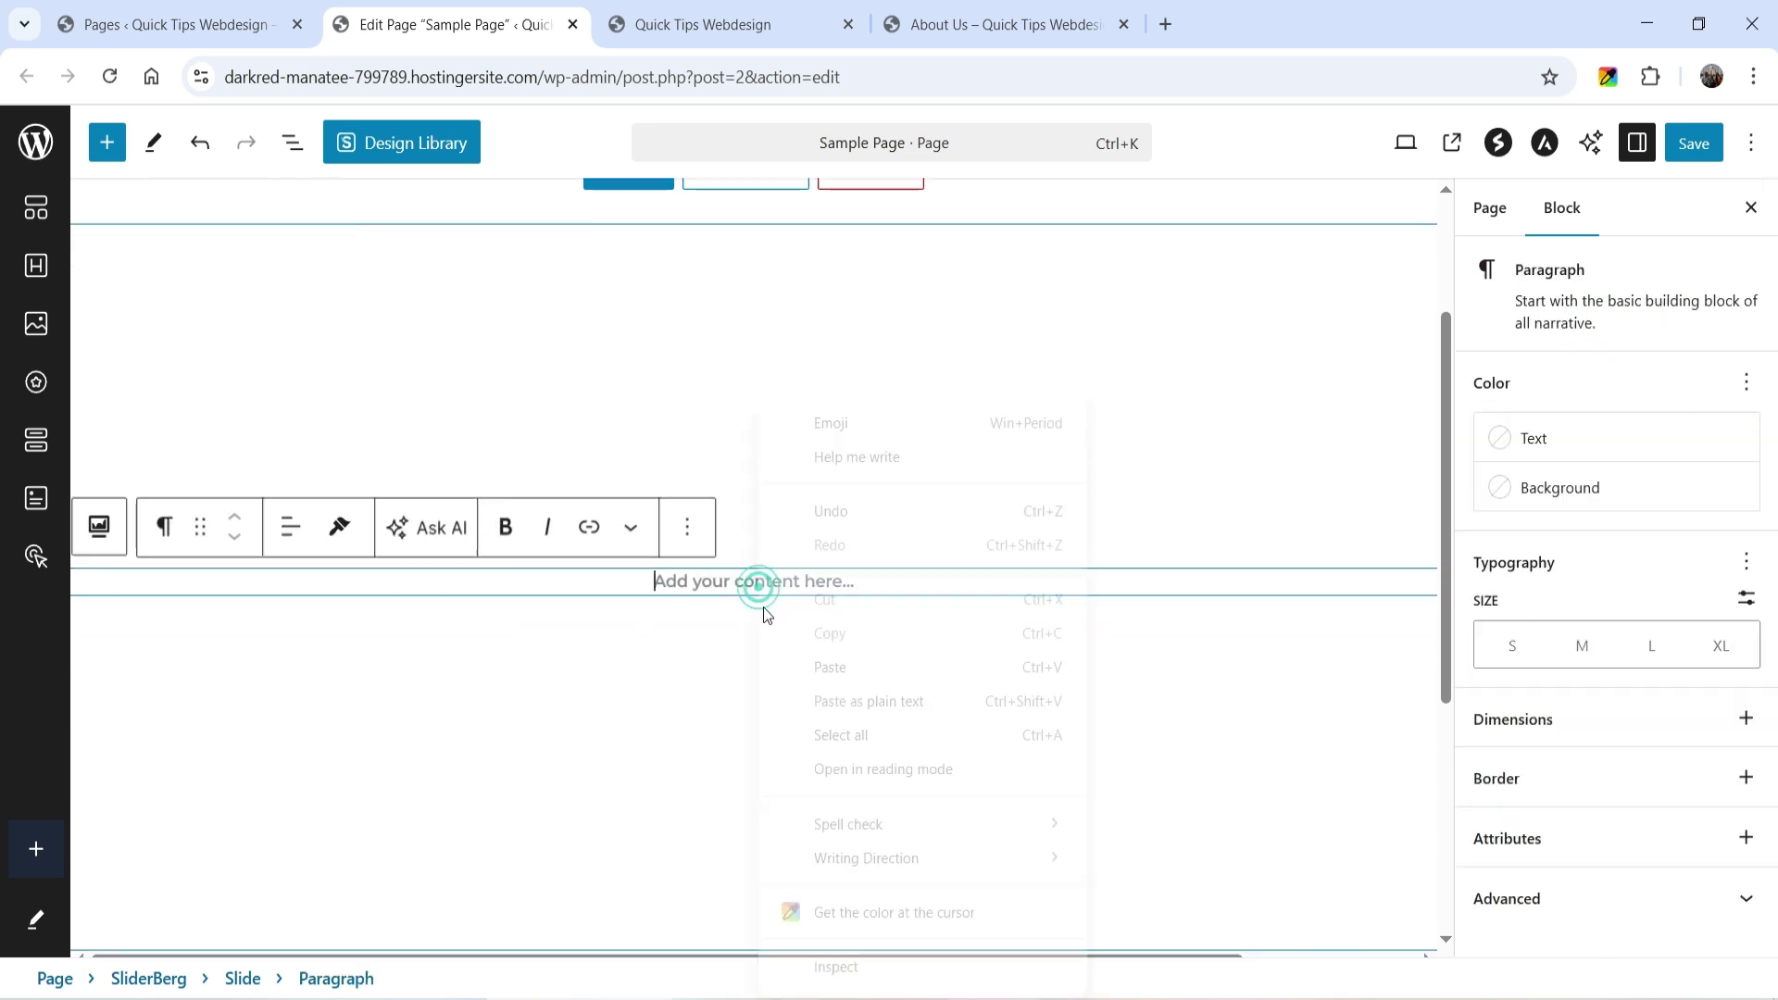
{"action": "key", "text": "Escape"}
{"action": "left_click", "coordinate": [687, 527]}
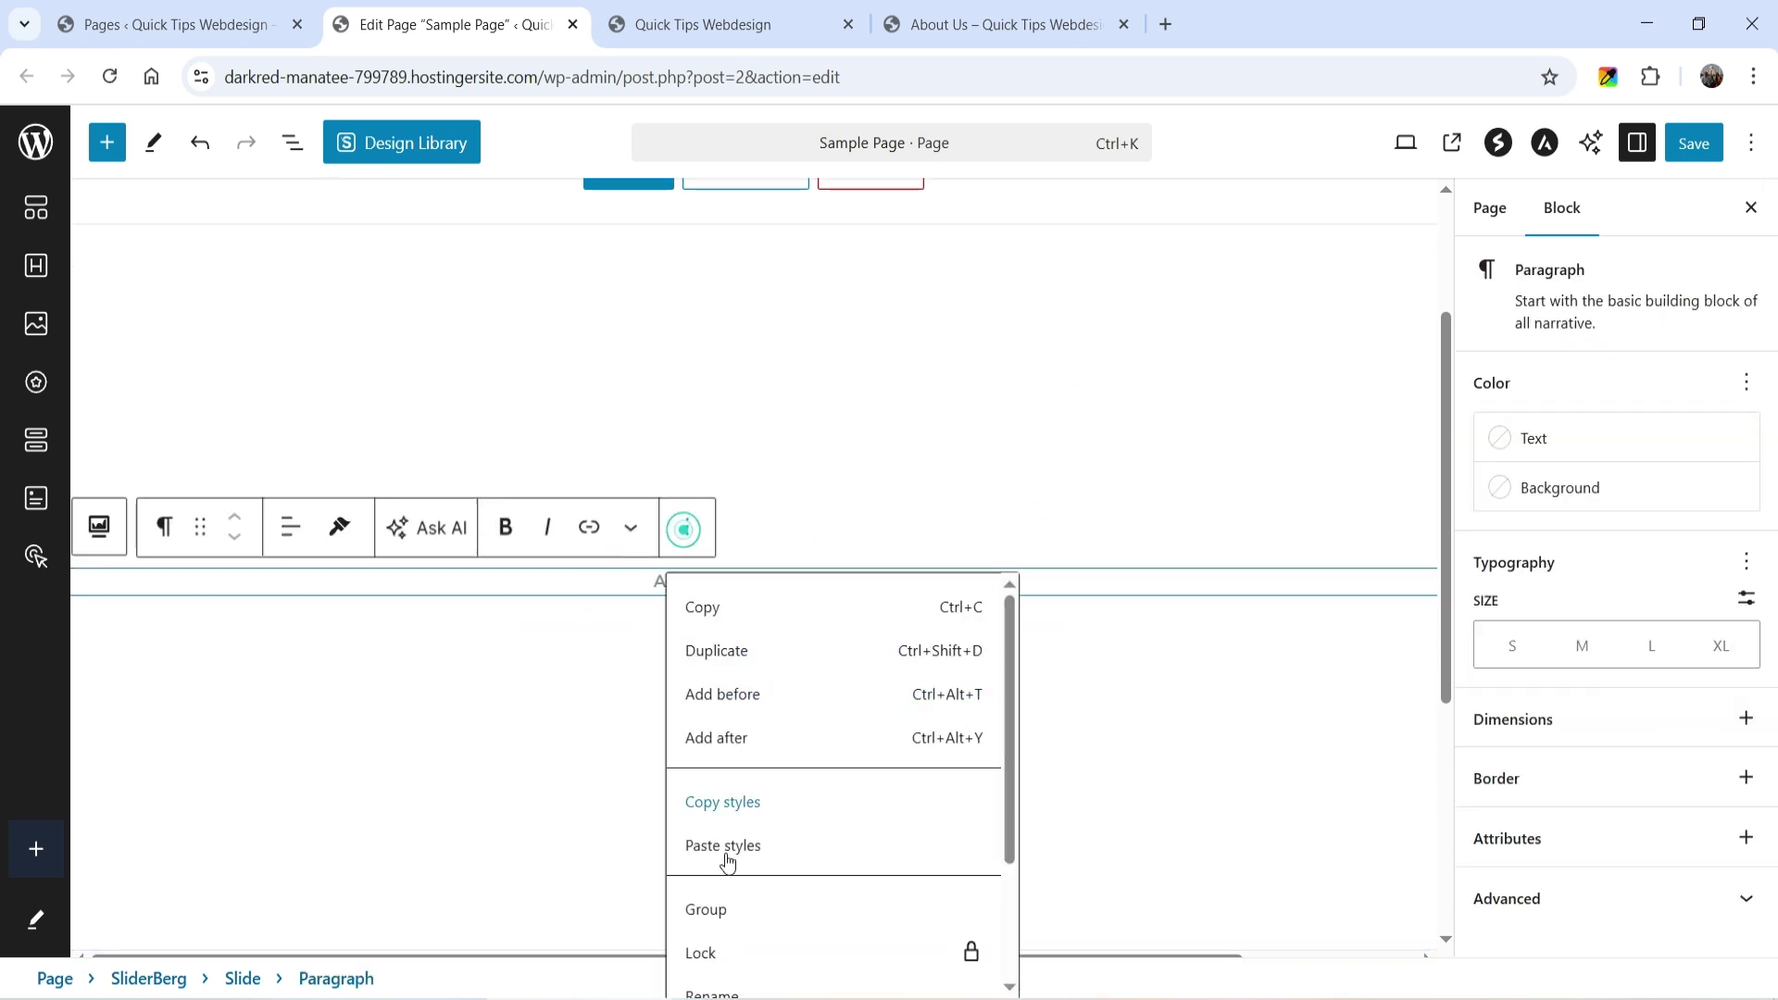
{"action": "scroll", "coordinate": [782, 941], "scroll_direction": "down", "scroll_amount": 2}
{"action": "key", "text": "shift+alt+z"}
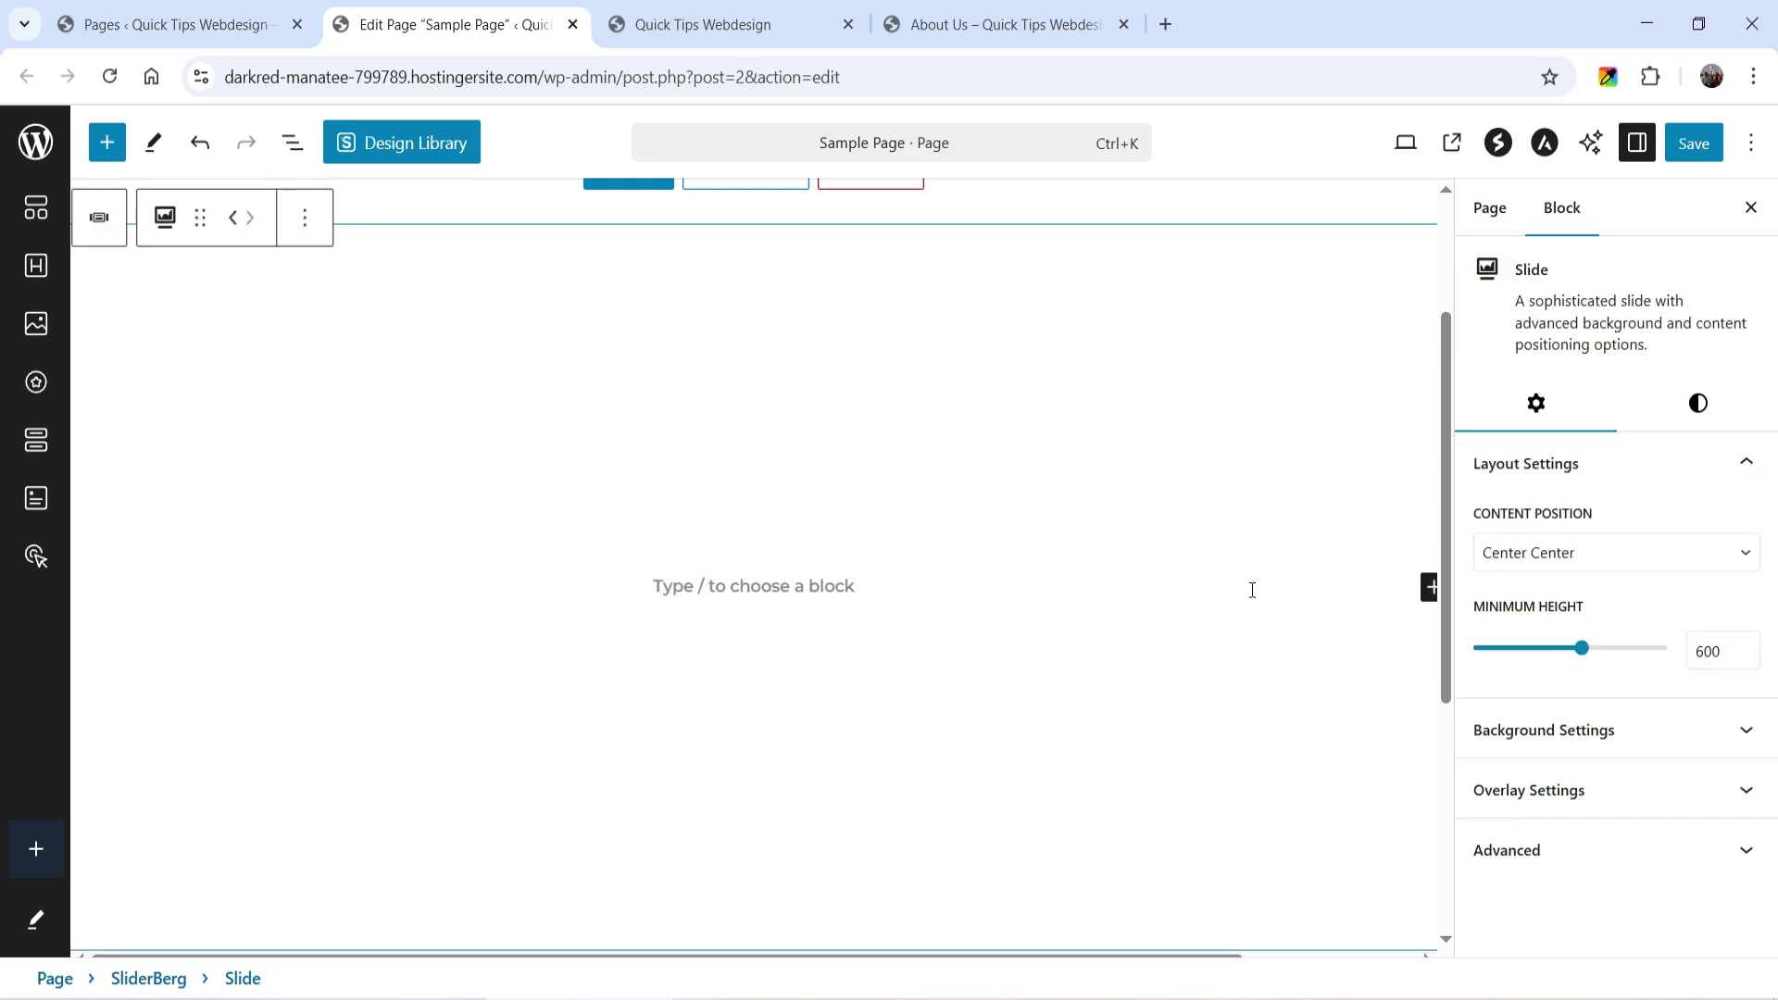
Step: Add a 33 / 66 Columns block to the empty slide and show the full block library
{"action": "left_click", "coordinate": [1427, 589]}
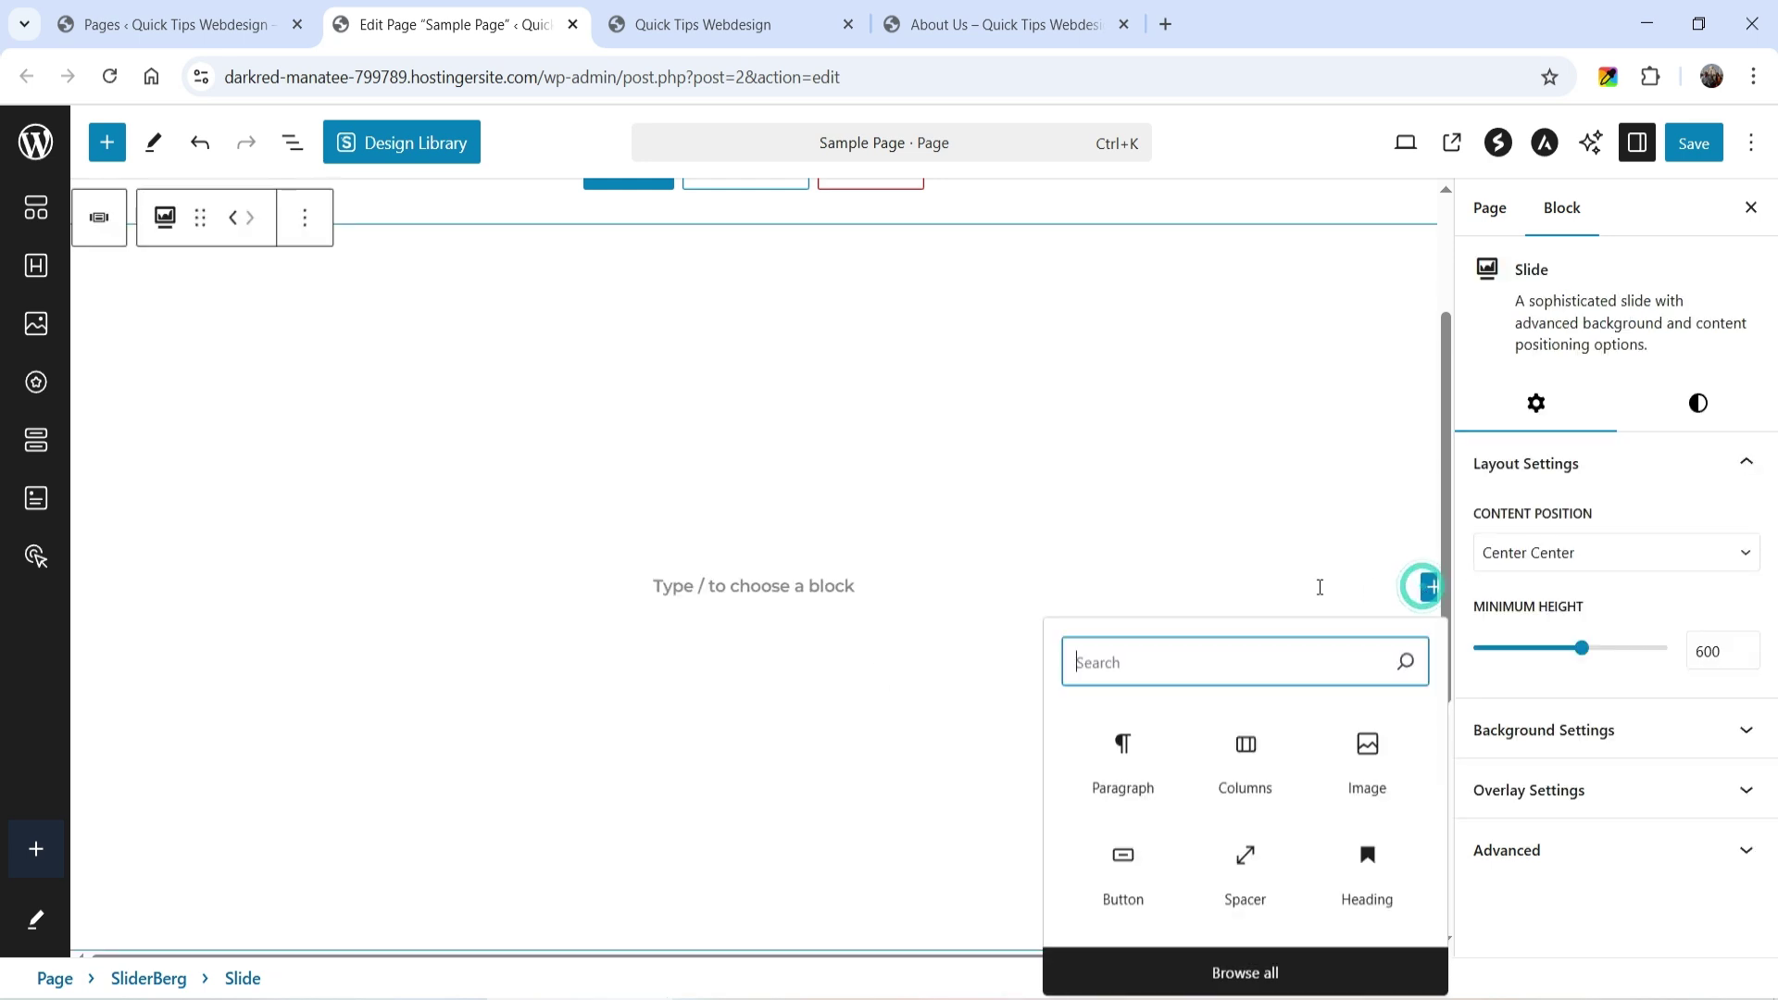
{"action": "left_click", "coordinate": [1253, 757]}
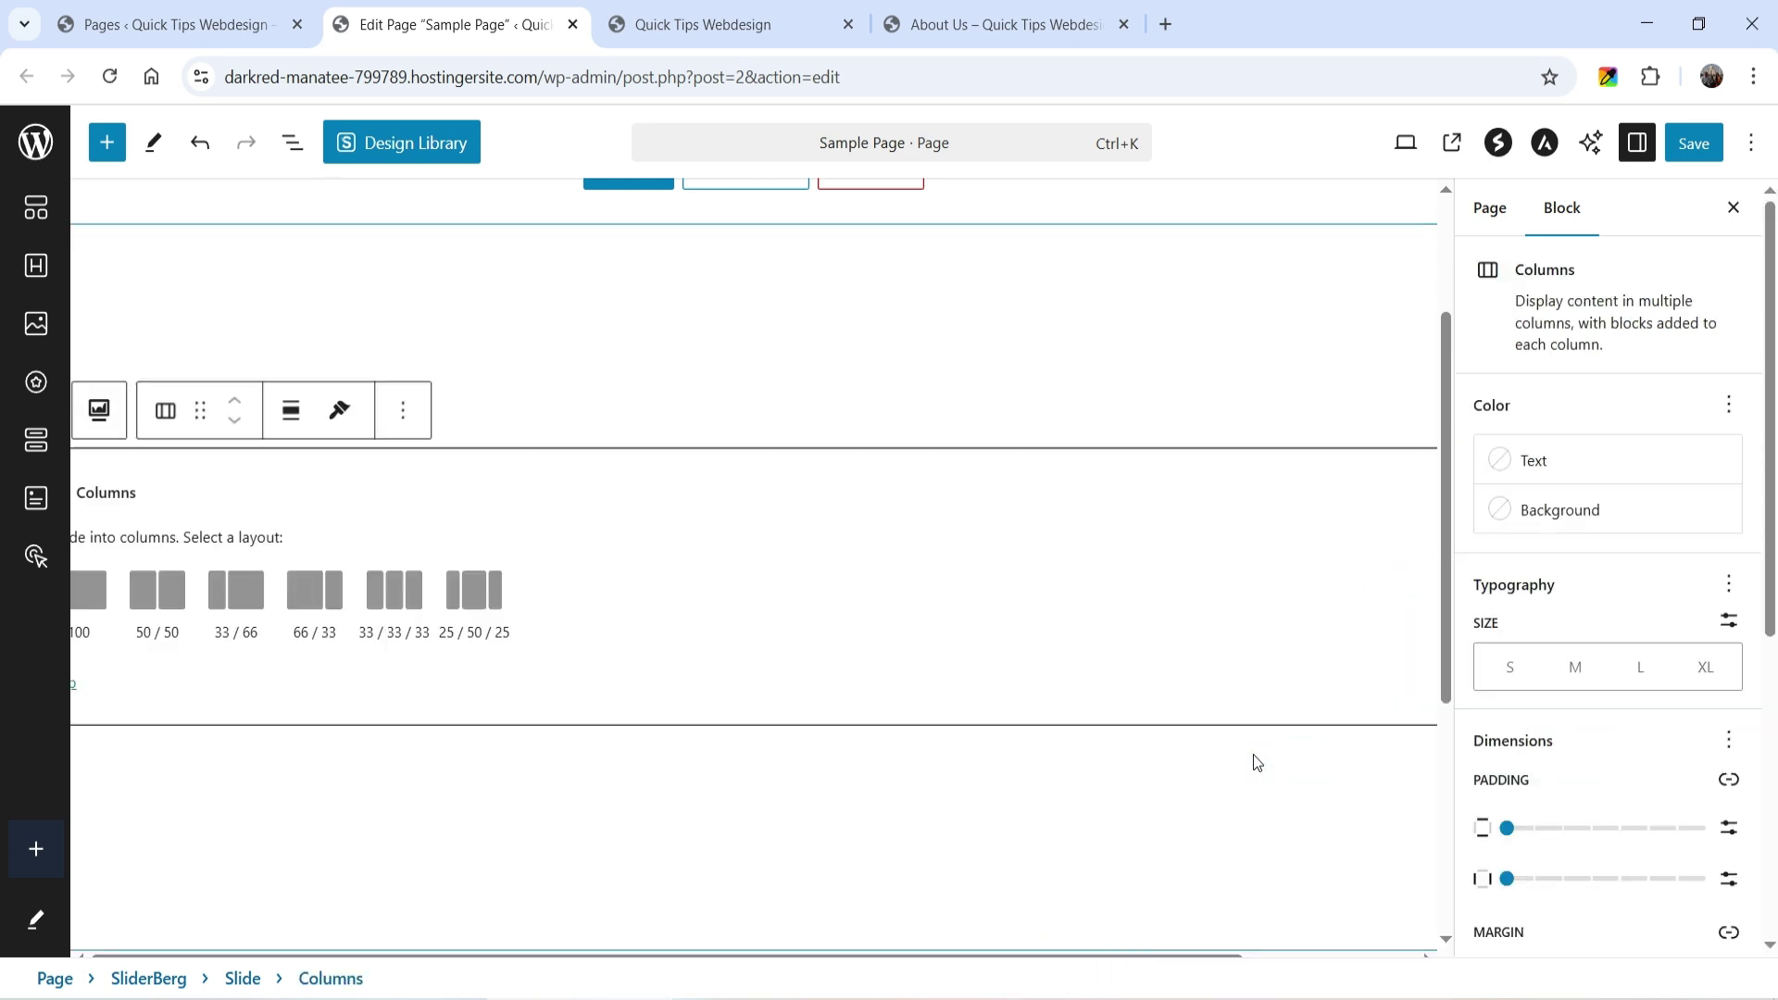
{"action": "left_click", "coordinate": [236, 590]}
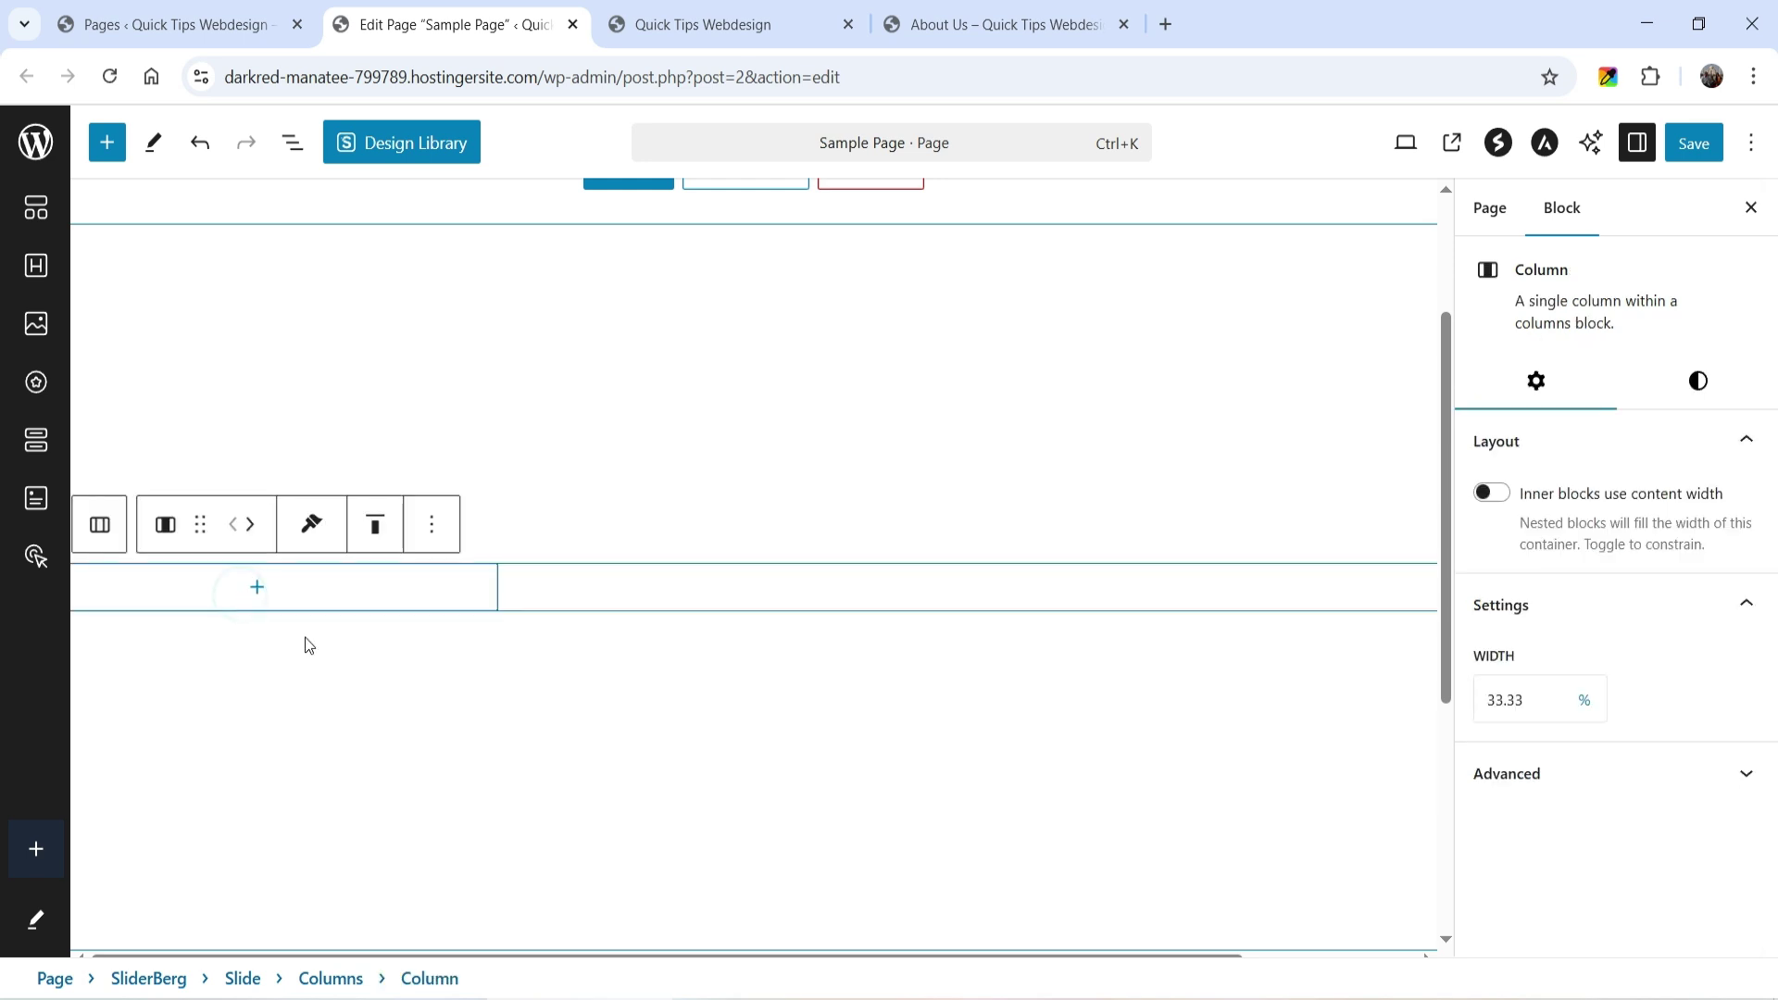
{"action": "left_click", "coordinate": [1103, 599]}
{"action": "left_click", "coordinate": [1008, 594]}
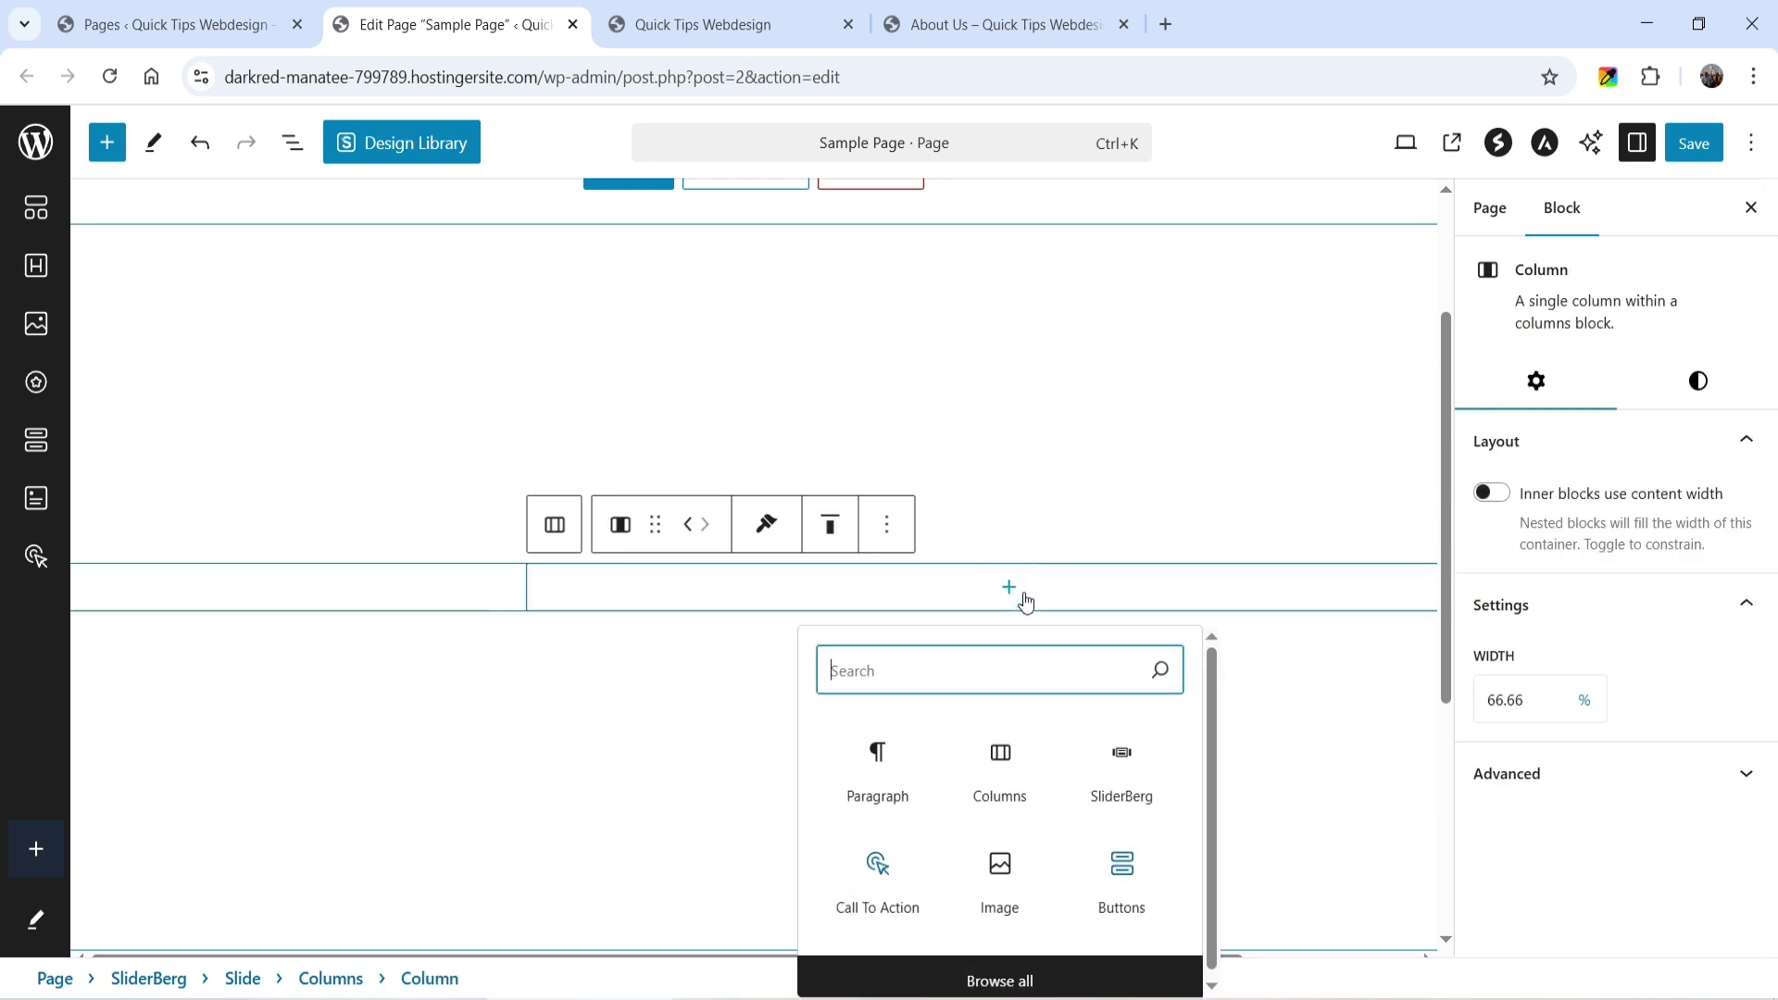
{"action": "key", "text": "Escape"}
{"action": "left_click", "coordinate": [107, 142]}
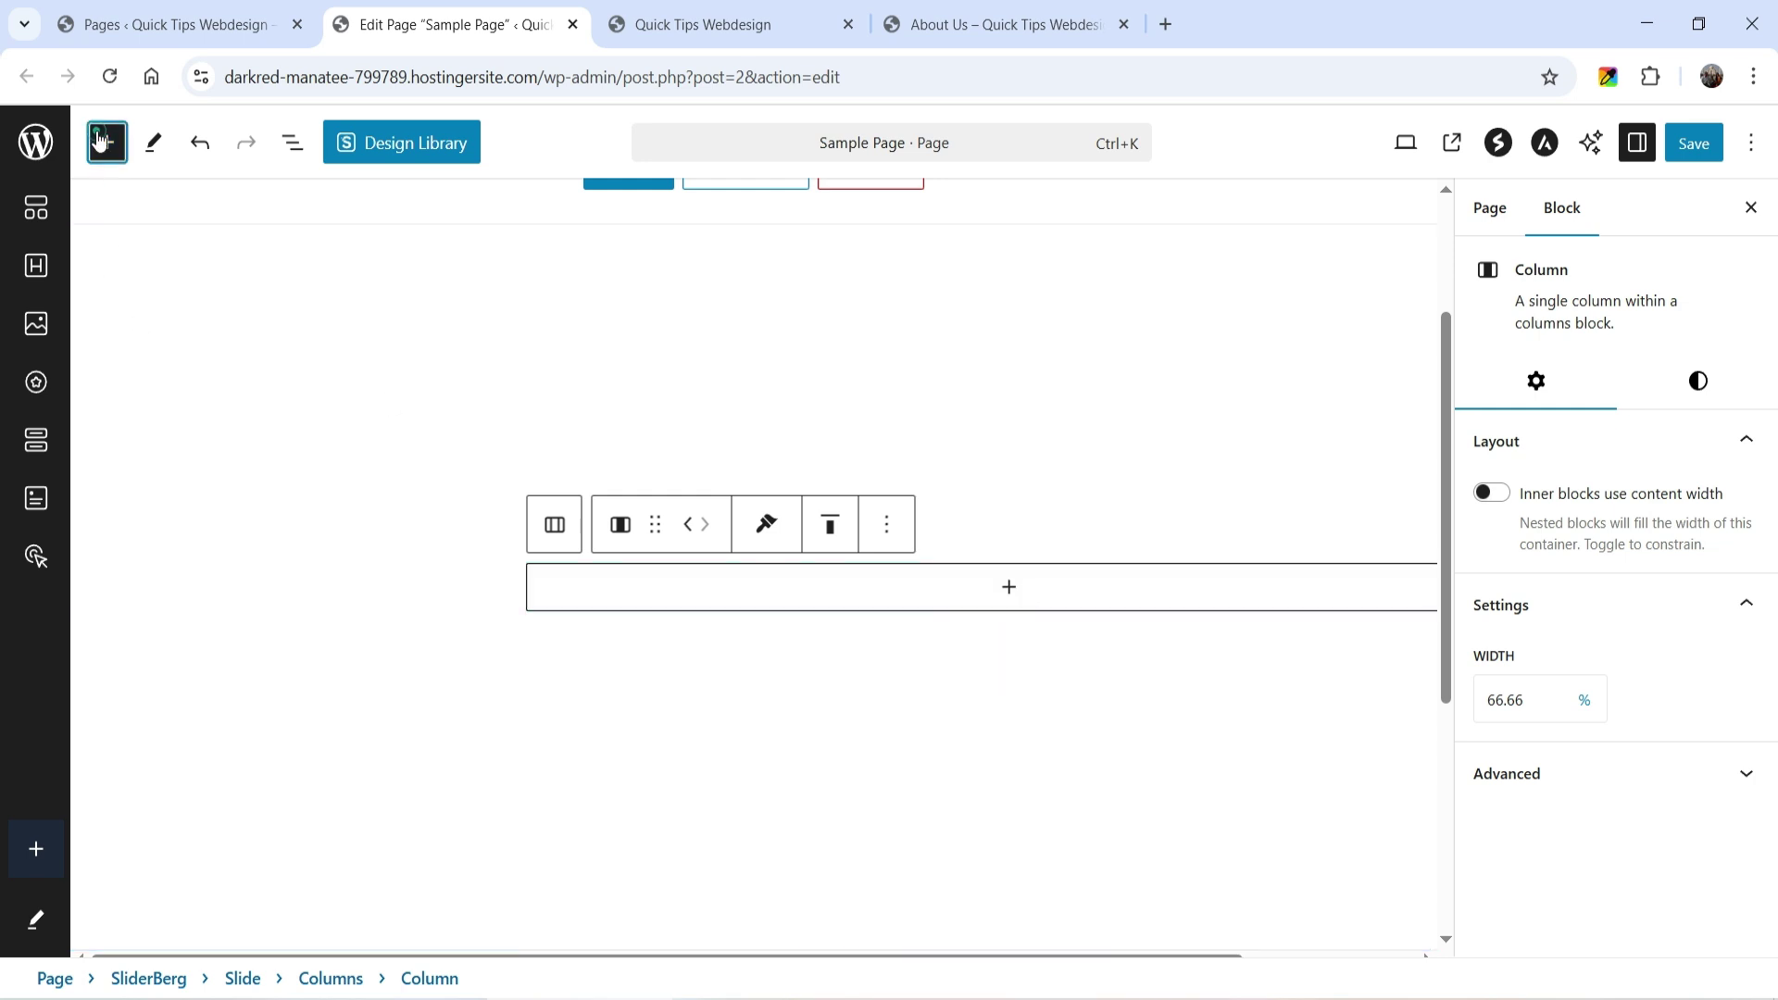
Step: Search 'produ' and drop a New Arrivals Product Collection into the wide column
{"action": "left_click", "coordinate": [213, 278]}
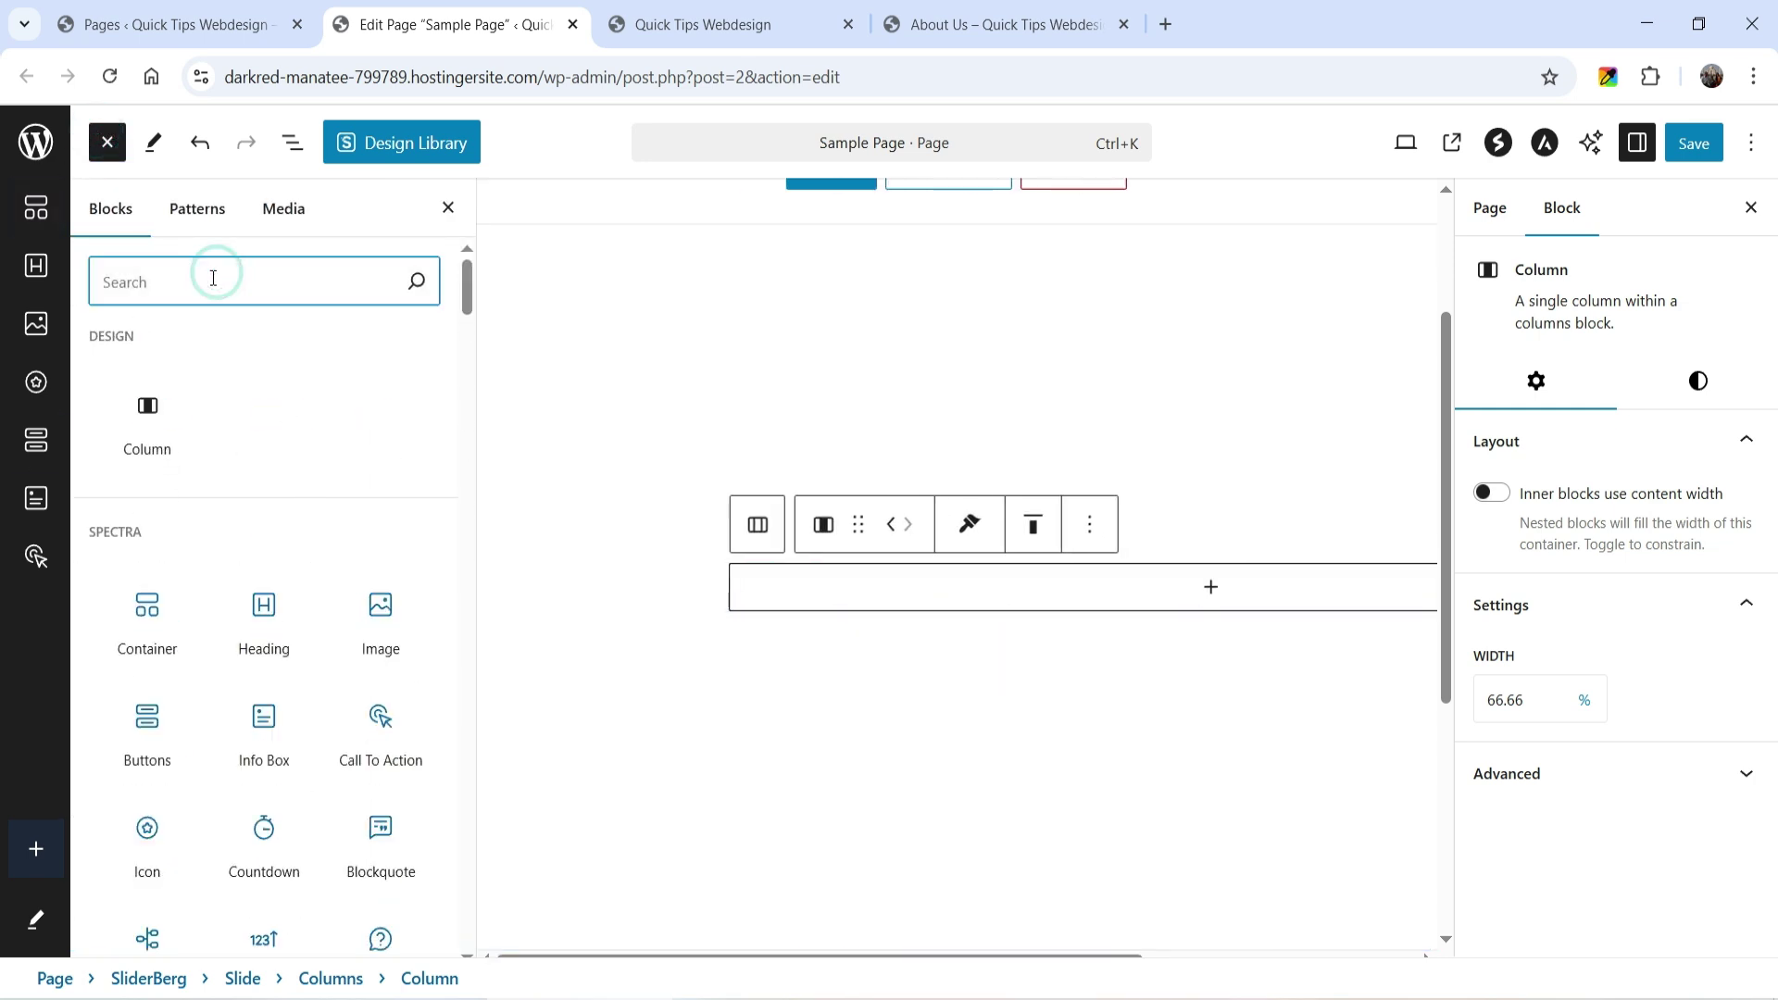
{"action": "type", "text": "produ"}
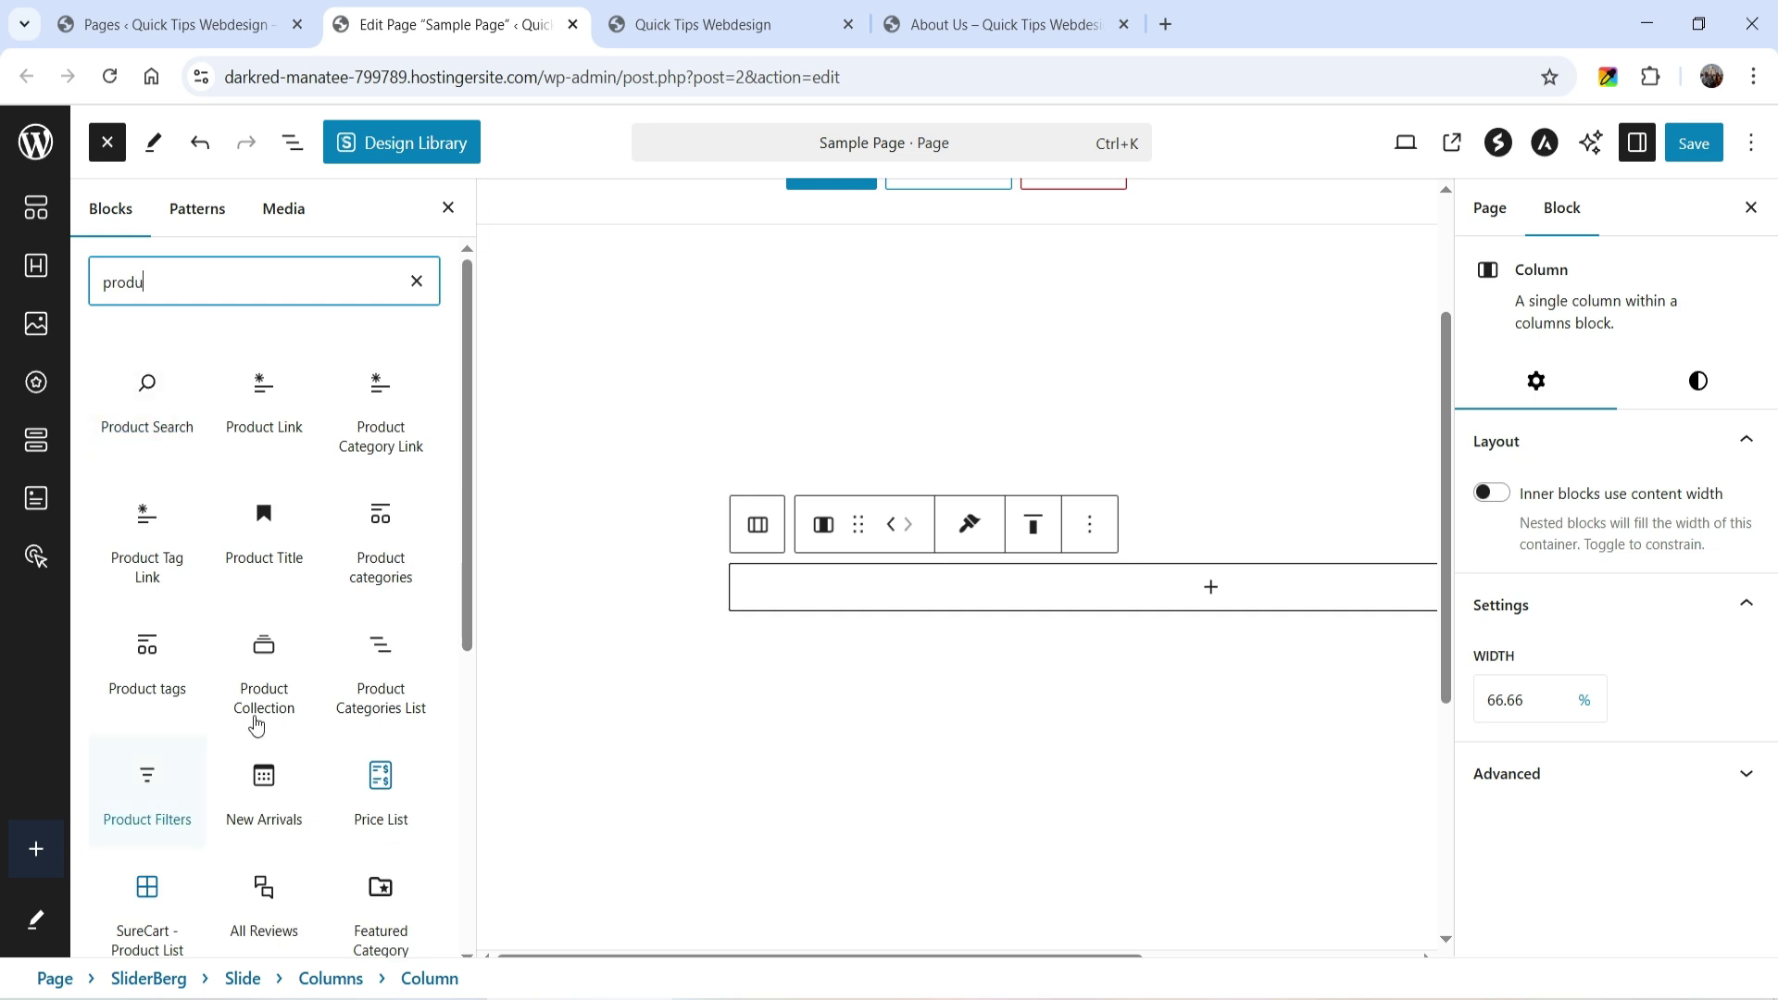
{"action": "mouse_move", "coordinate": [263, 657]}
{"action": "left_click_drag", "start_coordinate": [273, 657], "coordinate": [1044, 598]}
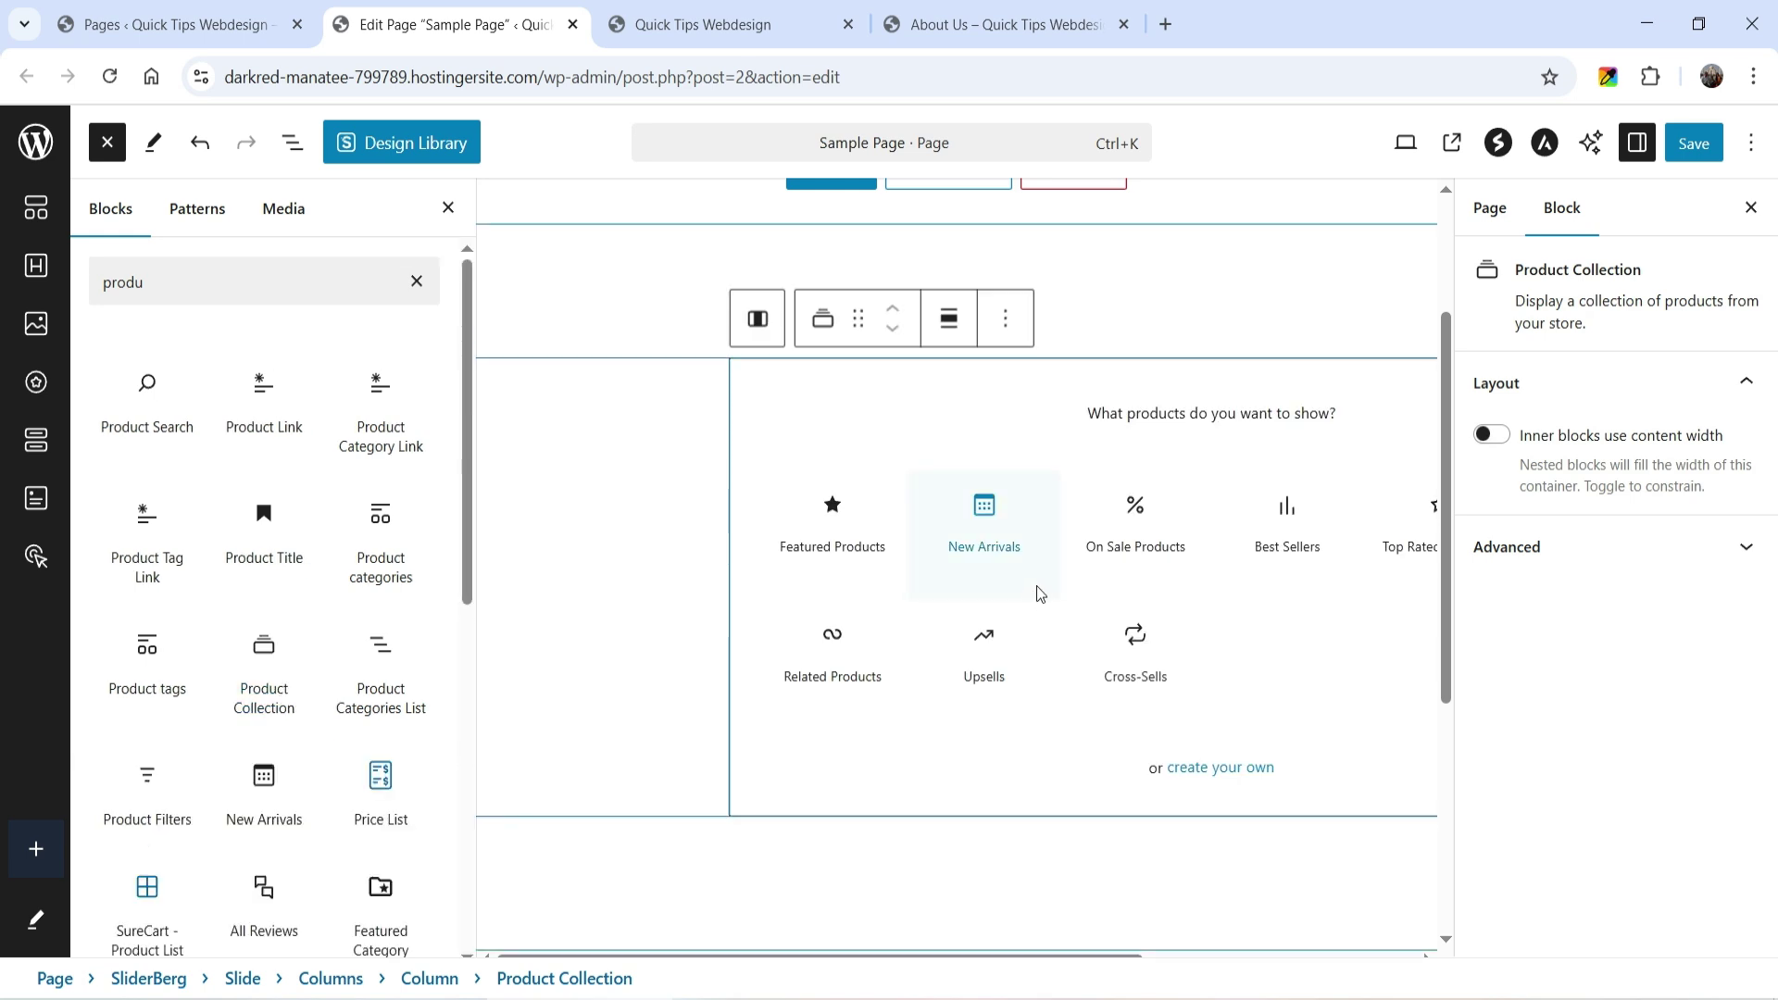
{"action": "left_click", "coordinate": [967, 532]}
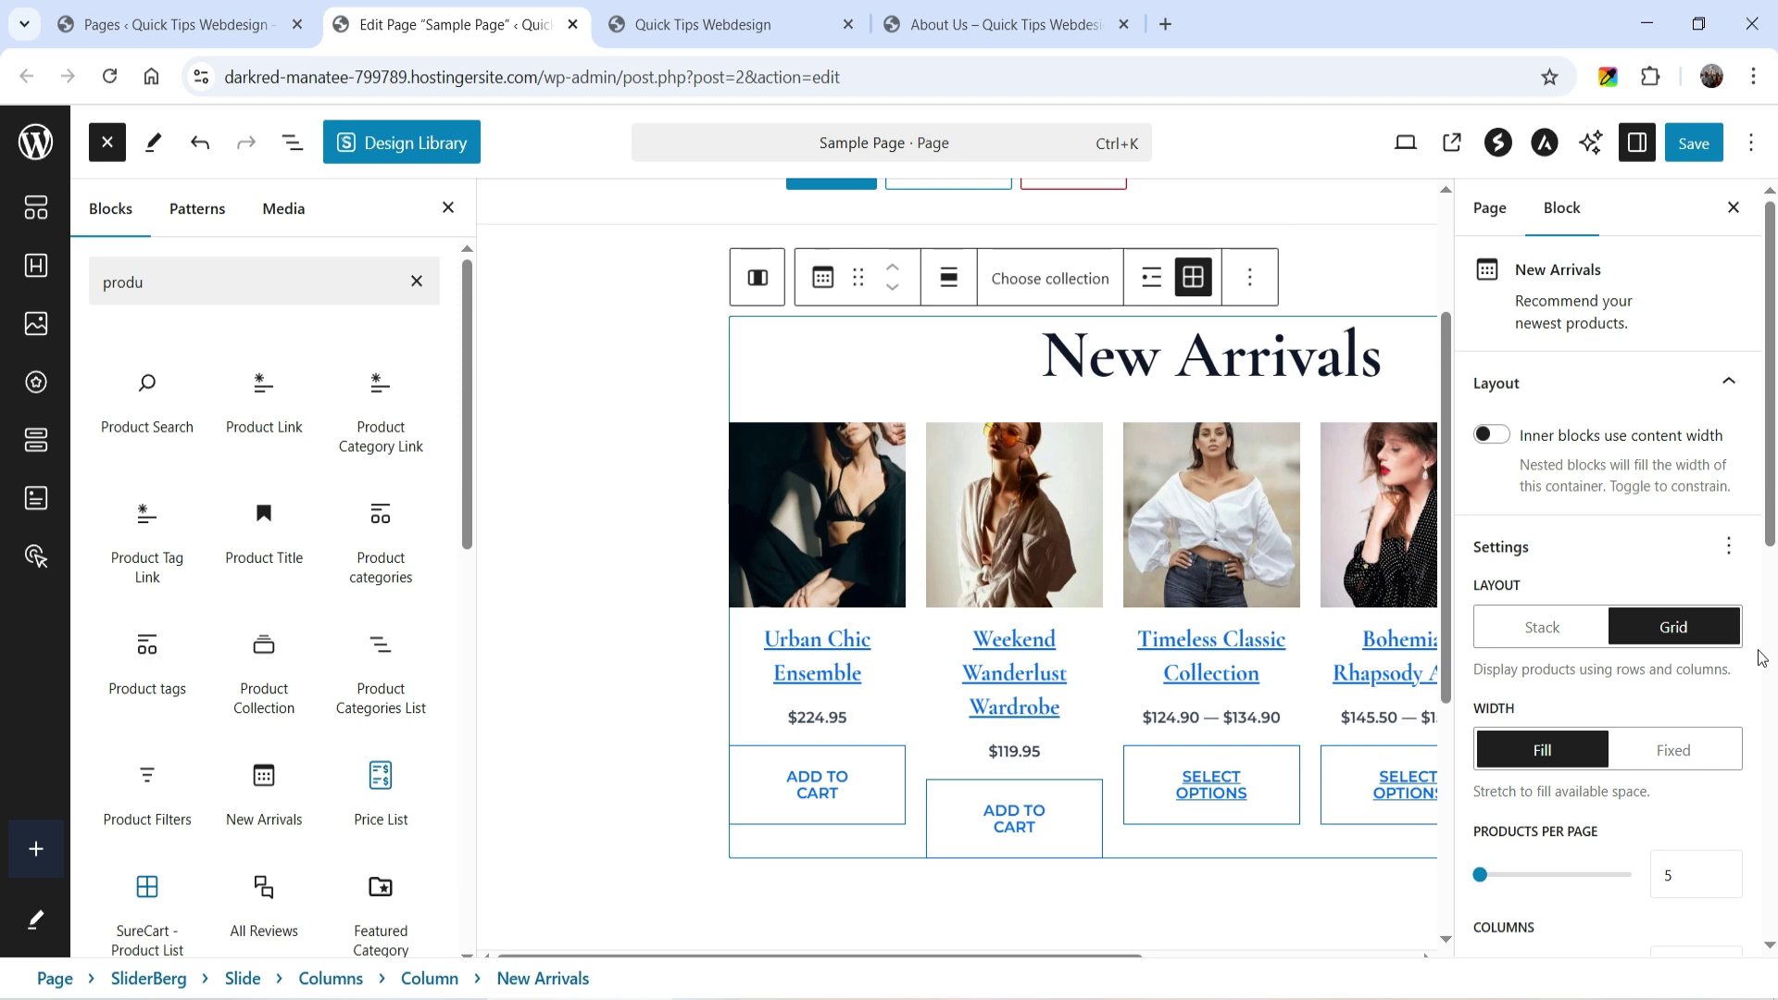
Step: Set the product grid to 3 products per page across 3 columns
{"action": "scroll", "coordinate": [1687, 734], "scroll_direction": "down", "scroll_amount": 2}
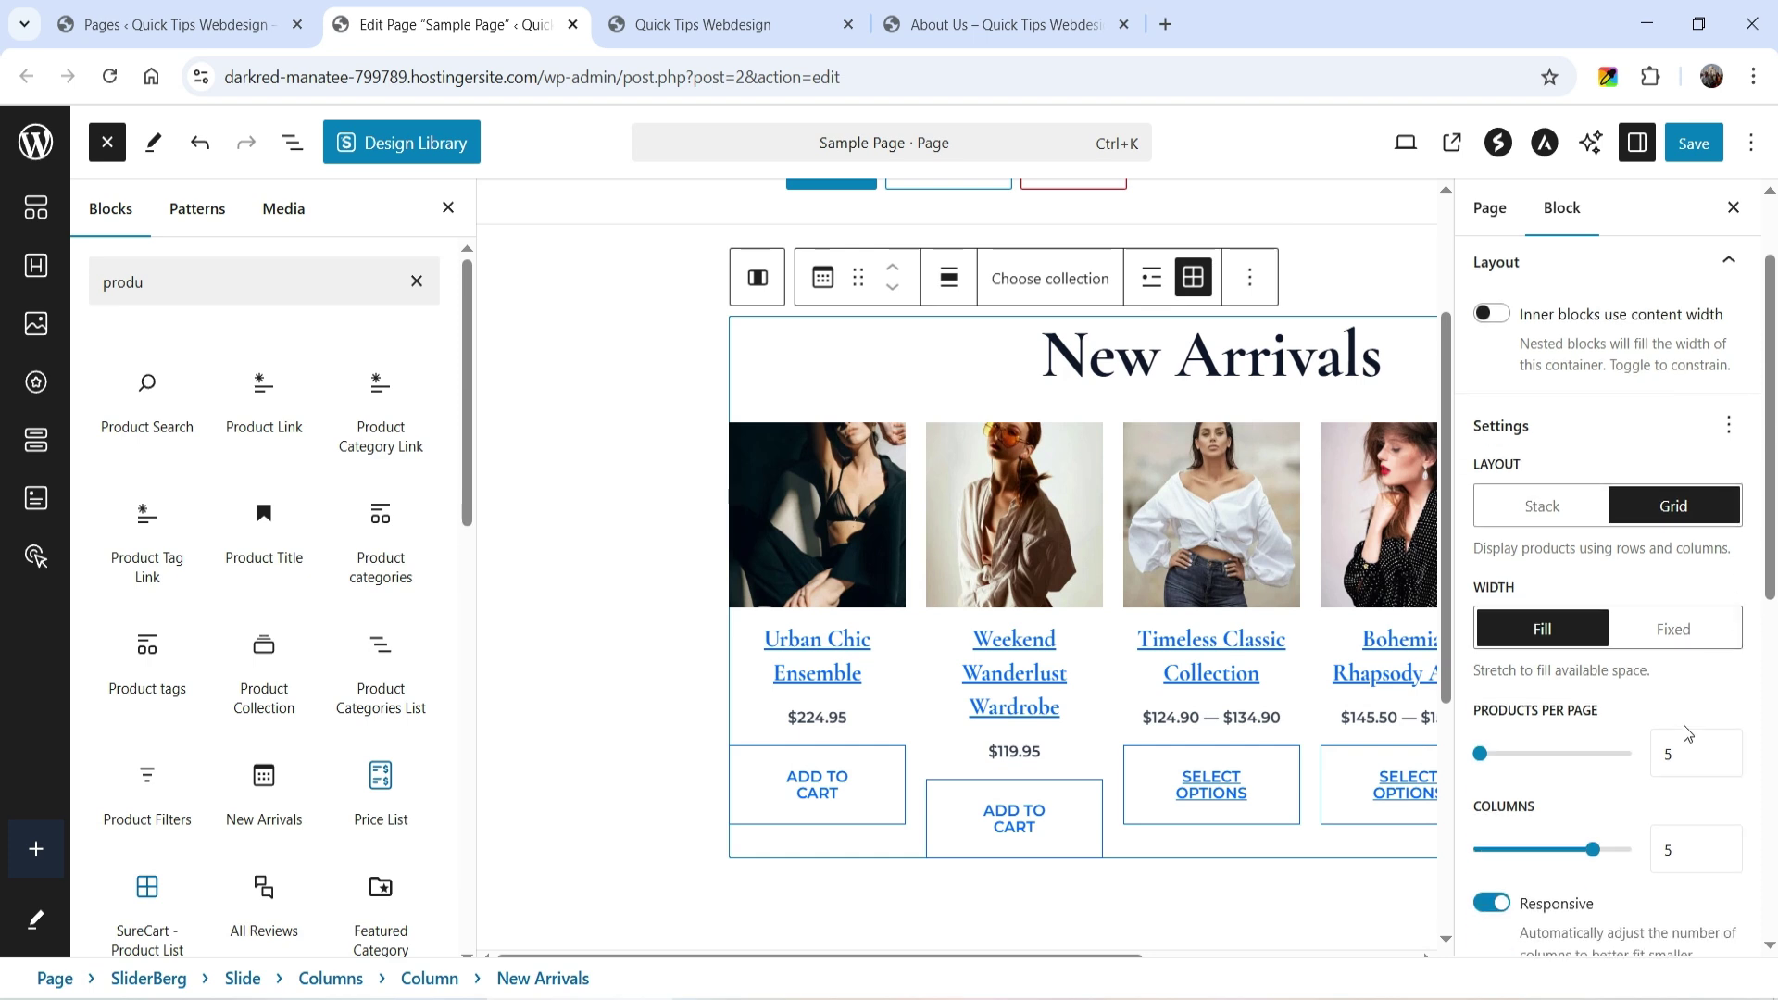
{"action": "double_click", "coordinate": [1642, 751]}
{"action": "type", "text": "3"}
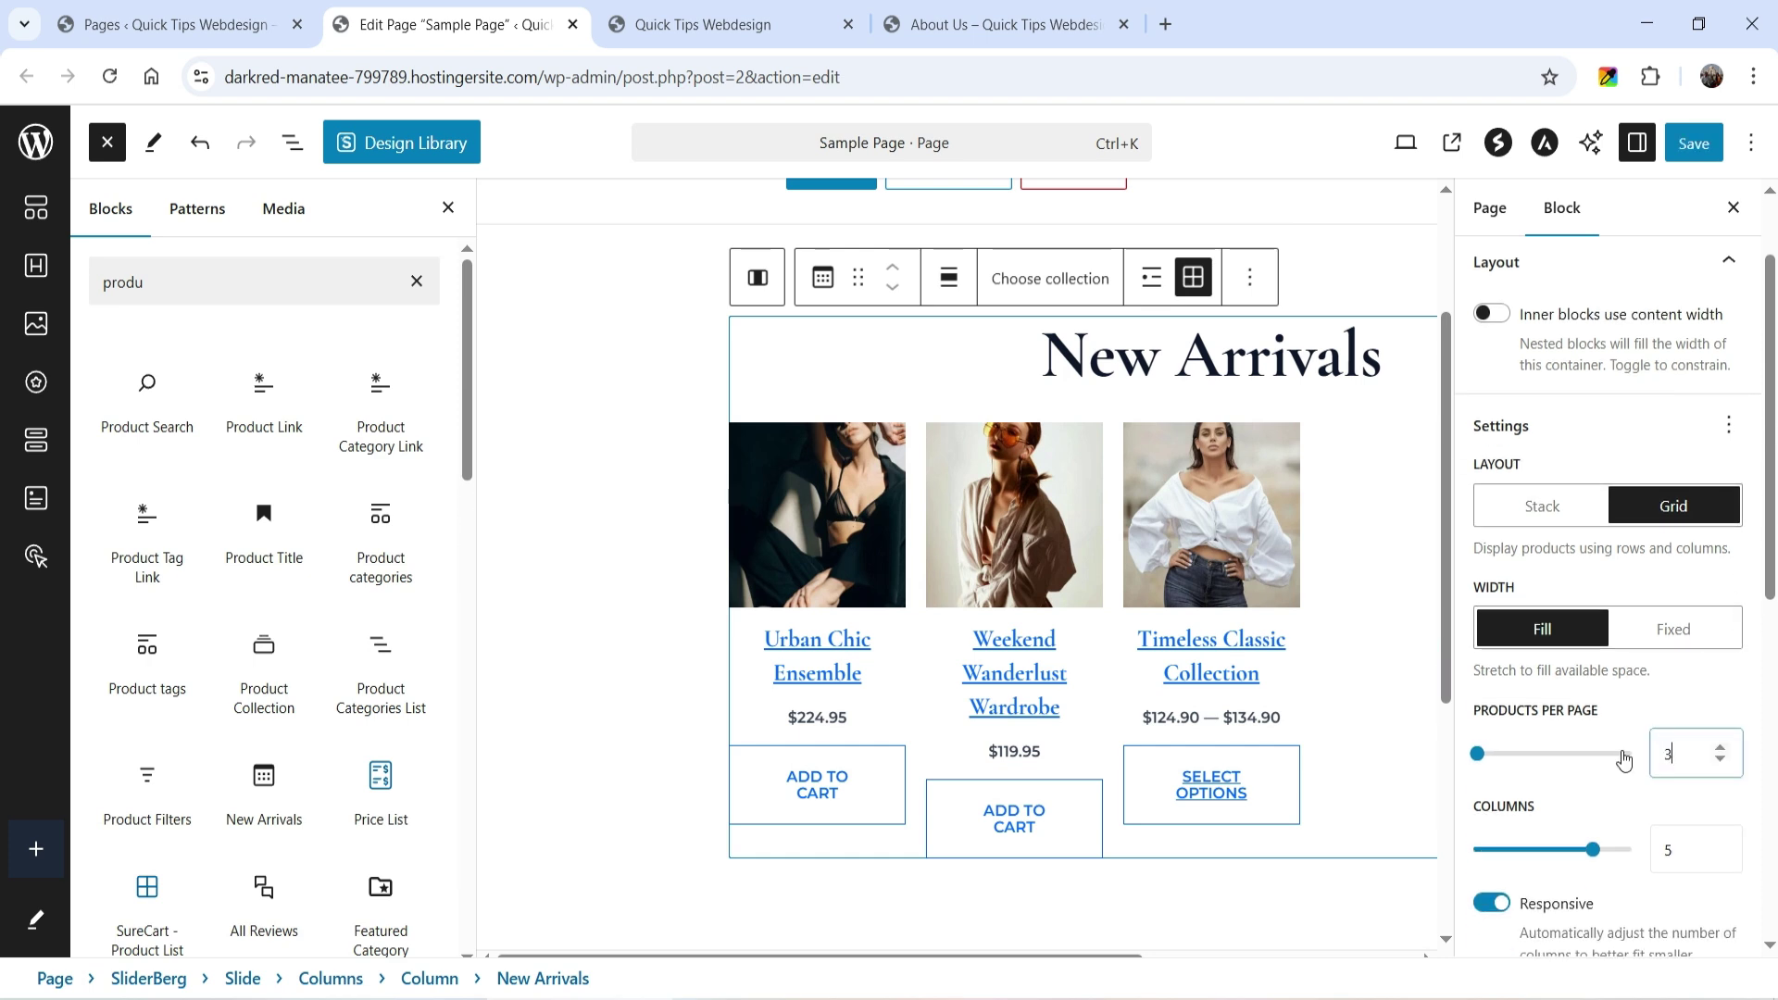
{"action": "double_click", "coordinate": [1679, 850]}
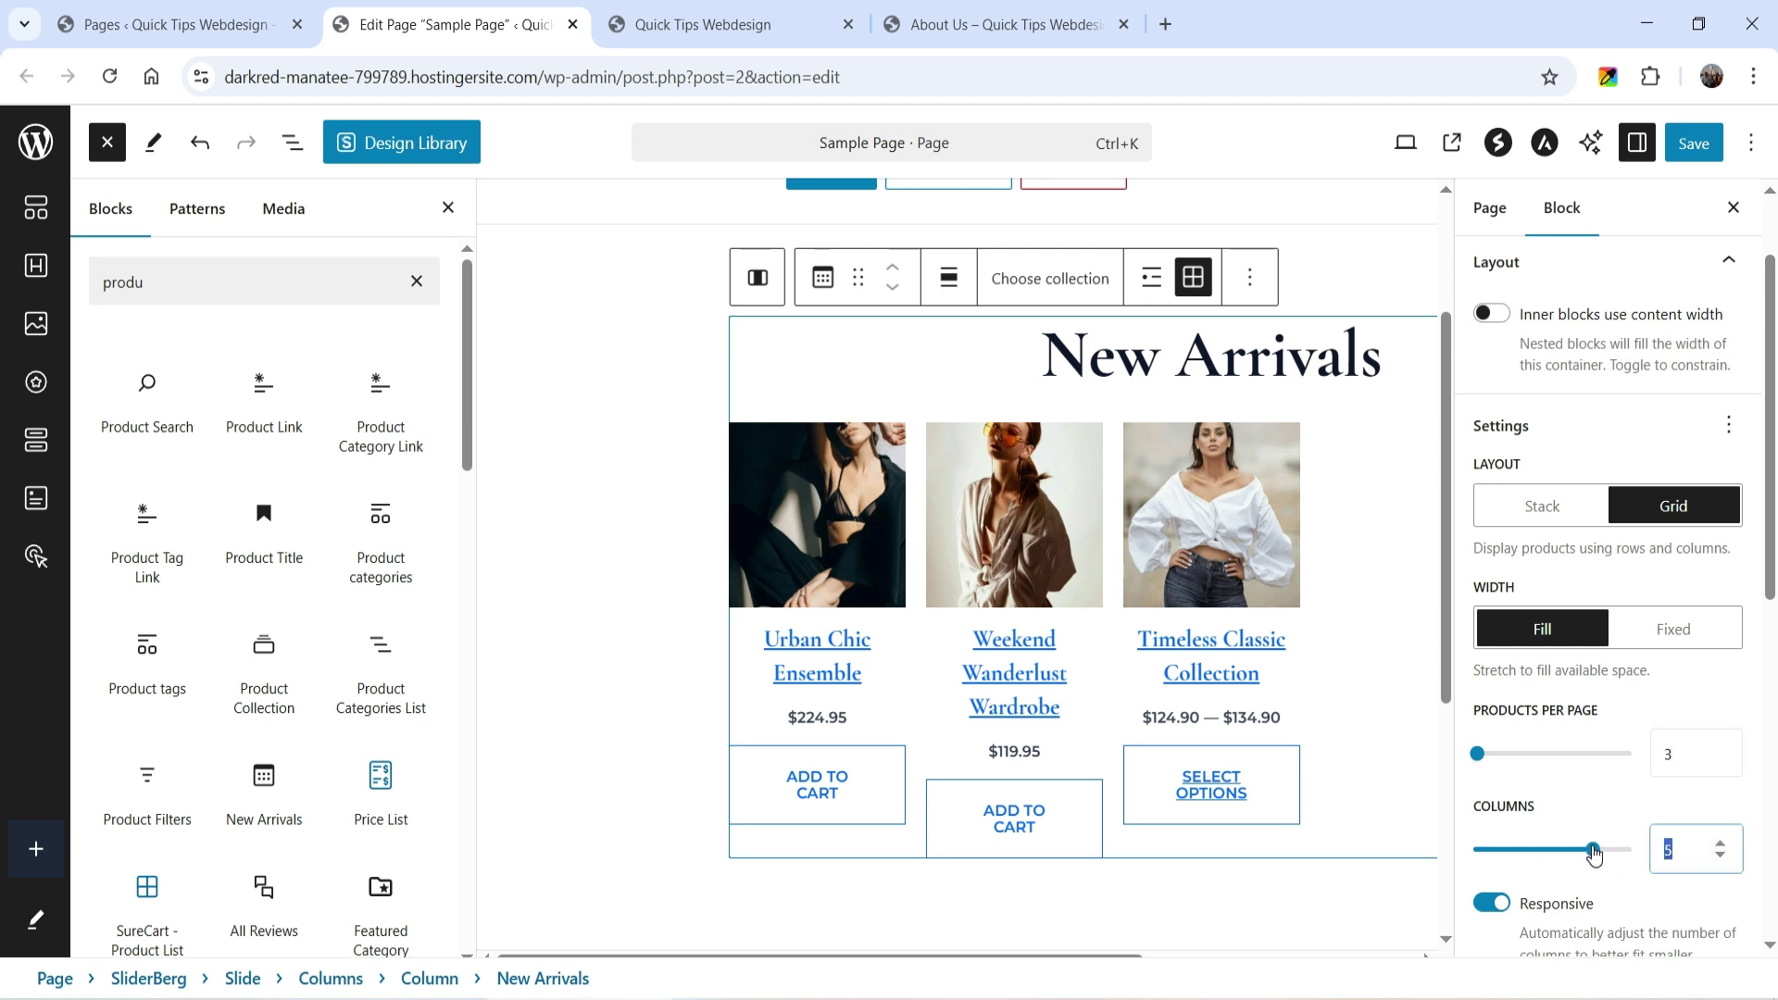
{"action": "type", "text": "3"}
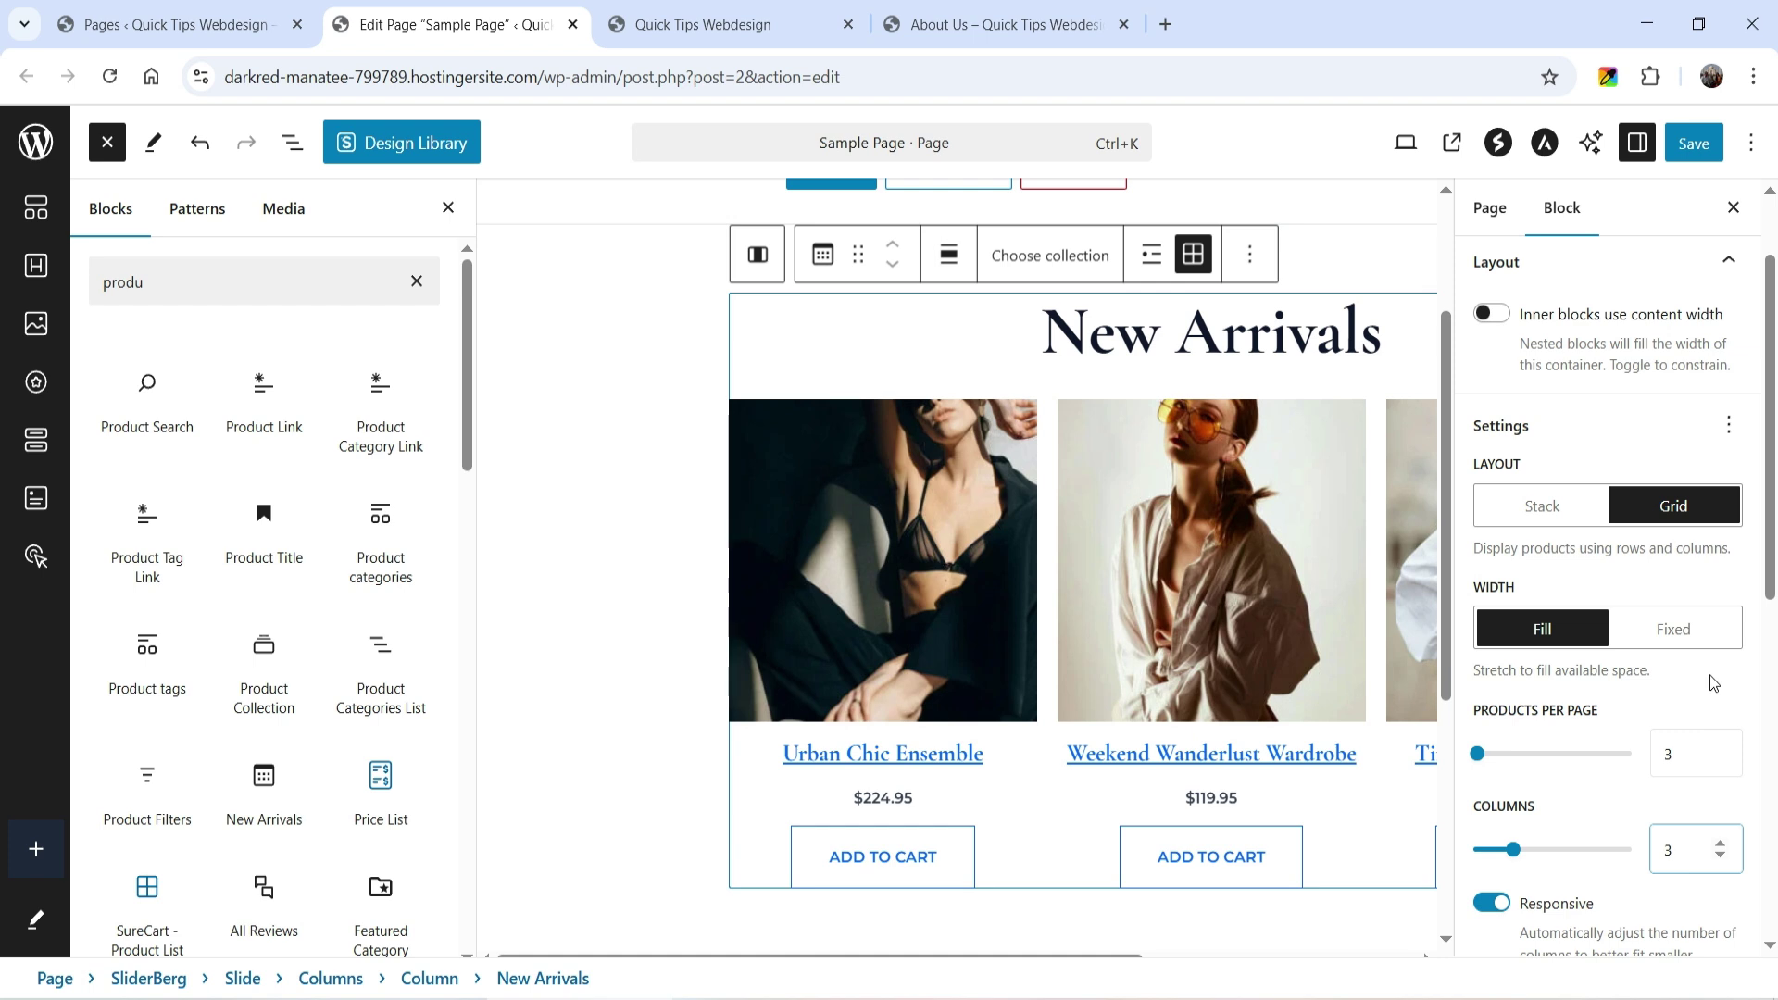
{"action": "scroll", "coordinate": [1697, 665], "scroll_direction": "down", "scroll_amount": 4}
{"action": "scroll", "coordinate": [1687, 666], "scroll_direction": "down", "scroll_amount": 4}
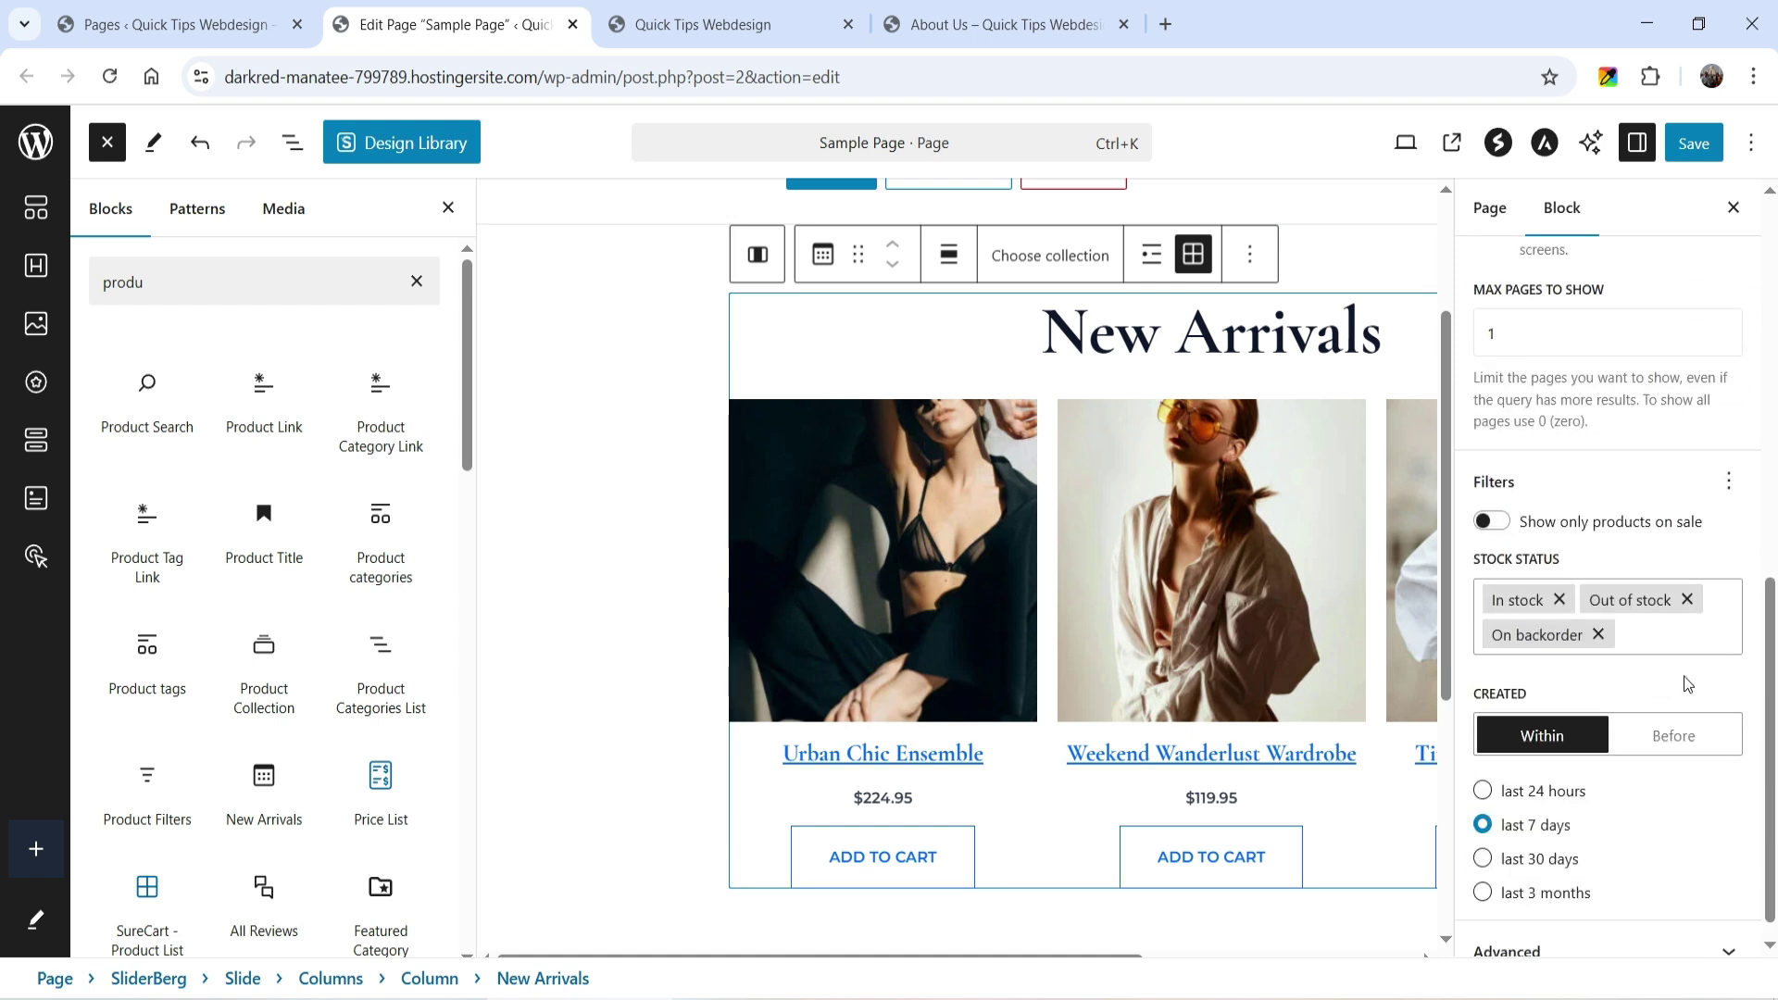
{"action": "scroll", "coordinate": [1772, 268], "scroll_direction": "up", "scroll_amount": 4}
{"action": "left_click", "coordinate": [1732, 207]}
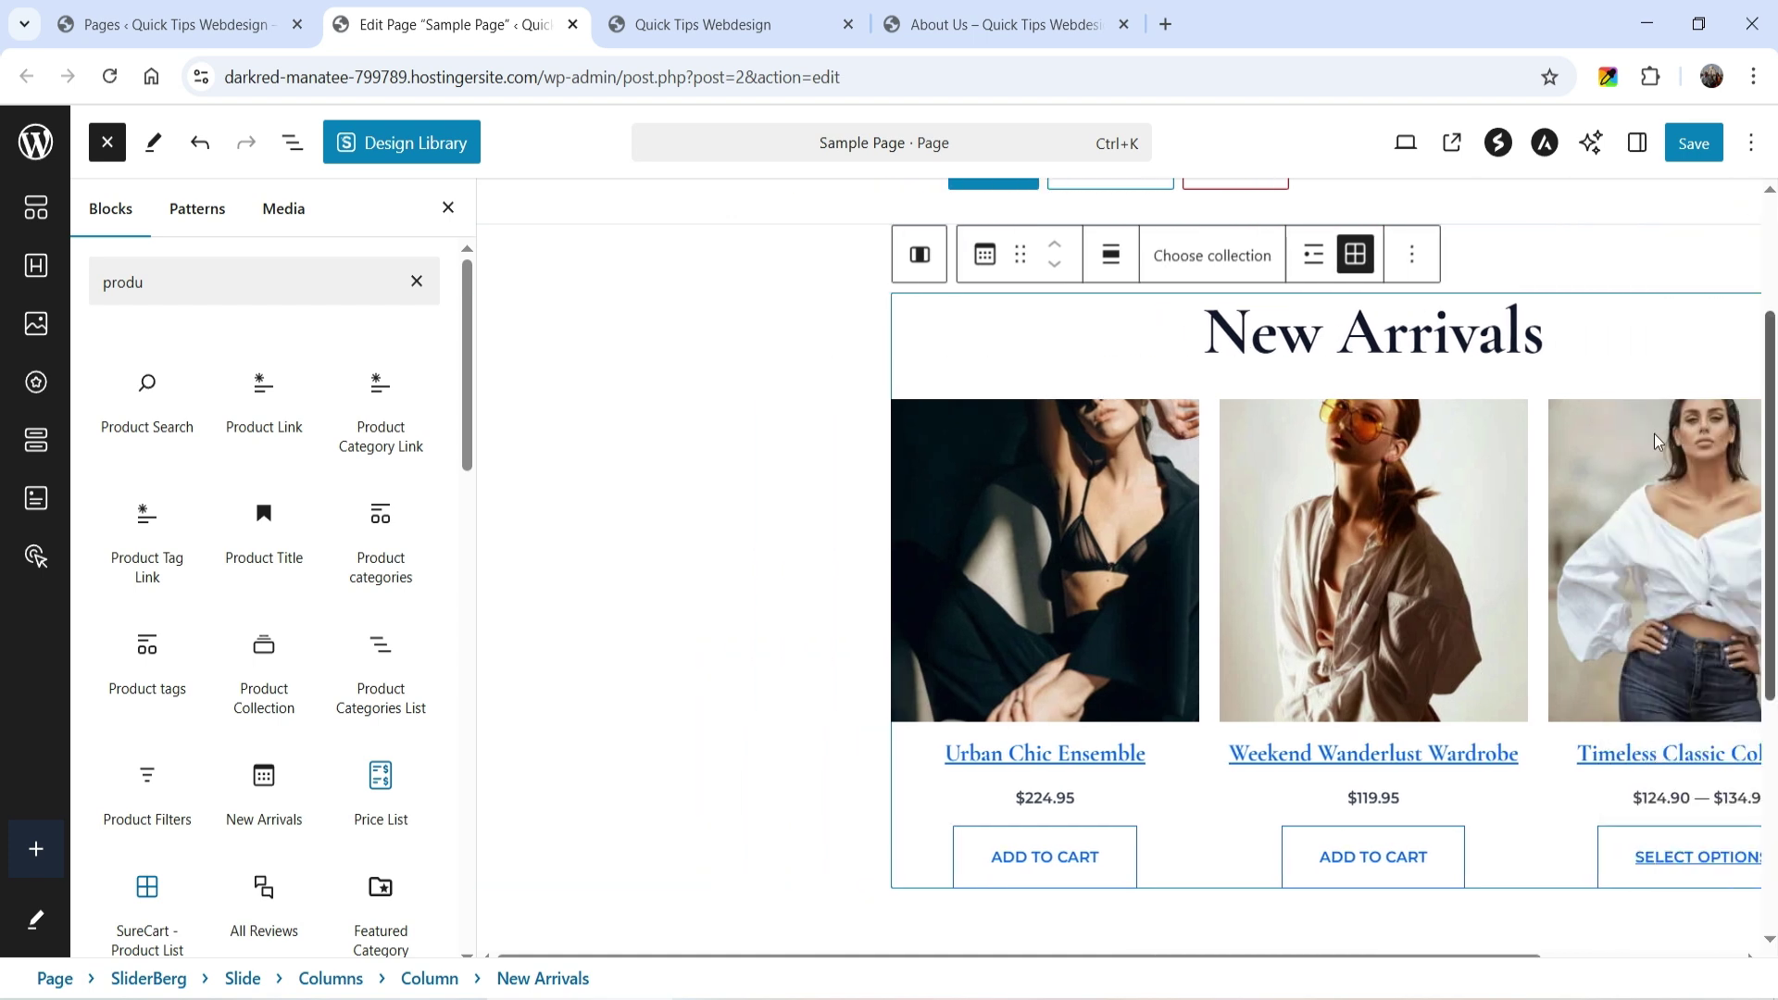
{"action": "left_click", "coordinate": [450, 206]}
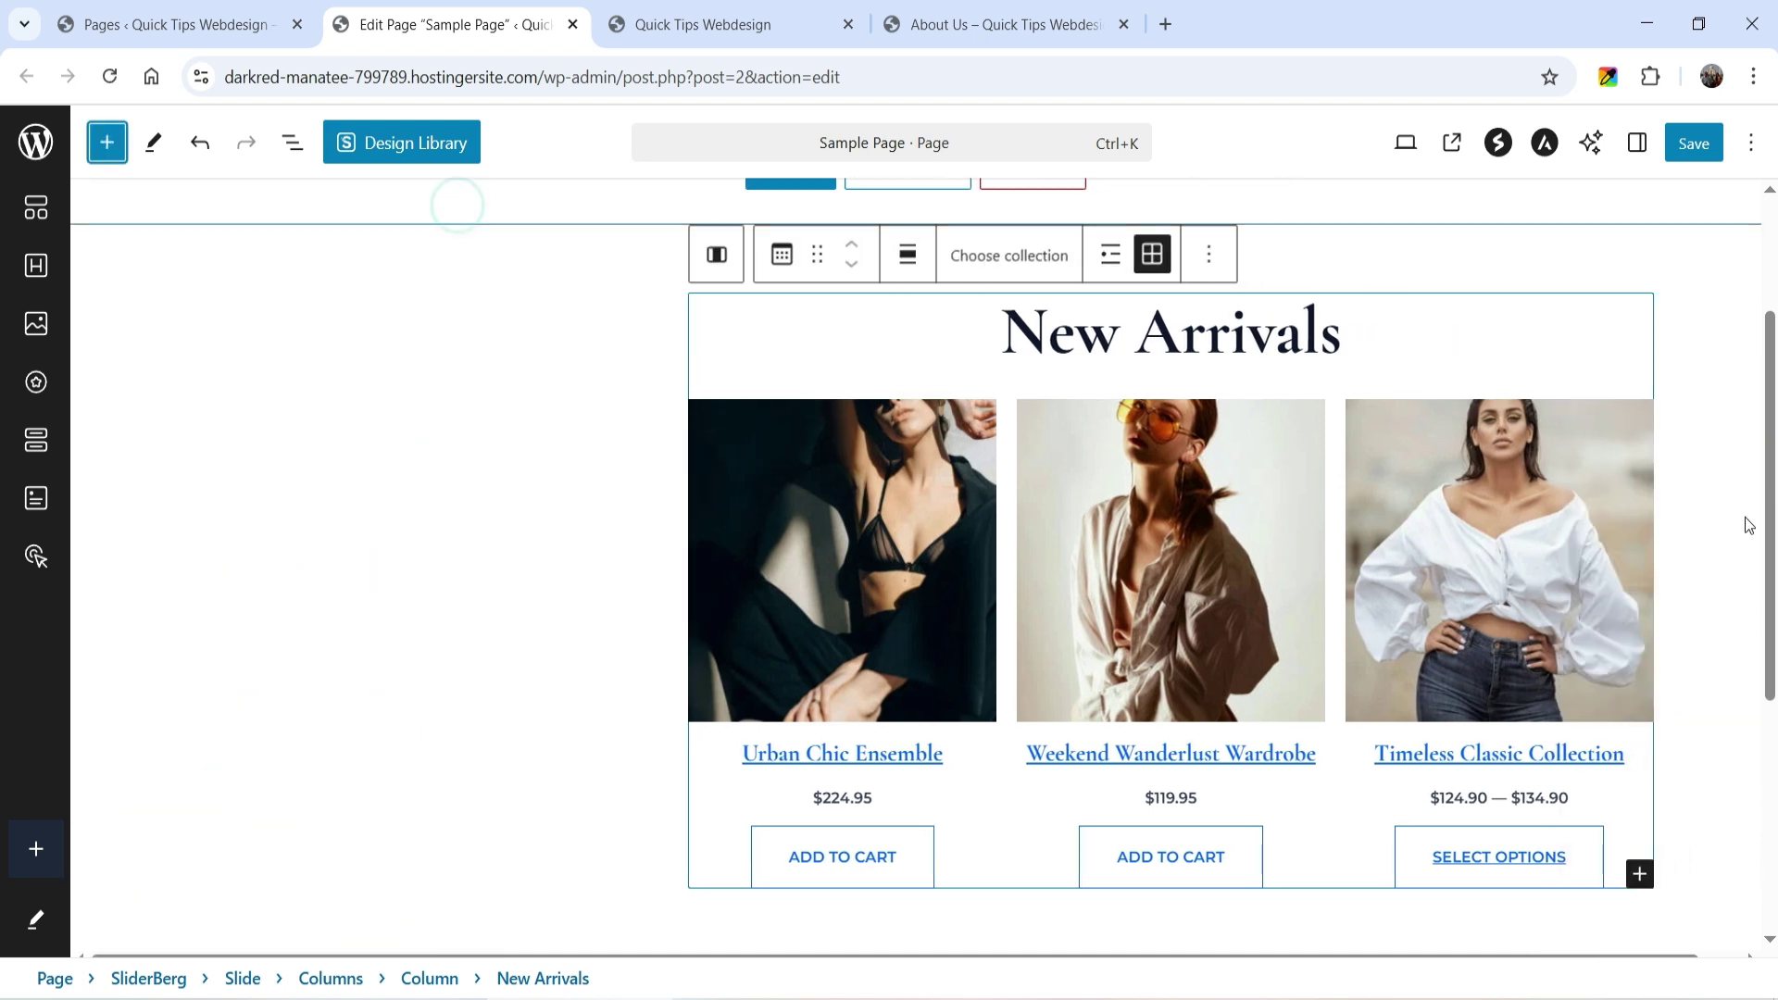
{"action": "left_click", "coordinate": [480, 496]}
{"action": "left_click", "coordinate": [416, 326]}
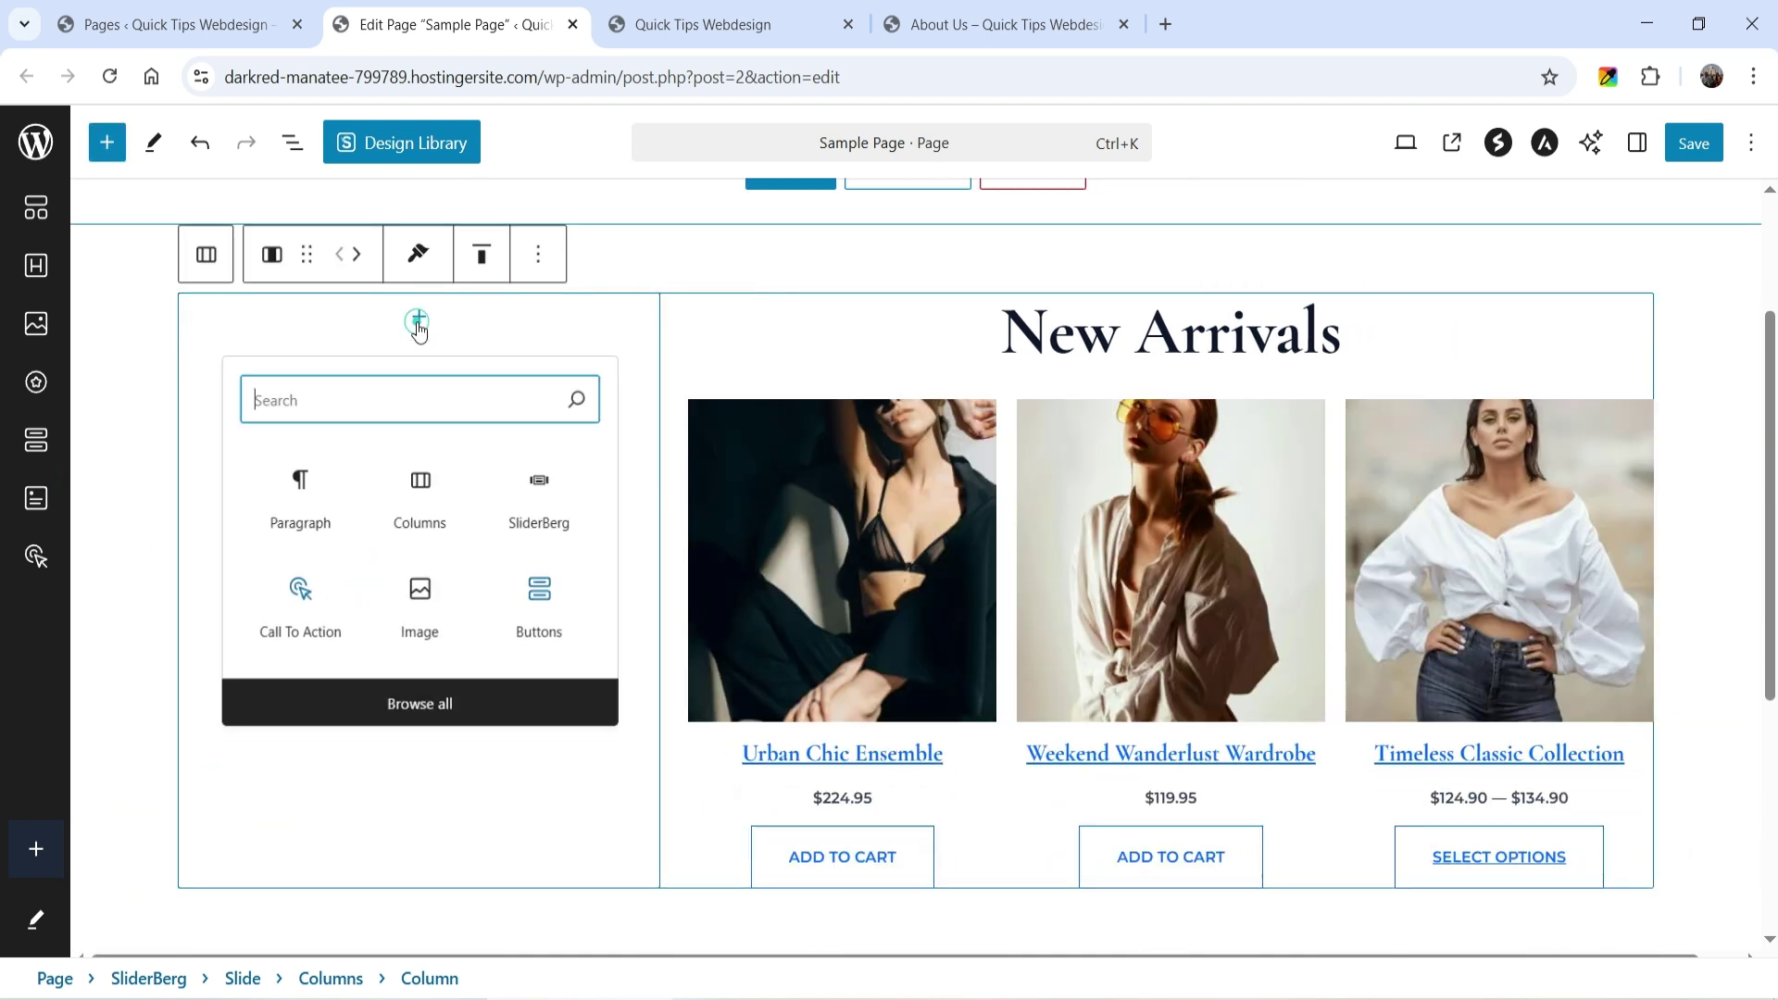
Step: Insert the close-up portrait photo from the Media Library into the narrow left column
{"action": "left_click", "coordinate": [421, 609]}
{"action": "left_click", "coordinate": [421, 463]}
{"action": "left_click", "coordinate": [624, 767]}
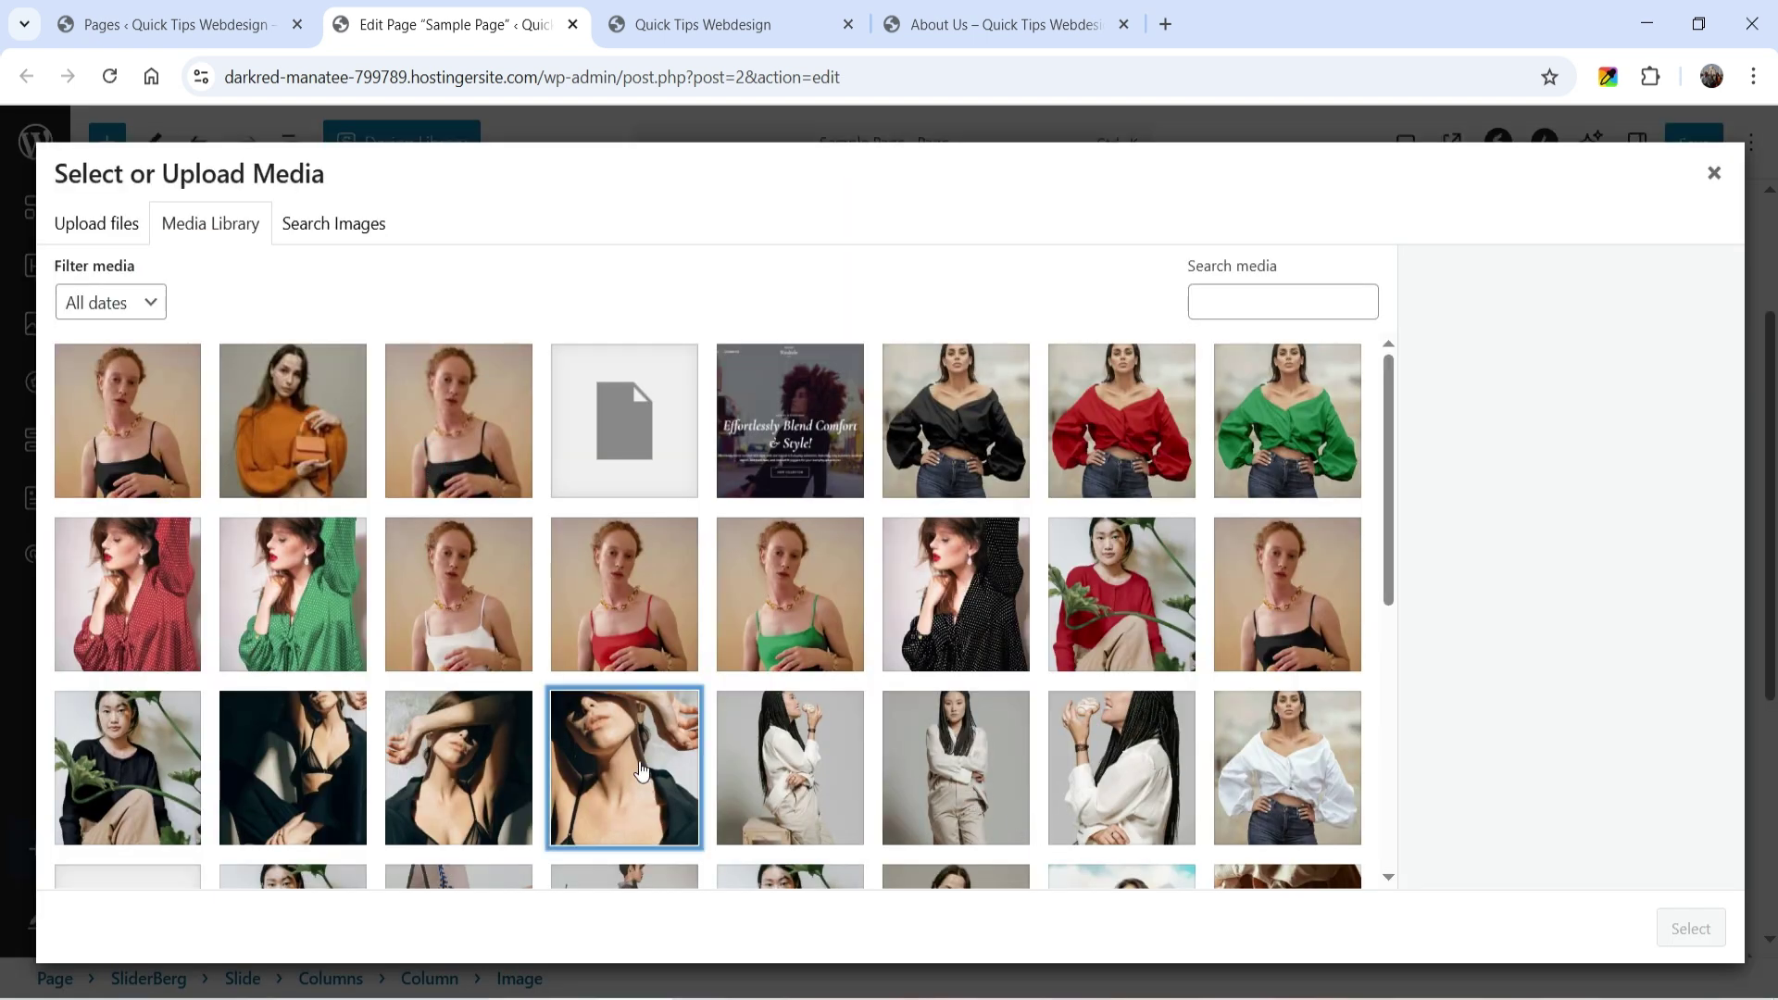
{"action": "left_click", "coordinate": [1690, 928]}
{"action": "scroll", "coordinate": [1724, 642], "scroll_direction": "down", "scroll_amount": 3}
{"action": "scroll", "coordinate": [1724, 641], "scroll_direction": "up", "scroll_amount": 3}
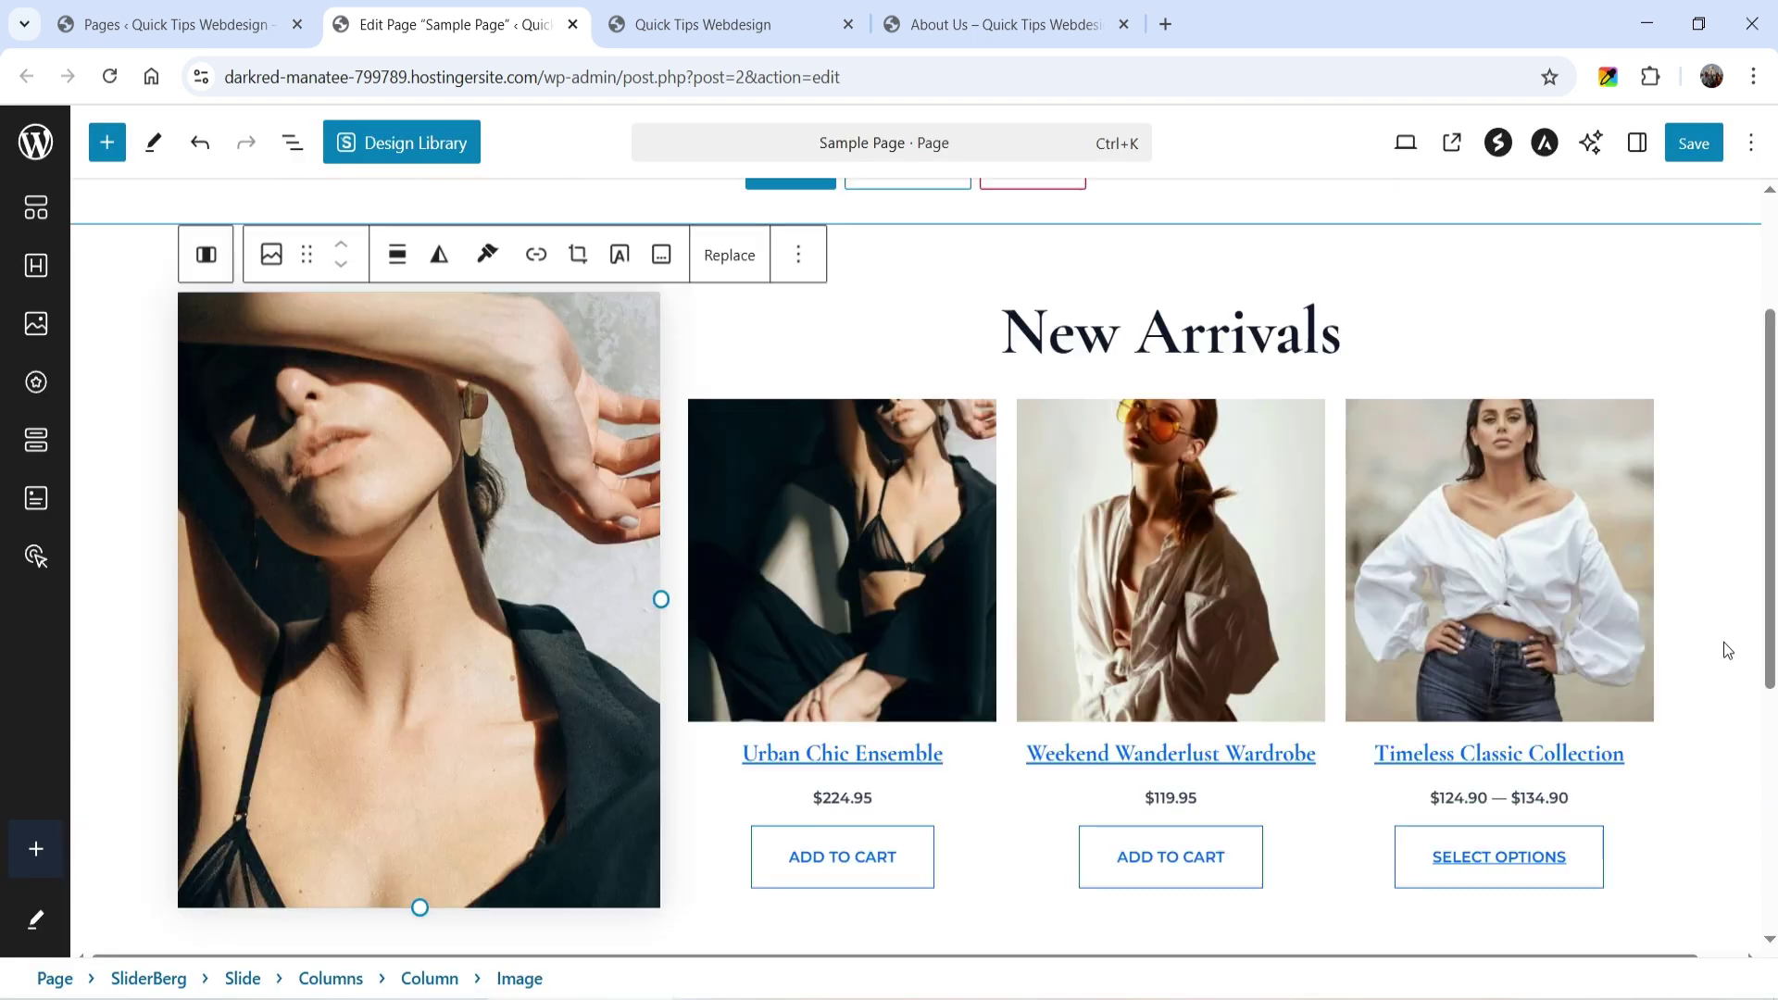
{"action": "scroll", "coordinate": [1724, 642], "scroll_direction": "up", "scroll_amount": 3}
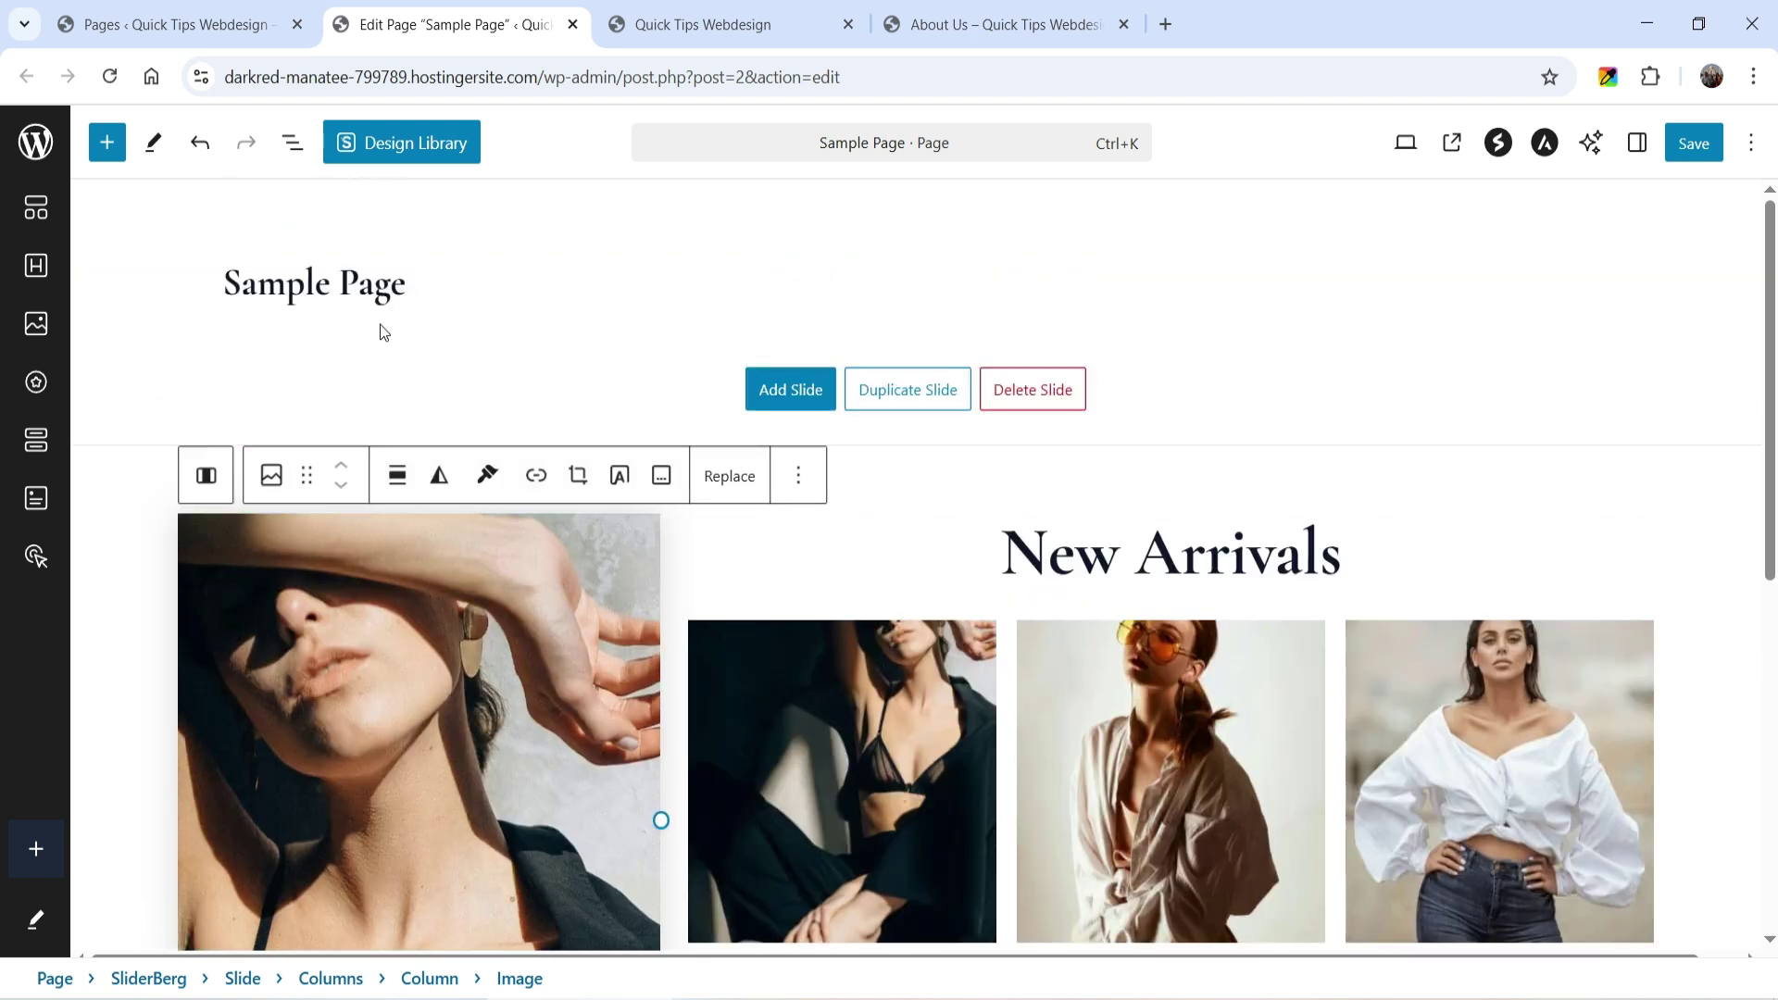
{"action": "left_click", "coordinate": [368, 396]}
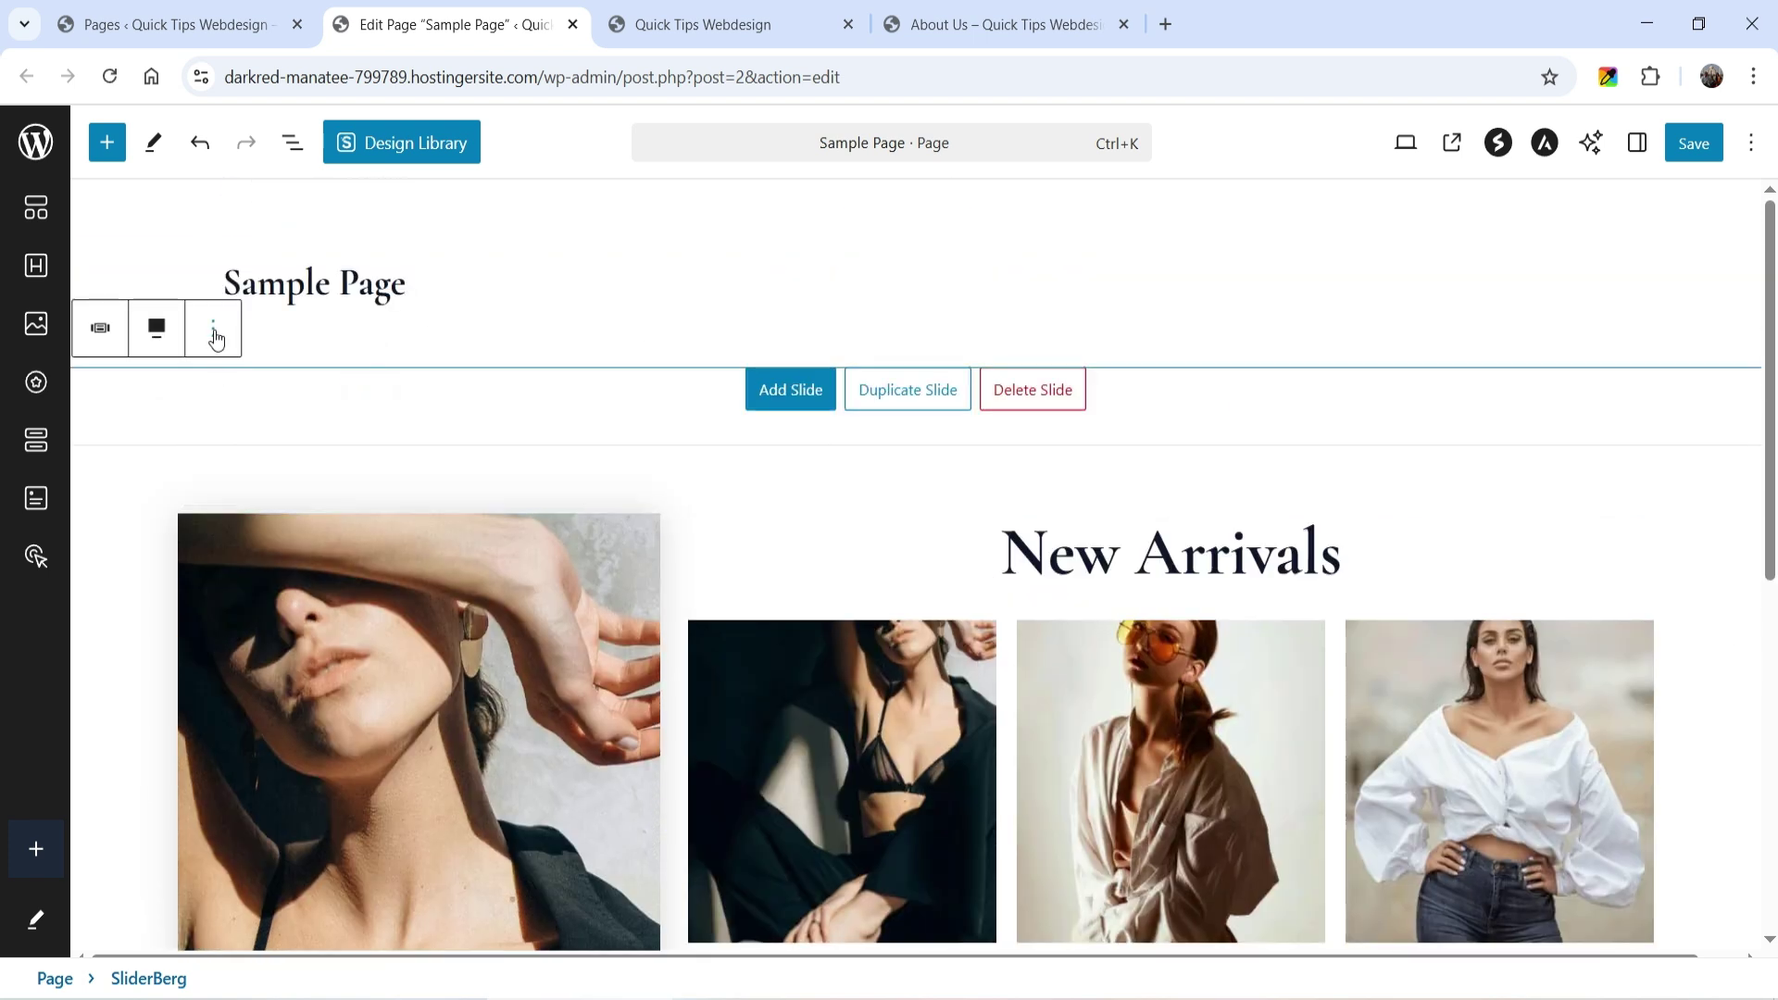
Step: Try custom and wide widths, then set the slider back to full width
{"action": "left_click", "coordinate": [1643, 151]}
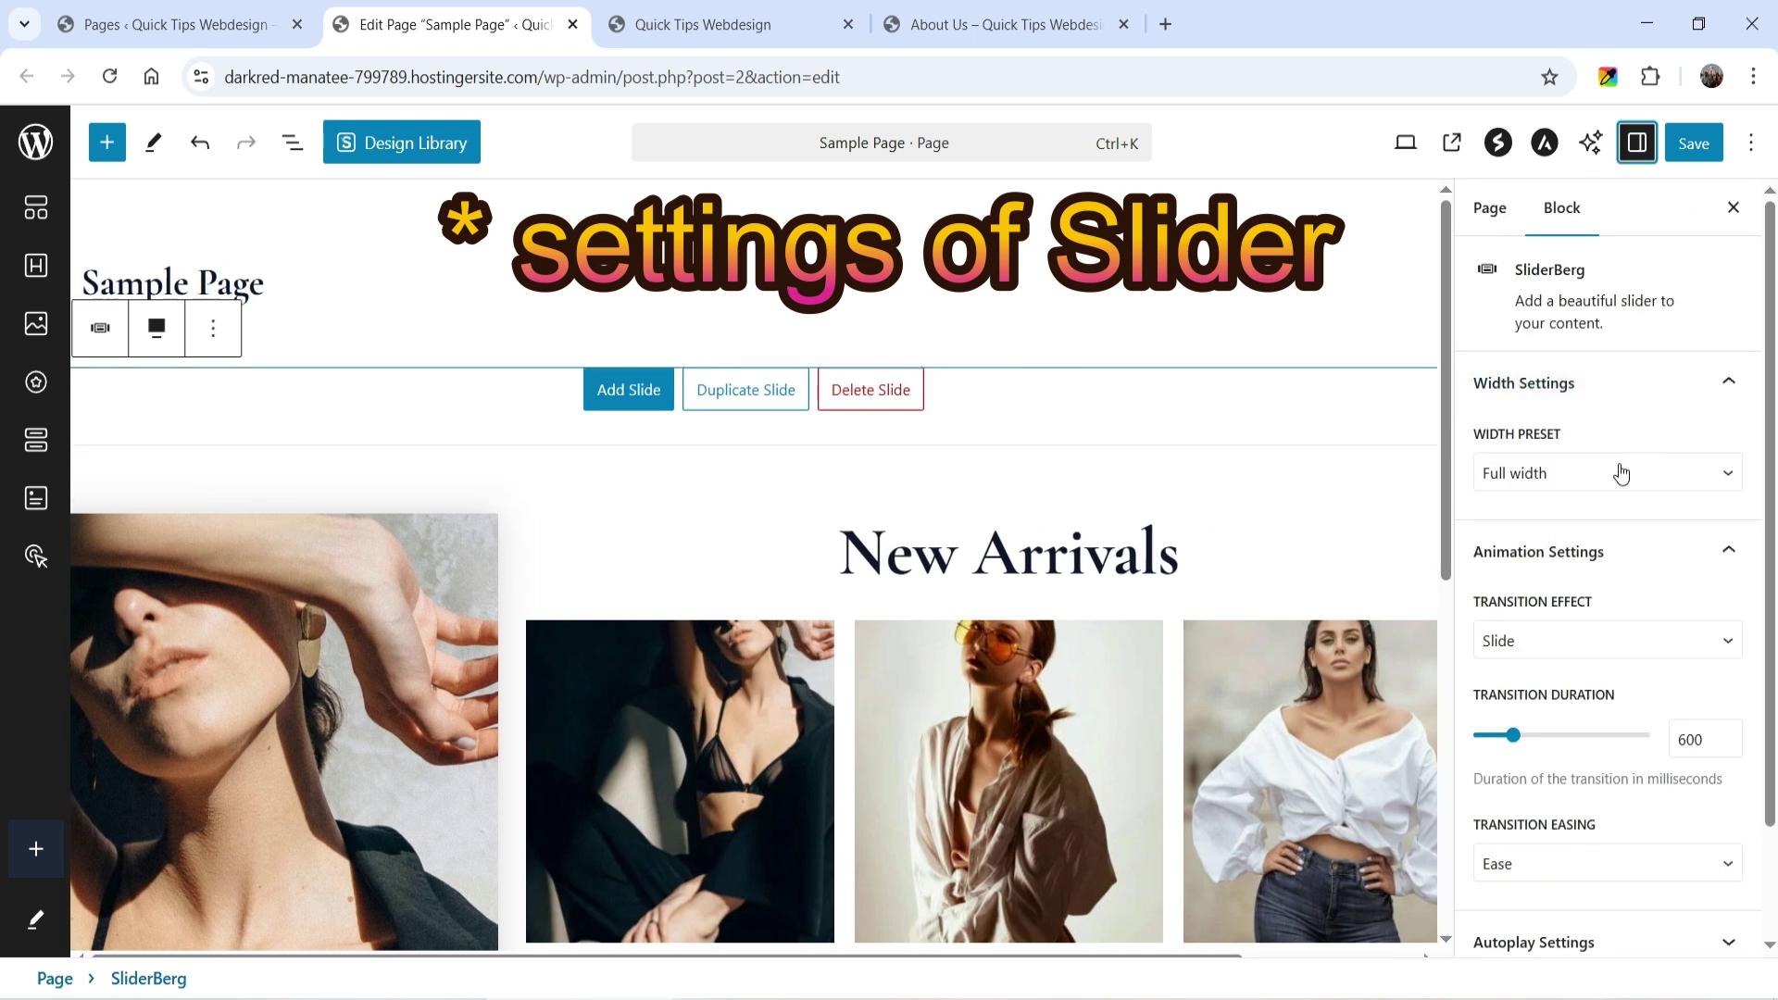
{"action": "left_click", "coordinate": [1567, 463]}
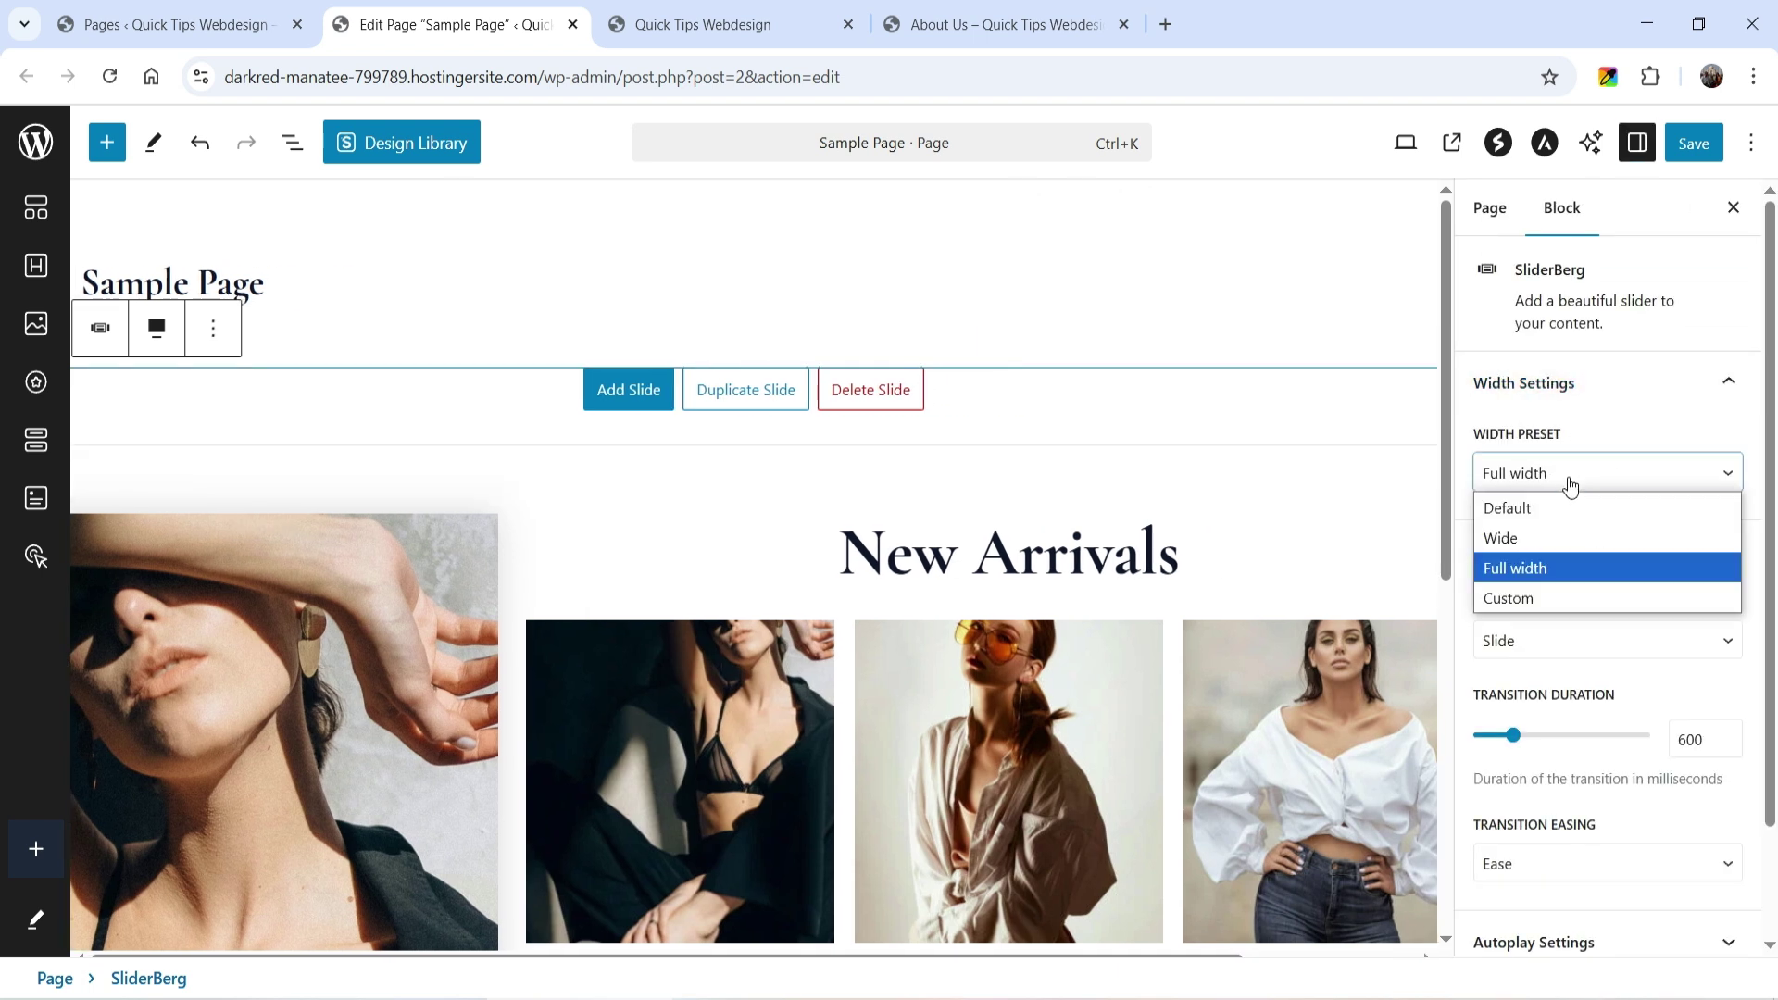
{"action": "left_click", "coordinate": [1571, 597]}
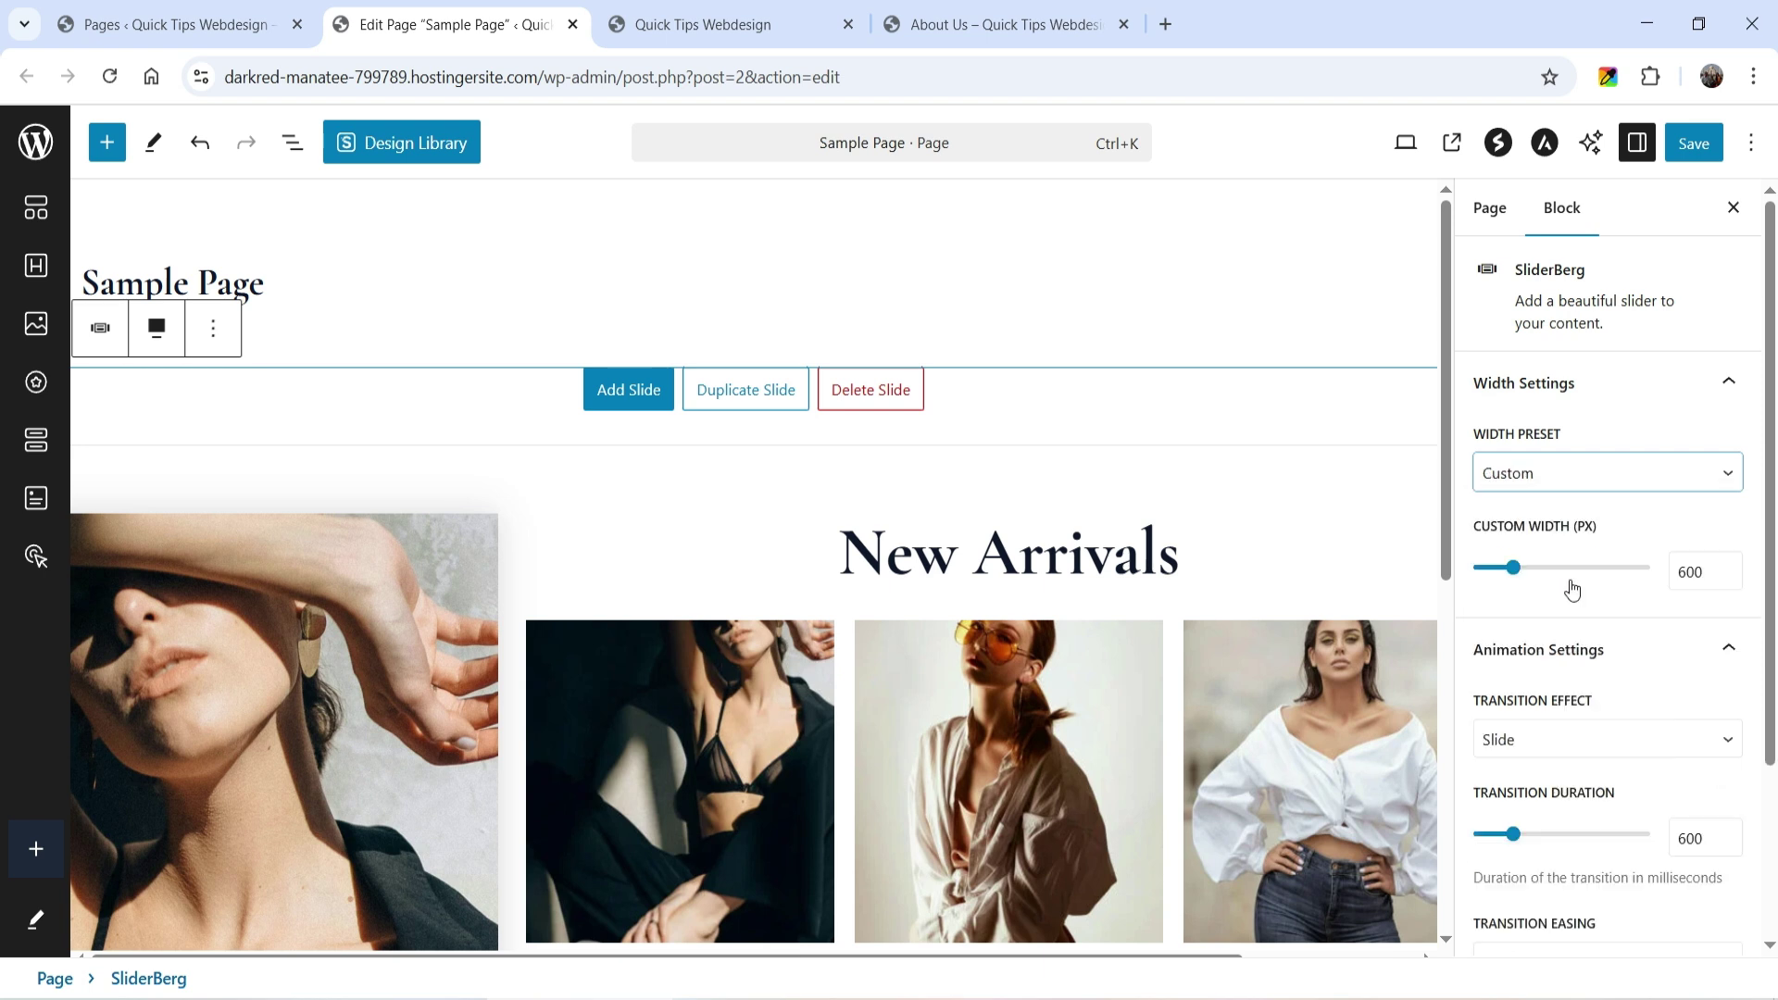
{"action": "left_click", "coordinate": [1555, 476]}
{"action": "left_click", "coordinate": [1561, 539]}
{"action": "left_click", "coordinate": [1570, 477]}
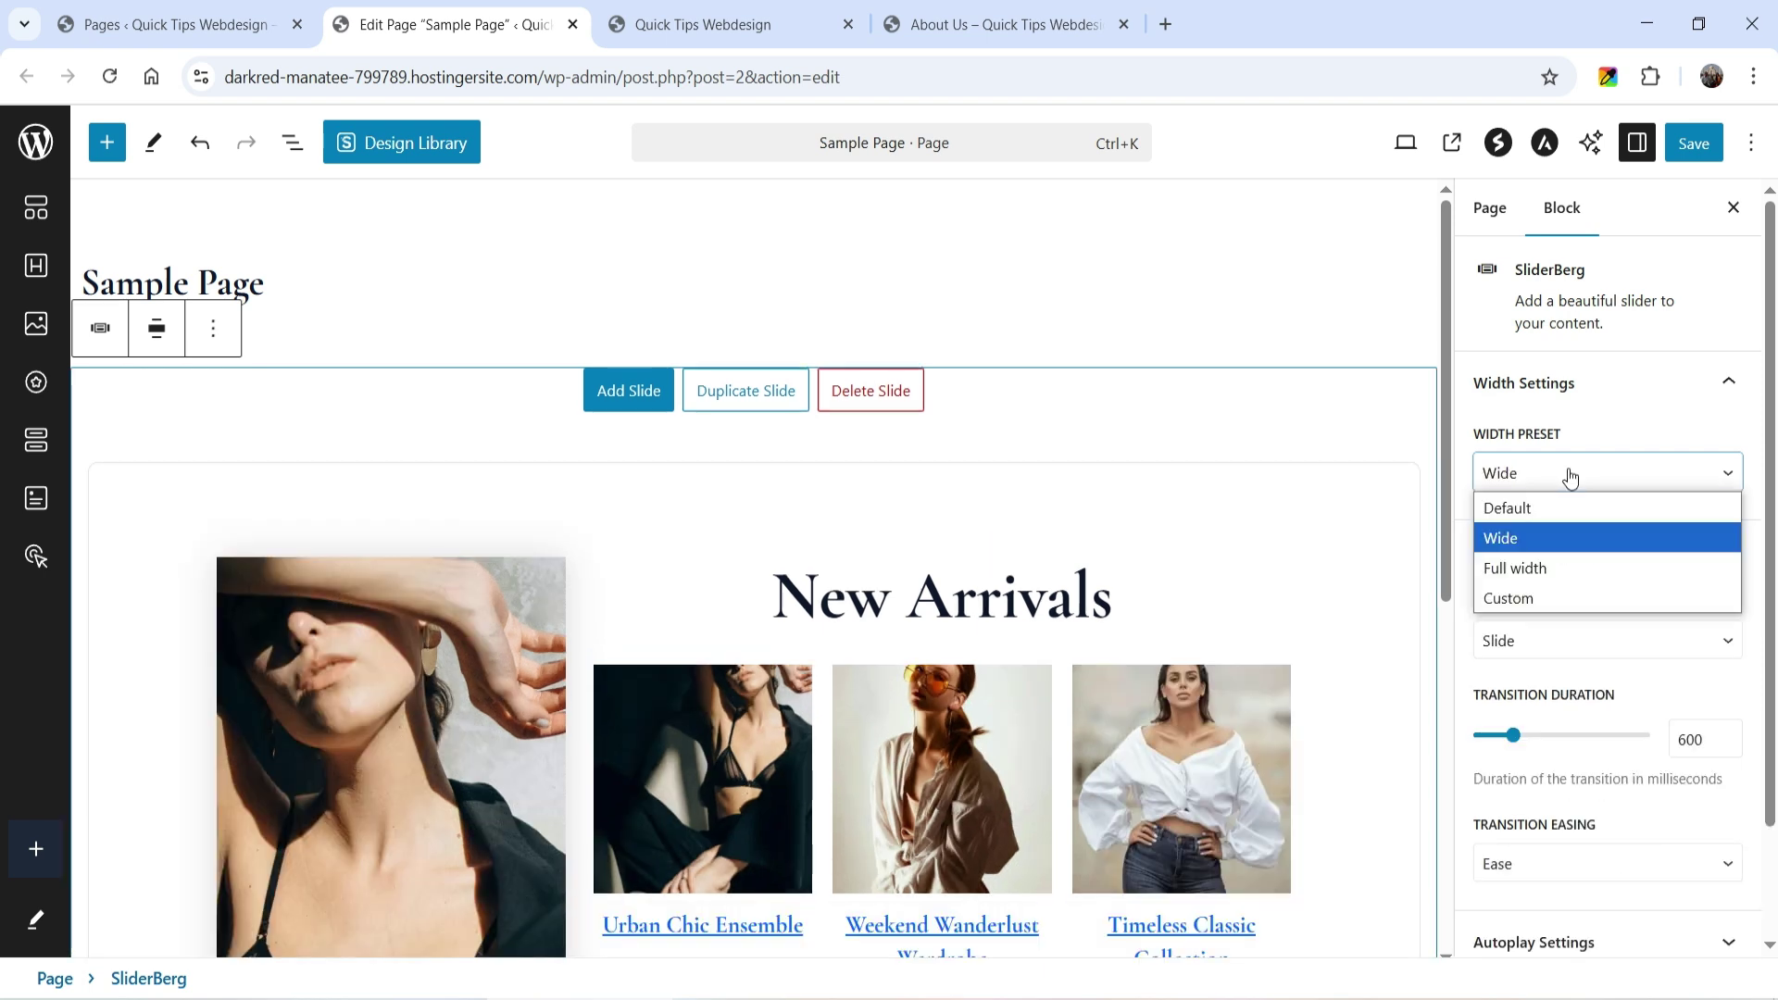
{"action": "left_click", "coordinate": [1572, 566]}
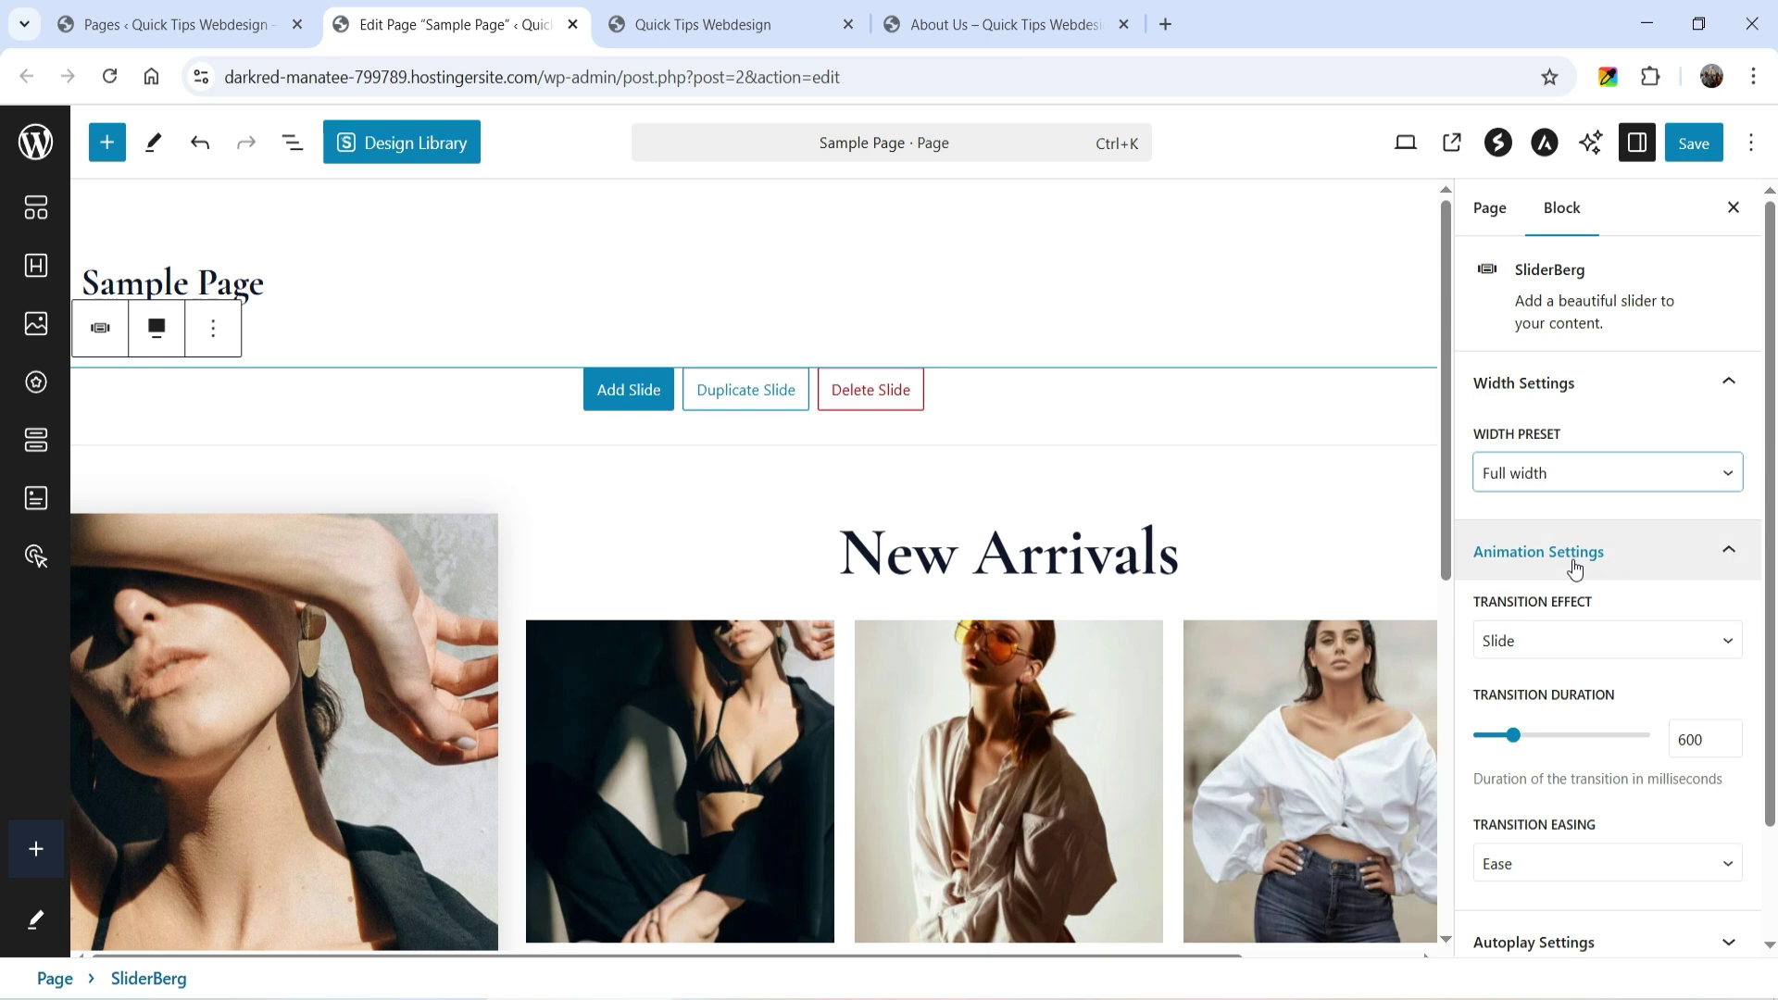
Step: Set the slider transition effect to Zoom with Ease Out easing
{"action": "scroll", "coordinate": [1670, 418], "scroll_direction": "down", "scroll_amount": 2}
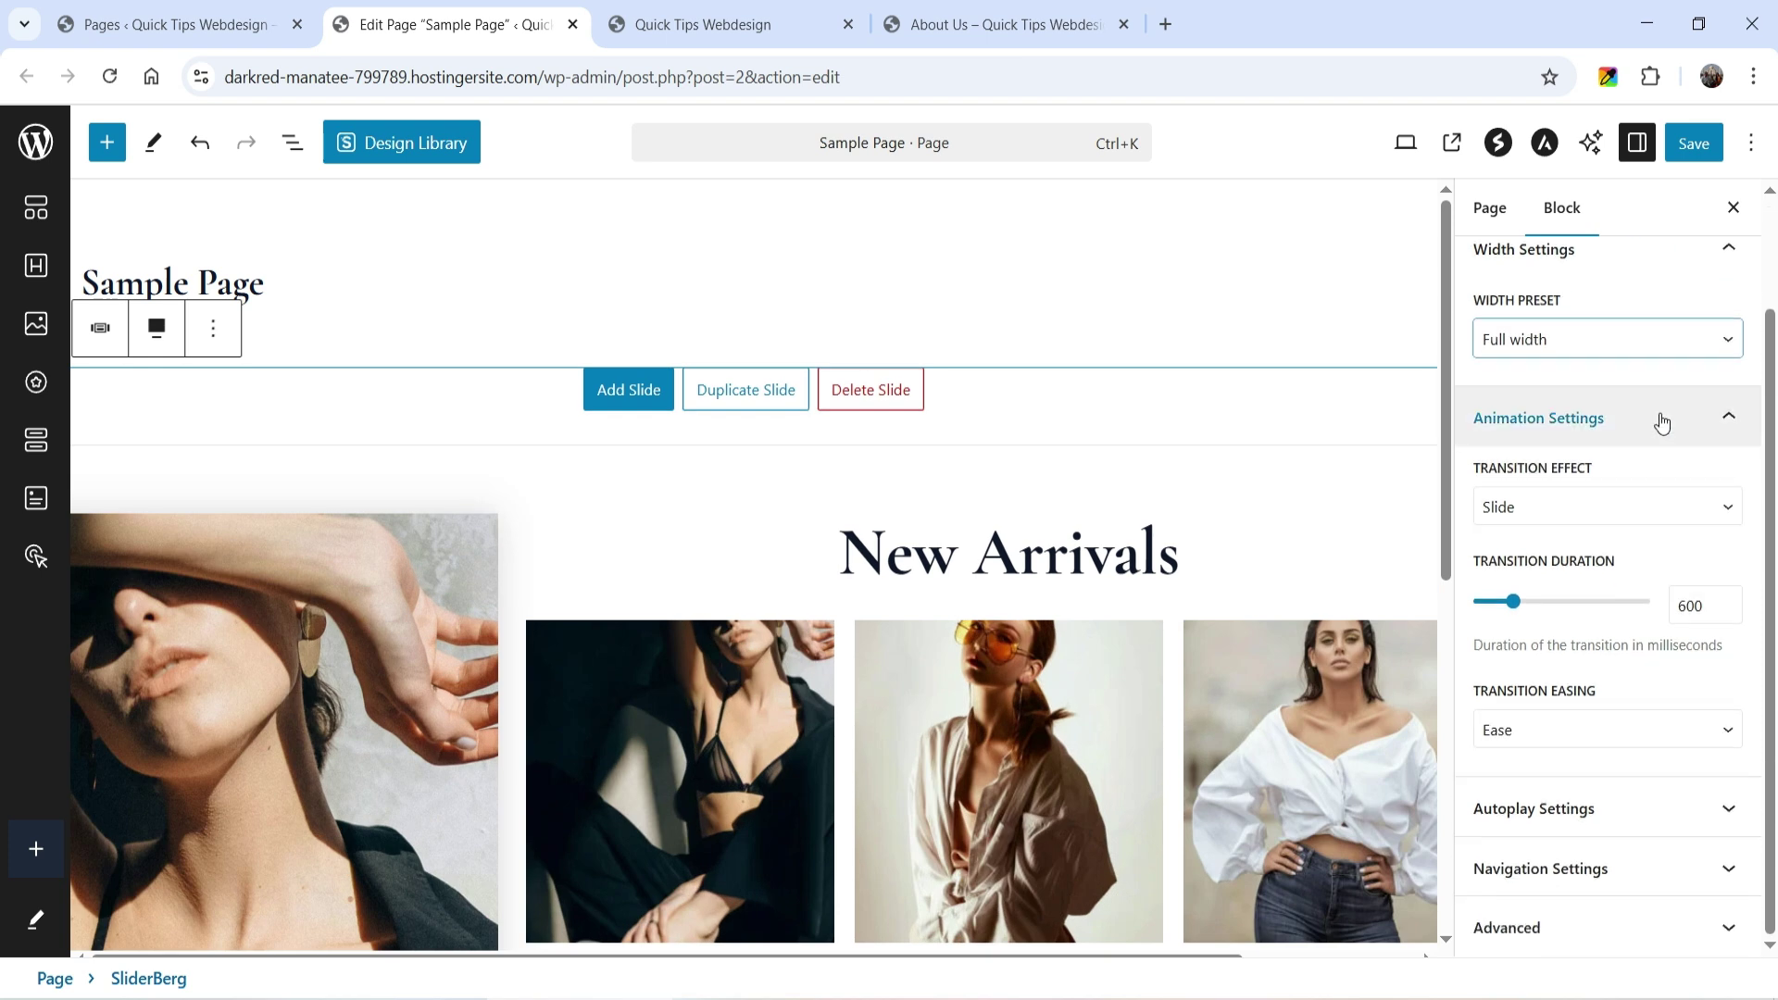
{"action": "left_click", "coordinate": [1509, 509]}
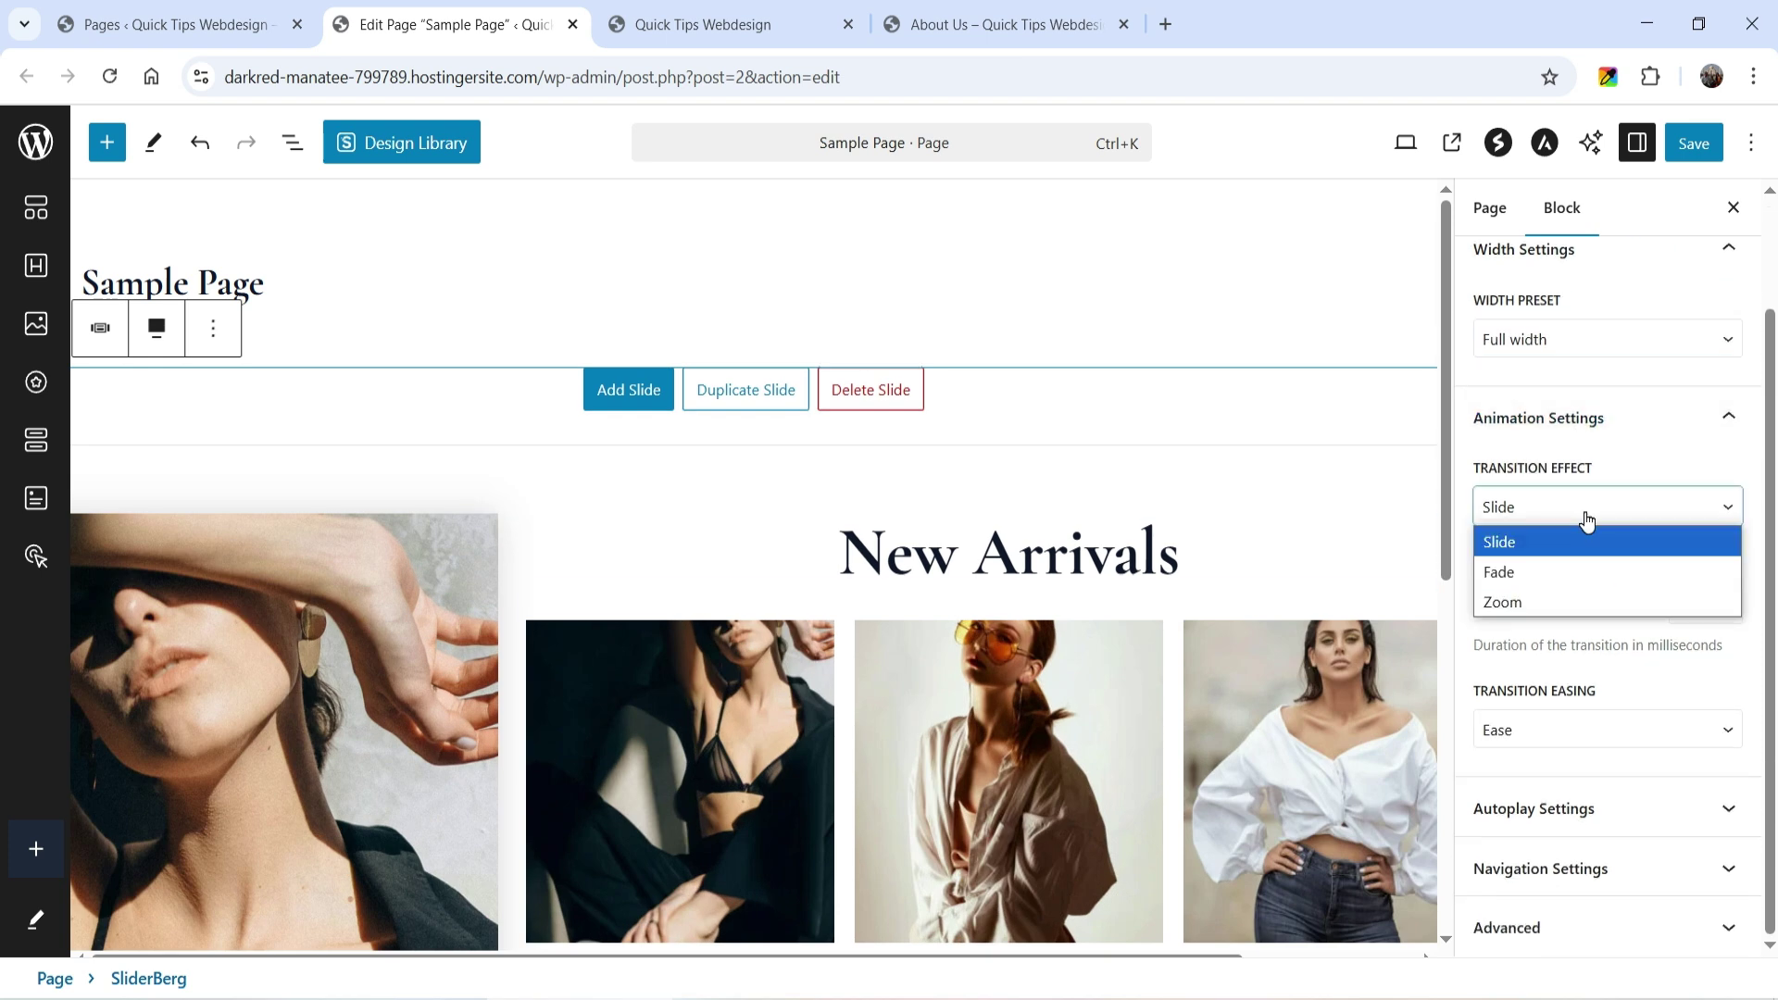
{"action": "left_click", "coordinate": [1592, 572]}
{"action": "left_click", "coordinate": [1555, 509]}
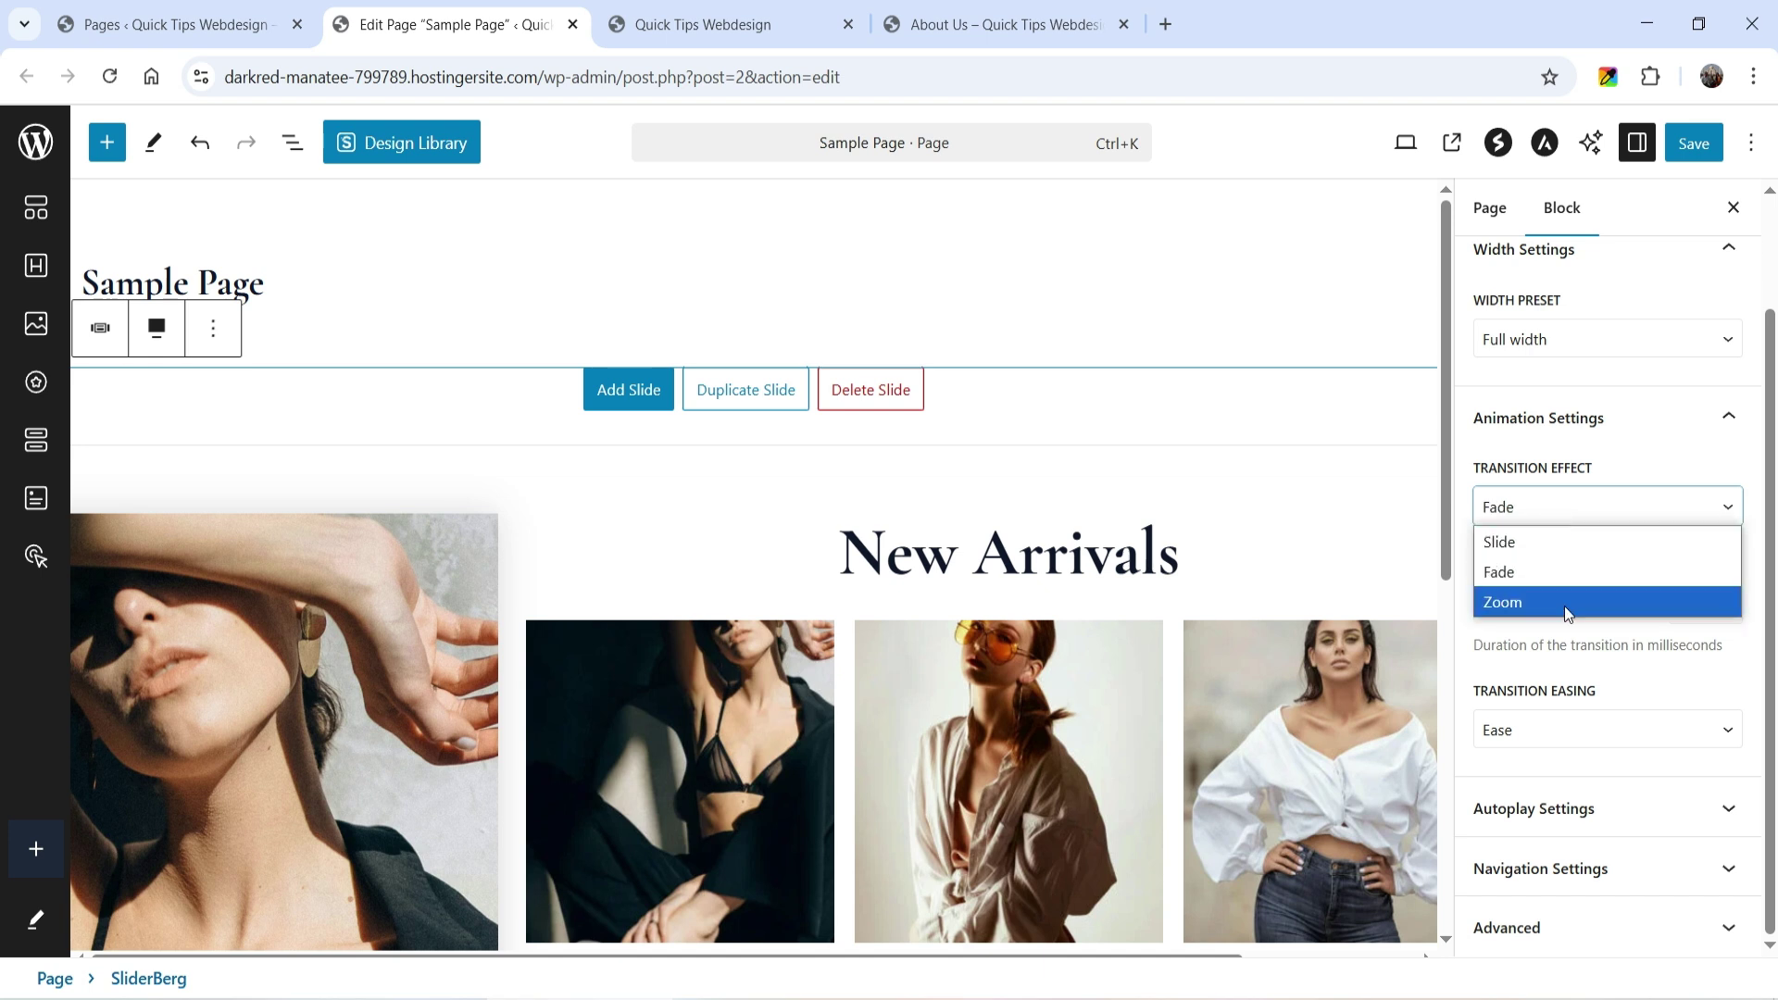
{"action": "left_click", "coordinate": [1565, 604]}
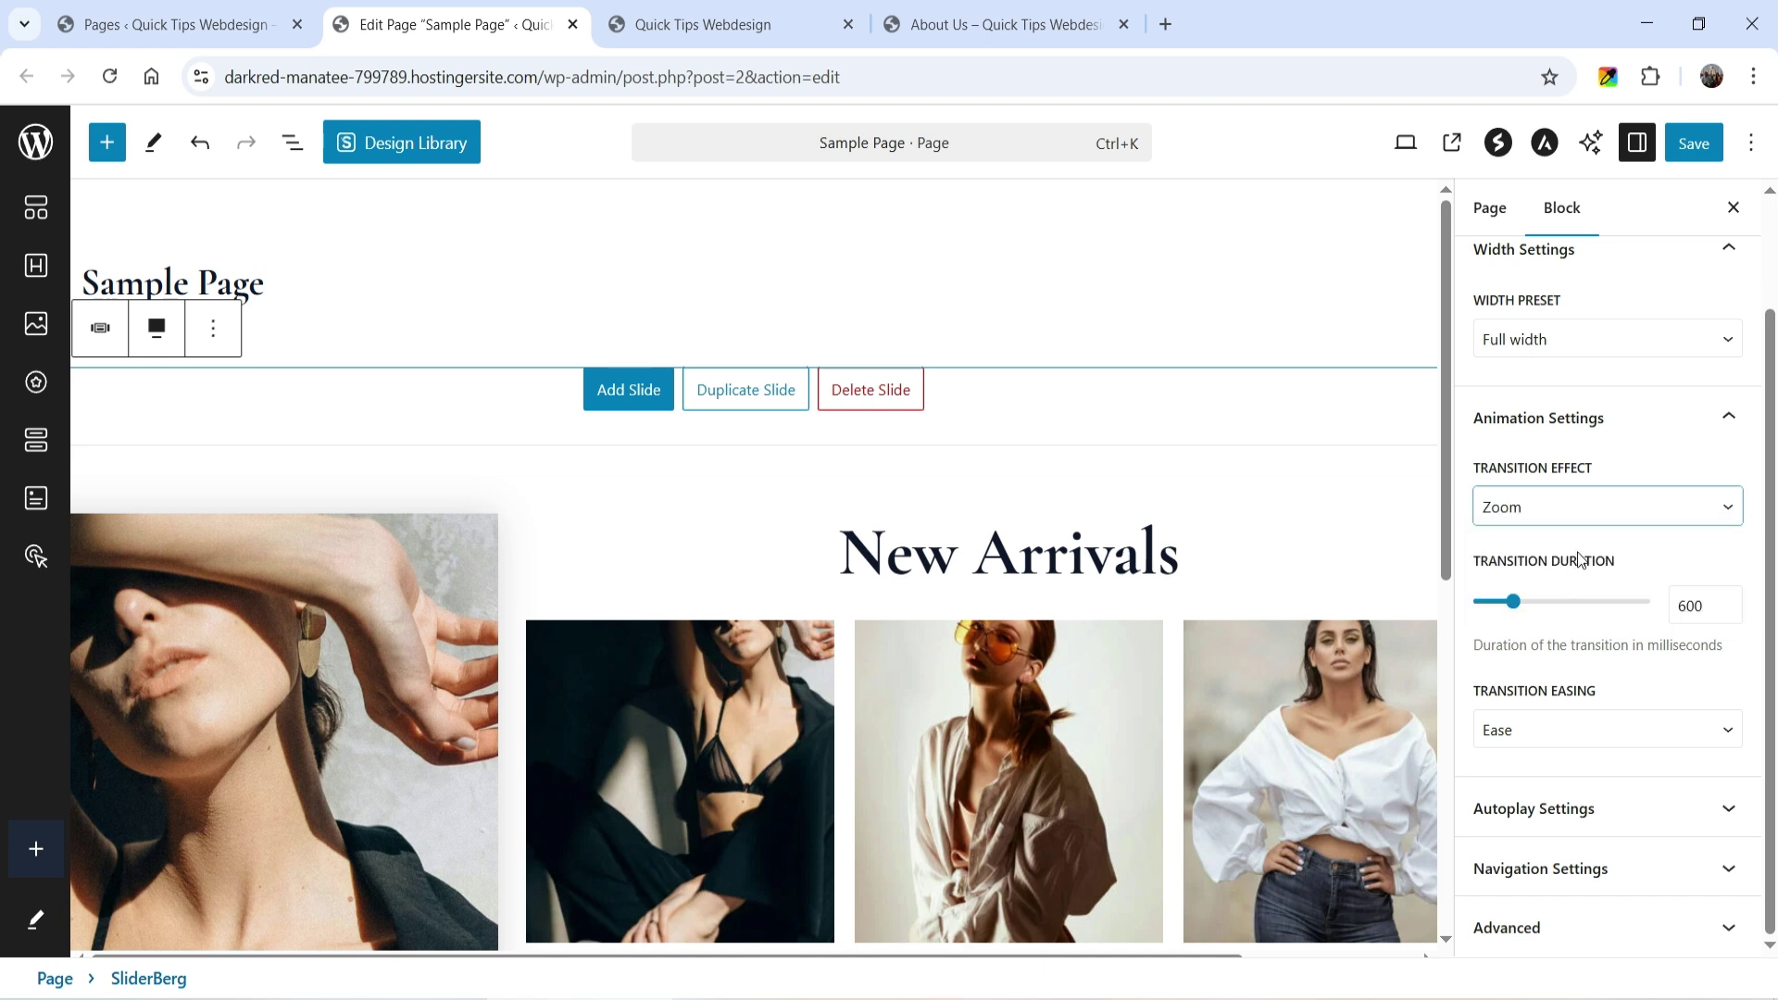
{"action": "left_click", "coordinate": [1549, 734]}
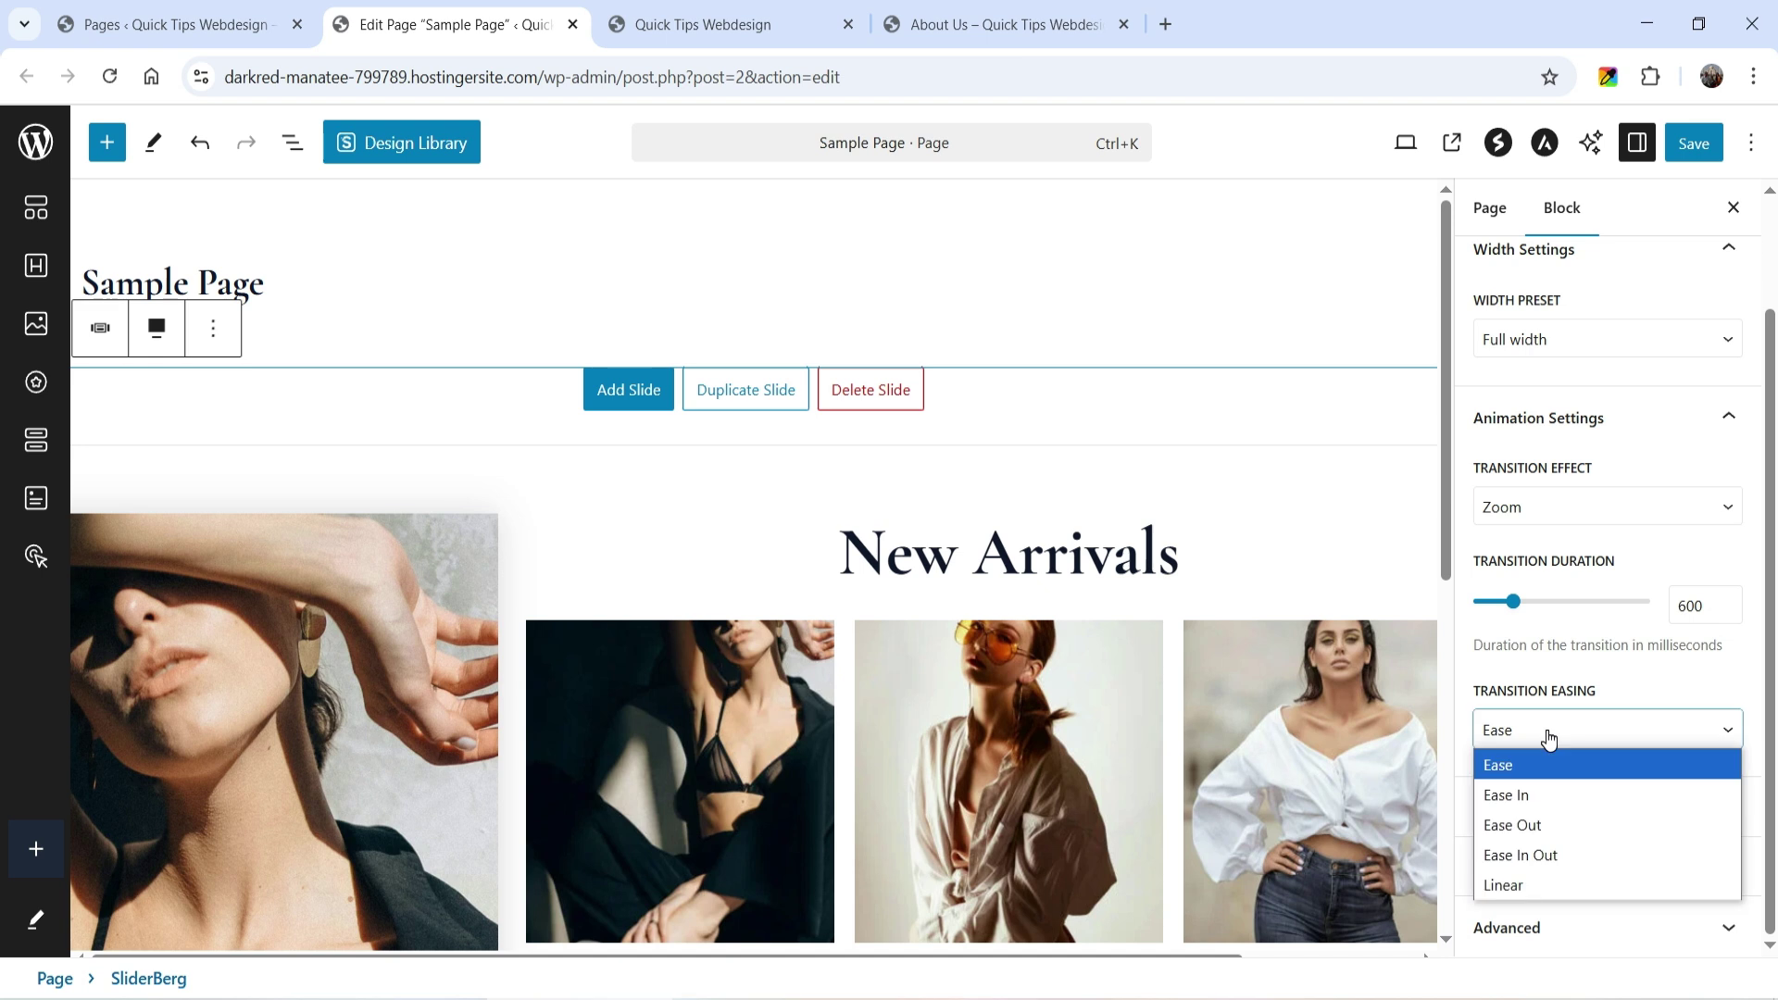
{"action": "left_click", "coordinate": [1562, 823]}
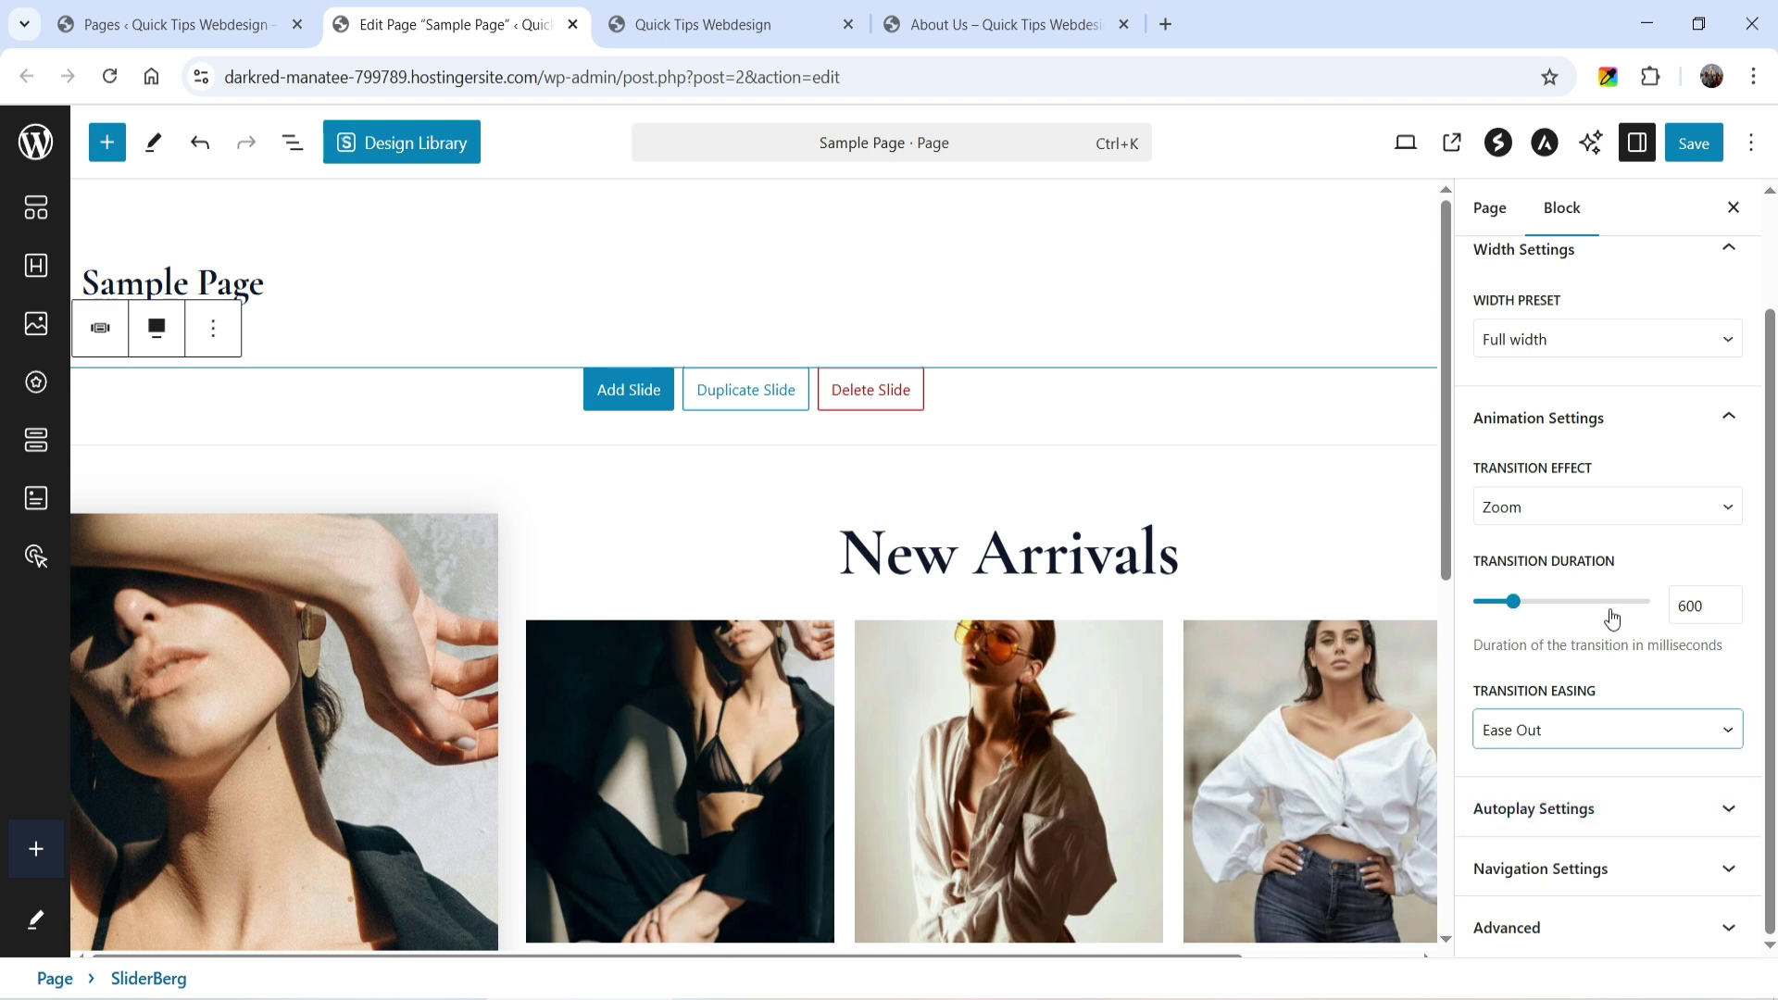
Step: Expand the Autoplay Settings and Navigation Settings panels of the slider
{"action": "left_click", "coordinate": [1504, 810]}
{"action": "scroll", "coordinate": [1644, 454], "scroll_direction": "down", "scroll_amount": 1}
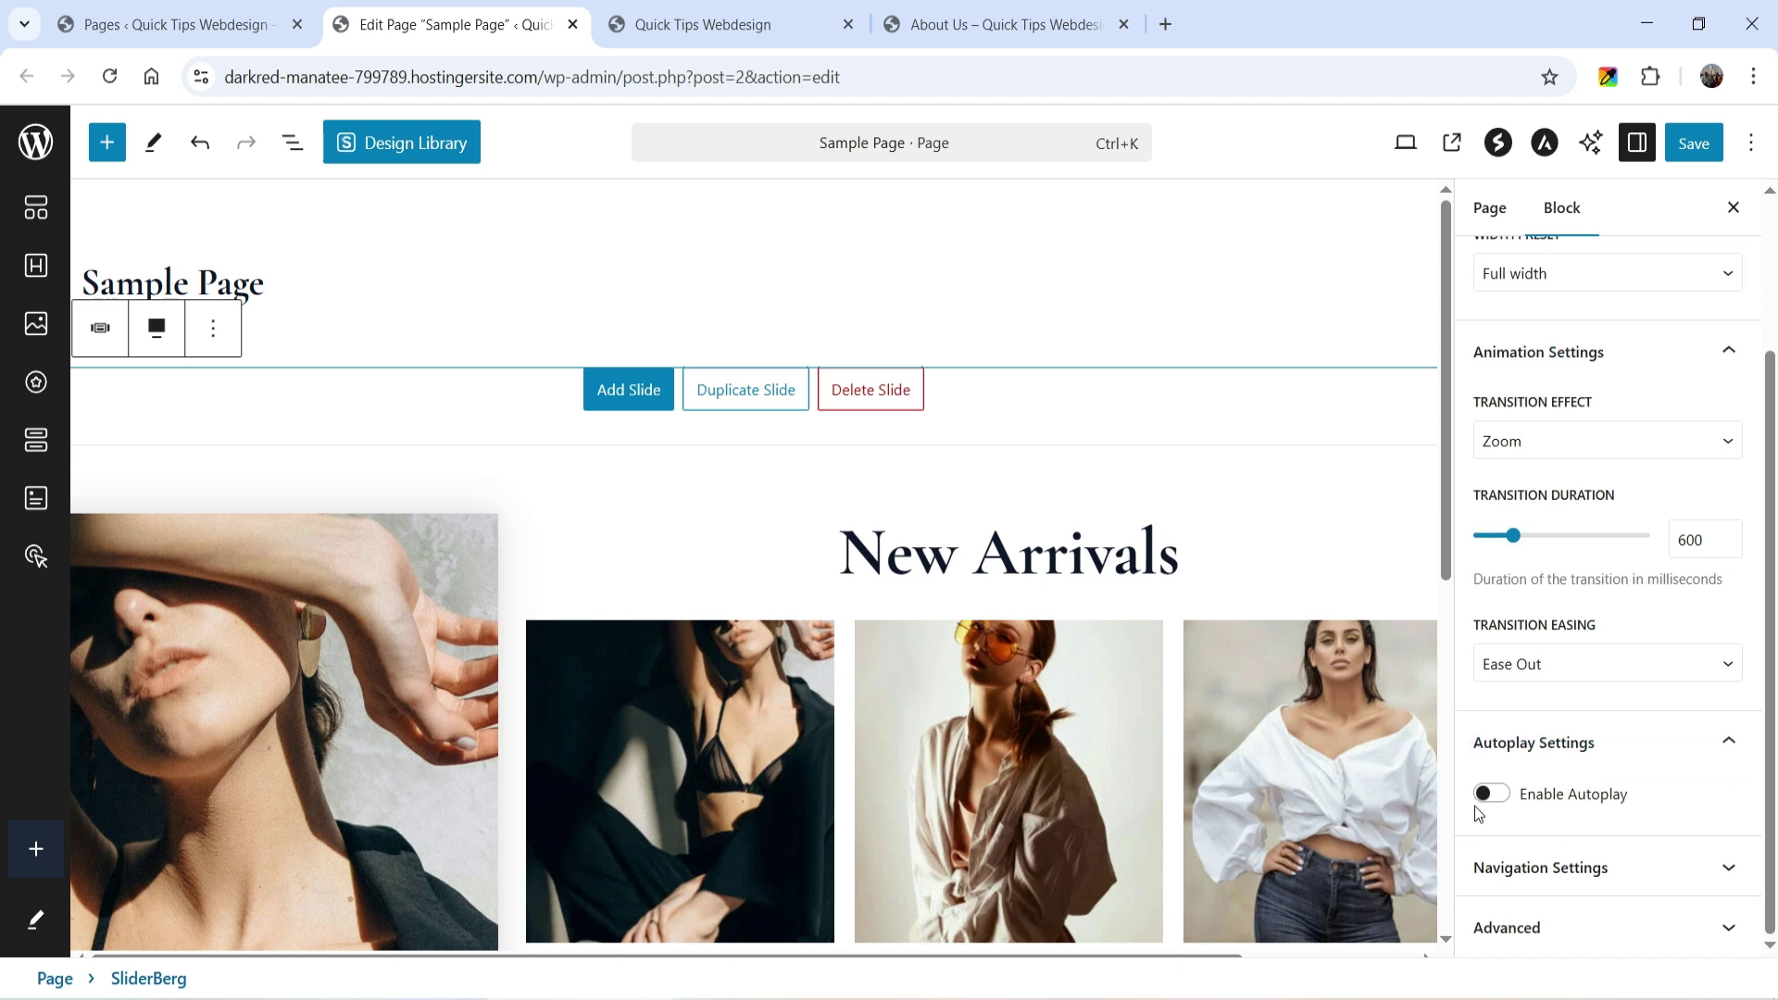
{"action": "scroll", "coordinate": [1619, 391], "scroll_direction": "down", "scroll_amount": 2}
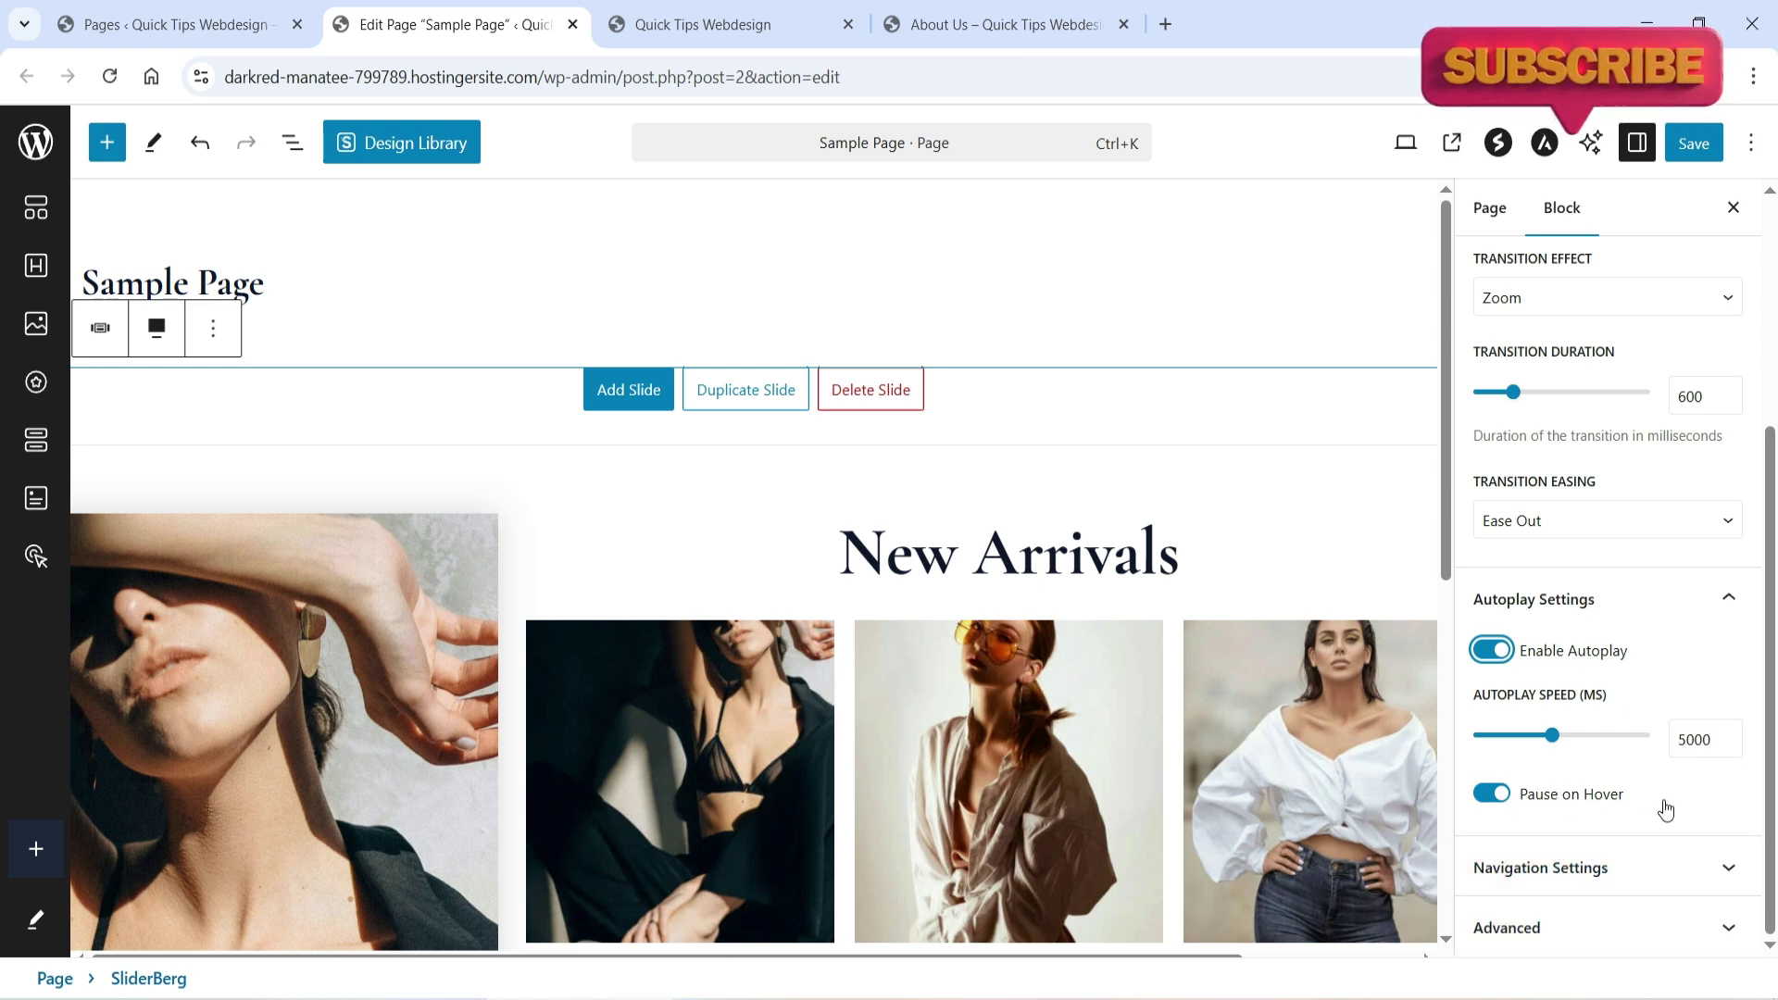
{"action": "left_click", "coordinate": [1538, 868]}
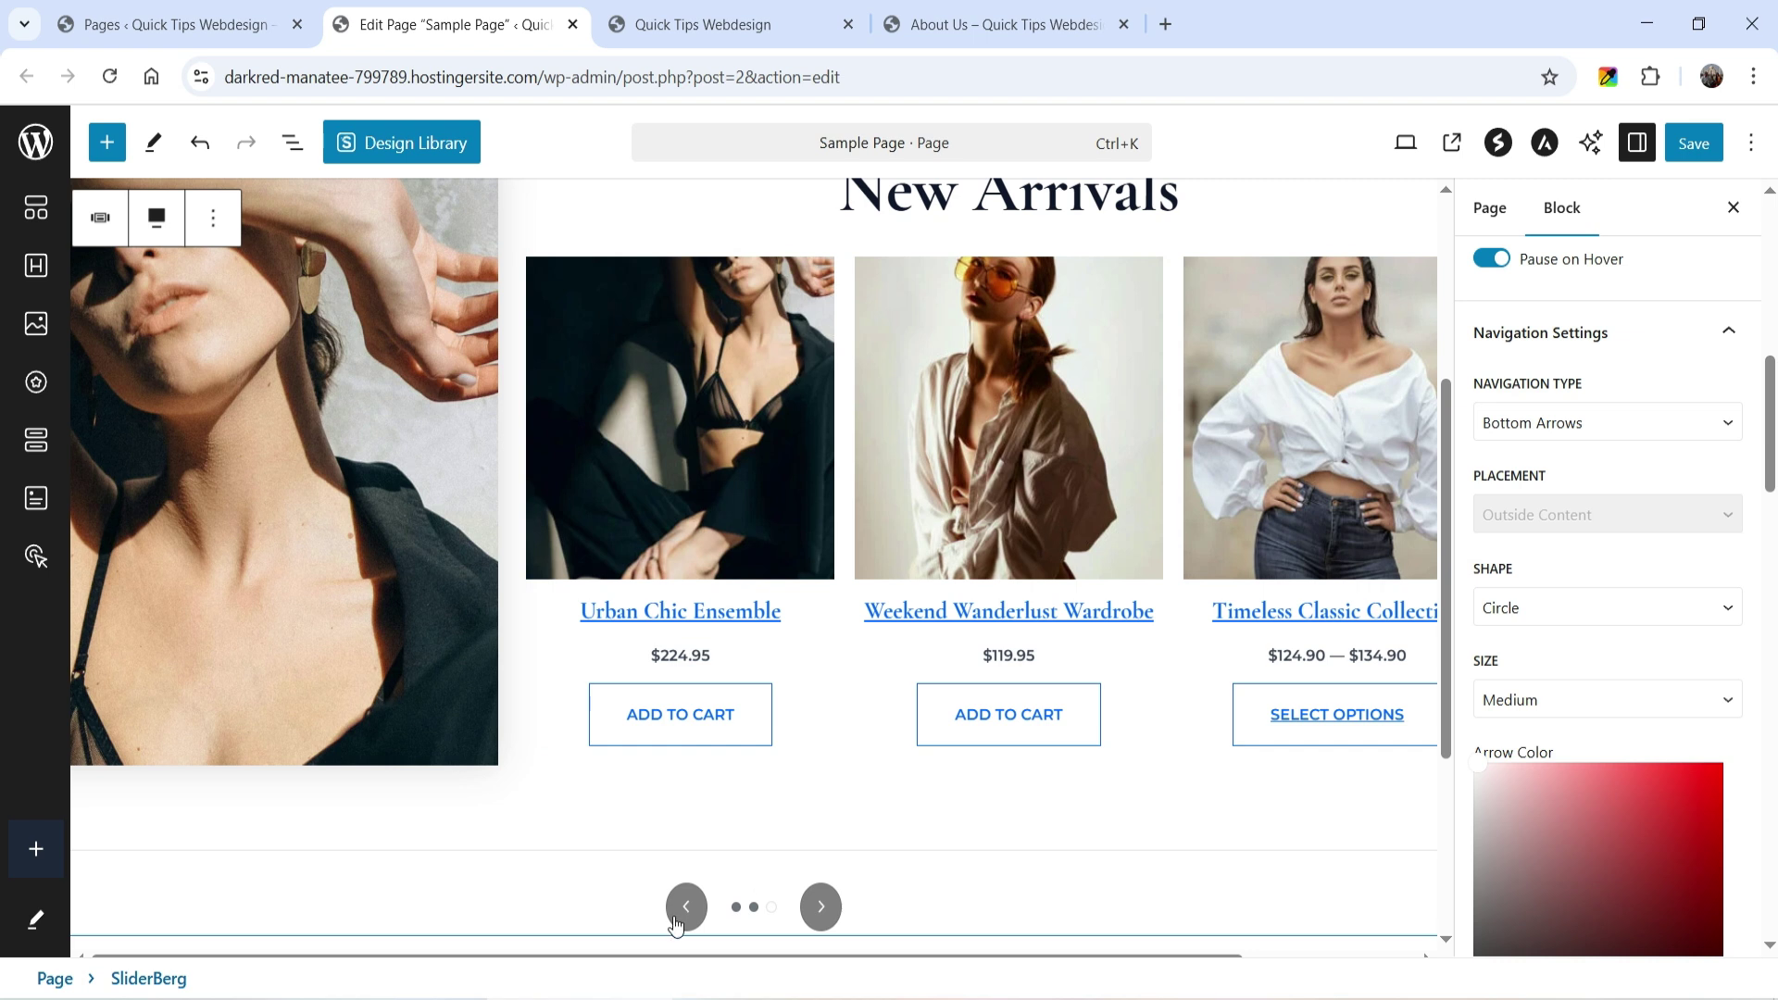
Step: Set the slider Navigation Type to Split Arrows instead of Top Arrows
{"action": "left_click", "coordinate": [1596, 434]}
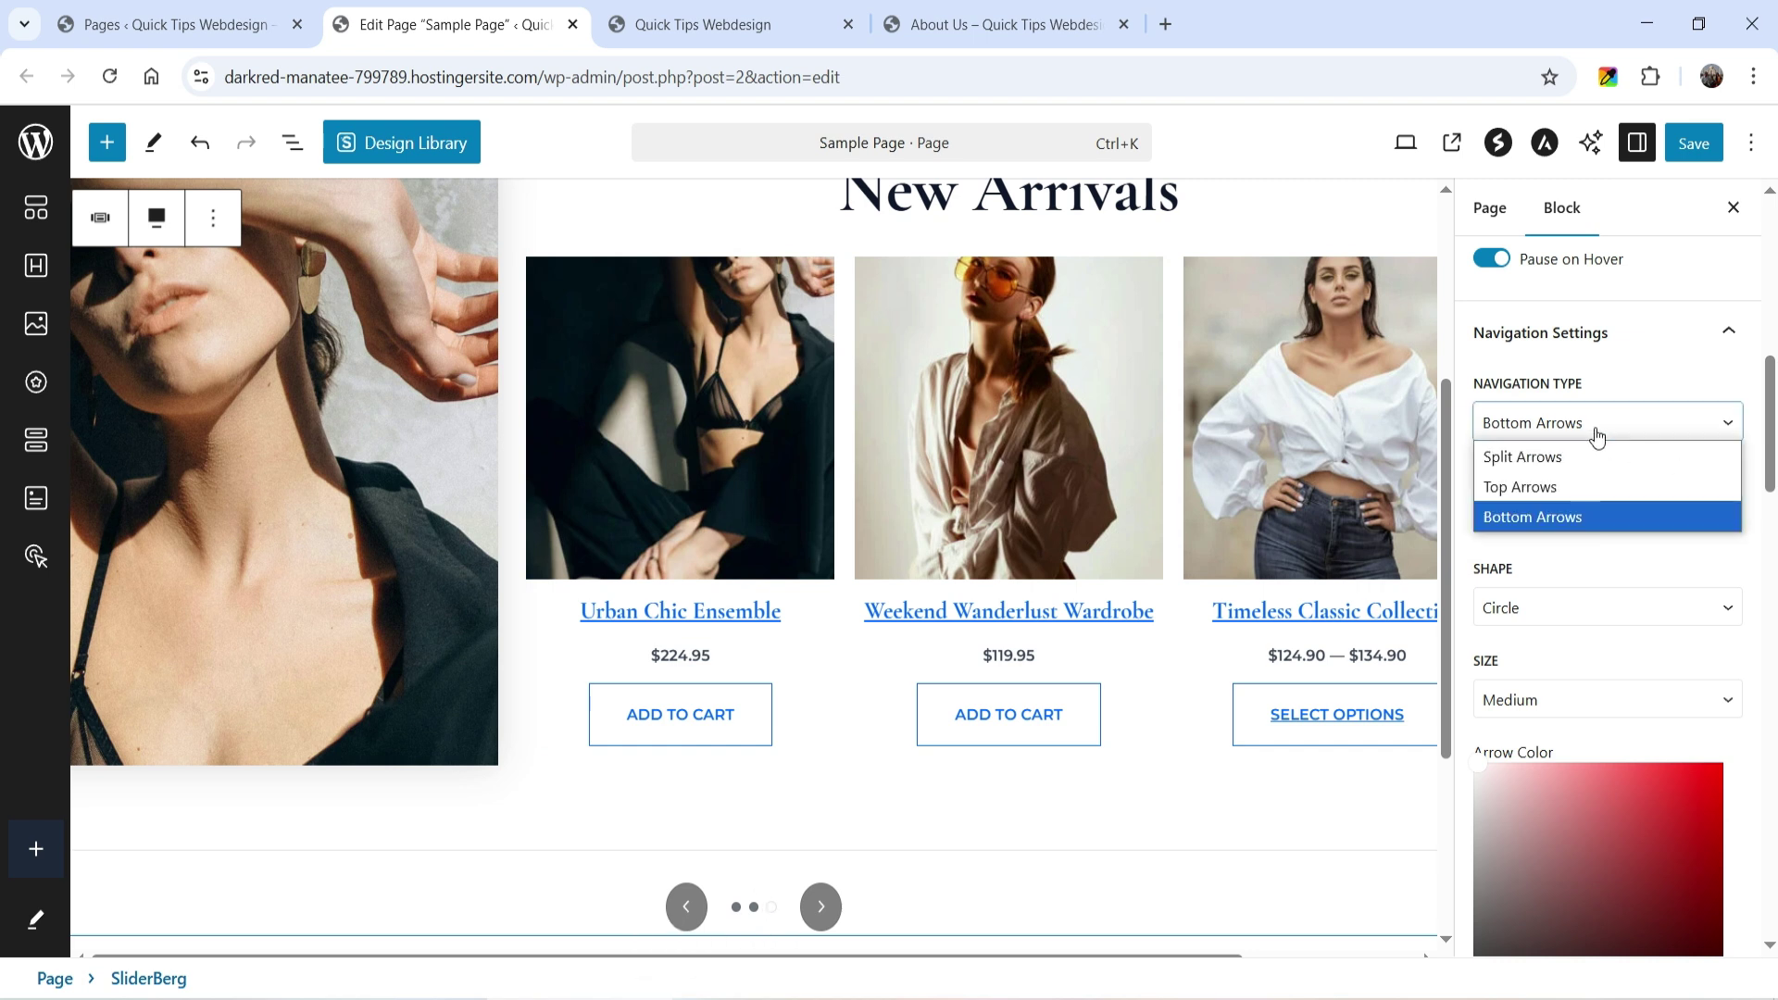
{"action": "left_click", "coordinate": [1592, 491]}
{"action": "scroll", "coordinate": [1497, 525], "scroll_direction": "up", "scroll_amount": 4}
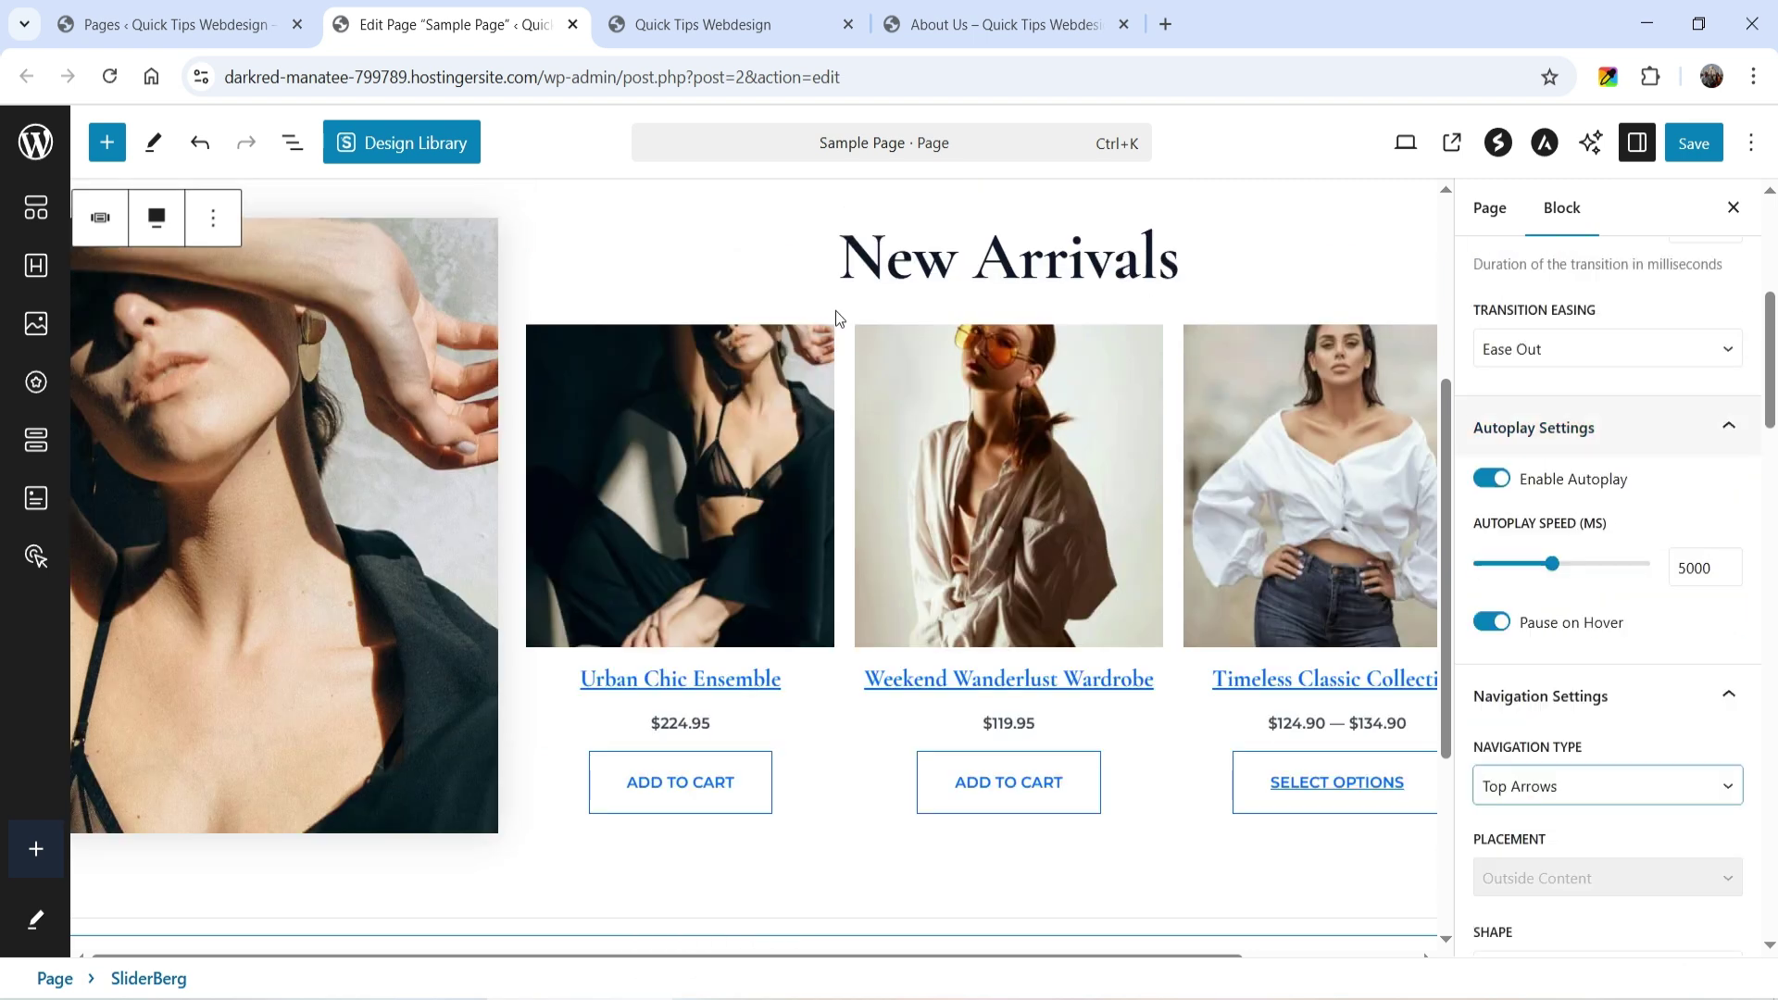
{"action": "scroll", "coordinate": [836, 310], "scroll_direction": "up", "scroll_amount": 3}
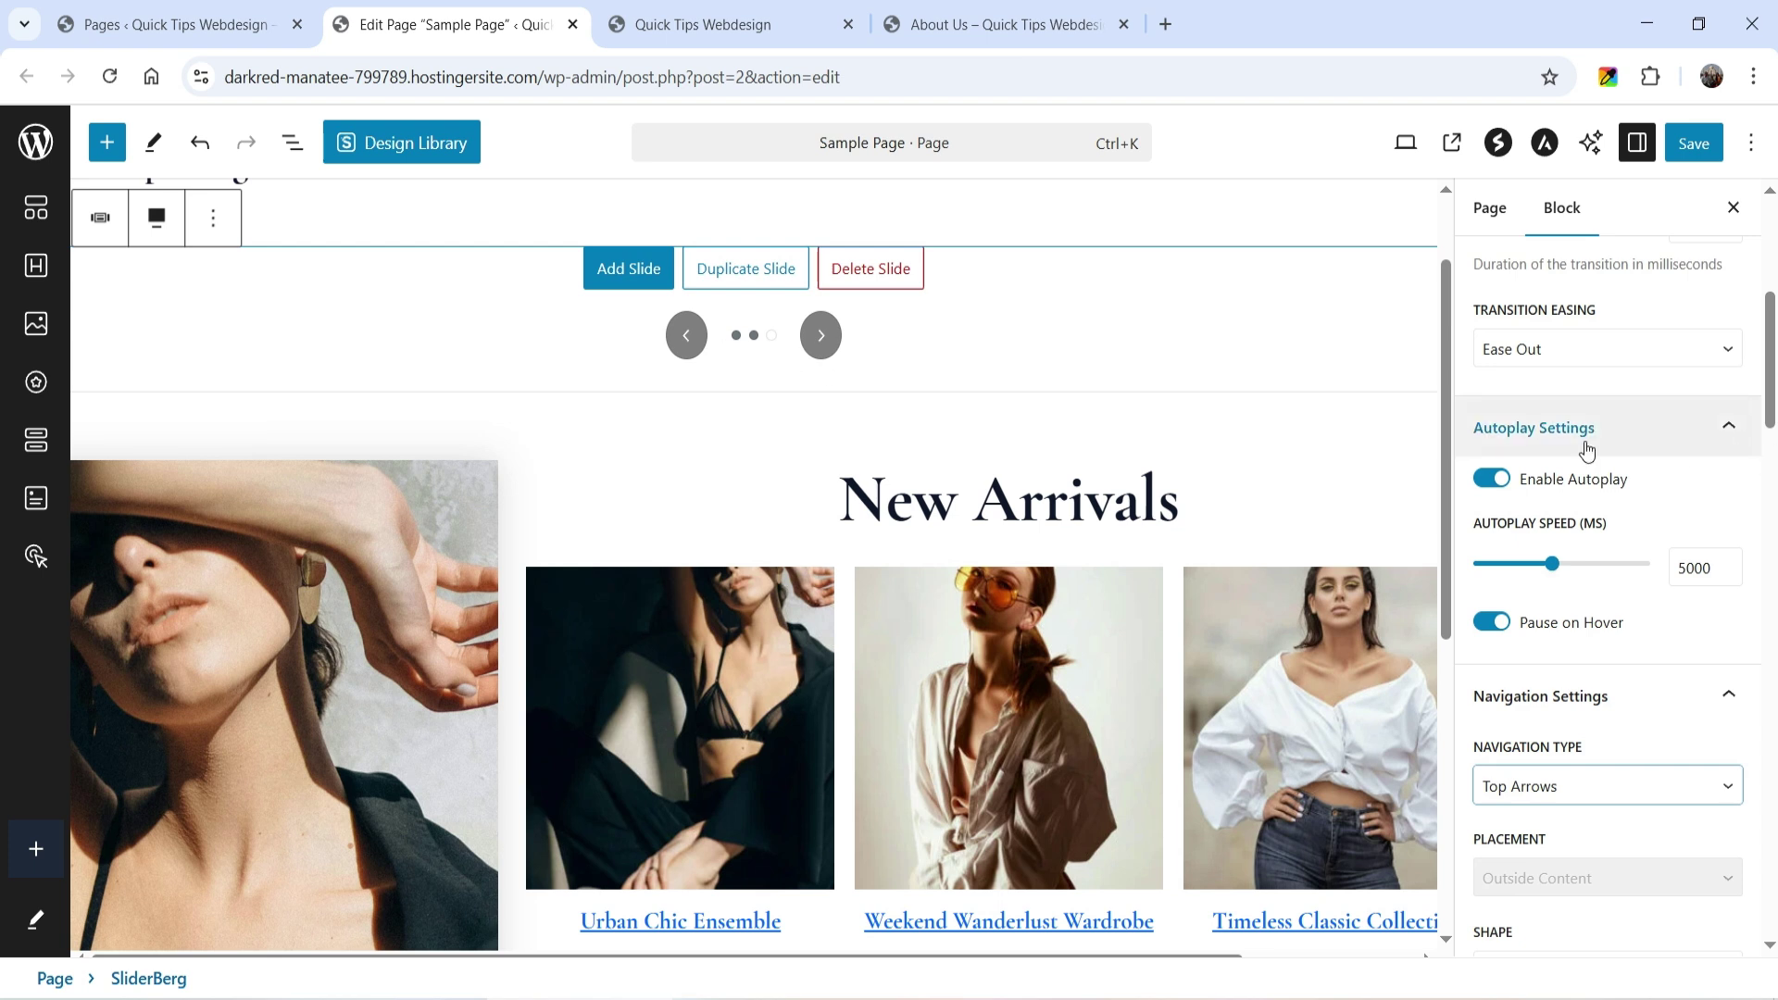
{"action": "scroll", "coordinate": [1565, 482], "scroll_direction": "down", "scroll_amount": 5}
{"action": "left_click", "coordinate": [1577, 315]}
{"action": "left_click", "coordinate": [1578, 334]}
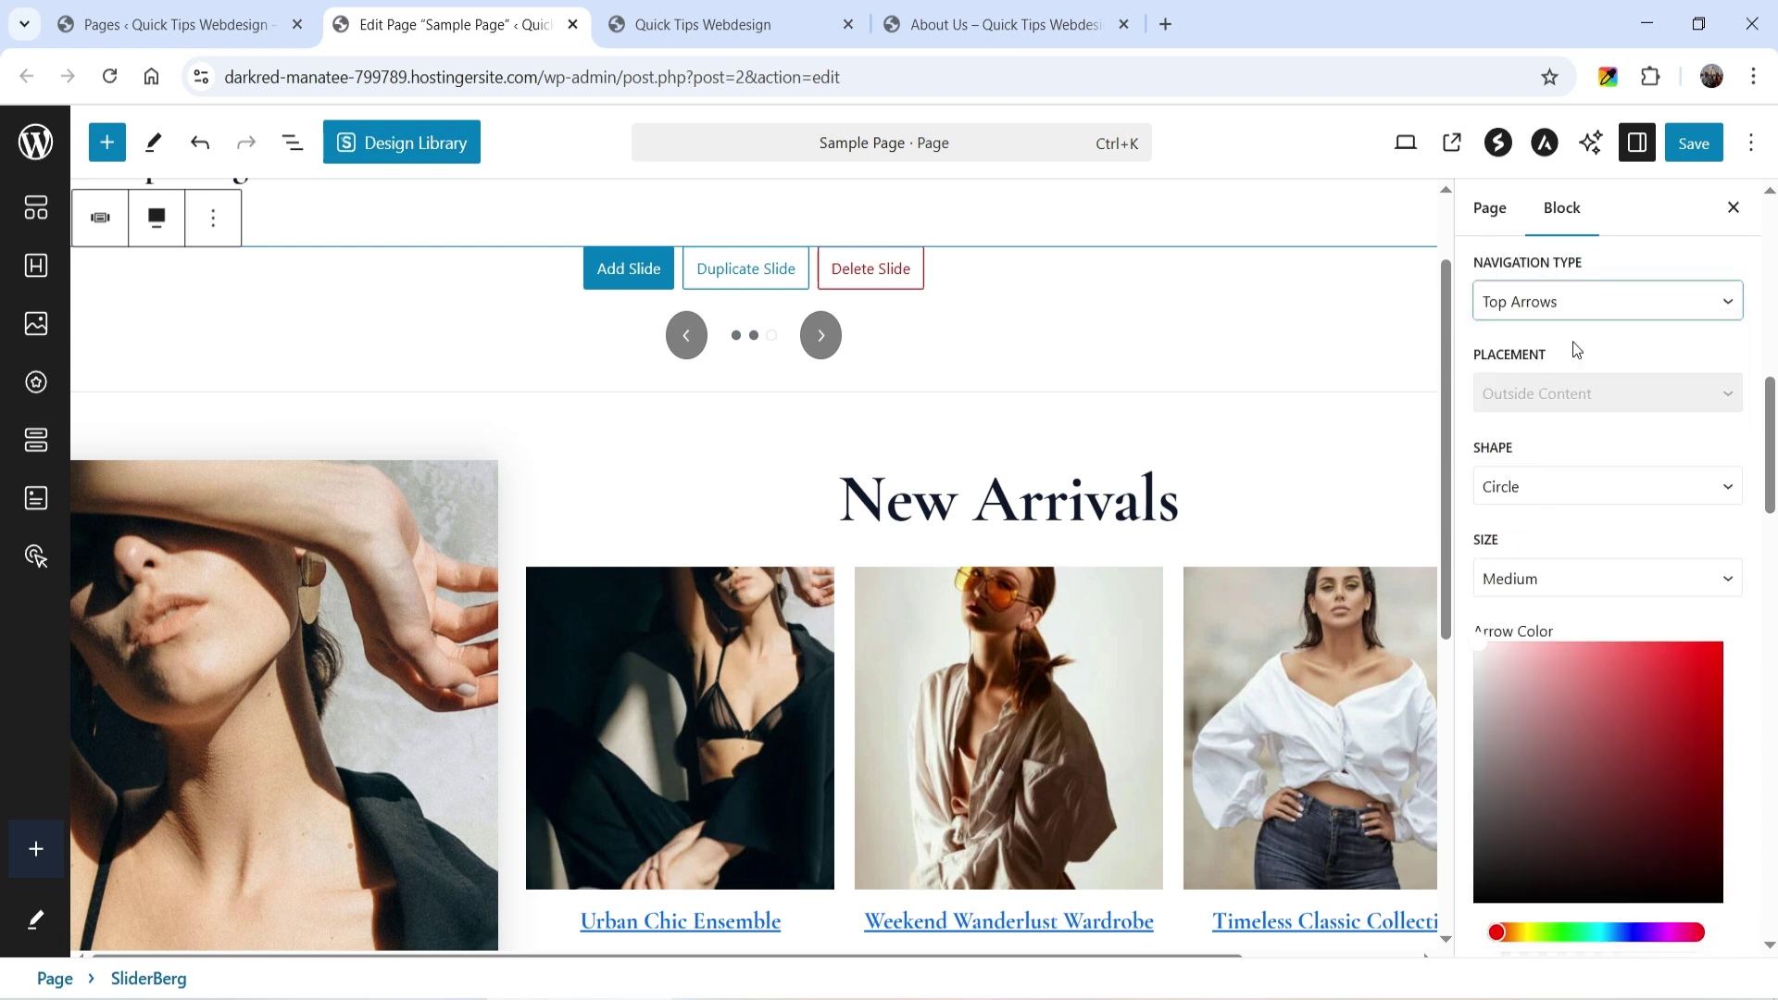
{"action": "scroll", "coordinate": [1300, 579], "scroll_direction": "down", "scroll_amount": 4}
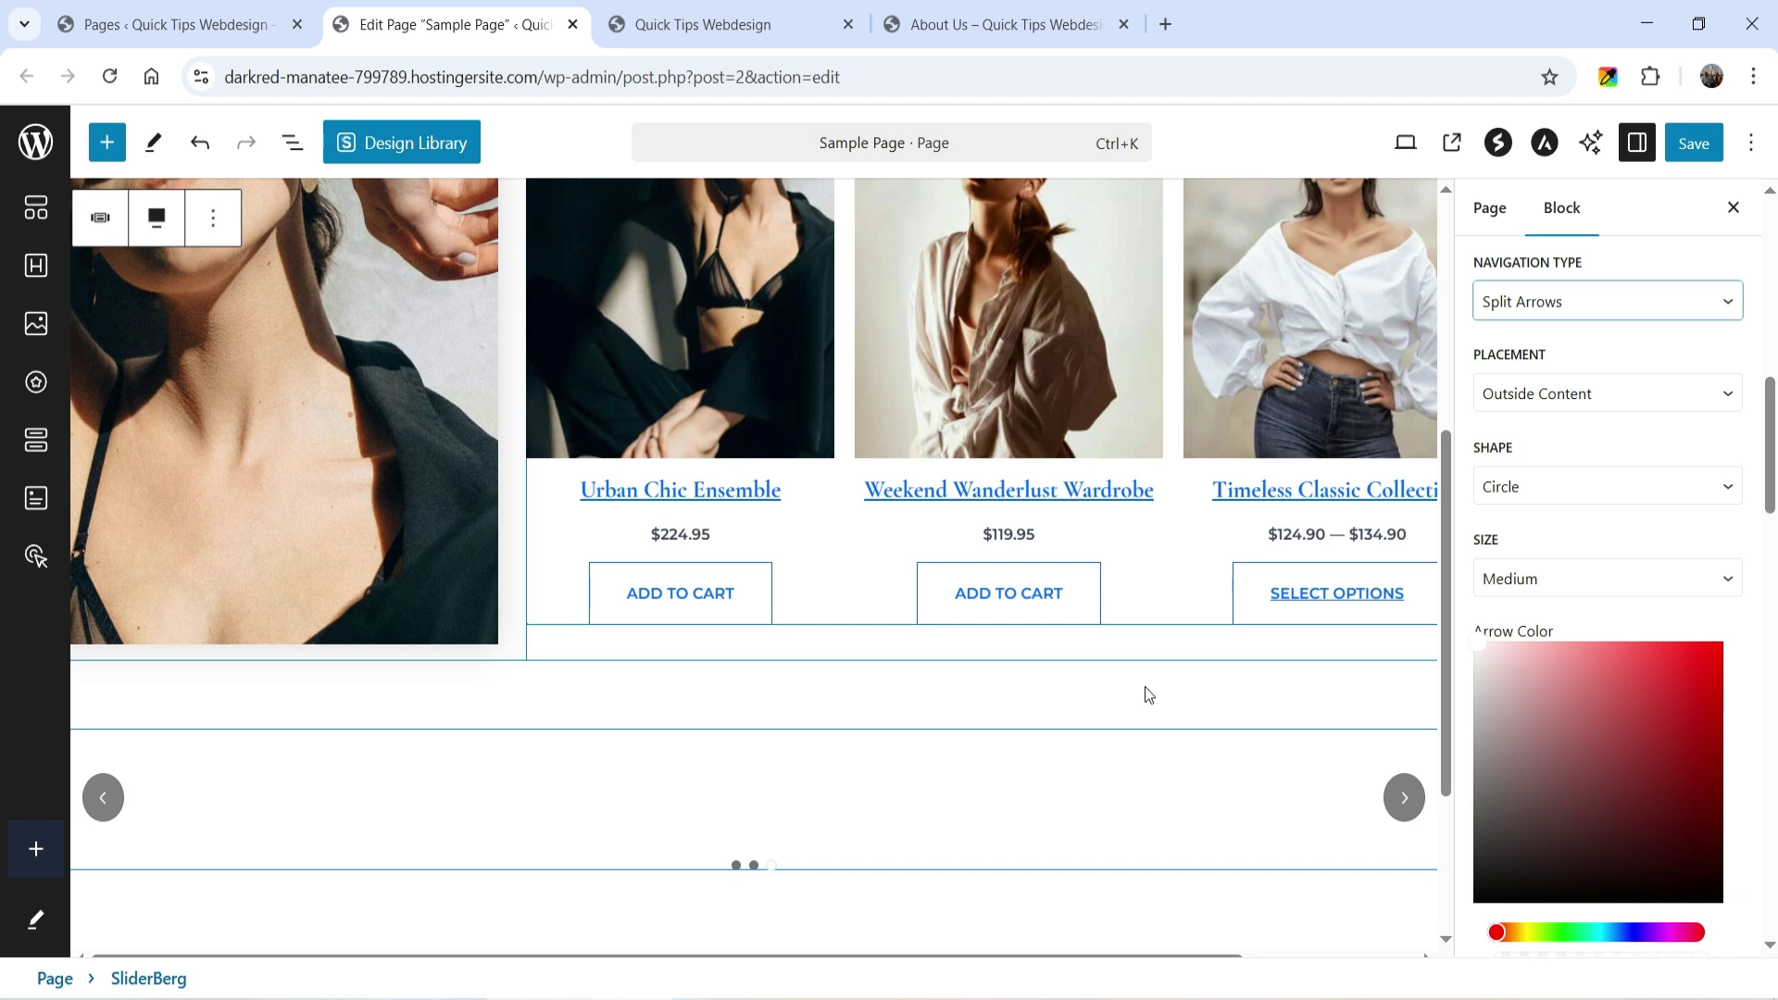
Step: Set the arrow Placement to Overlay so arrows sit over the slide images
{"action": "left_click", "coordinate": [1519, 396]}
{"action": "left_click", "coordinate": [1535, 428]}
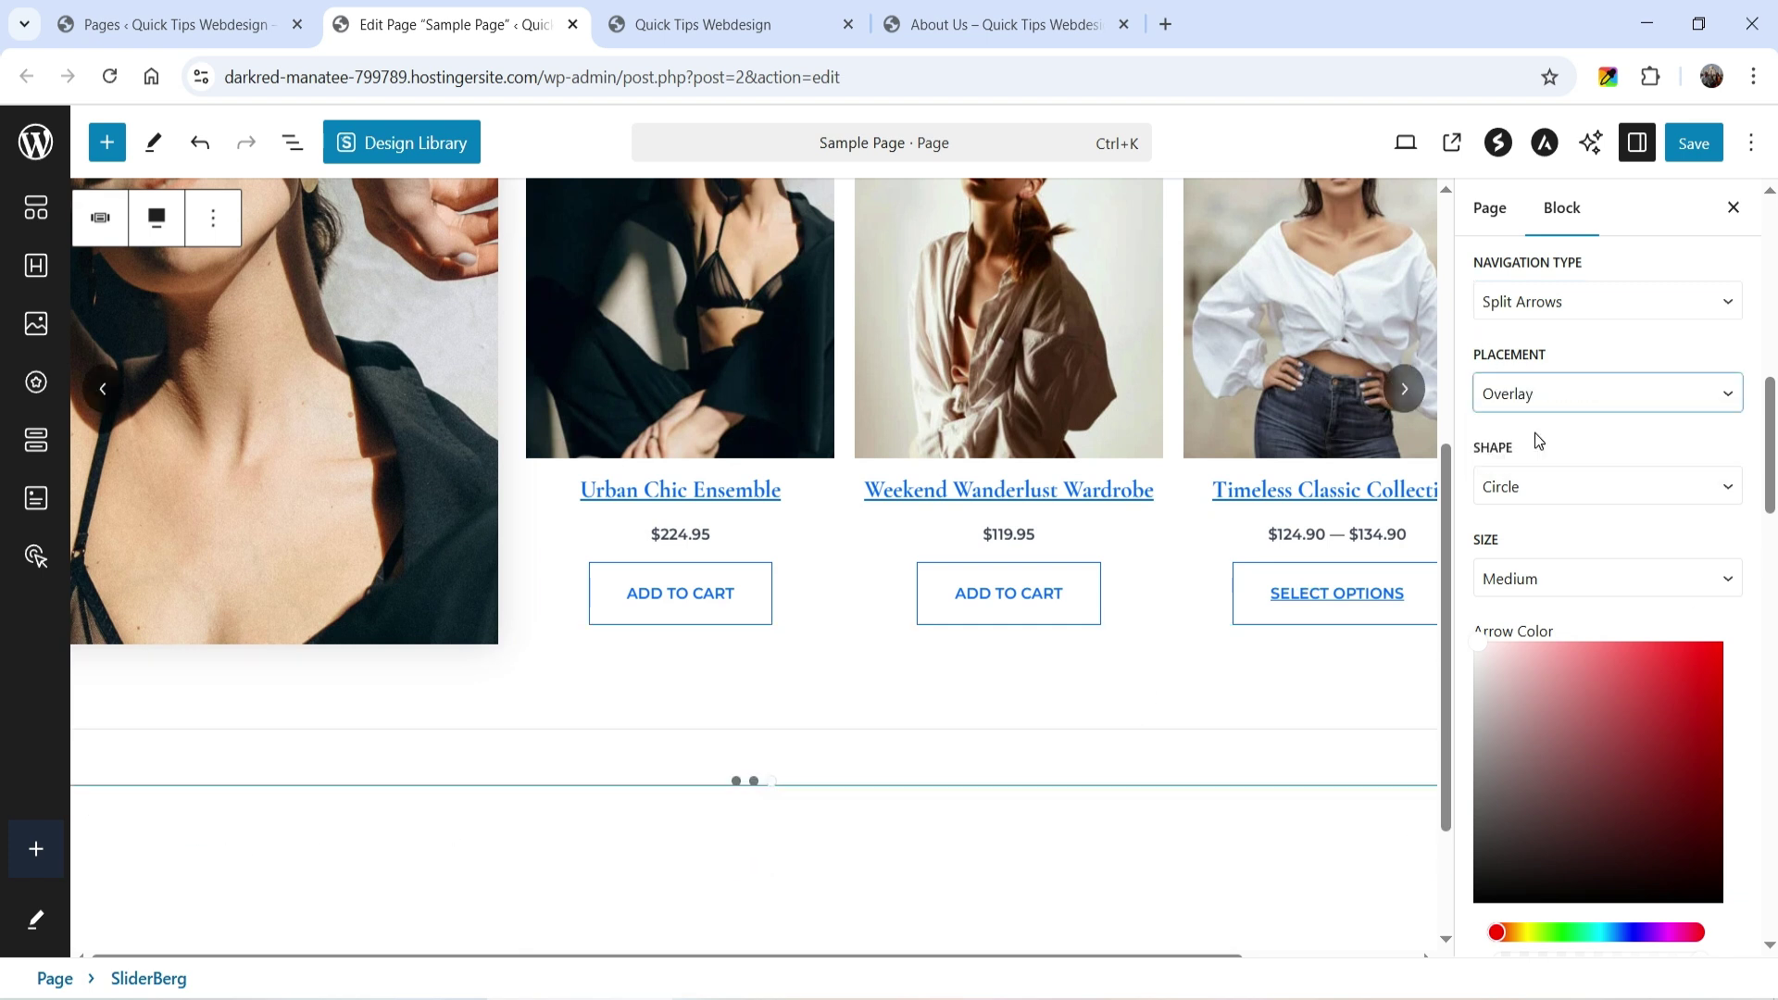
{"action": "scroll", "coordinate": [1611, 531], "scroll_direction": "up", "scroll_amount": 3}
{"action": "scroll", "coordinate": [1408, 403], "scroll_direction": "up", "scroll_amount": 3}
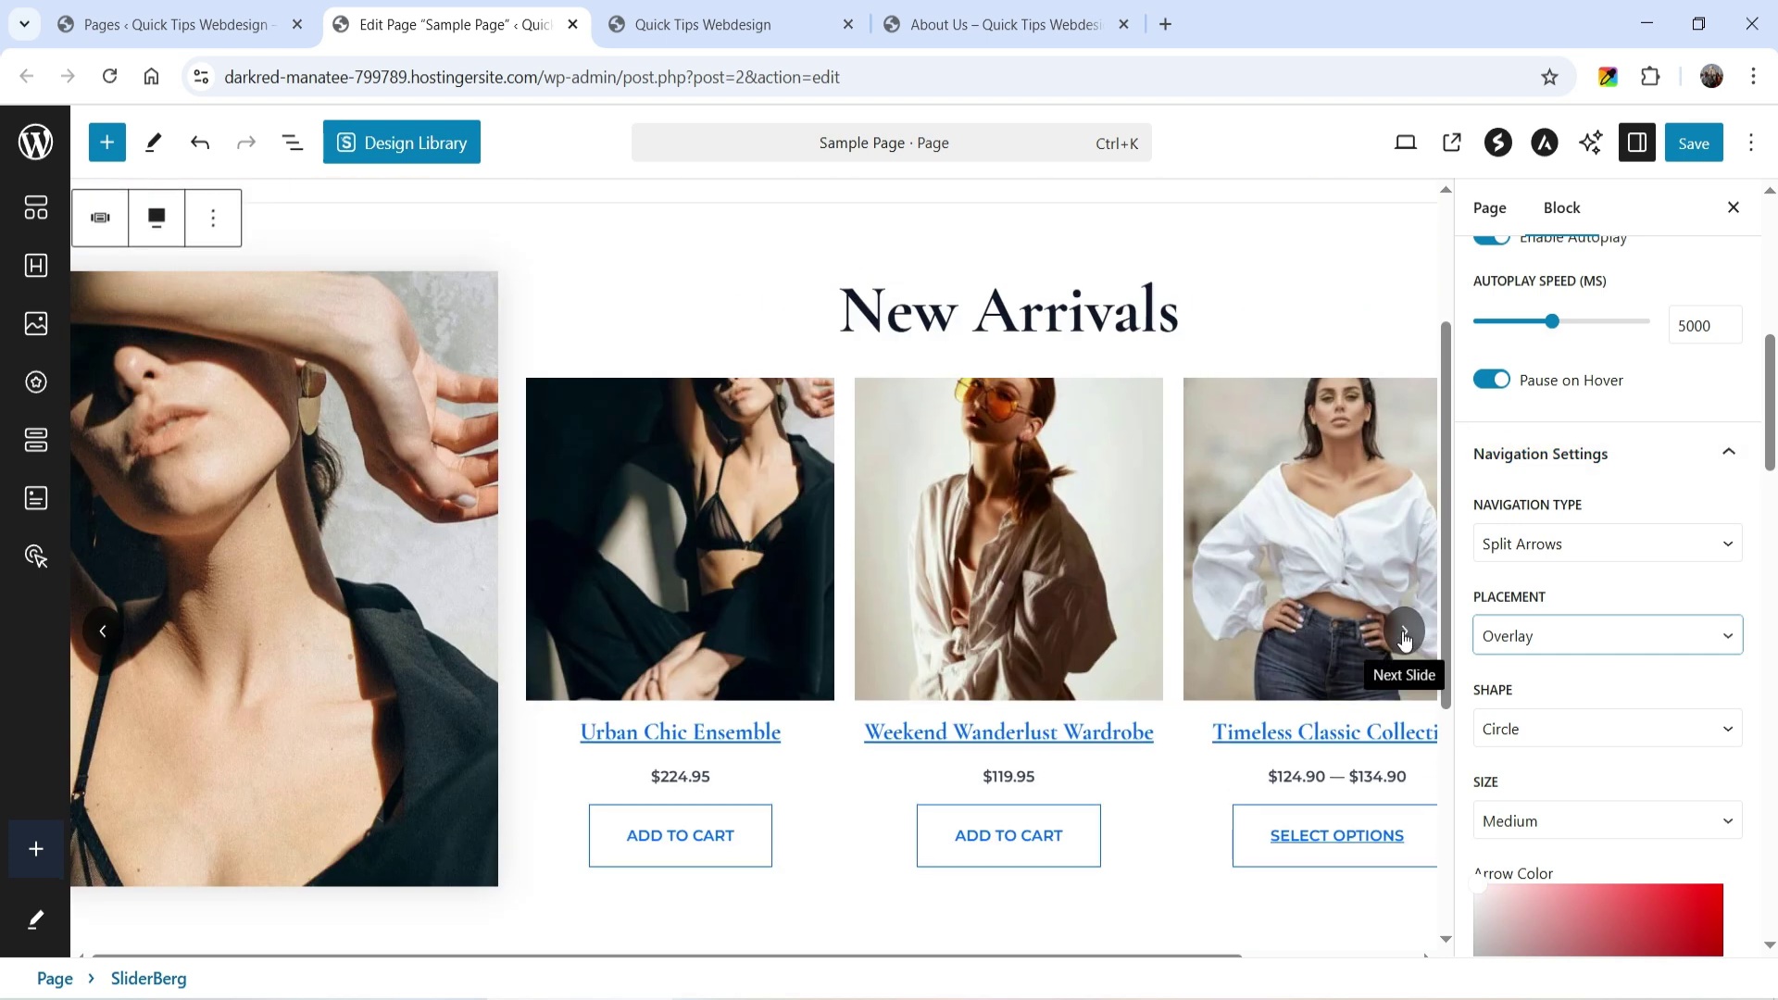
Step: Make the navigation arrows Square in shape and Large in size
{"action": "scroll", "coordinate": [1593, 555], "scroll_direction": "down", "scroll_amount": 4}
{"action": "left_click", "coordinate": [1578, 366]}
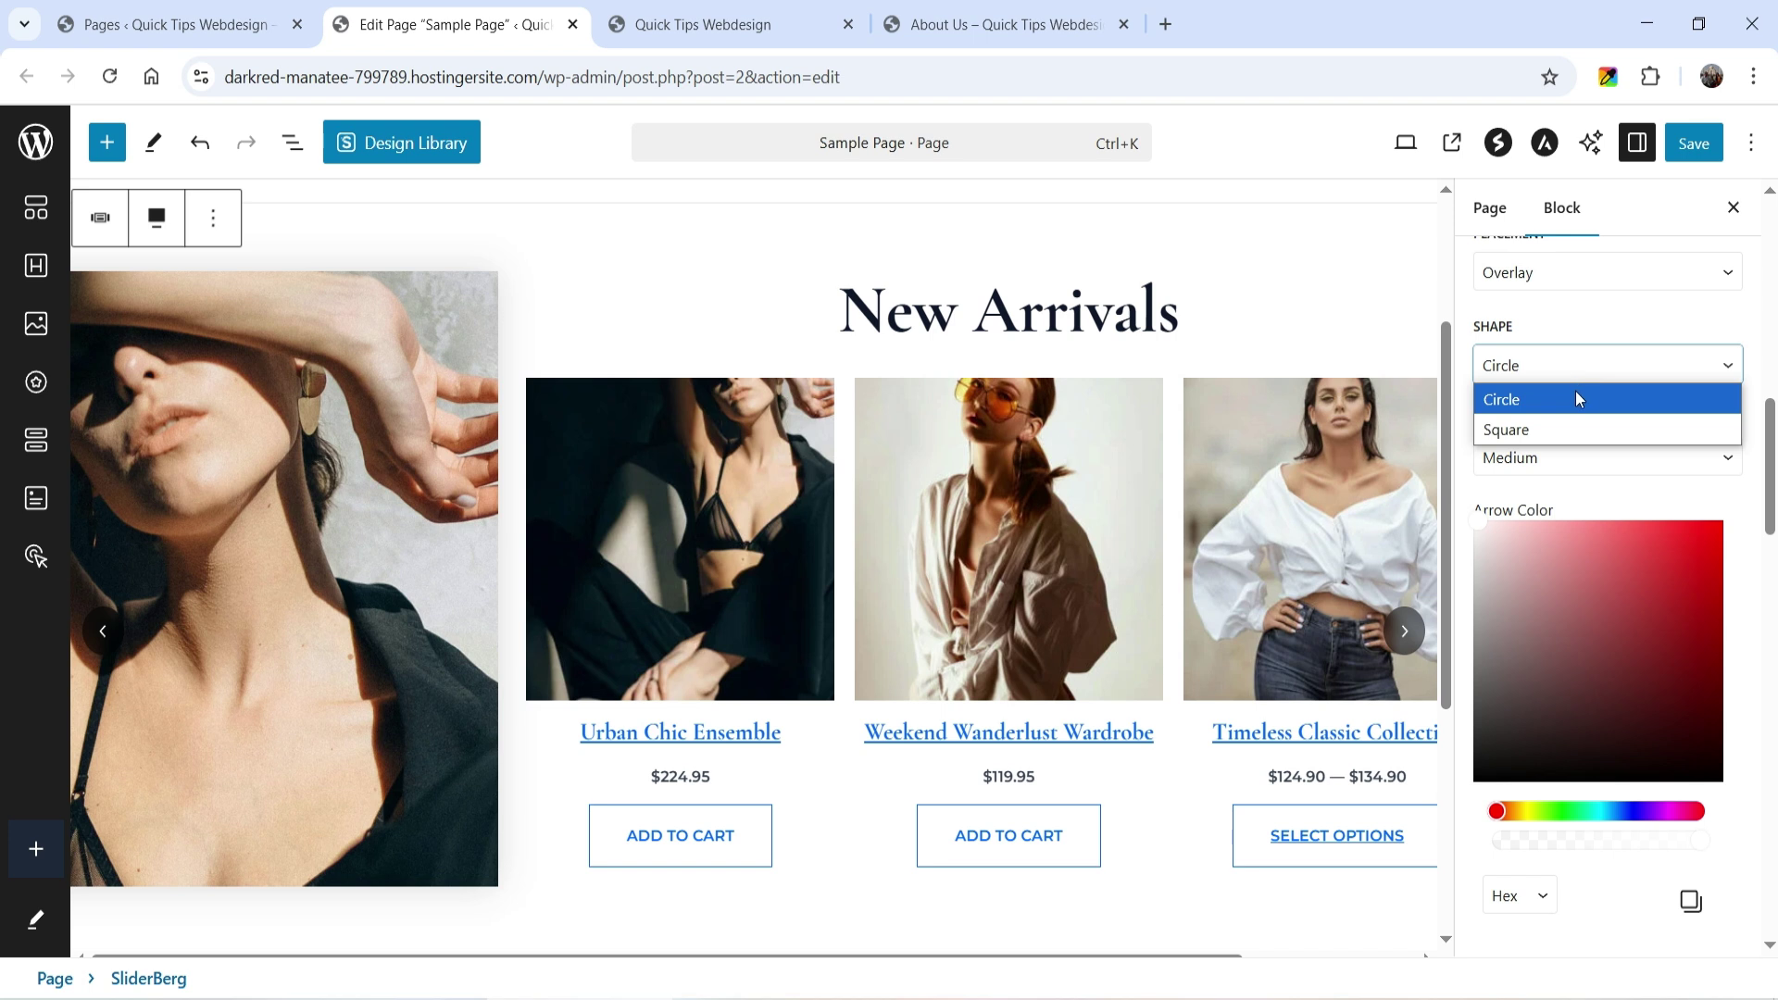
{"action": "left_click", "coordinate": [1570, 429]}
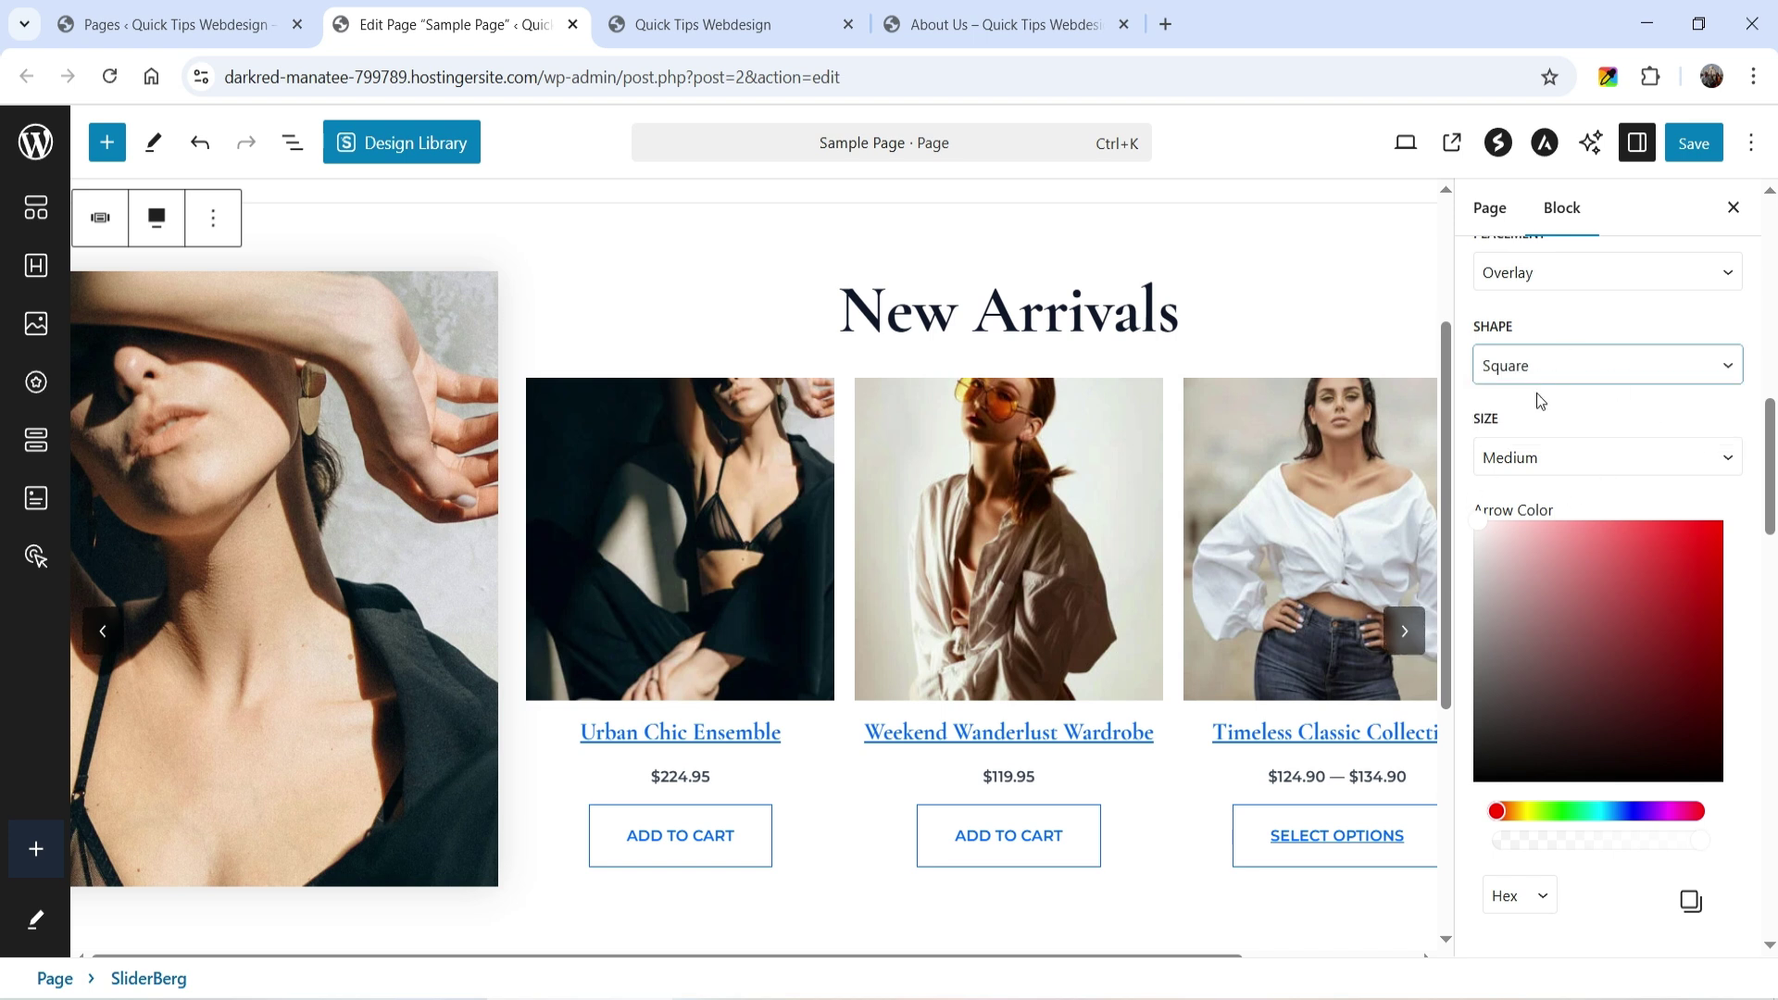
{"action": "left_click", "coordinate": [1539, 470]}
{"action": "left_click", "coordinate": [1529, 551]}
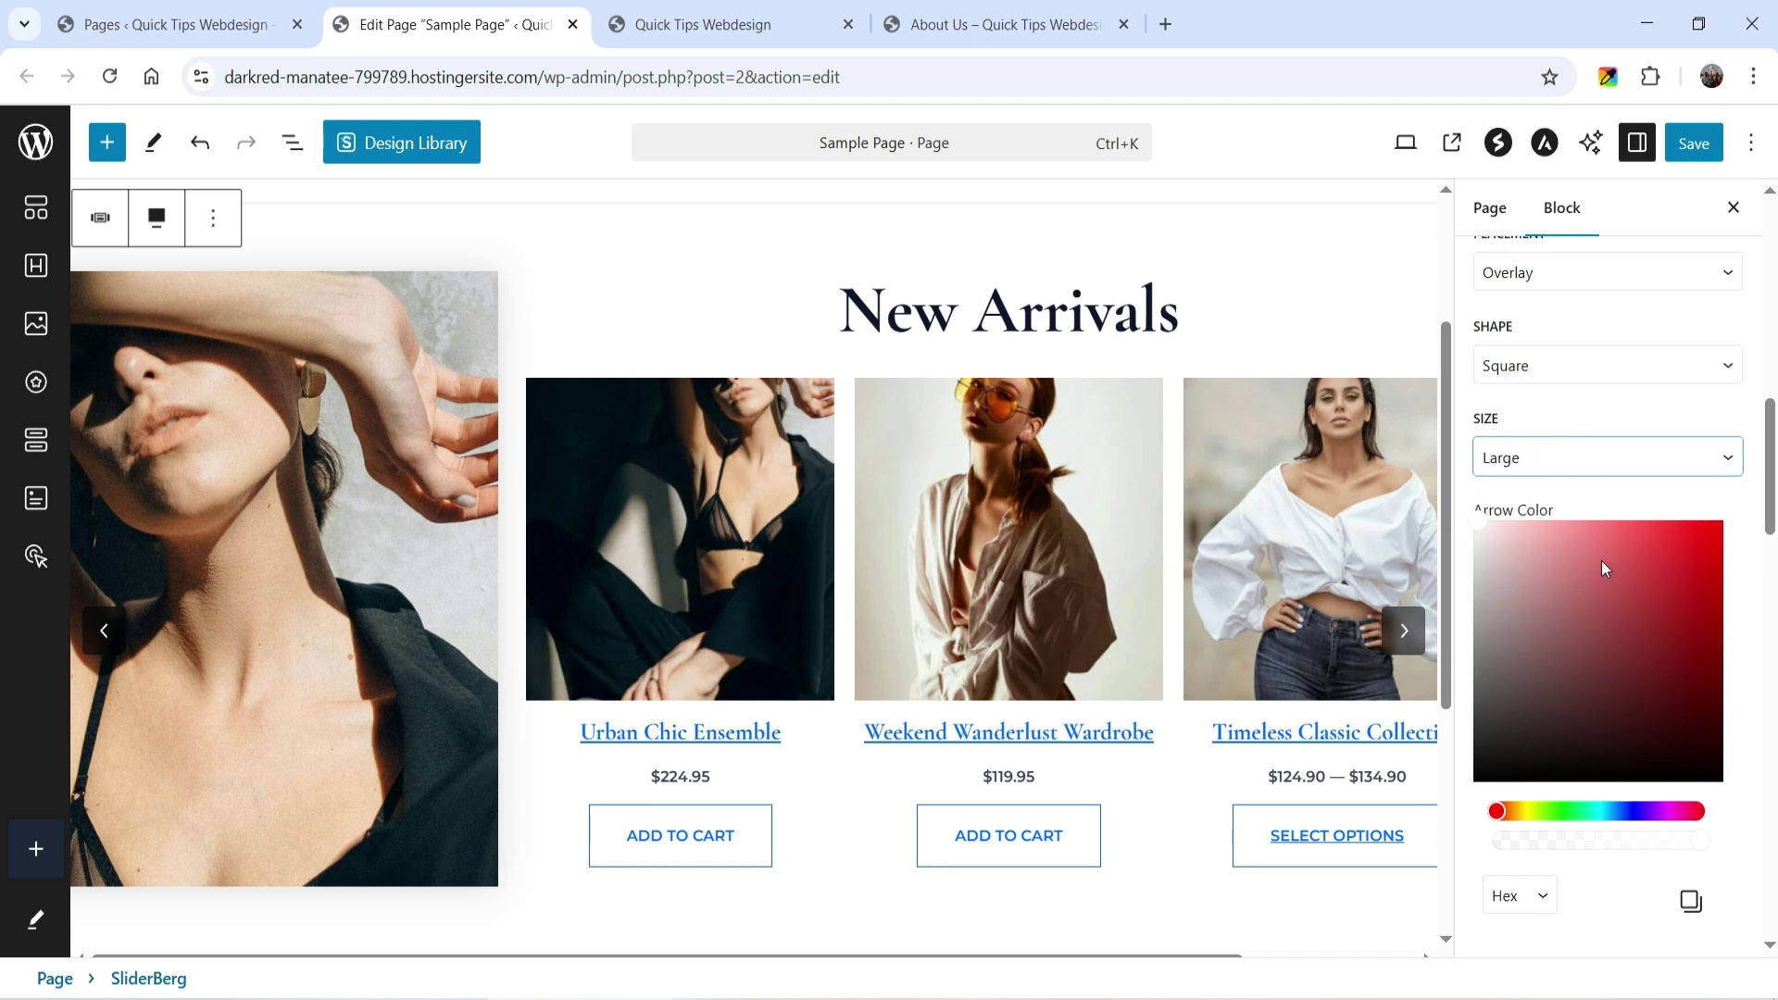
Step: Give the arrows a dark red #931C1C background, 0.6 opacity and 40 px vertical position
{"action": "scroll", "coordinate": [1575, 658], "scroll_direction": "down", "scroll_amount": 4}
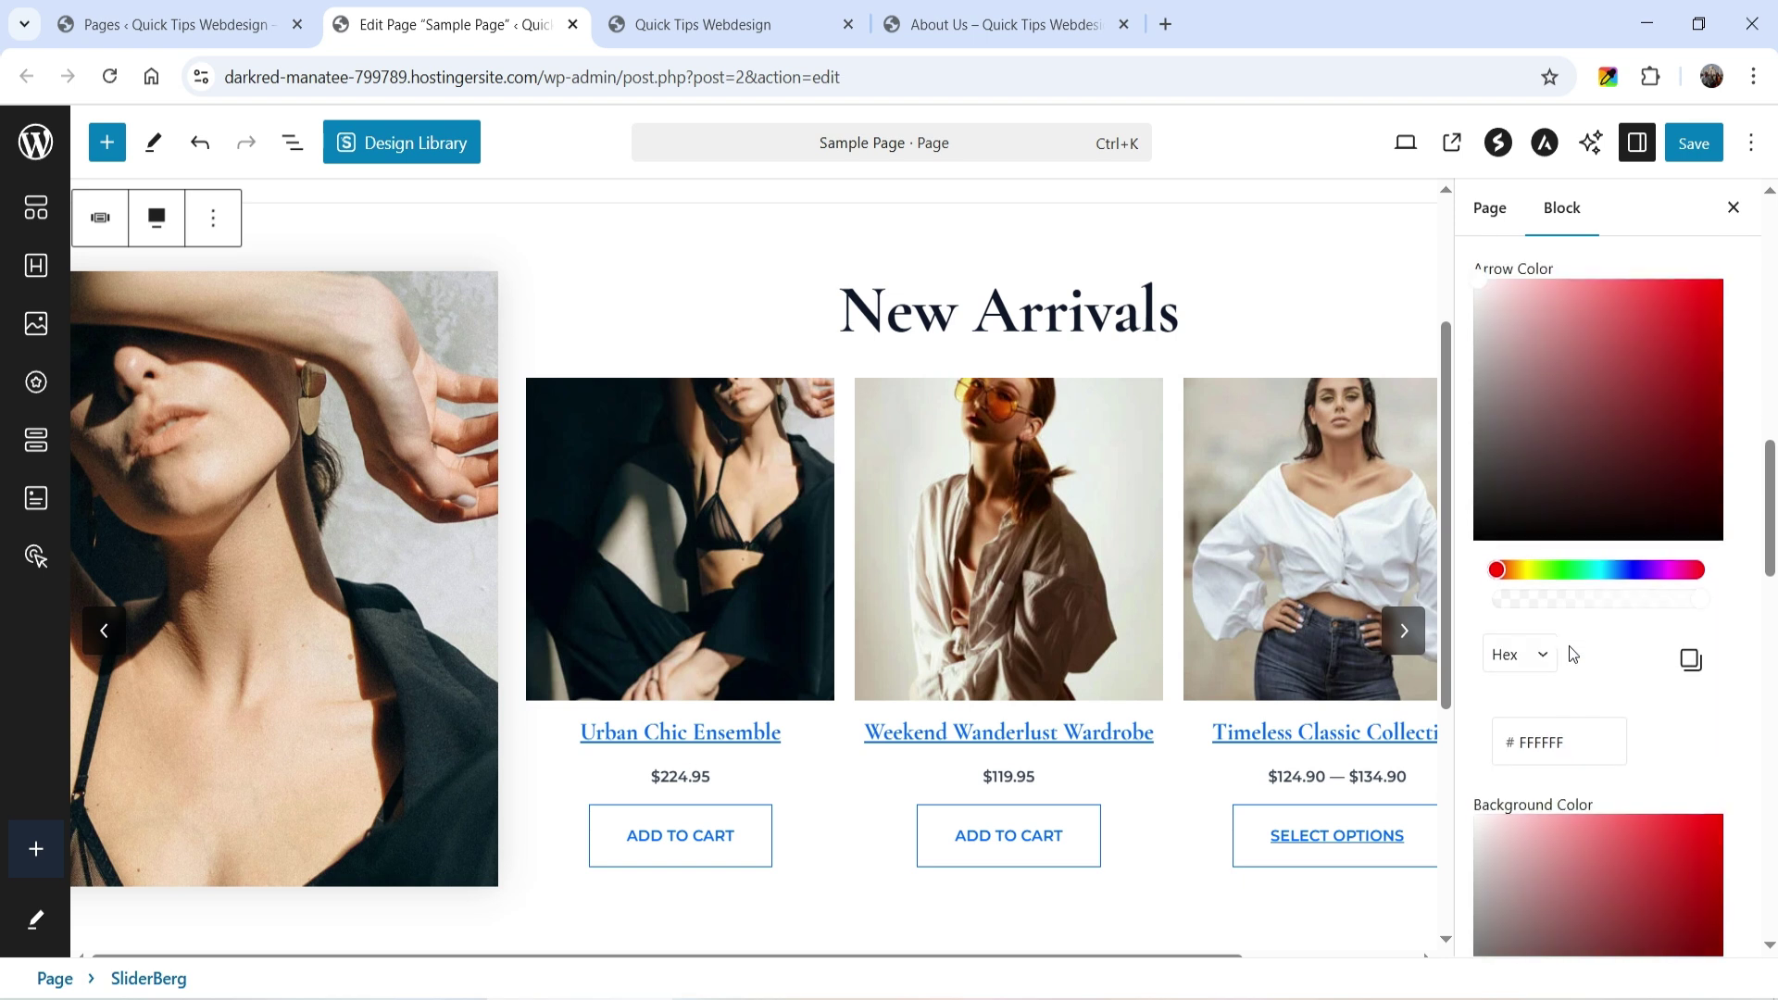
{"action": "left_click_drag", "start_coordinate": [1639, 770], "coordinate": [1672, 801]}
{"action": "scroll", "coordinate": [1595, 540], "scroll_direction": "down", "scroll_amount": 2}
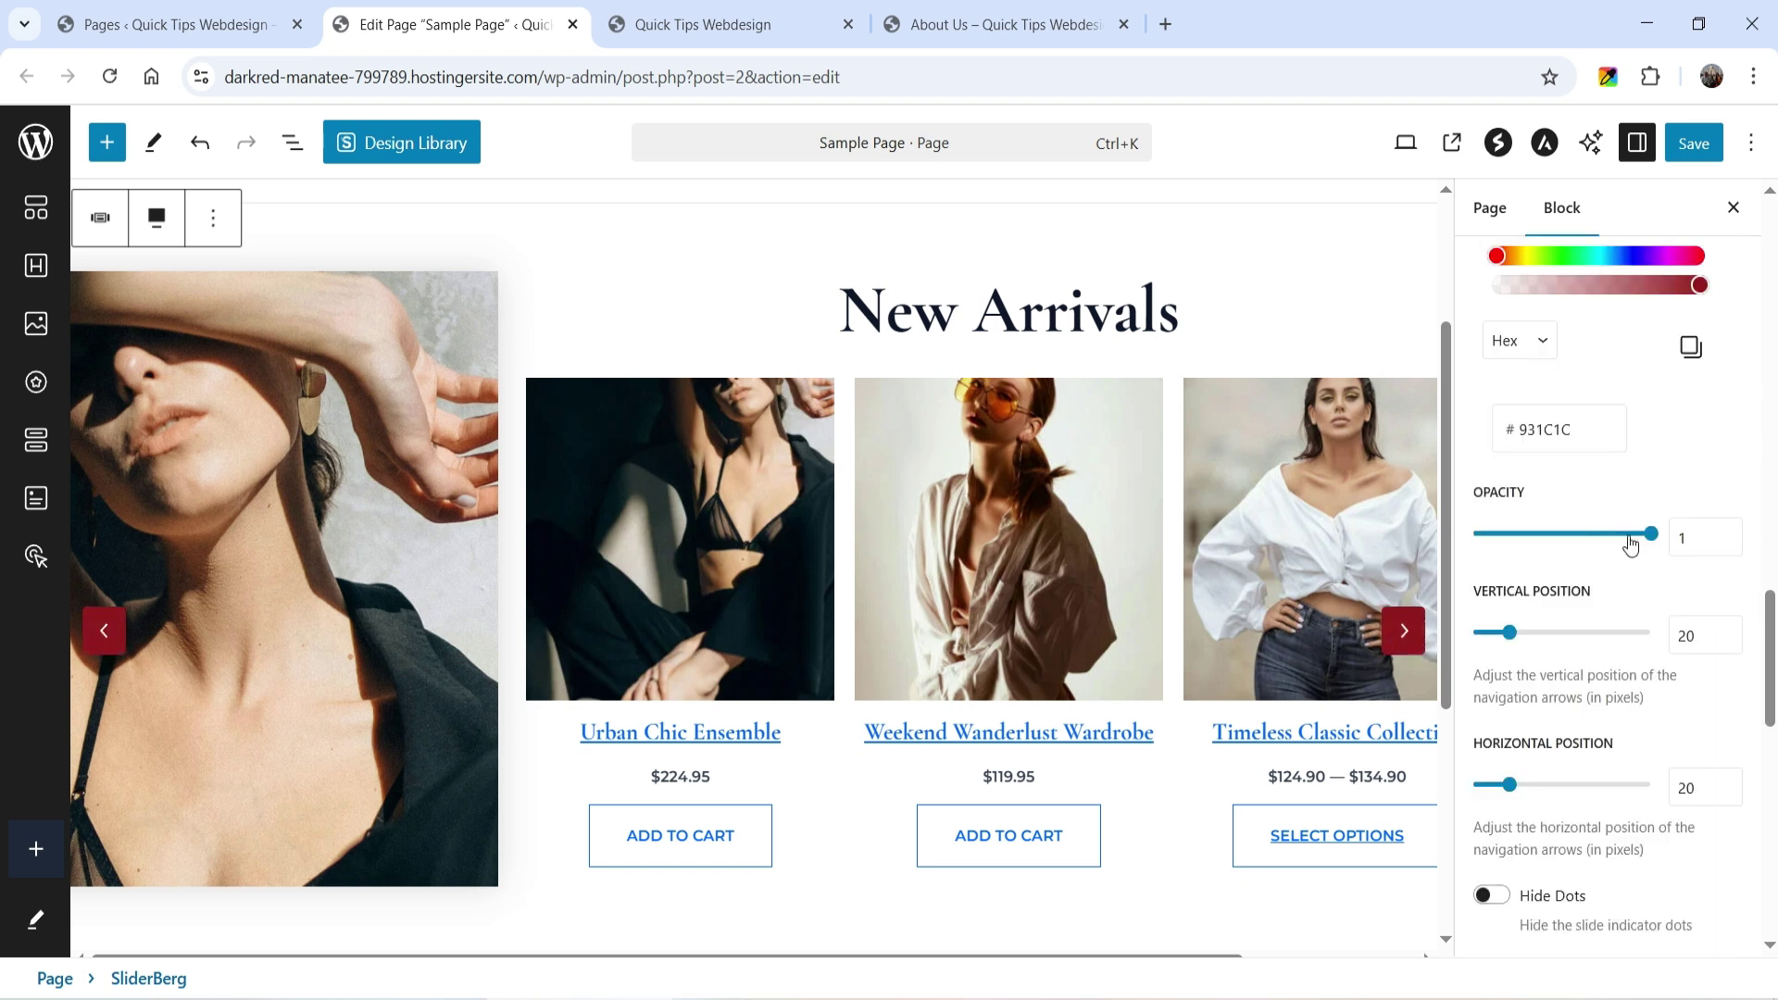
{"action": "scroll", "coordinate": [1569, 558], "scroll_direction": "down", "scroll_amount": 1}
{"action": "mouse_move", "coordinate": [1651, 412]}
{"action": "left_mouse_down"}
{"action": "mouse_move", "coordinate": [1587, 417]}
{"action": "mouse_move", "coordinate": [1631, 423]}
{"action": "left_mouse_up"}
{"action": "scroll", "coordinate": [1593, 371], "scroll_direction": "down", "scroll_amount": 3}
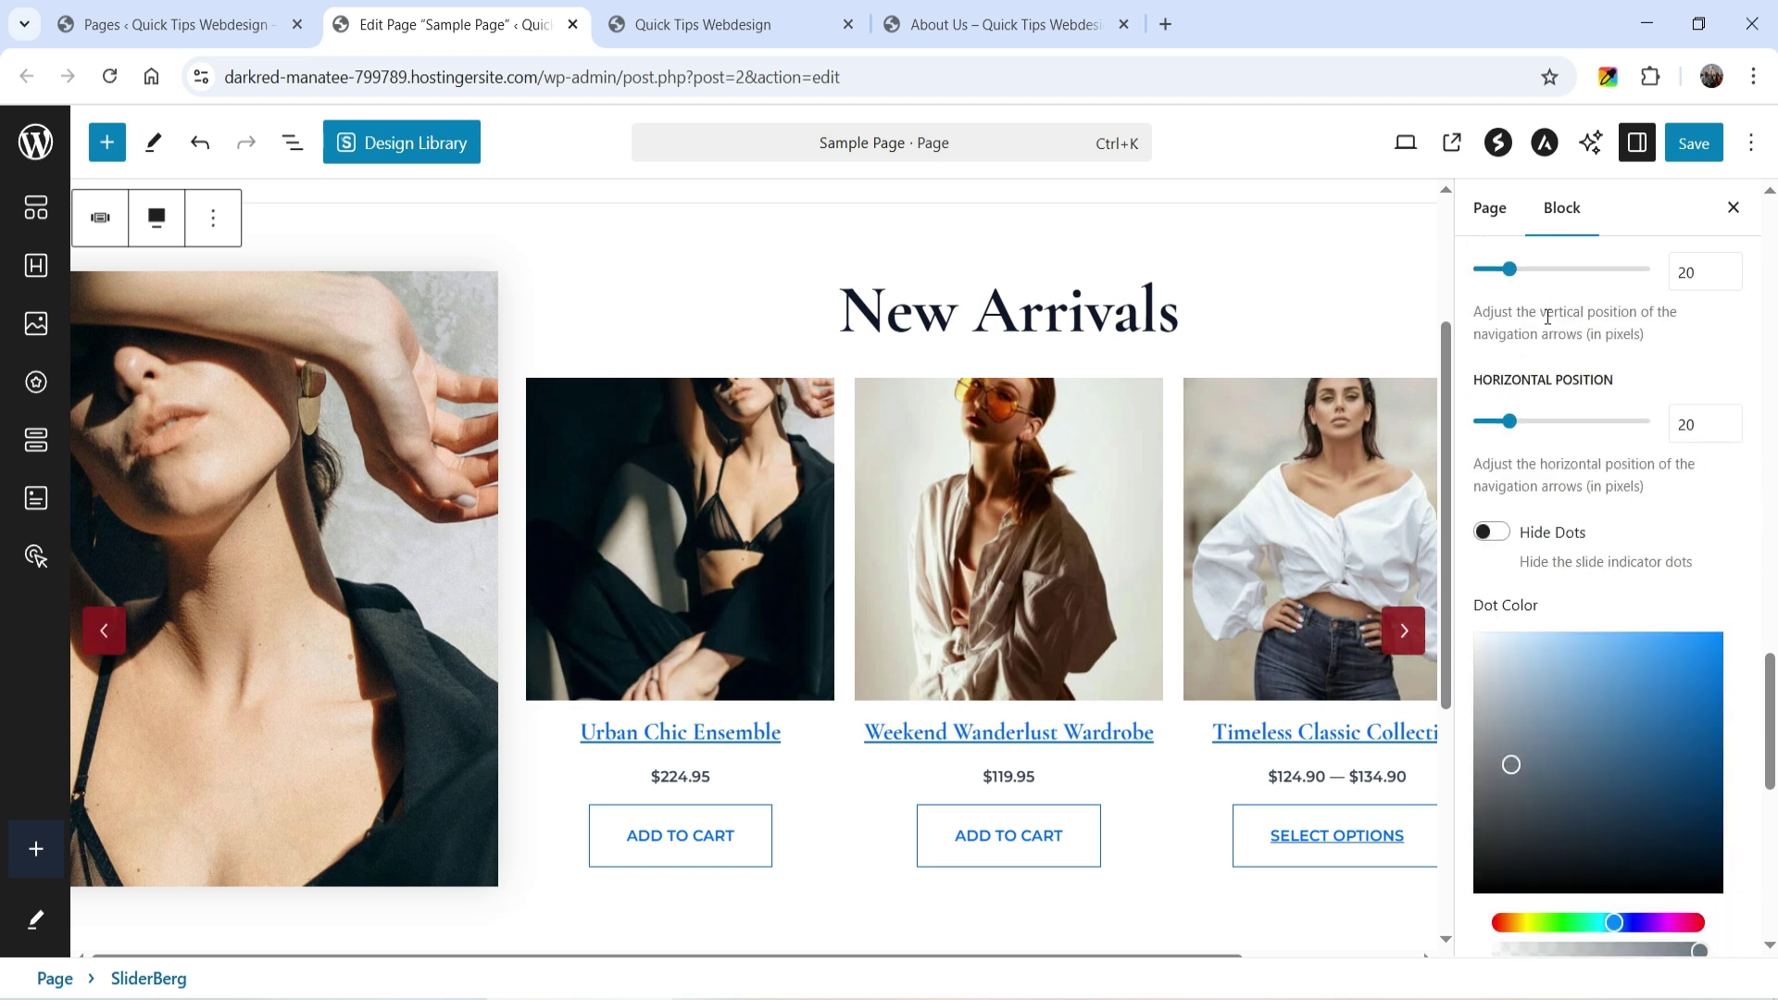
{"action": "mouse_move", "coordinate": [1519, 277]}
{"action": "left_mouse_down"}
{"action": "mouse_move", "coordinate": [1545, 277]}
{"action": "mouse_move", "coordinate": [1525, 280]}
{"action": "left_mouse_up"}
{"action": "scroll", "coordinate": [1674, 387], "scroll_direction": "down", "scroll_amount": 5}
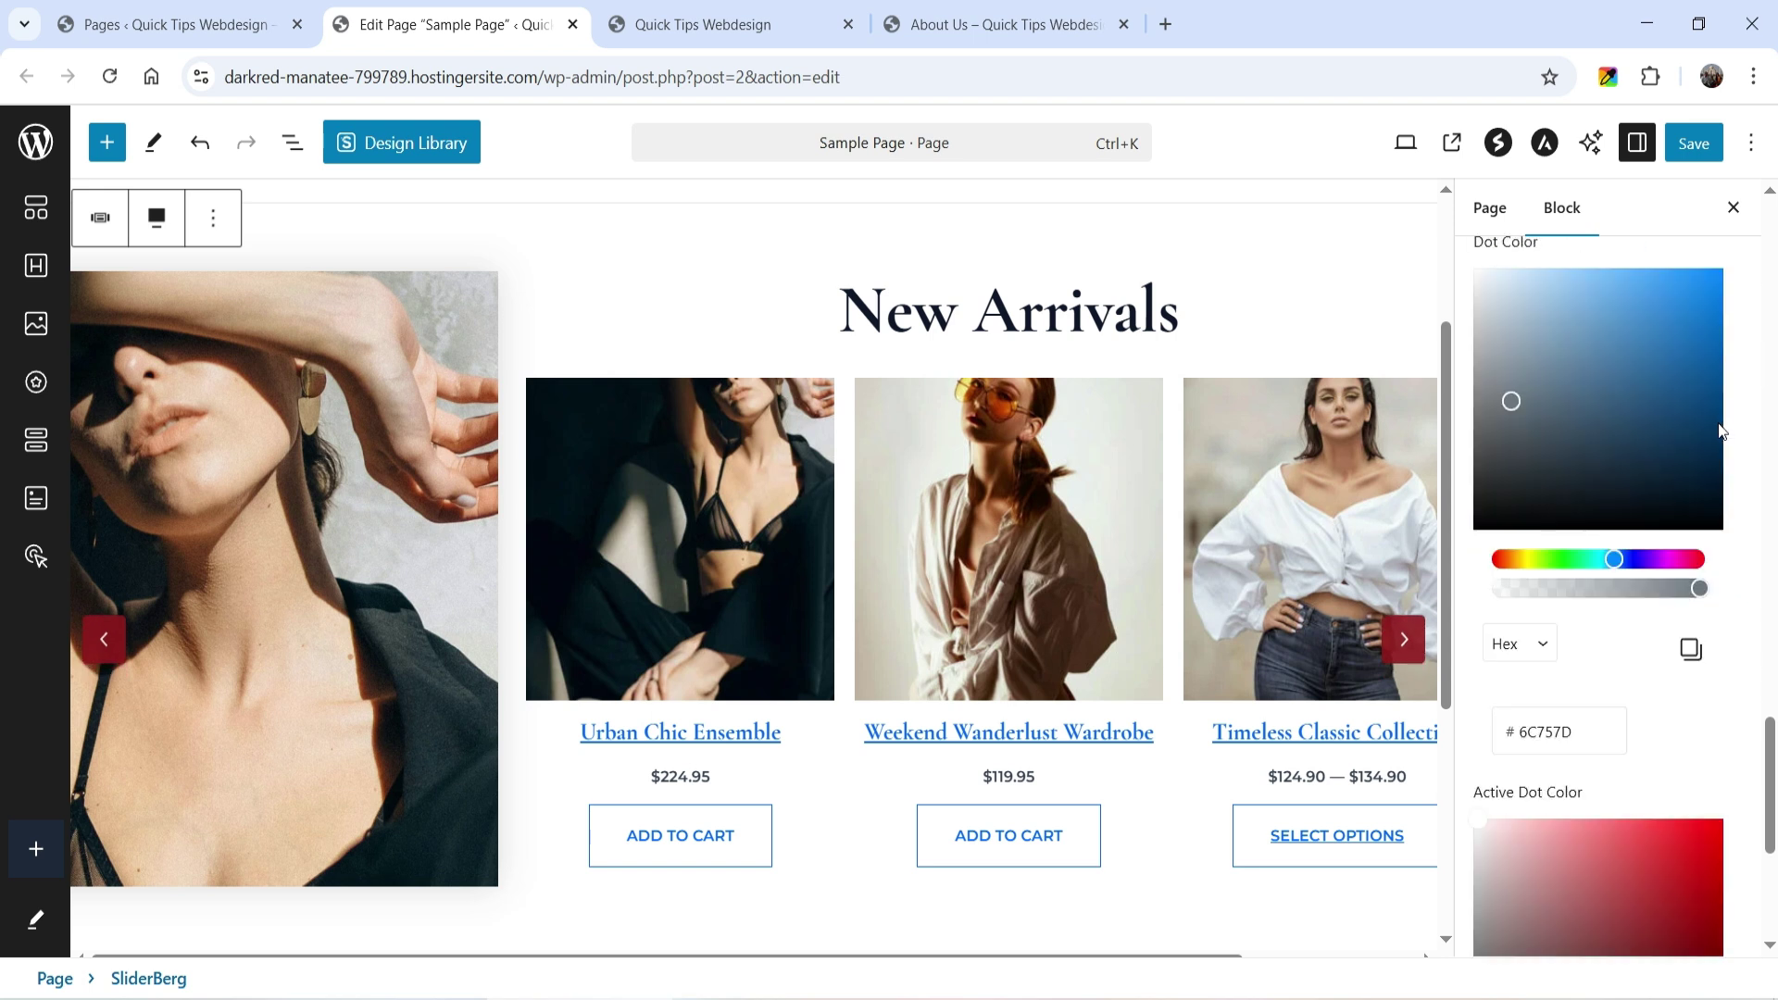
{"action": "scroll", "coordinate": [1491, 353], "scroll_direction": "up", "scroll_amount": 2}
{"action": "scroll", "coordinate": [830, 804], "scroll_direction": "down", "scroll_amount": 2}
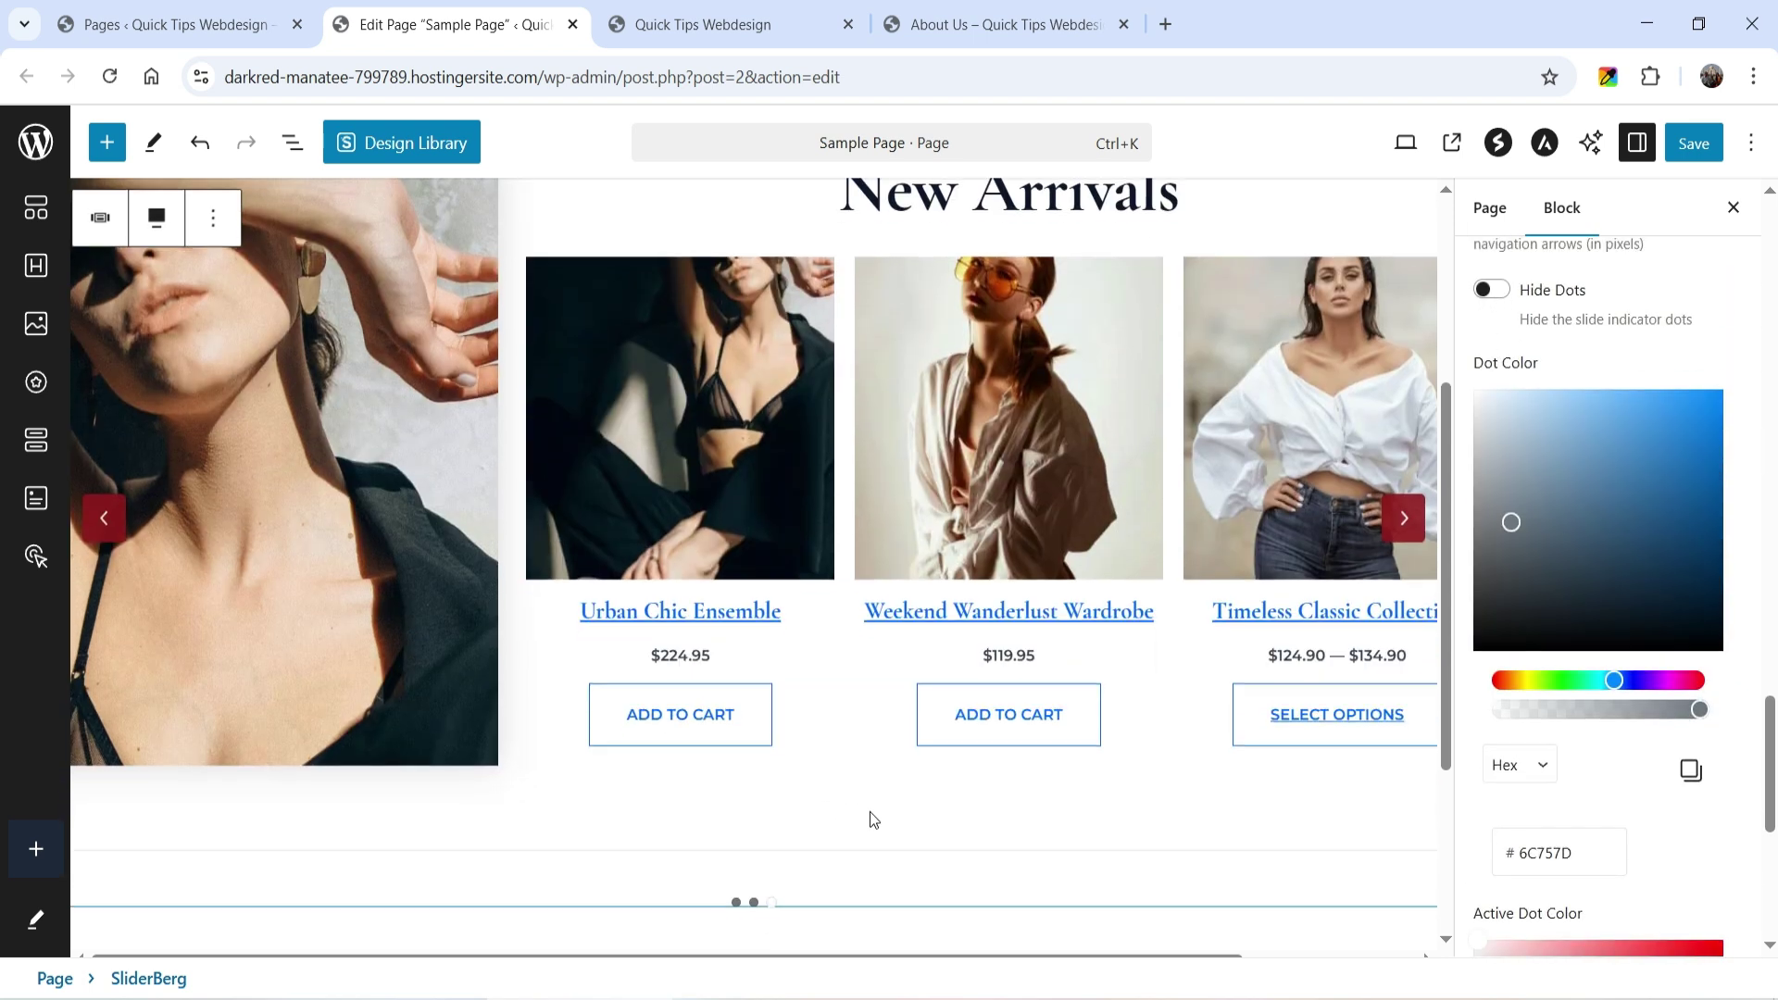
Step: Keep dots visible, with Dot Color dark blue #194772 and Active Dot Color red #8E1818
{"action": "left_click", "coordinate": [1485, 291]}
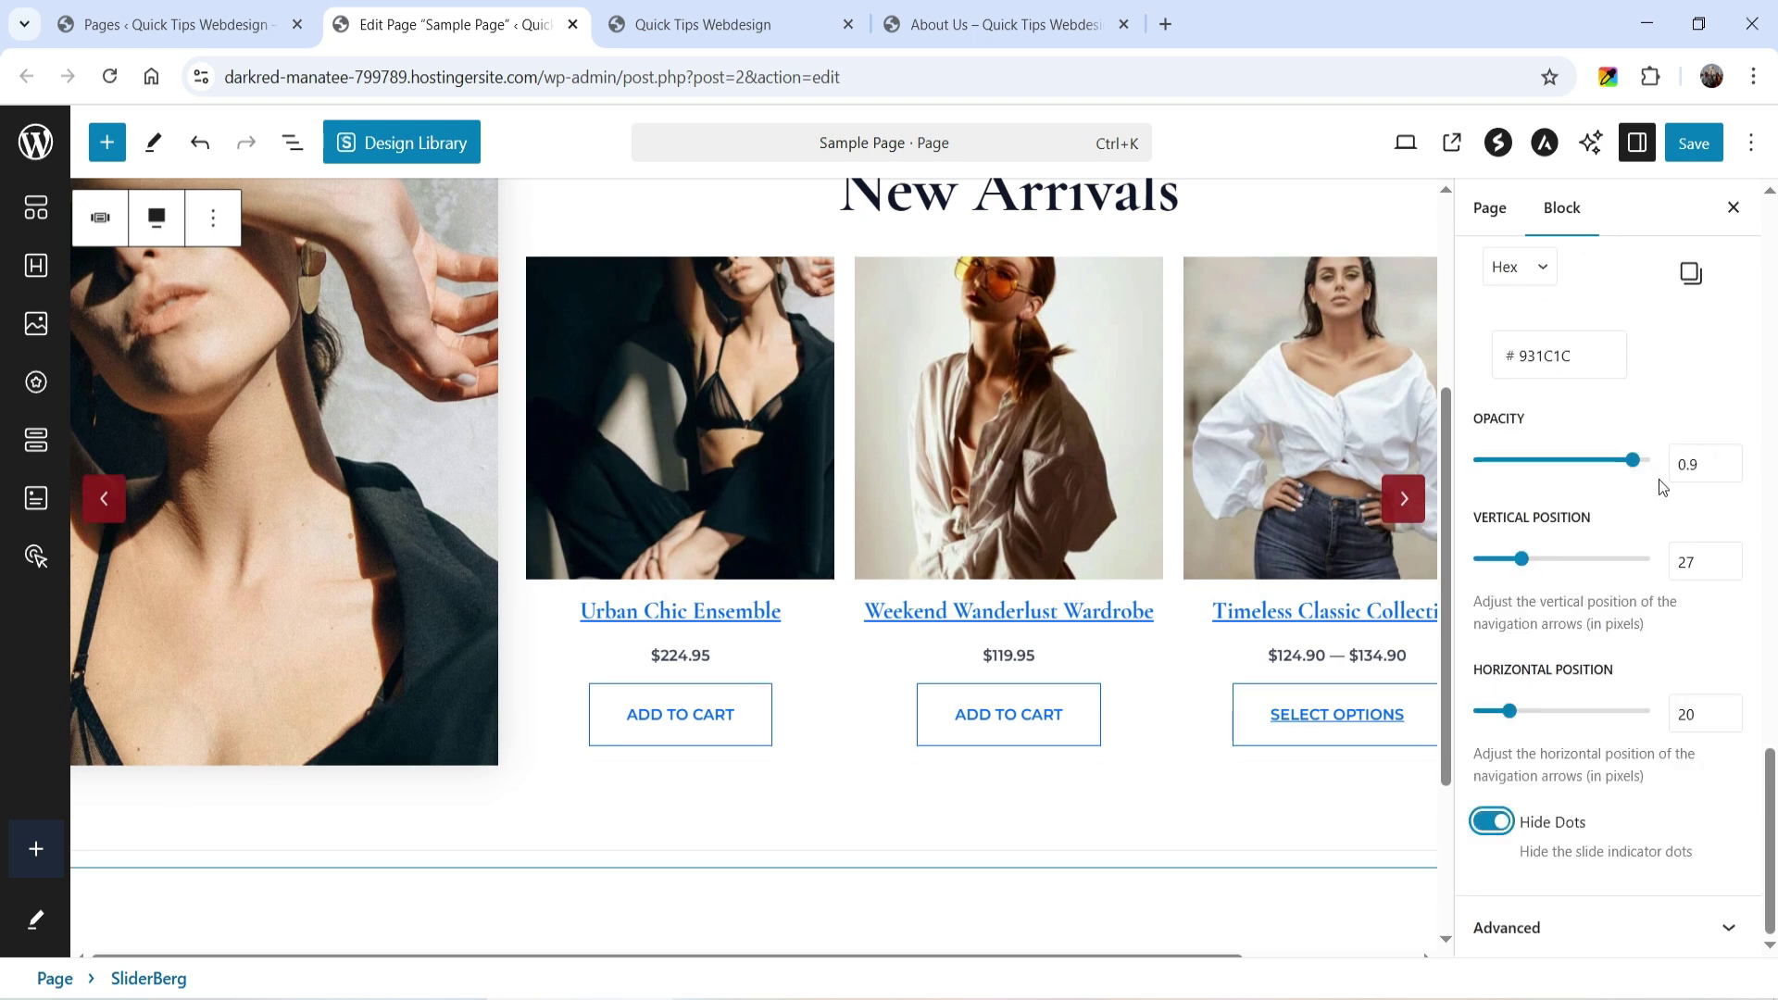
{"action": "left_click", "coordinate": [1491, 821]}
{"action": "scroll", "coordinate": [1631, 620], "scroll_direction": "down", "scroll_amount": 6}
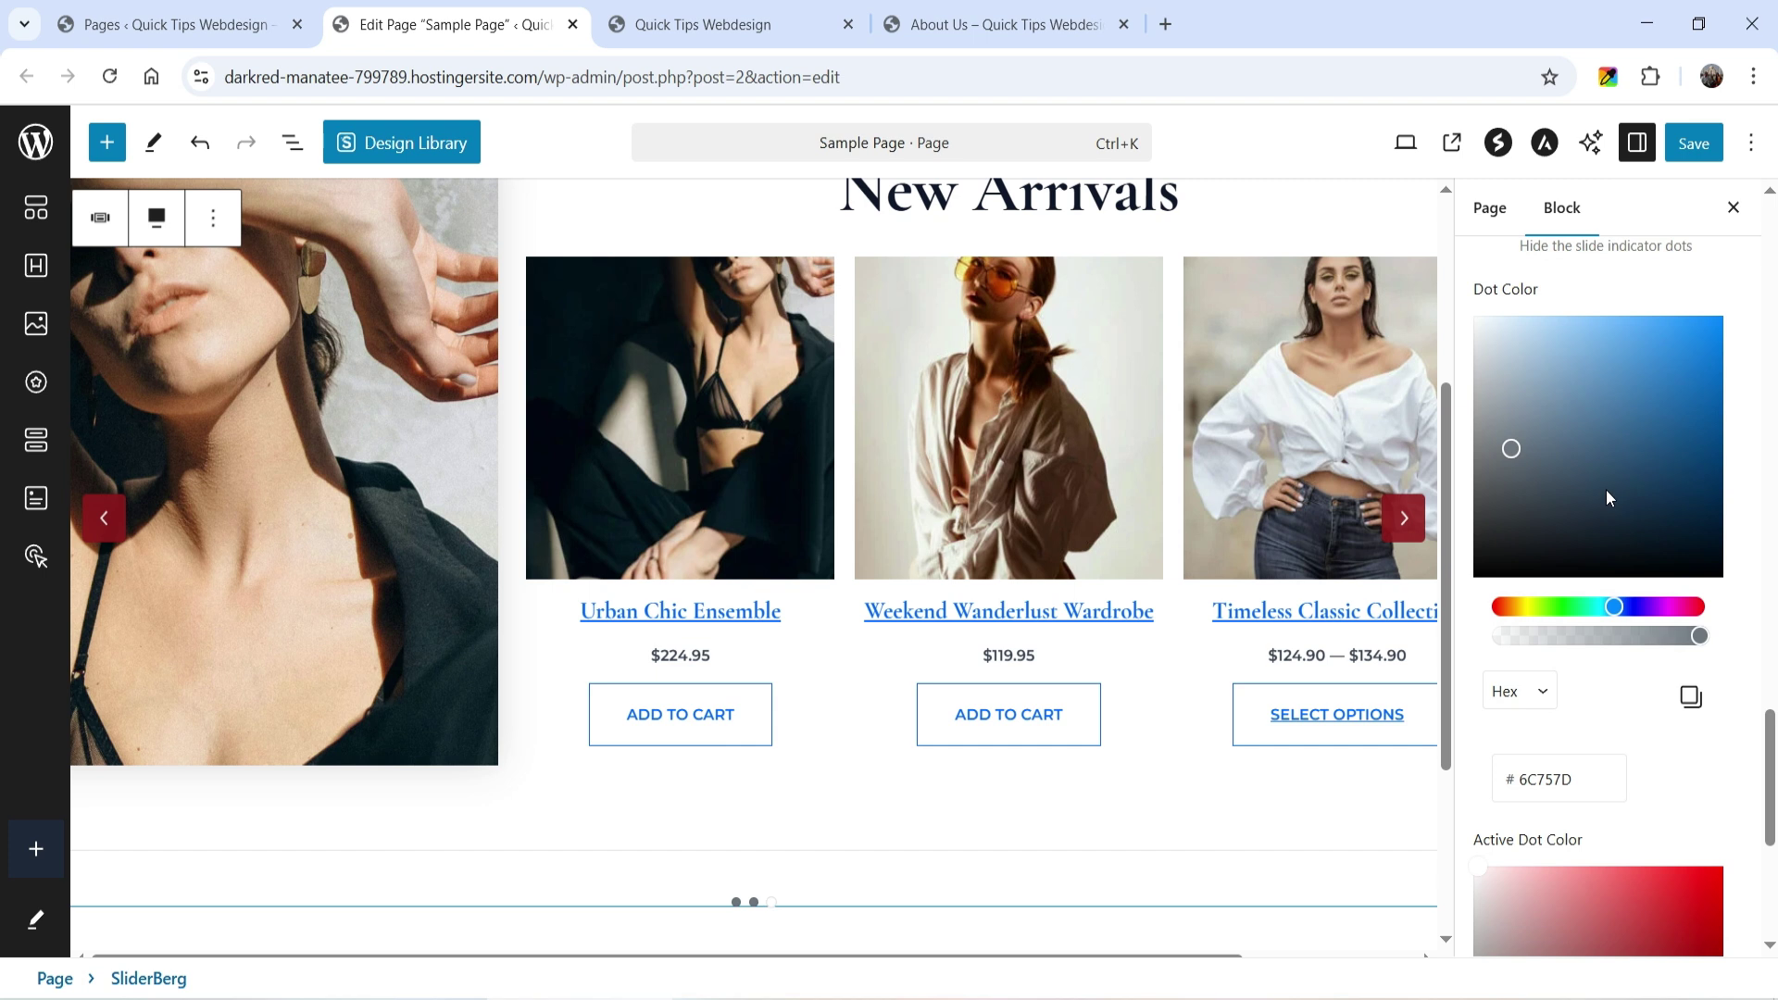
{"action": "left_click", "coordinate": [1661, 451]}
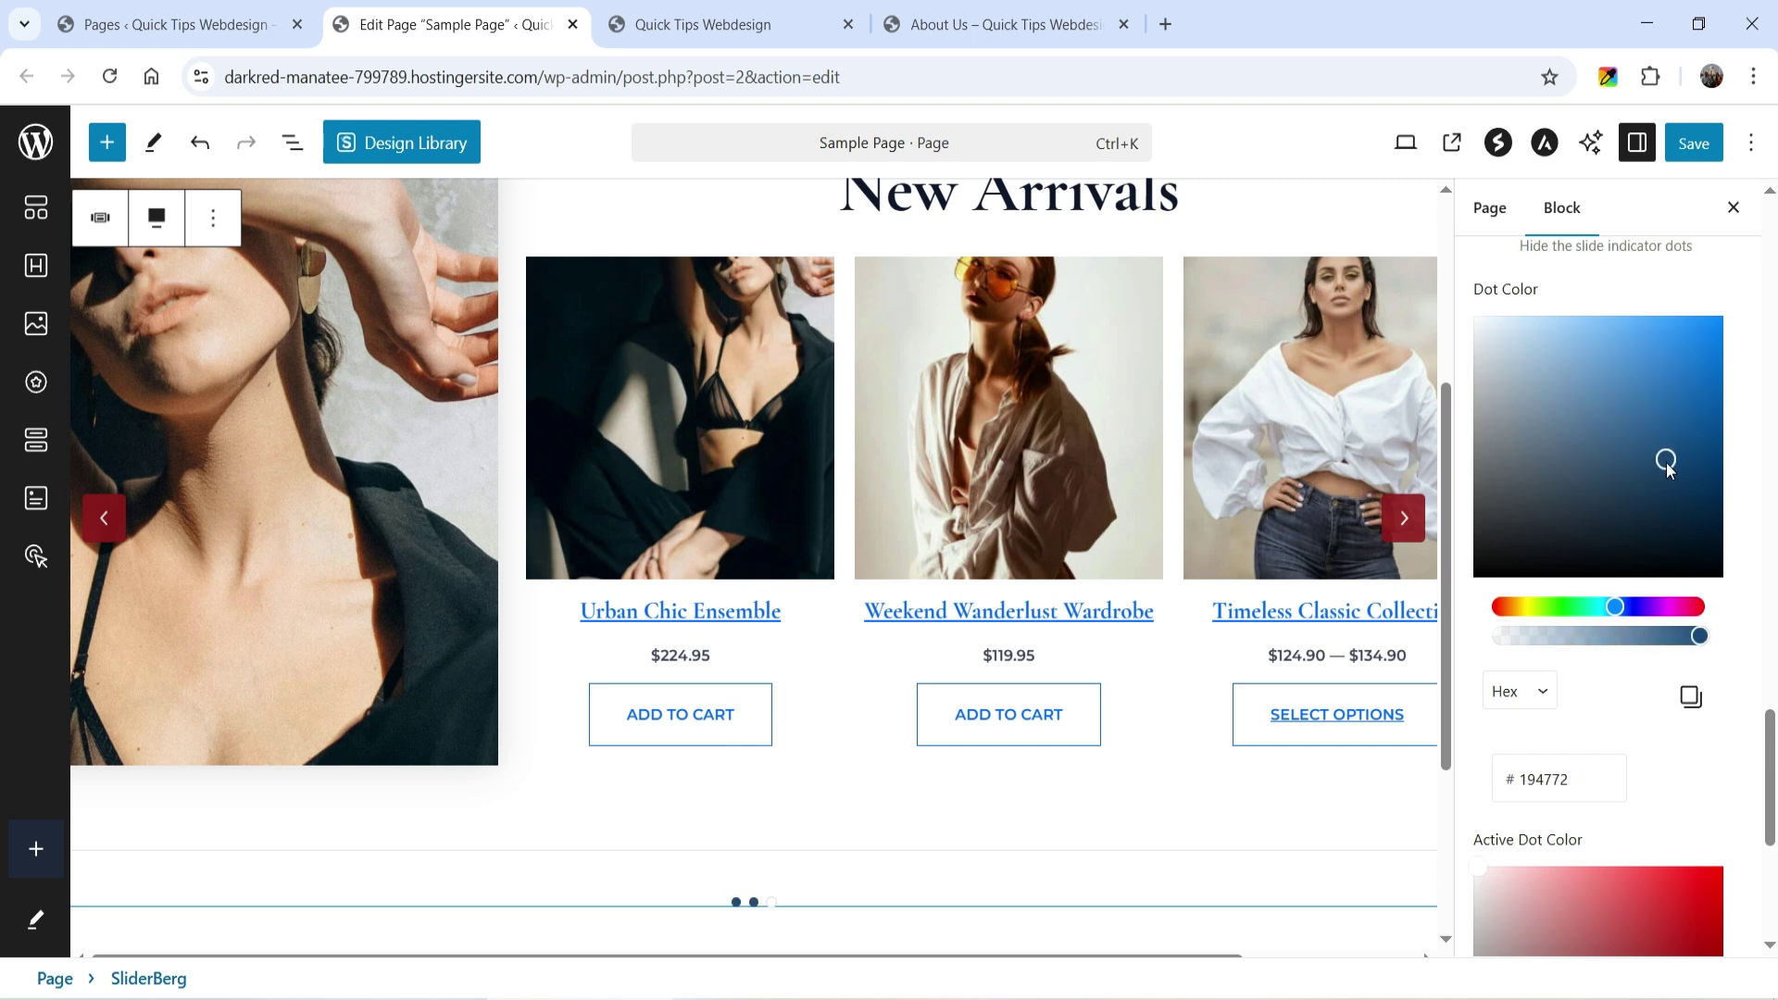
{"action": "scroll", "coordinate": [1676, 621], "scroll_direction": "down", "scroll_amount": 3}
{"action": "left_click", "coordinate": [1678, 738]}
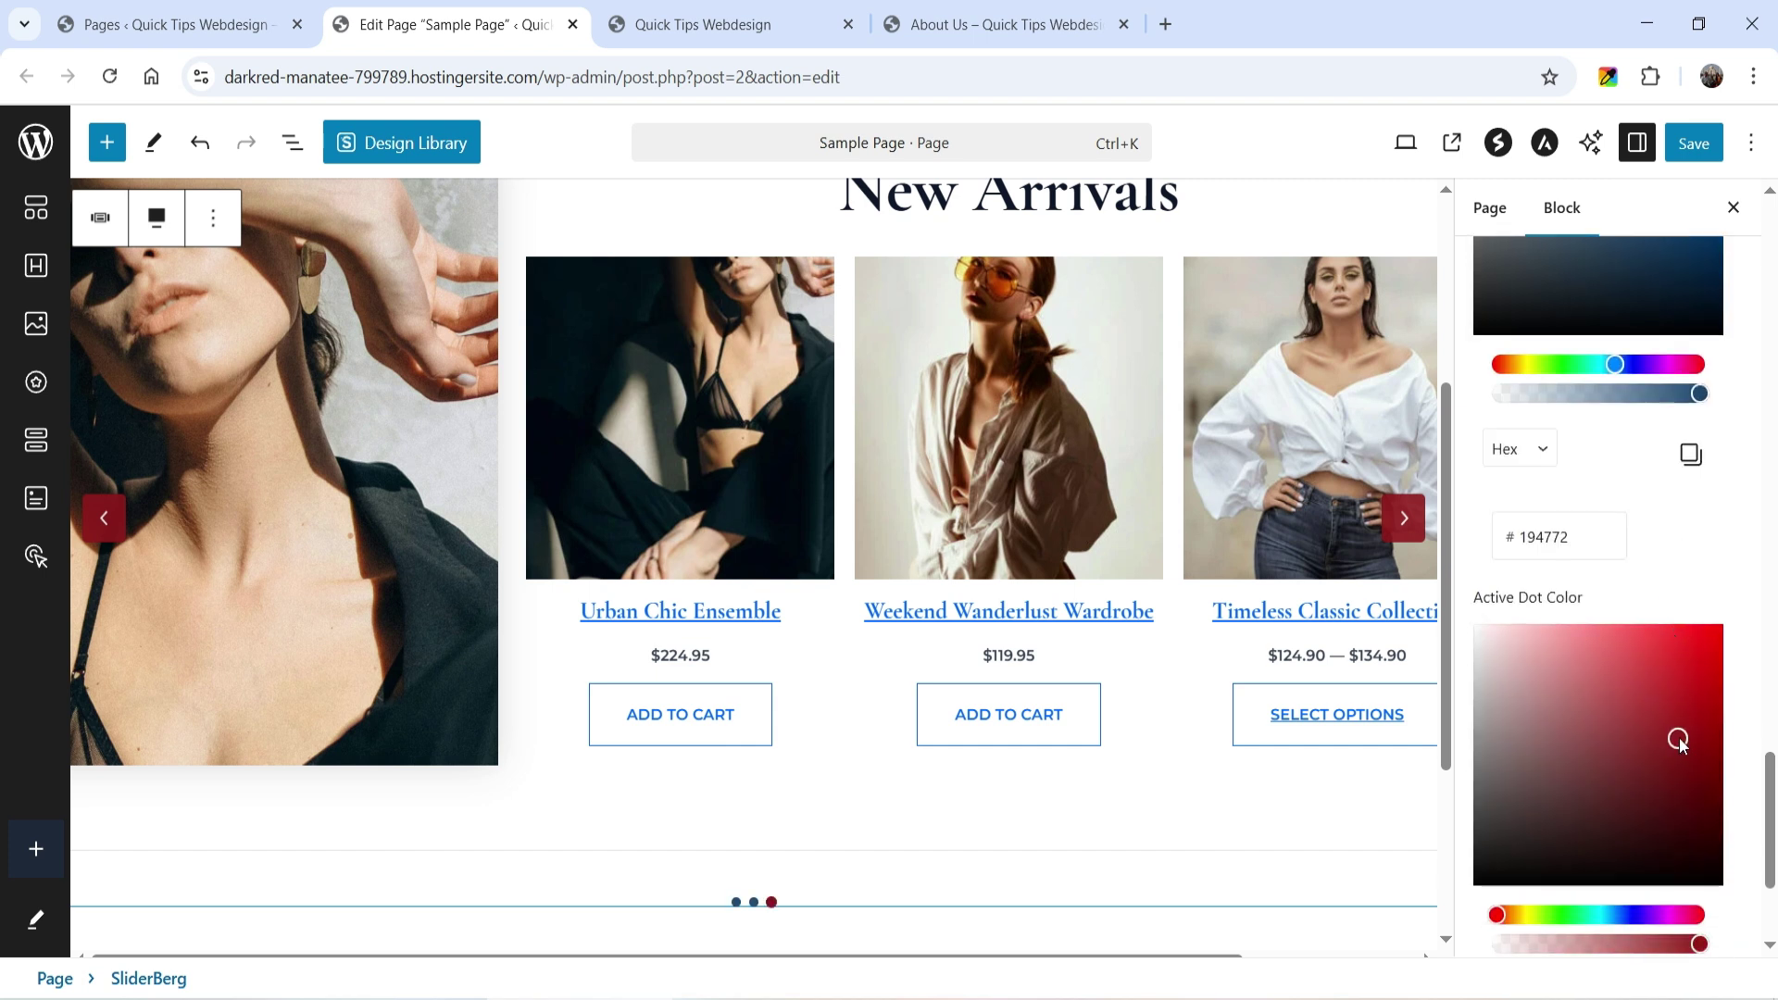
Step: Expand the slider block's Advanced settings
{"action": "scroll", "coordinate": [1724, 560], "scroll_direction": "down", "scroll_amount": 3}
{"action": "left_click", "coordinate": [1581, 937]}
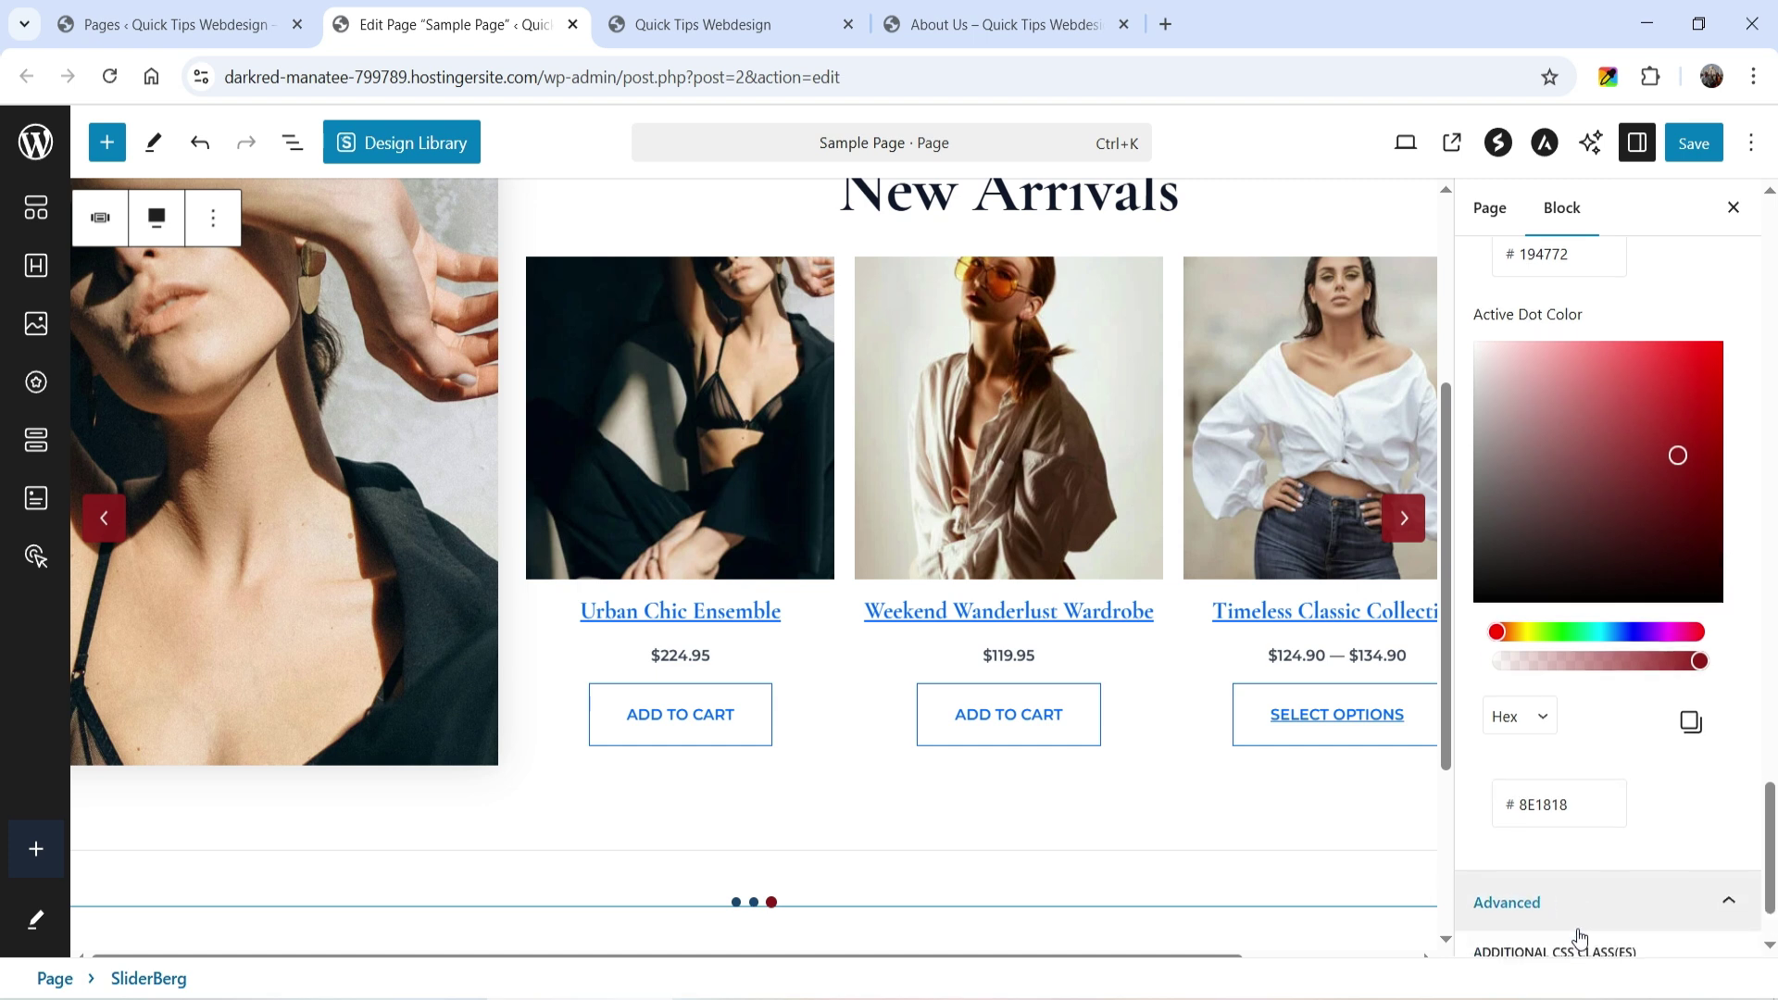
{"action": "scroll", "coordinate": [1599, 912], "scroll_direction": "up", "scroll_amount": 15}
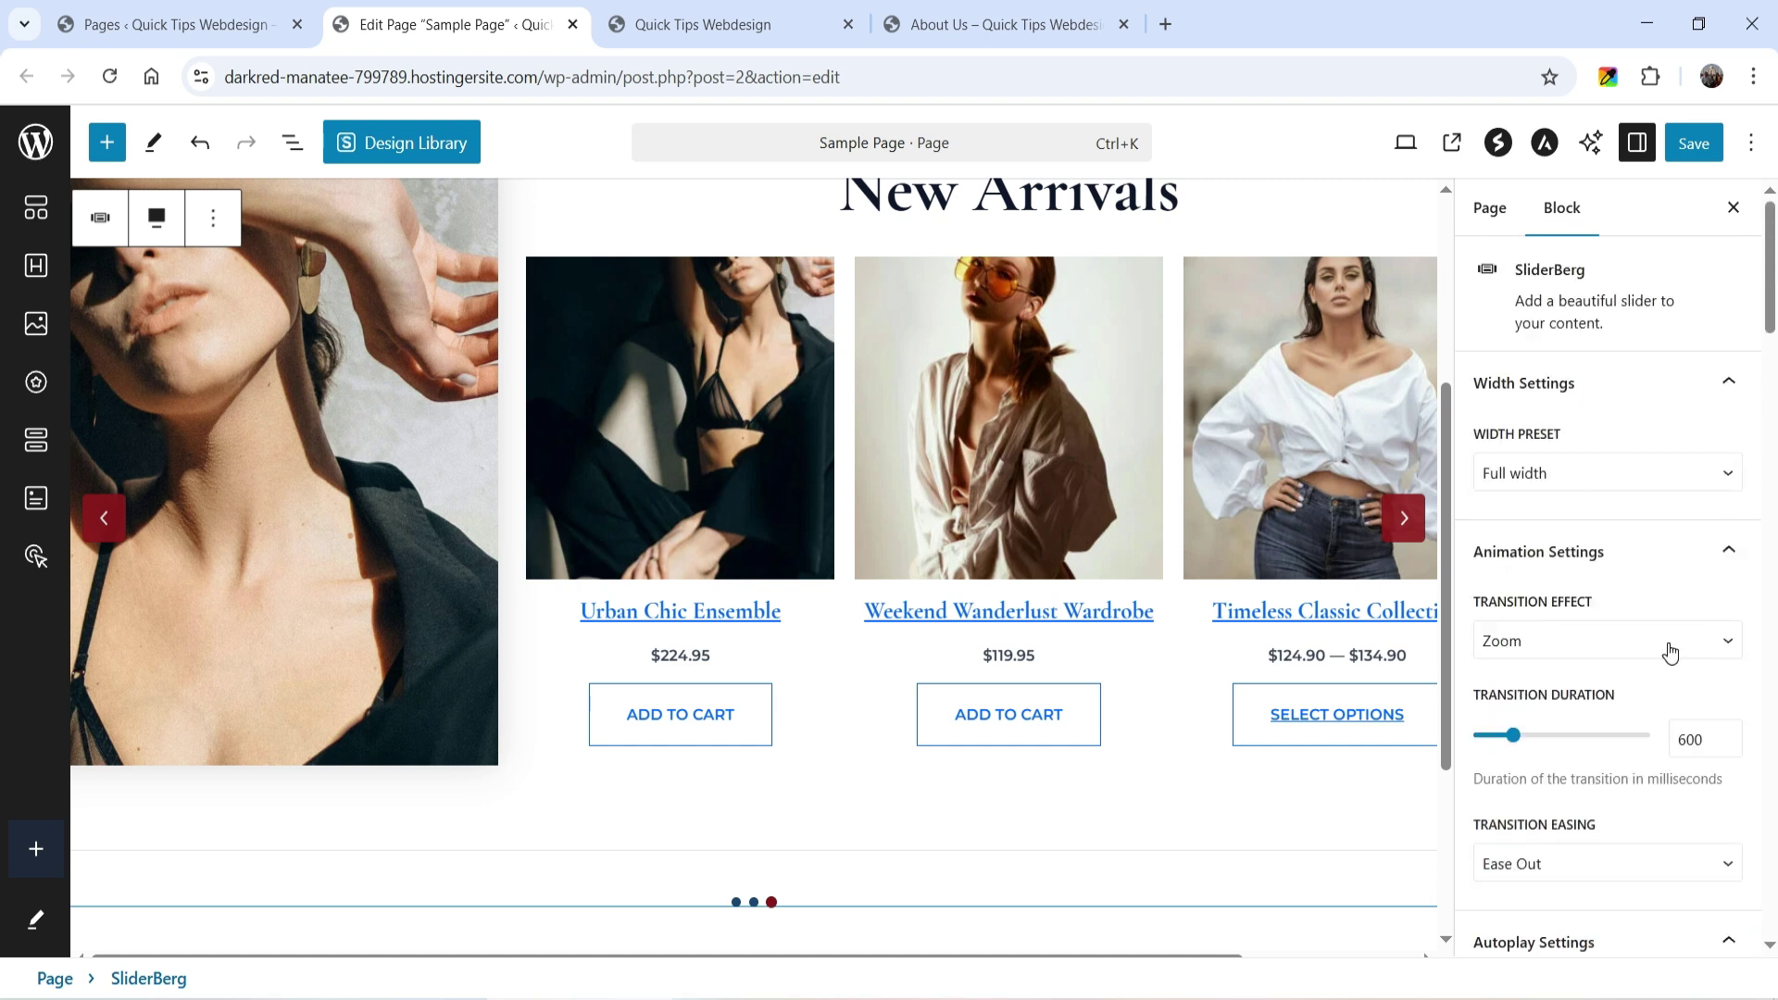
{"action": "left_click", "coordinate": [1693, 143]}
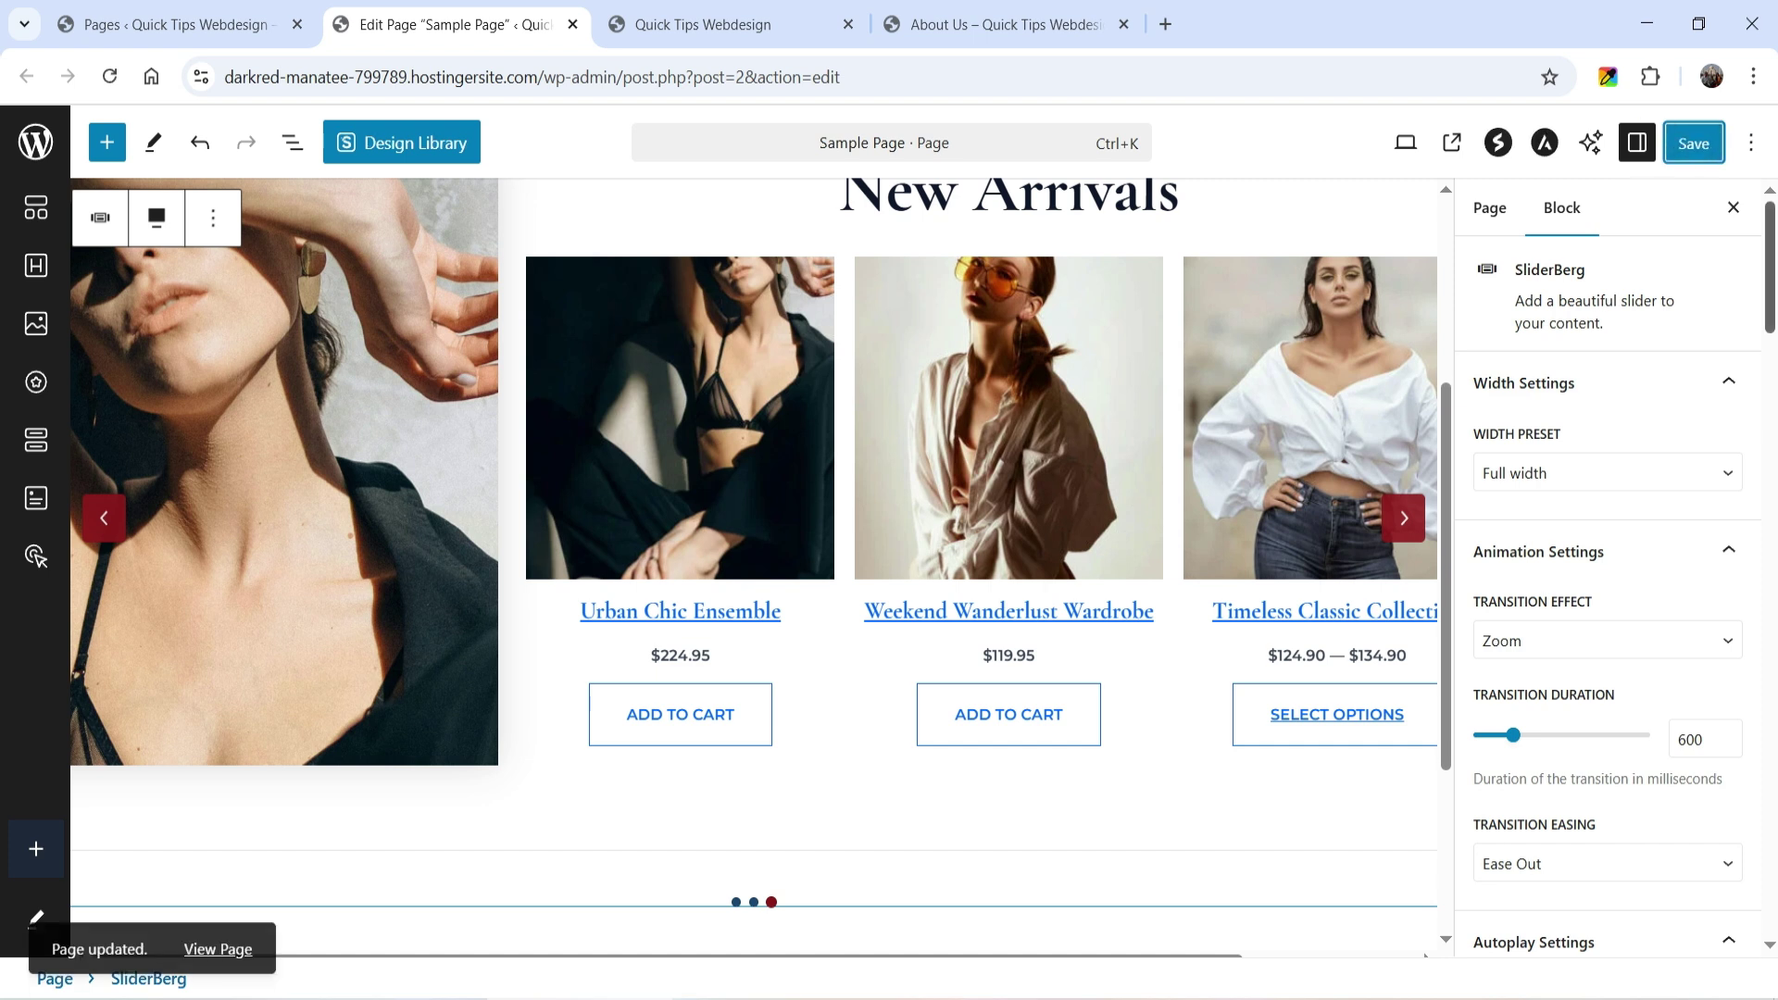
{"action": "right_click", "coordinate": [231, 953]}
{"action": "left_click", "coordinate": [361, 645]}
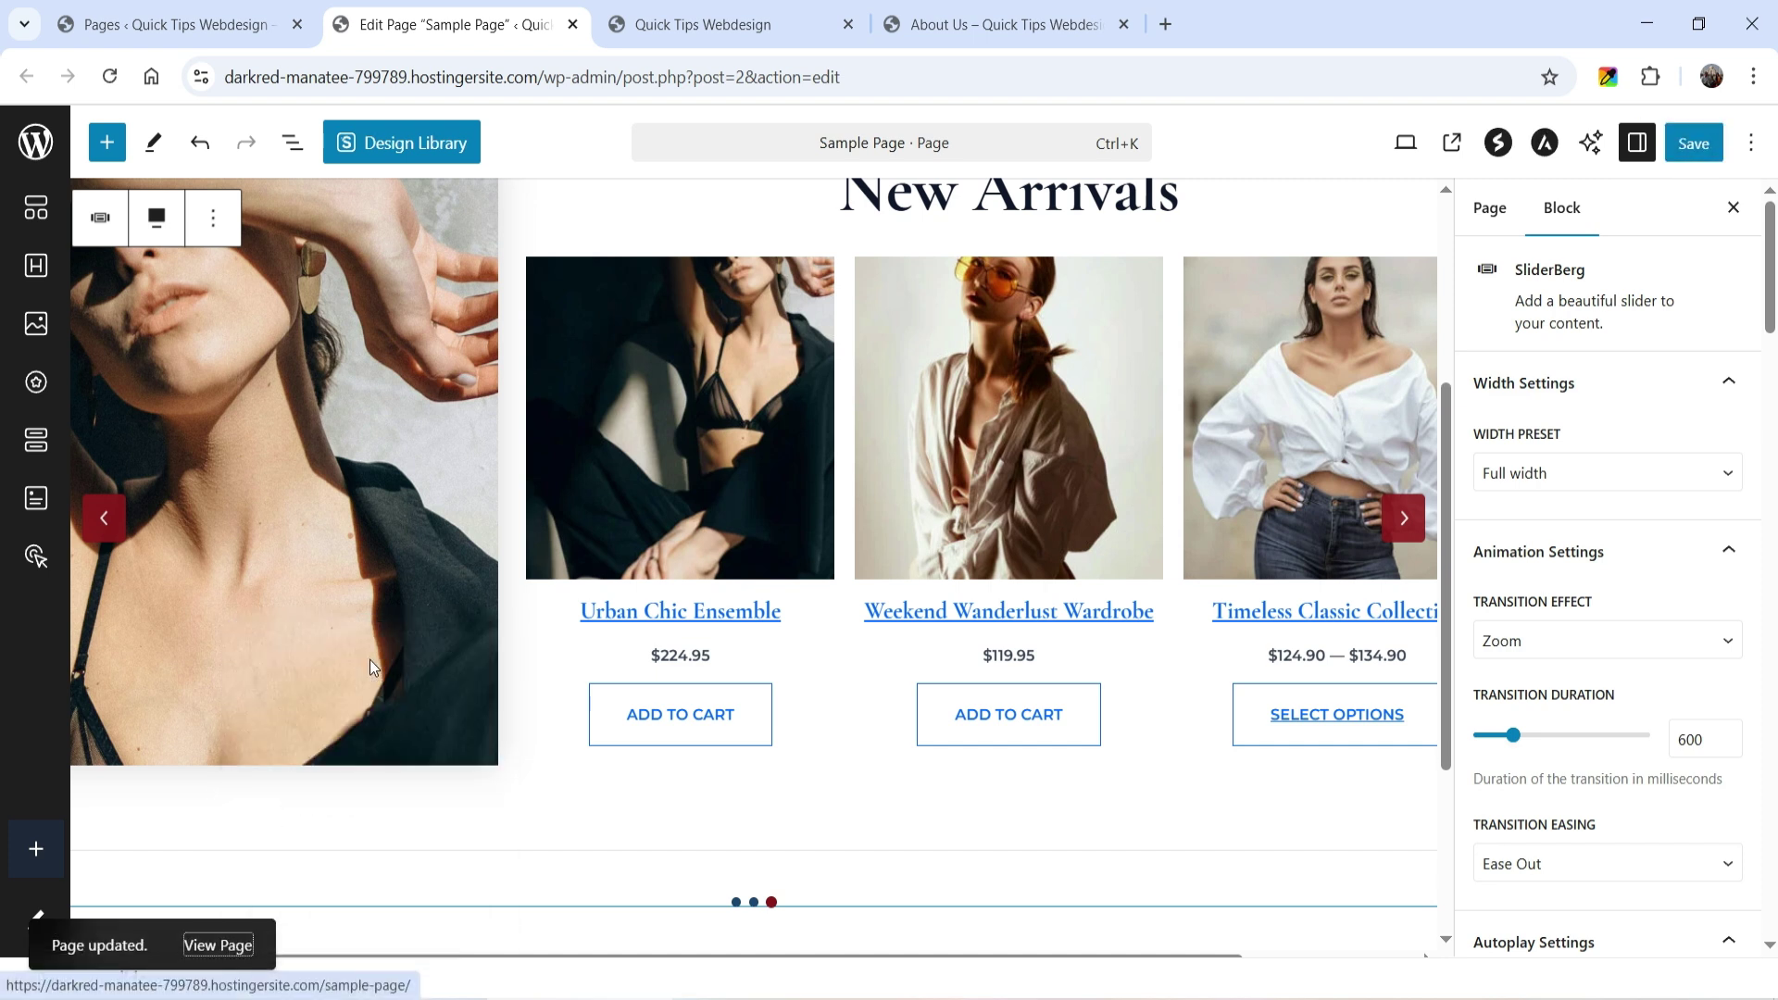
{"action": "key", "text": "ctrl+Tab"}
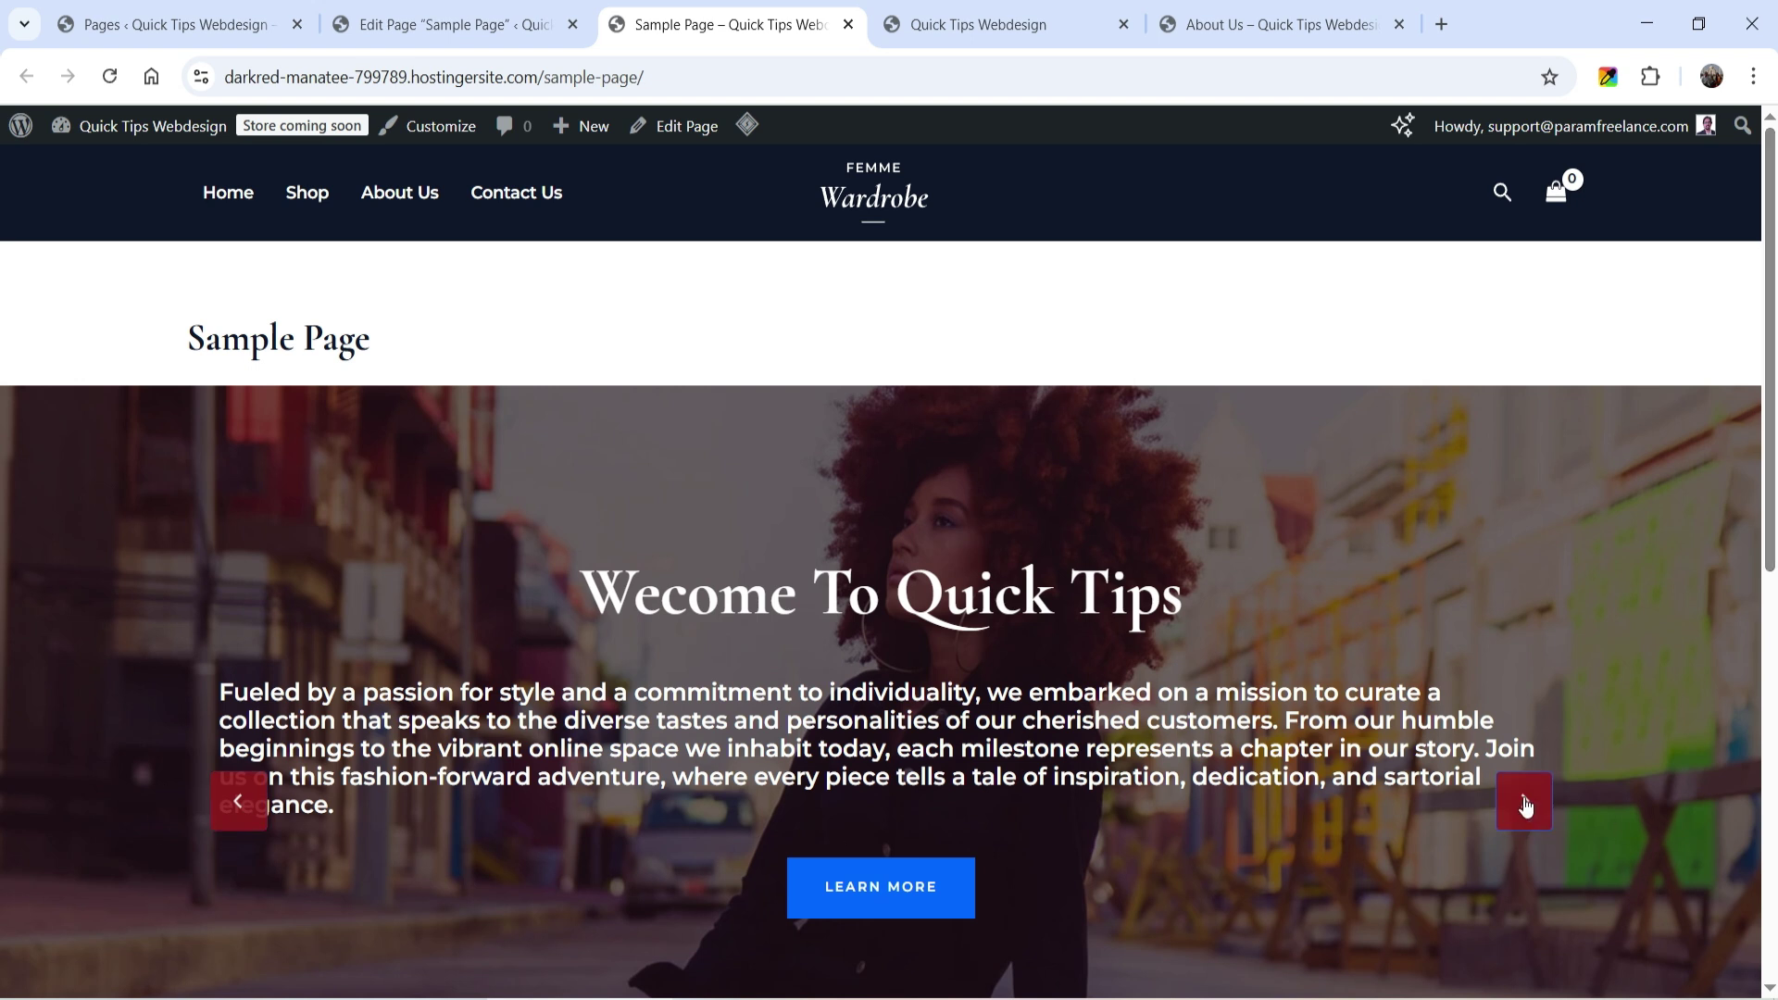
{"action": "left_click", "coordinate": [1525, 804]}
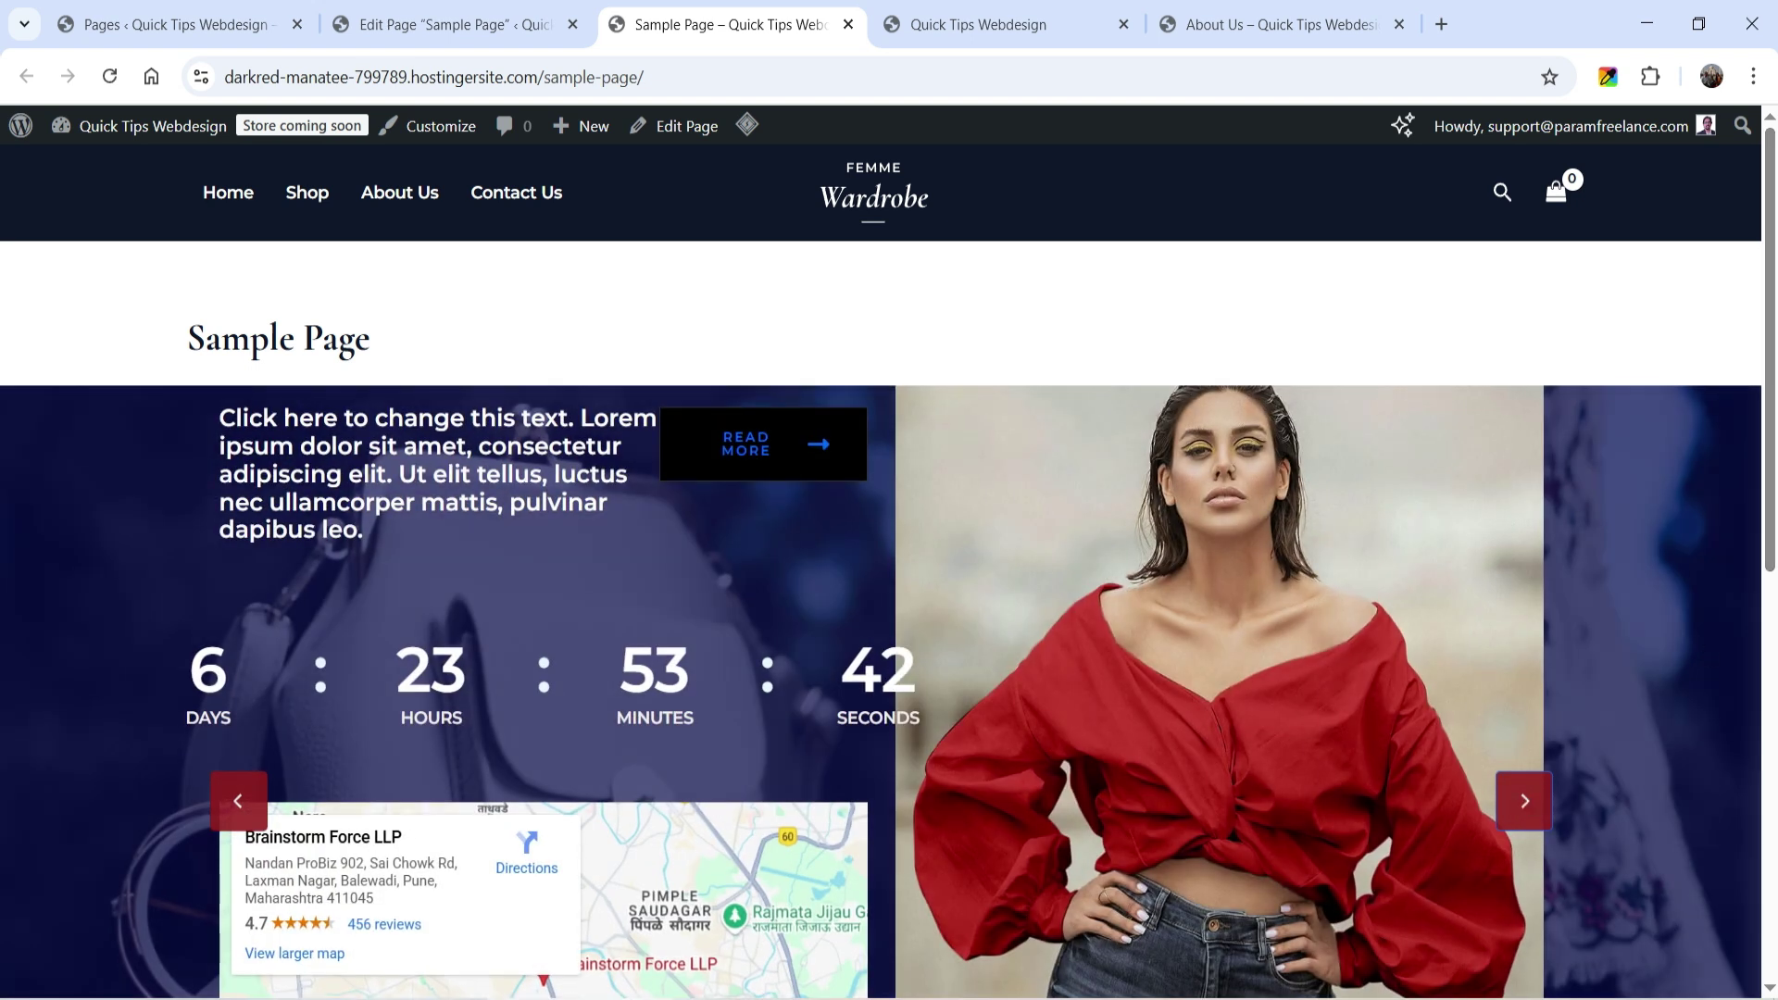
{"action": "scroll", "coordinate": [889, 629], "scroll_direction": "down", "scroll_amount": 1}
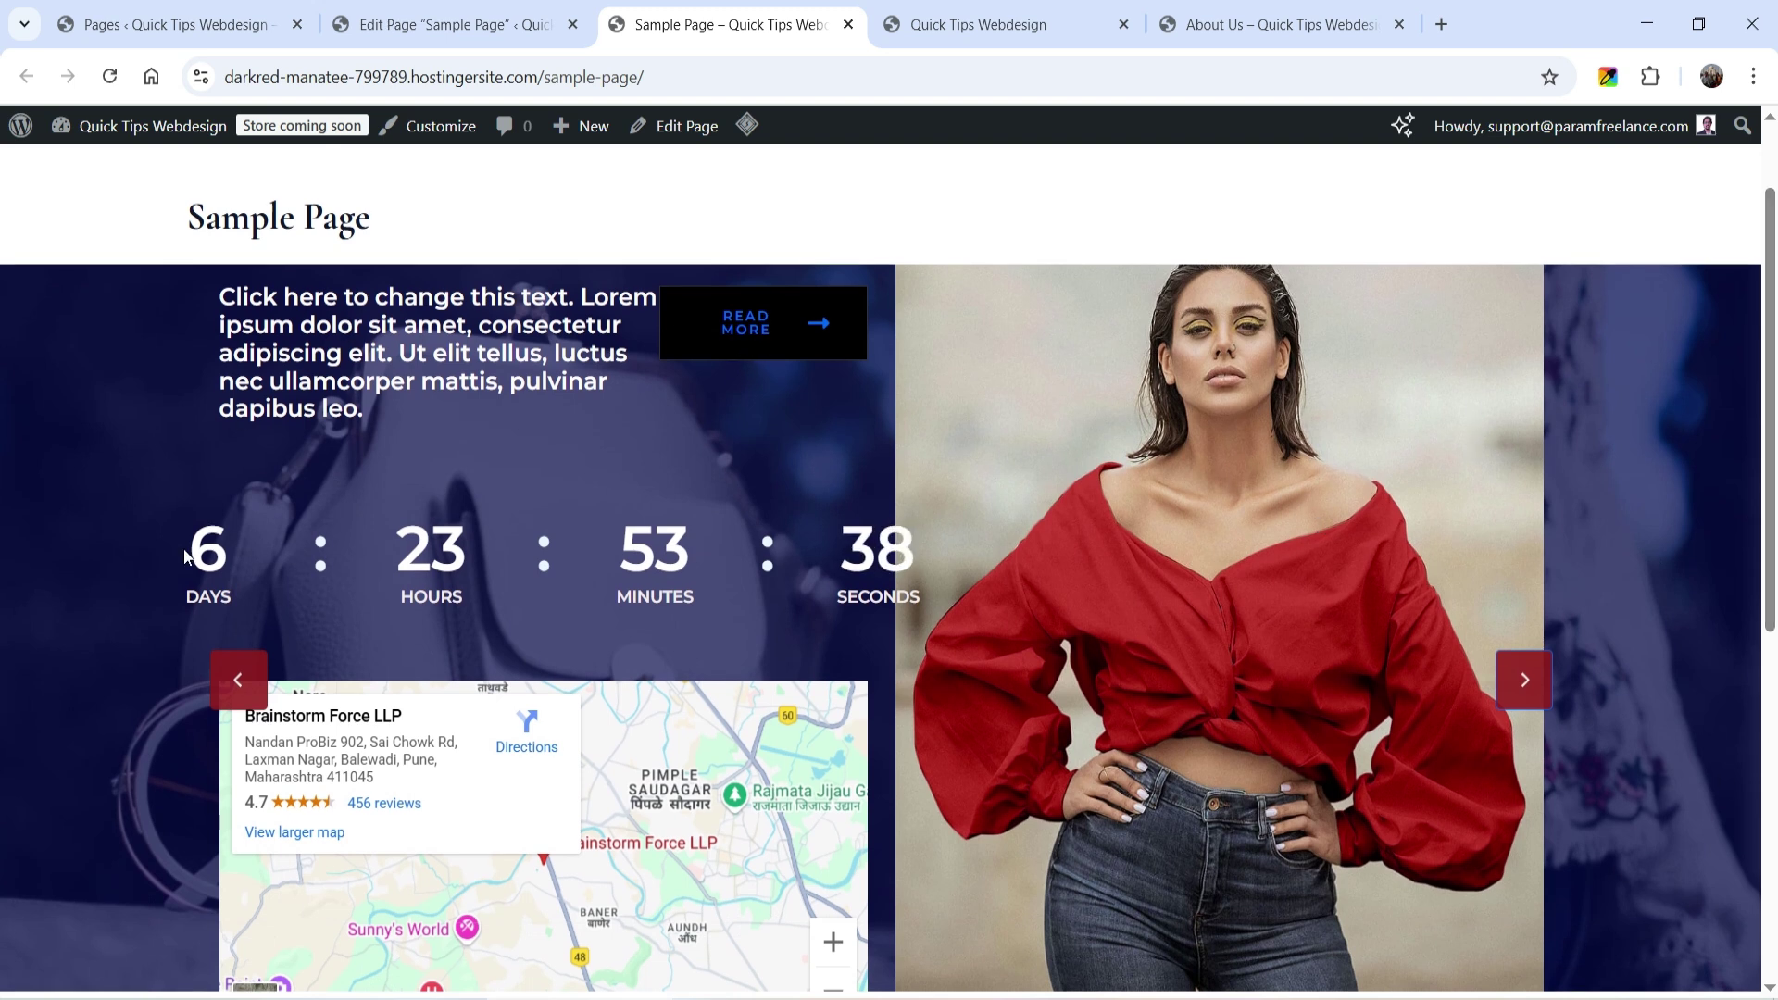
{"action": "scroll", "coordinate": [120, 498], "scroll_direction": "down", "scroll_amount": 3}
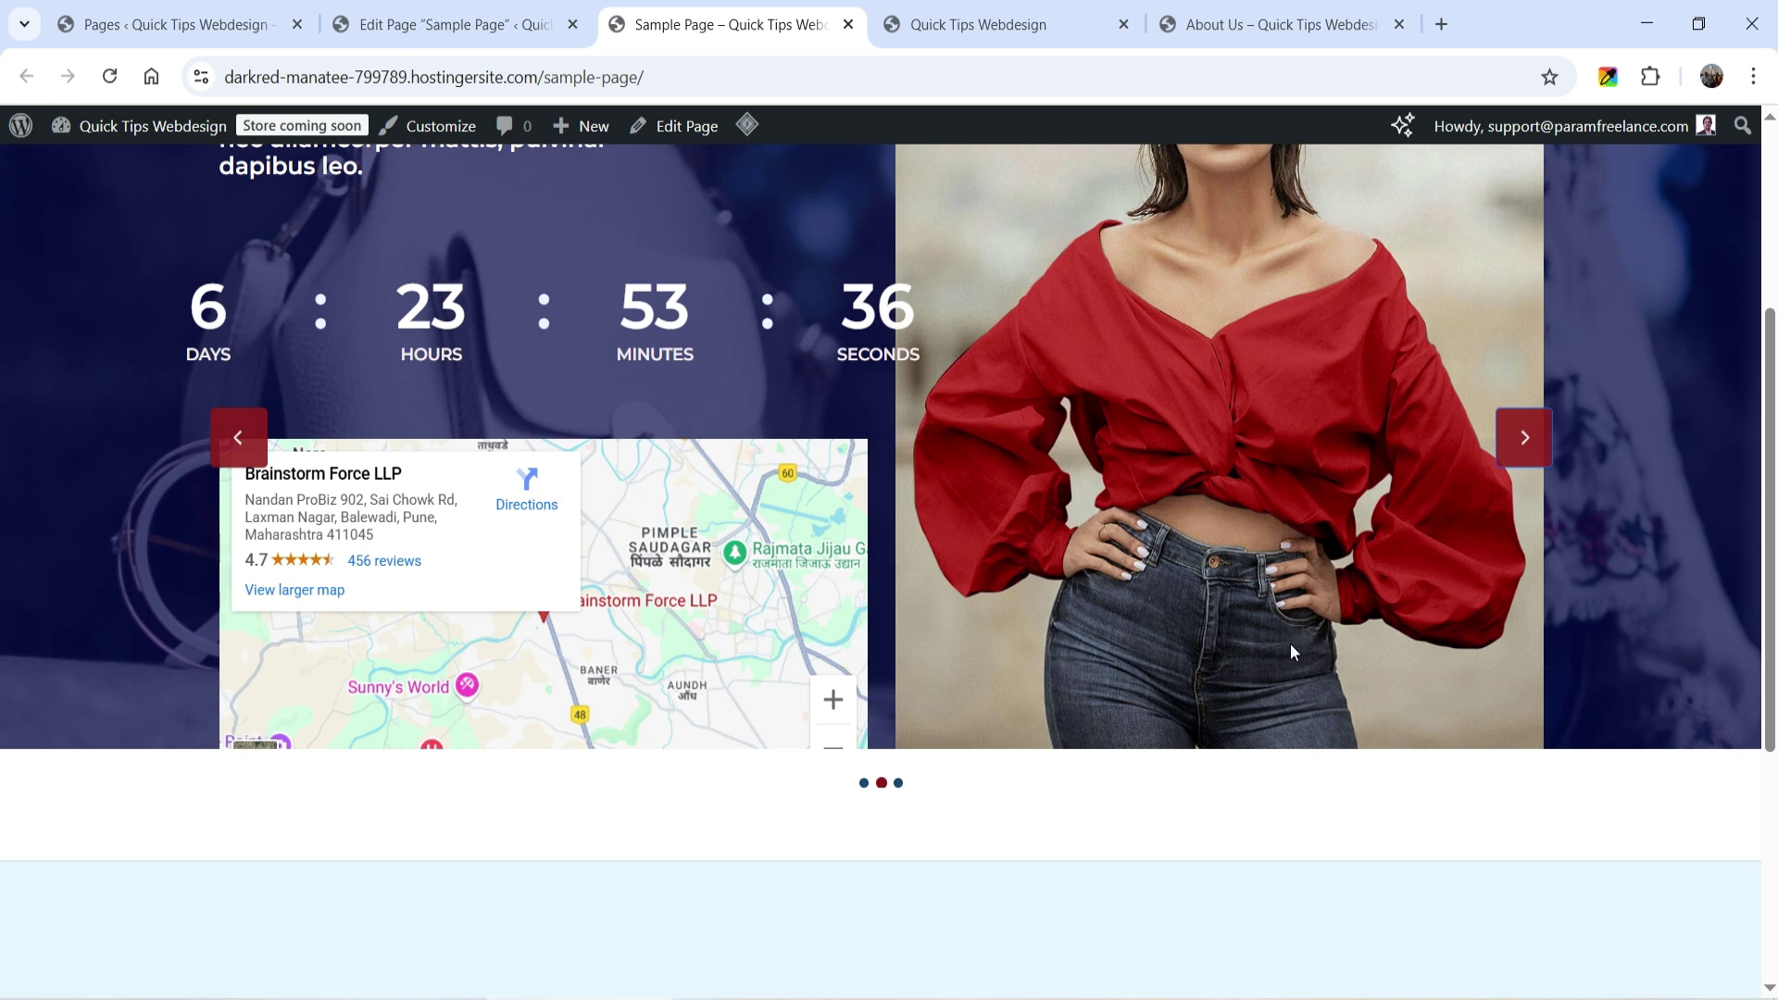
{"action": "scroll", "coordinate": [1343, 657], "scroll_direction": "up", "scroll_amount": 3}
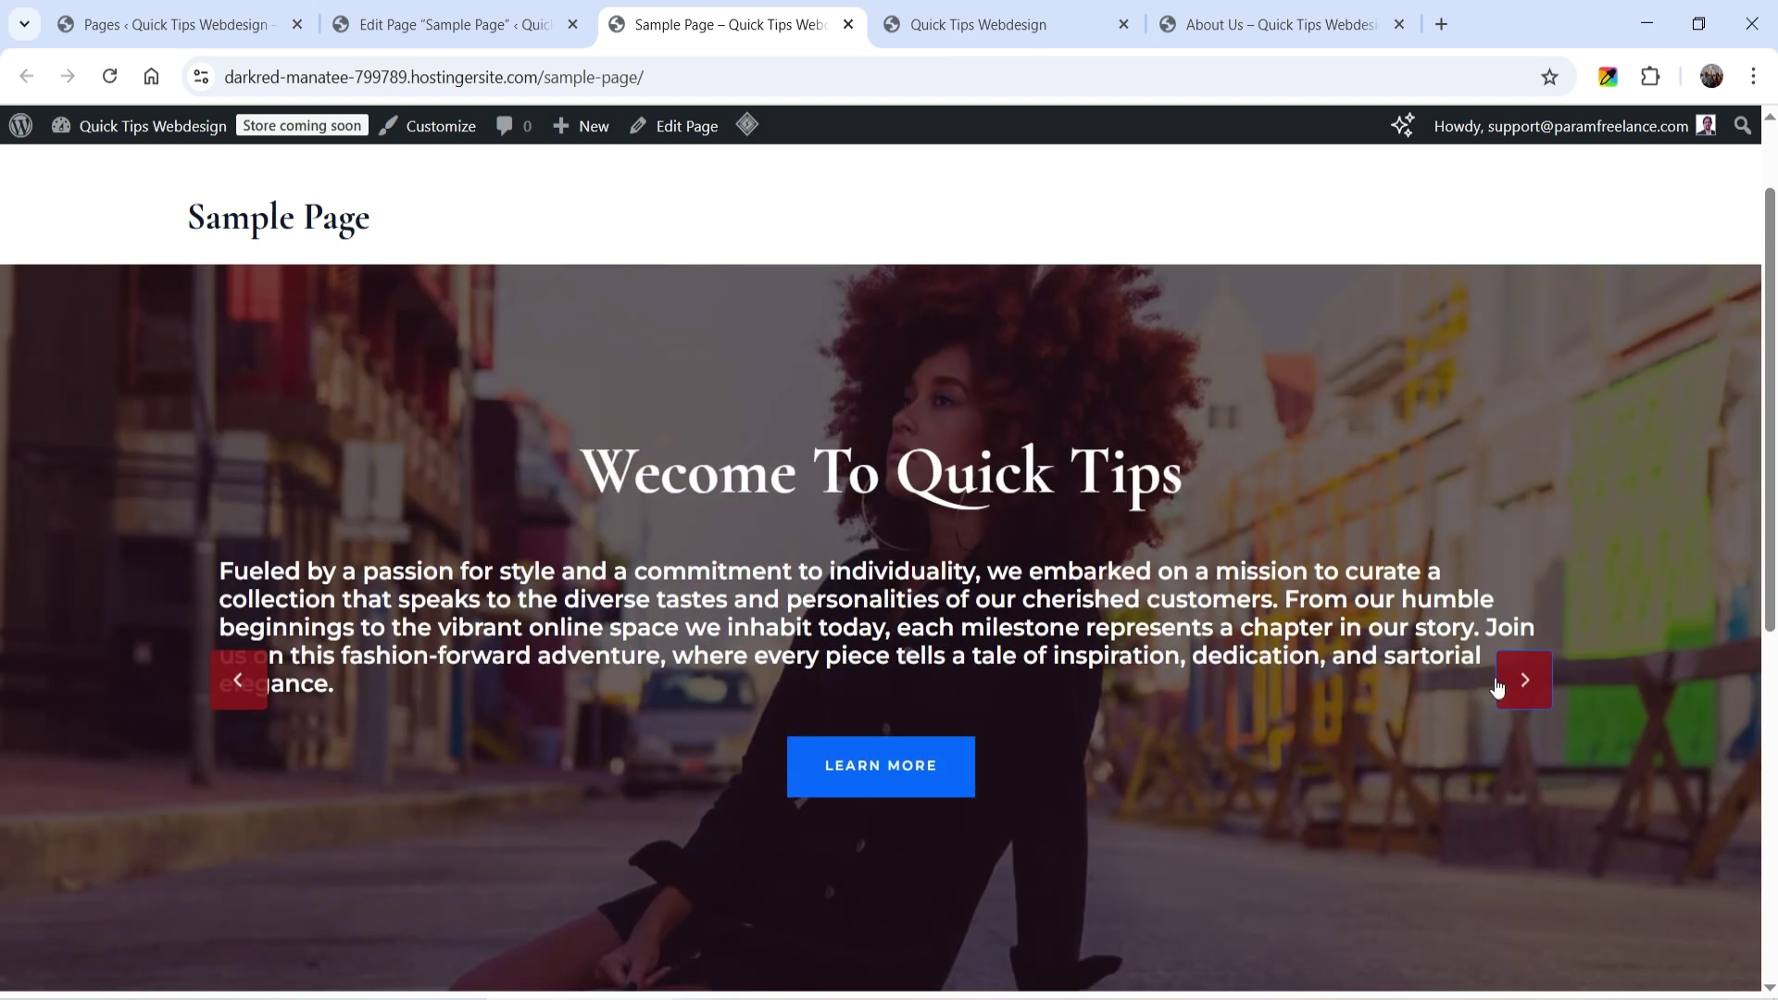
Step: Return to the page editor and show the Welcome To Quick Tips slide
{"action": "left_click", "coordinate": [453, 24]}
{"action": "scroll", "coordinate": [1666, 550], "scroll_direction": "down", "scroll_amount": 3}
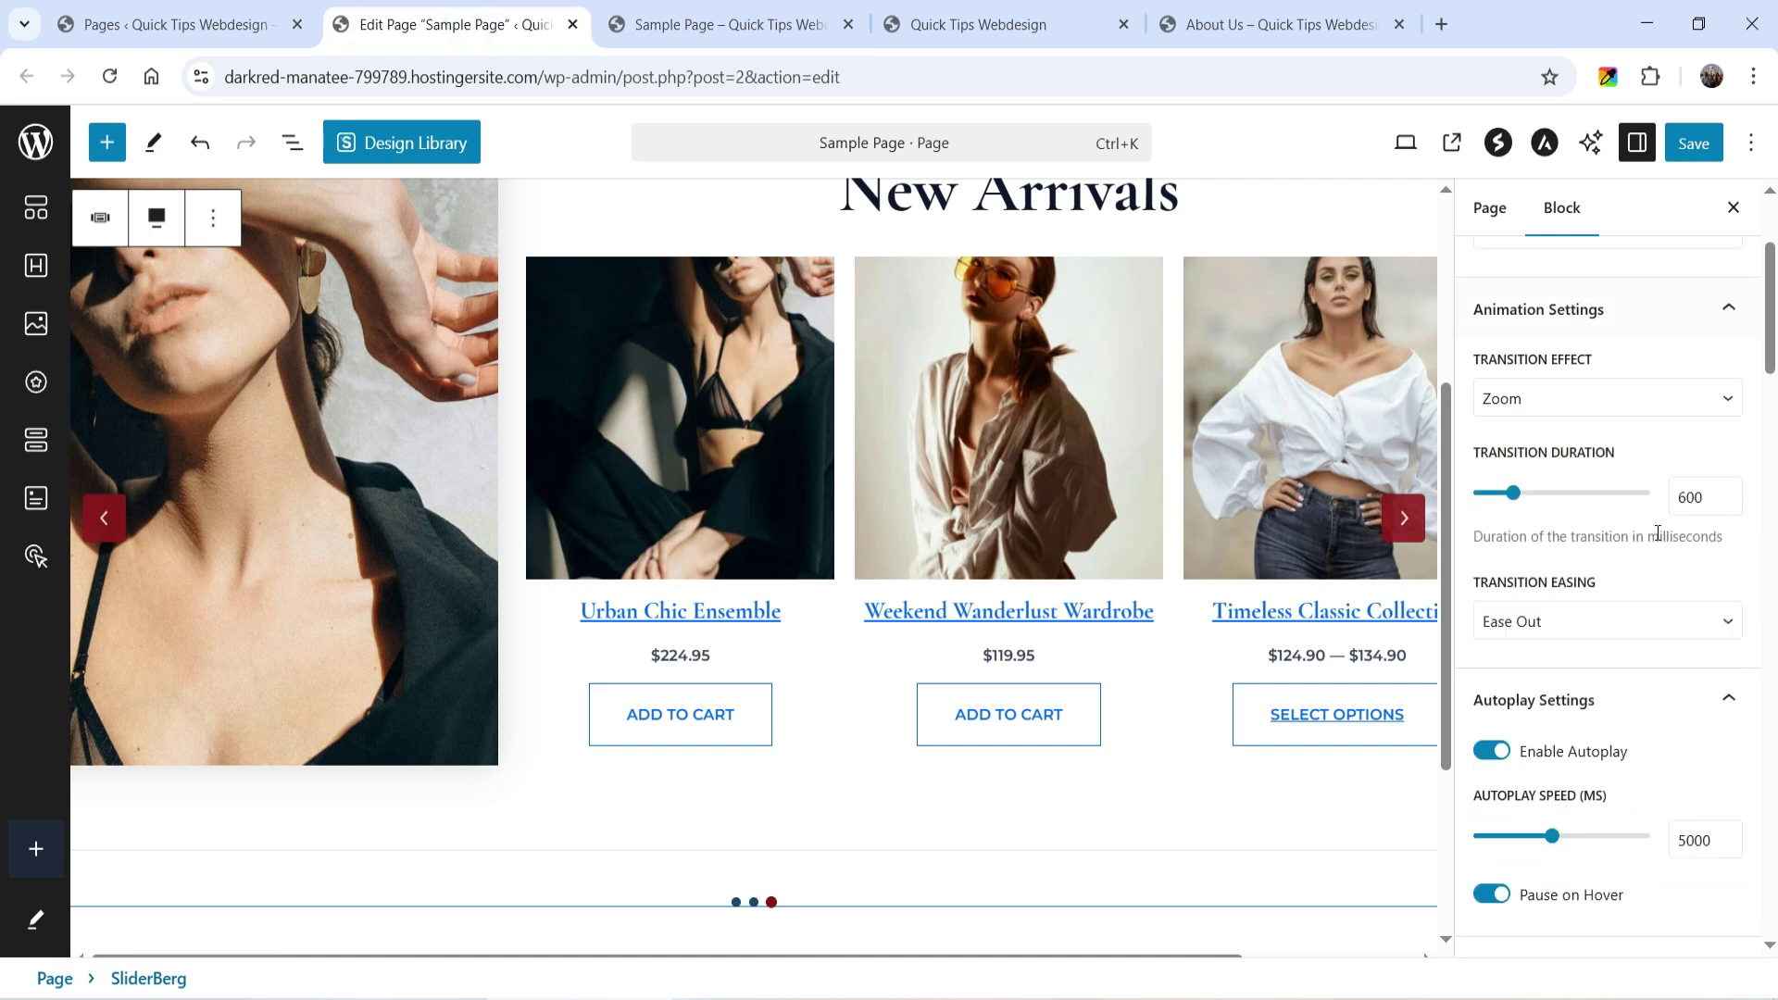
{"action": "left_click", "coordinate": [1416, 520]}
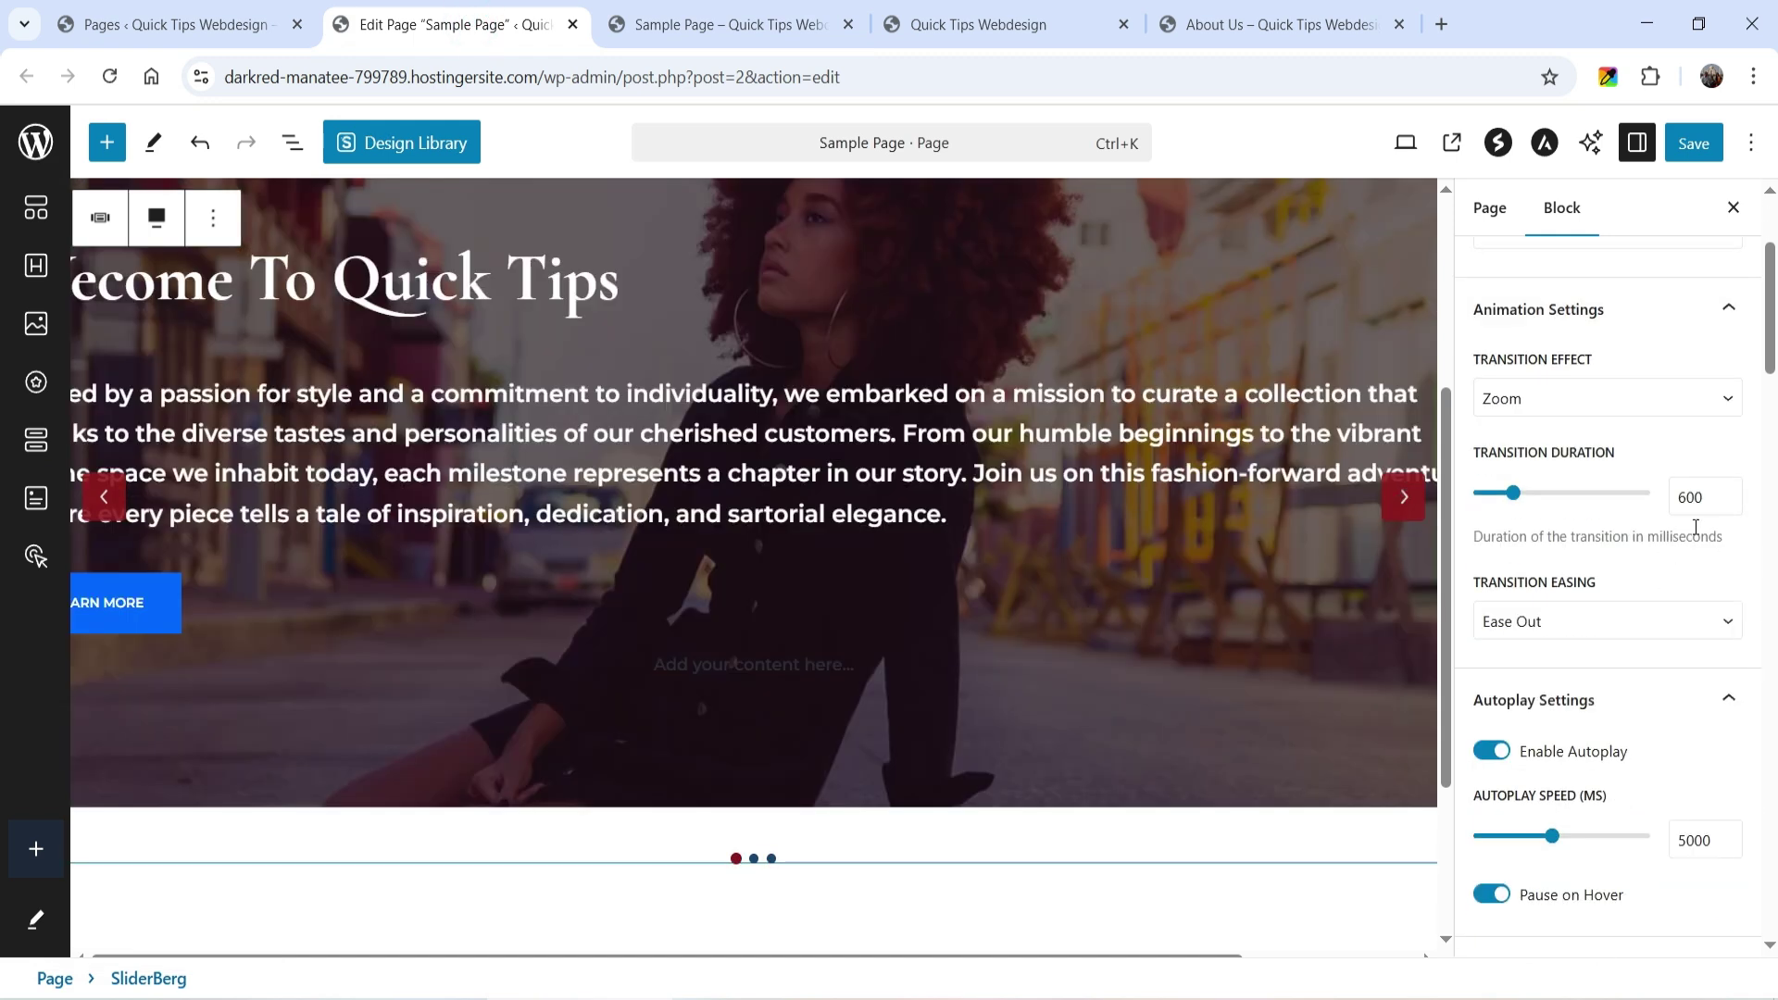
Step: Set the arrows' Vertical Position to 100 and Horizontal Position to 0, then save
{"action": "scroll", "coordinate": [1626, 537], "scroll_direction": "down", "scroll_amount": 10}
{"action": "left_click_drag", "start_coordinate": [1493, 814], "coordinate": [1474, 814]}
{"action": "left_click_drag", "start_coordinate": [1508, 661], "coordinate": [1650, 663]}
{"action": "key", "text": "ctrl+s"}
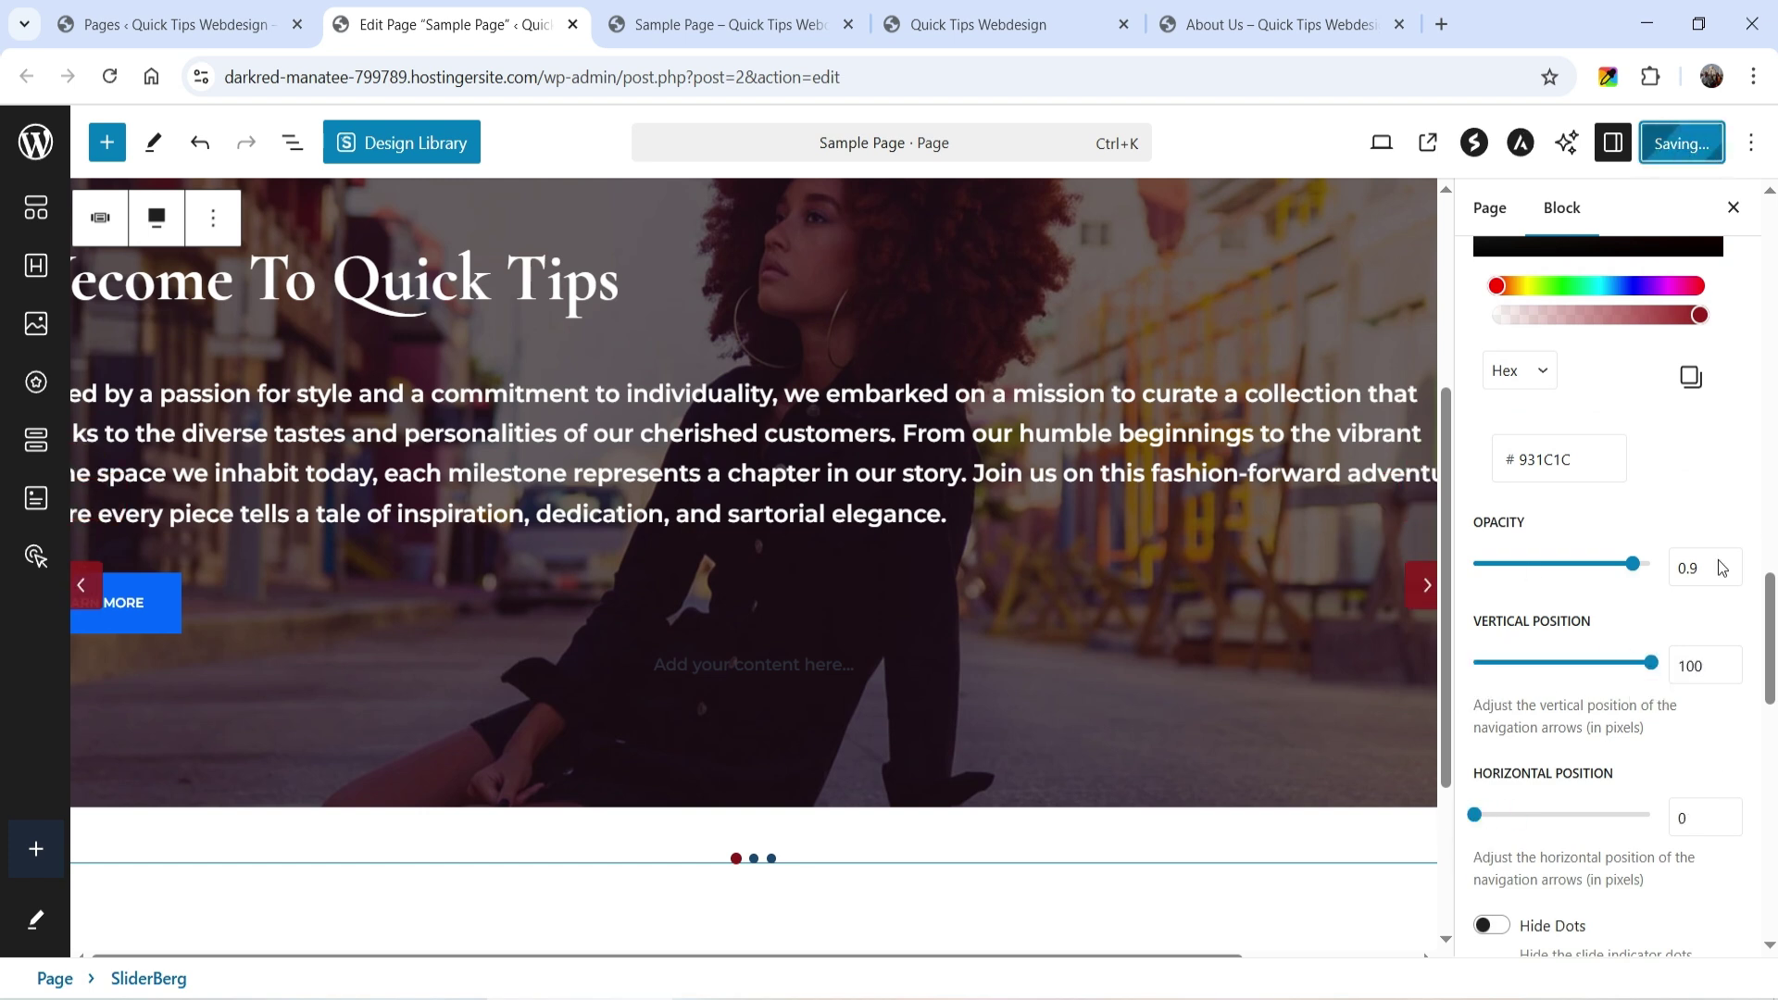
Step: Reload the live Sample Page and step through slides using the arrows and a pagination dot
{"action": "left_click", "coordinate": [732, 35]}
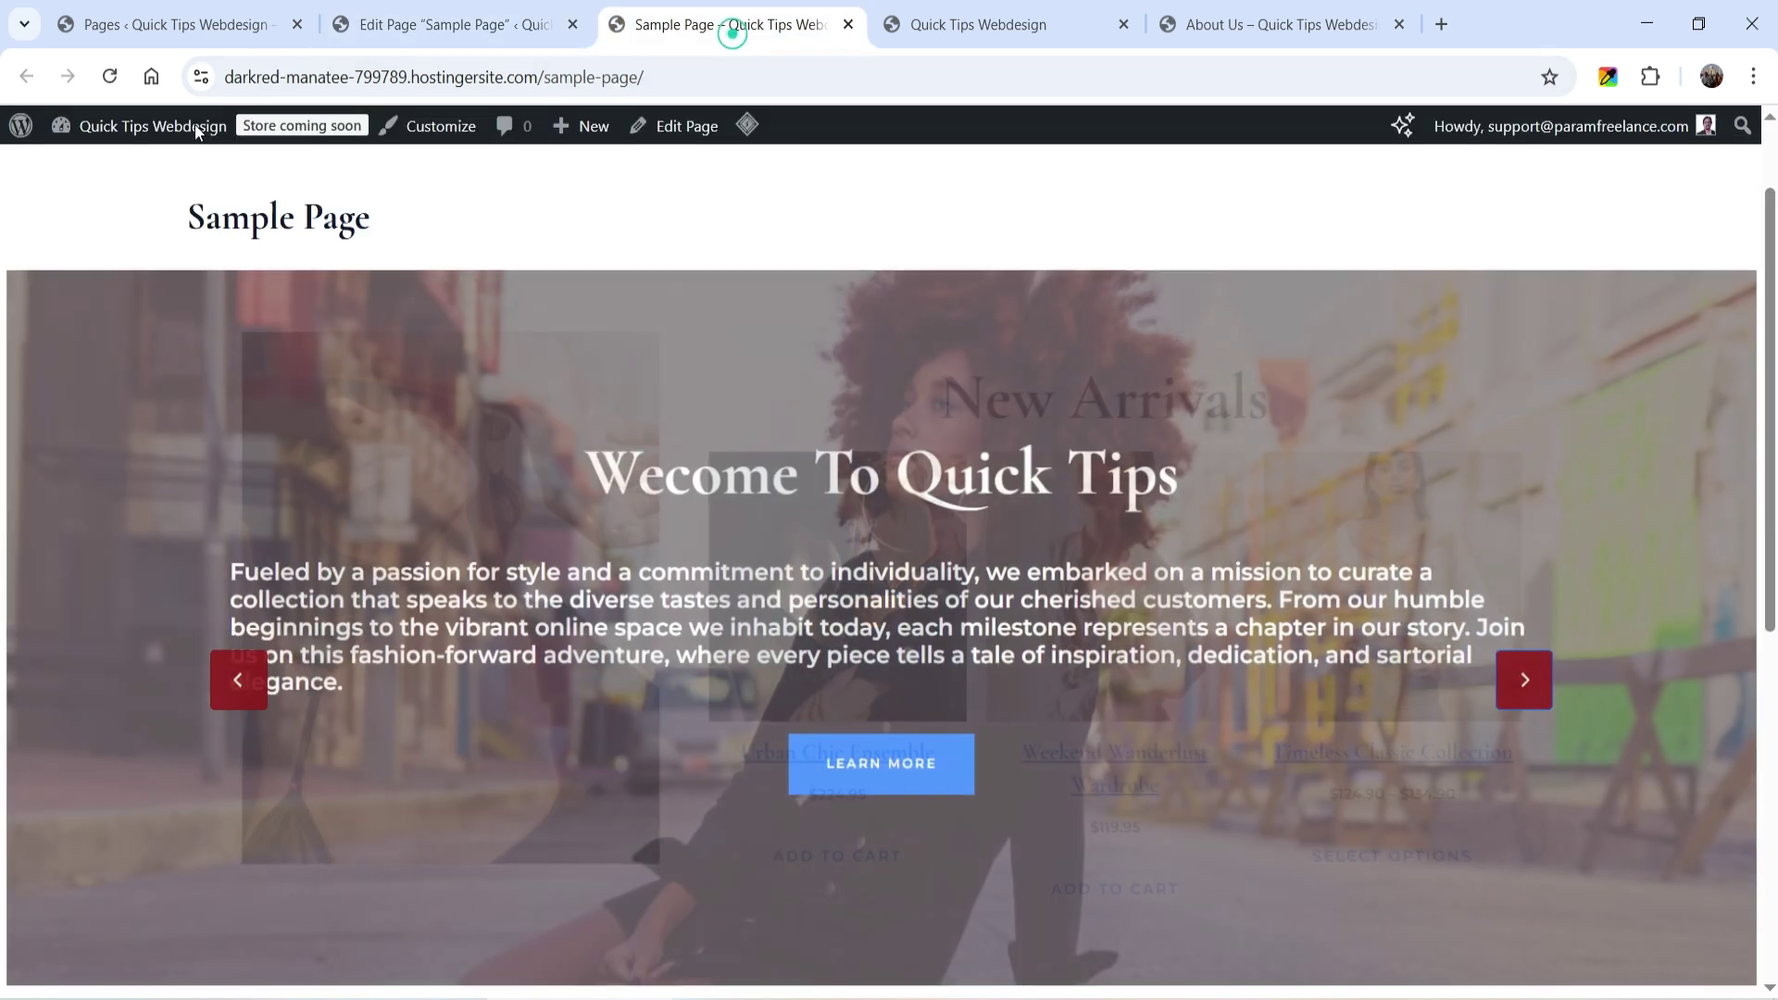
{"action": "left_click", "coordinate": [109, 76]}
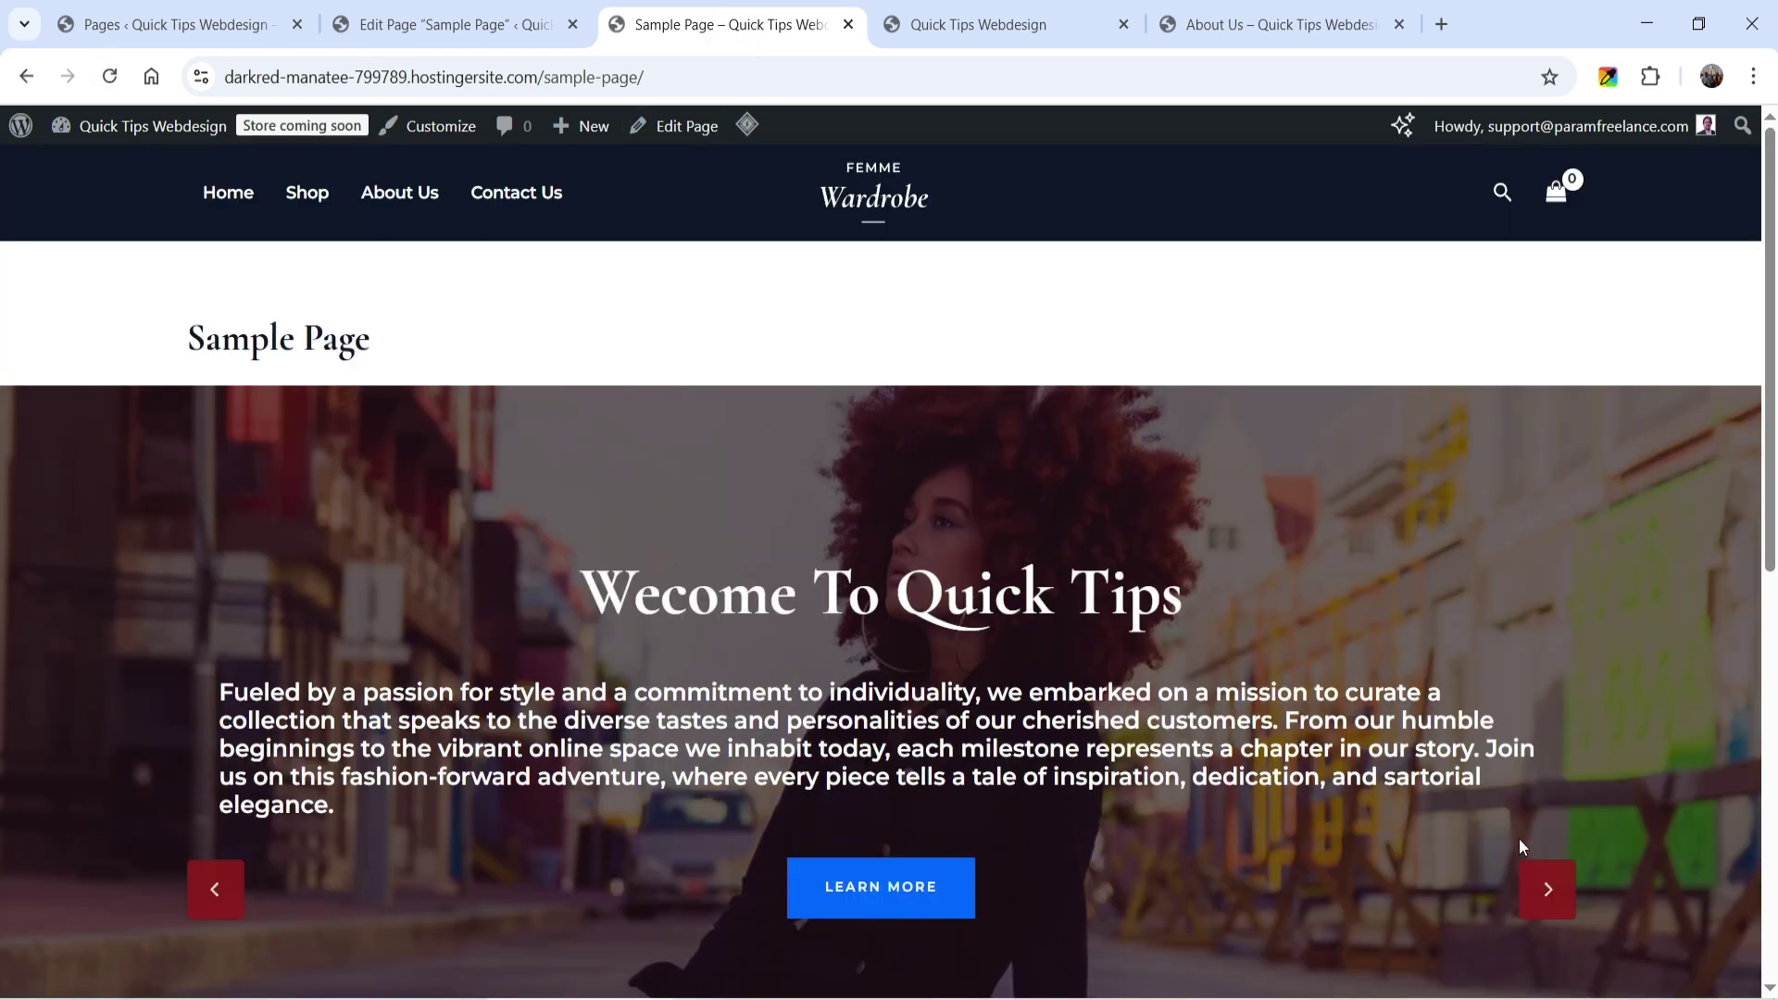
{"action": "left_click", "coordinate": [1550, 885]}
{"action": "scroll", "coordinate": [1554, 870], "scroll_direction": "down", "scroll_amount": 1}
{"action": "left_click", "coordinate": [1552, 789]}
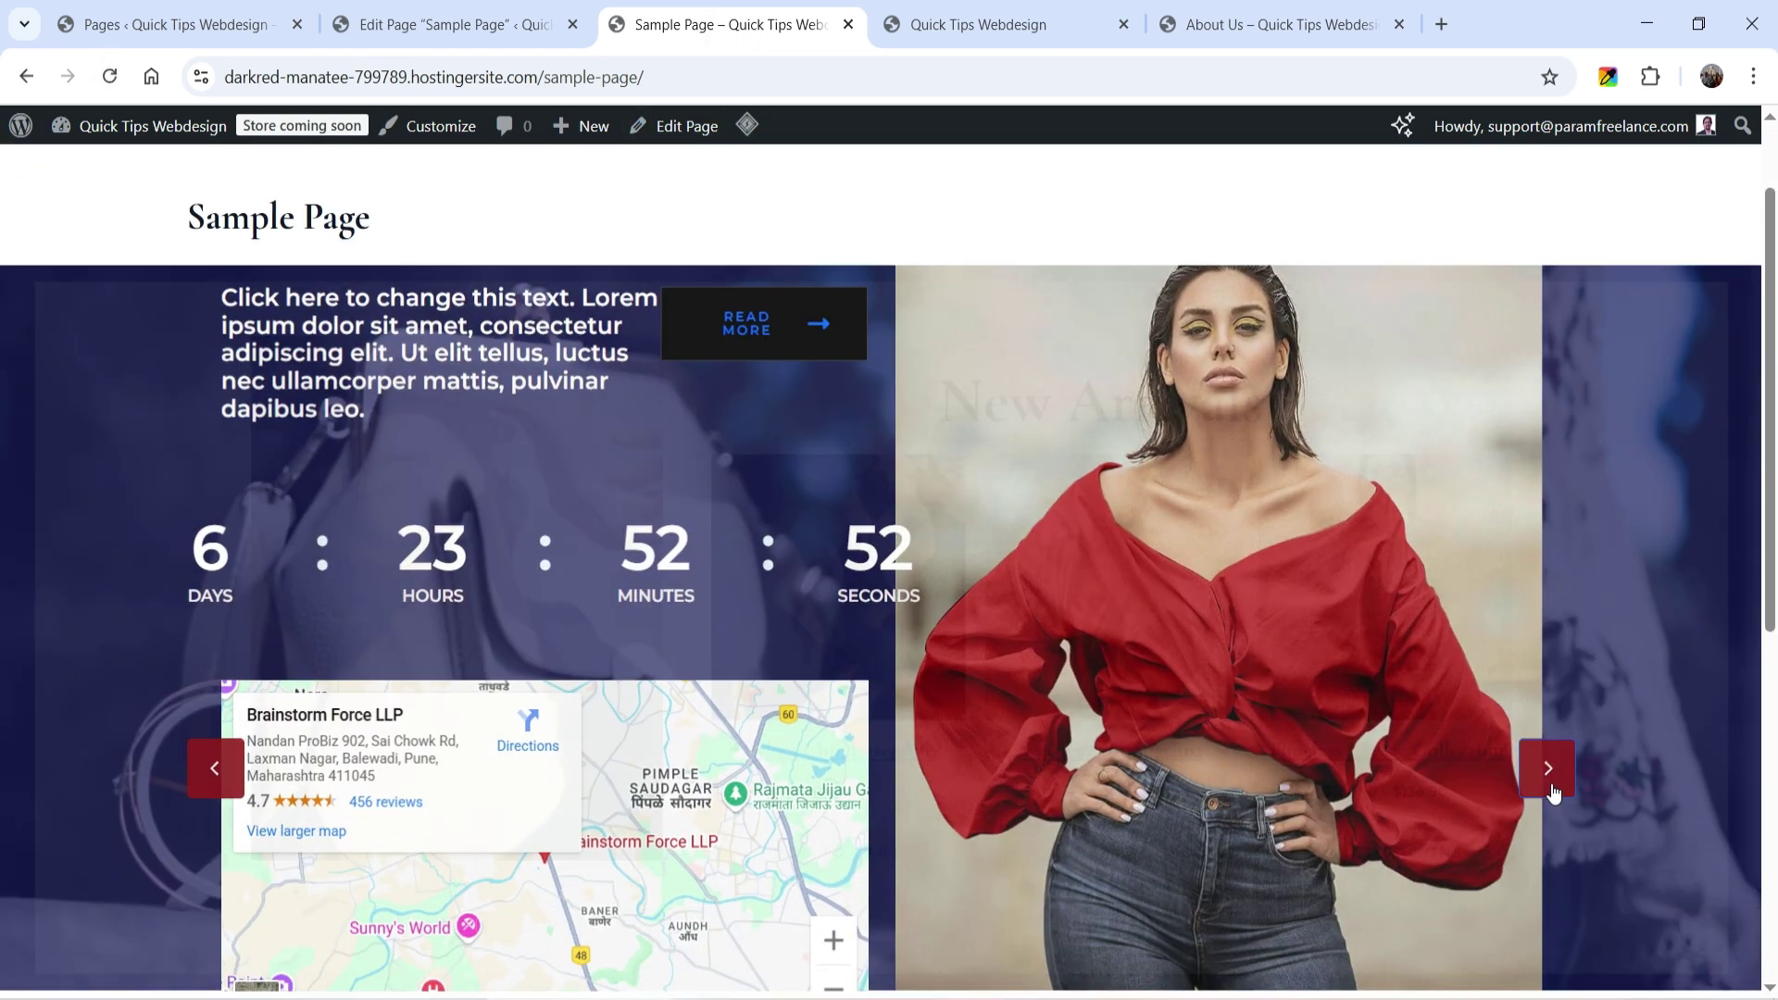
{"action": "scroll", "coordinate": [1551, 741], "scroll_direction": "down", "scroll_amount": 3}
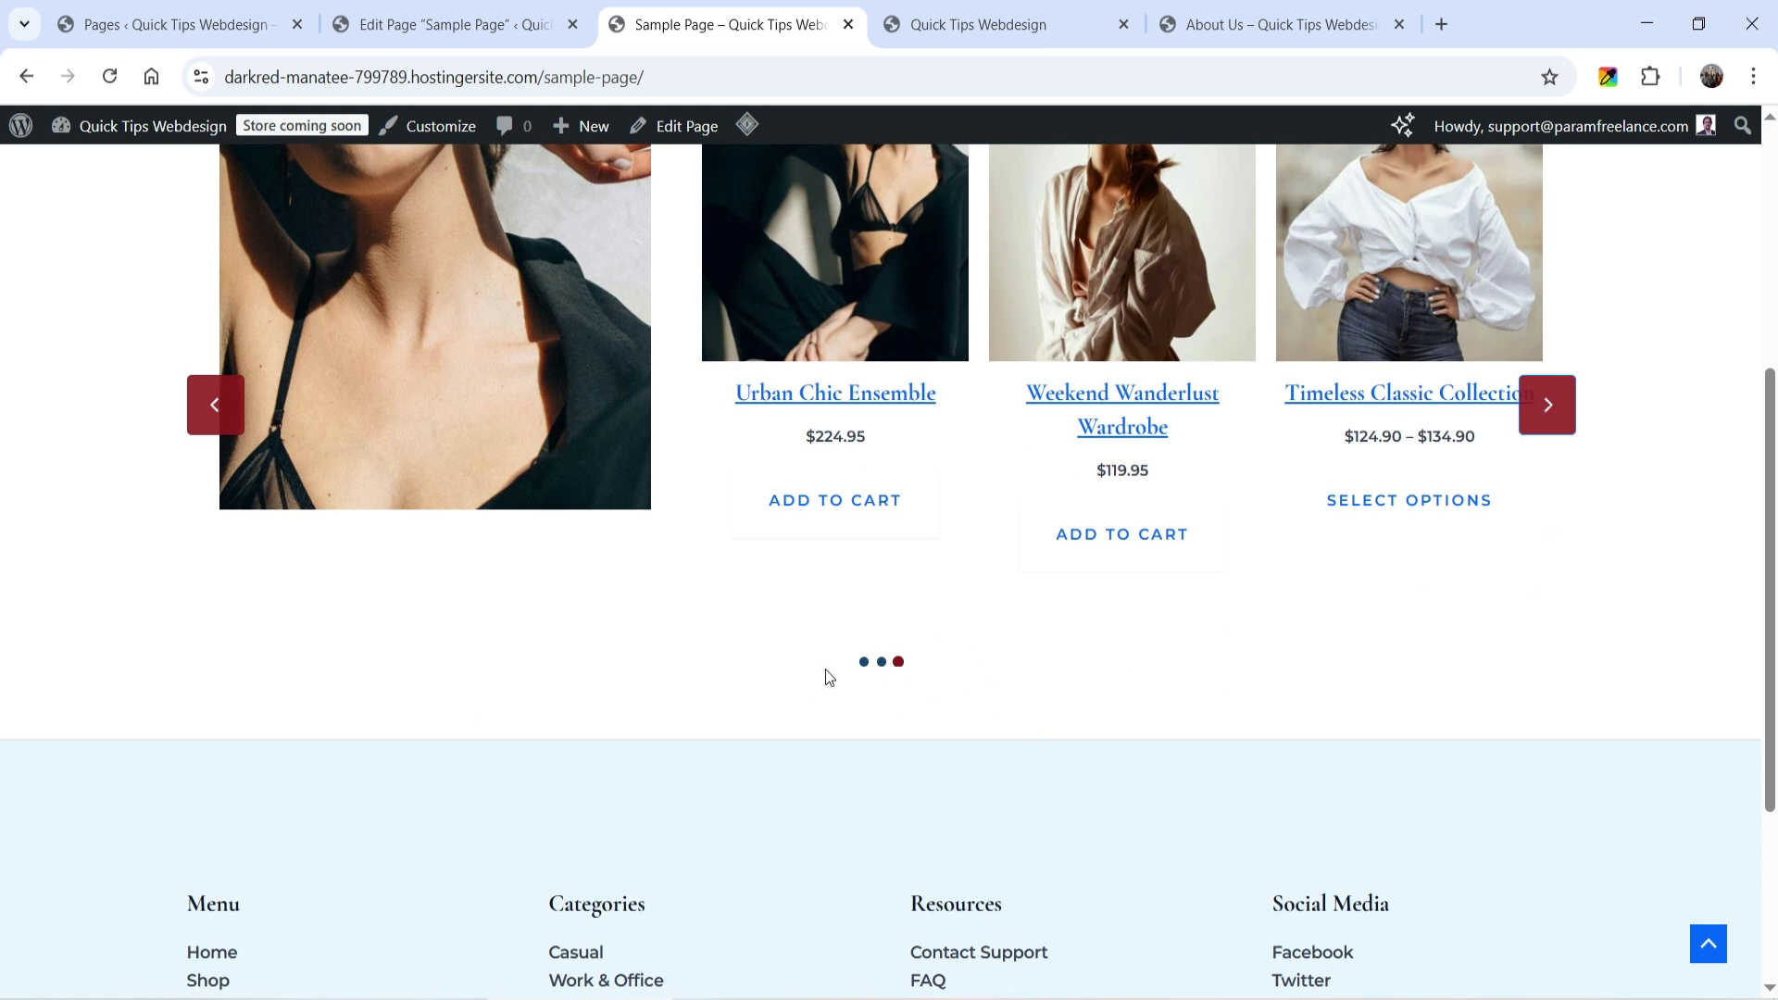
{"action": "left_click", "coordinate": [882, 661]}
{"action": "scroll", "coordinate": [874, 665], "scroll_direction": "up", "scroll_amount": 3}
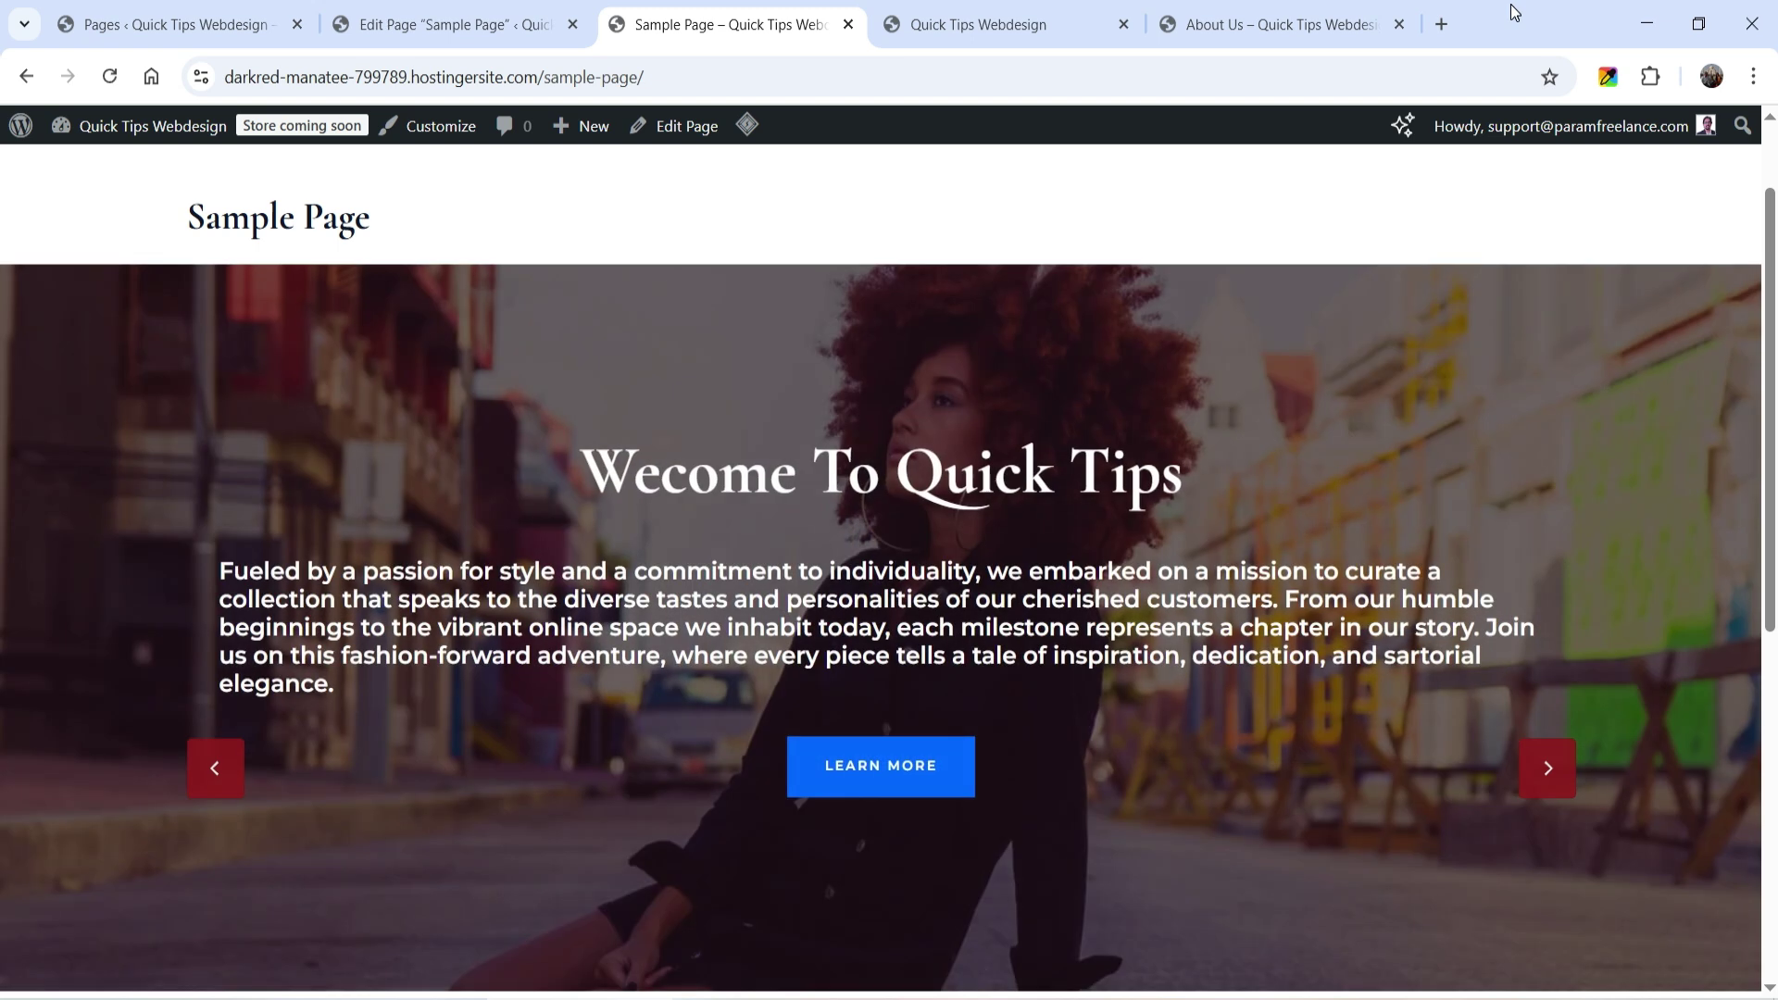
Step: Keep the Slide transition effect, save the page and reload the live Sample Page
{"action": "left_click", "coordinate": [449, 24]}
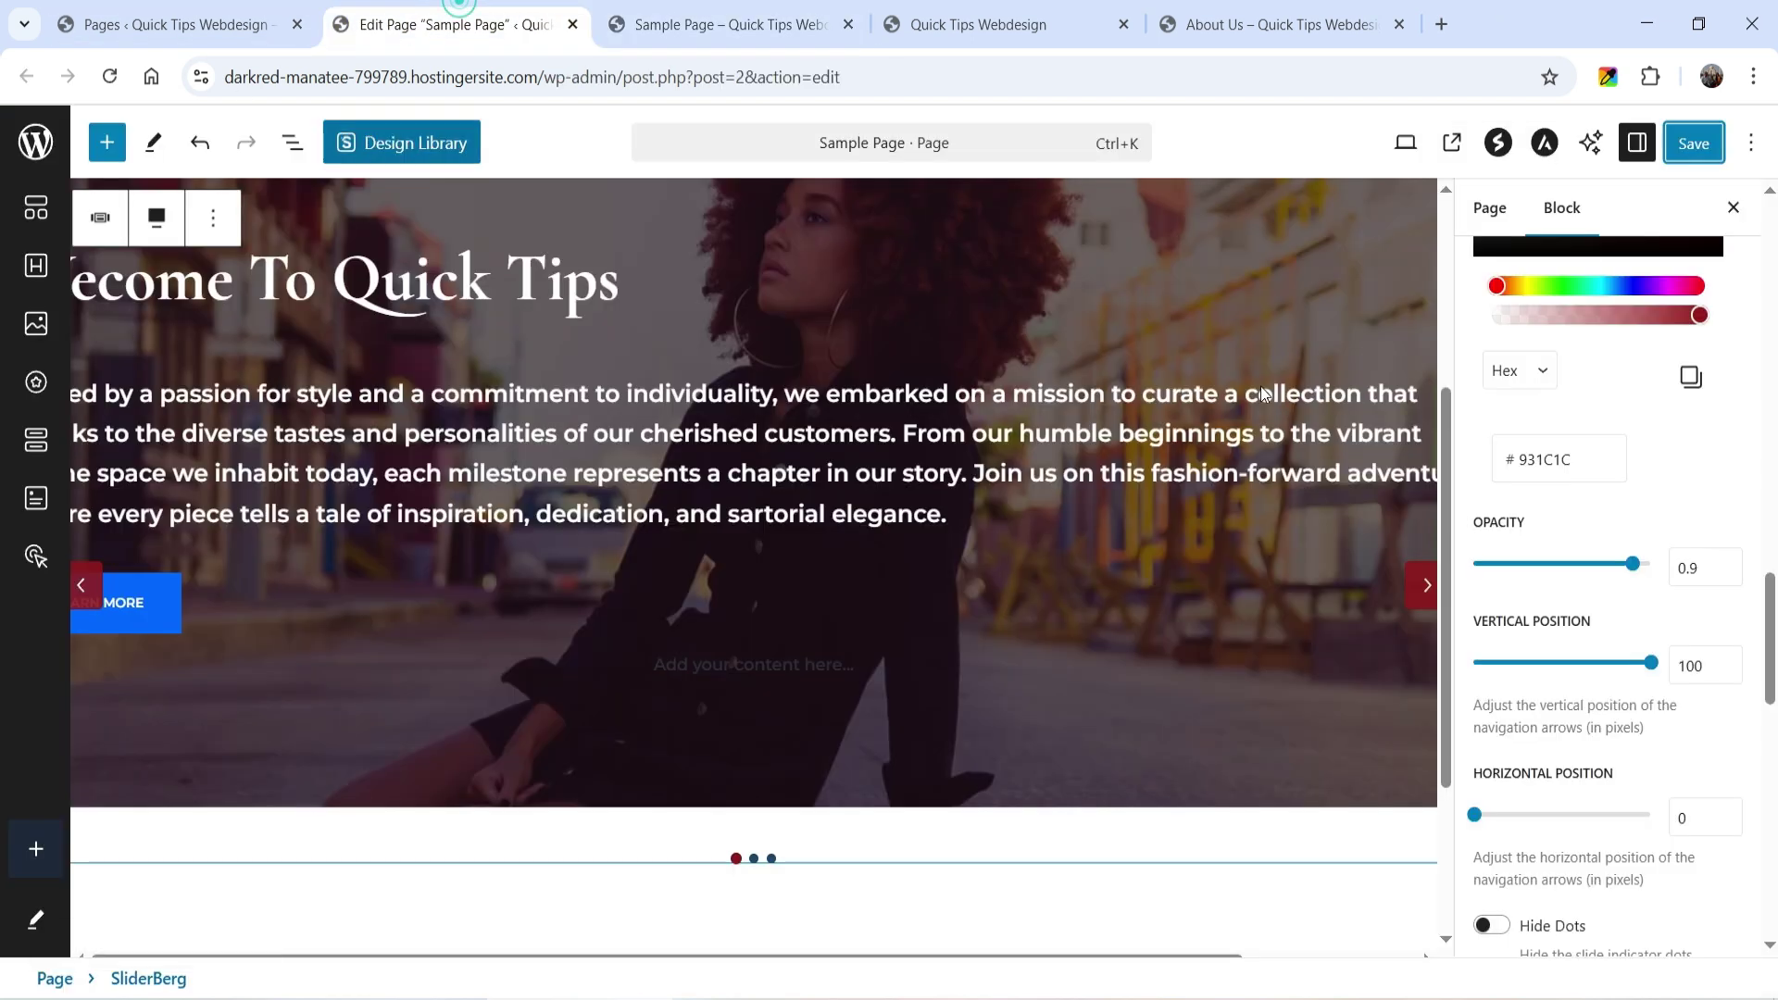
{"action": "scroll", "coordinate": [1699, 611], "scroll_direction": "up", "scroll_amount": 10}
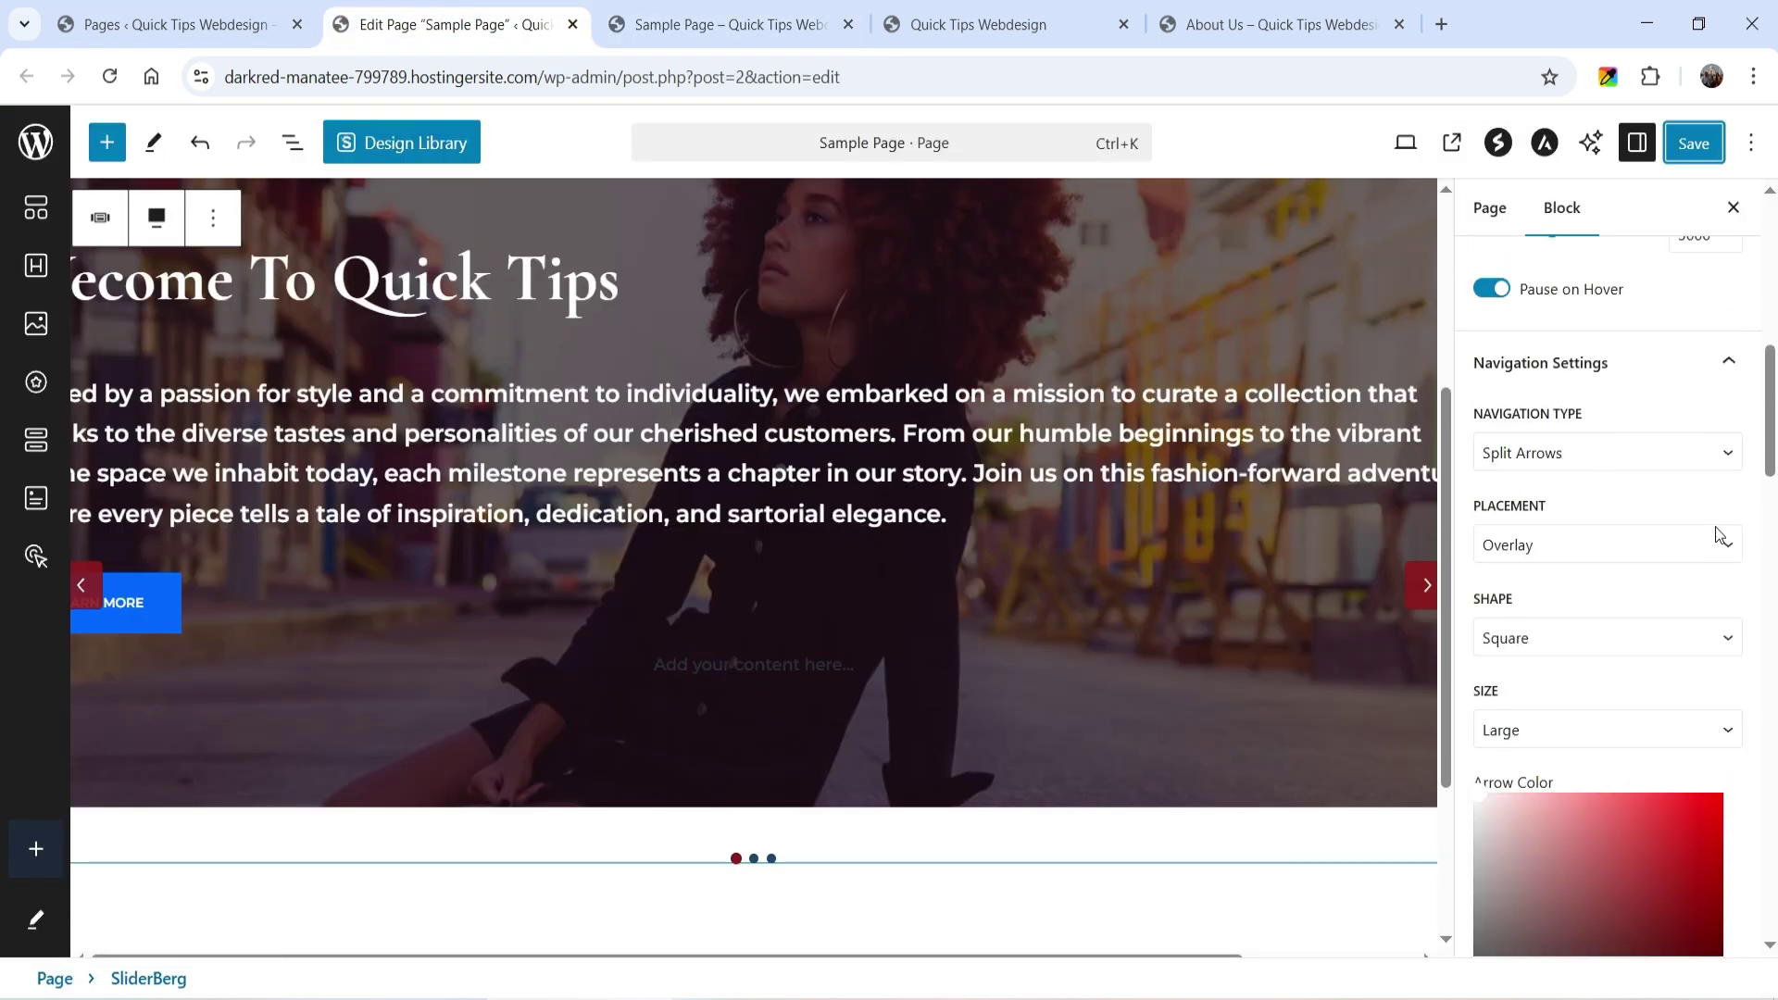
{"action": "scroll", "coordinate": [1757, 491], "scroll_direction": "up", "scroll_amount": 5}
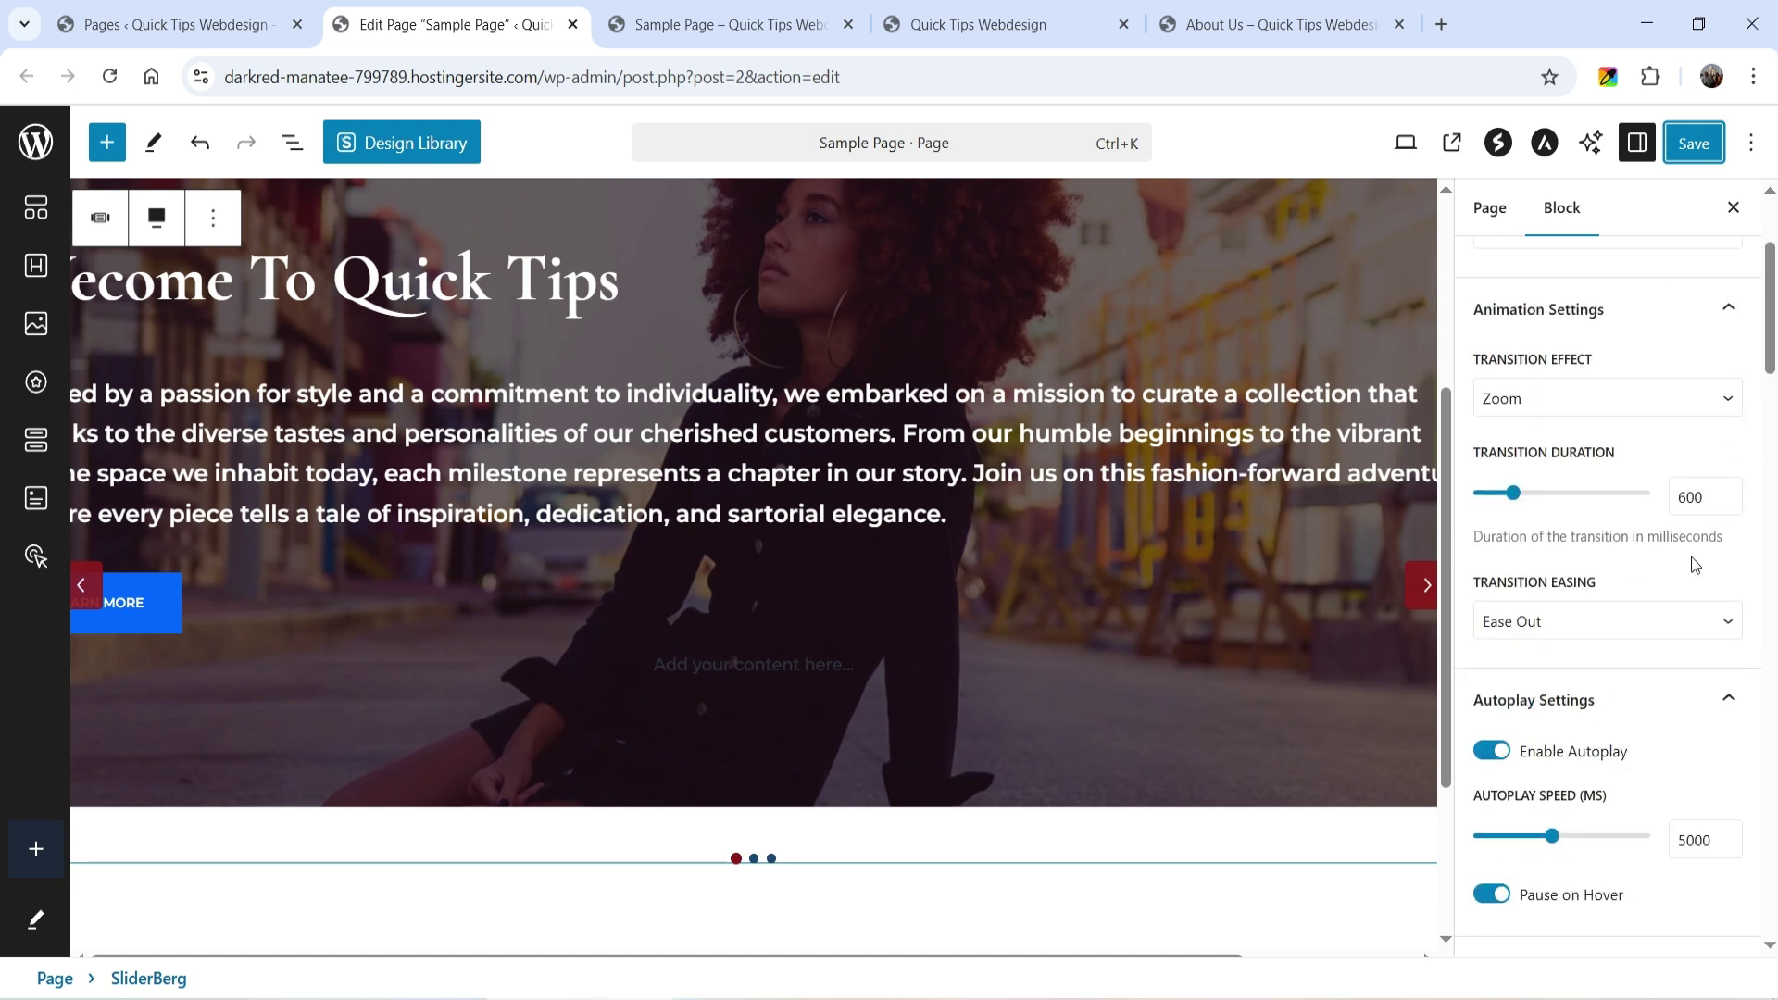
{"action": "left_click", "coordinate": [1543, 419]}
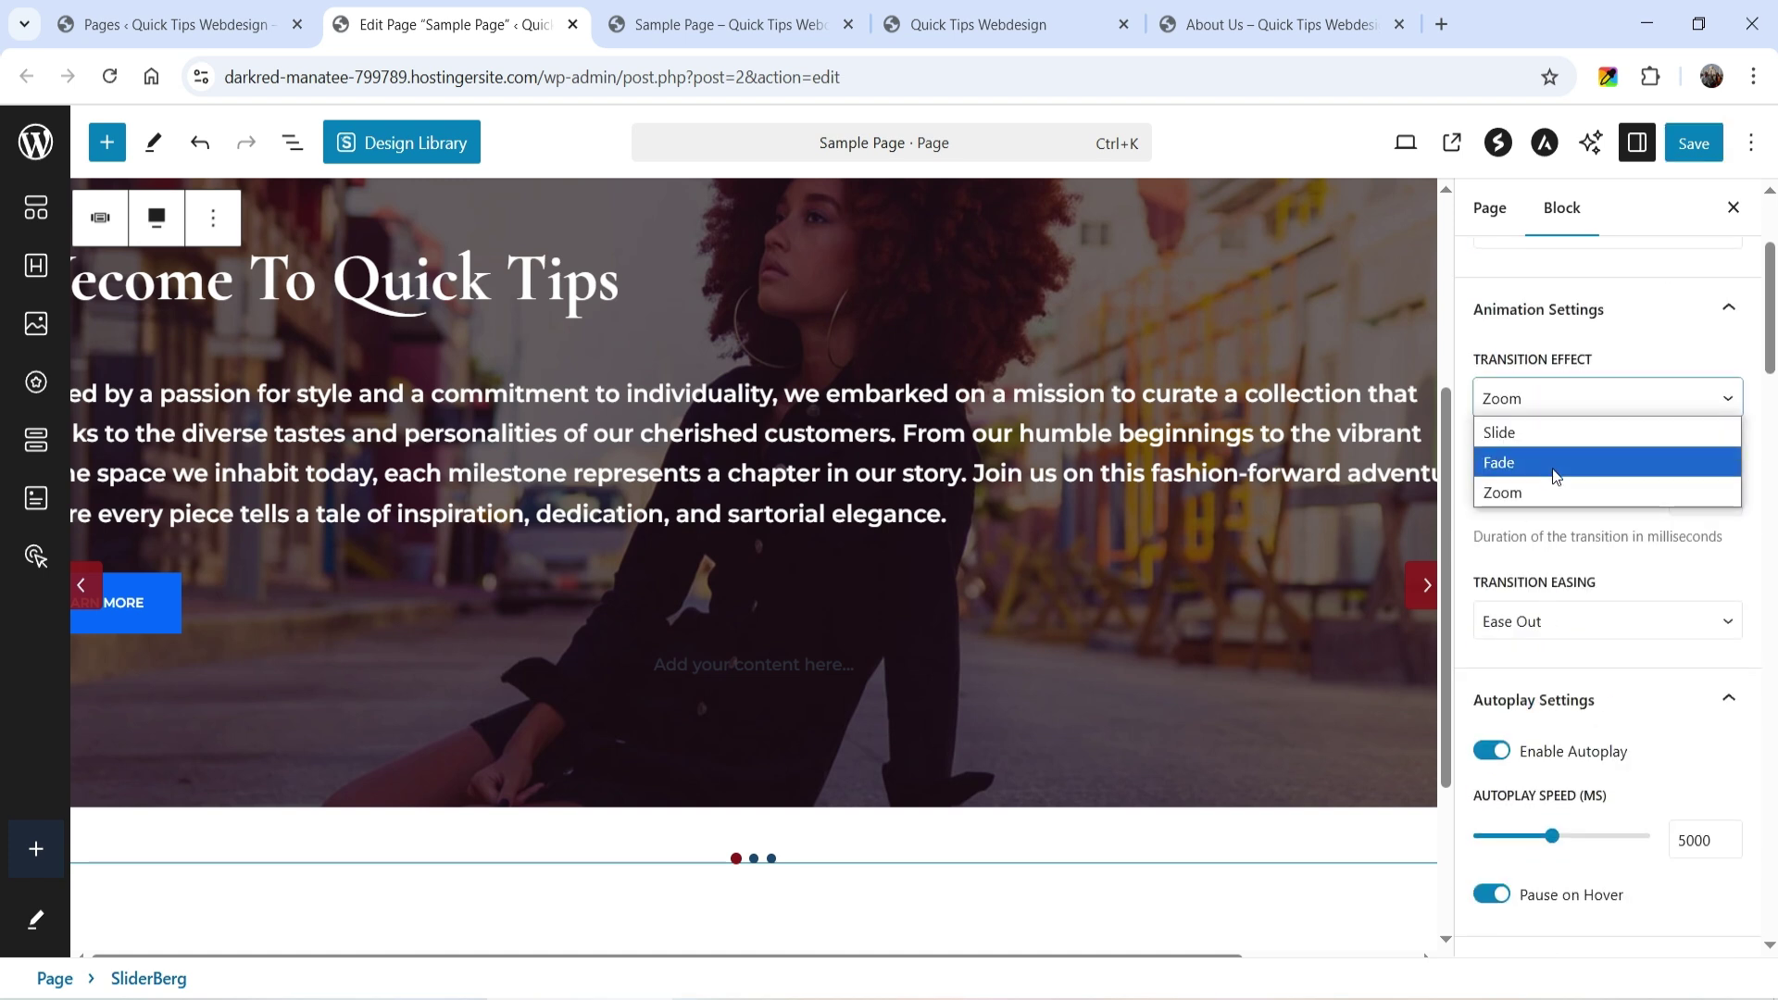
{"action": "key", "text": "Escape"}
{"action": "left_click", "coordinate": [1672, 158]}
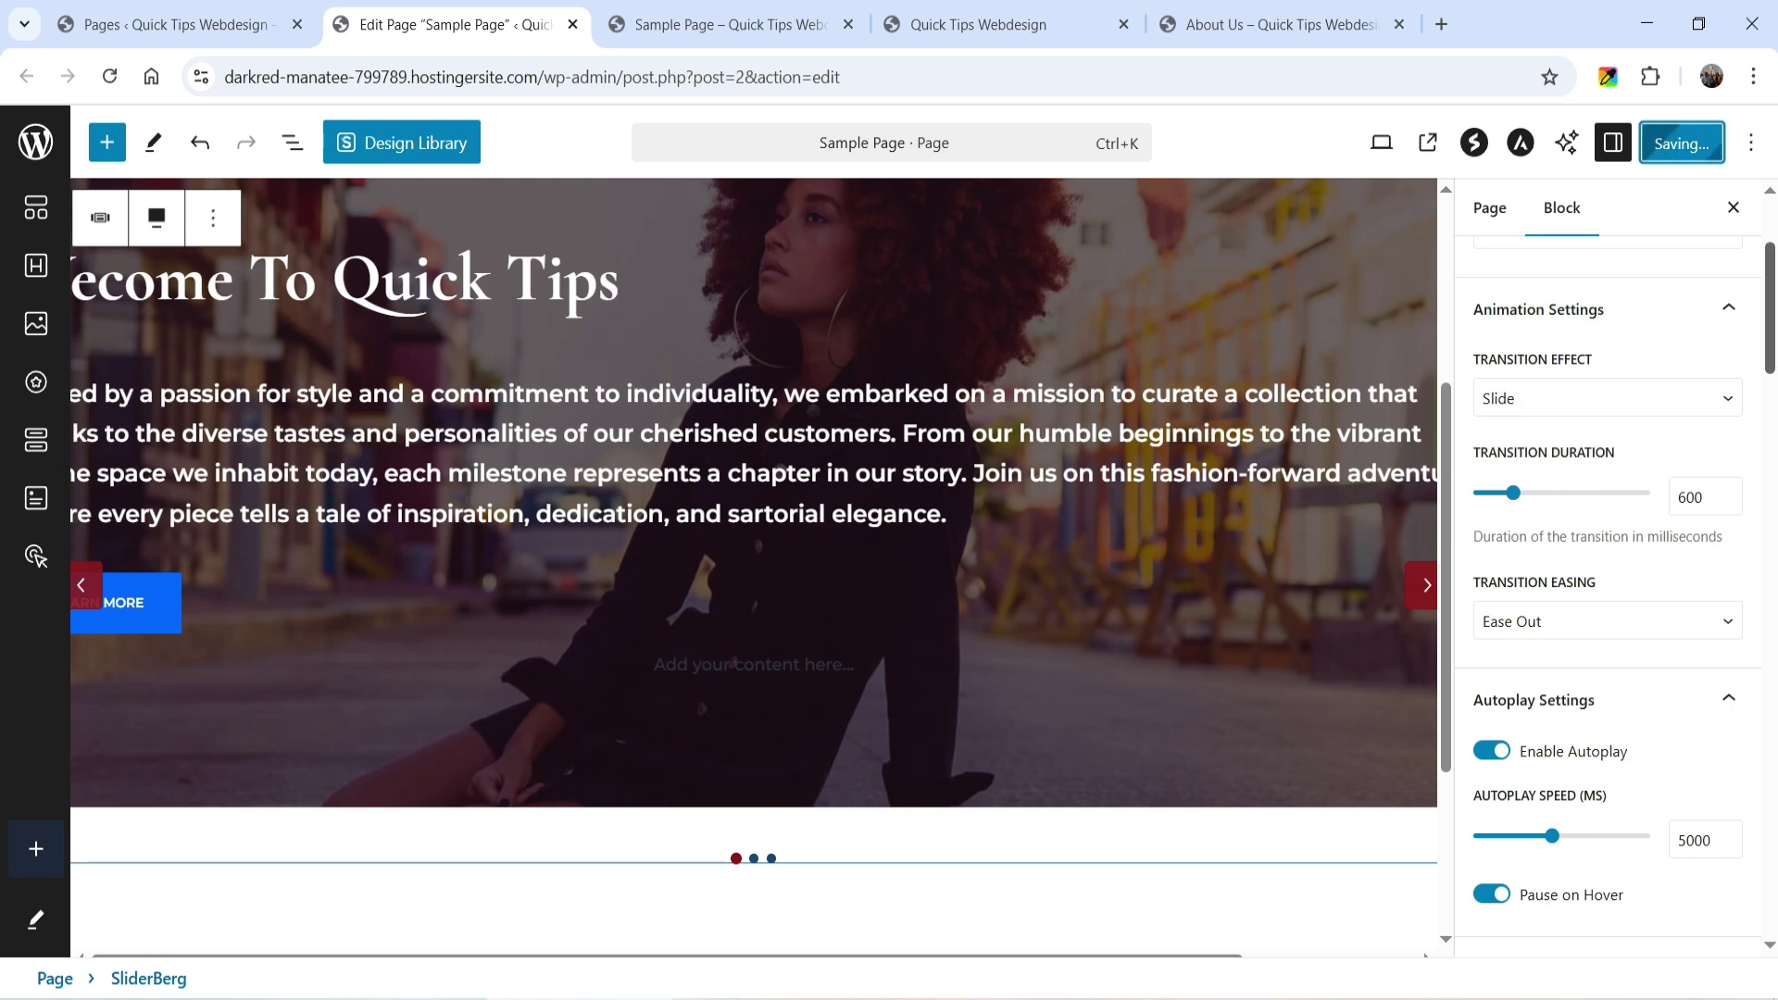
{"action": "left_click", "coordinate": [729, 24]}
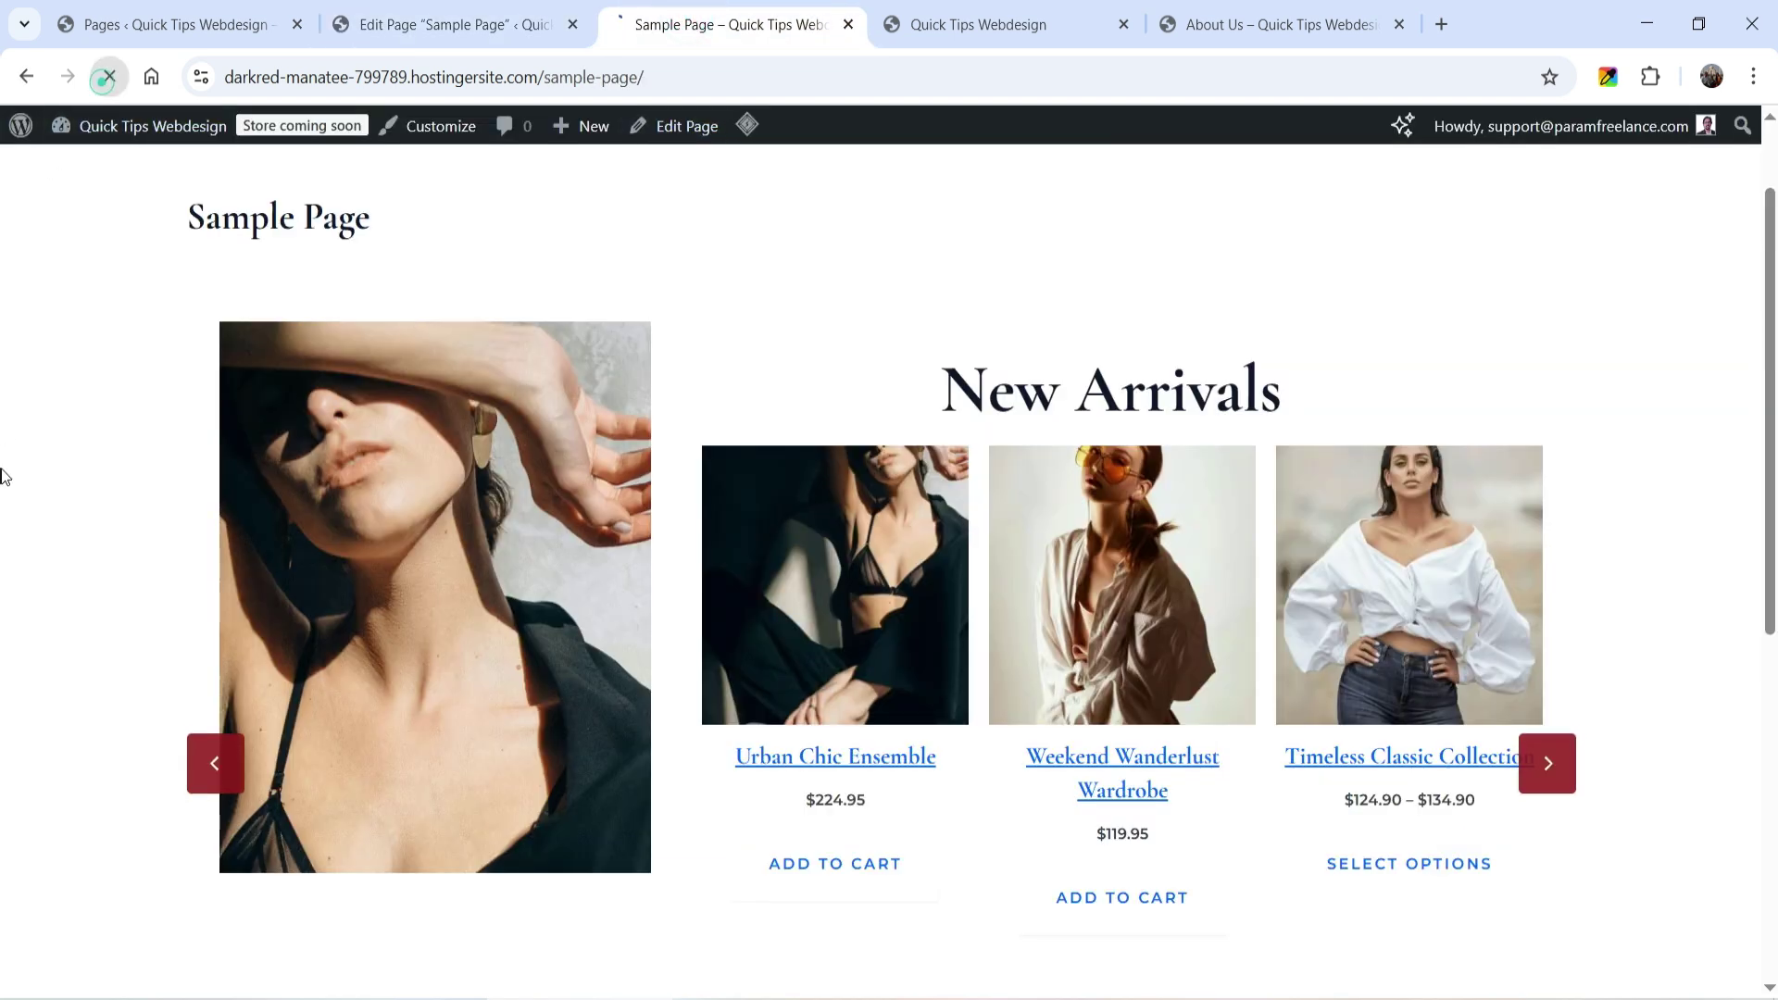
{"action": "left_click", "coordinate": [110, 77]}
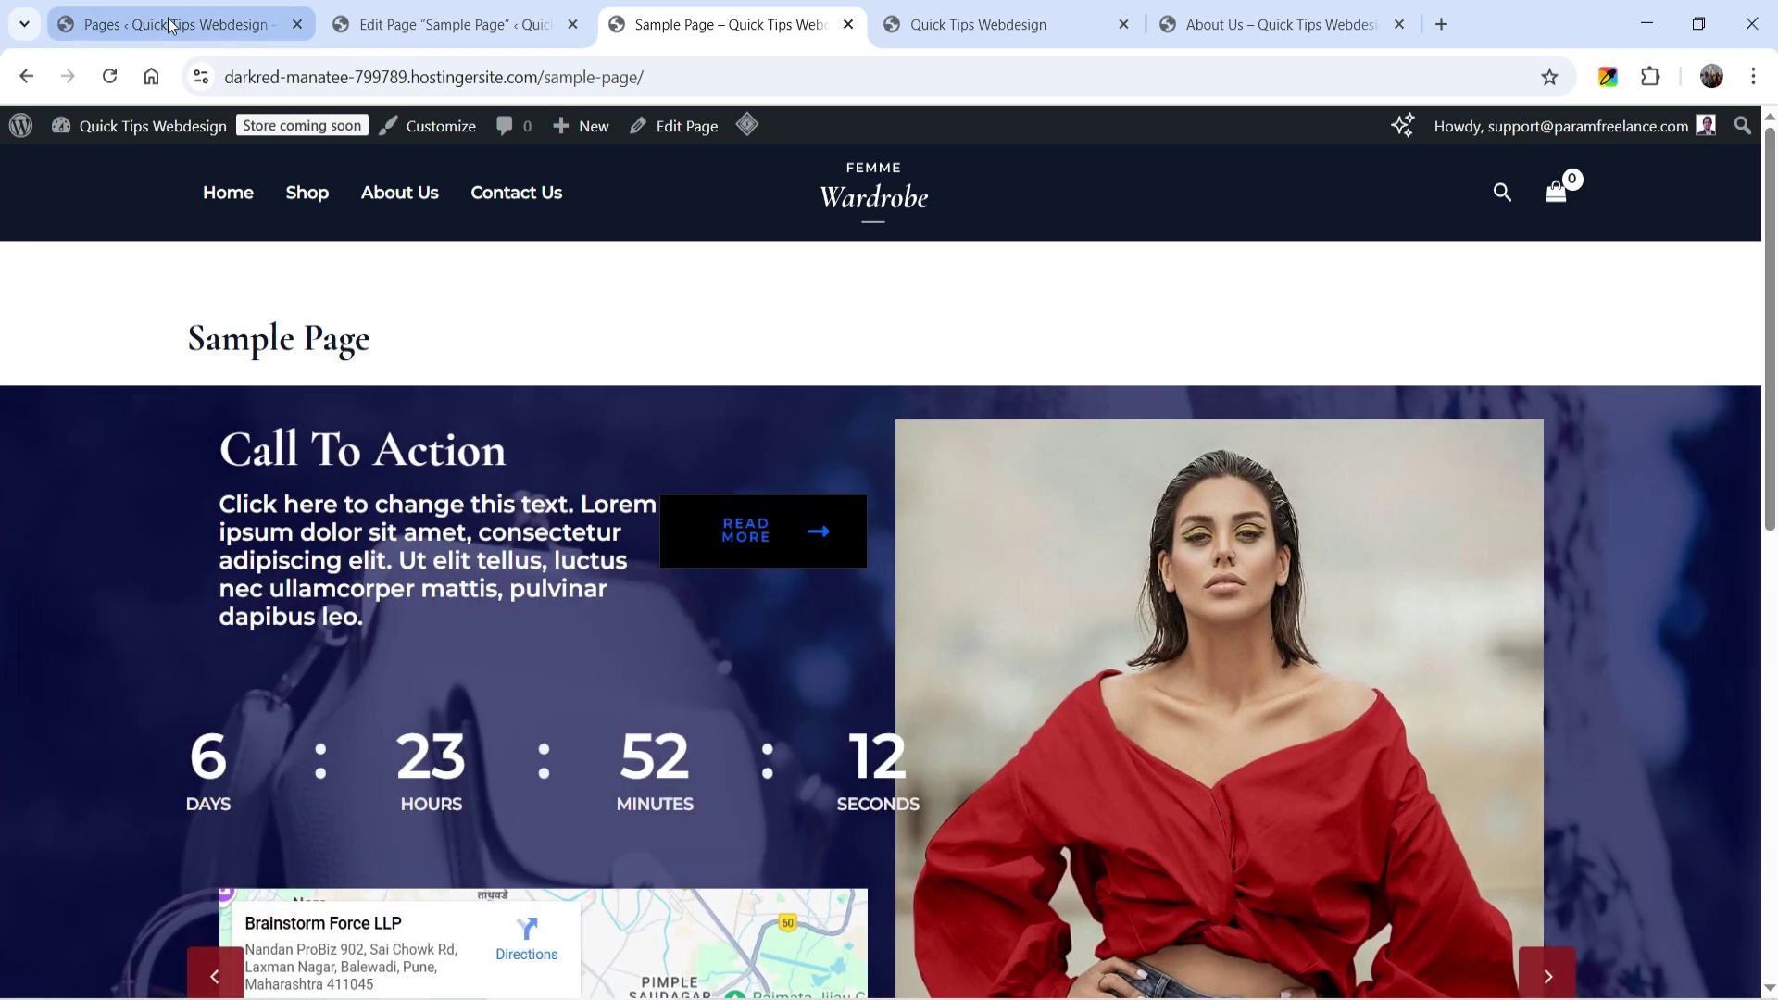
Step: Set the Transition Effect to Fade, save, and reload the live Sample Page
{"action": "left_click", "coordinate": [439, 37]}
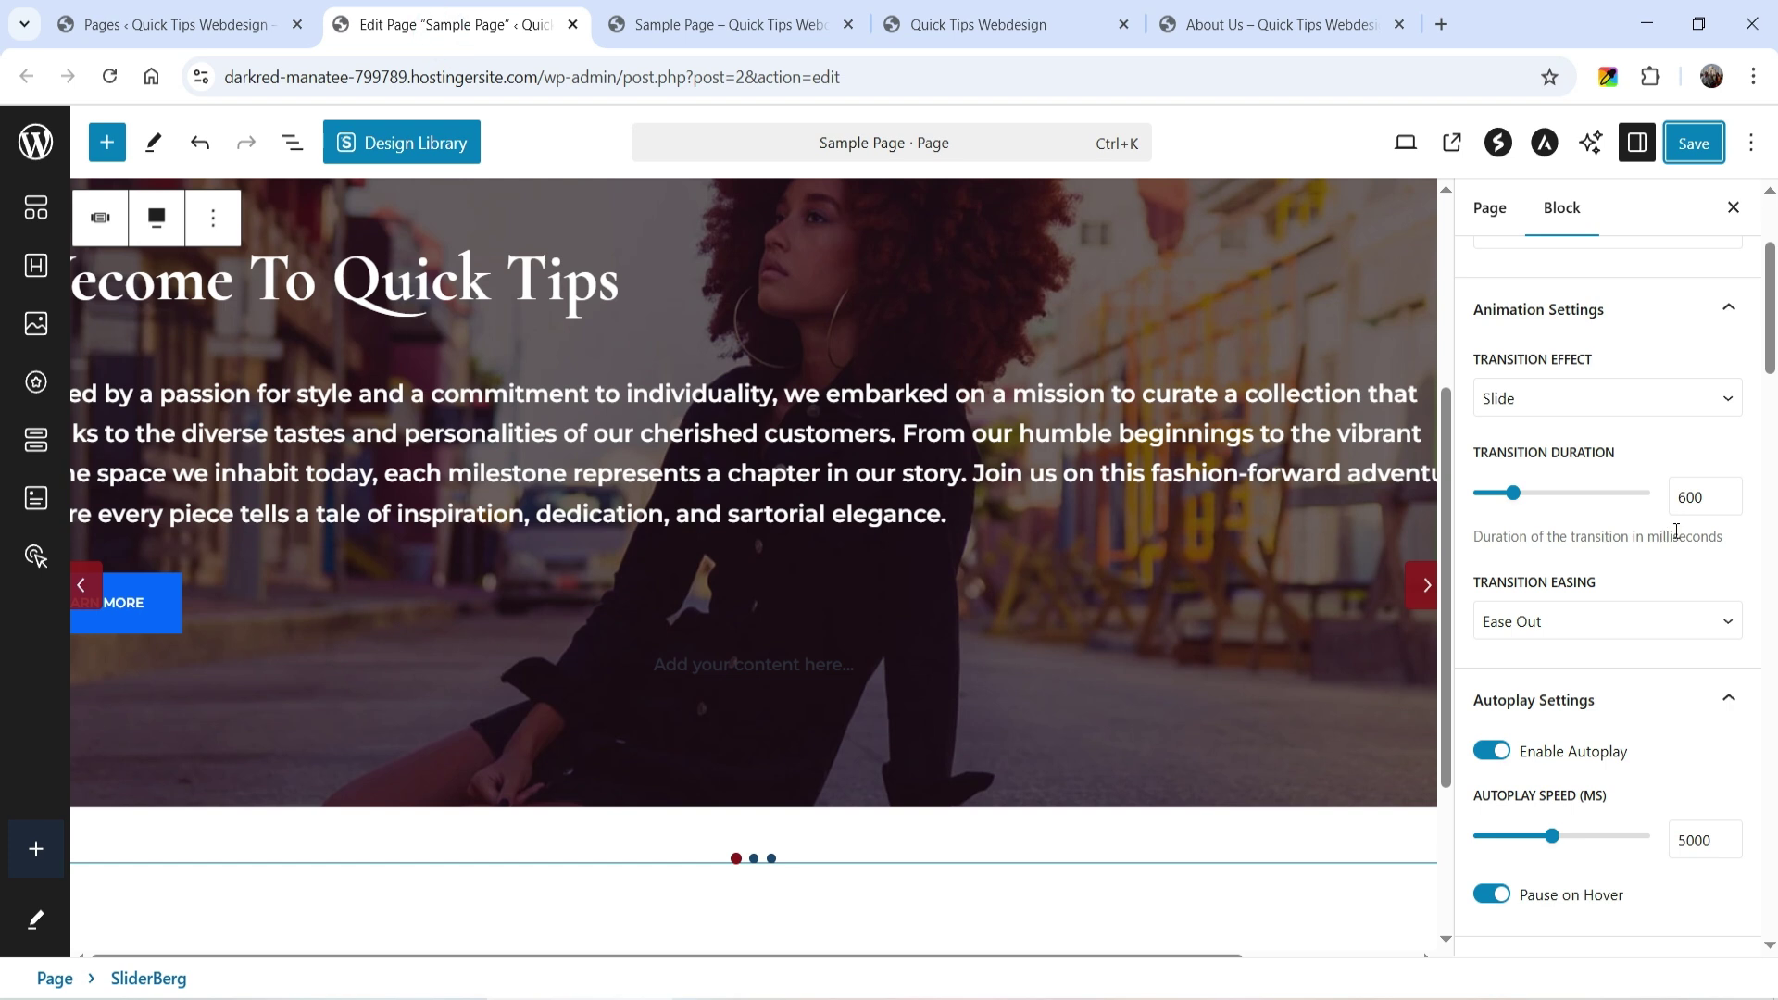
{"action": "left_click", "coordinate": [1547, 407]}
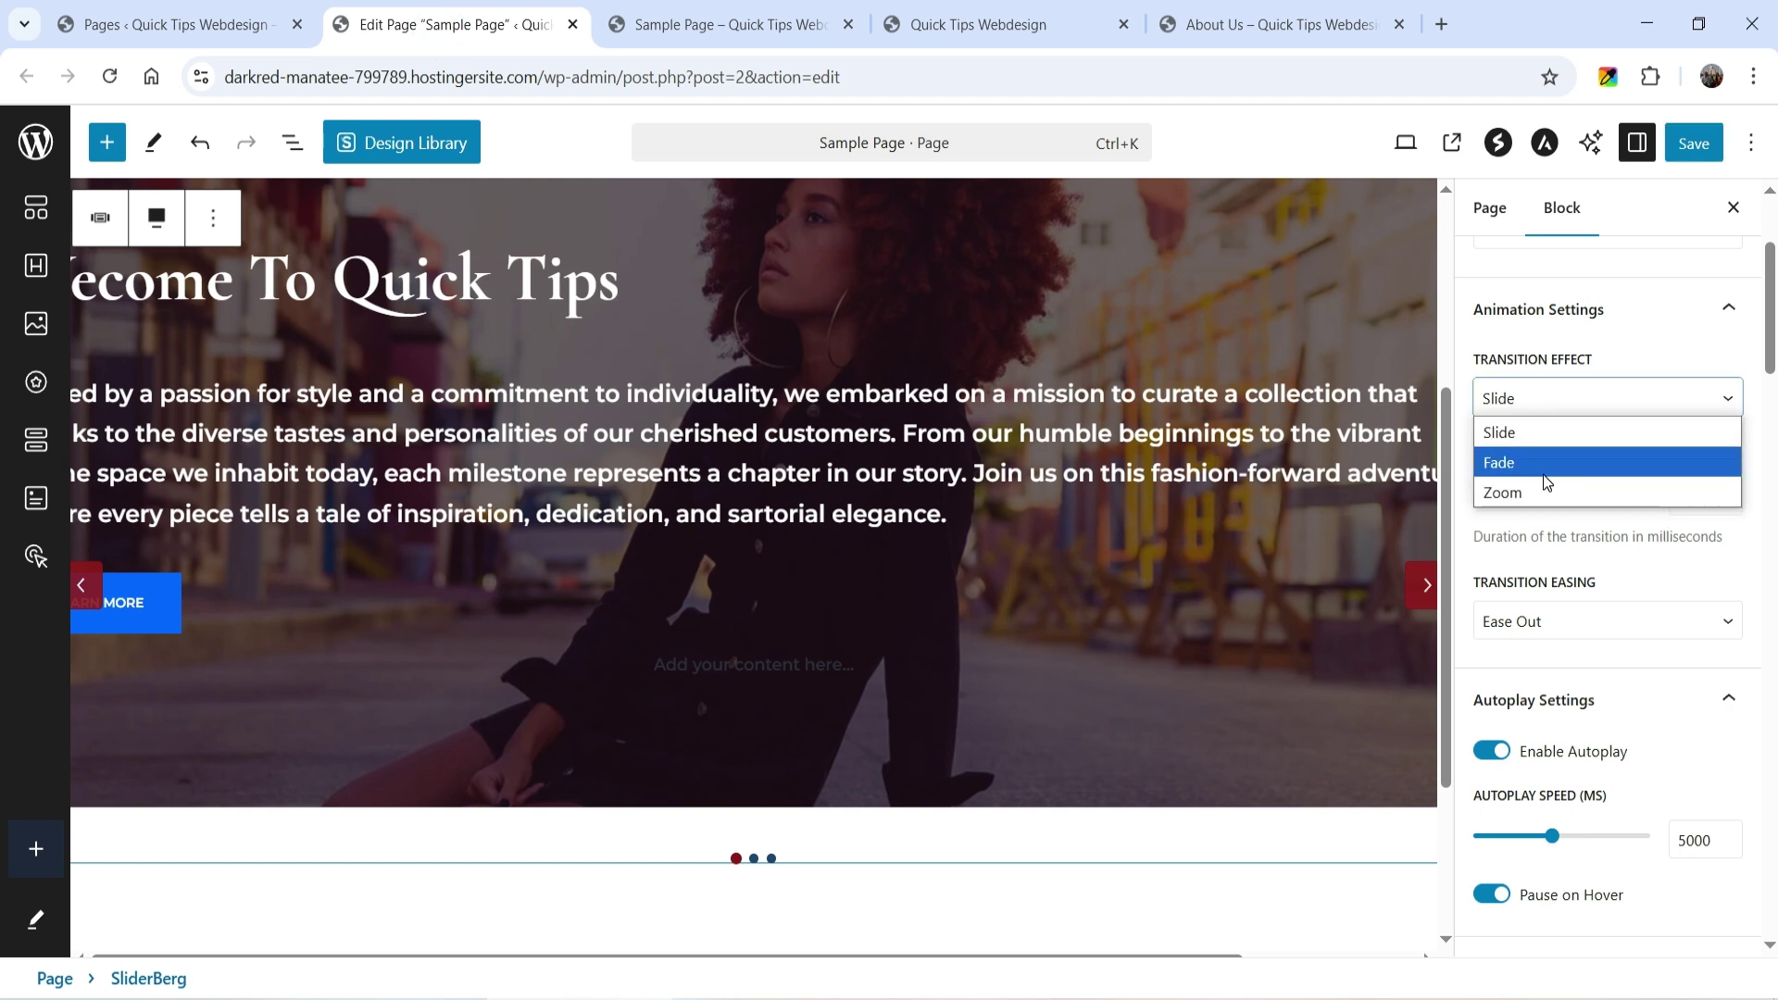
{"action": "left_click", "coordinate": [1539, 465]}
{"action": "left_click", "coordinate": [1693, 143]}
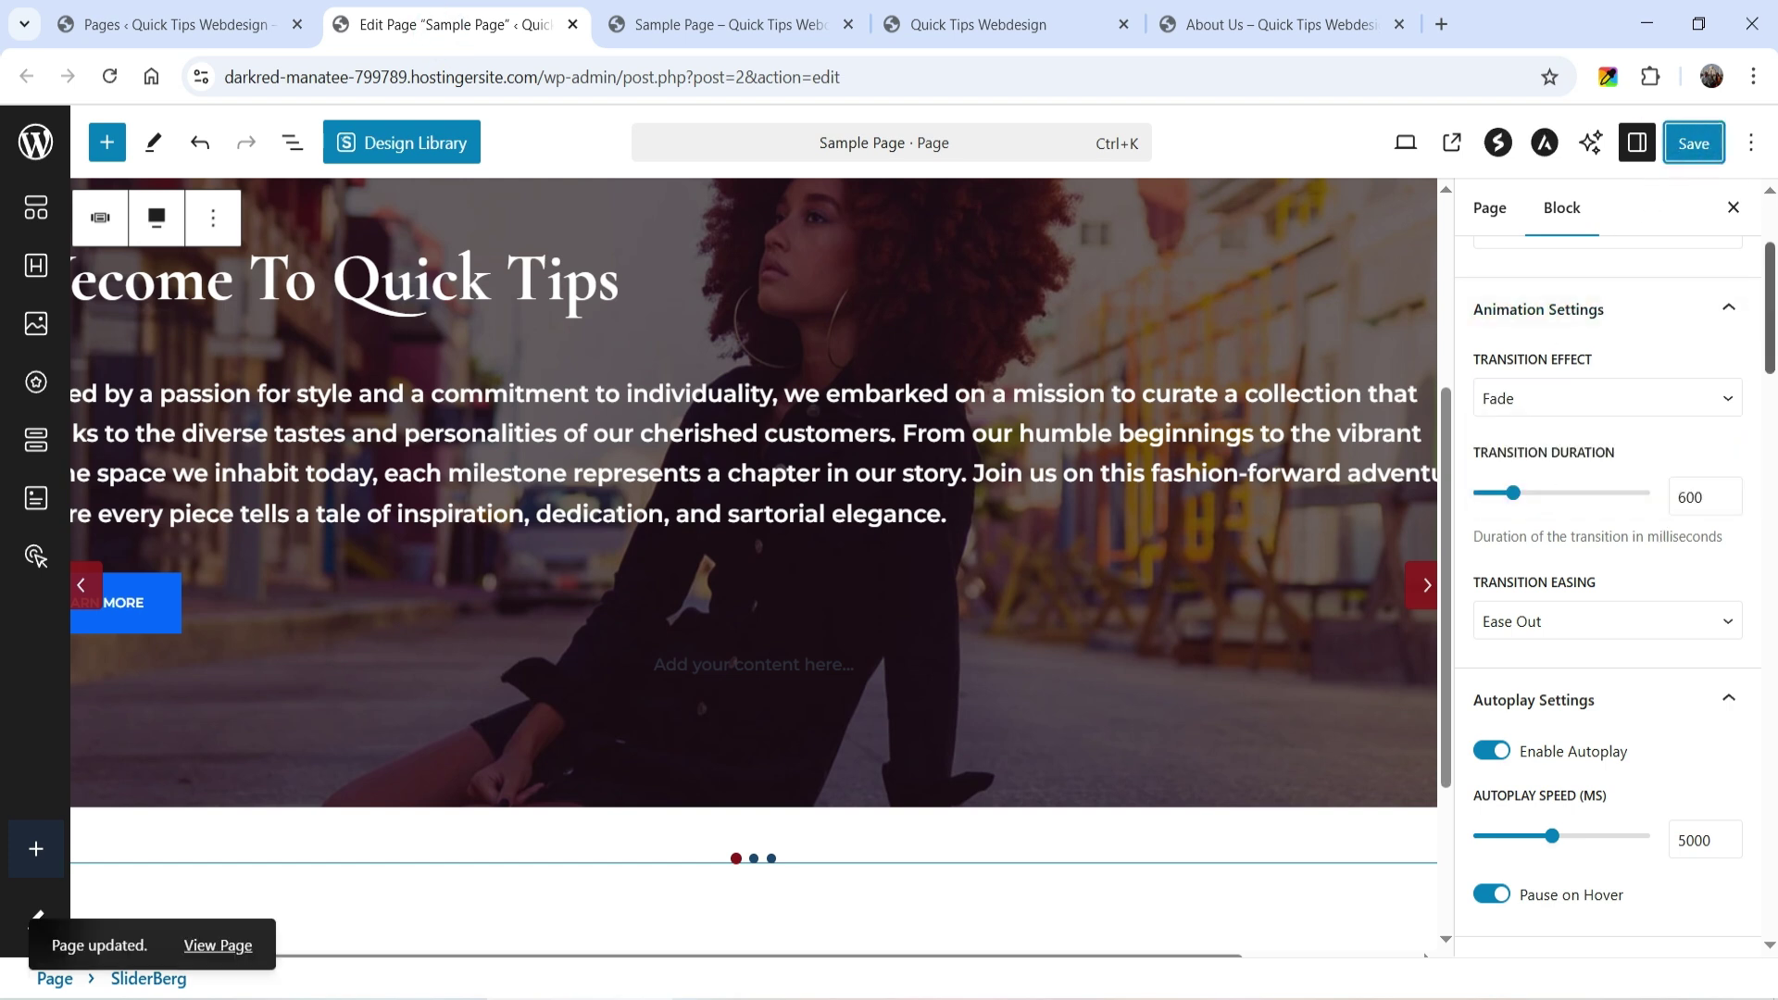
{"action": "left_click", "coordinate": [732, 25]}
{"action": "left_click", "coordinate": [110, 77]}
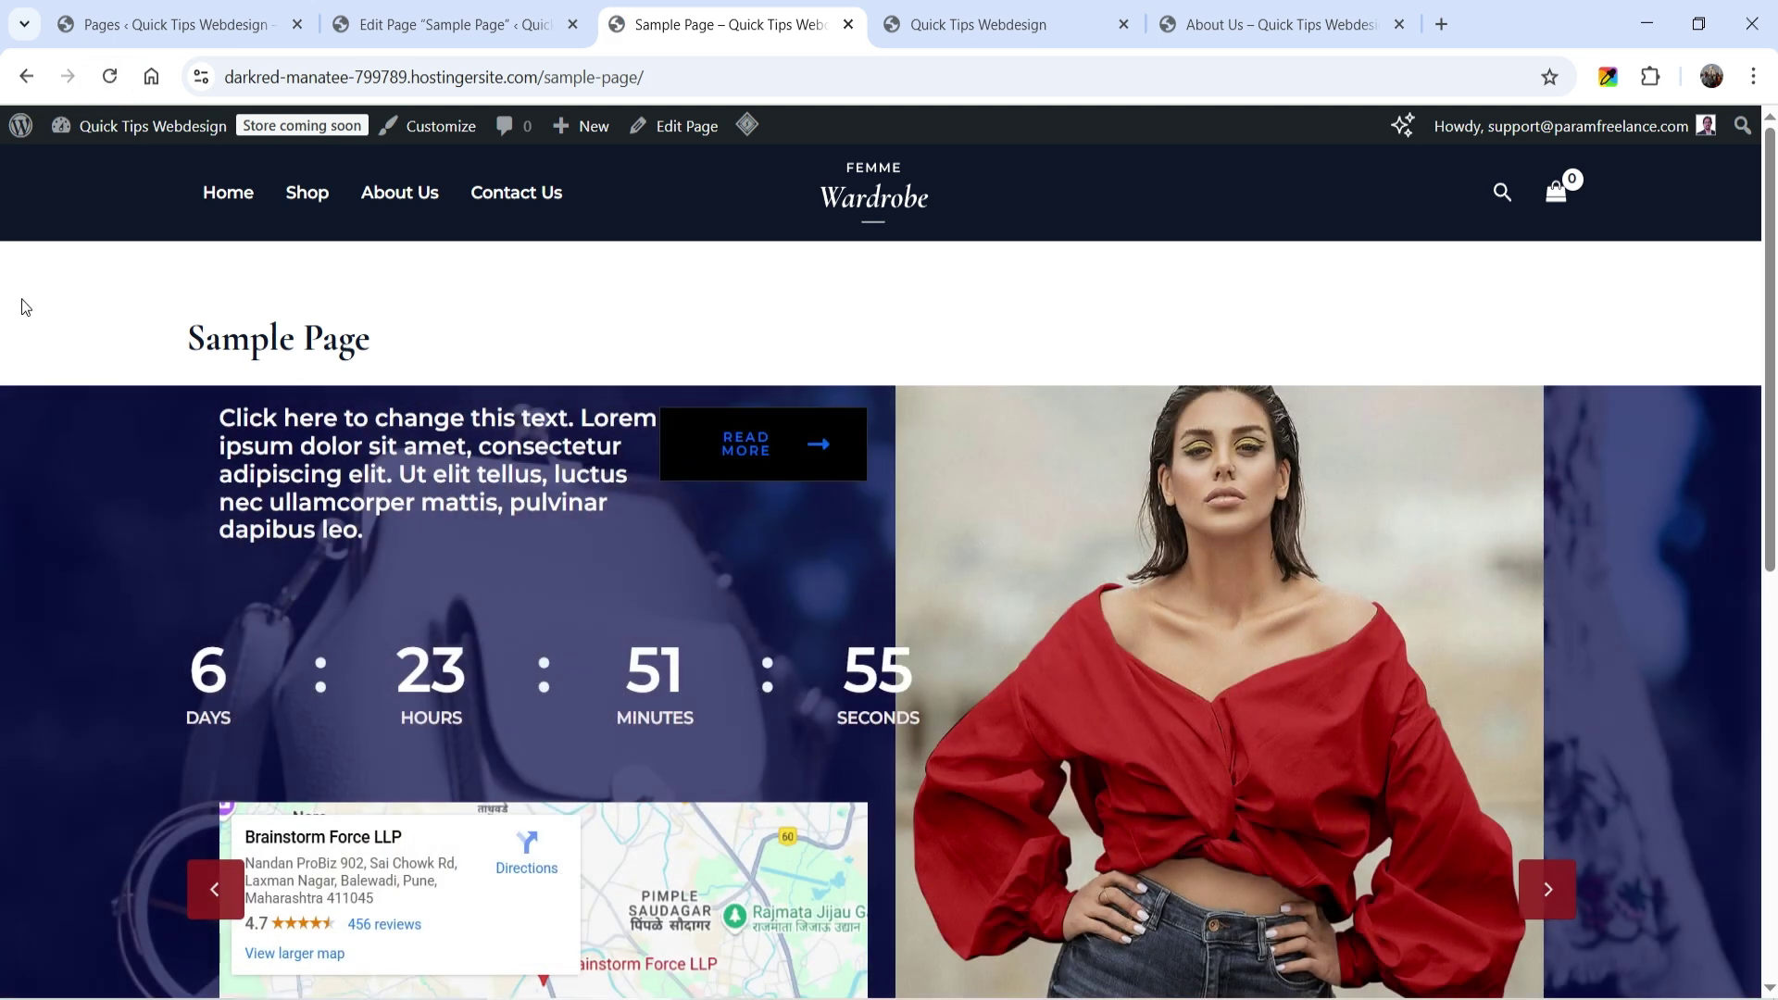
Step: Switch back to the Edit Page 'Sample Page' editor tab
{"action": "left_click", "coordinate": [314, 26]}
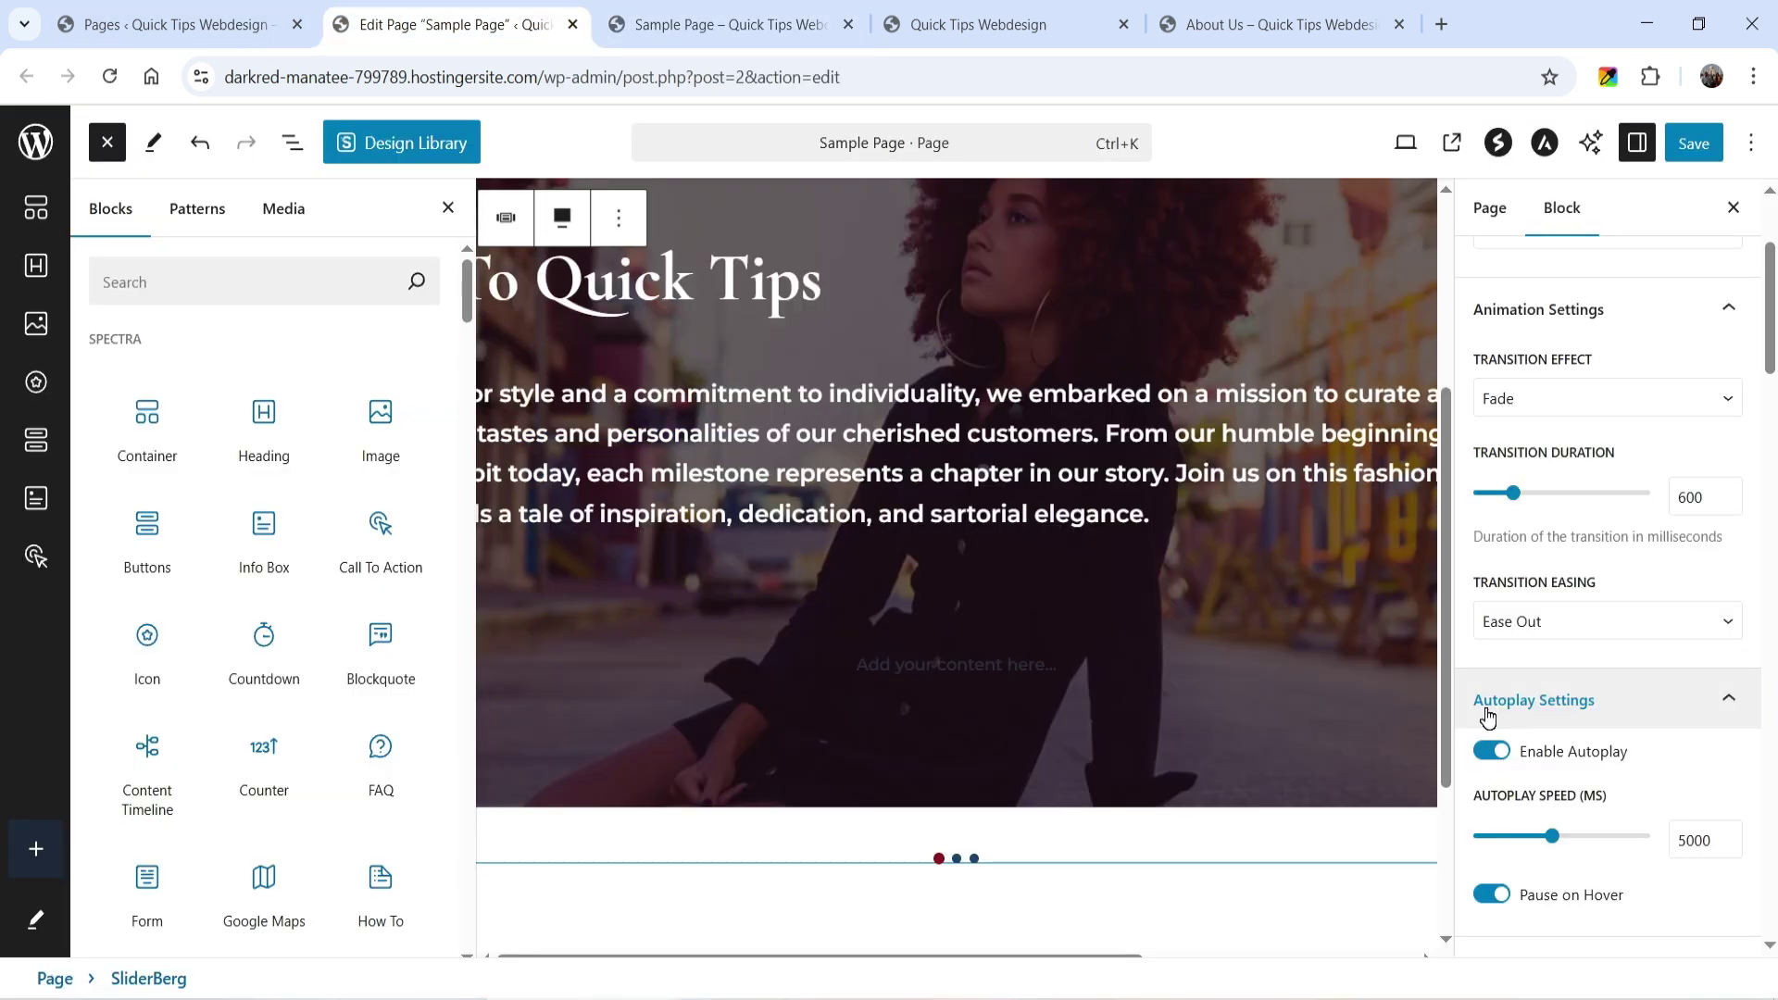